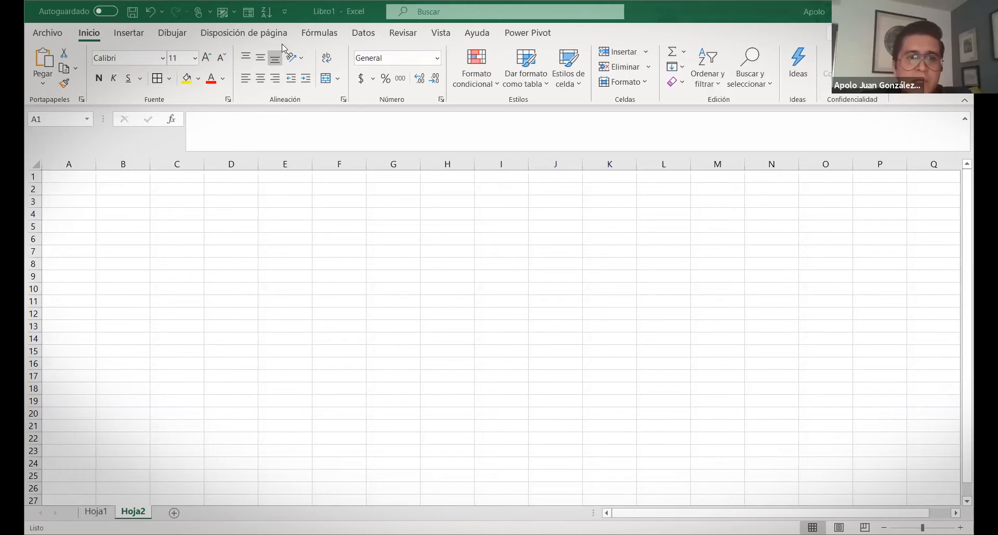
Look at the Insertar commands and the file view, then display the Power Pivot ribbon in Libro1
left_click(139, 38)
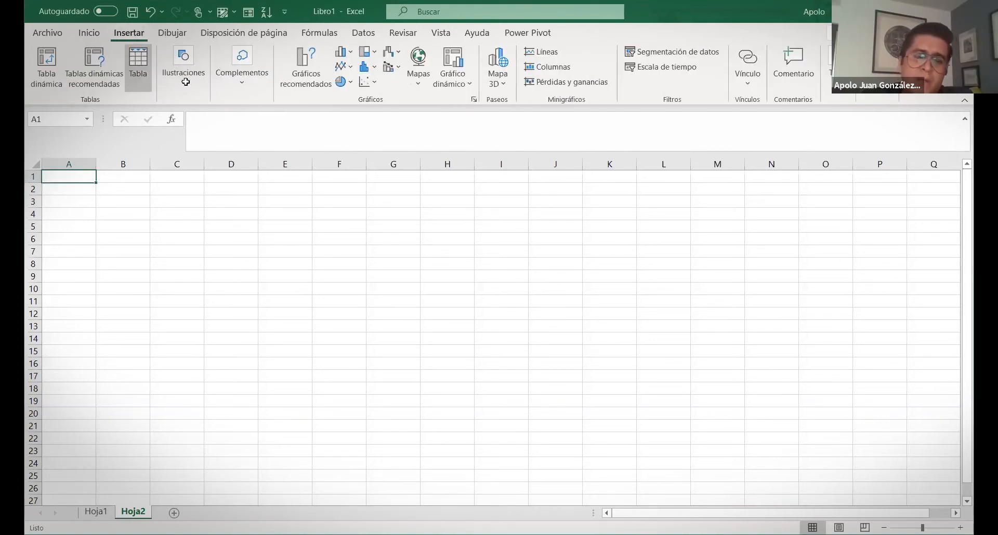
left_click(241, 339)
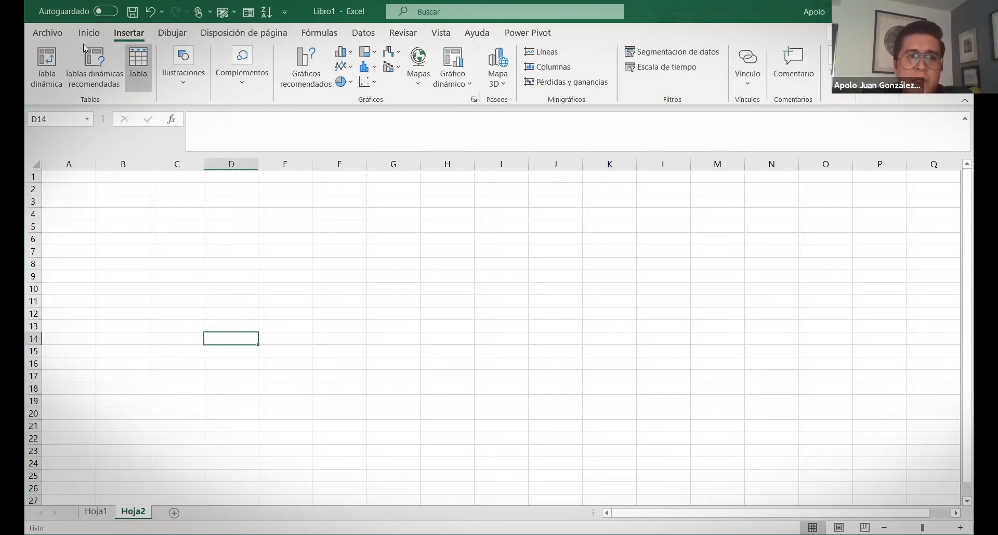
left_click(47, 33)
key("Escape")
left_click(555, 189)
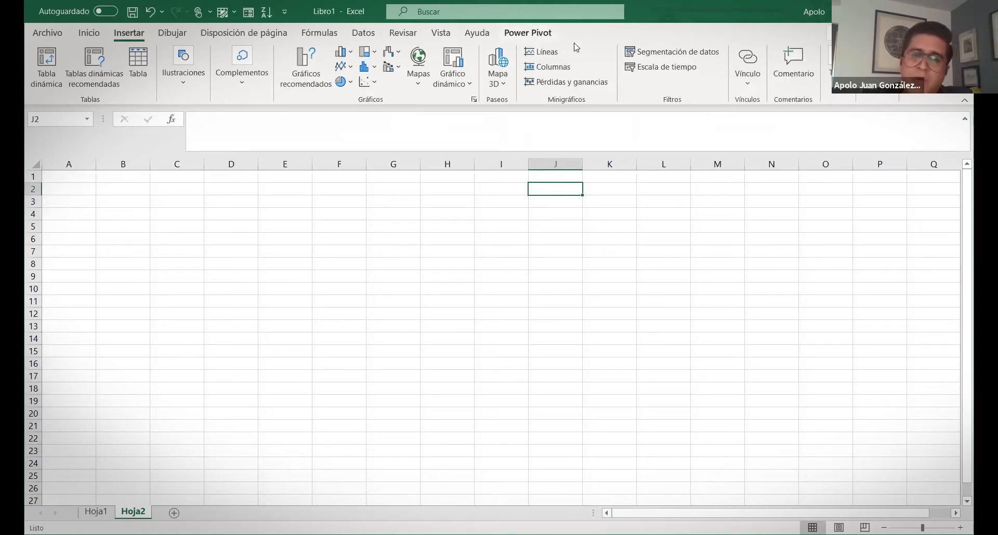
left_click(539, 37)
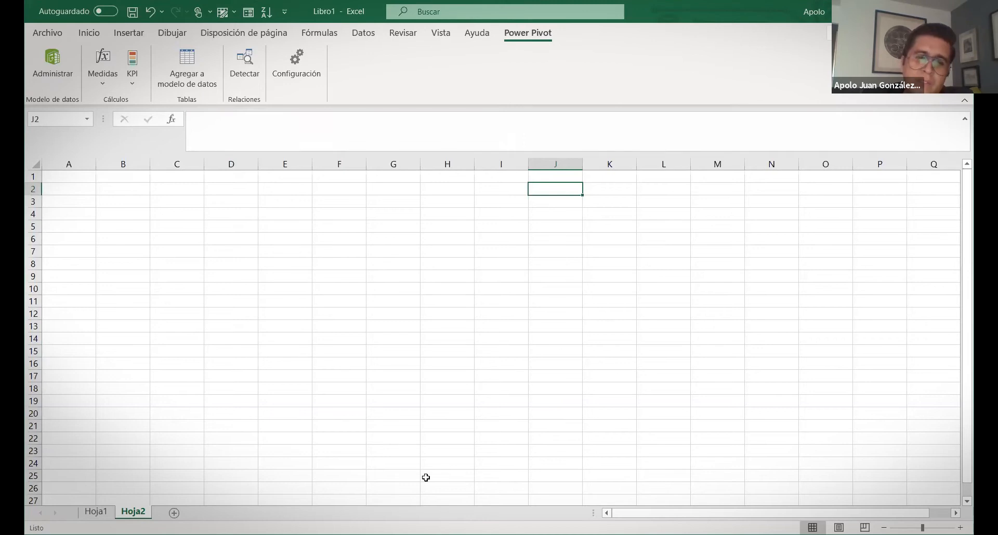
left_click(440, 323)
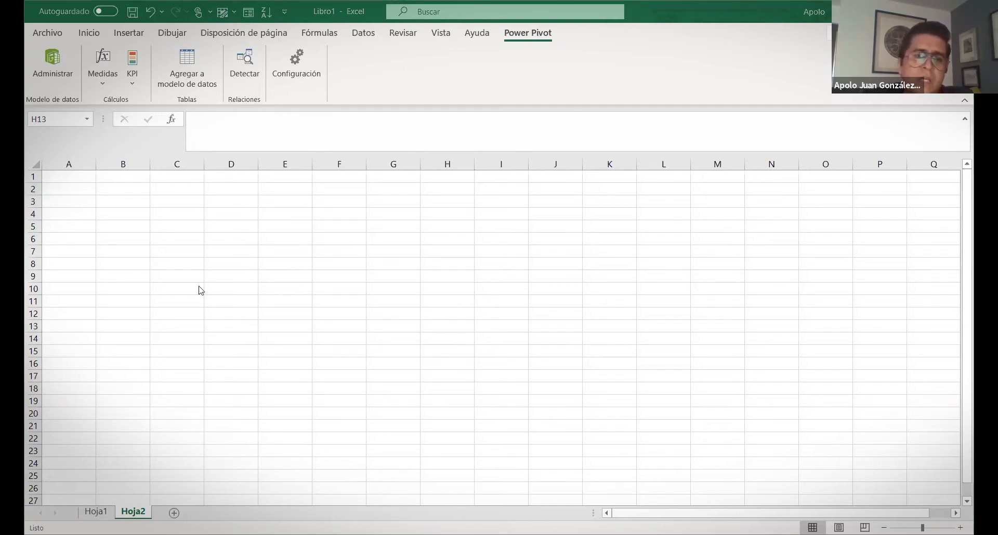
left_click_drag(73, 177, 784, 448)
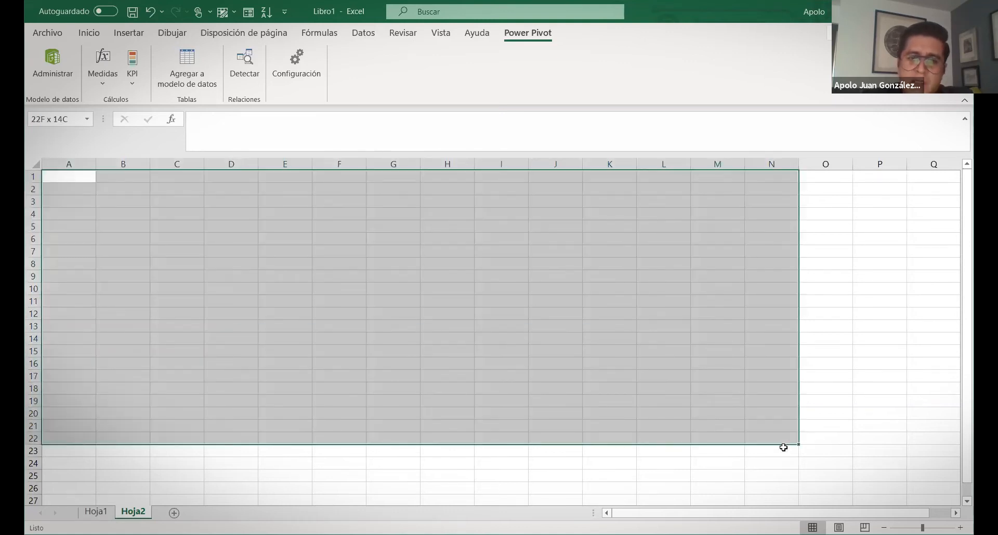
key("ctrl+space")
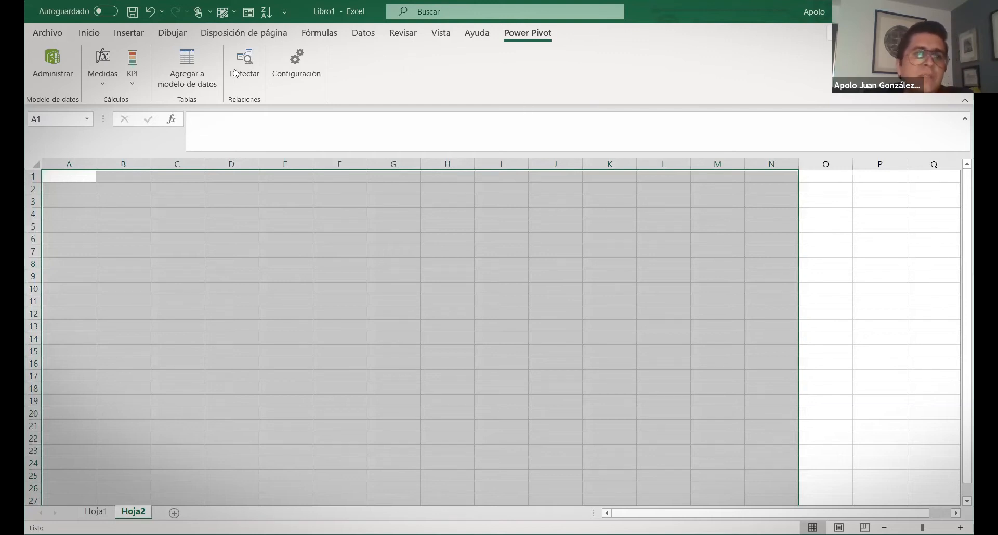
left_click(46, 39)
left_click(44, 38)
left_click(88, 35)
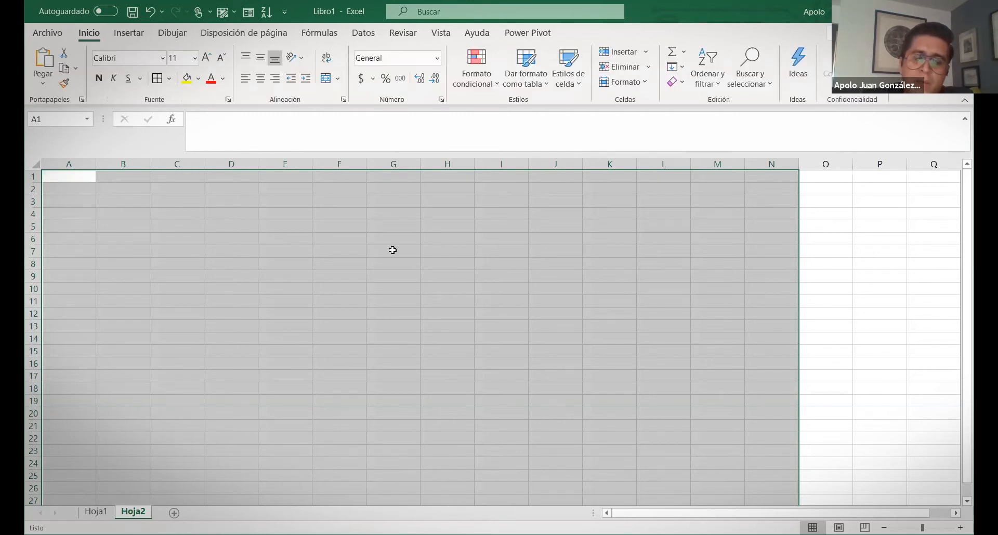
left_click(393, 250)
left_click(511, 34)
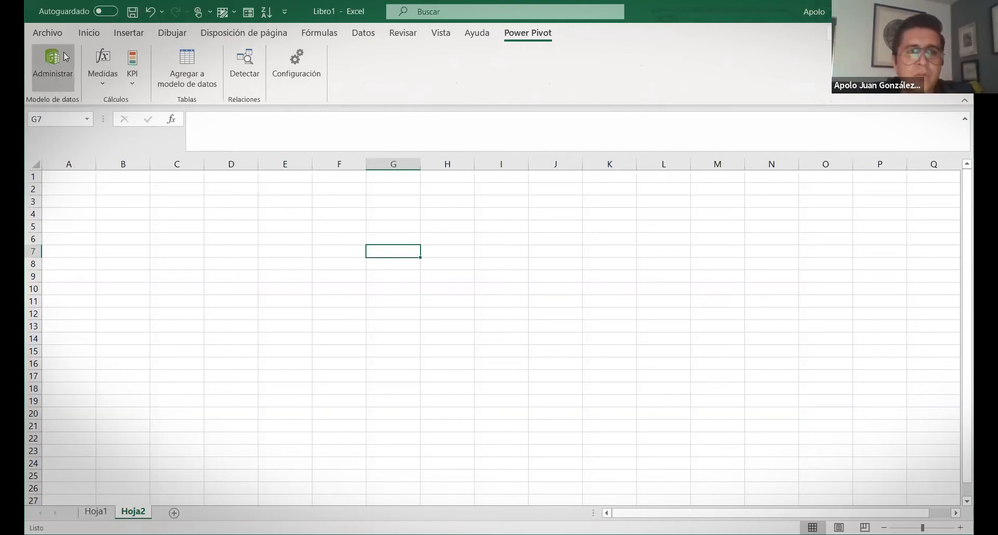
Leave the Archivo view and display the Inicio ribbon commands on empty Hoja2
left_click(50, 35)
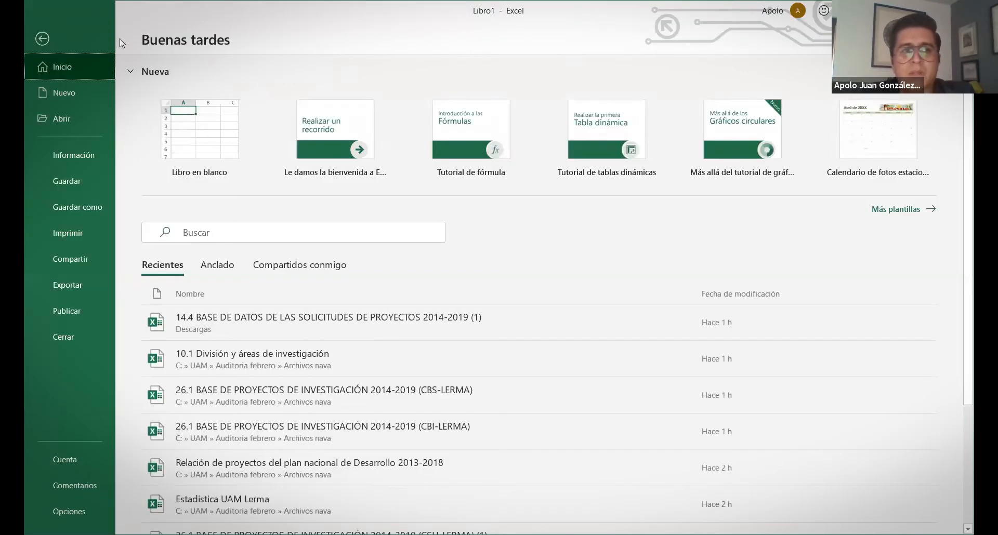
left_click(45, 36)
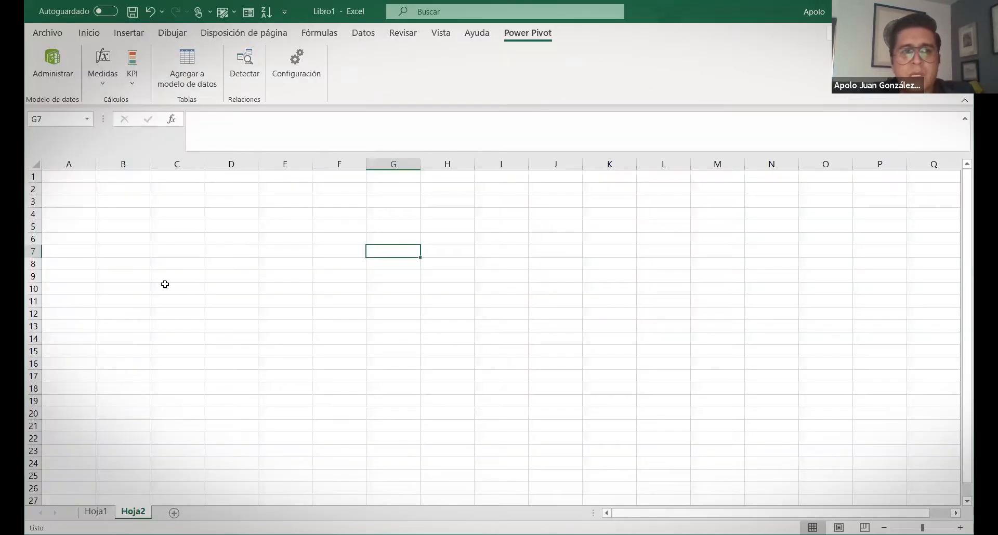
left_click(89, 36)
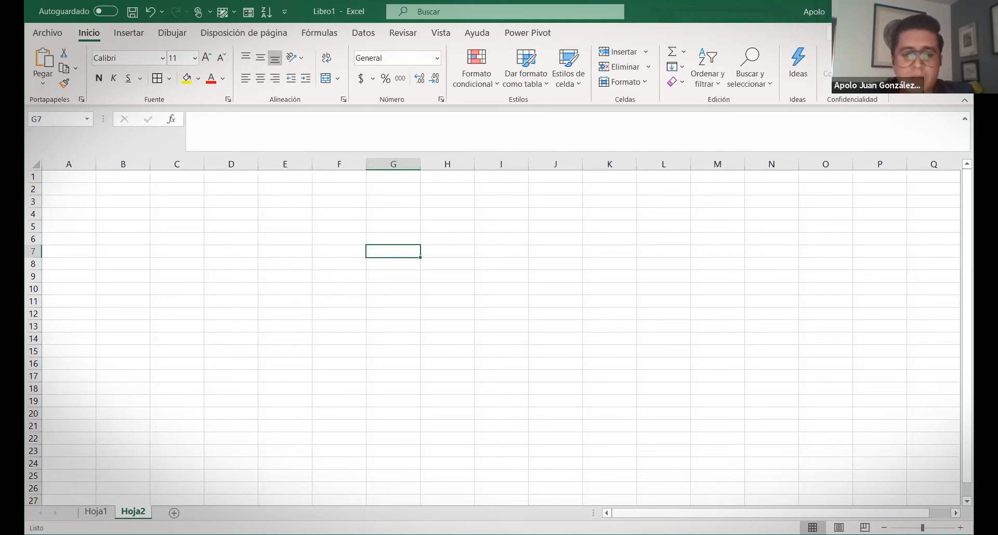
key("alt+Tab")
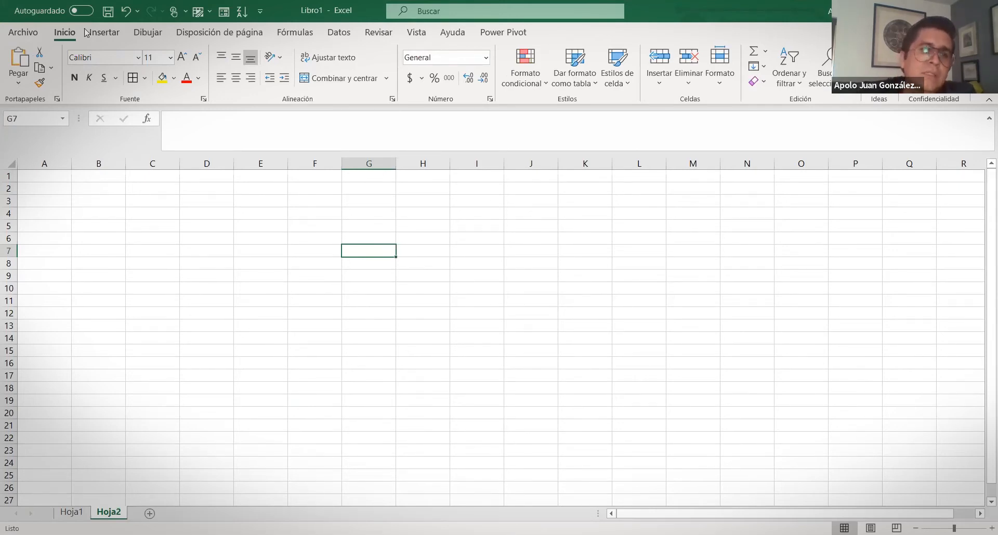
left_click(78, 10)
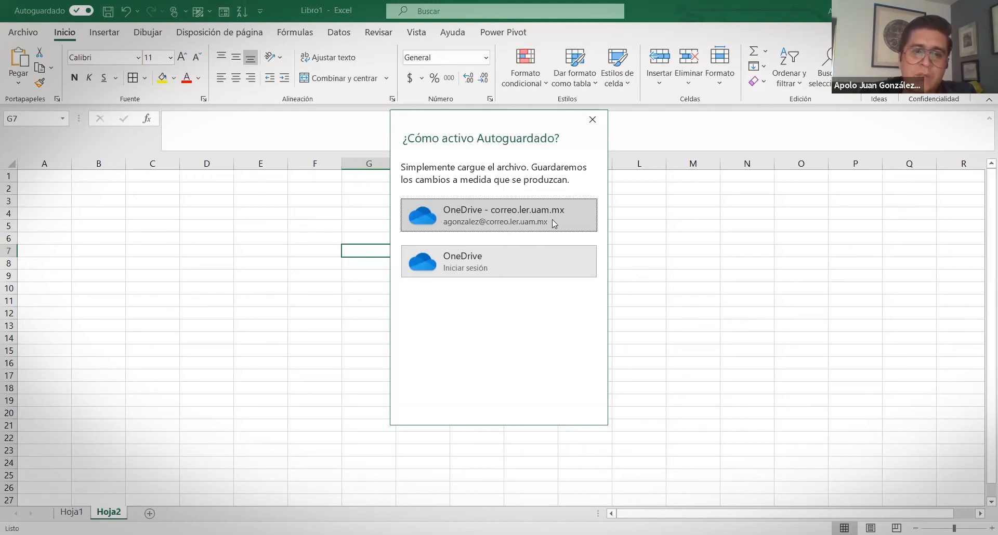
left_click(586, 125)
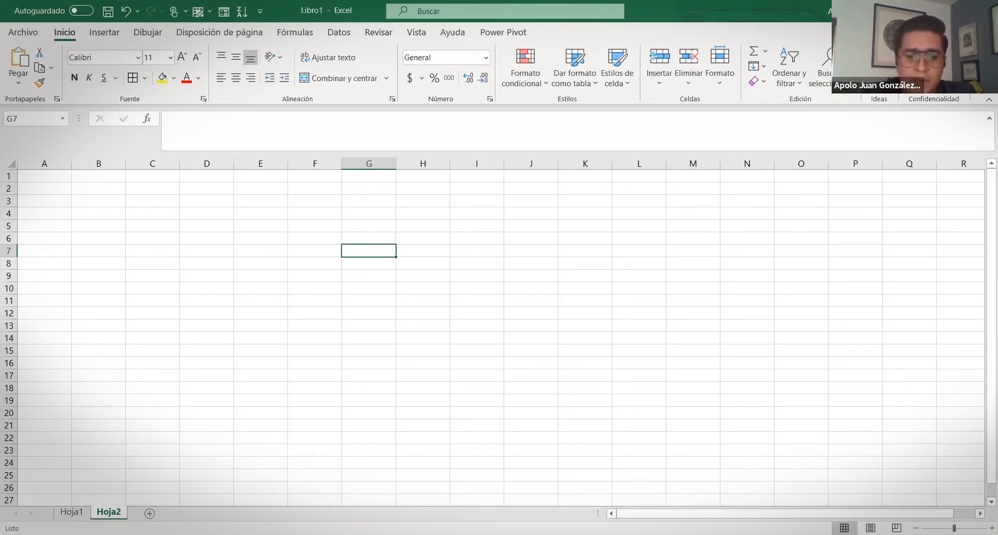
key("alt+Tab")
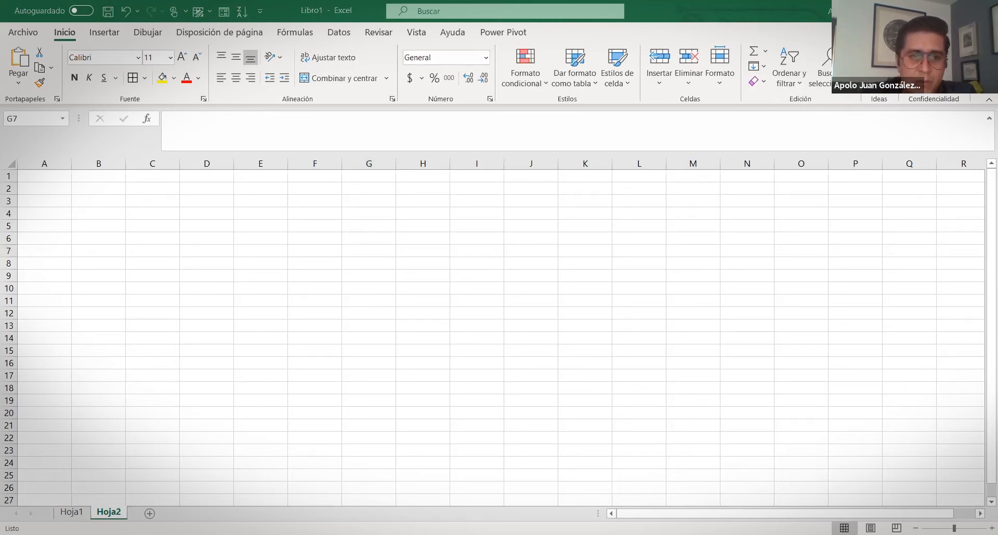
Choose Más comandos… from the Quick Access Toolbar menu to reach its Opciones de Excel page
left_click(89, 21)
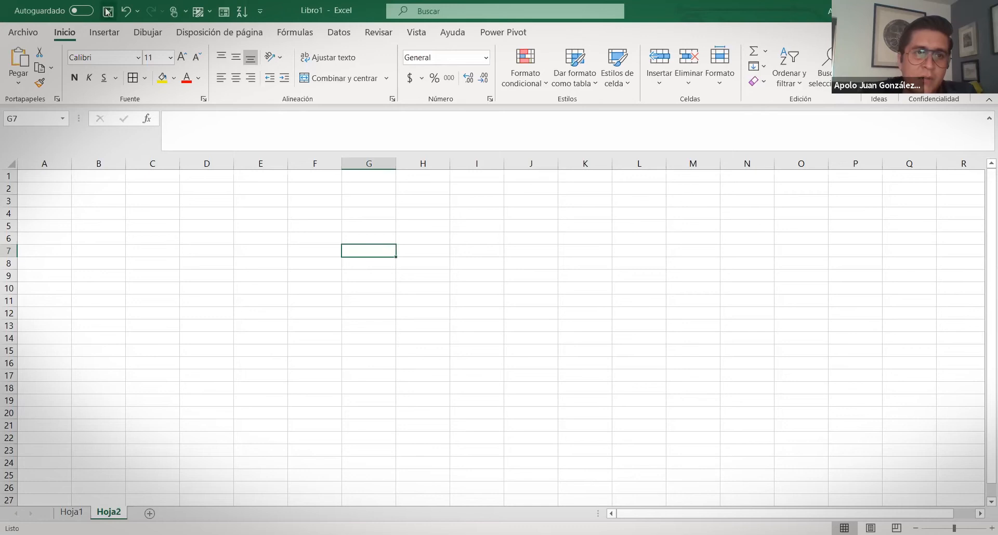
left_click(261, 12)
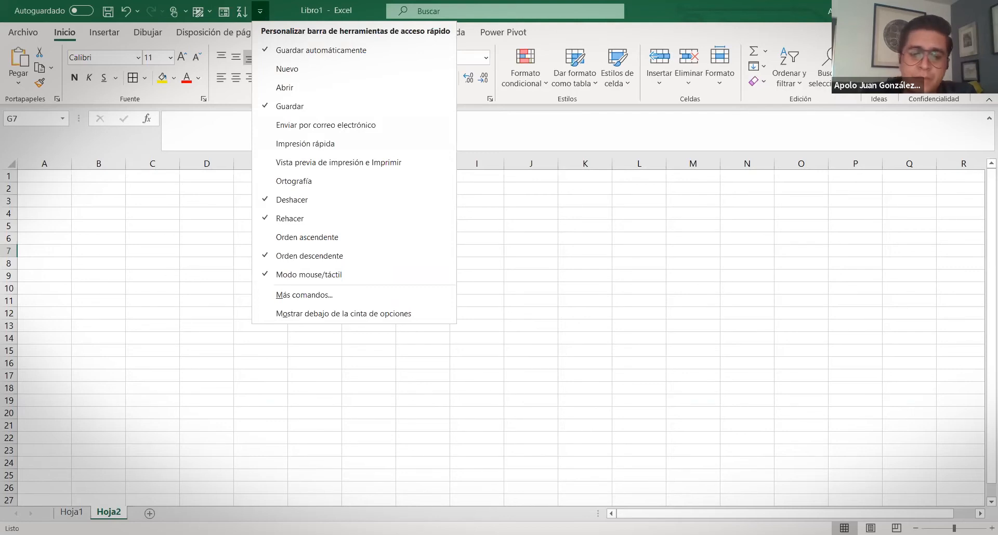
left_click(260, 11)
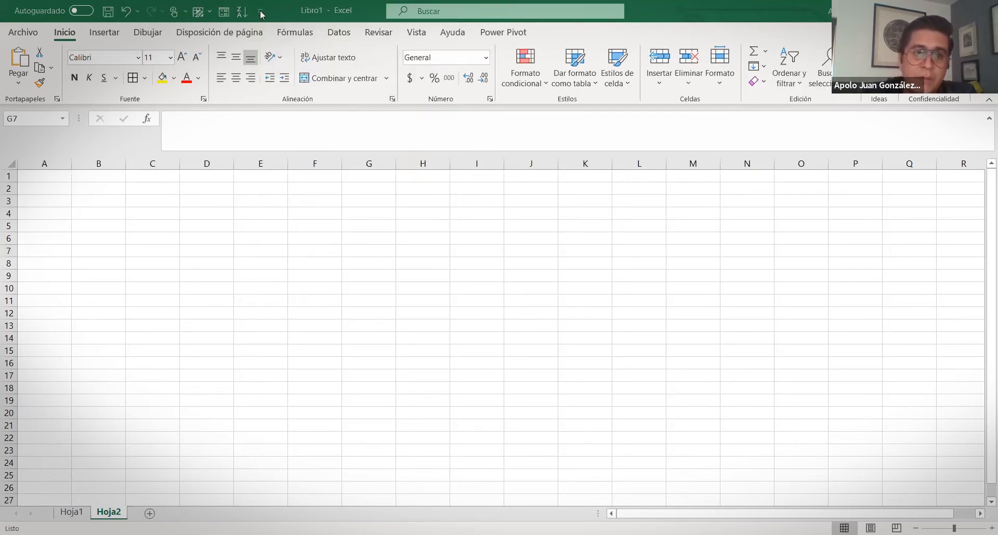
left_click(260, 12)
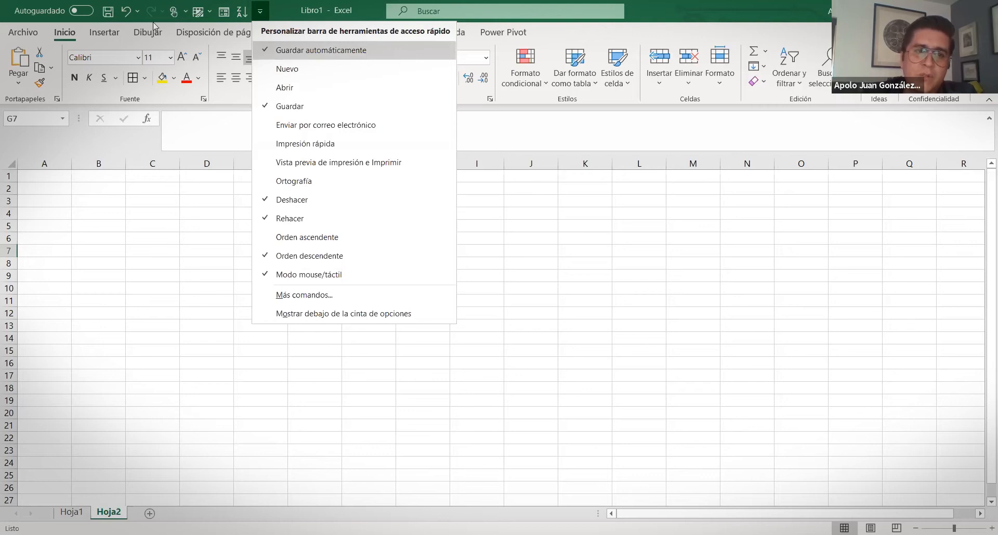
left_click(211, 14)
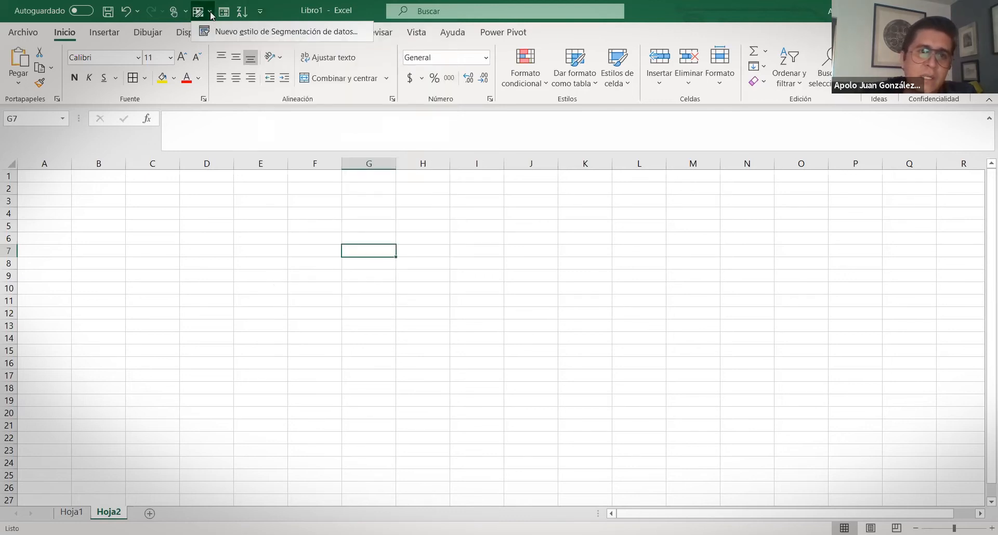
left_click(212, 14)
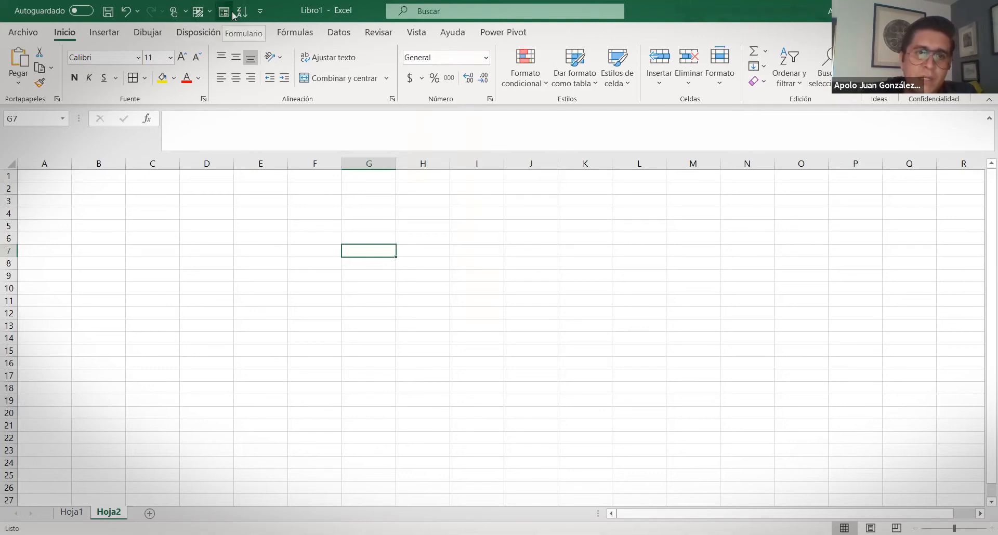
left_click(259, 16)
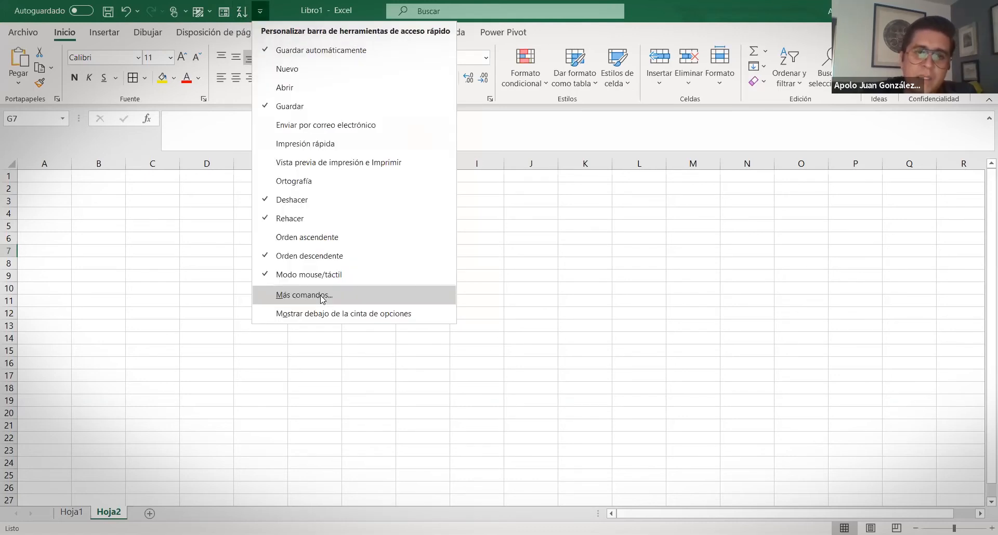
left_click(322, 299)
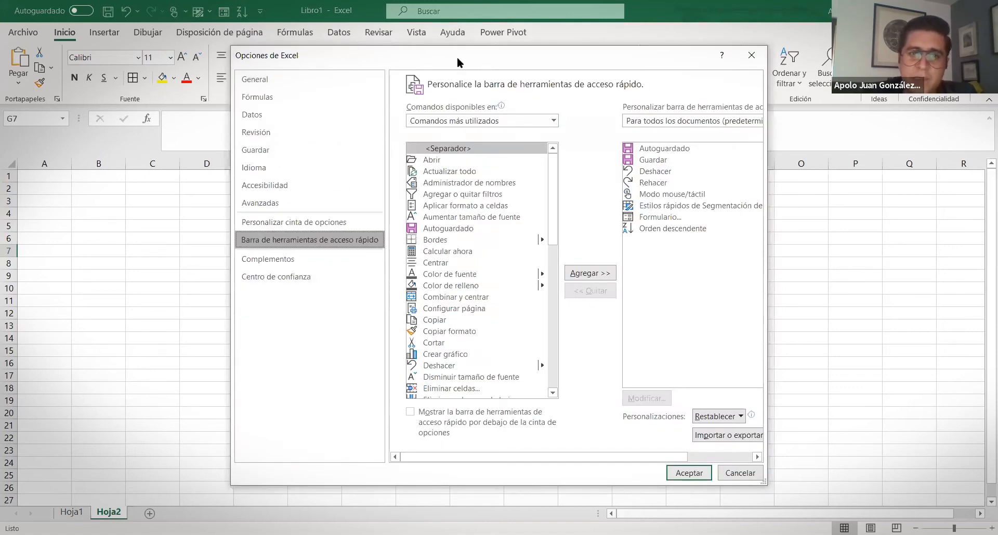
Move the Options window up and browse the All Commands list for the Quick Access Toolbar
left_click_drag(456, 57, 449, 12)
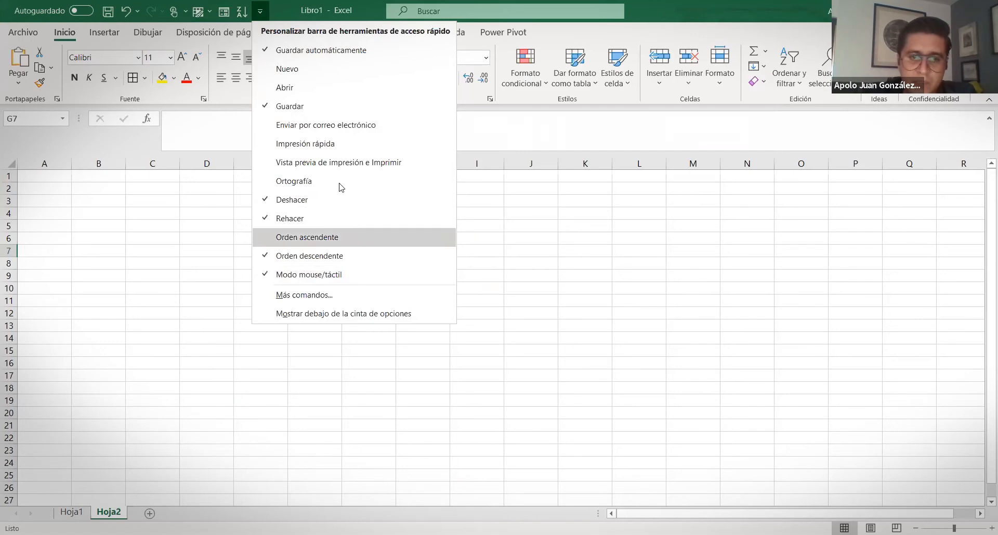
left_click(322, 300)
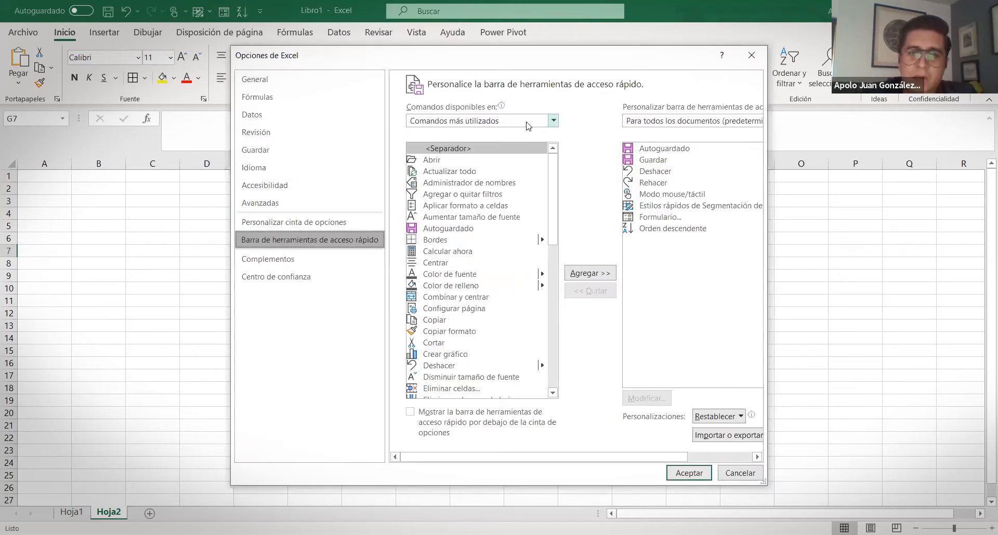
left_click(554, 122)
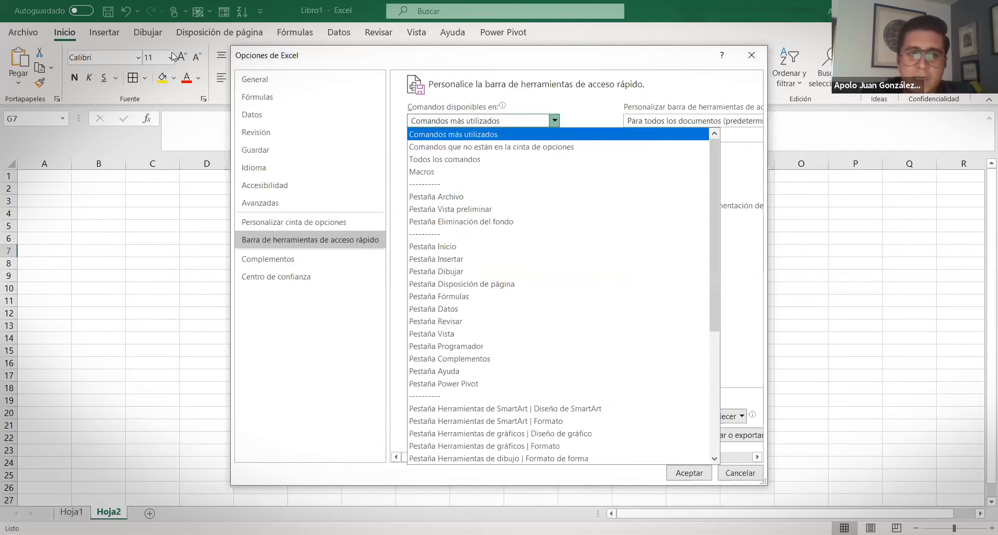
left_click(471, 164)
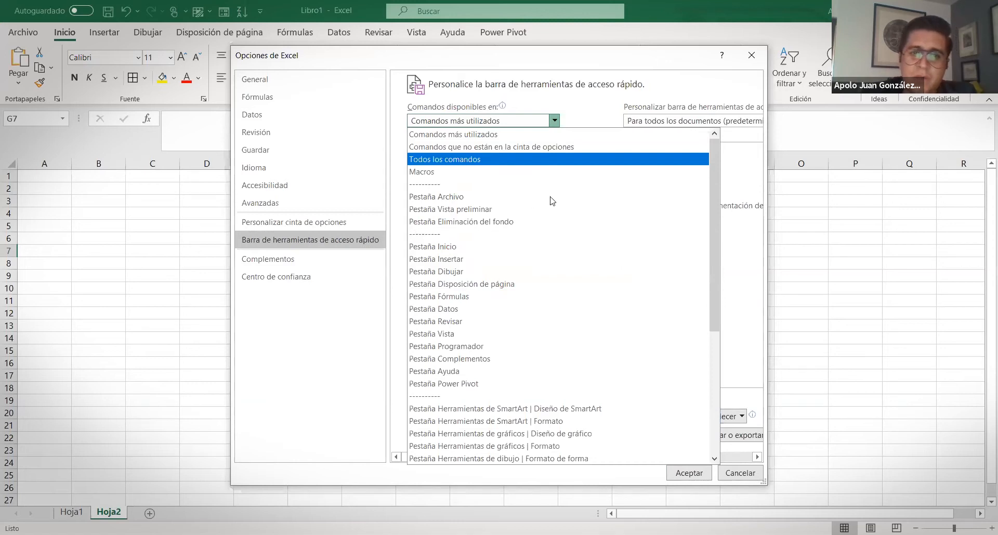
scroll(546, 223, "down", 15)
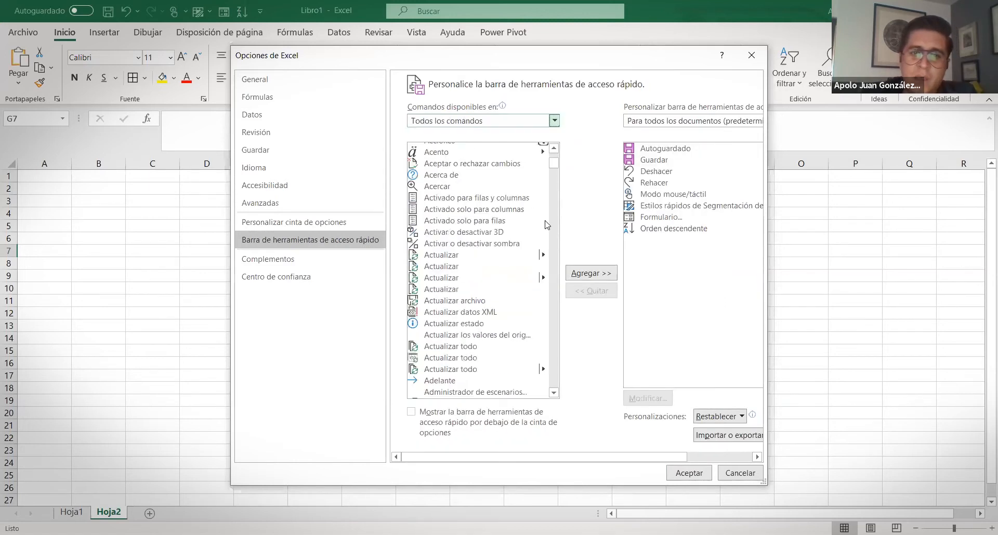
scroll(520, 312, "down", 15)
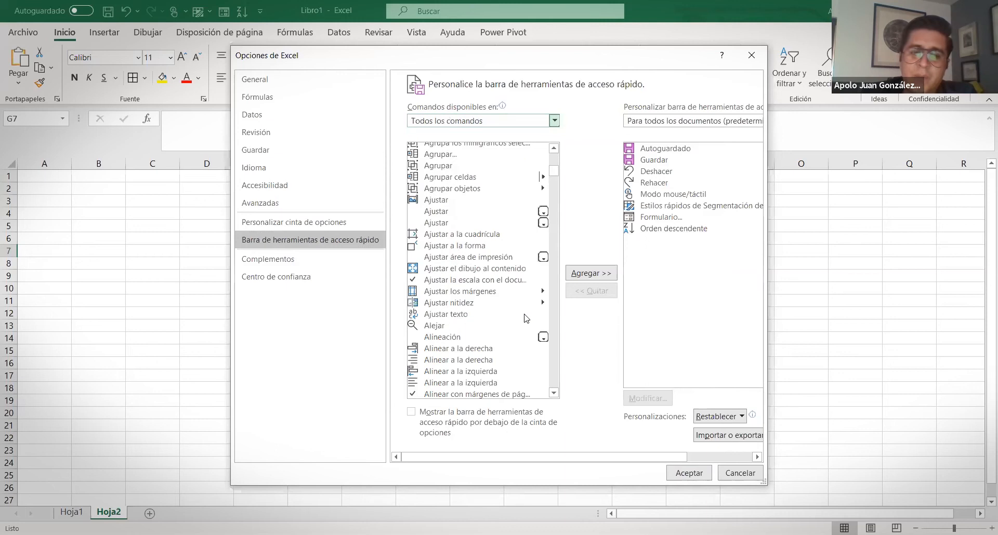
scroll(522, 324, "down", 20)
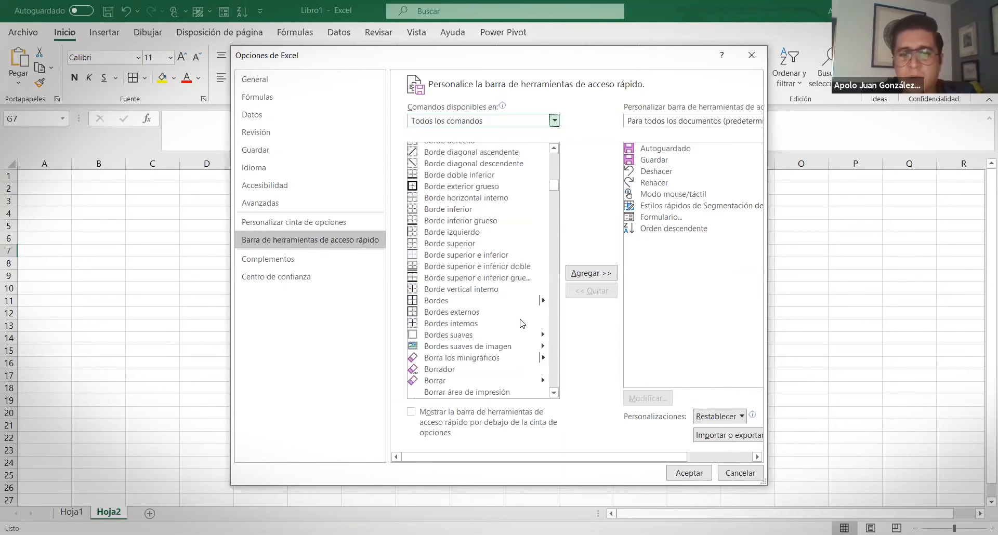
Switch the command category to Table Tools | Design, then close Excel Options without changes
left_click(555, 120)
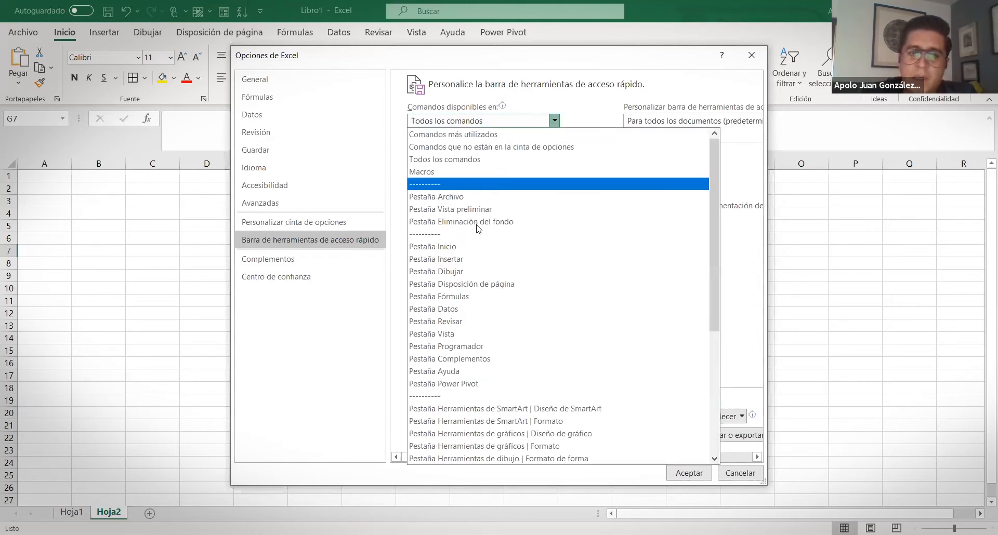
scroll(483, 280, "down", 6)
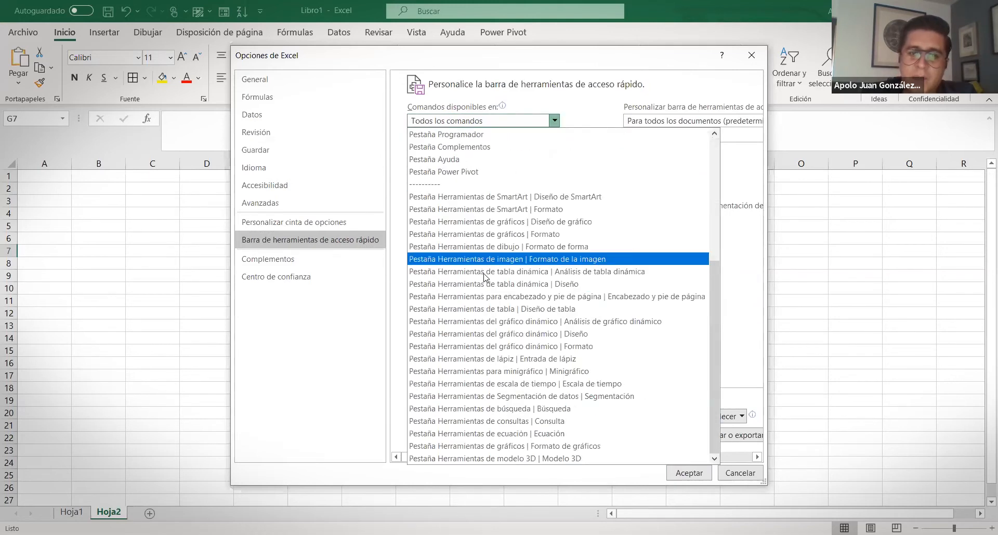
left_click(508, 306)
left_click_drag(552, 185, 564, 139)
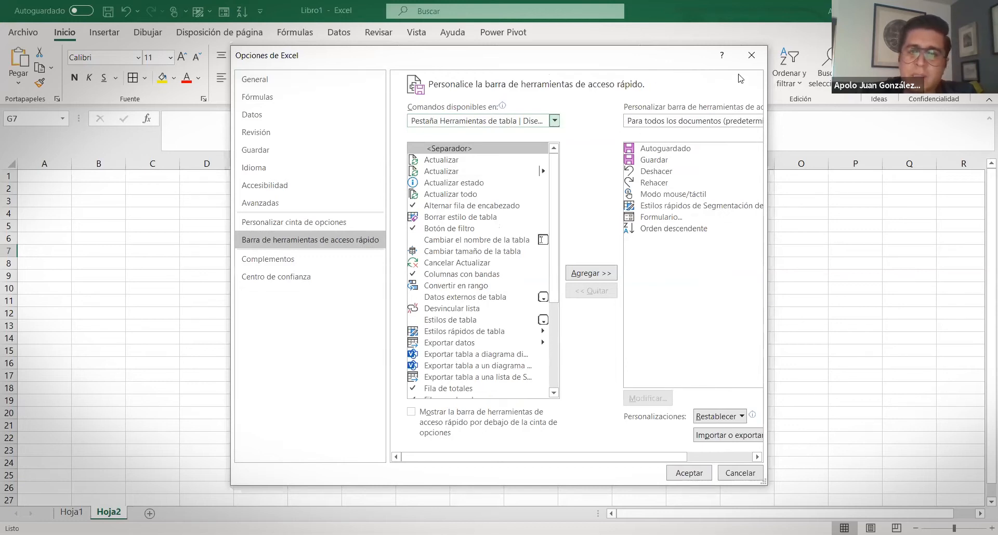
left_click(751, 57)
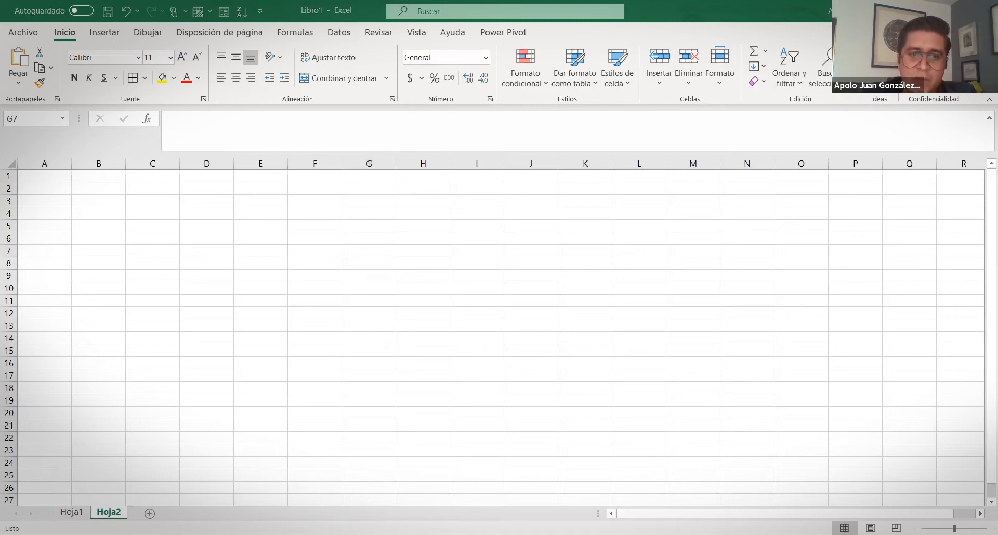
Save Libro1 under the name SESION1 in the Dropbox > 2020 folder using Save As
left_click(304, 15)
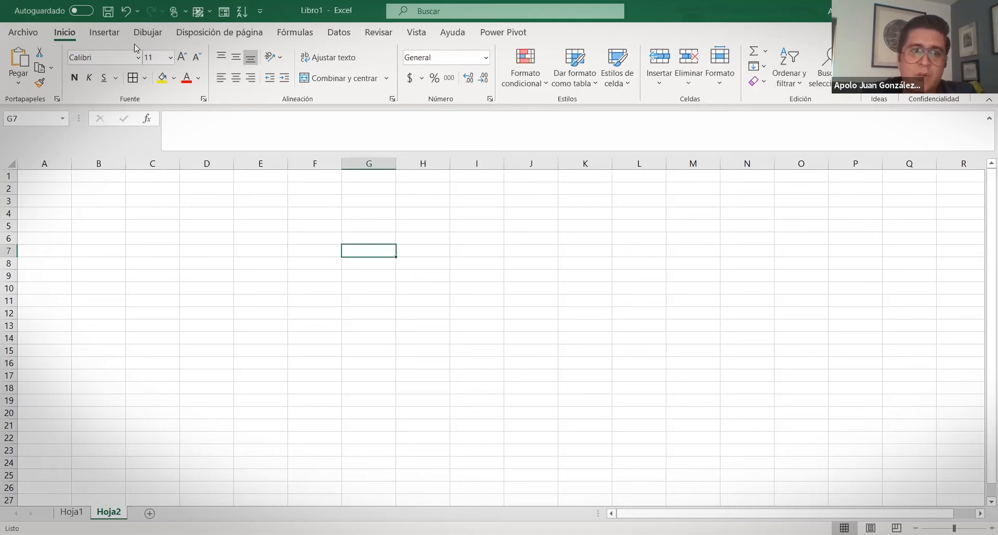
left_click(23, 32)
left_click(66, 208)
left_click(183, 303)
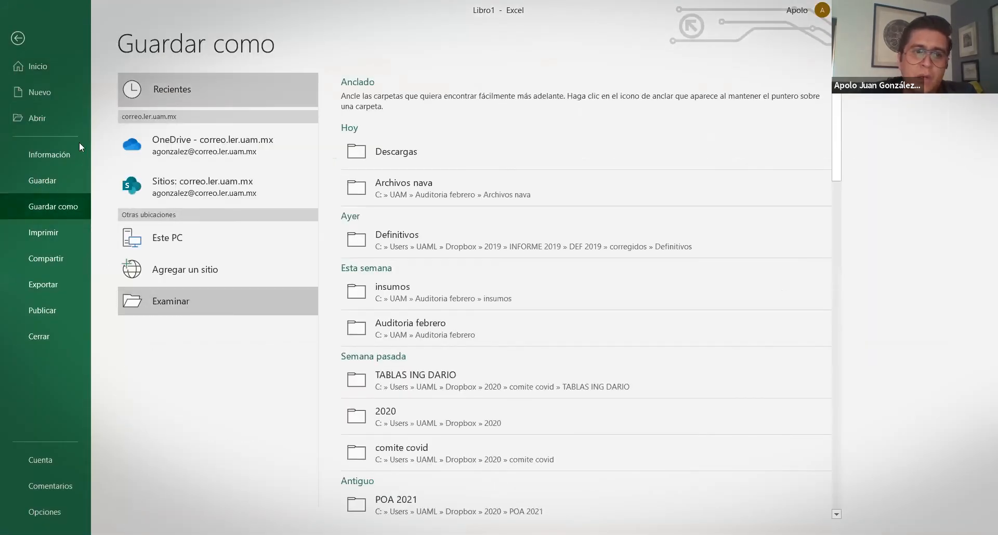
left_click(50, 103)
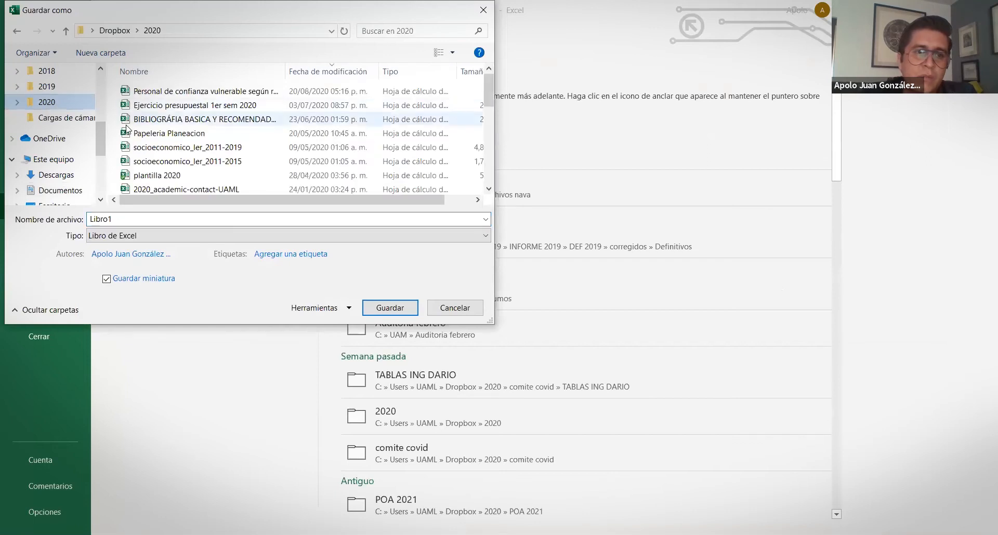
left_click(131, 218)
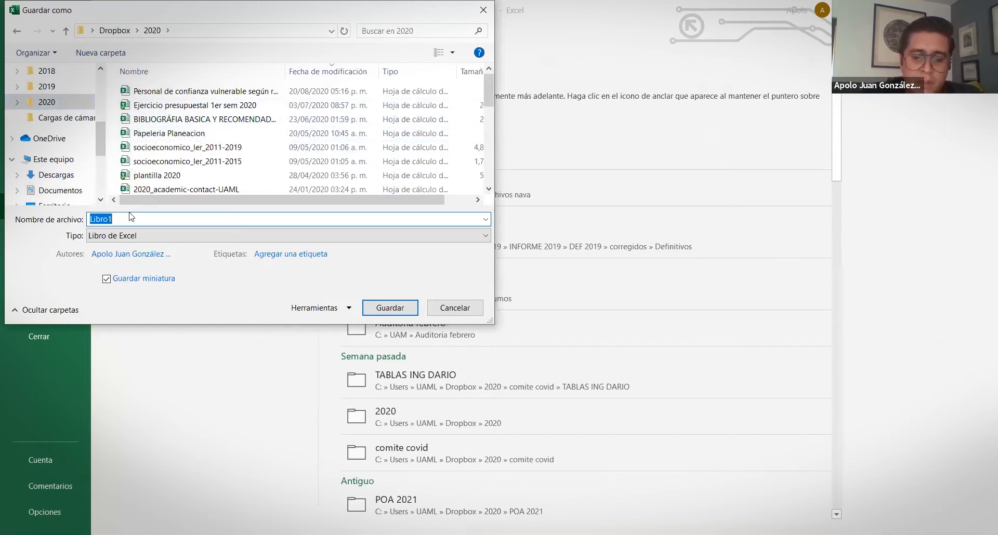
type("SESION1")
key("ctrl+a")
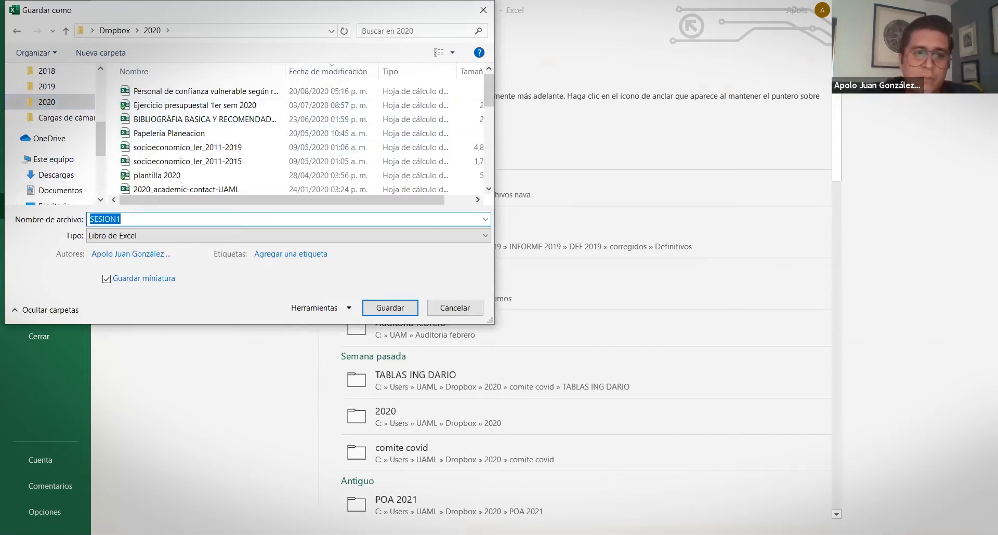
key("Return")
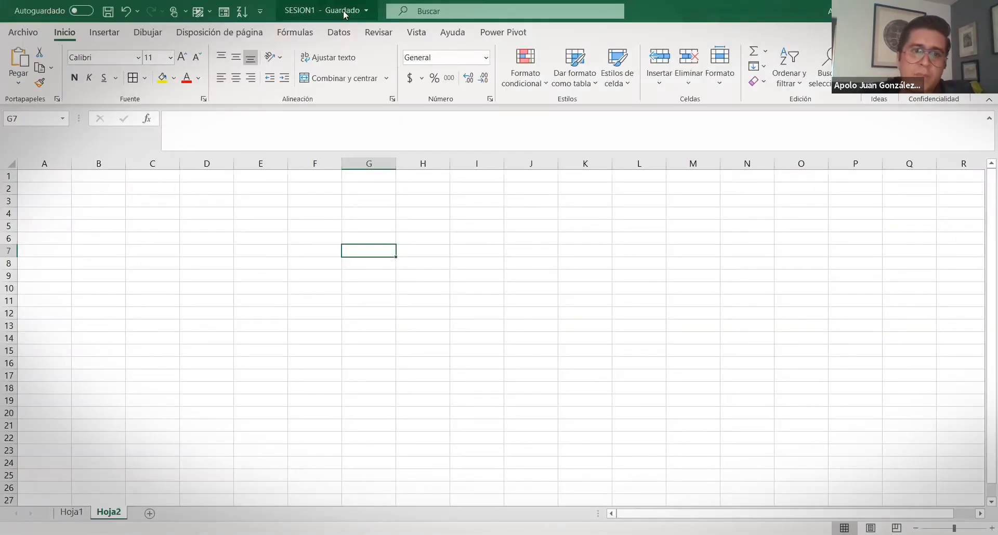
Switch AutoSave on for SESION1, acknowledge the Entendido notice, and check the file name flyout
left_click(370, 13)
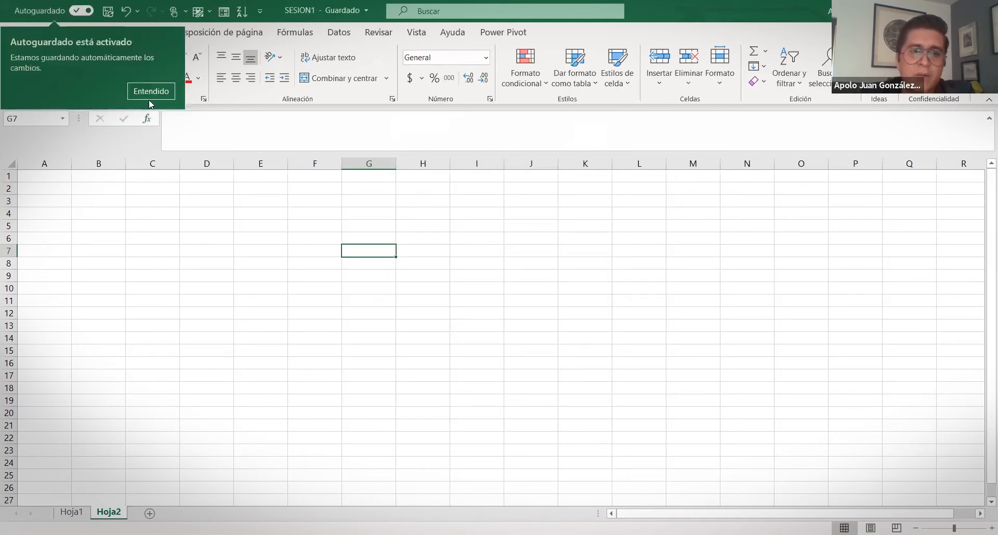
left_click(151, 91)
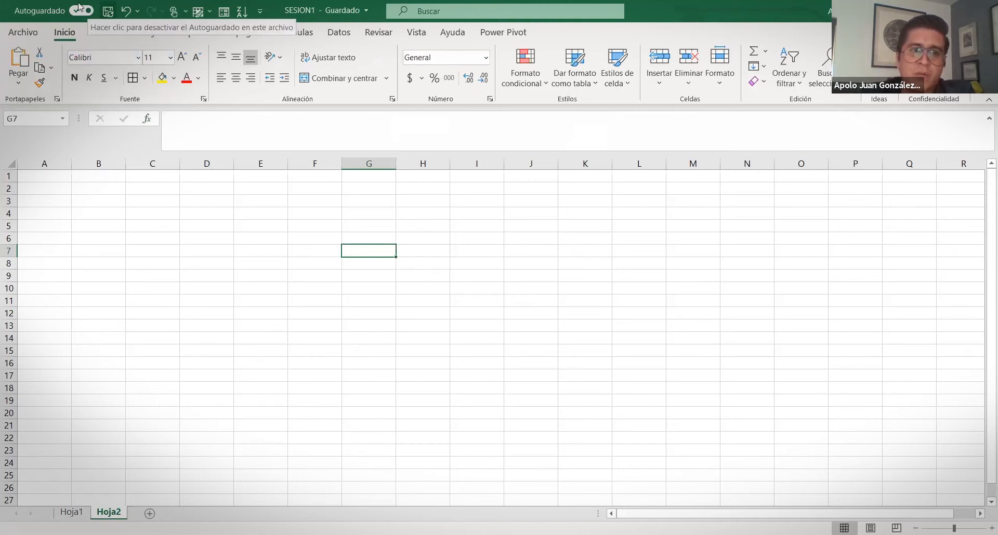
left_click(349, 13)
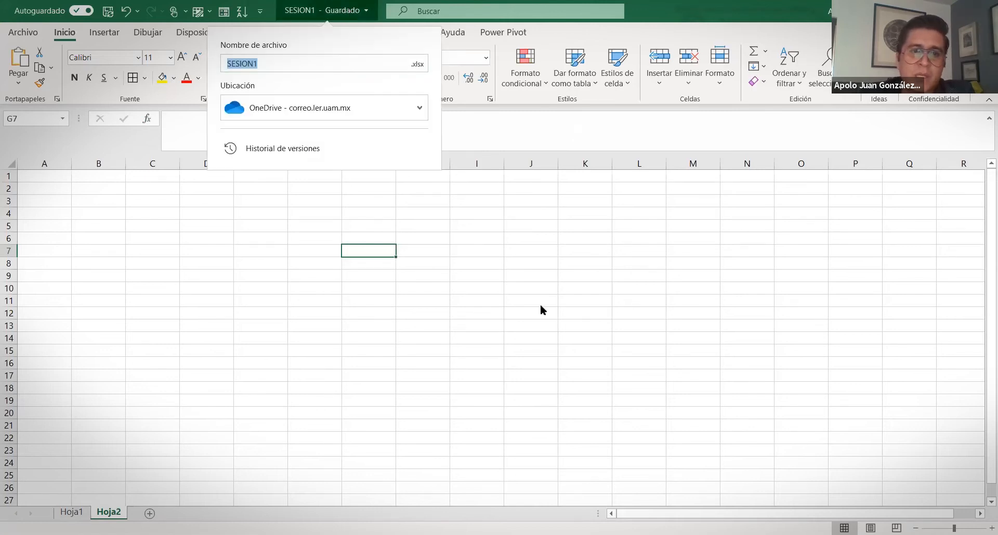
left_click(328, 11)
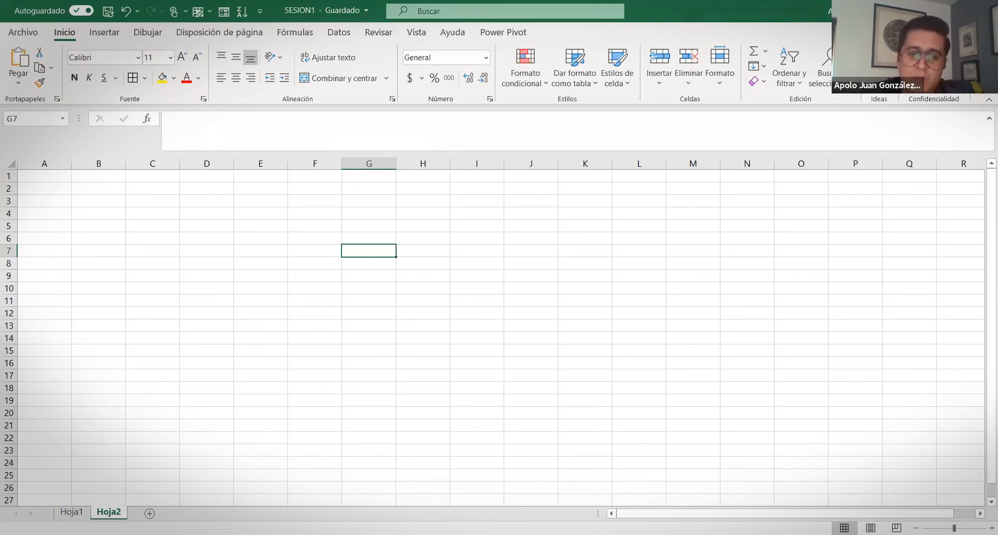
key("alt+Tab")
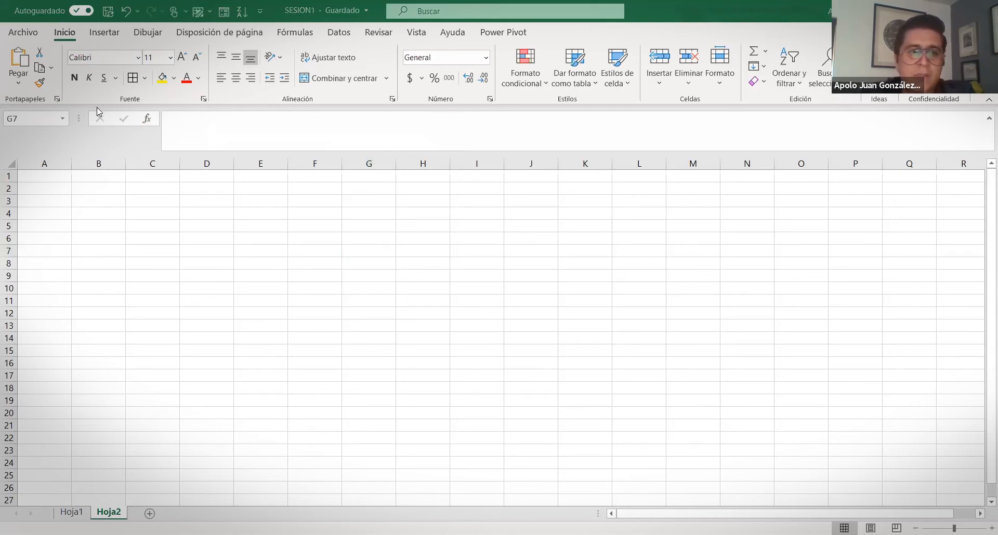
Cycle through the Insertar, Dibujar, Disposición de página, Fórmulas, Datos, Revisar, Vista, Ayuda and Power Pivot tabs
left_click(87, 118)
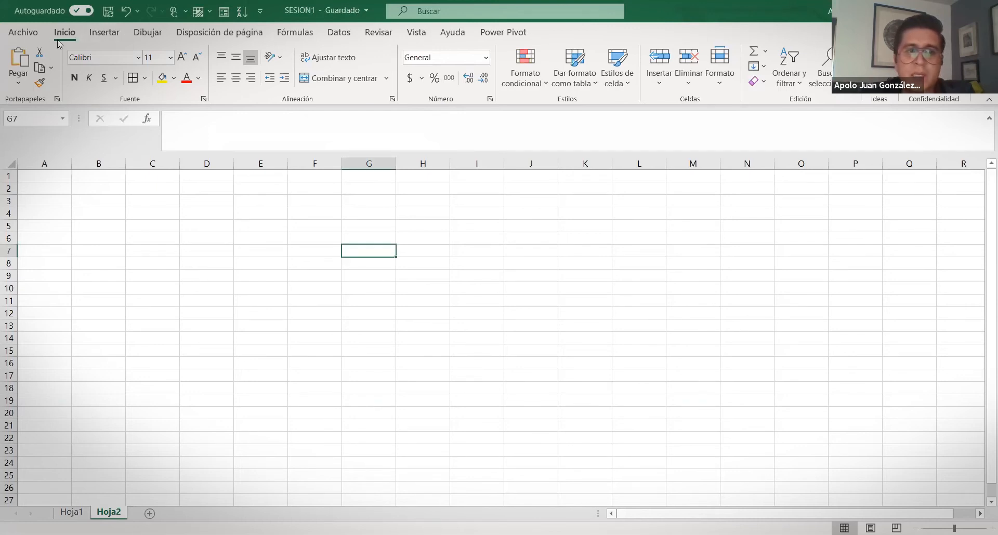
left_click(98, 33)
left_click(141, 32)
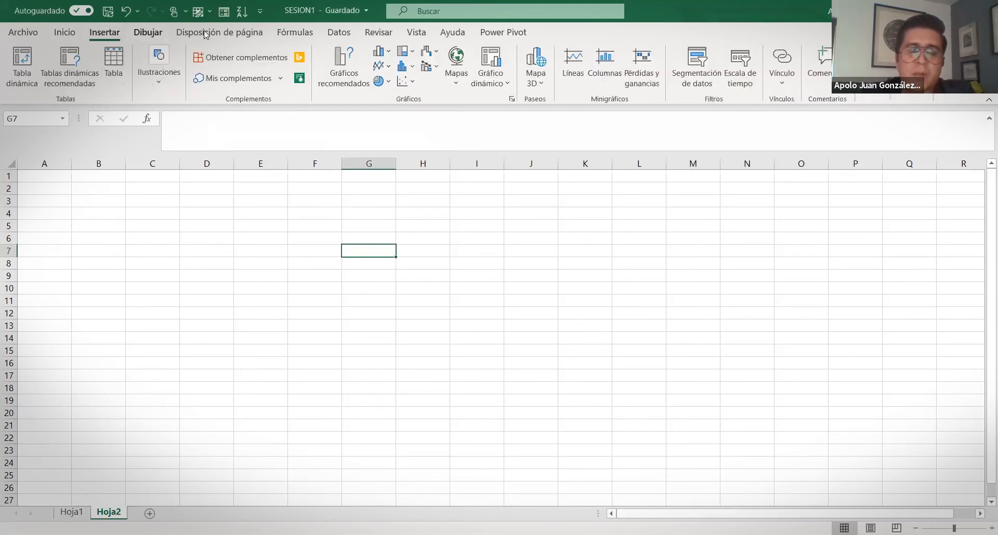
left_click(262, 35)
left_click(294, 33)
left_click(338, 33)
left_click(378, 33)
left_click(420, 34)
left_click(452, 33)
left_click(503, 33)
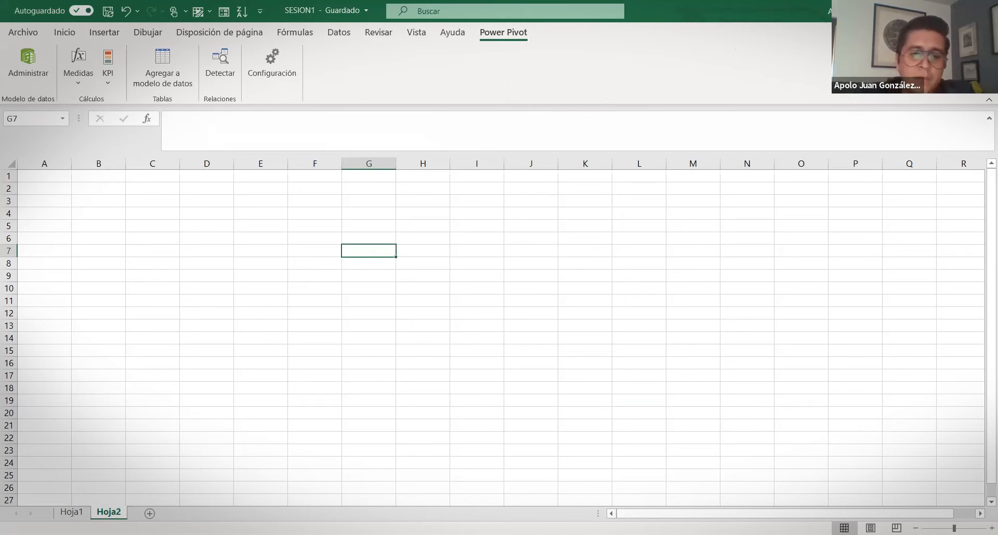
key("alt+Tab")
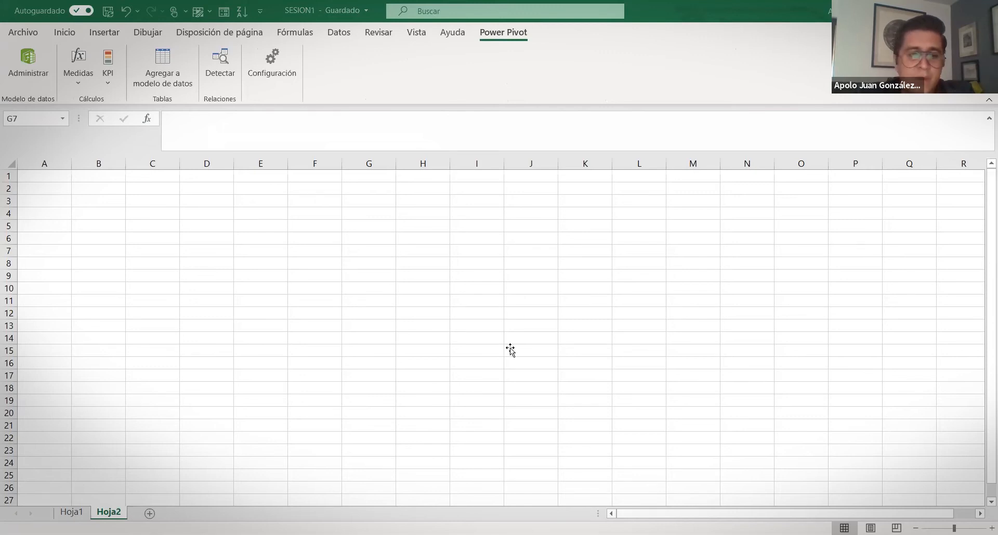
key("alt+Tab")
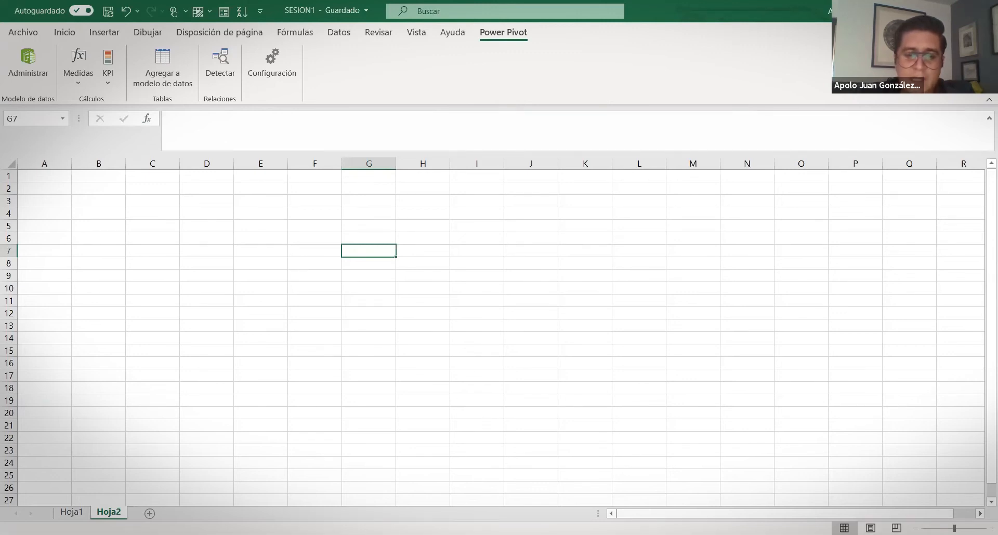
key("alt+Tab")
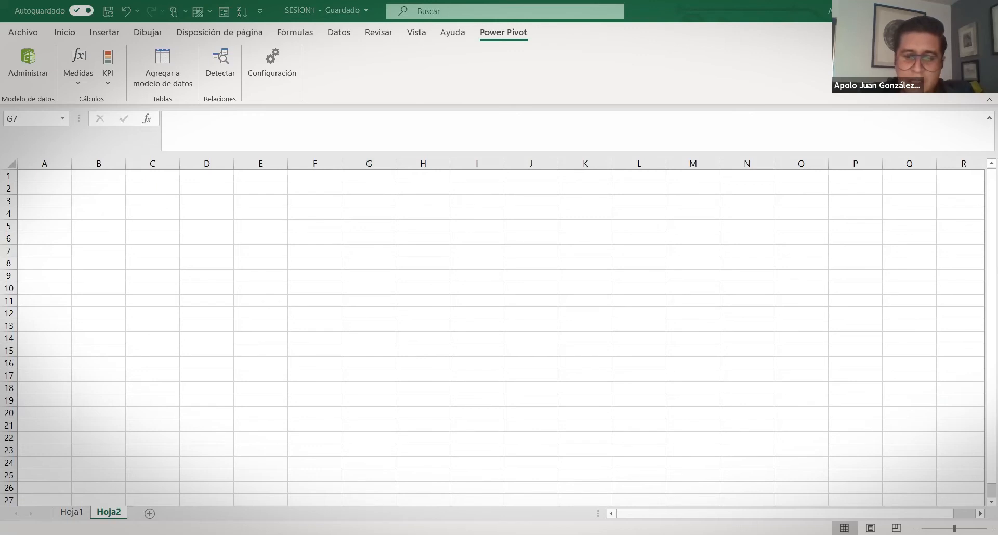
Open the Personalizar barra de estado menu showing Promedio, Recuento, Mínima, Máxima and Suma ticked
right_click(913, 528)
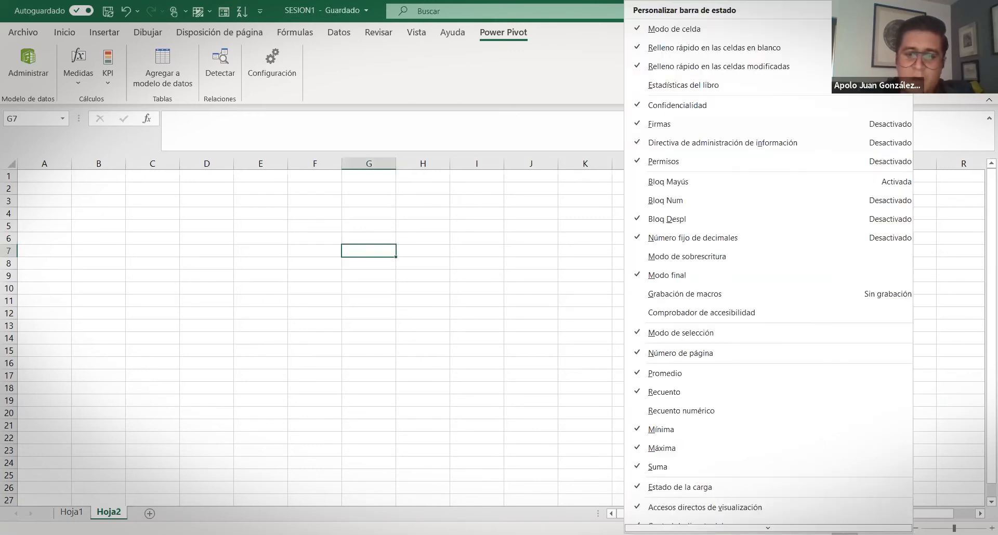
left_click(540, 496)
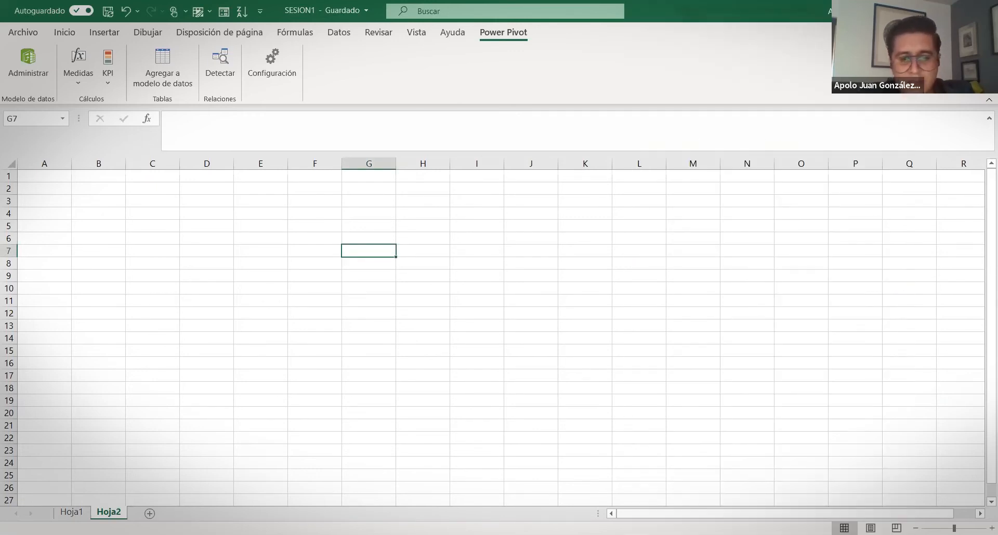
right_click(592, 529)
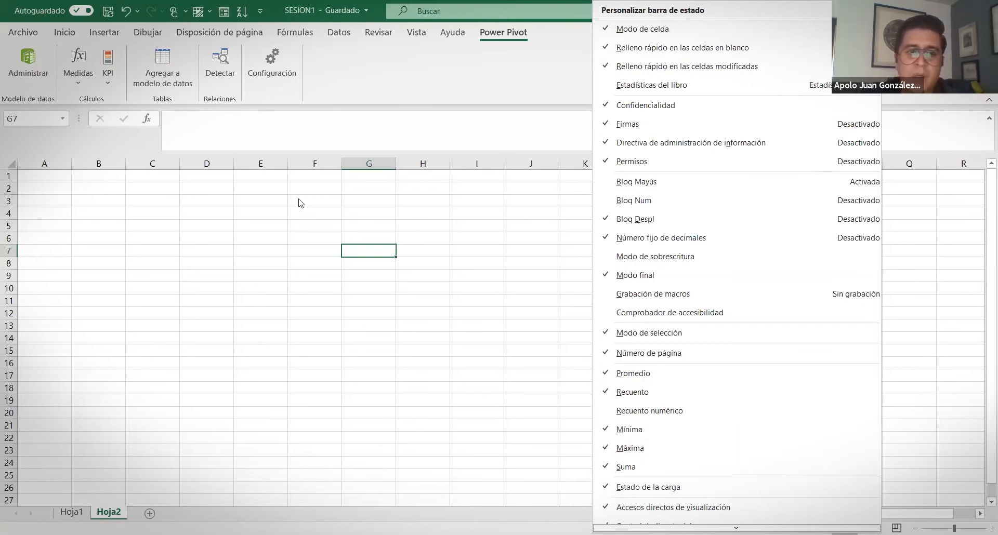
left_click(284, 191)
Enter 1 in E2 and fill it down to E21 as a 1–20 series
type("1")
key("Return")
left_click(260, 188)
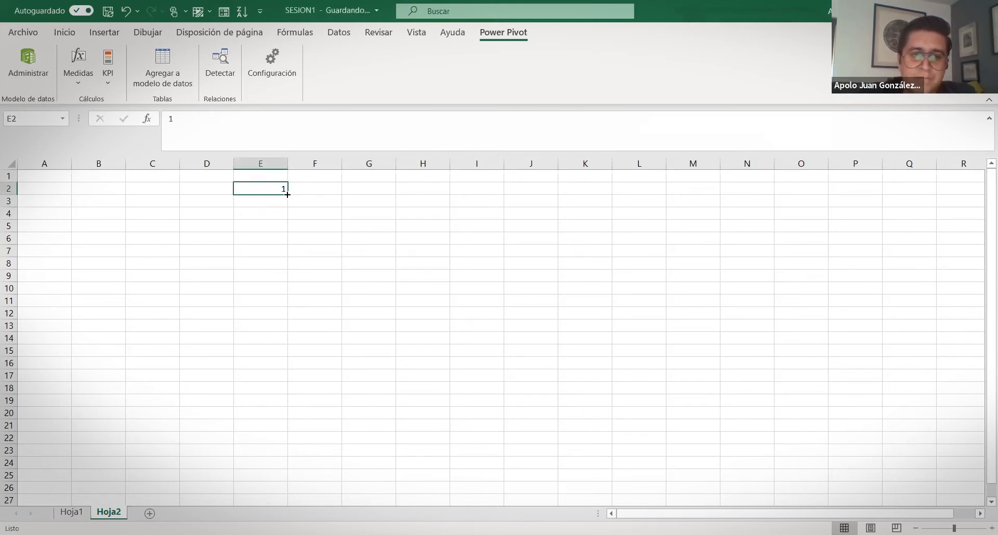
left_click_drag(287, 194, 287, 432)
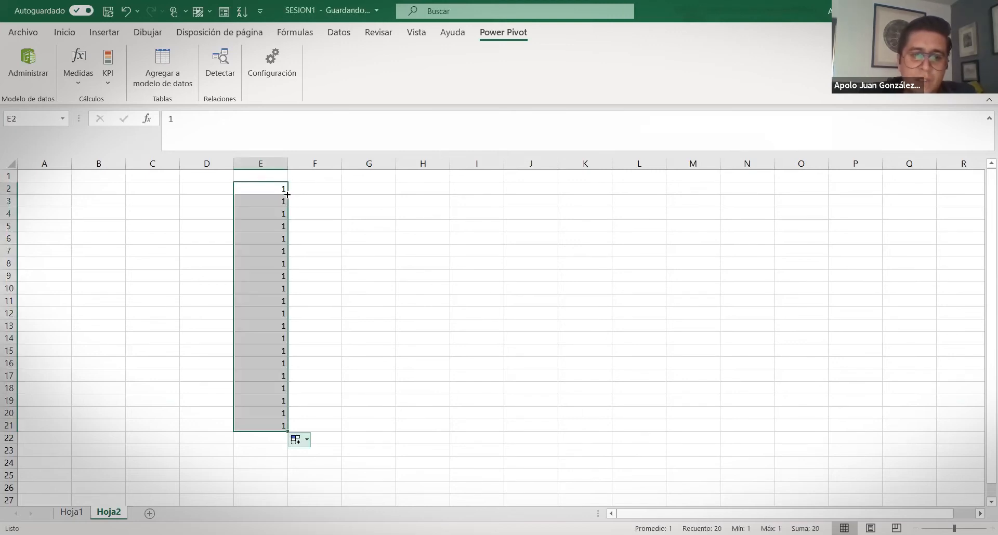
left_click(298, 440)
left_click(244, 471)
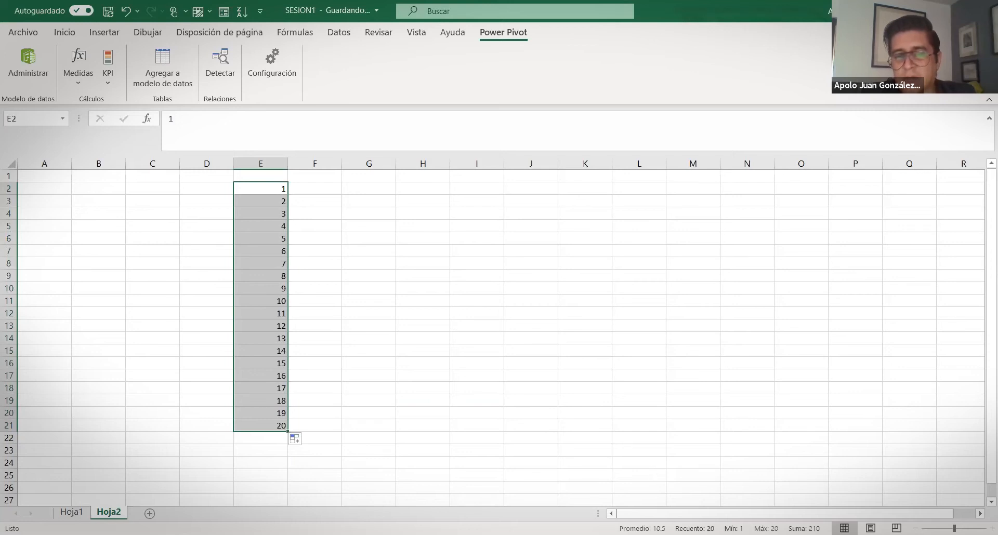
right_click(593, 529)
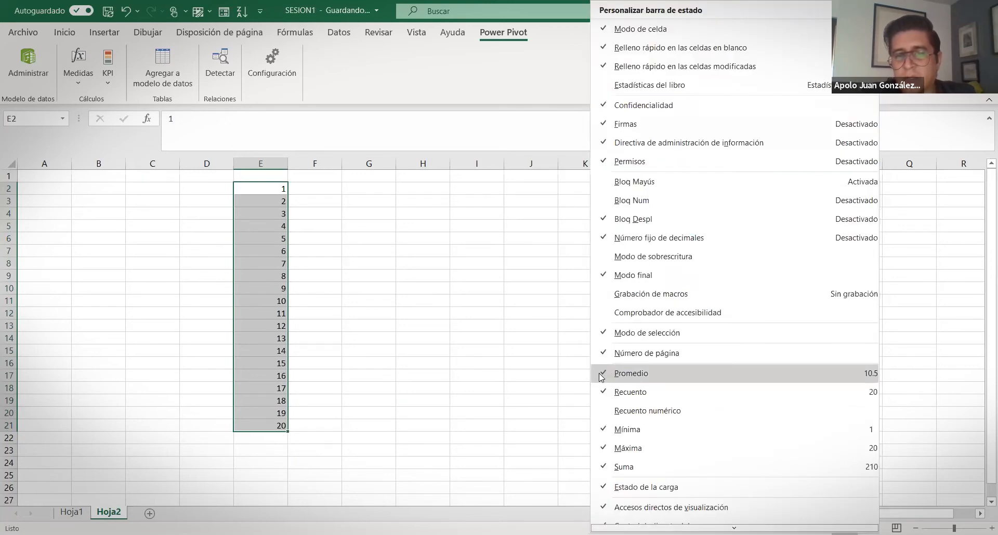
Enable Promedio, Recuento, Recuento numérico and Mínima in the status bar for E2:E21
left_click(606, 373)
left_click(601, 396)
left_click(603, 431)
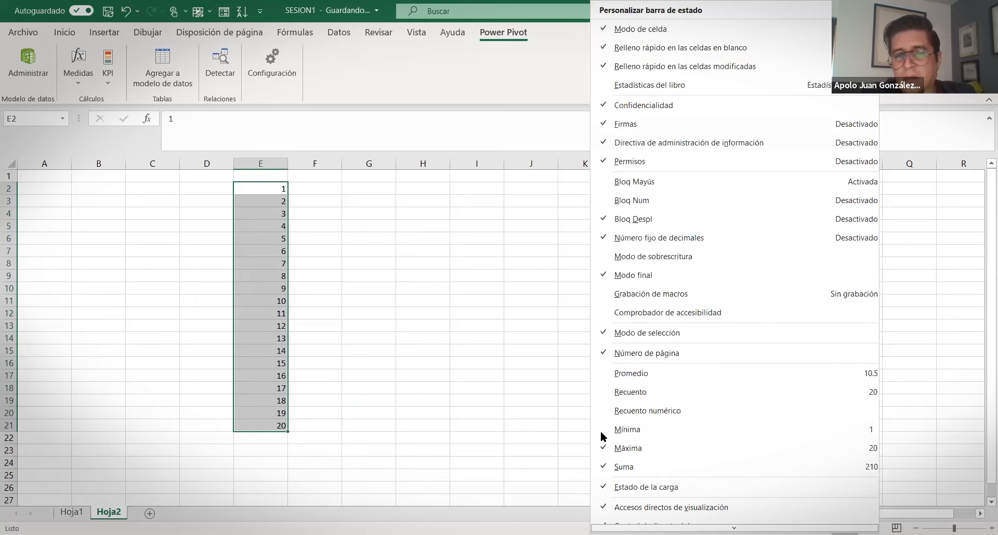
key("Escape")
right_click(722, 529)
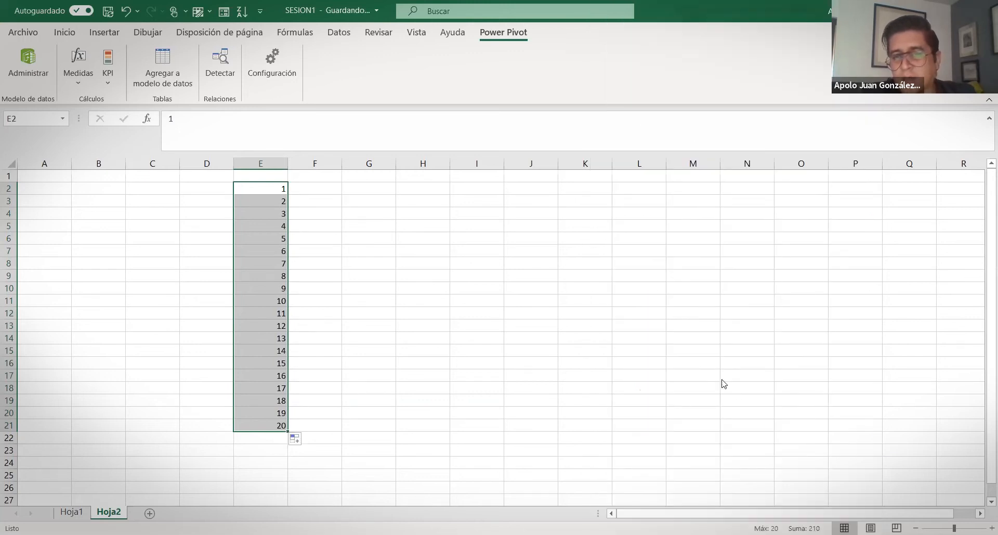
left_click(721, 379)
left_click(718, 392)
left_click(721, 414)
left_click(720, 435)
scroll(749, 404, "down", 1)
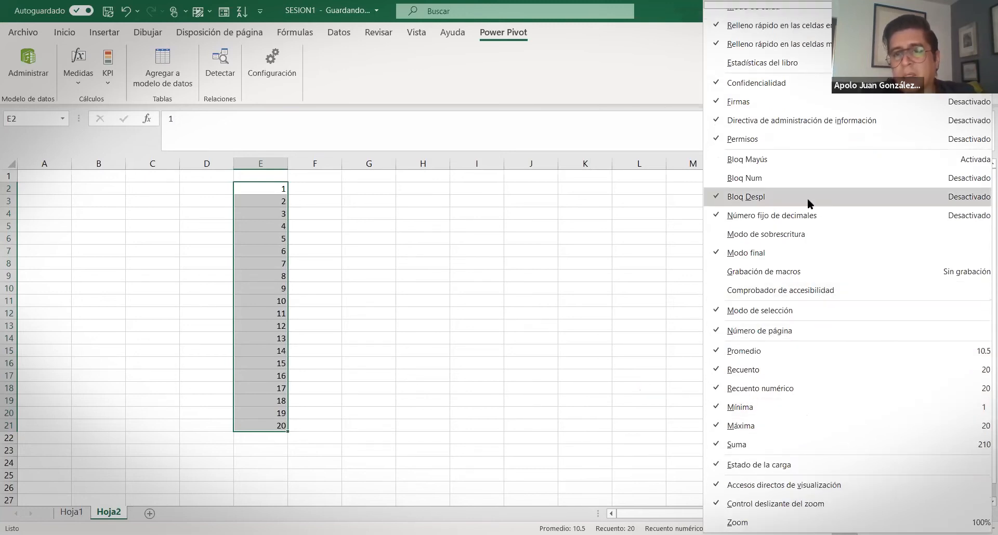
scroll(807, 198, "up", 1)
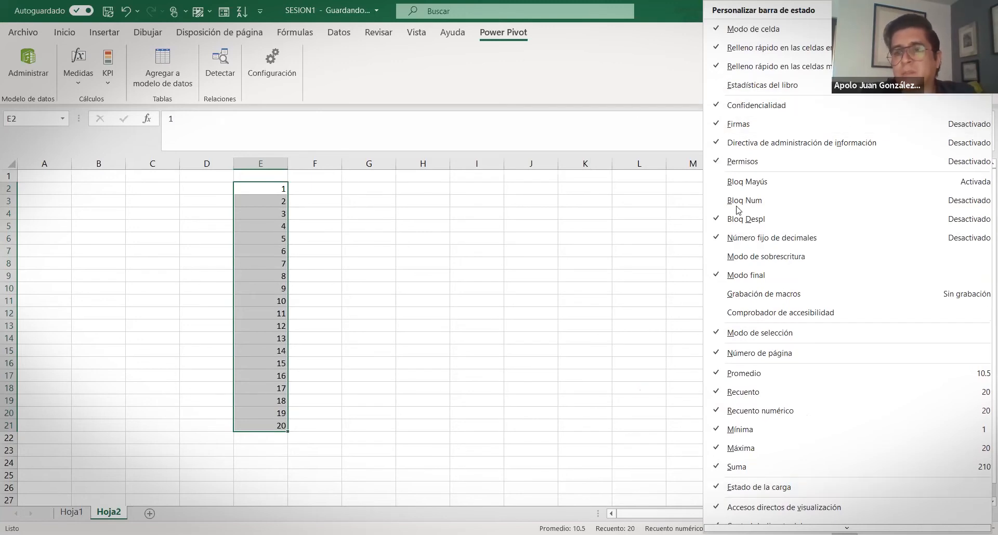
left_click(592, 302)
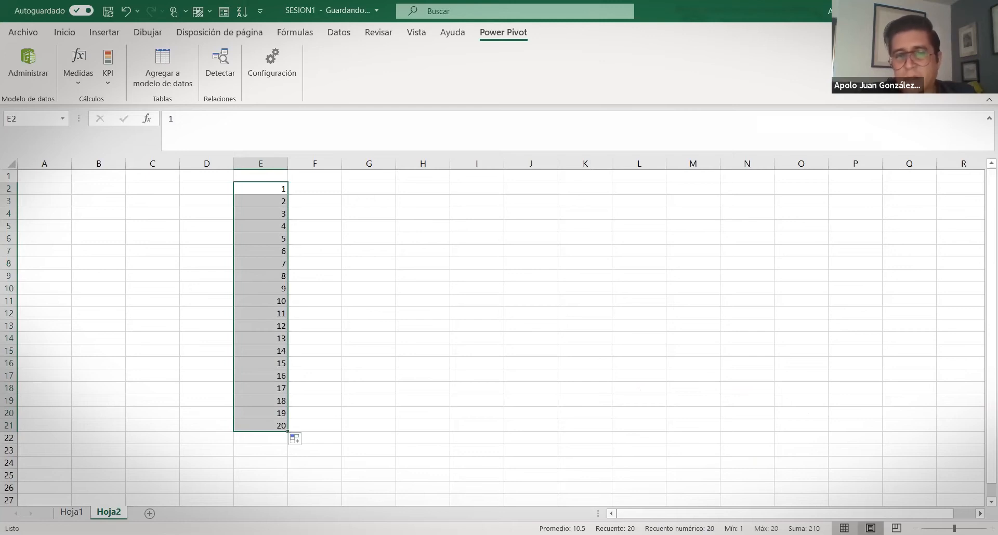
Preview the sheet in Page Layout and Page Break Preview, then return to Normal view
left_click(870, 529)
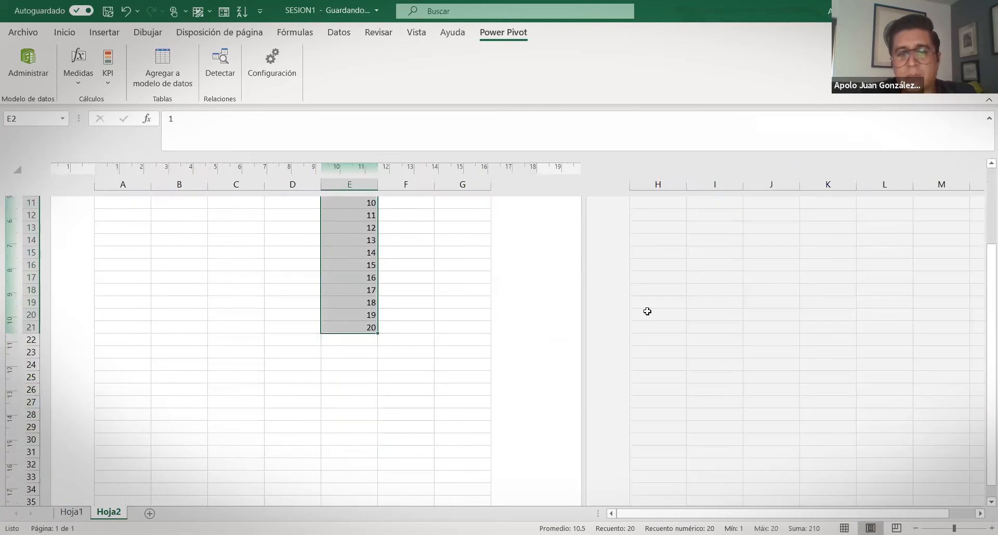
scroll(575, 344, "down", 10)
scroll(543, 321, "up", 10)
scroll(543, 321, "up", 6)
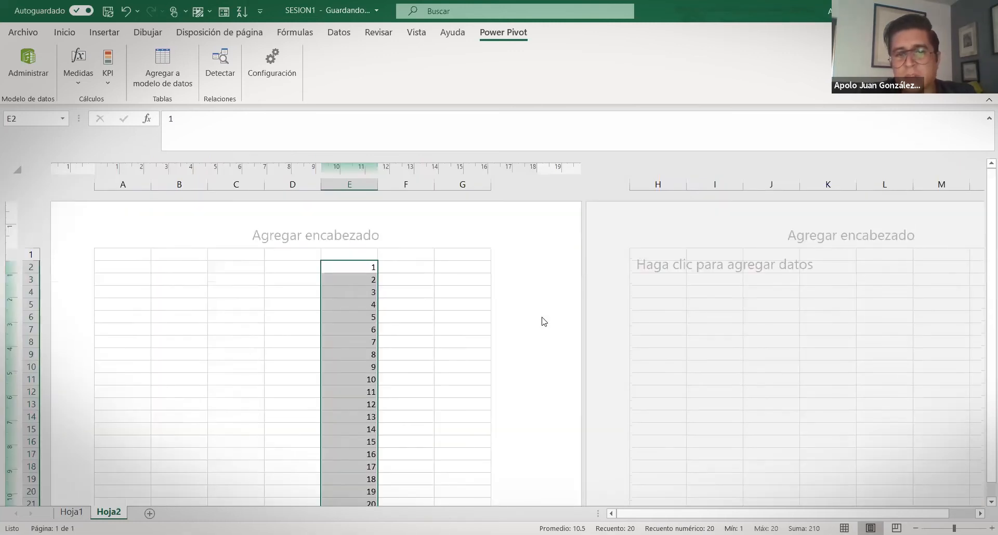
scroll(552, 316, "down", 18)
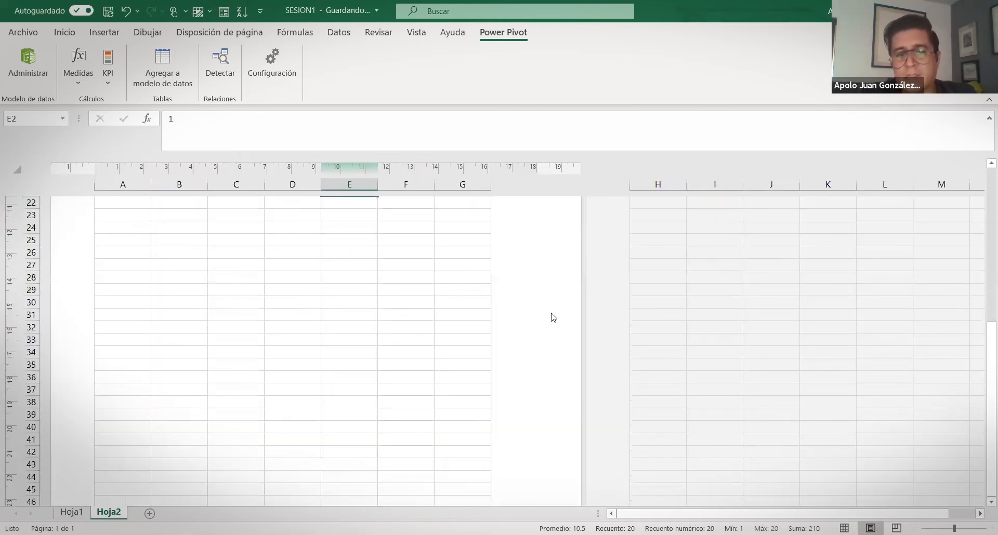
scroll(564, 364, "up", 18)
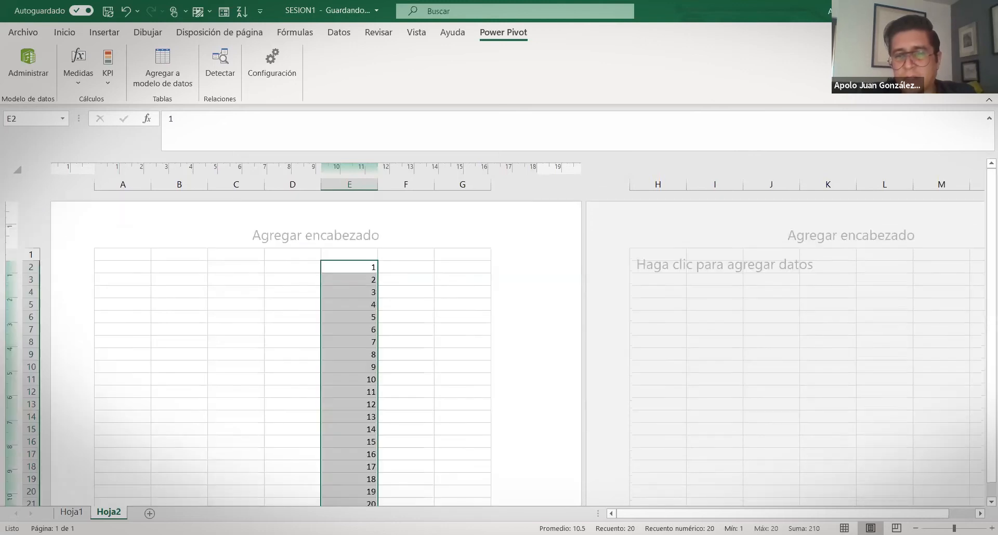
left_click(896, 529)
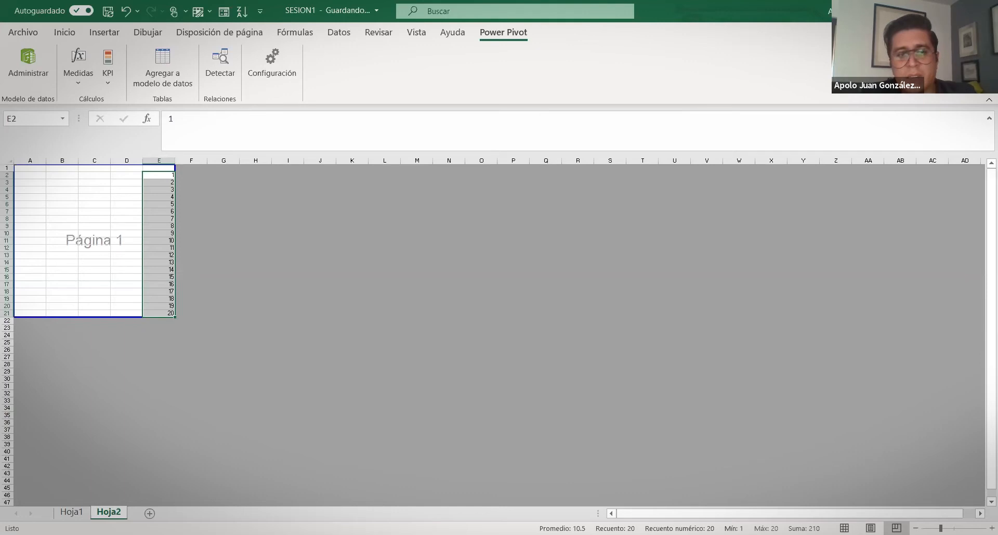
left_click(844, 529)
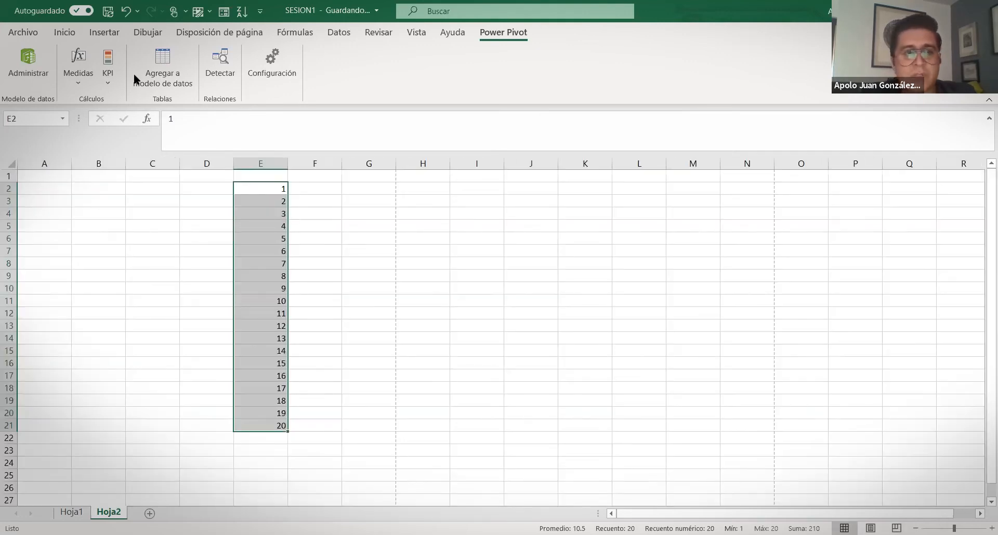
Delete the 1–20 series in D2:E21, return to cell A1 and zoom out slightly
left_click(64, 32)
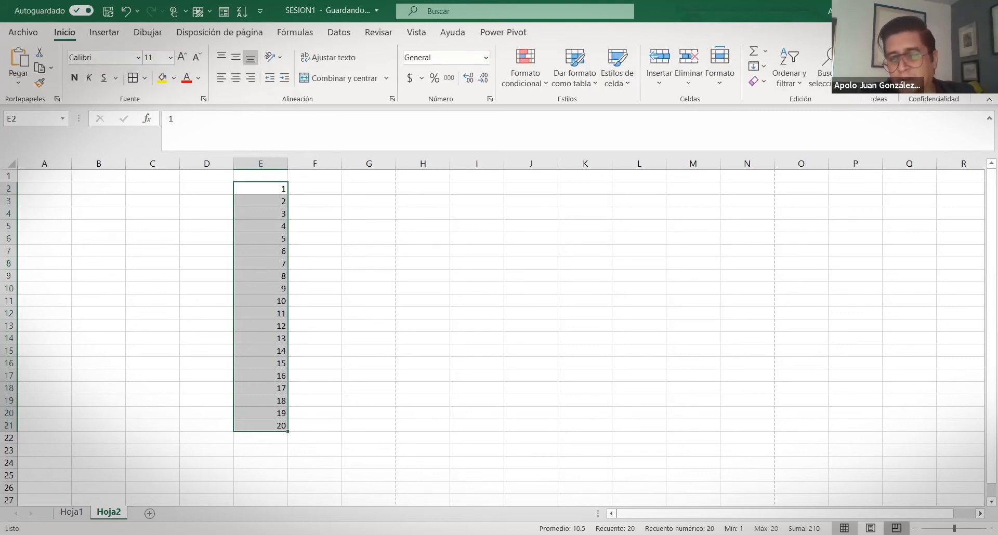
left_click(896, 529)
left_click(844, 529)
left_click_drag(415, 266, 414, 276)
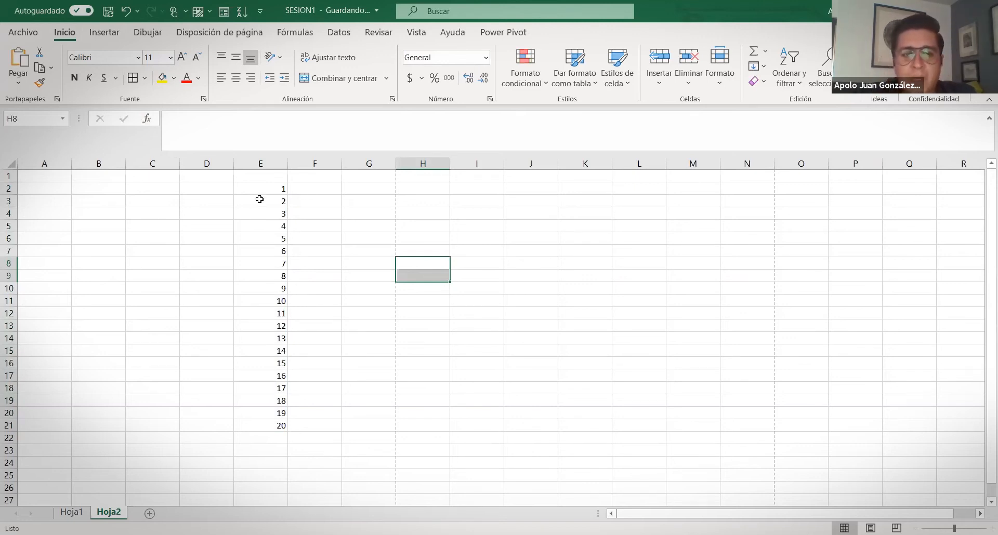
left_click_drag(263, 189, 247, 380)
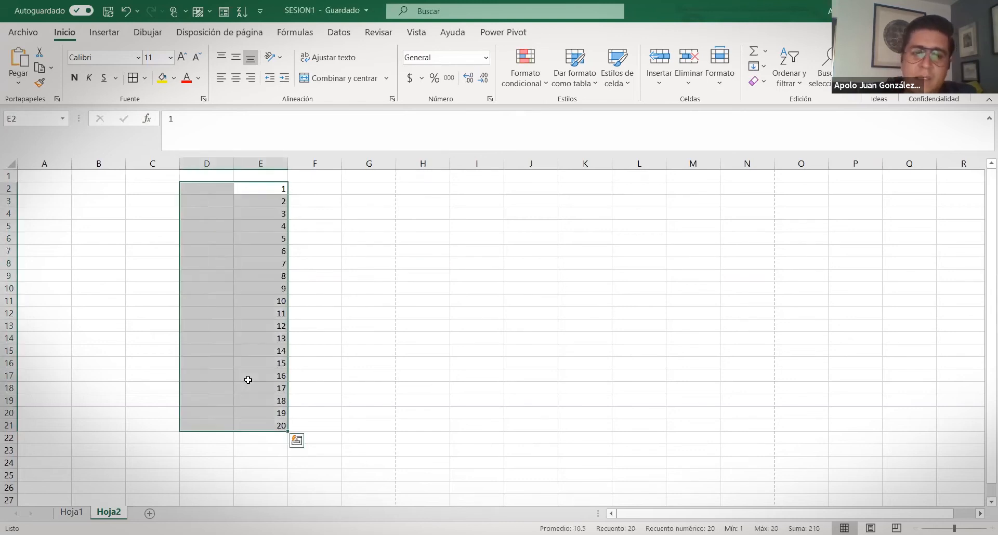
key("Delete")
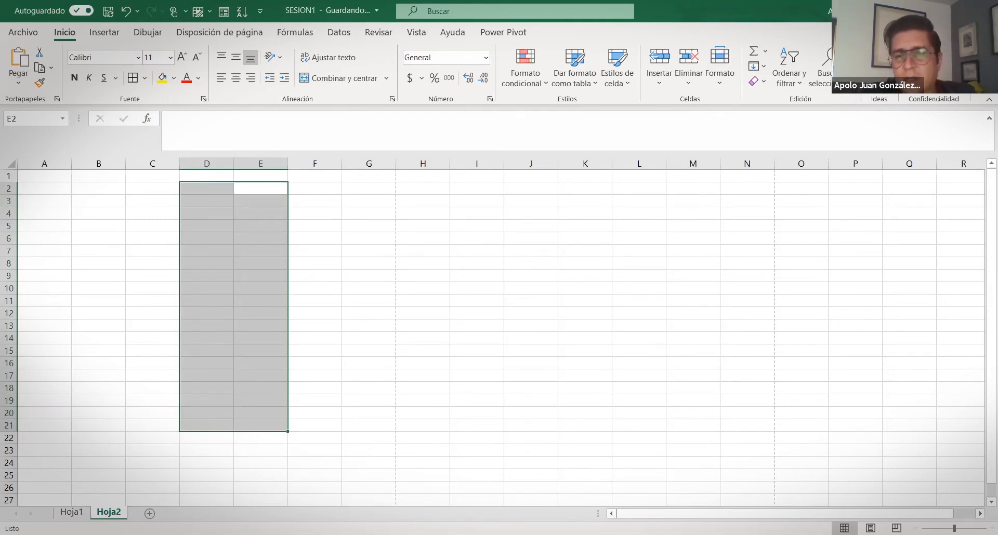
key("ctrl+Home")
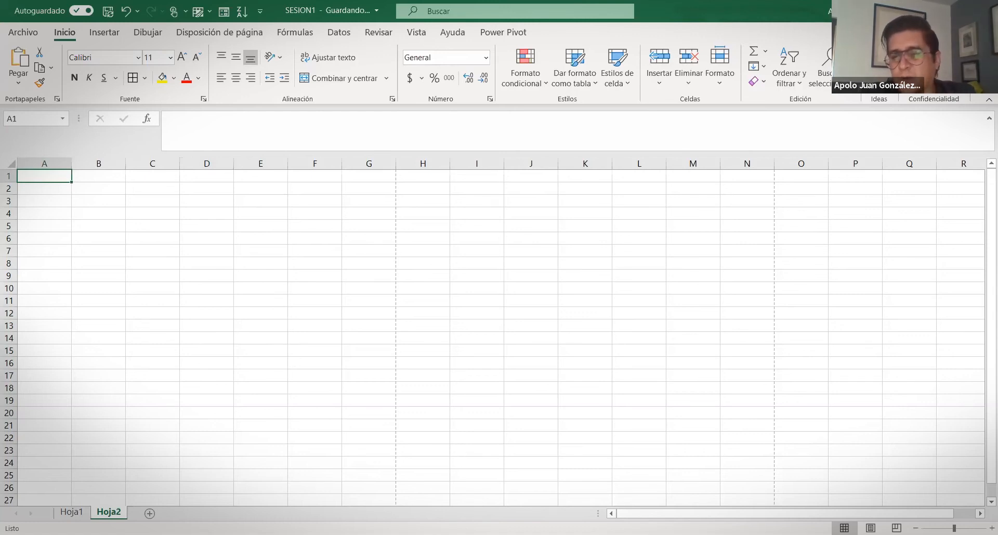
mouse_move(955, 529)
left_mouse_down()
mouse_move(967, 529)
mouse_move(943, 529)
mouse_move(951, 529)
left_mouse_up()
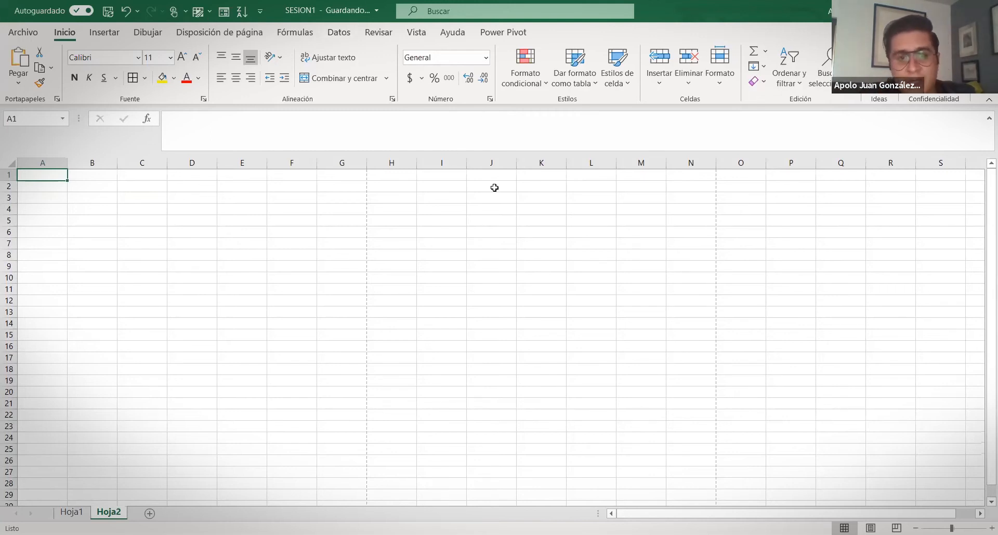
Add six new sheets, Hoja3 through Hoja8
left_click(71, 512)
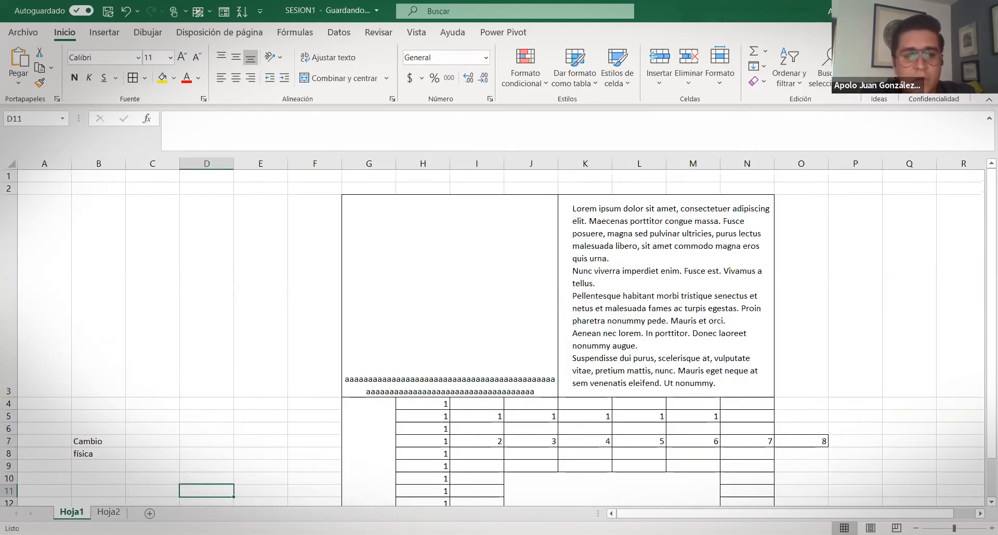
left_click(108, 512)
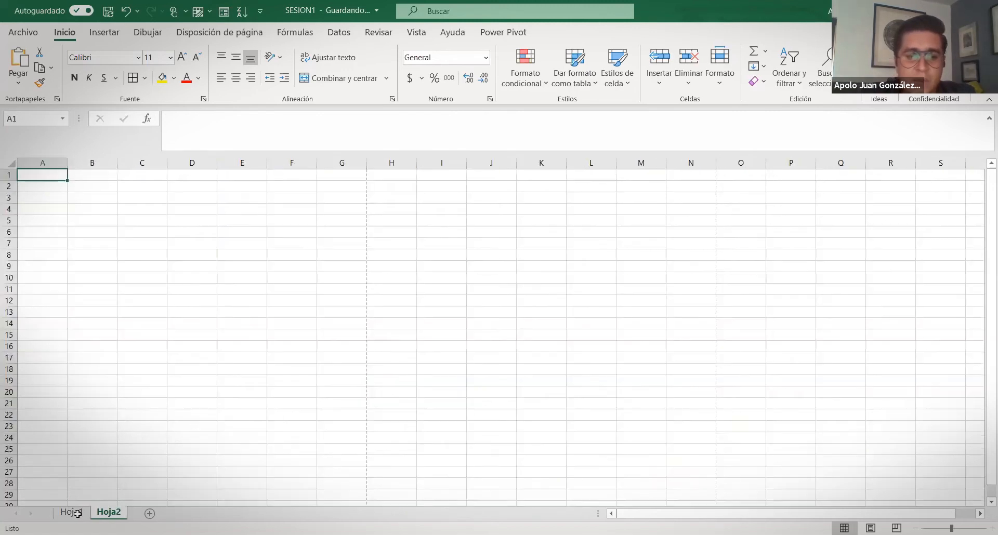
left_click(186, 513)
left_click(188, 514)
left_click(225, 514)
left_click(262, 515)
left_click(297, 513)
left_click(334, 513)
Delete the extra sheets Hoja8, Hoja7 and Hoja4 with Eliminar
left_click(293, 514)
left_click(256, 513)
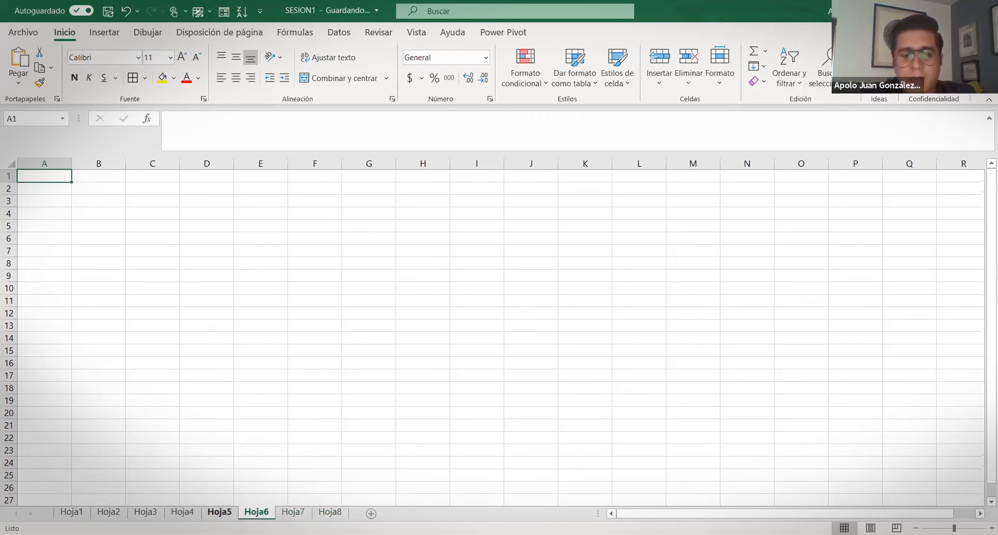
left_click(145, 513)
left_click(72, 513)
left_click(108, 513)
left_click(219, 514)
right_click(331, 514)
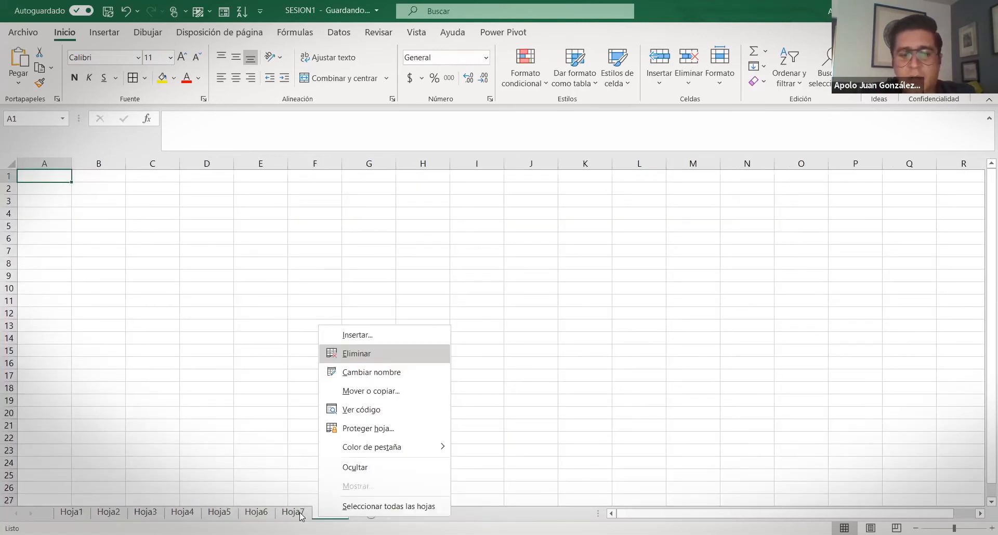
left_click(363, 354)
right_click(301, 513)
left_click(342, 354)
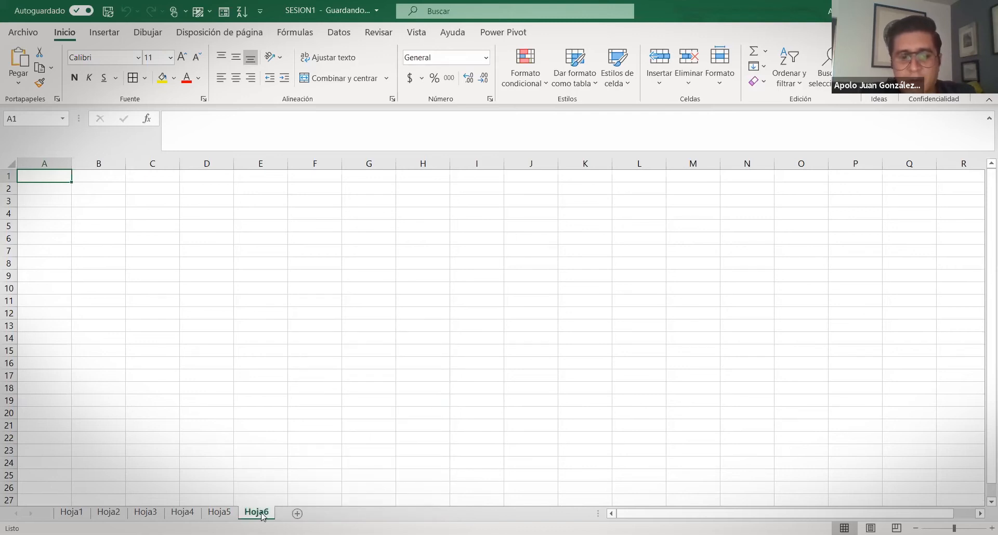
right_click(263, 513)
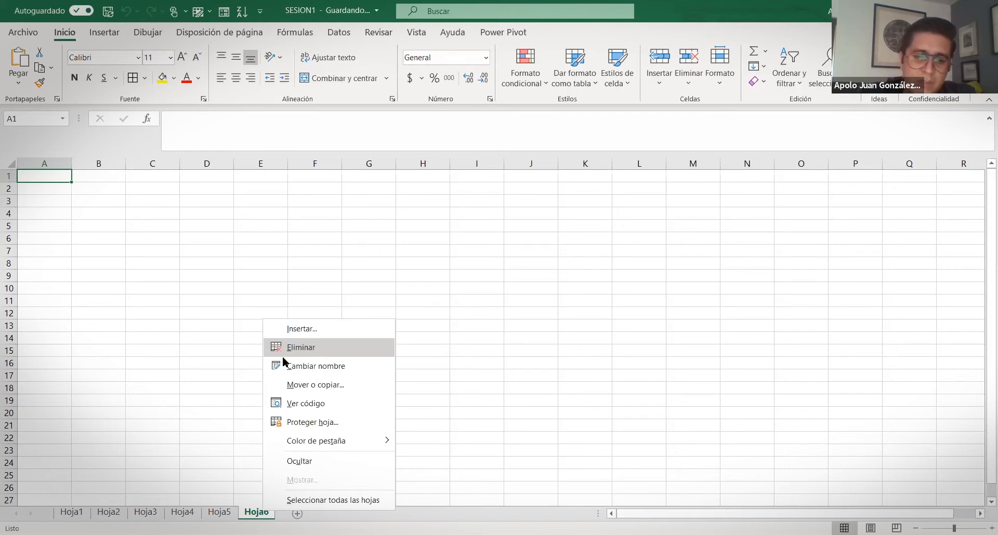
right_click(185, 513)
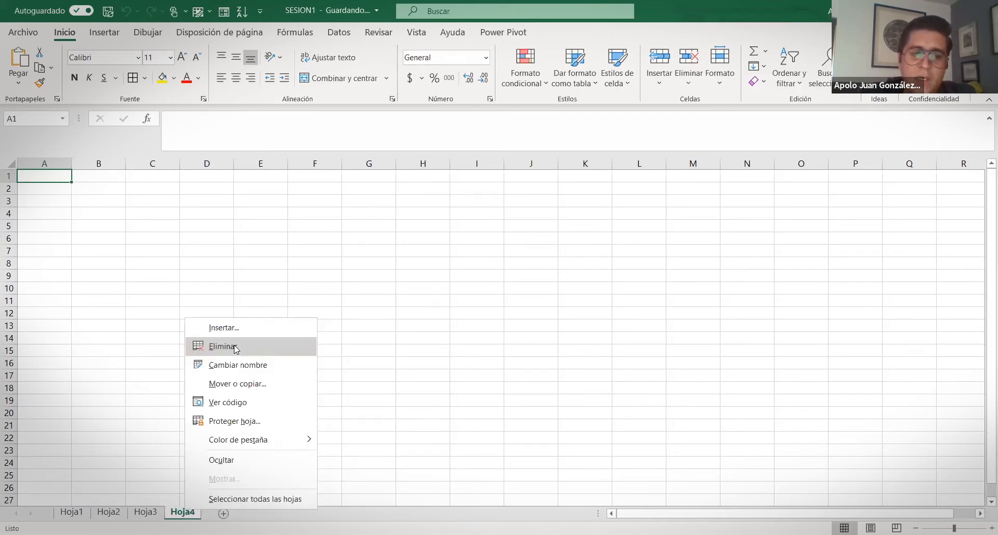
left_click(236, 346)
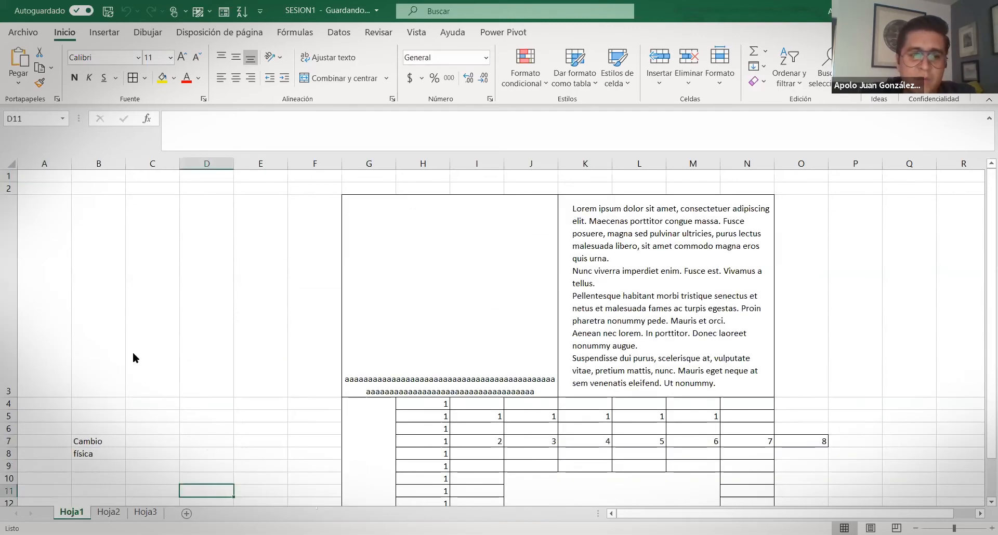
Permanently delete sheet Hoja1 and its data table, confirming the warning
right_click(71, 513)
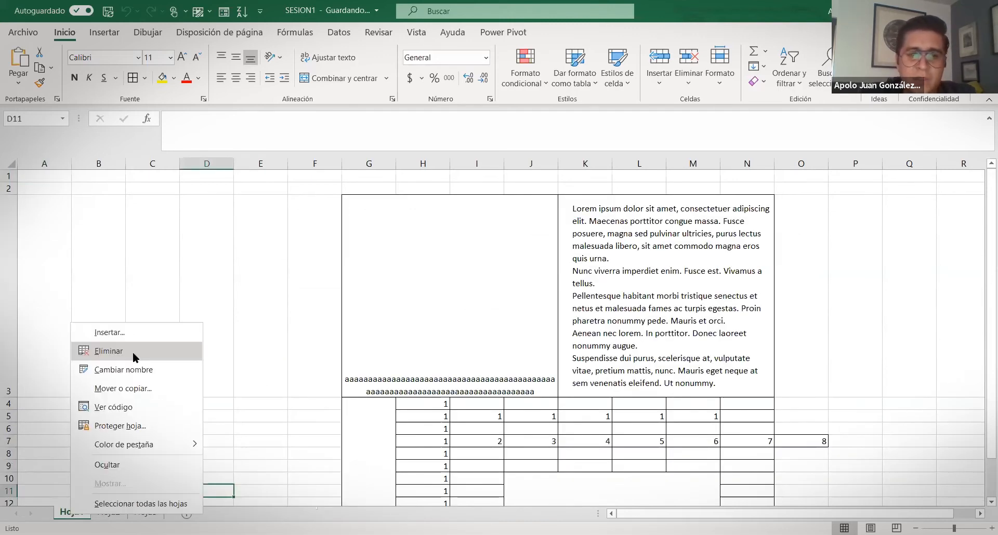
left_click(134, 357)
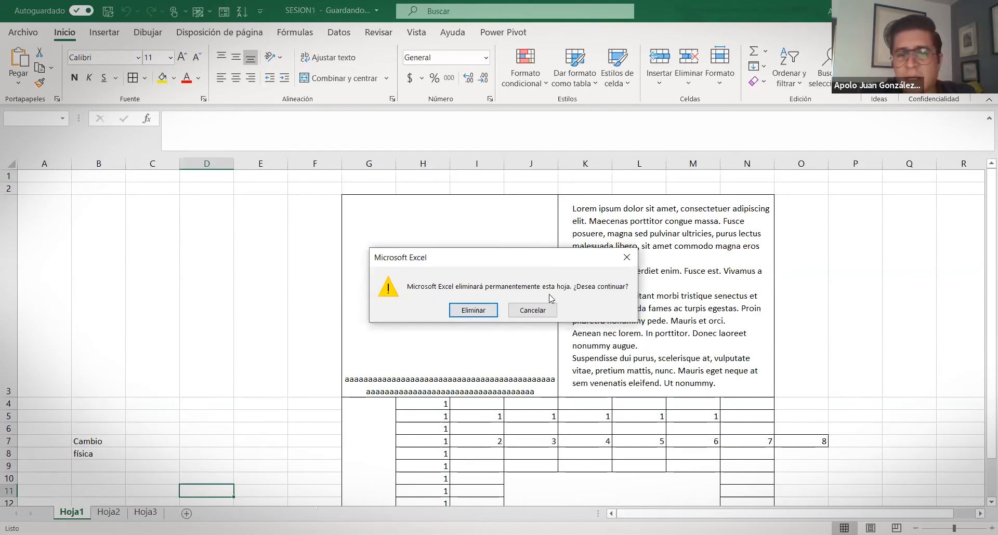
left_click(477, 312)
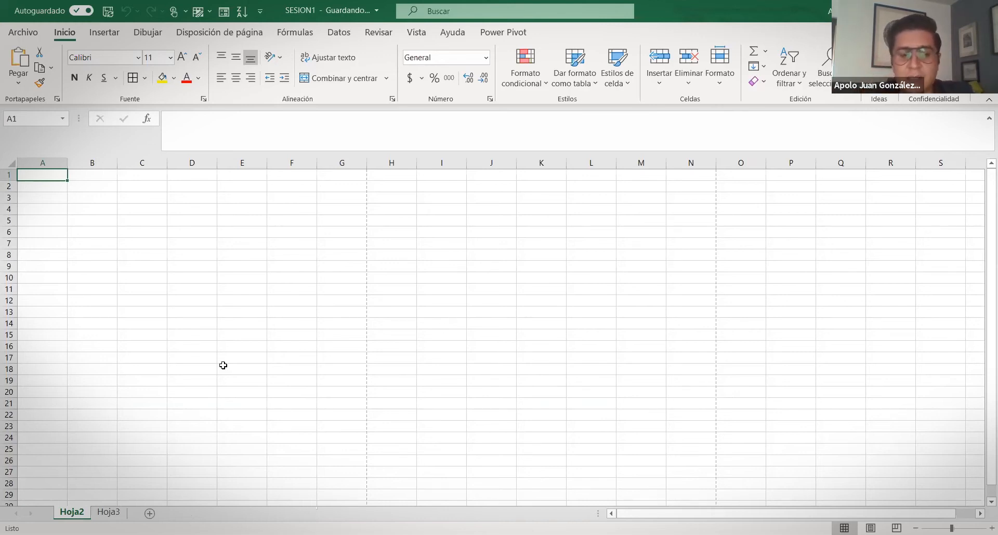
Delete the empty Hoja3 sheet
left_click(202, 335)
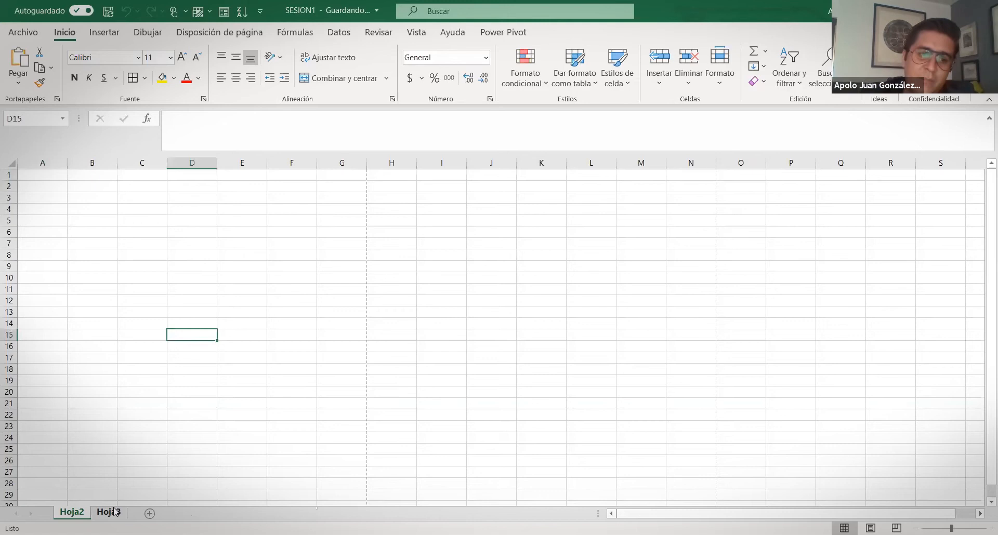
left_click(110, 513)
right_click(112, 515)
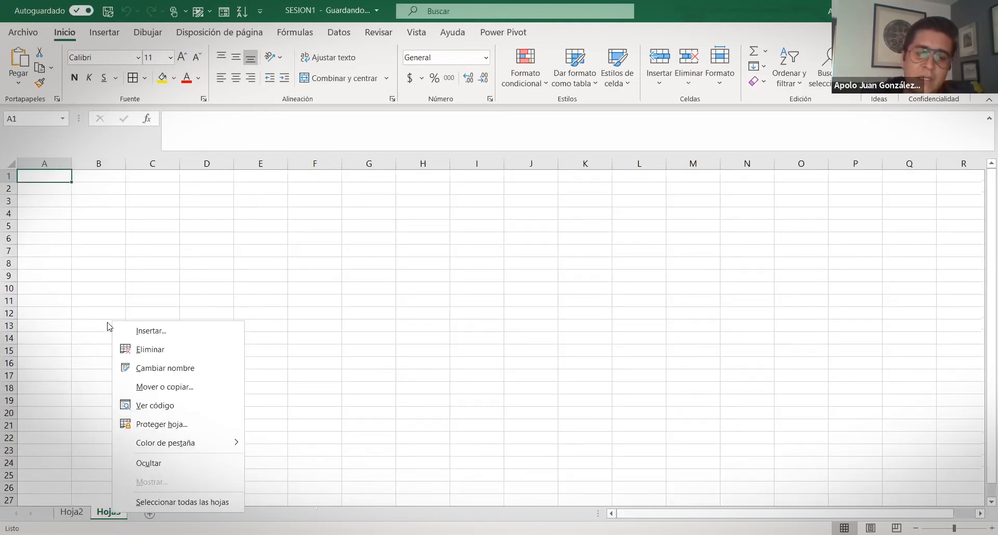
left_click(161, 351)
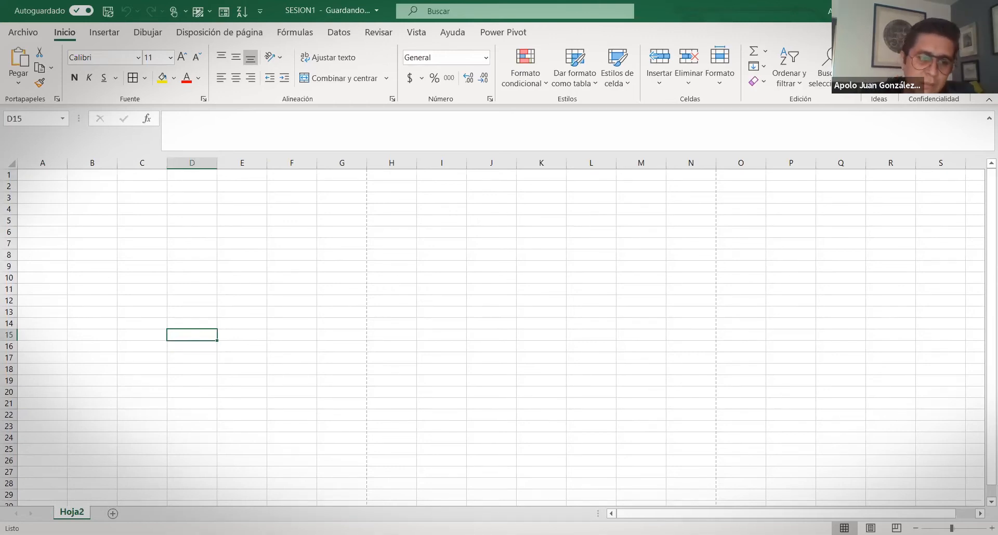
Rename sheet Hoja2 to 'Sesion 1'
right_click(73, 513)
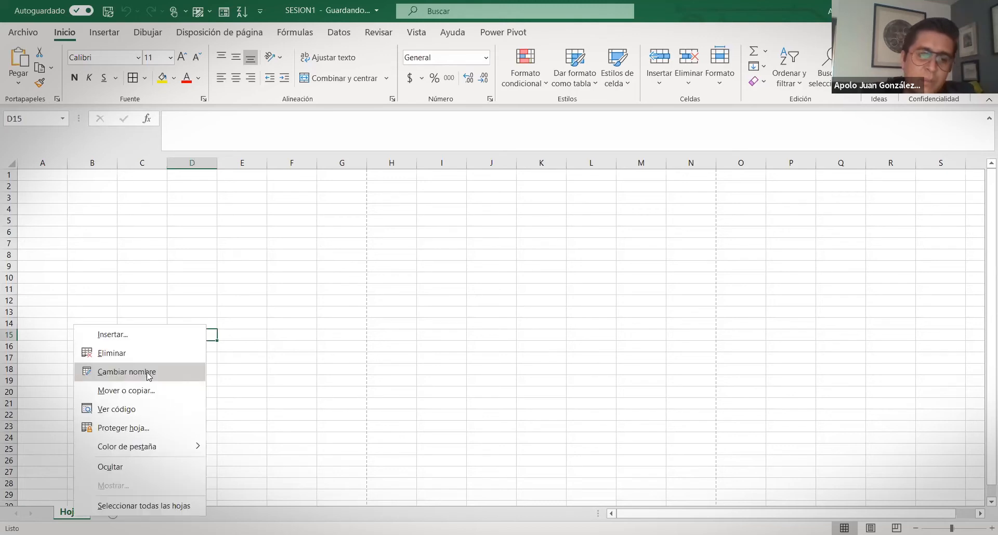
left_click(147, 373)
type("Sesion 1")
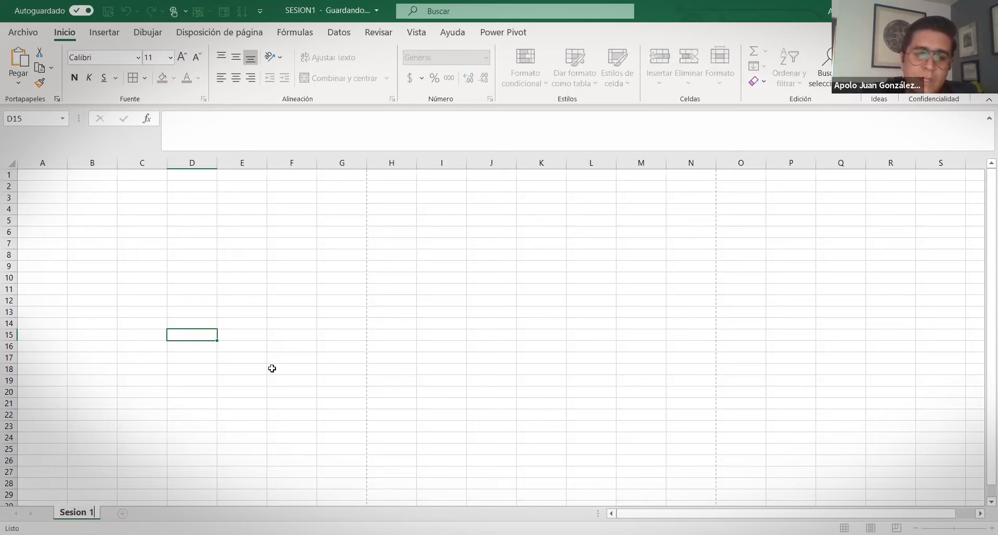
left_click(272, 368)
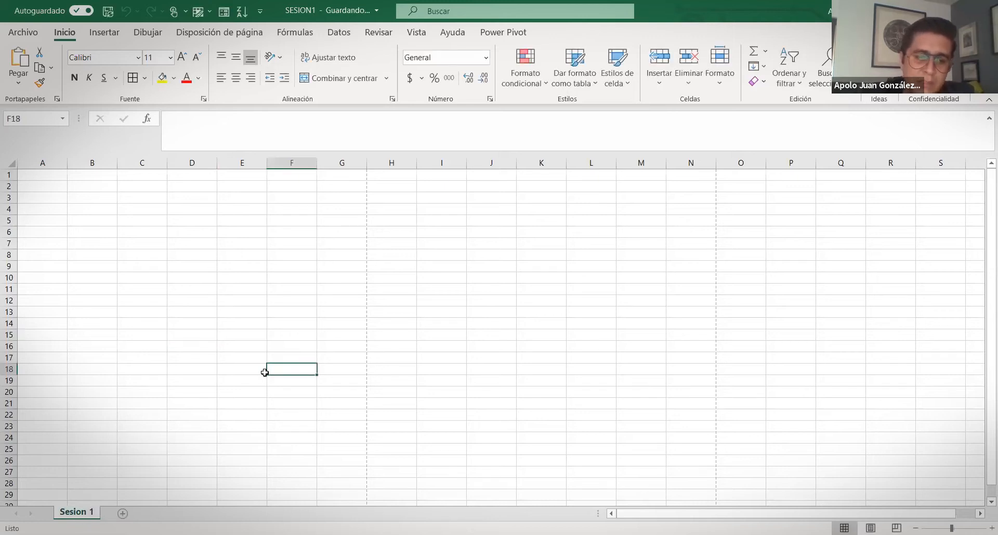
Set the Sesion 1 tab to the dark blue swatch under Color de pestaña
right_click(79, 511)
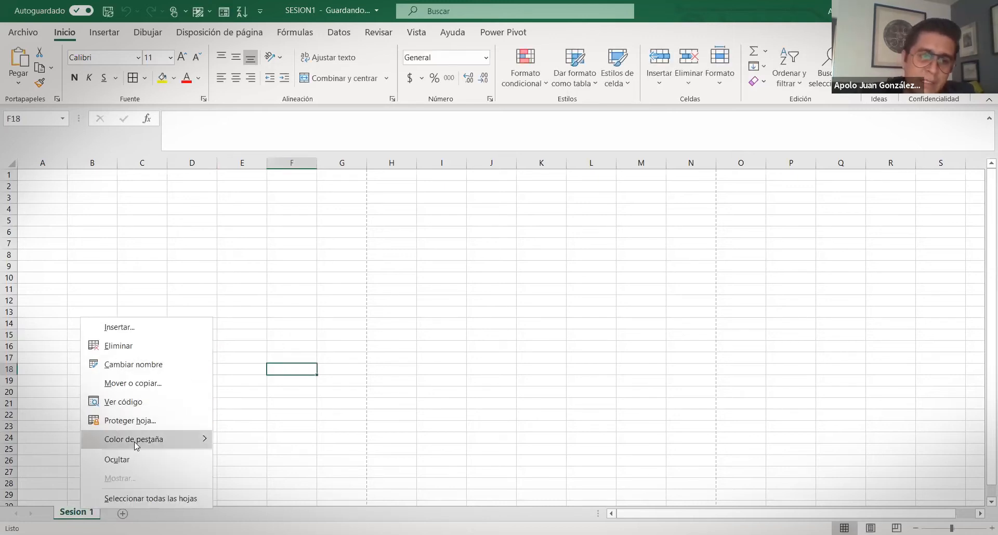
mouse_move(134, 439)
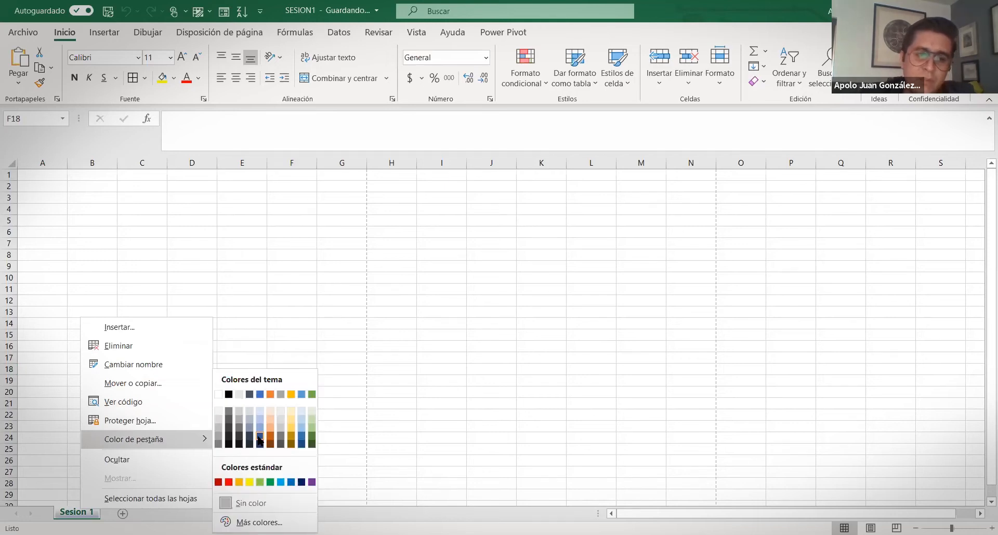
left_click(259, 439)
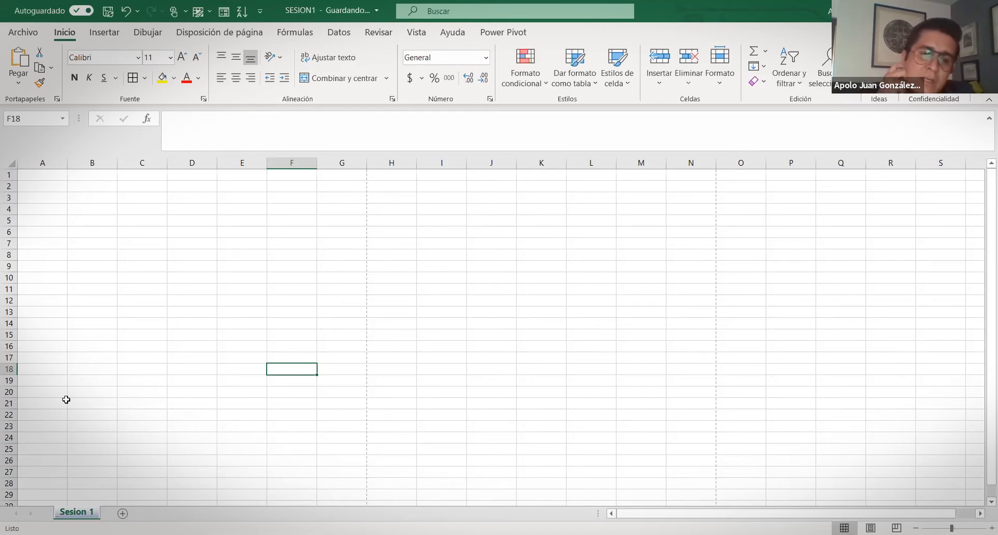
Apply Proteger hoja to Sesion 1, accepting the default permissions without a password
right_click(91, 517)
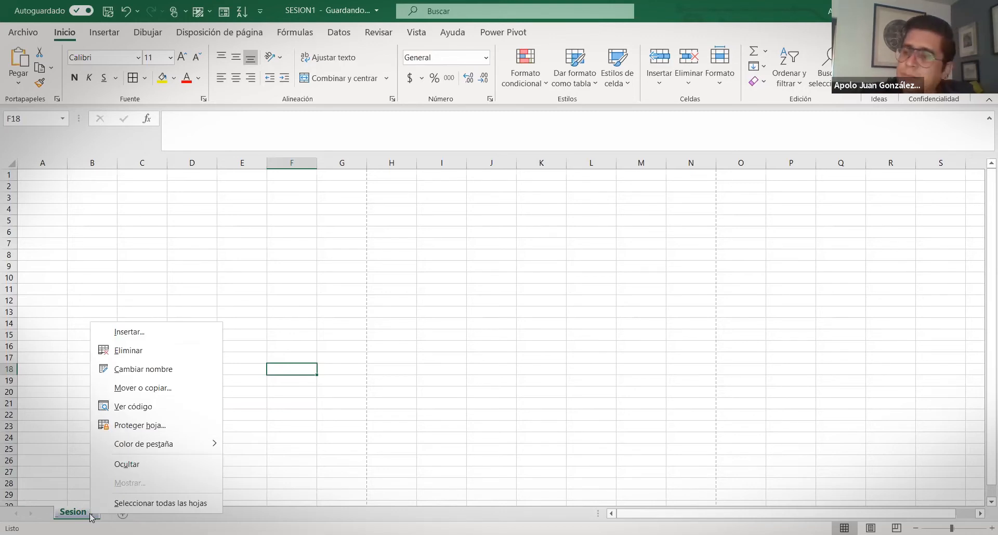
left_click(160, 426)
scroll(163, 485, "down", 2)
scroll(163, 485, "up", 2)
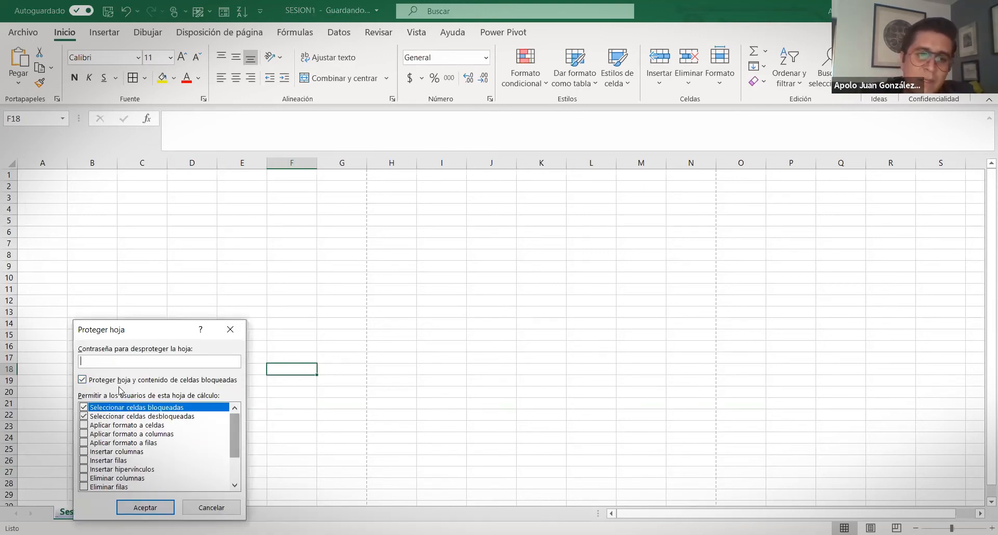
scroll(119, 391, "down", 2)
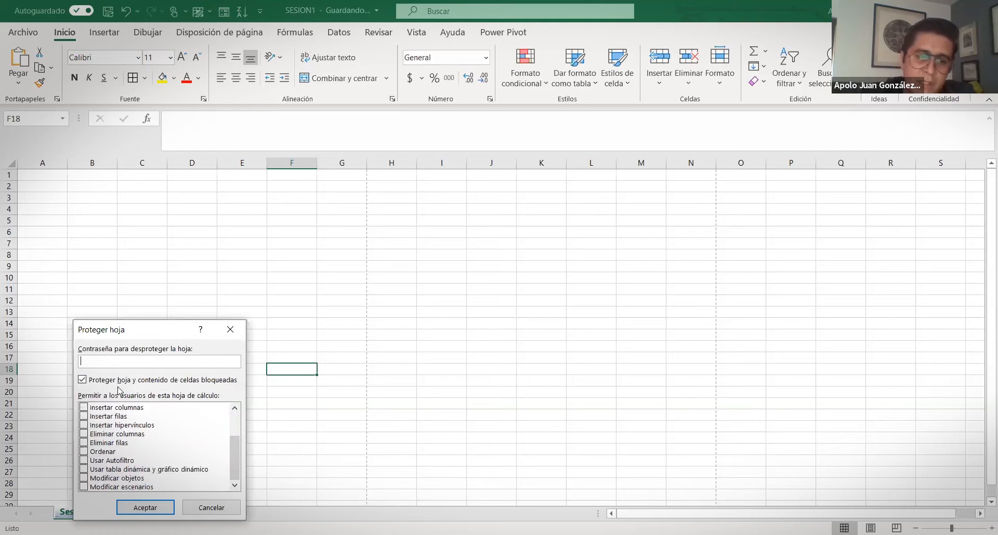
scroll(244, 476, "up", 2)
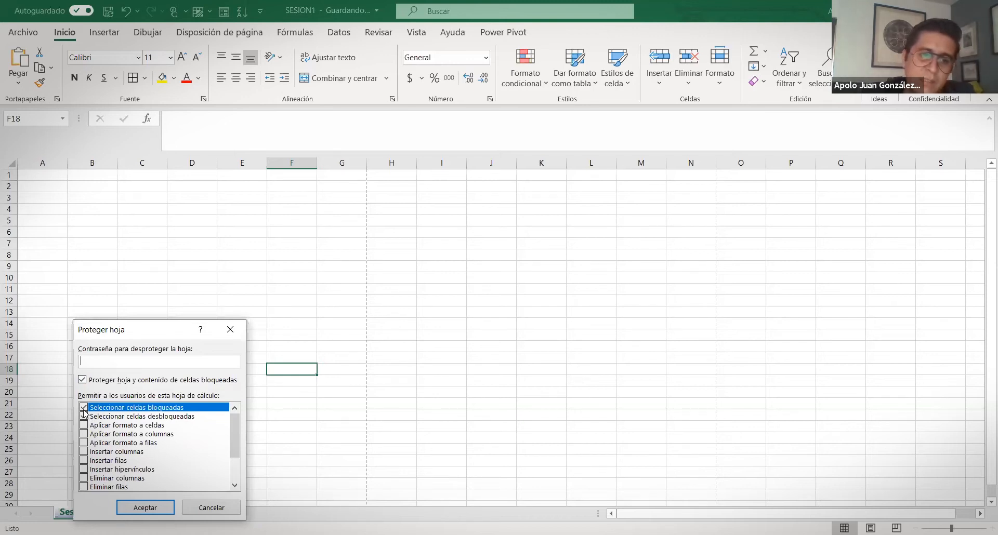
scroll(84, 413, "down", 2)
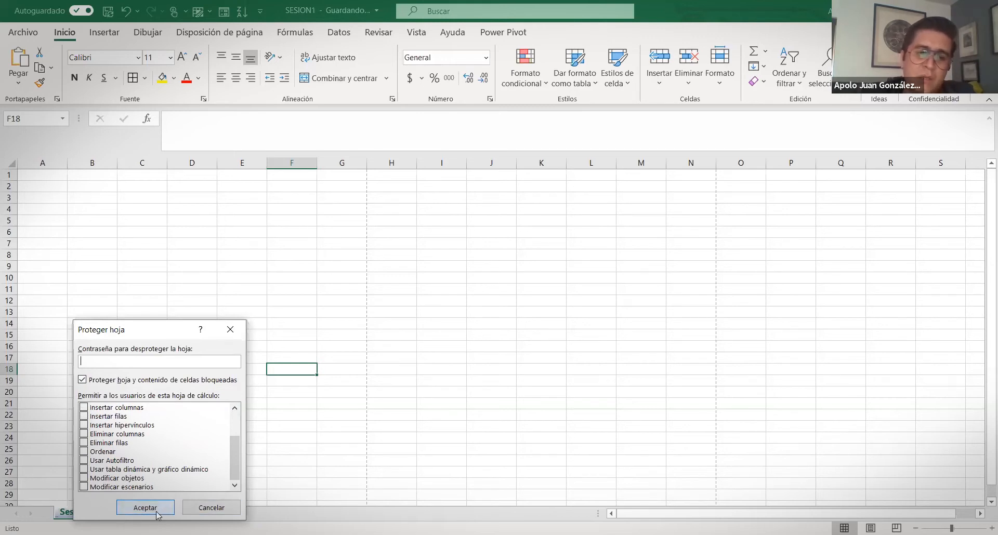
key("Return")
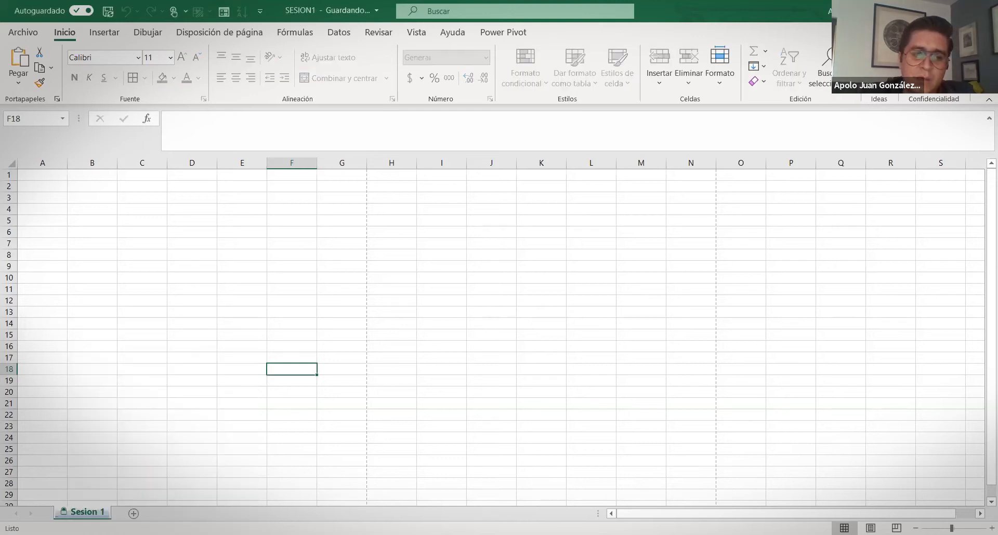
Unprotect Sesion 1 with Desproteger hoja, then reopen Proteger hoja and cancel it
right_click(88, 515)
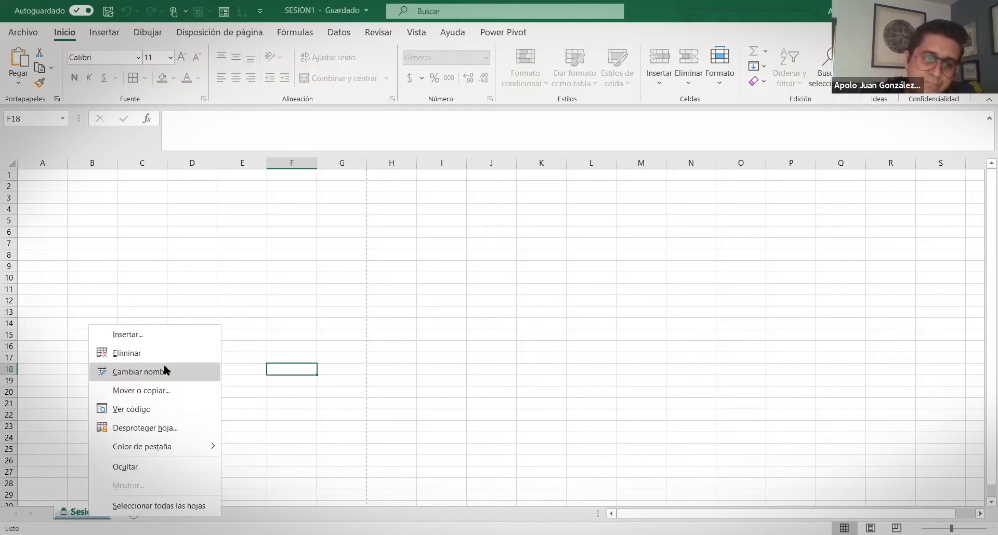
left_click(161, 433)
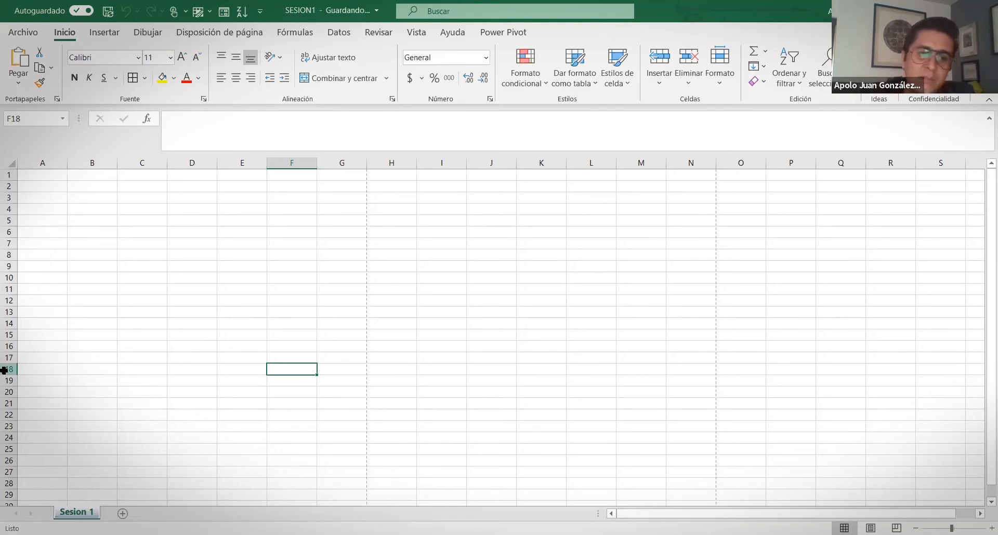
left_click(38, 173)
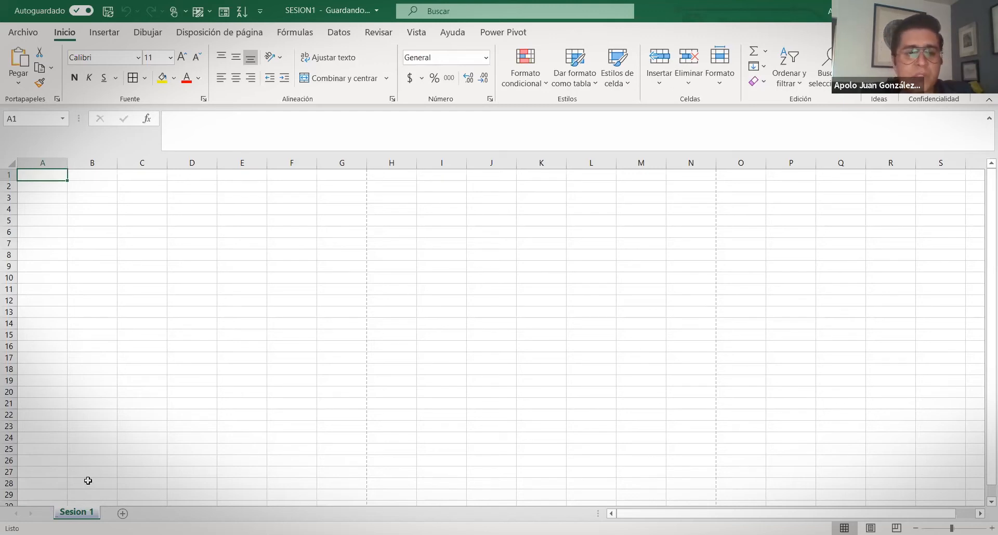
right_click(93, 516)
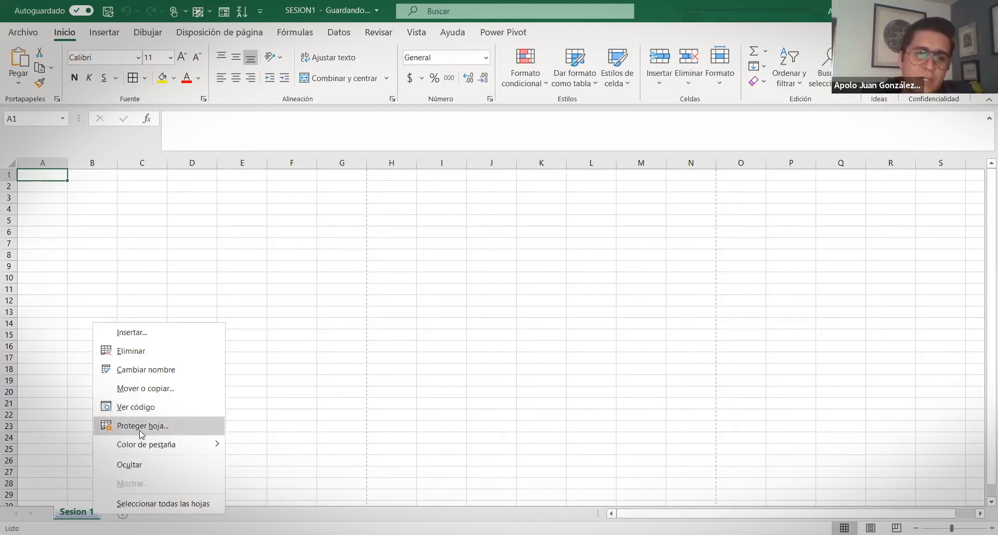
key("Return")
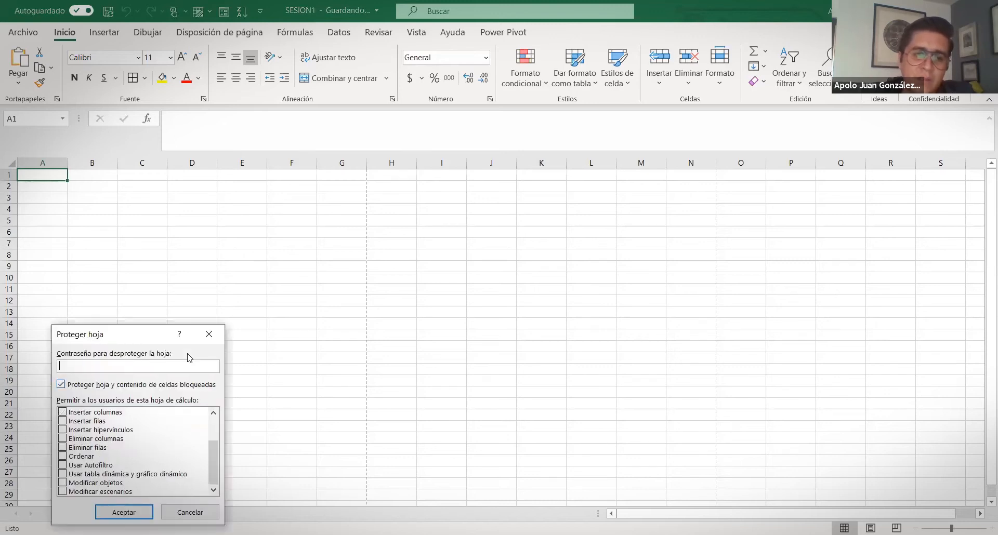
left_click(209, 334)
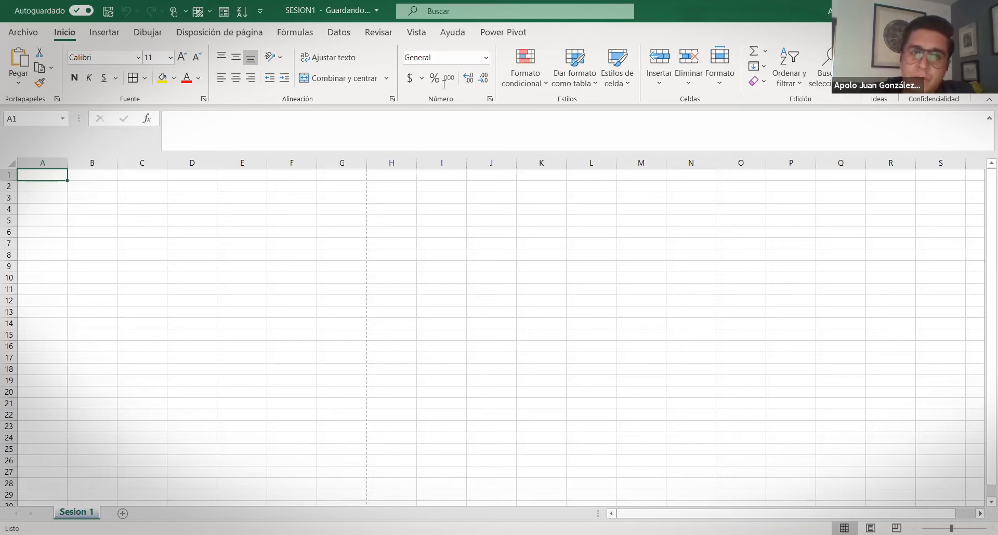
In Help, open Formato de datos and then 'Escribir datos manualmente en celdas de hojas de cálculo'
left_click(453, 34)
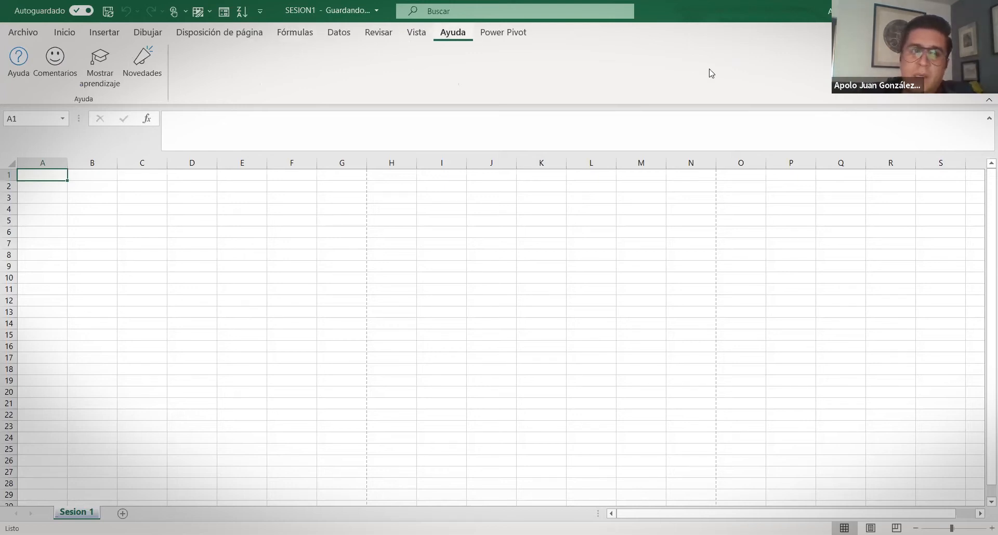
left_click(16, 60)
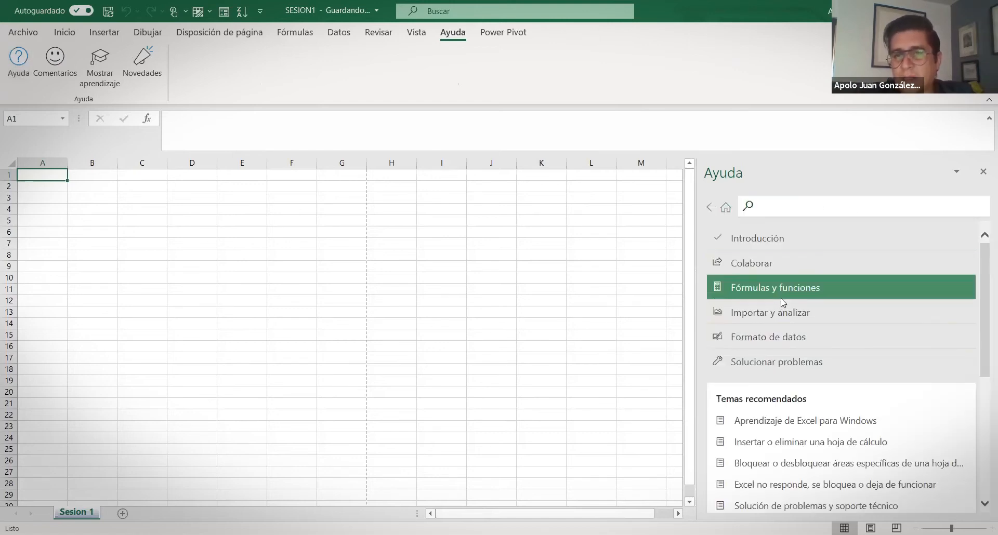
scroll(780, 338, "down", 5)
scroll(764, 383, "up", 5)
left_click(776, 341)
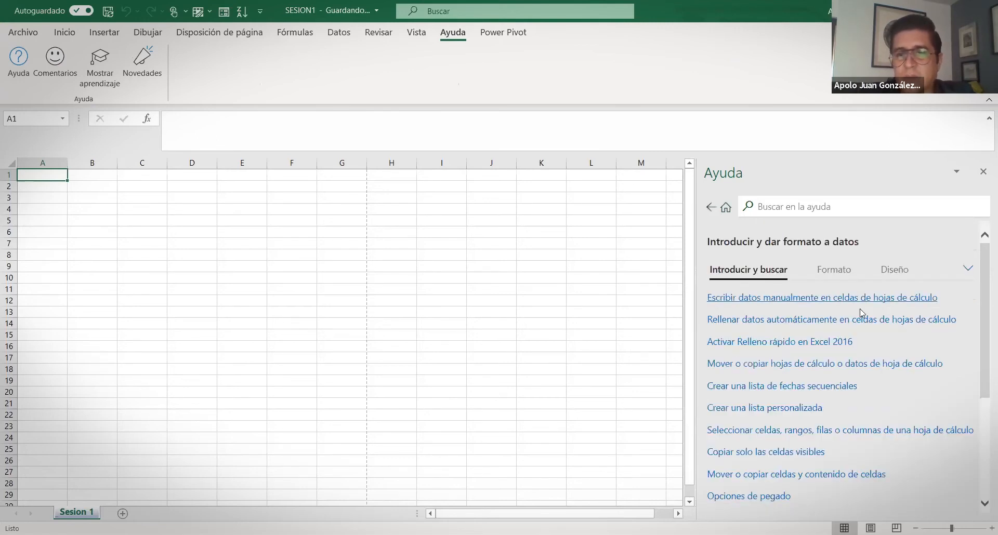
left_click(711, 207)
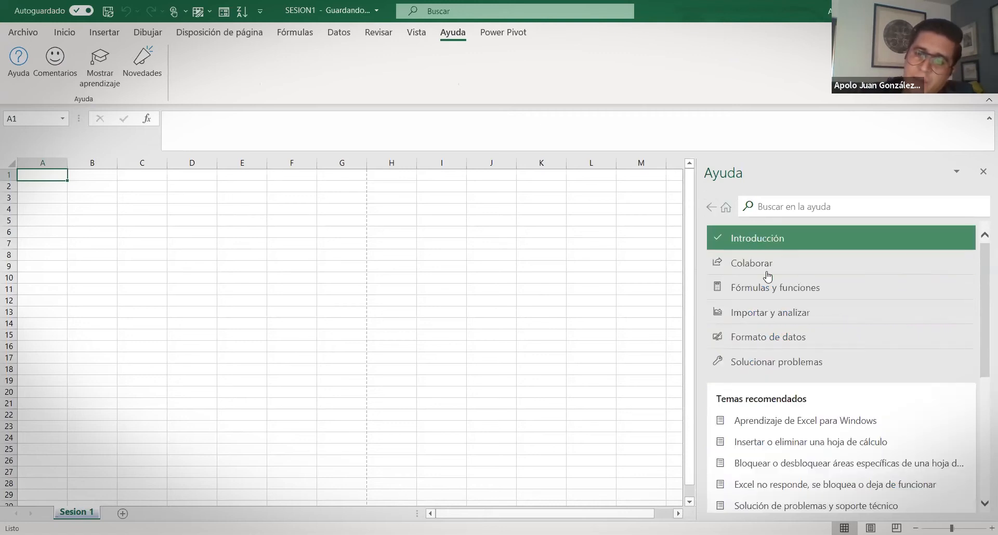
left_click(764, 342)
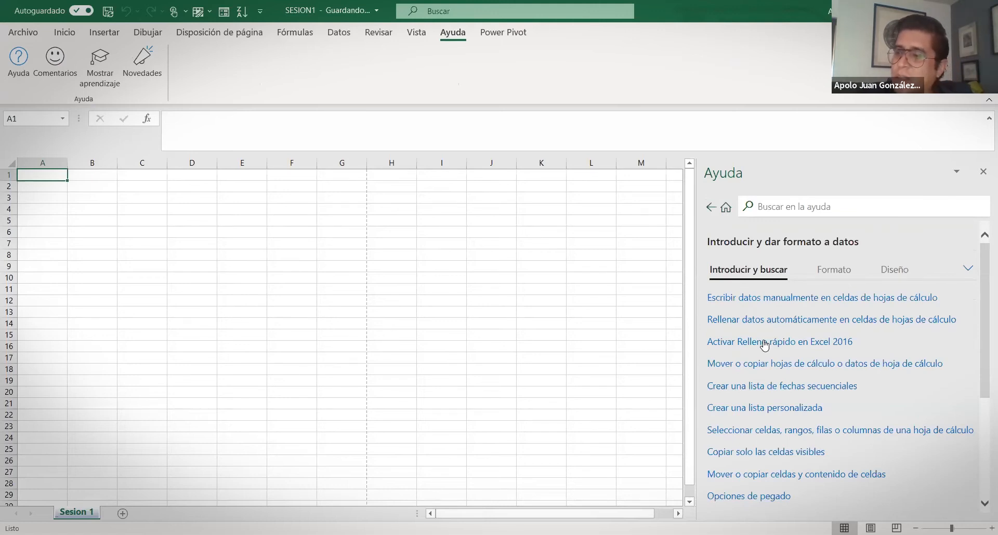
left_click(758, 301)
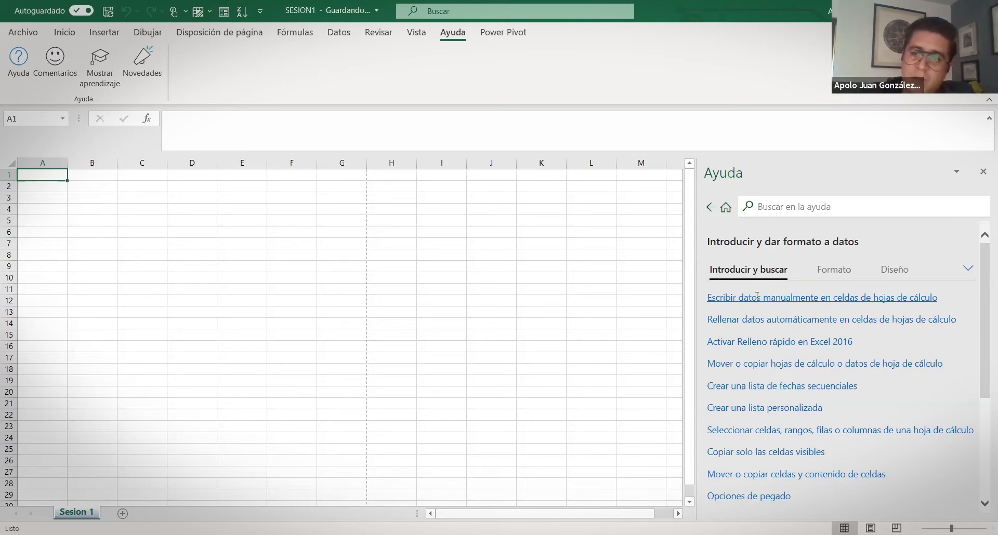
scroll(766, 326, "down", 1)
scroll(831, 309, "down", 1)
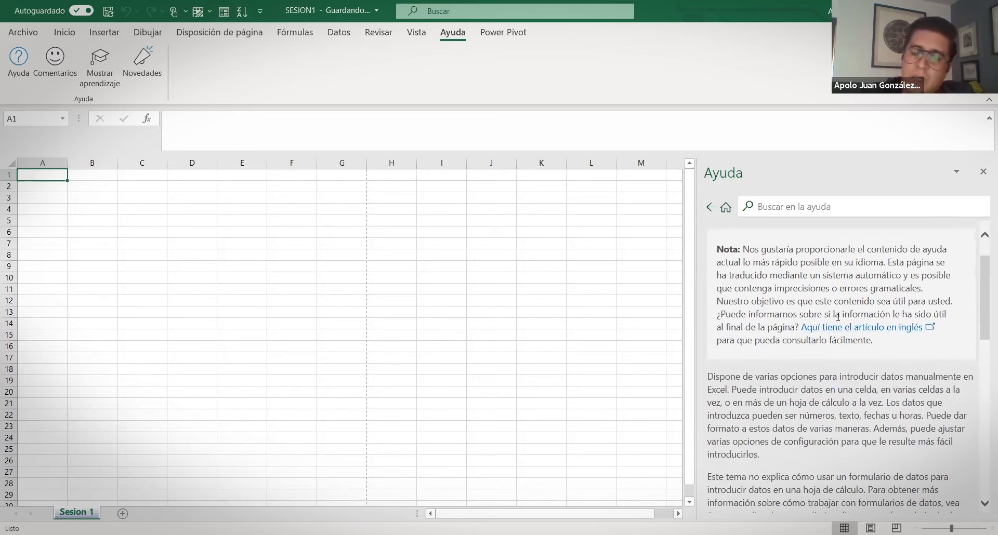
Read the linked data-form article, then go back to the manual data-entry article
scroll(837, 272, "down", 5)
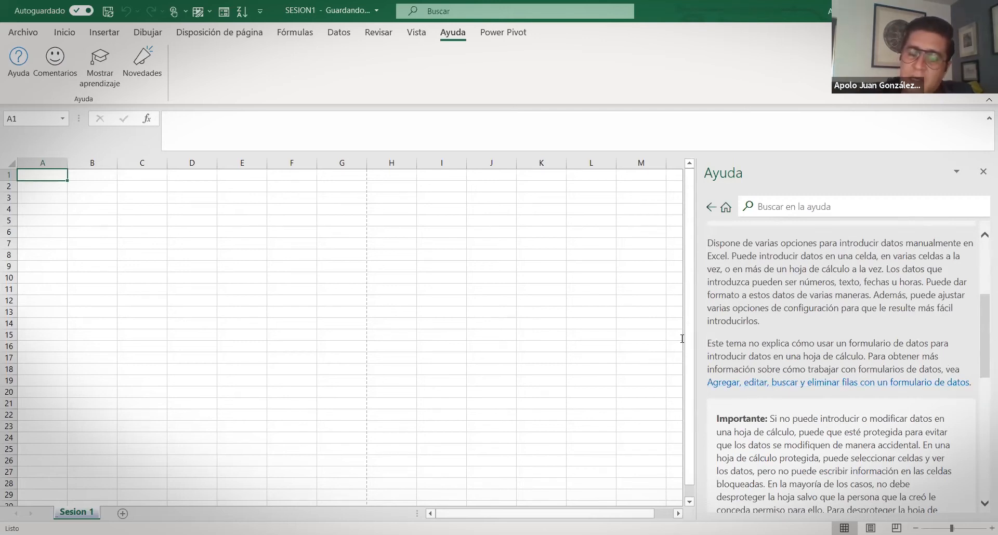
left_click(908, 385)
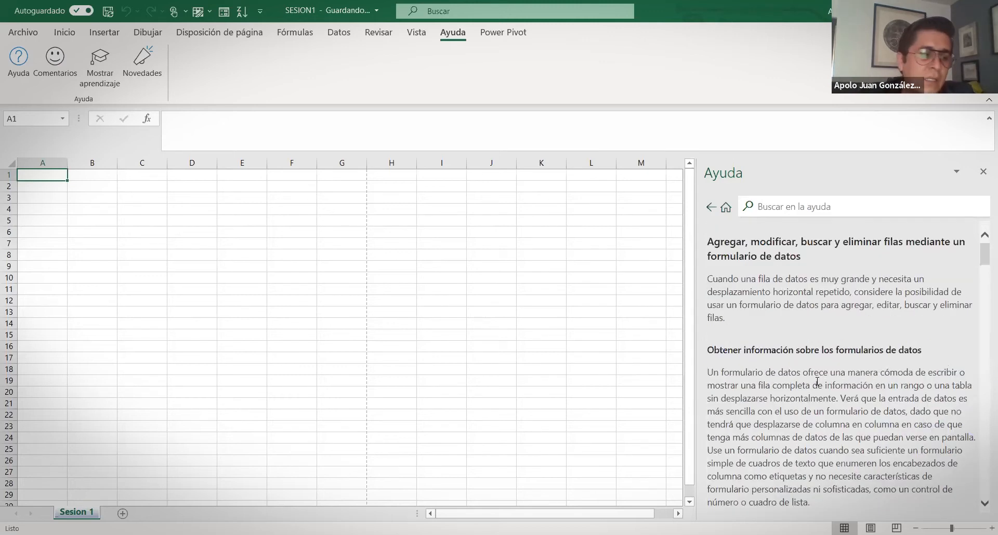
scroll(984, 306, "down", 1)
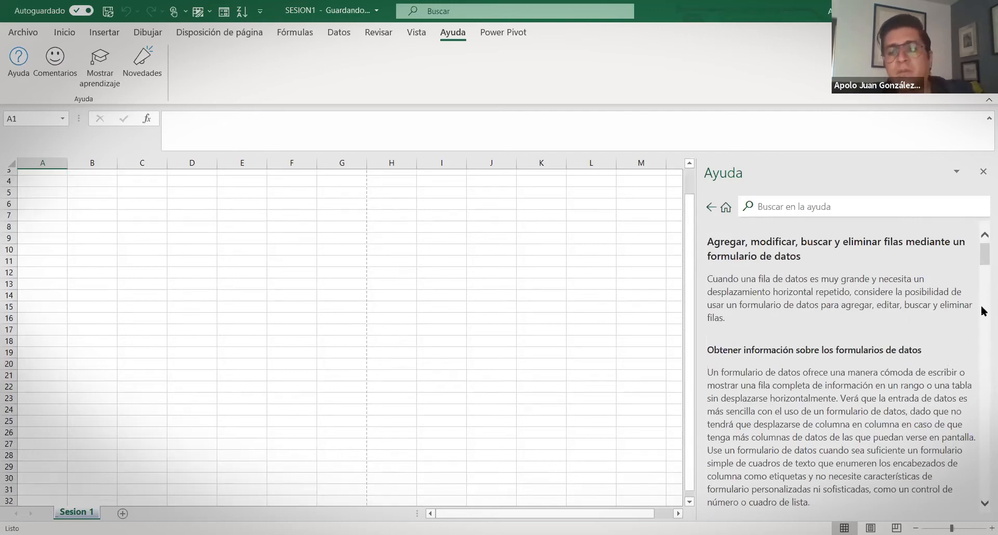
scroll(821, 347, "down", 8)
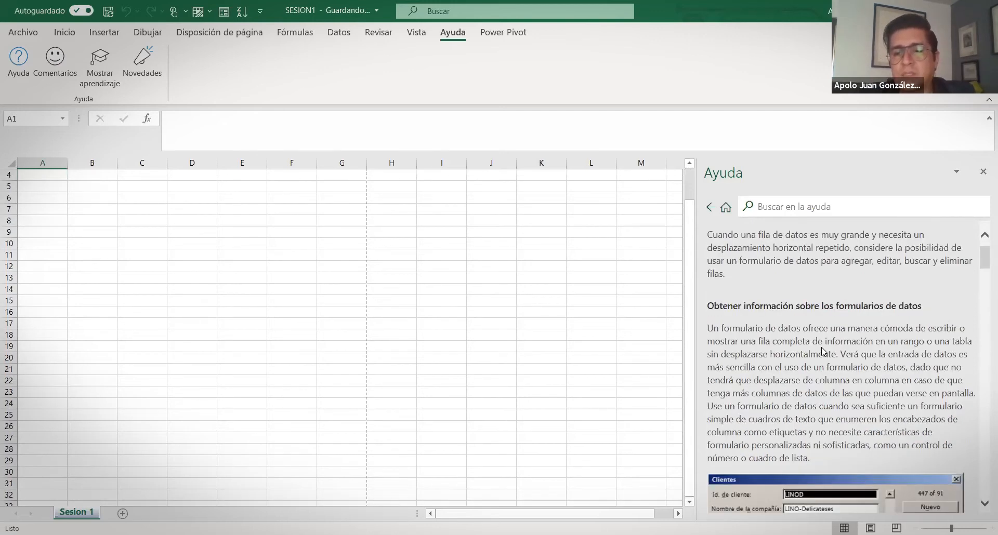
scroll(824, 348, "up", 3)
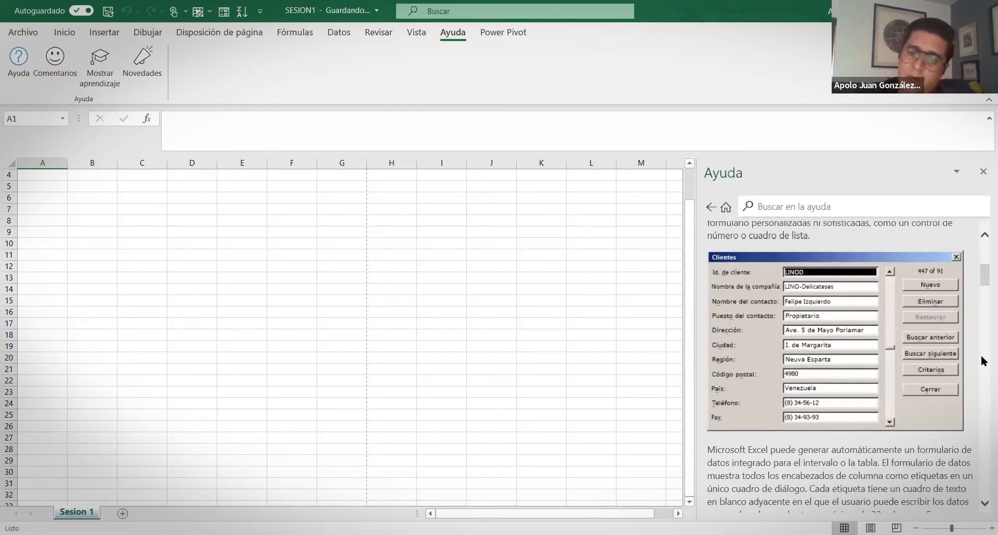
scroll(871, 447, "down", 8)
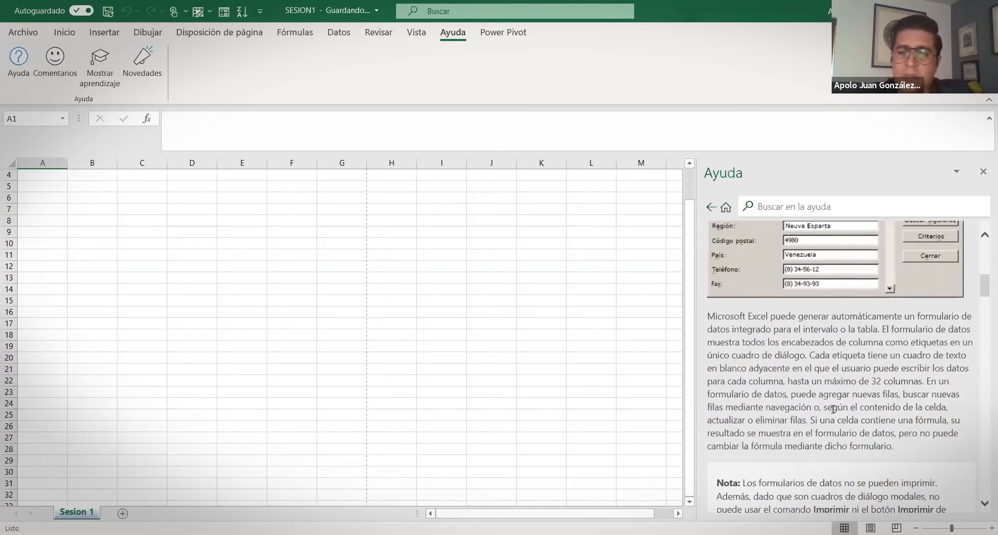
scroll(858, 384, "up", 12)
scroll(884, 367, "up", 5)
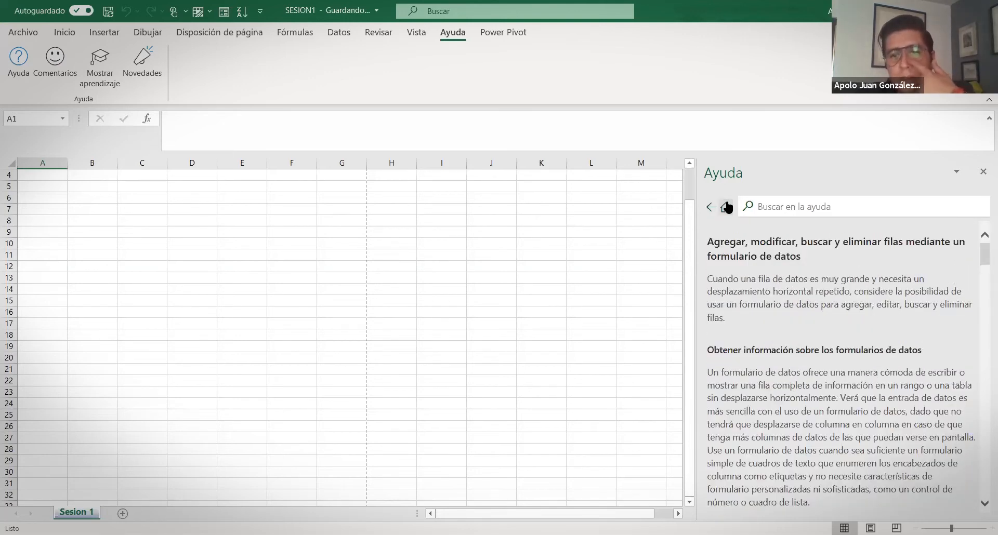
left_click(711, 207)
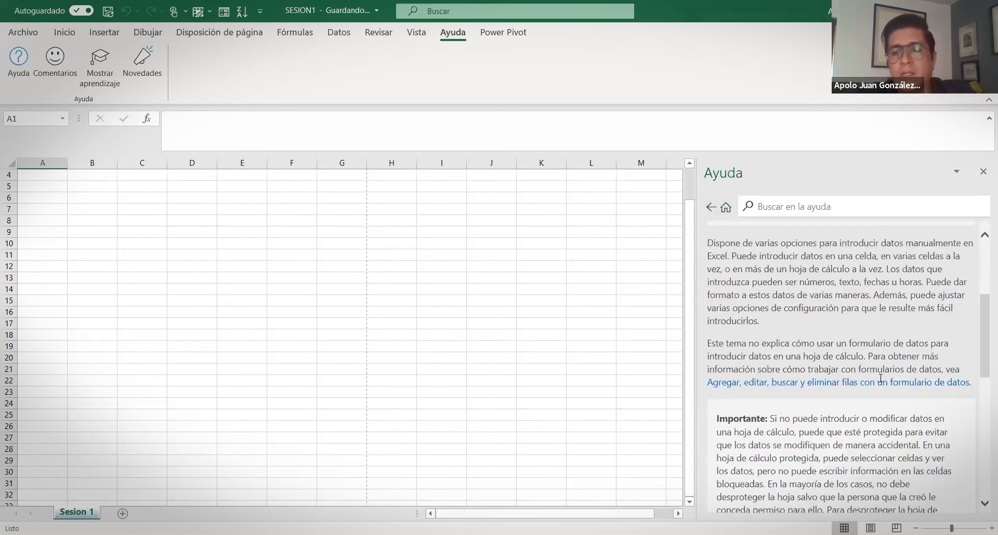
Search Help for 'formulas' and expand the results with Mostrar más
left_click(805, 207)
type("formulas")
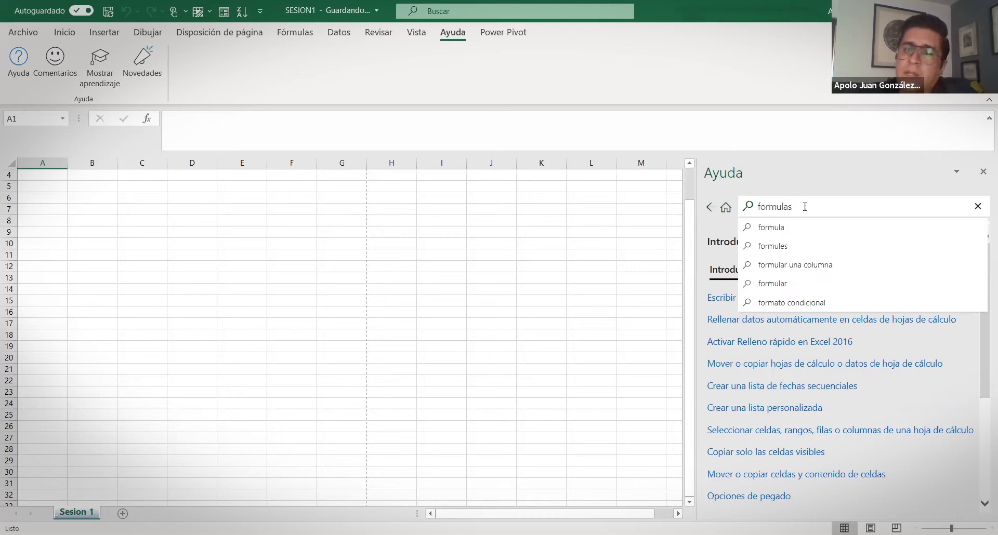
key("Return")
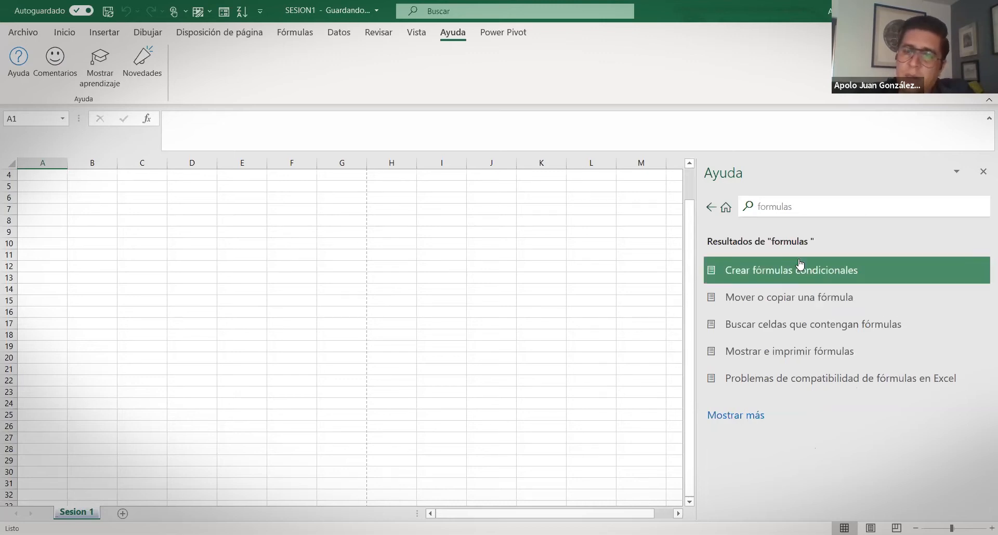
left_click(804, 204)
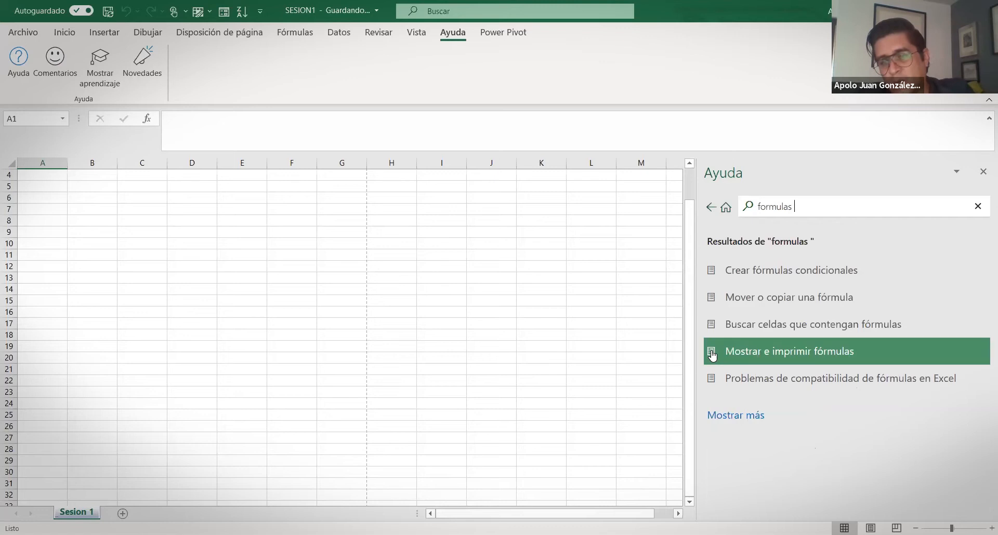
left_click(737, 416)
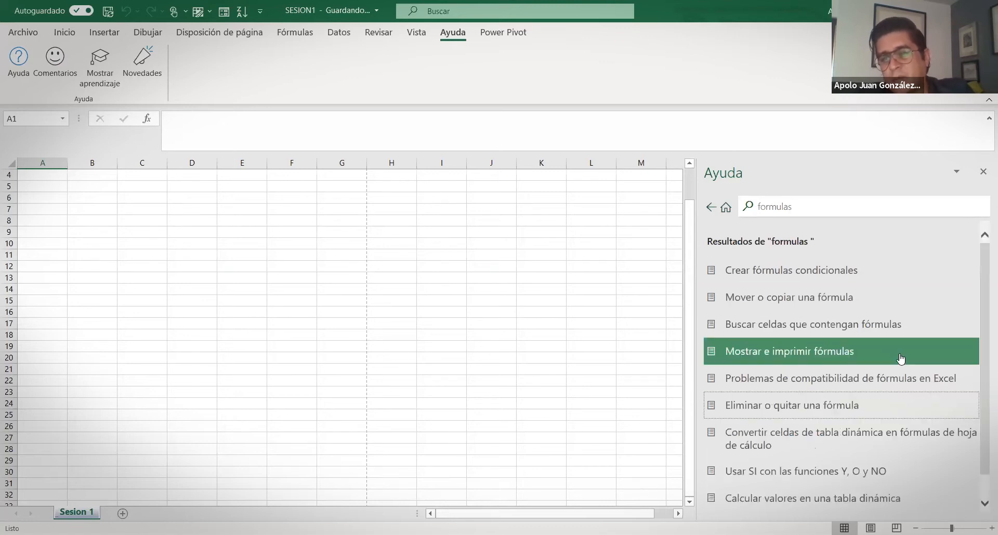
scroll(900, 364, "down", 1)
scroll(926, 399, "up", 1)
scroll(737, 458, "down", 1)
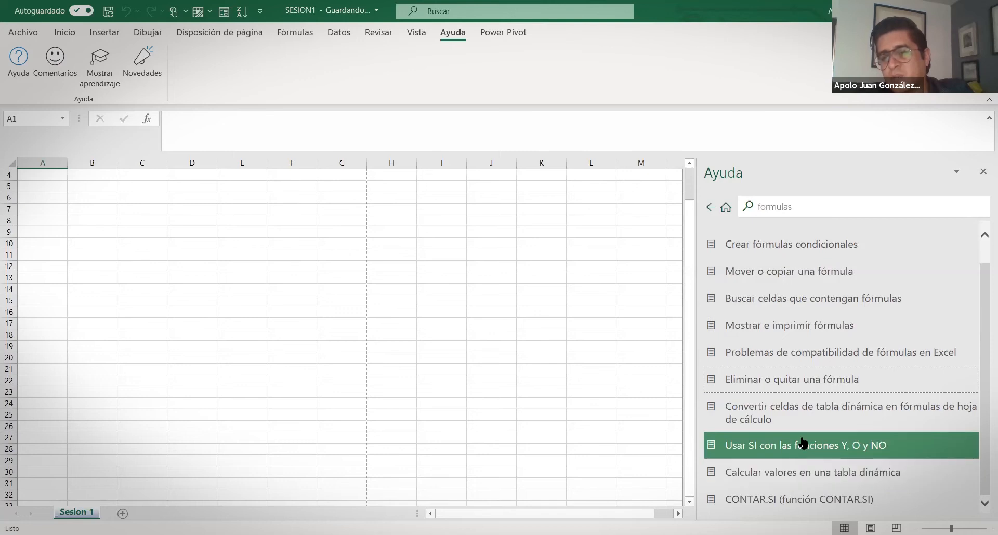
Read the CONTAR.SI help article and the statistical functions reference
left_click(763, 502)
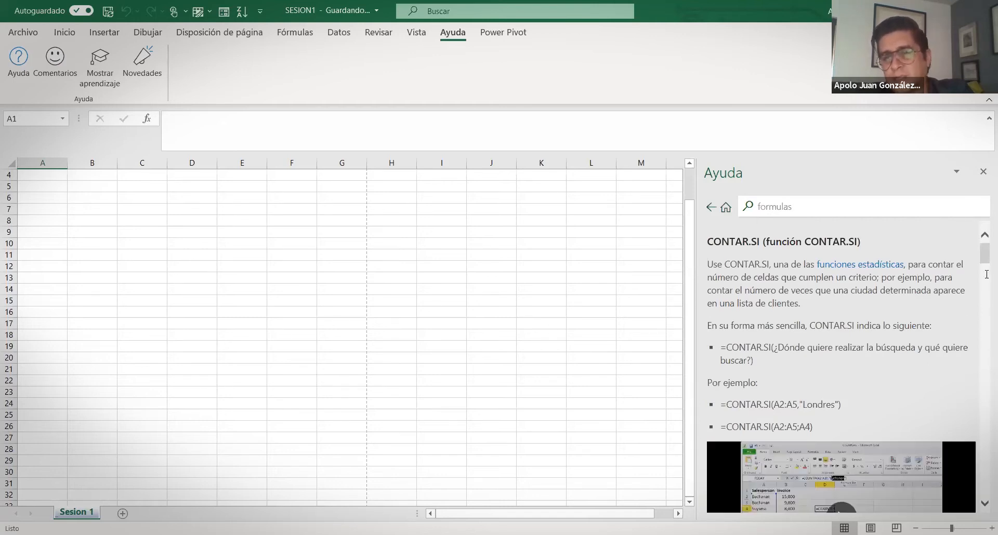
scroll(842, 364, "down", 3)
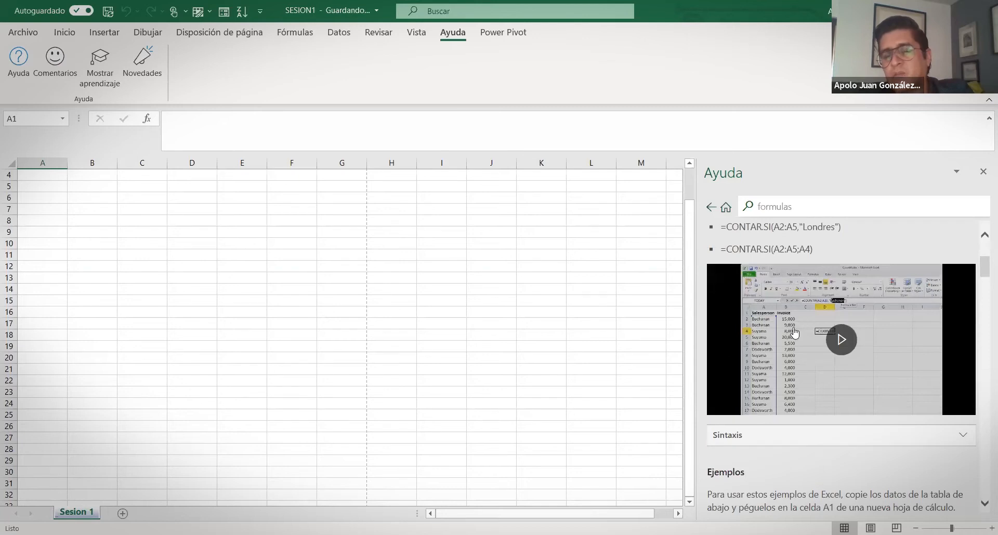
scroll(794, 332, "up", 3)
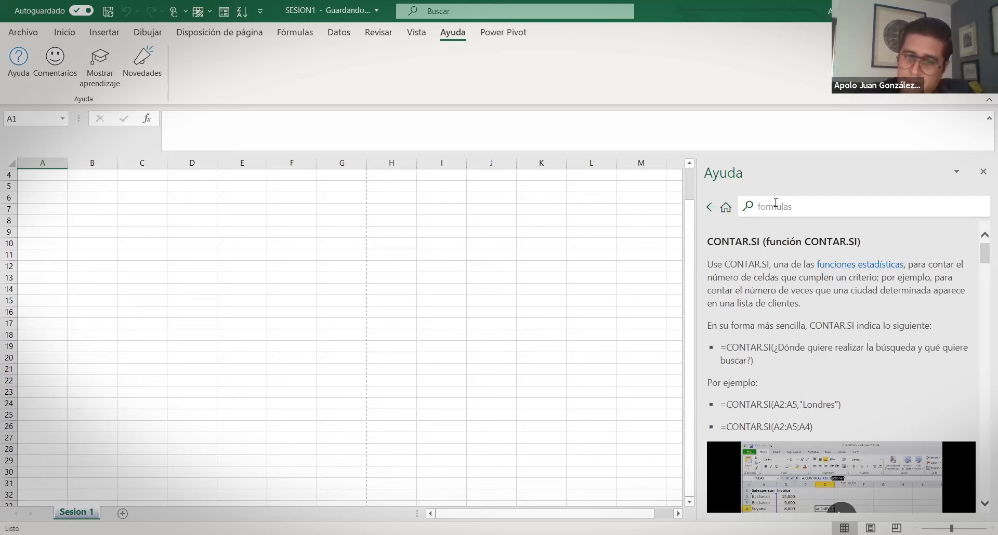
scroll(890, 387, "down", 3)
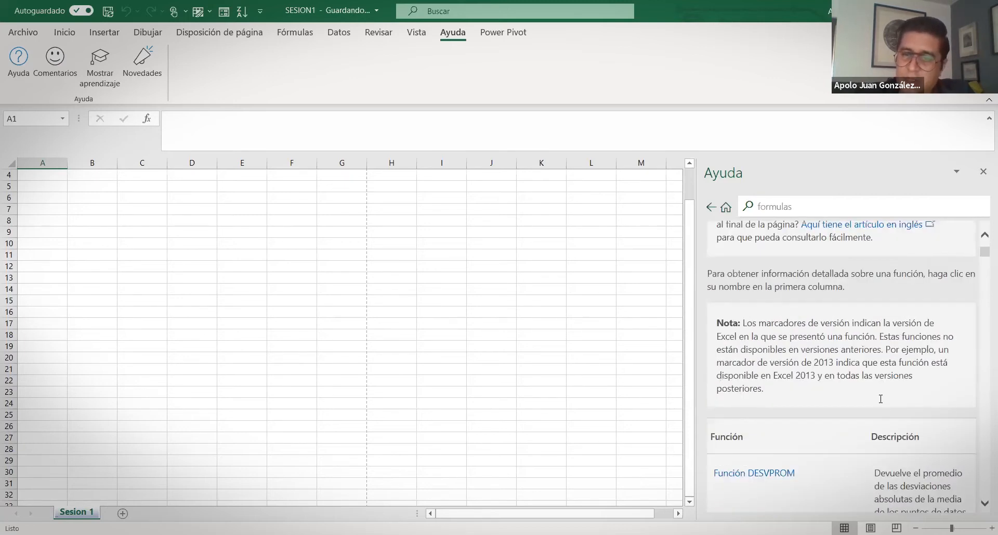
scroll(880, 399, "down", 3)
scroll(906, 382, "down", 8)
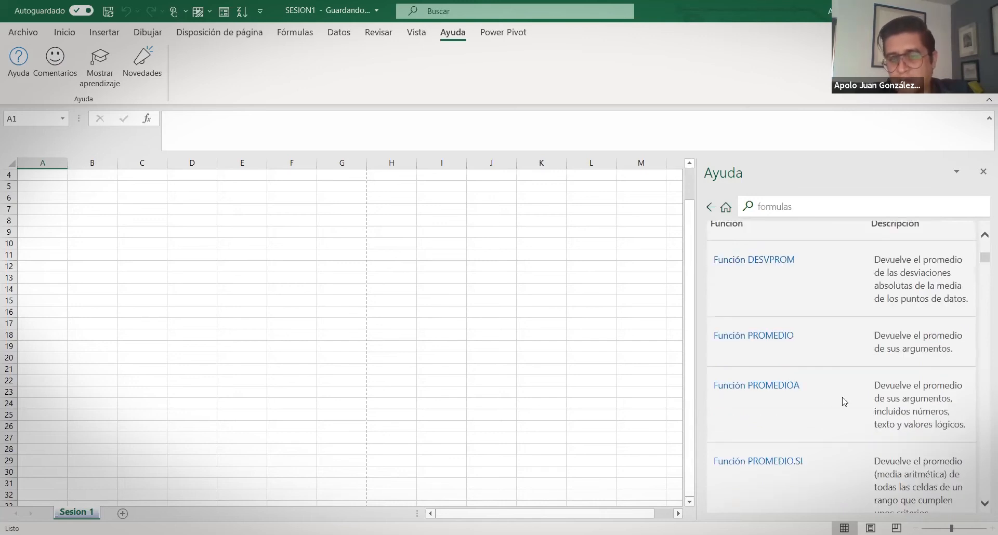
scroll(785, 372, "down", 20)
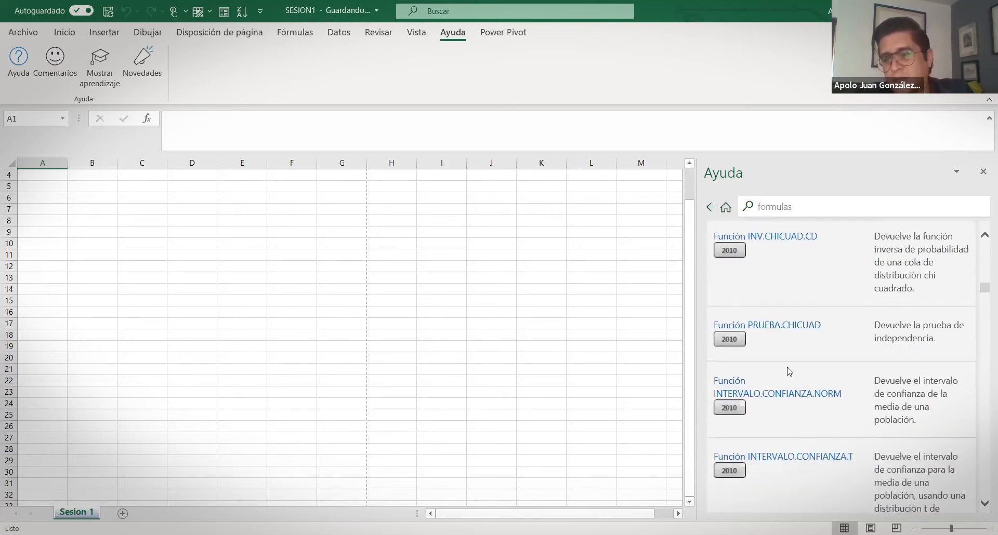
scroll(789, 372, "down", 20)
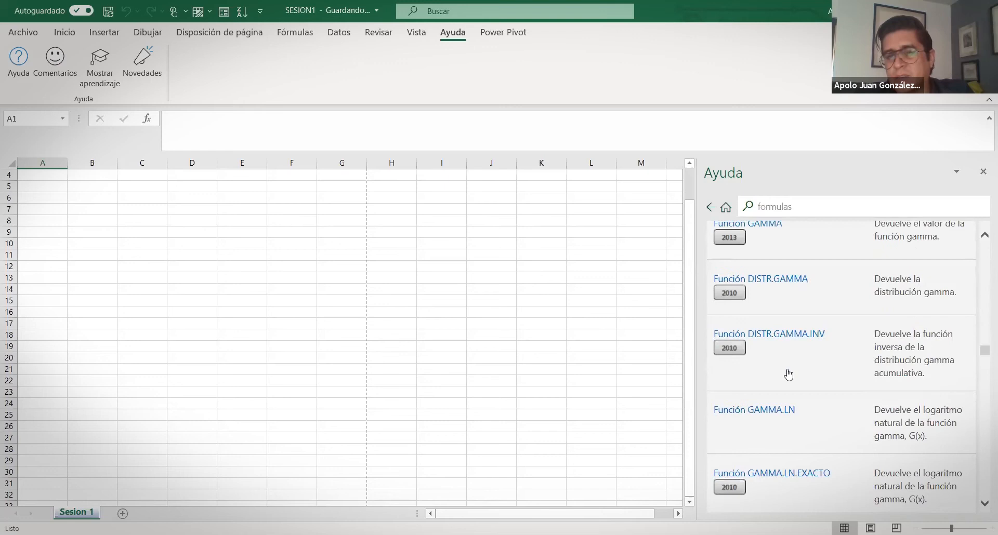
scroll(790, 372, "down", 20)
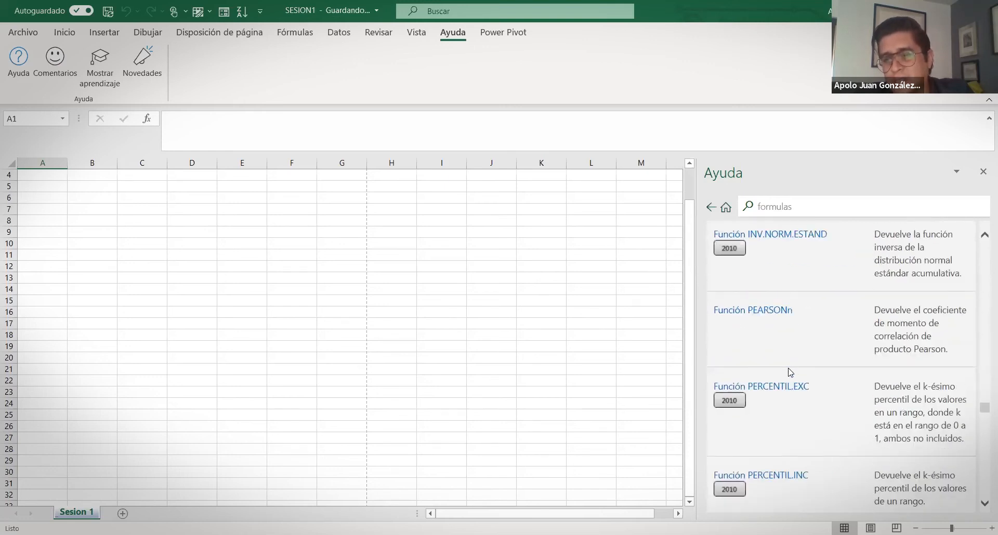
scroll(791, 372, "down", 20)
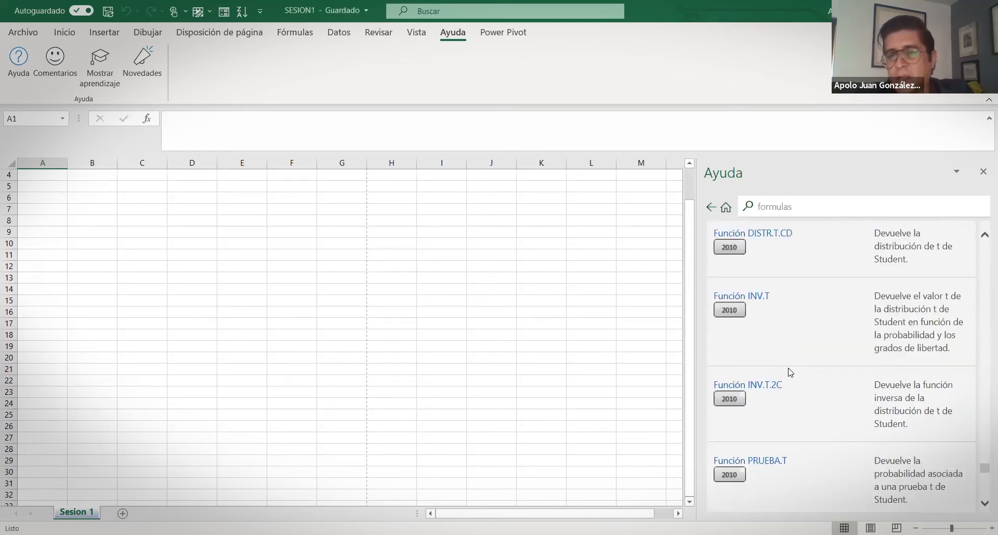
scroll(774, 362, "up", 20)
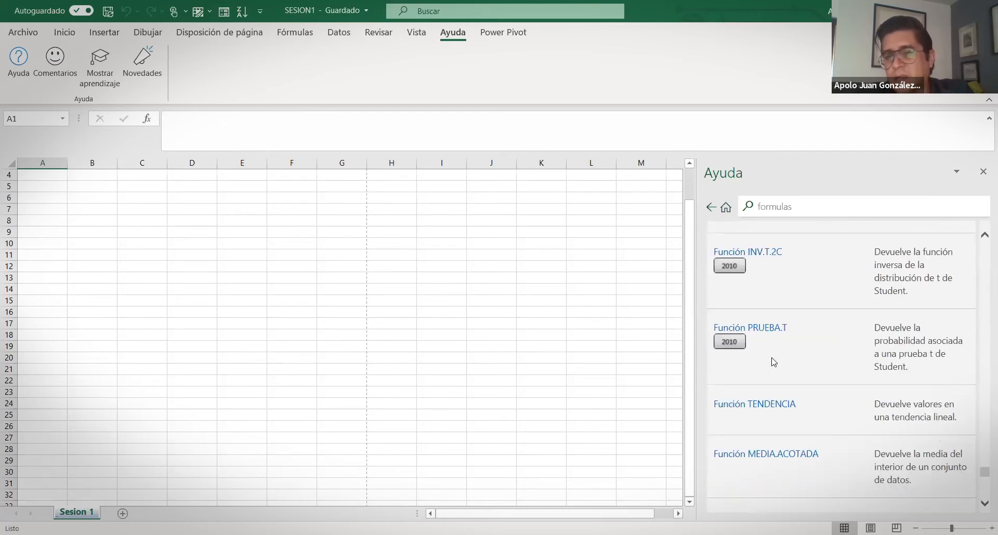
scroll(772, 363, "up", 20)
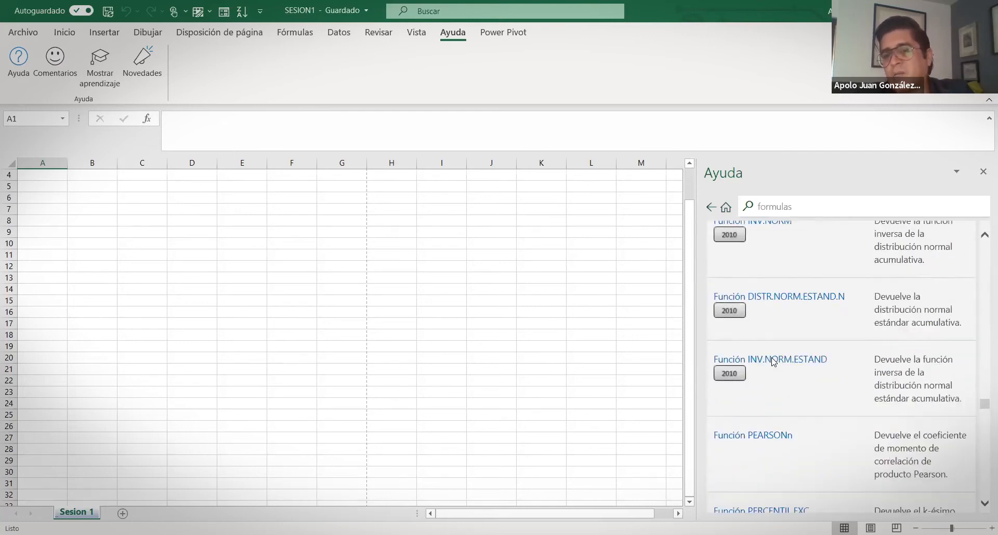
scroll(772, 362, "up", 20)
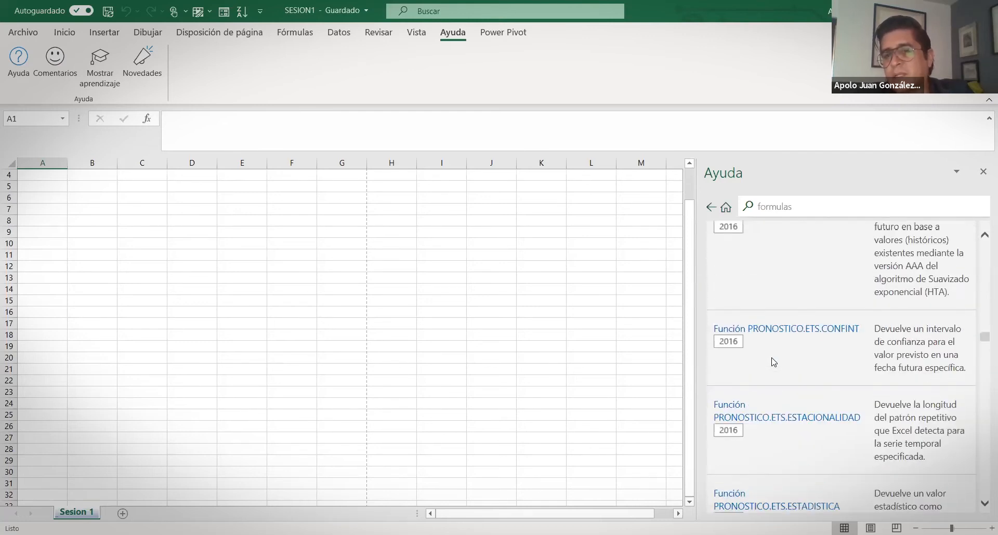
scroll(773, 362, "up", 15)
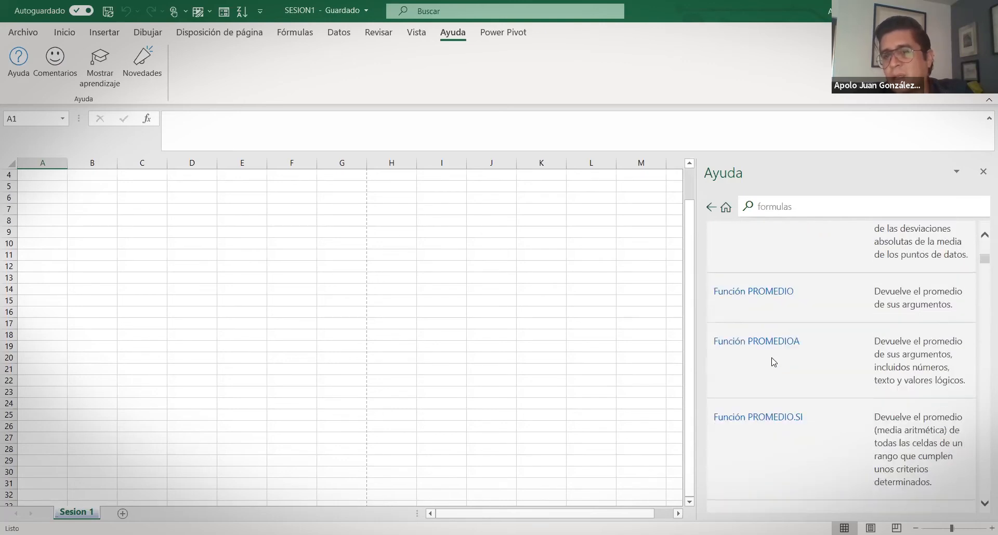
Go back to the formulas search results, close the Ayuda pane and enter the File view
left_click(709, 207)
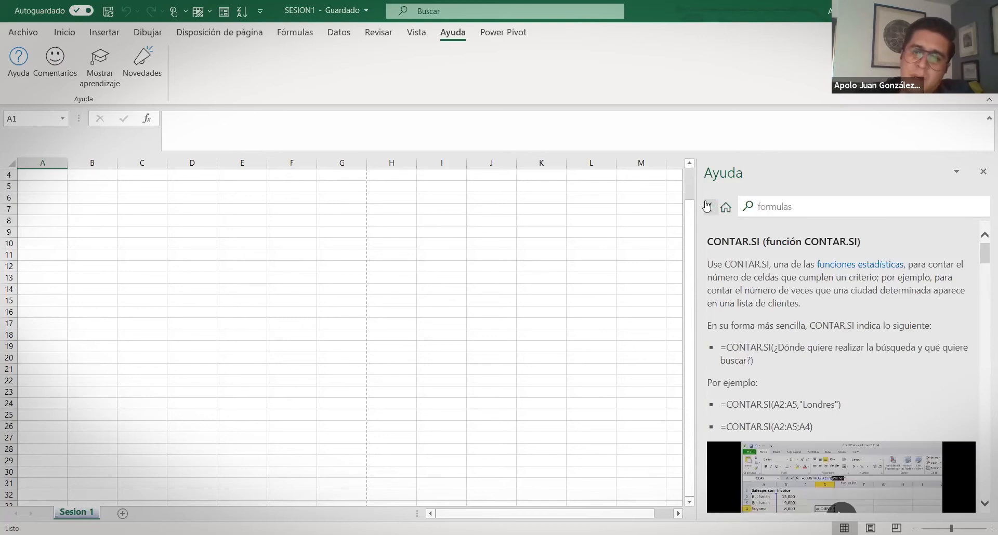
left_click(708, 207)
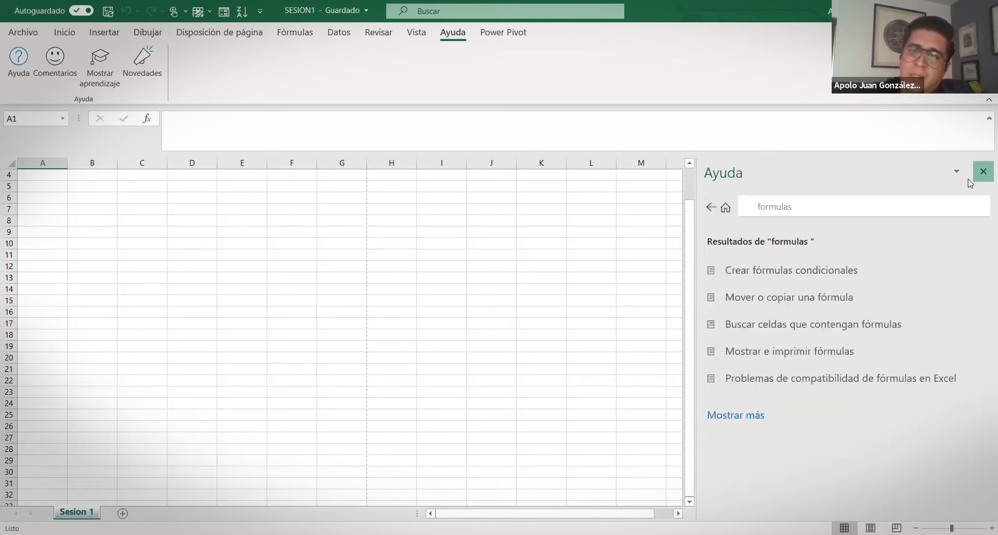
left_click(983, 174)
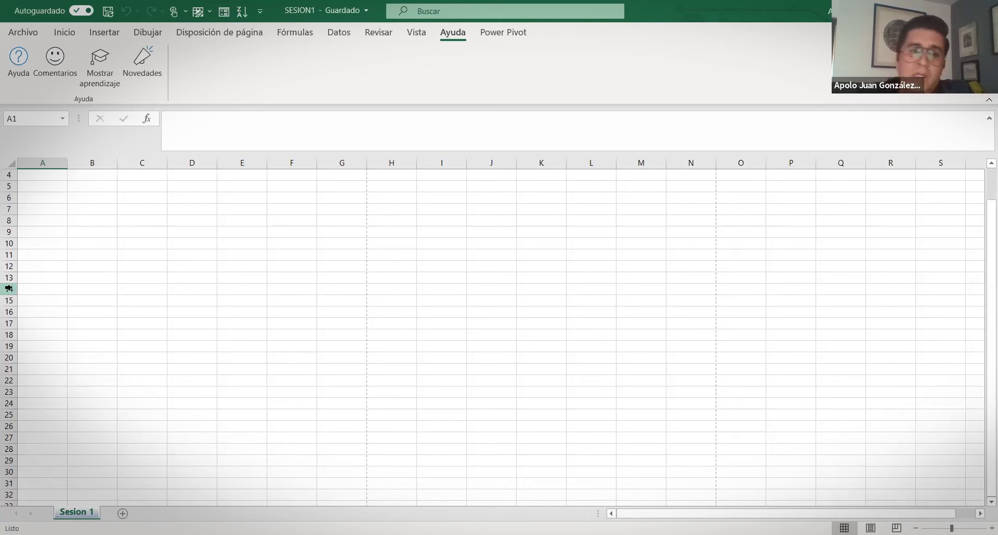
left_click(60, 34)
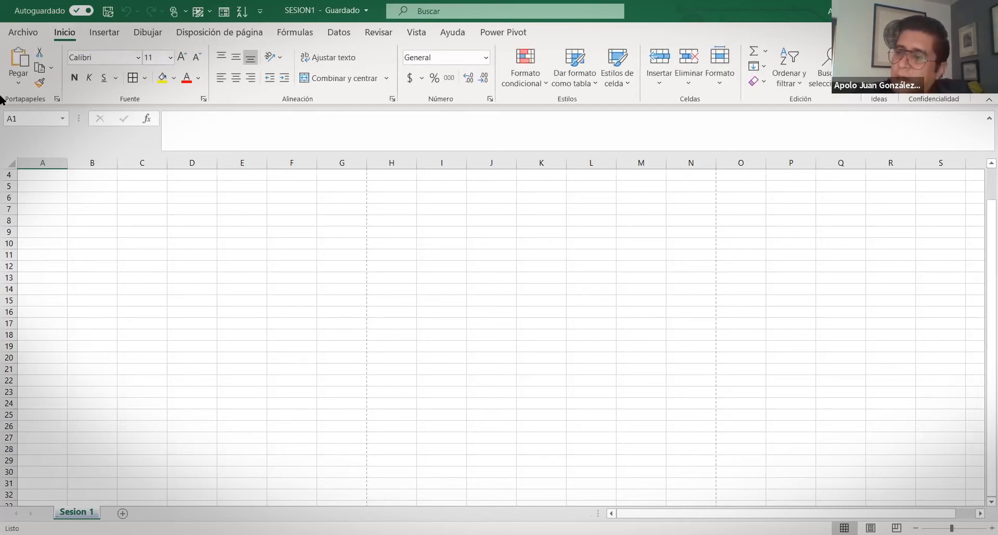
left_click(25, 32)
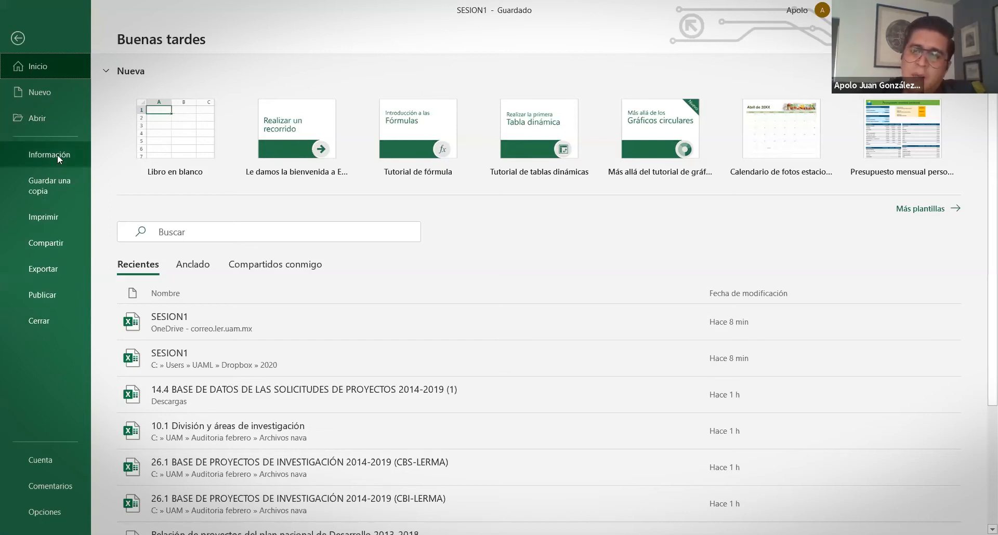
Show SESION1's Información page with the Proteger libro options listed
left_click(58, 154)
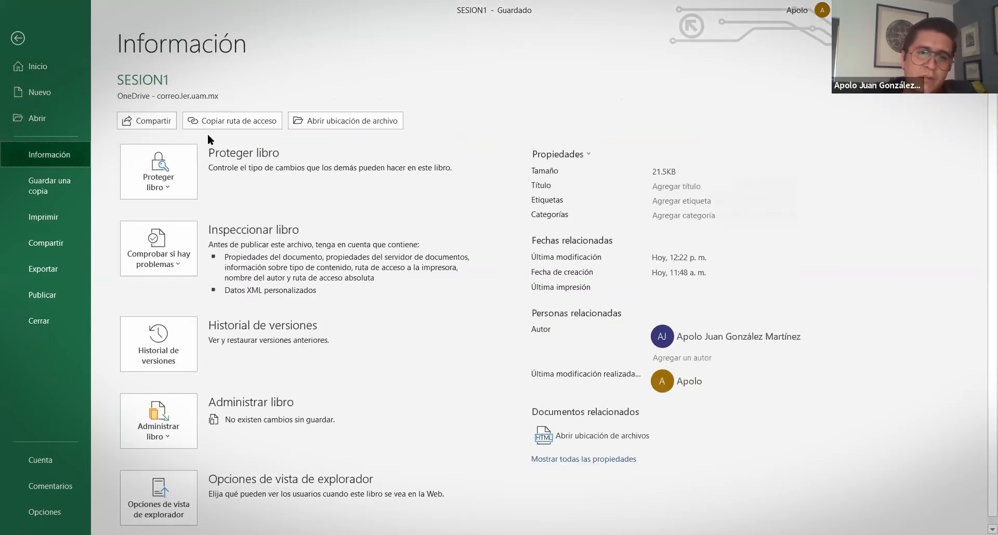
scroll(283, 315, "down", 1)
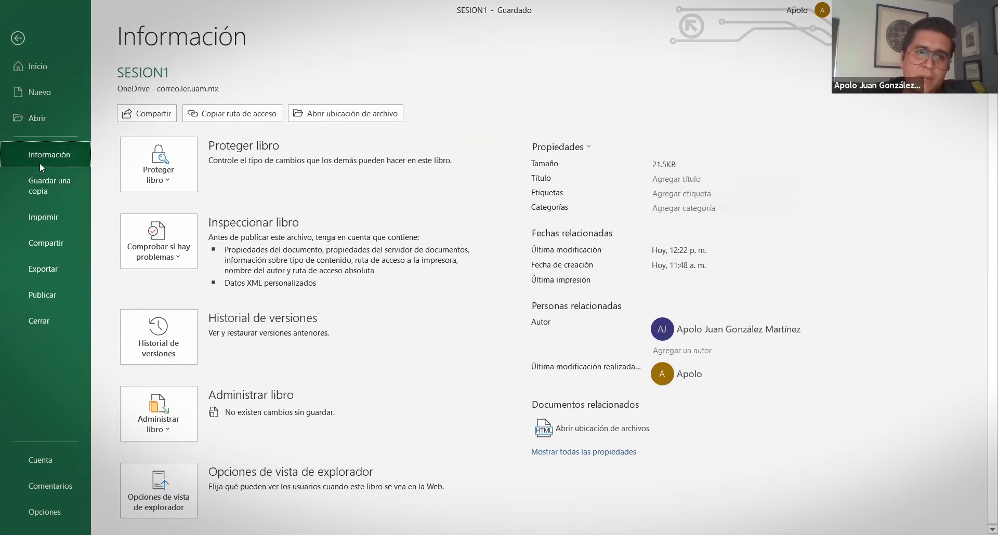
left_click(172, 186)
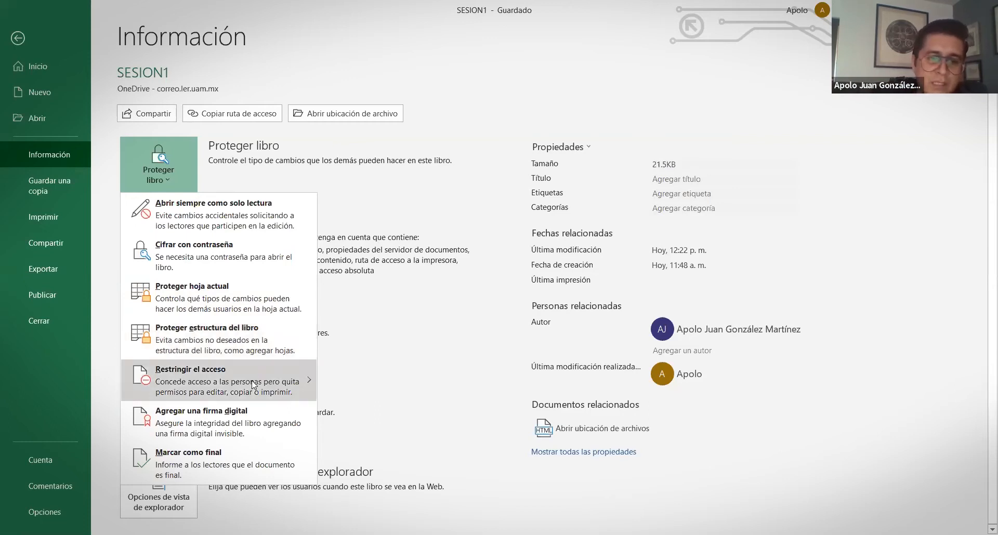
Dismiss Proteger libro and review the Comprobar si hay problemas options: inspect, accessibility, compatibility
mouse_move(254, 385)
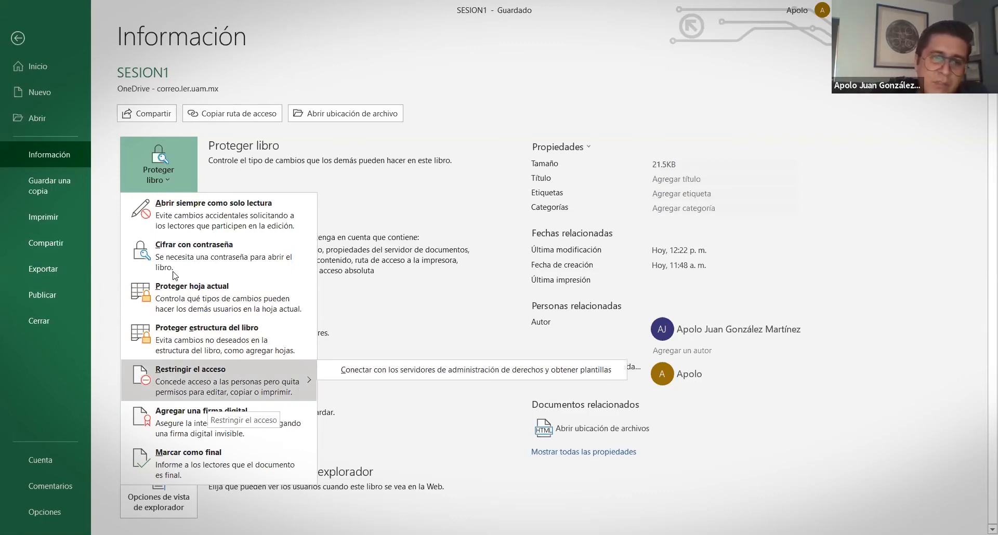
left_click(187, 258)
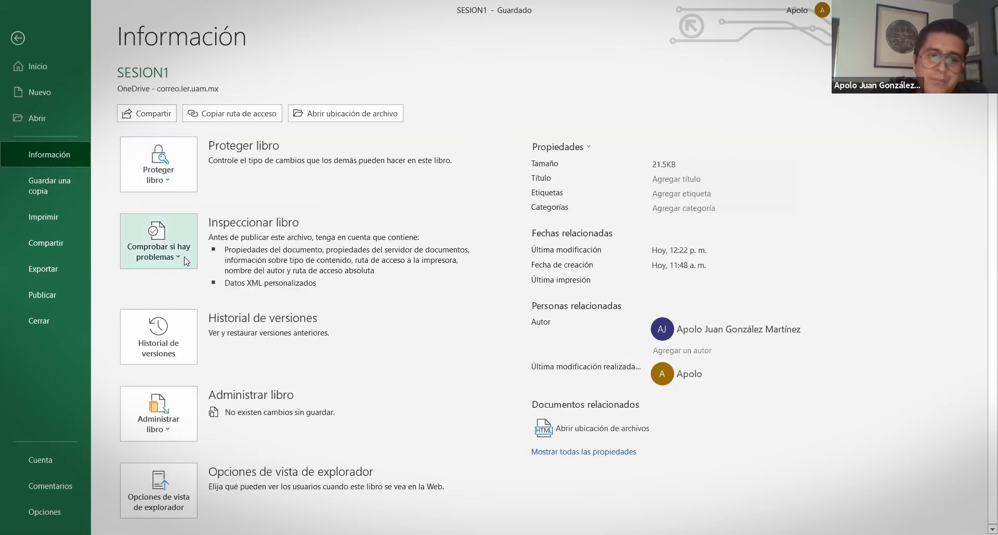
left_click(186, 259)
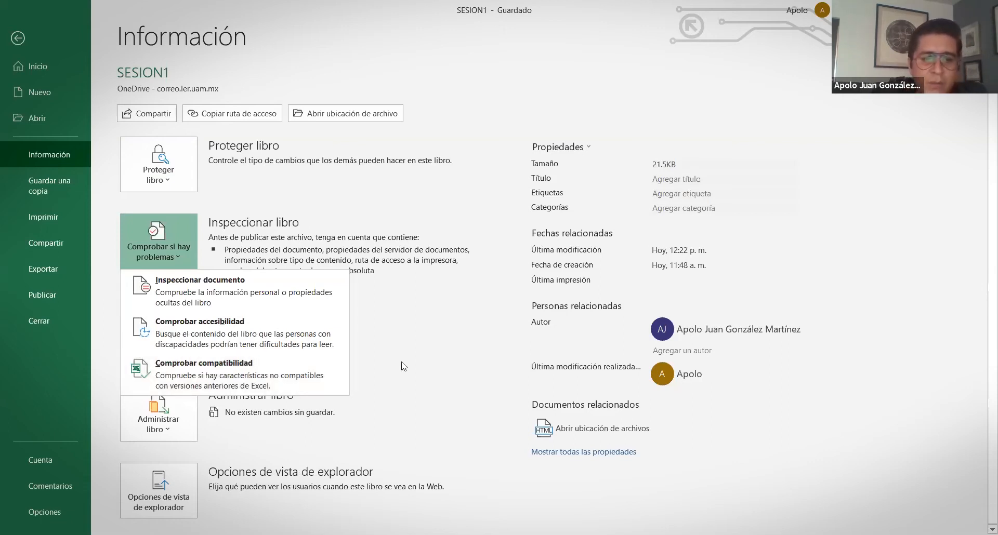
key("Escape")
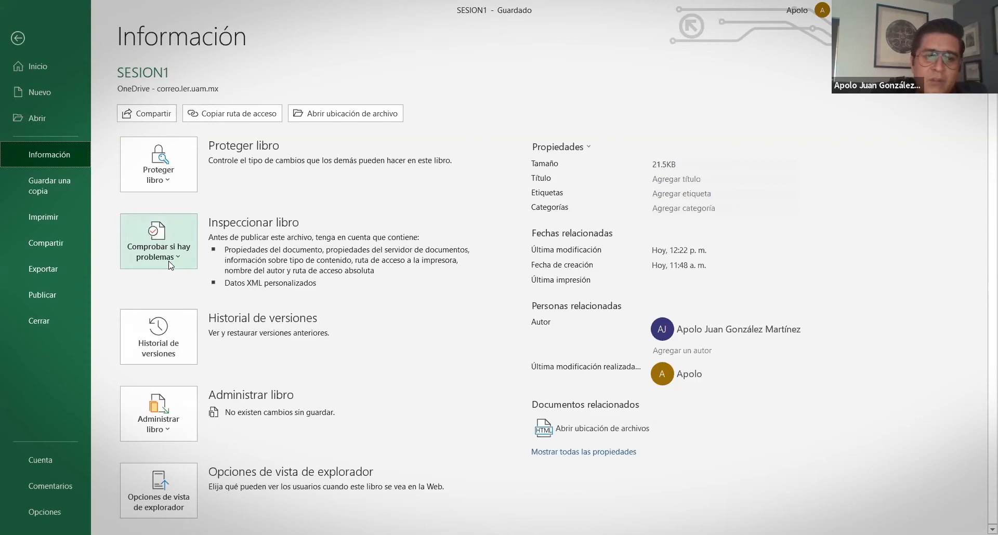
left_click(169, 265)
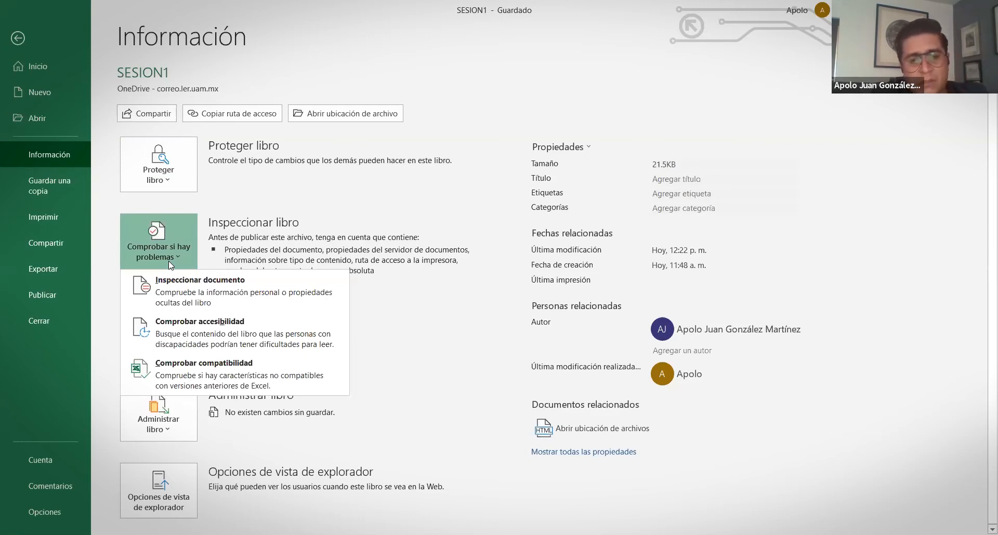
left_click(189, 398)
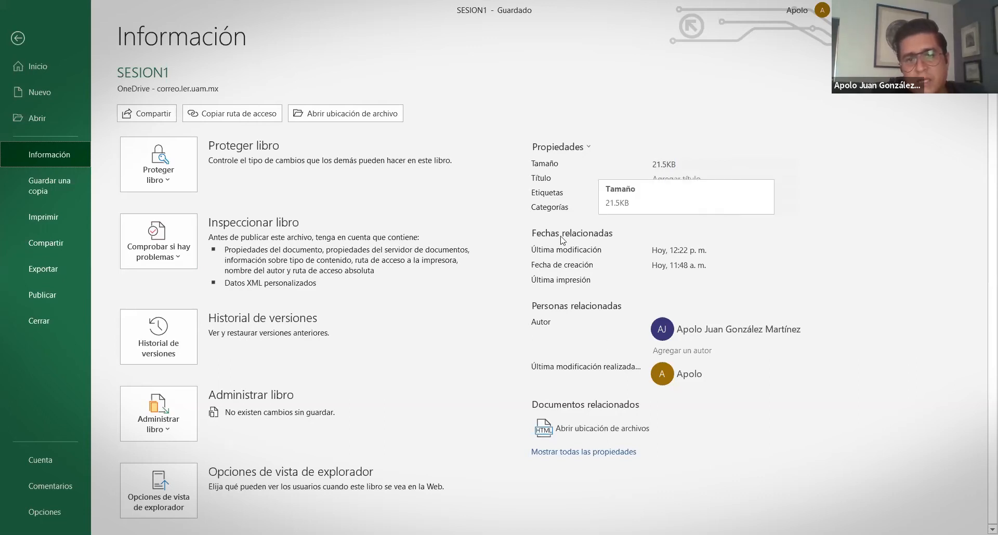
Try the Etiquetas, Categorías and Agregar un autor fields unchanged, then exit to the Sesion 1 sheet
left_click(688, 195)
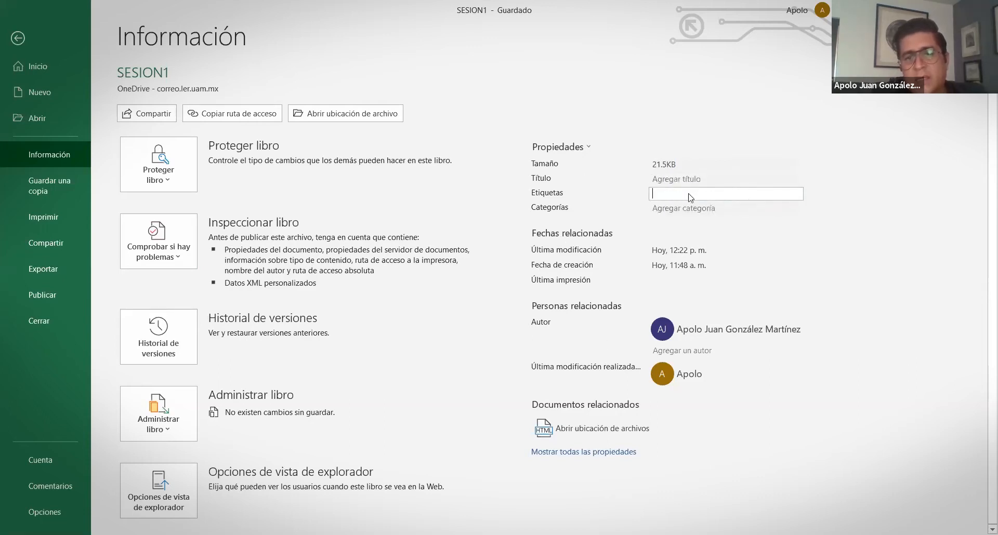
left_click(673, 208)
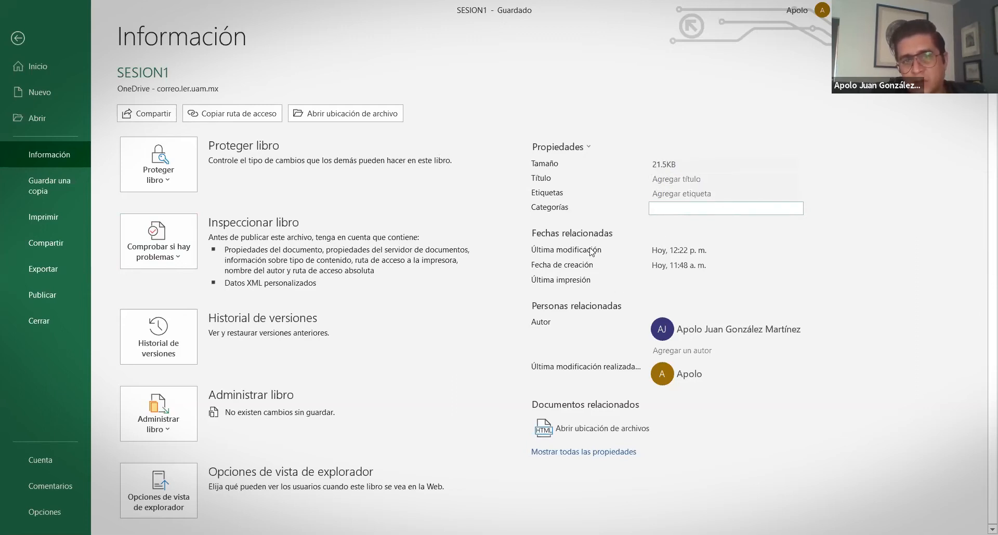
left_click(759, 227)
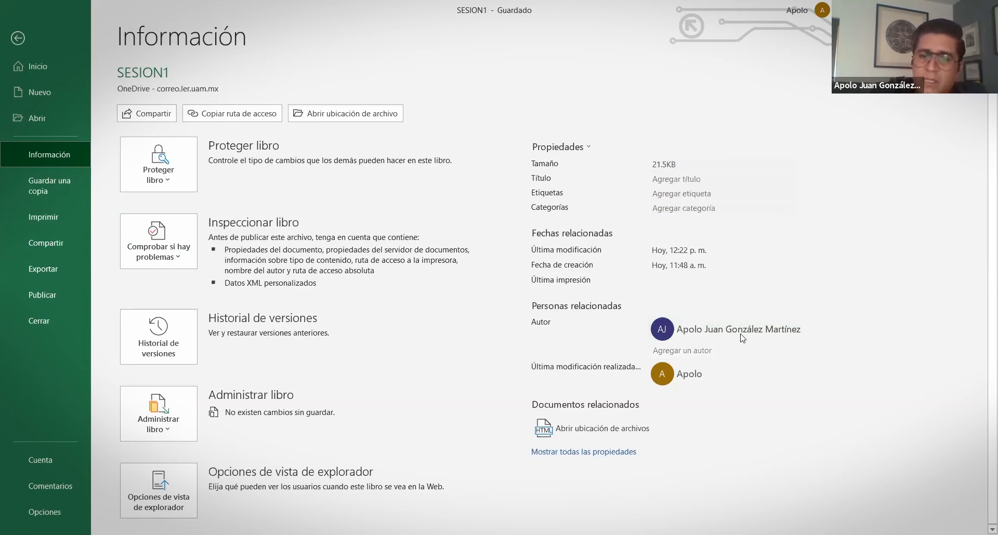
left_click(683, 351)
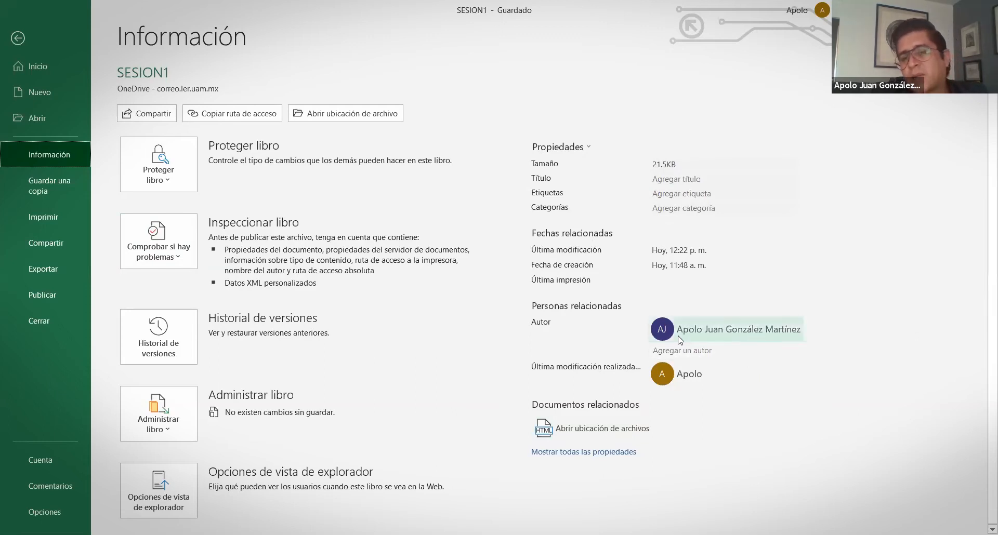
mouse_move(714, 329)
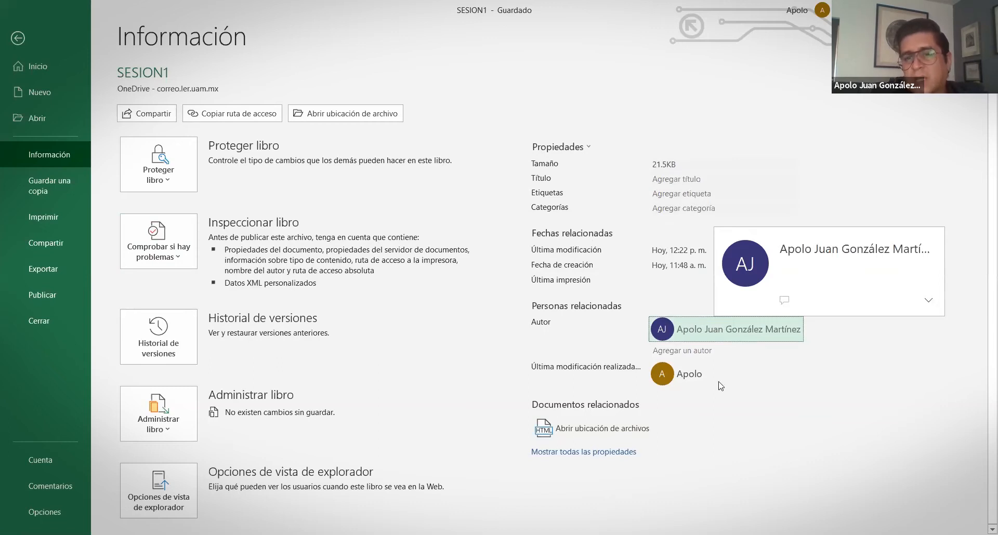
mouse_move(710, 380)
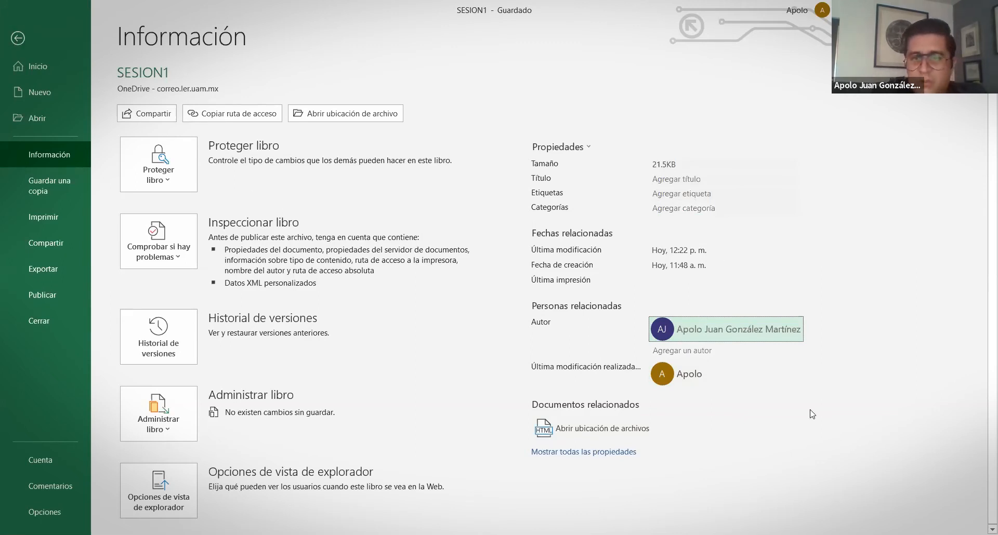
left_click(17, 38)
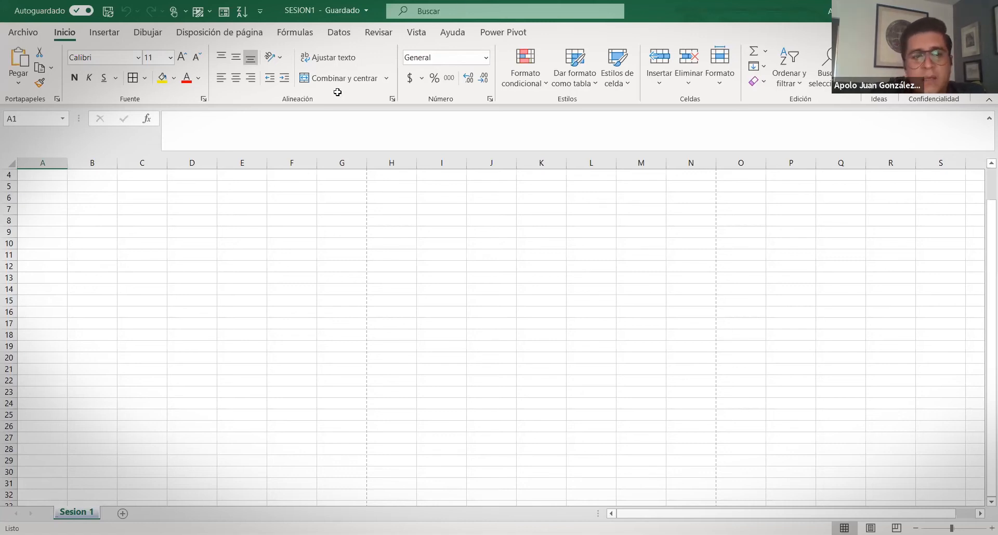
Enter 'N. enteros' in E6 and 'sin posiciones decimales' in F6
left_click(251, 200)
double_click(252, 200)
type(". enter")
key("BackSpace")
key("BackSpace")
key("BackSpace")
key("BackSpace")
key("BackSpace")
key("BackSpace")
key("BackSpace")
type("N. en")
type("os")
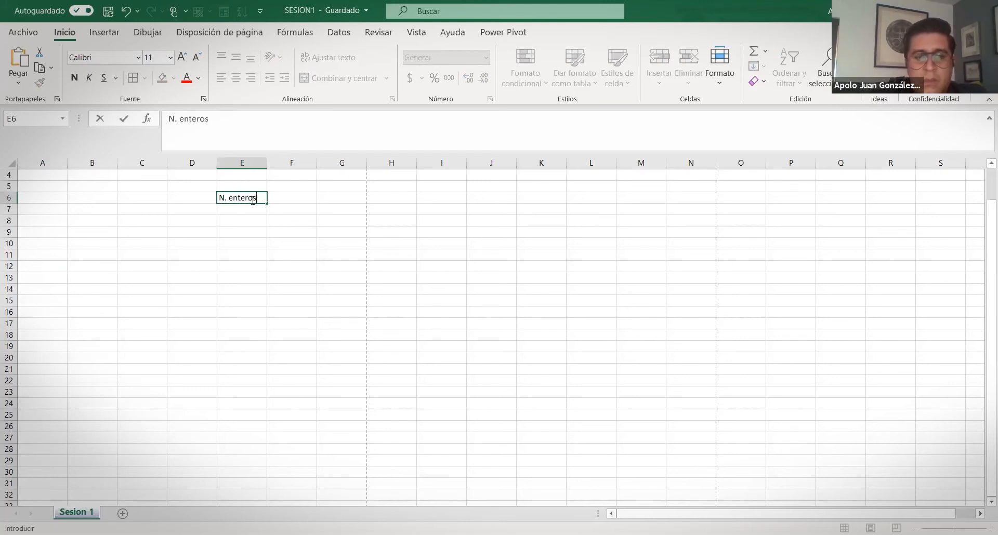
key("Tab")
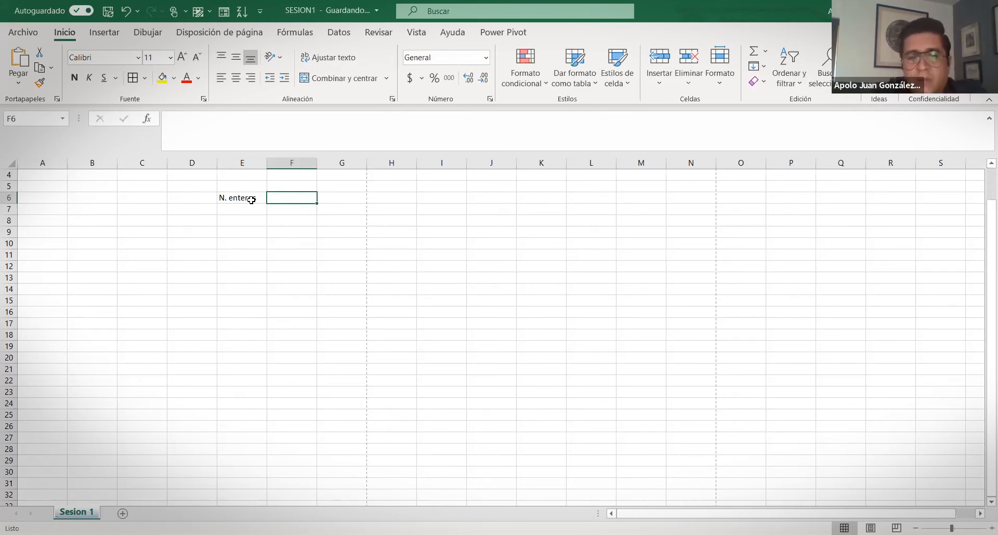
type("sin posici")
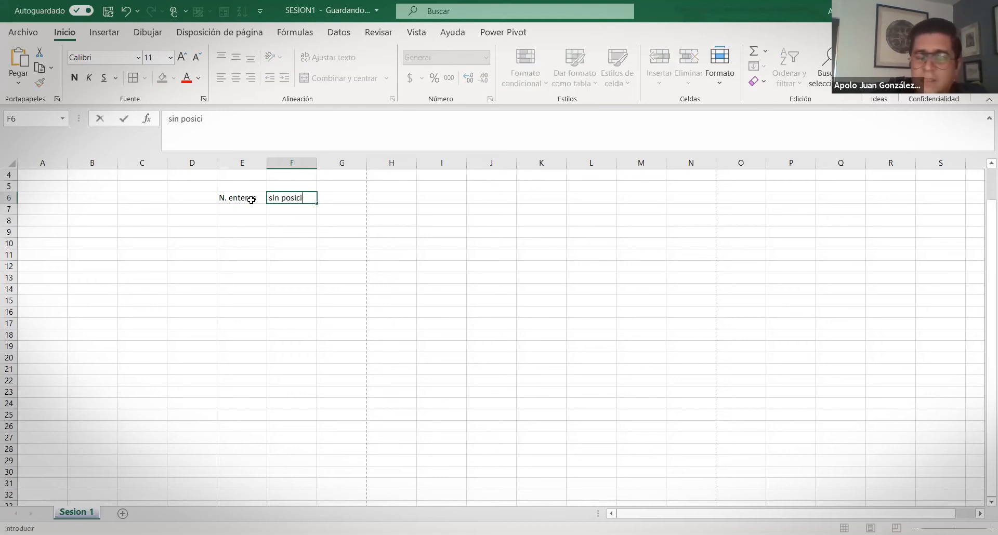
type("ones ")
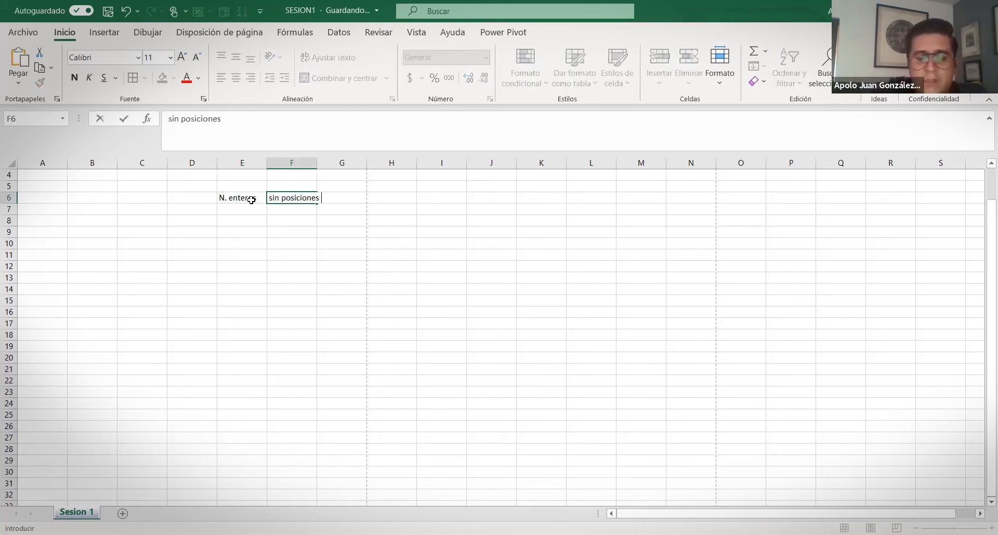
type("decimales")
key("Return")
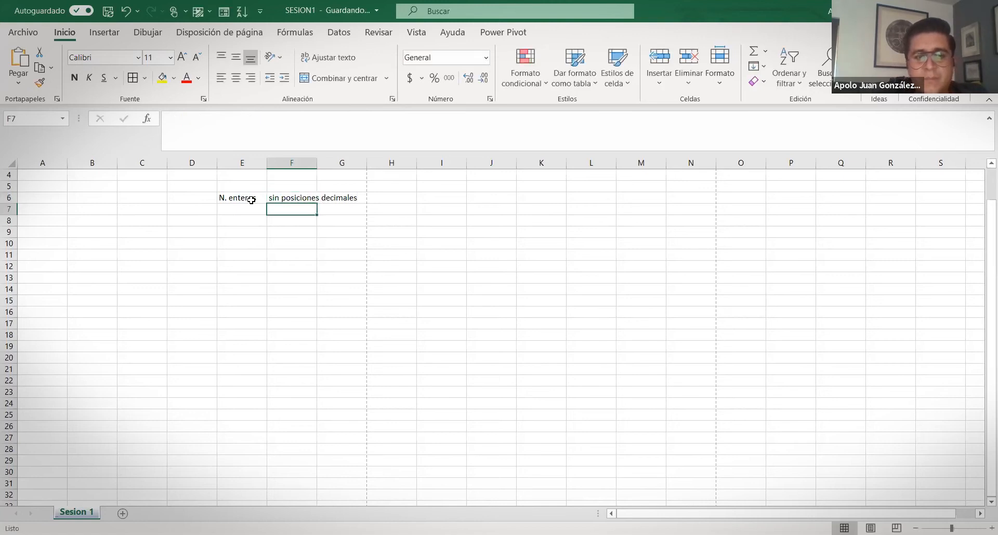
Enter 0 in G6 via '+ 0', then drag G7 onto G6, raising a replace prompt
key("Left")
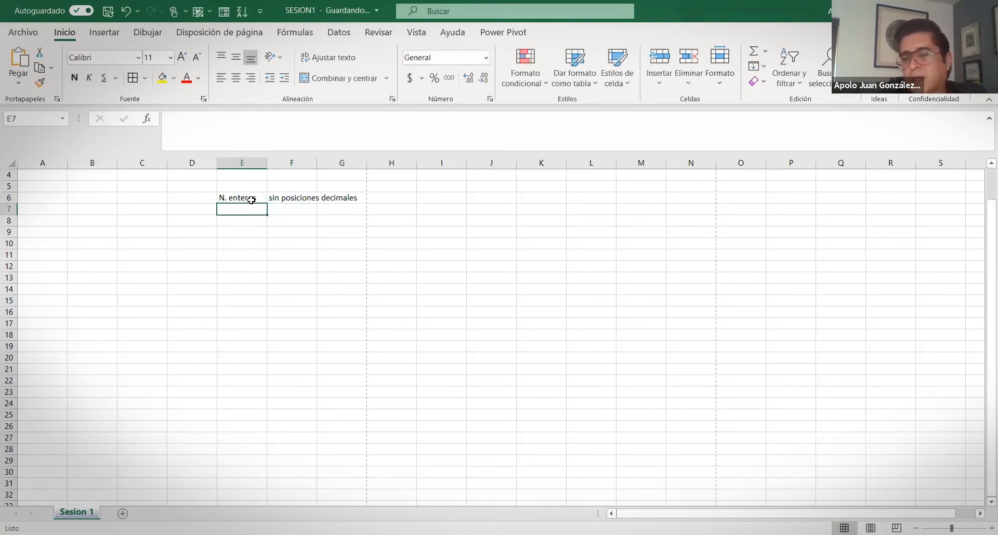
key("Up")
key("Right")
key("Right")
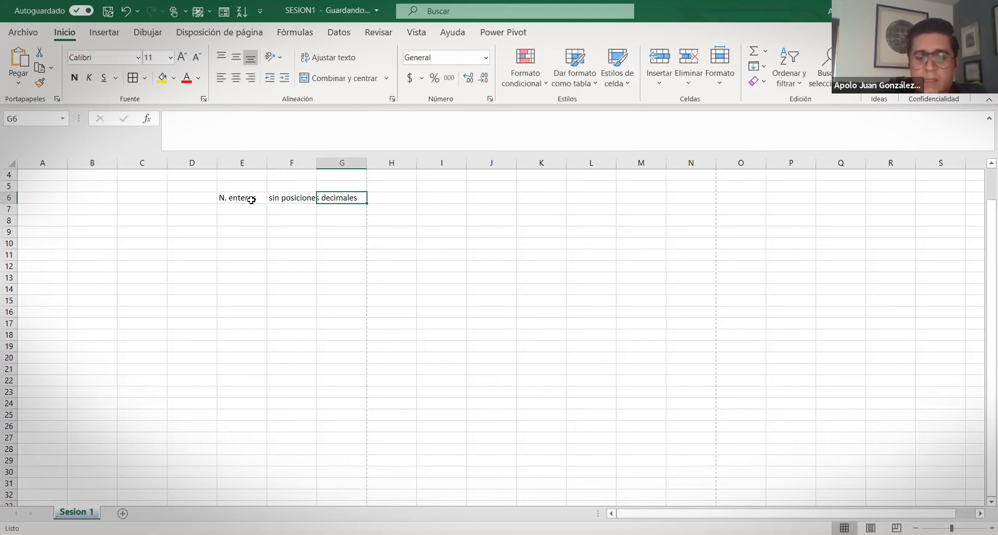
type("+ 0 -")
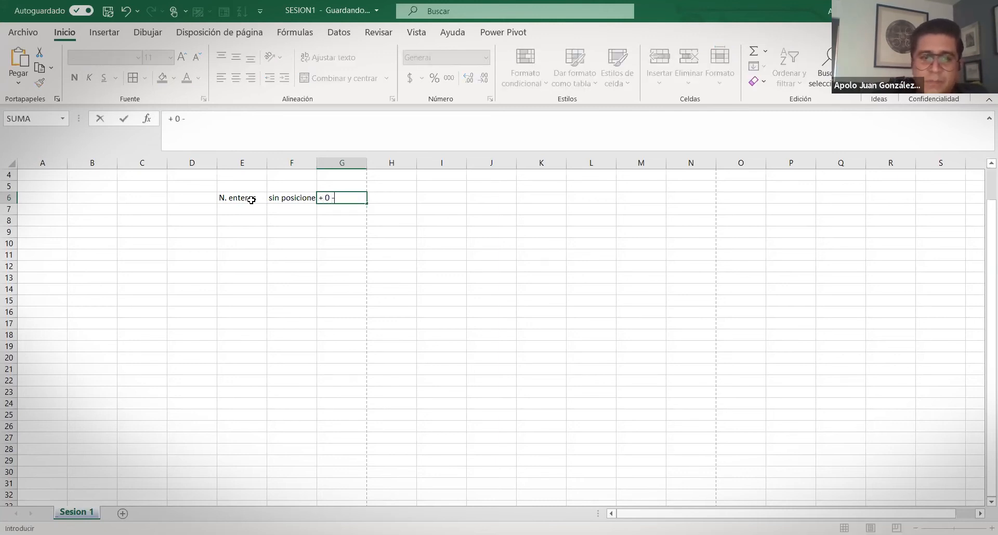
key("Return")
key("Return")
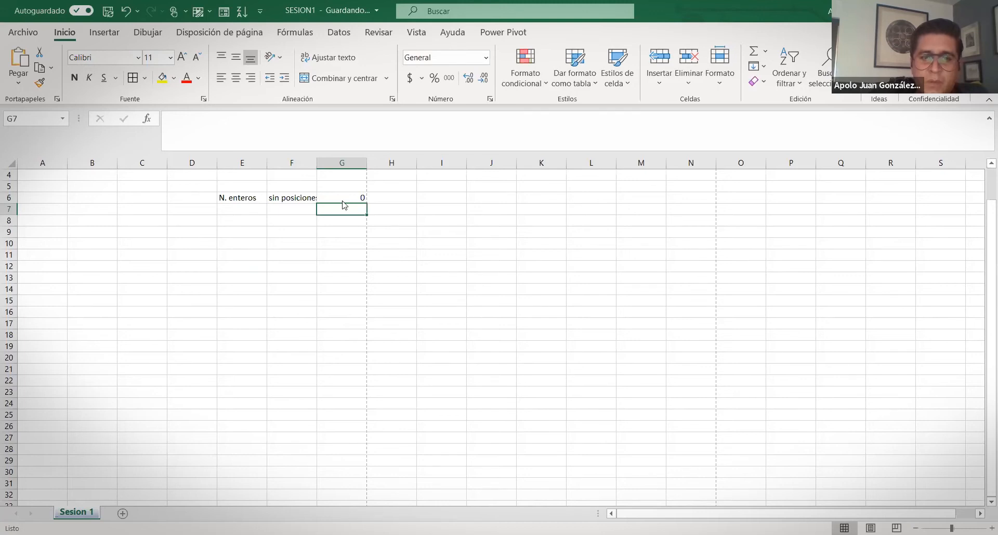
left_click_drag(344, 205, 337, 200)
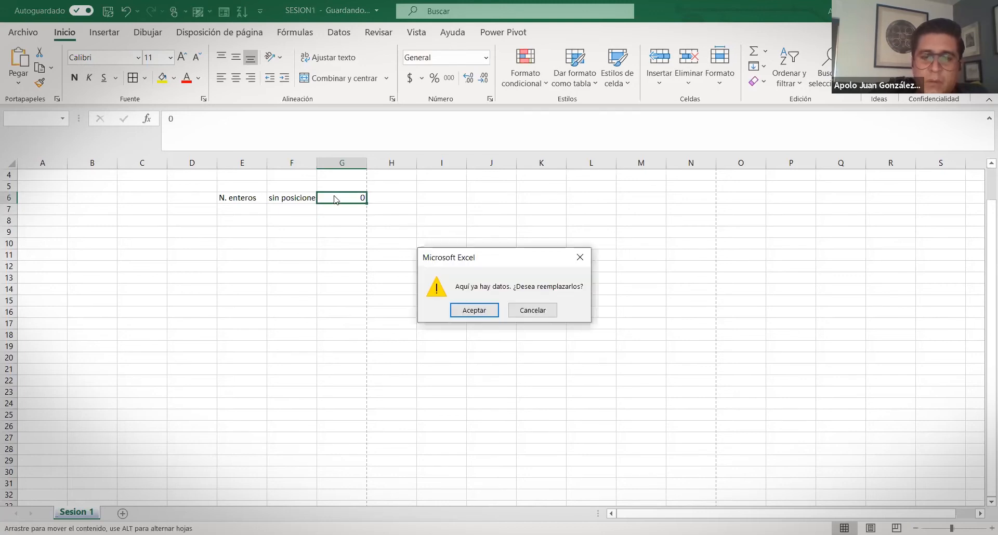
left_click(532, 311)
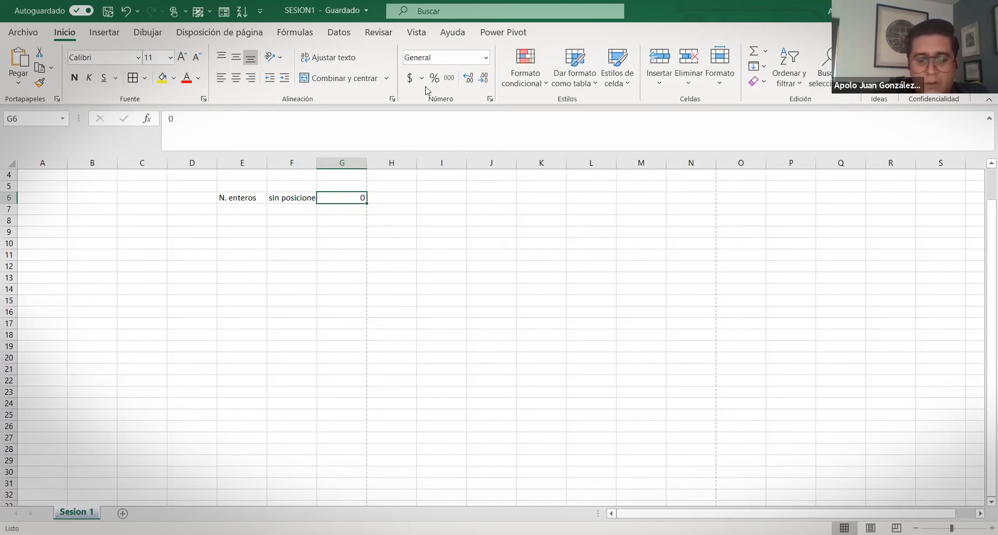
Enter 'positivo o negiativos' in G6
type("positivo")
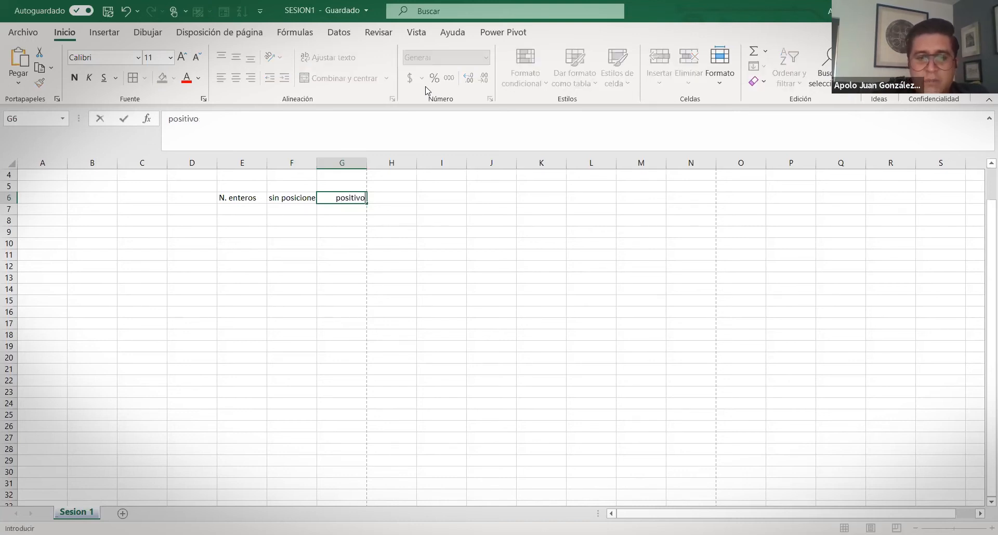
type(" o negiativos")
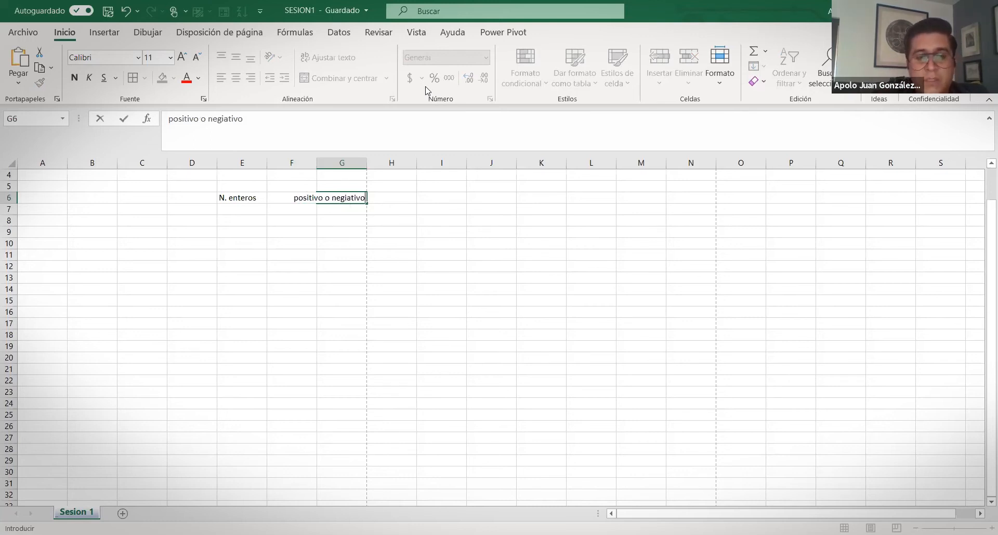
key("Return")
Add 'N. decimales' in E7 with 'puede p decimales' beside it in F7
key("Left")
key("Left")
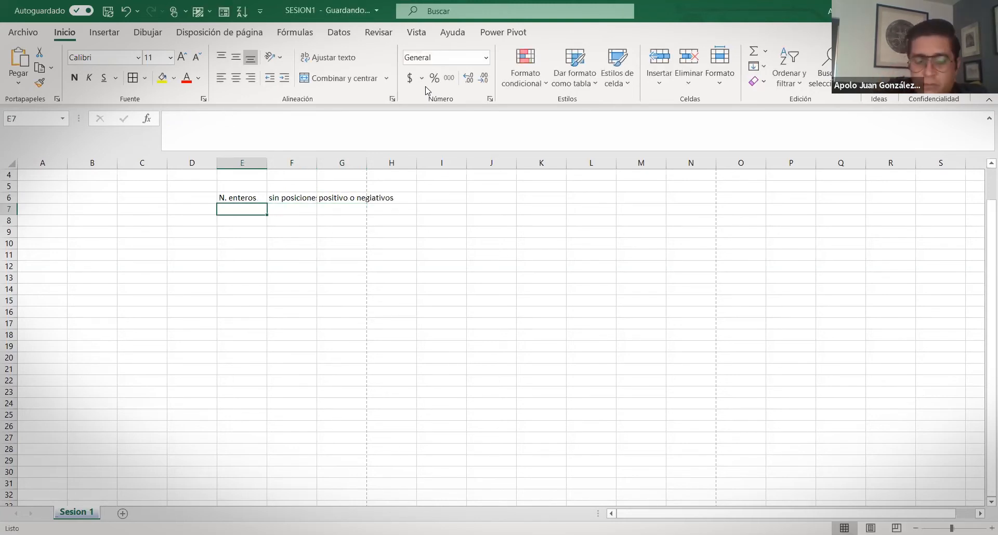
type("N")
key("Delete")
type(". decimales")
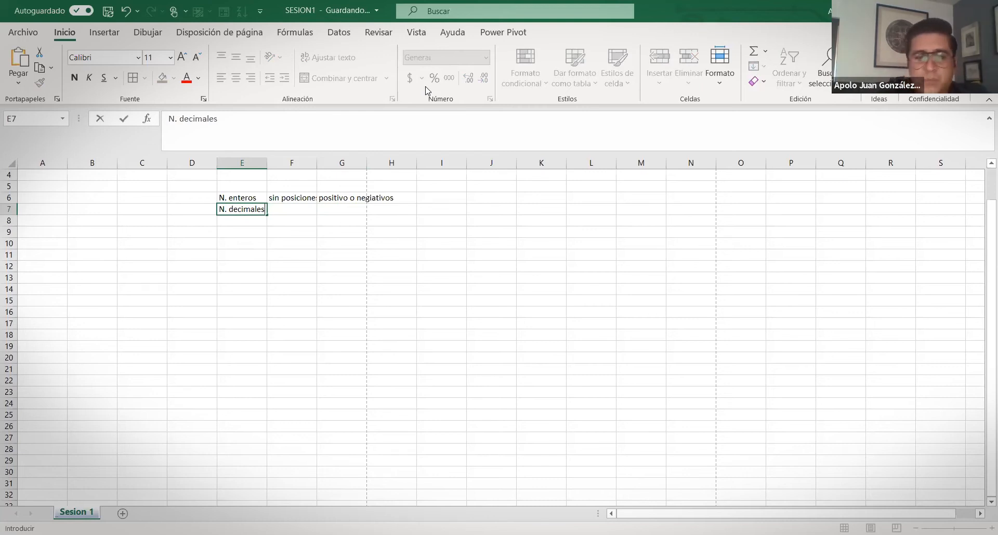
key("Tab")
type("puede")
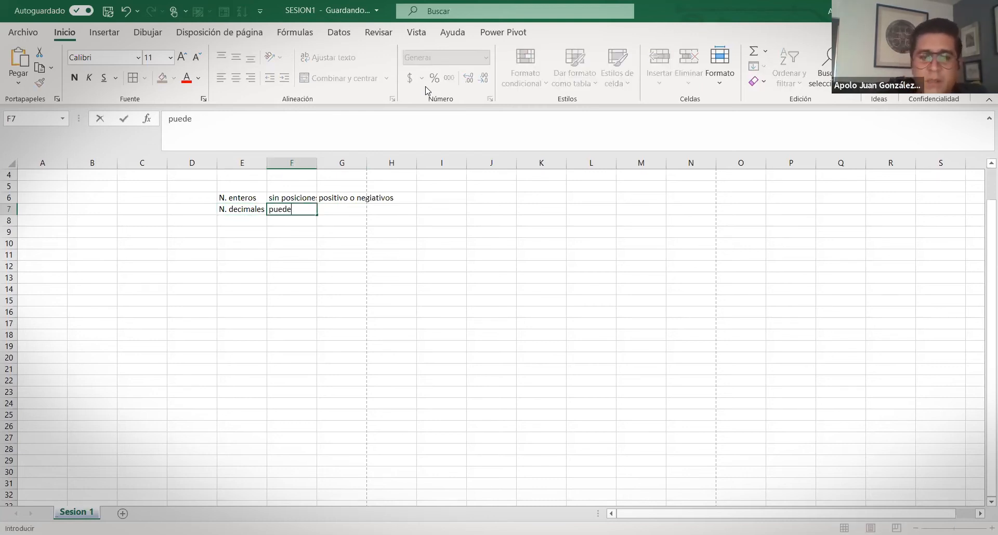
type(" p decimales")
key("Down")
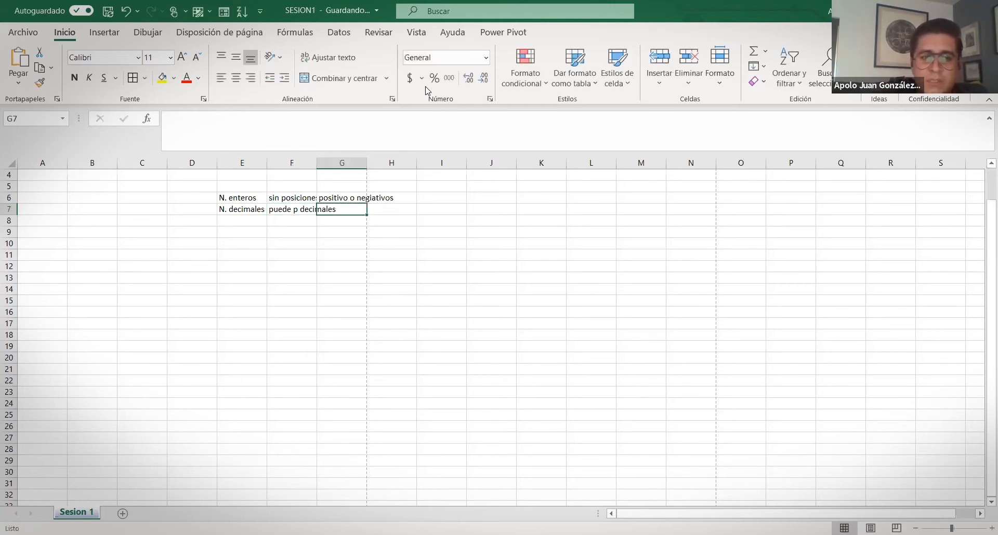
Enter 'Falso / Verdadero' in E8, leaving F8 empty after clearing a stray 'z'
key("Left")
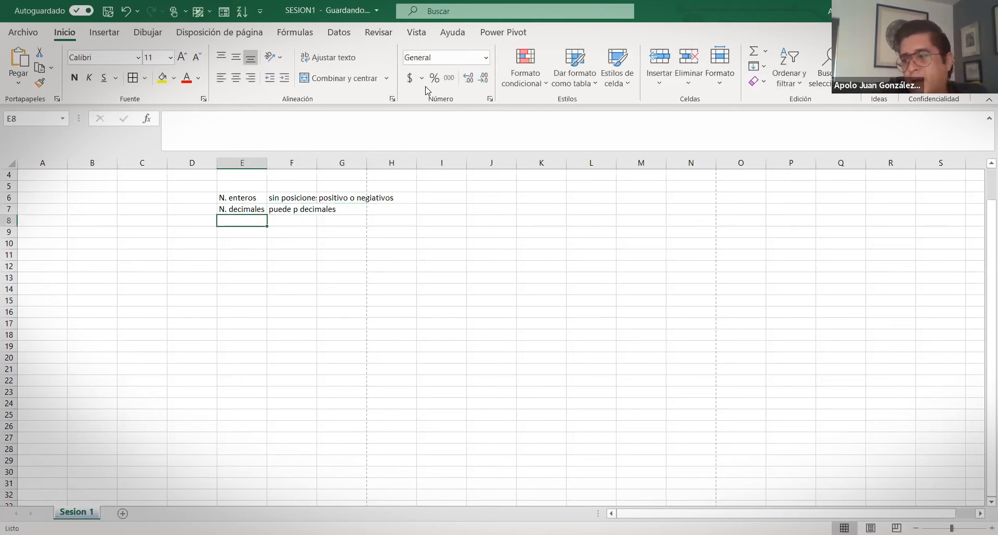
type("Falso / ")
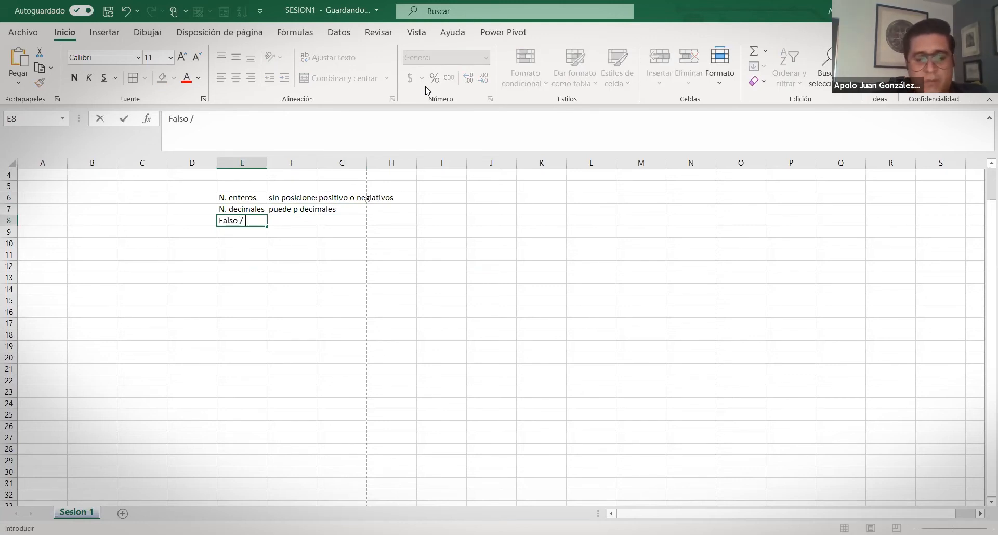
type("Verdader")
key("BackSpace")
key("BackSpace")
key("BackSpace")
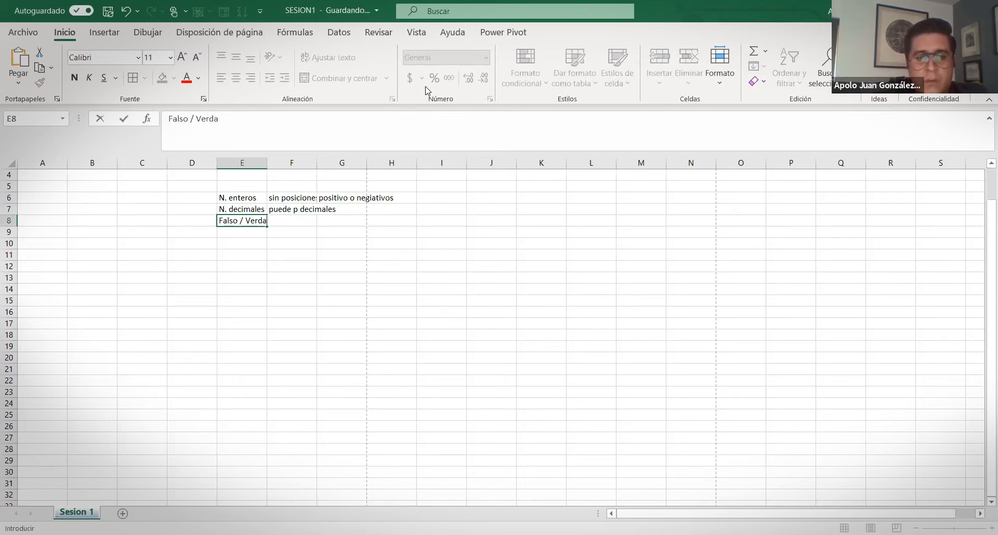
type("dero")
key("Tab")
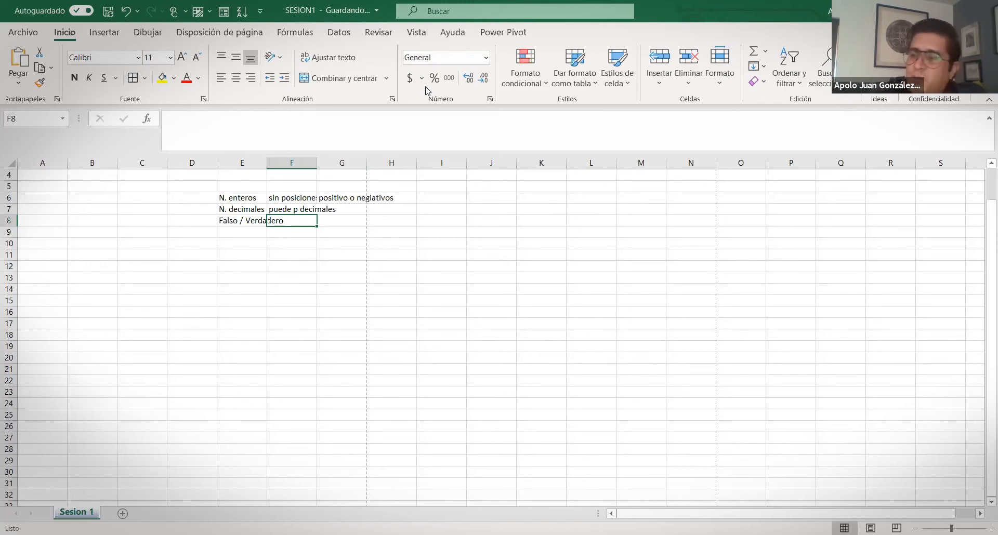
type("z")
key("Return")
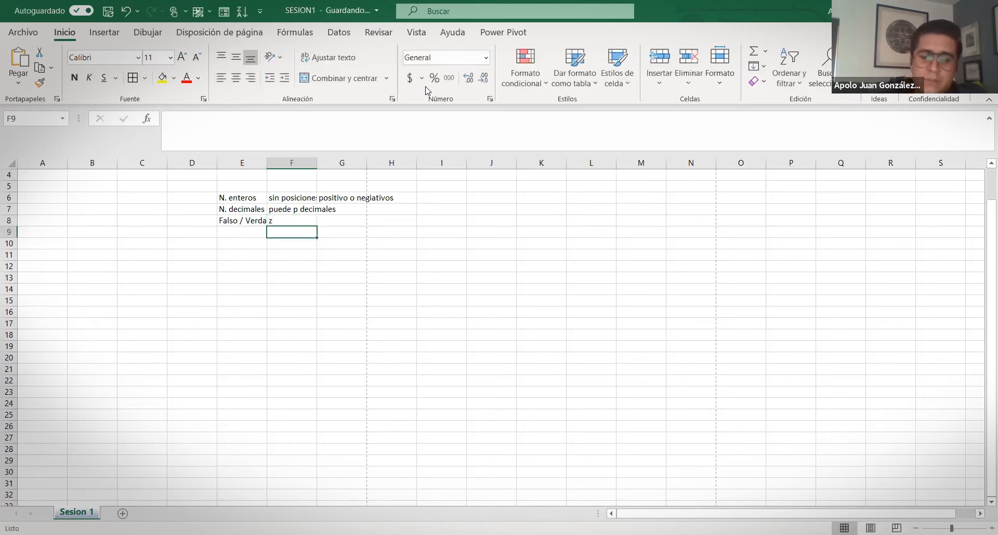
key("Up")
key("BackSpace")
key("Down")
key("Left")
Enter 'Texto' in E9 and 'de 1,3; 1.93 ; +' in F9
type("Texoto")
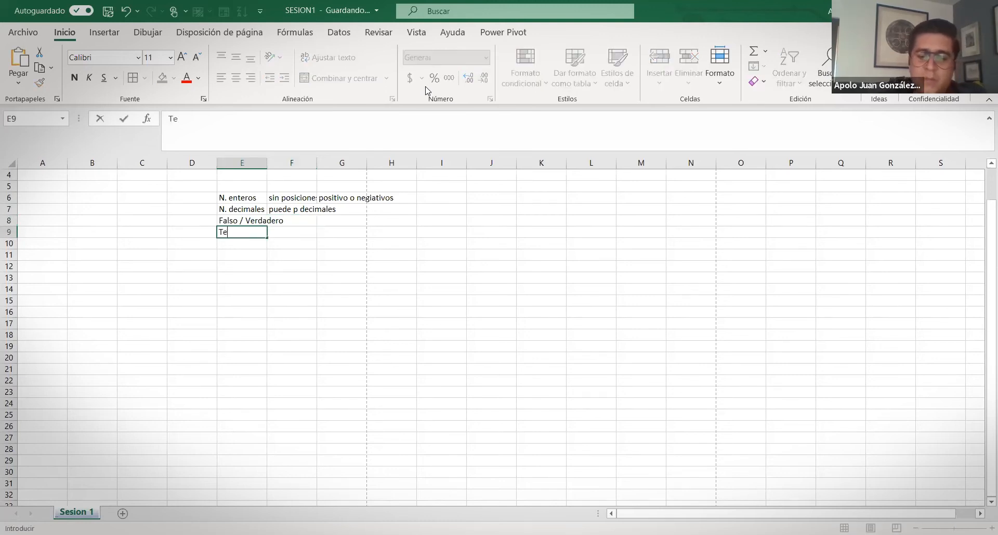
key("BackSpace")
key("BackSpace")
key("BackSpace")
type("to")
key("Tab")
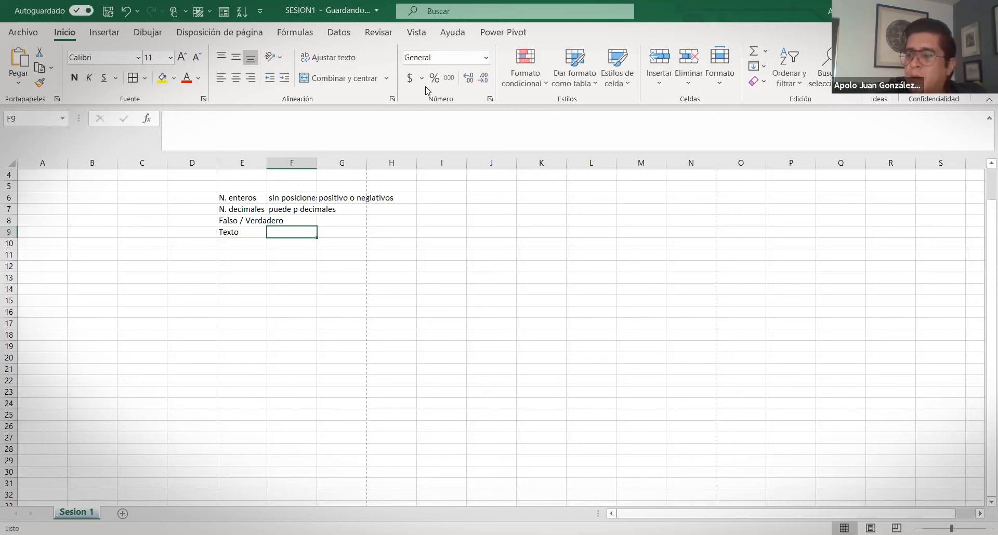
key("Left")
key("Right")
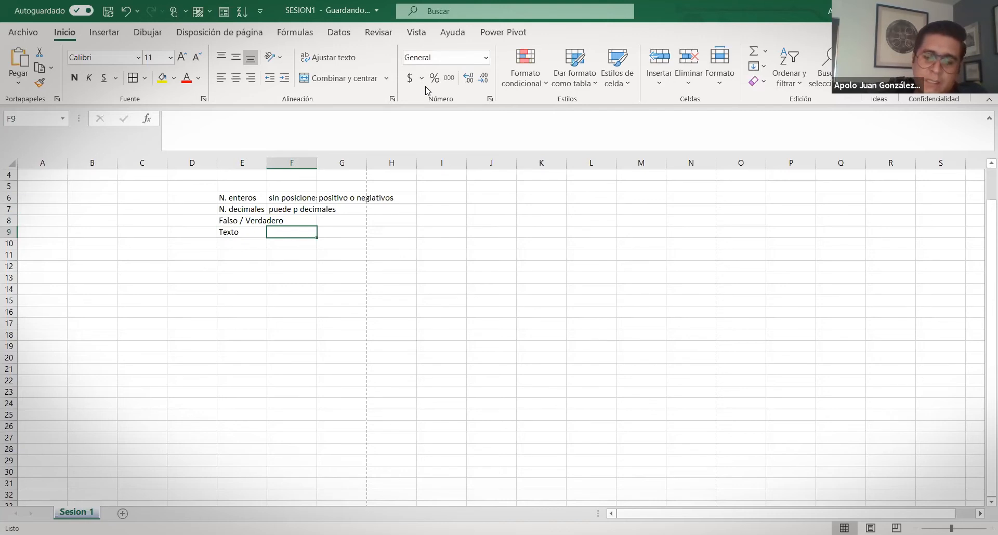
type("de ")
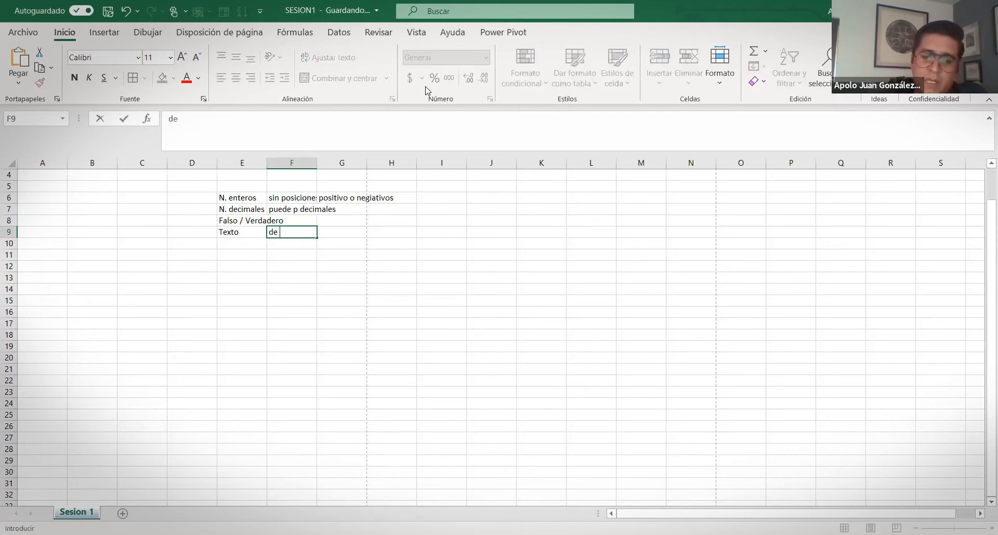
type("1,3")
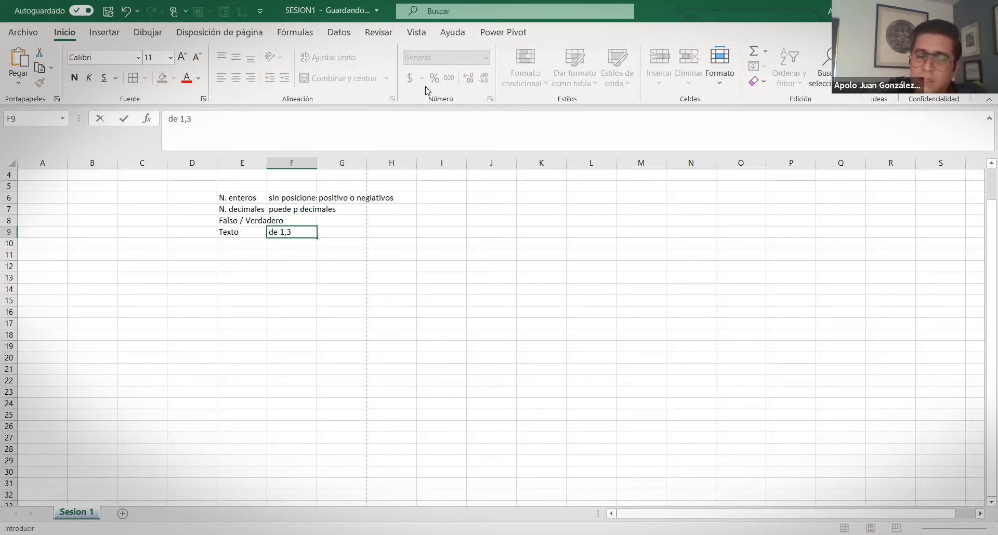
type("; 1")
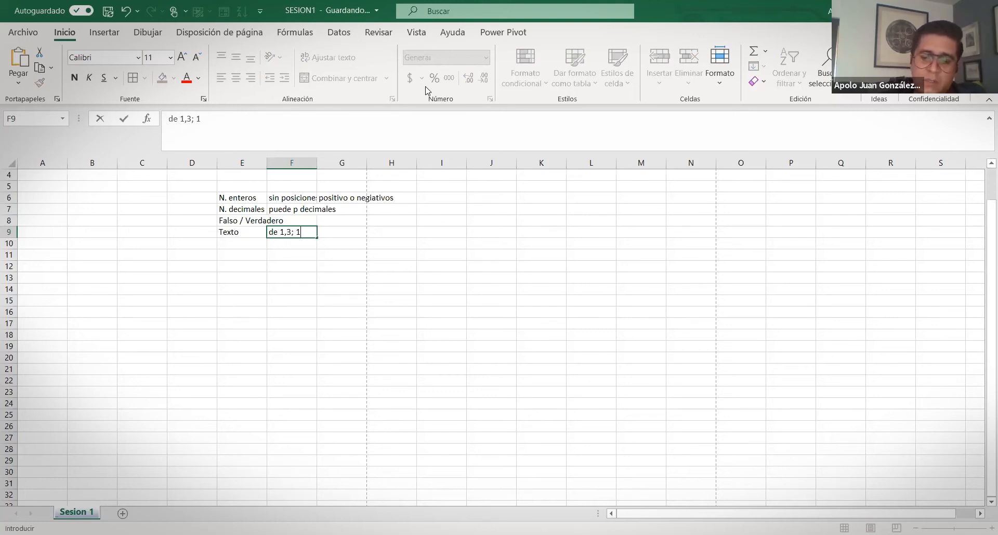
type(".93 ; +")
key("Return")
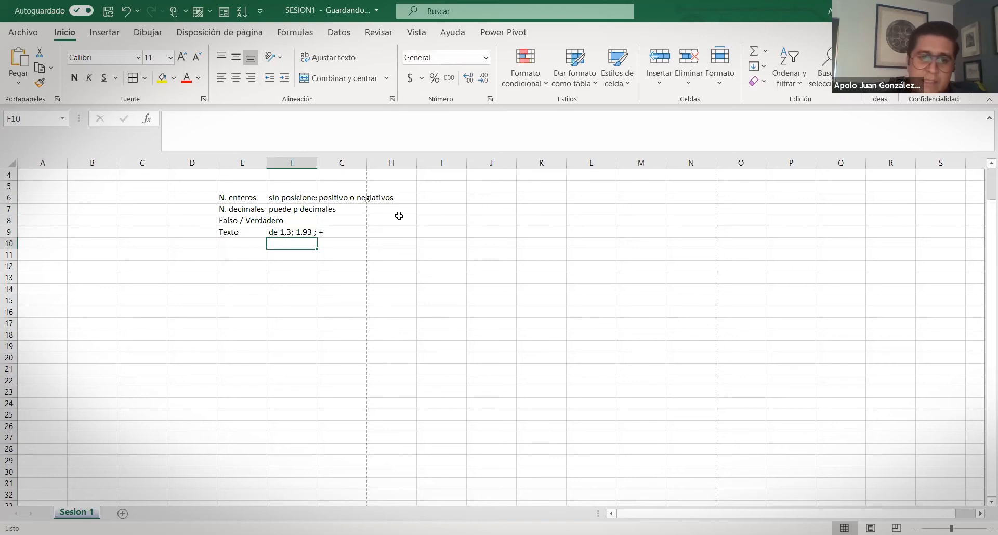
left_click(452, 199)
type("+")
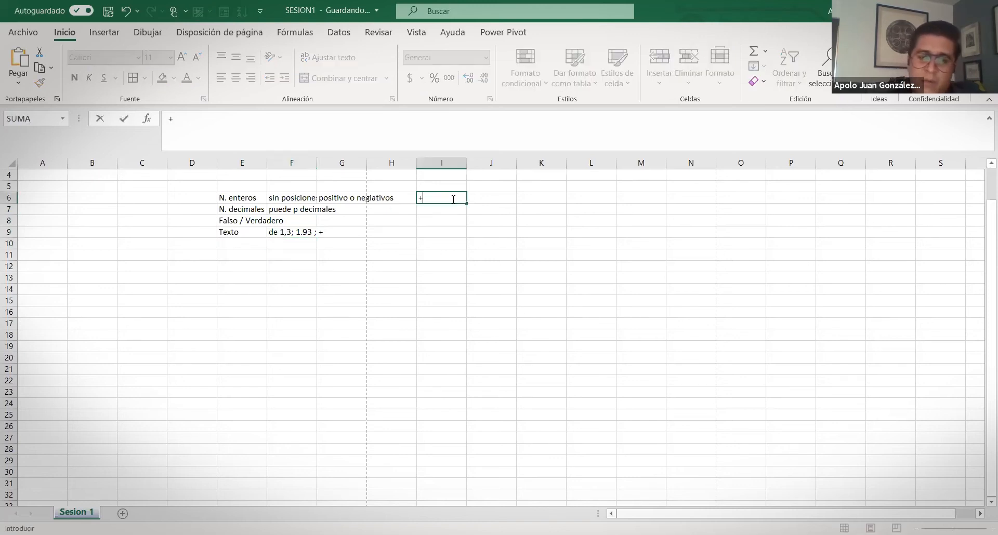
type(" 9")
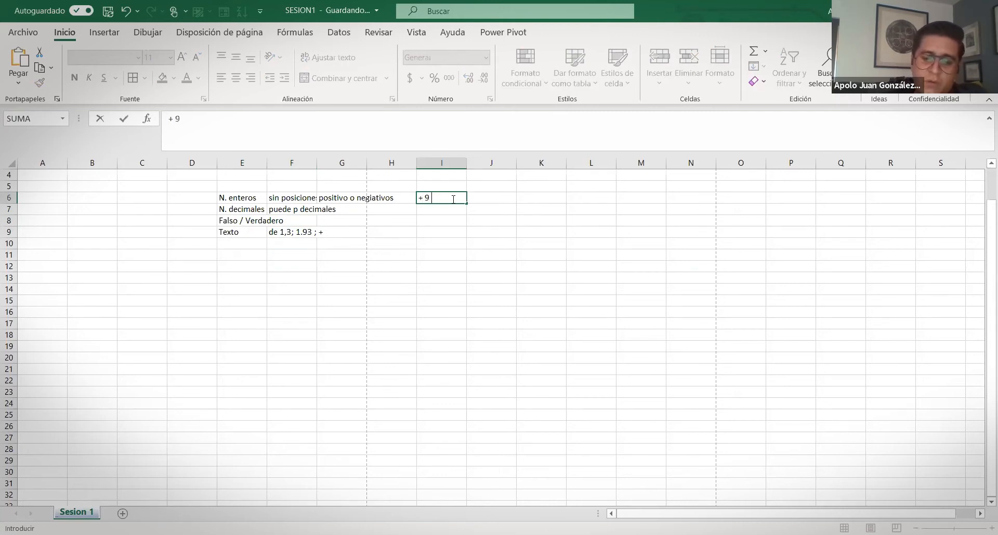
type(" lo")
key("Return")
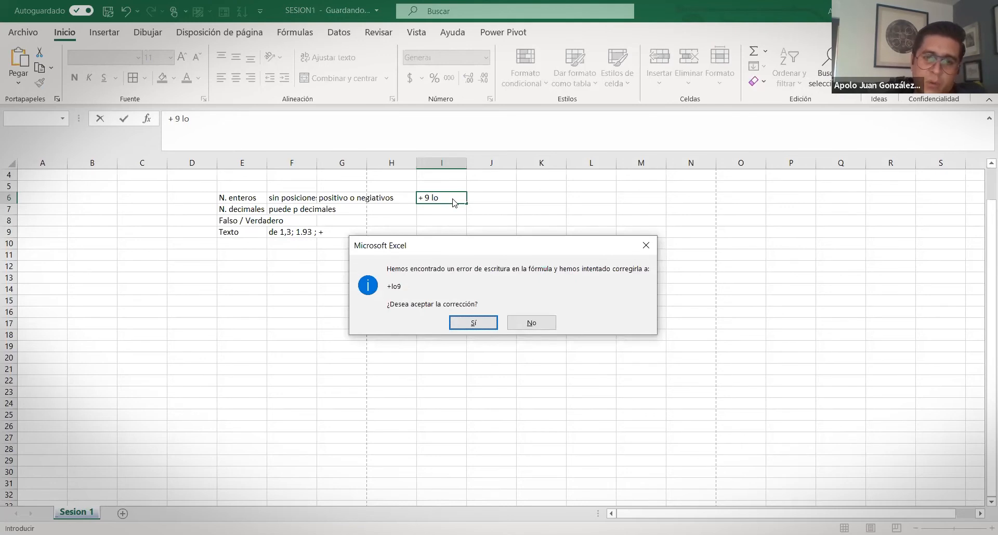
key("Return")
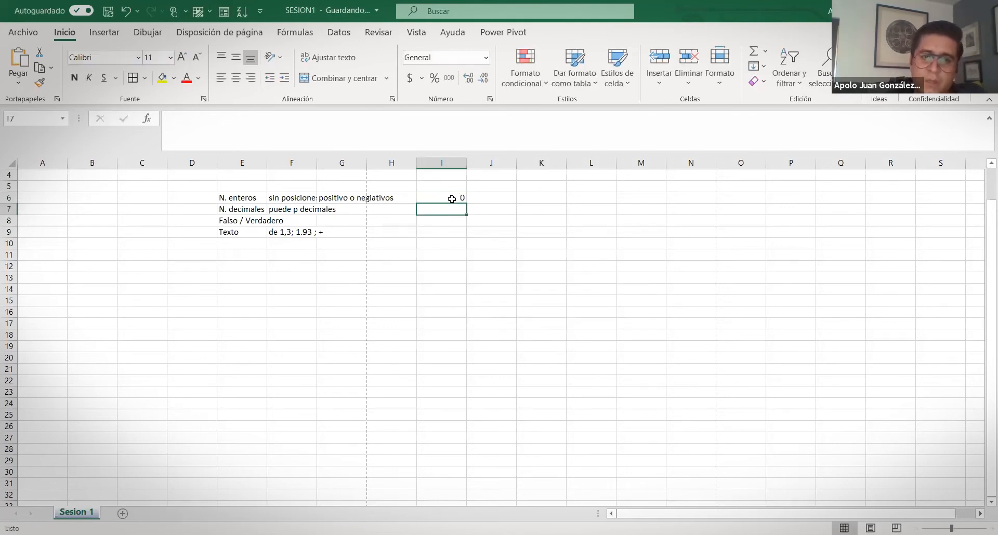
left_click(292, 232)
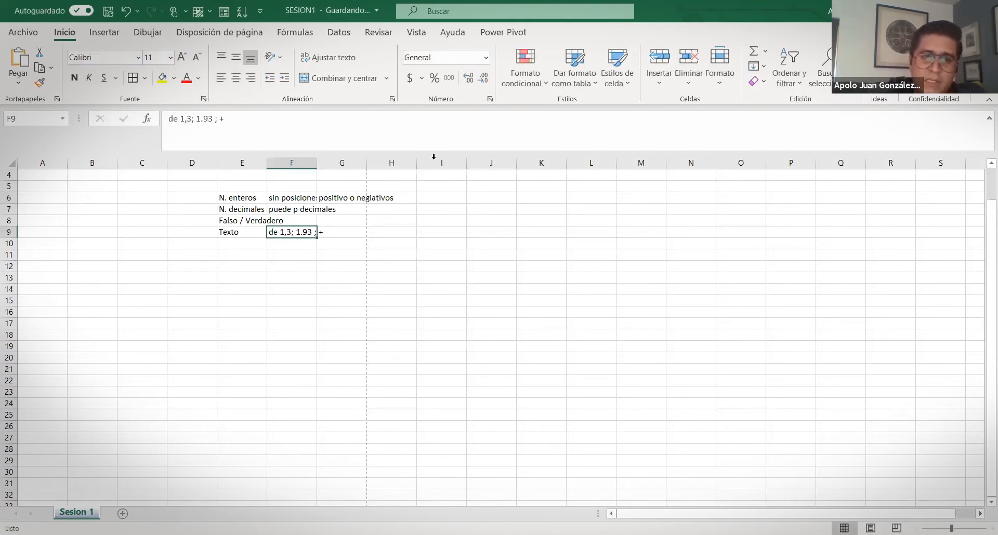
left_click_drag(226, 119, 103, 117)
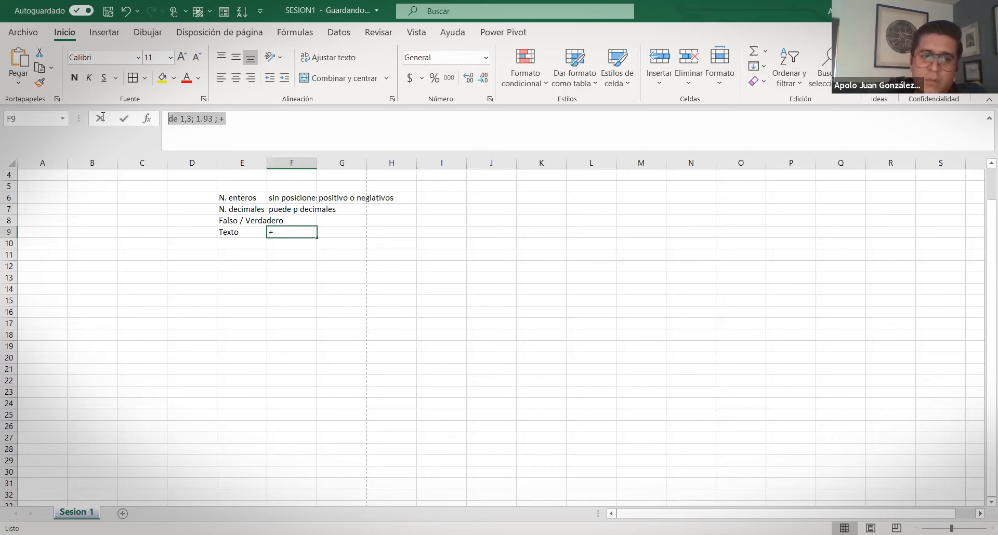
left_click(291, 277)
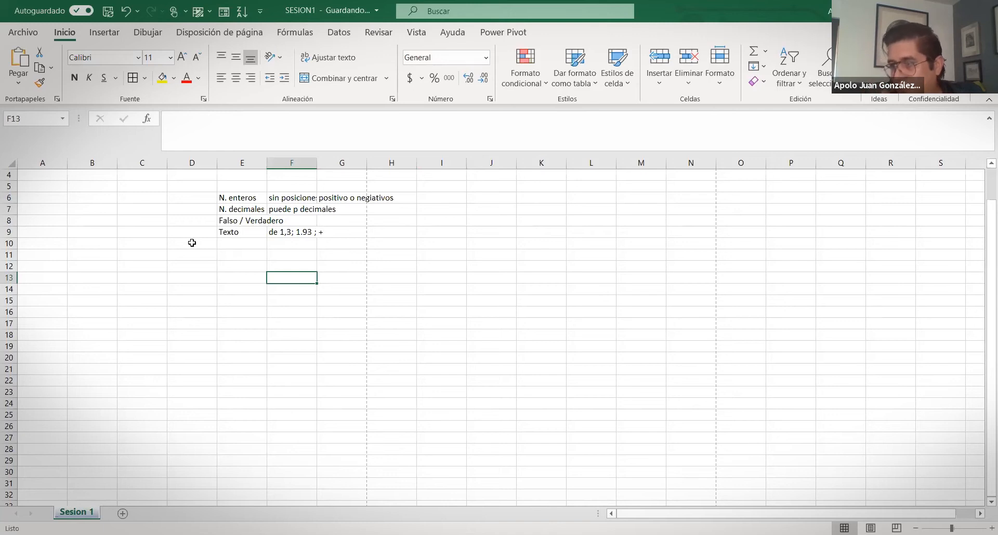
Select E10 and bring up Formato de celdas on the Número tab, moved clear of the data
left_click(233, 244)
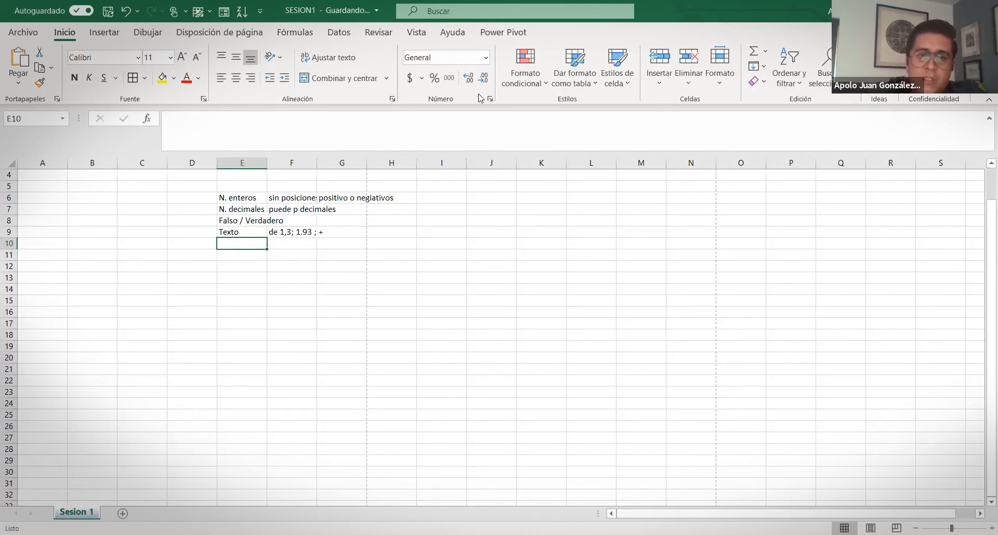
left_click(490, 99)
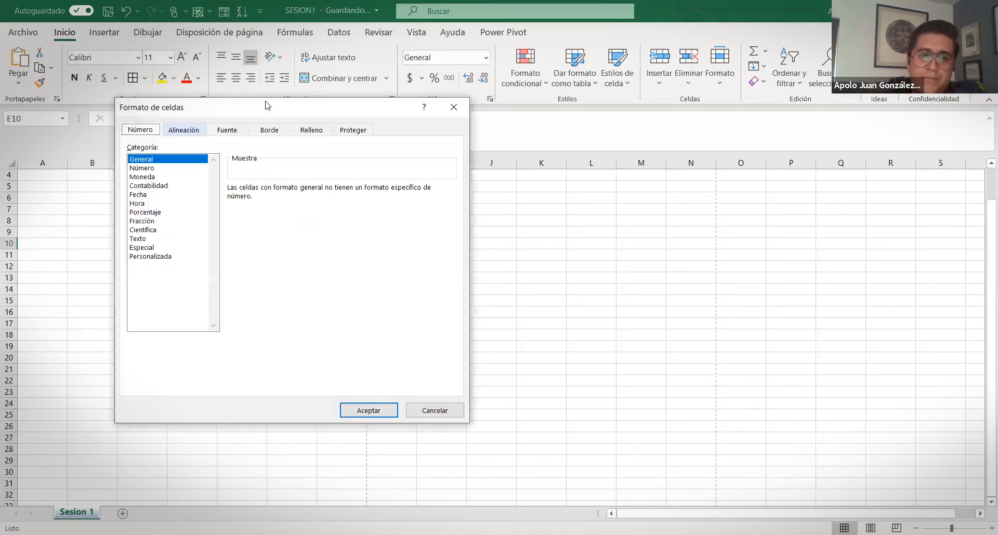
left_click_drag(266, 106, 599, 201)
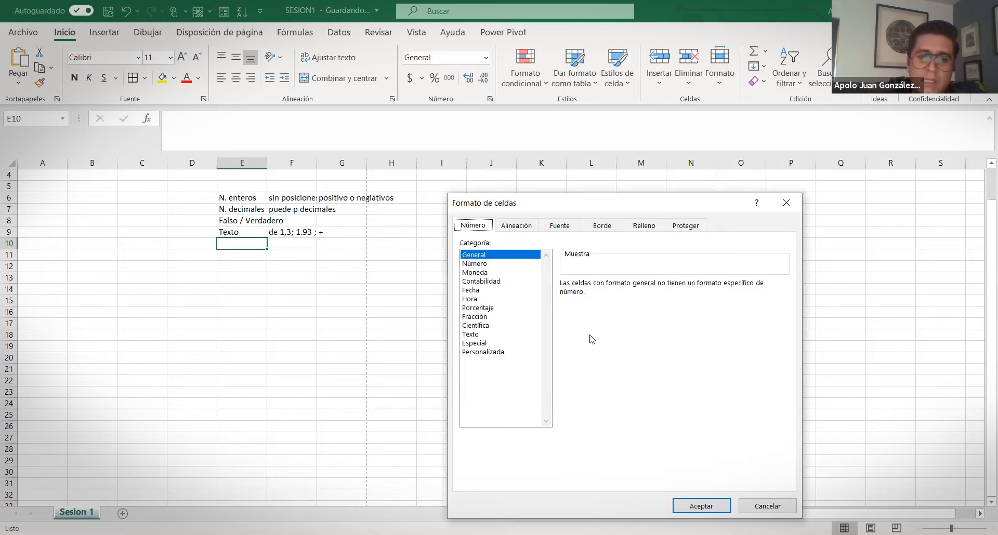
left_click(777, 205)
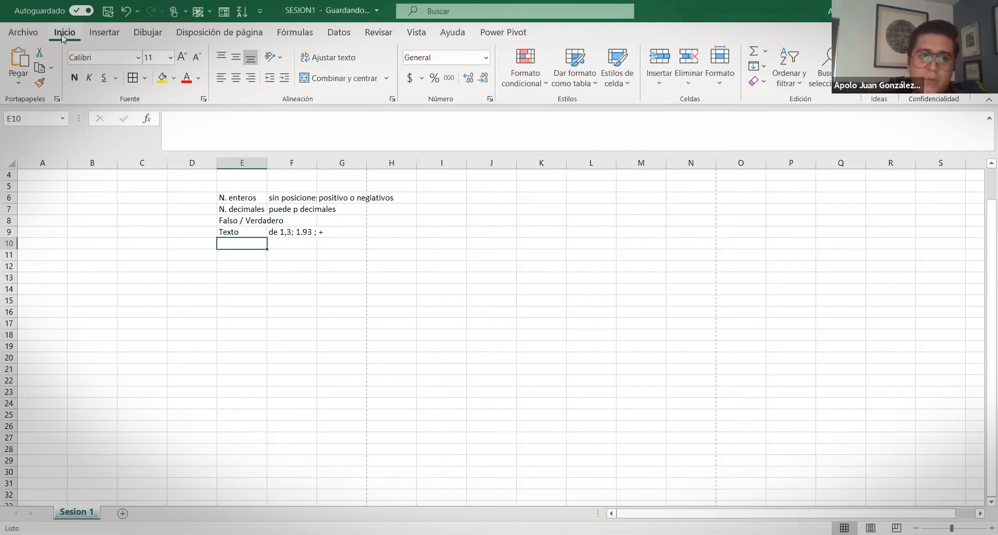
left_click(490, 100)
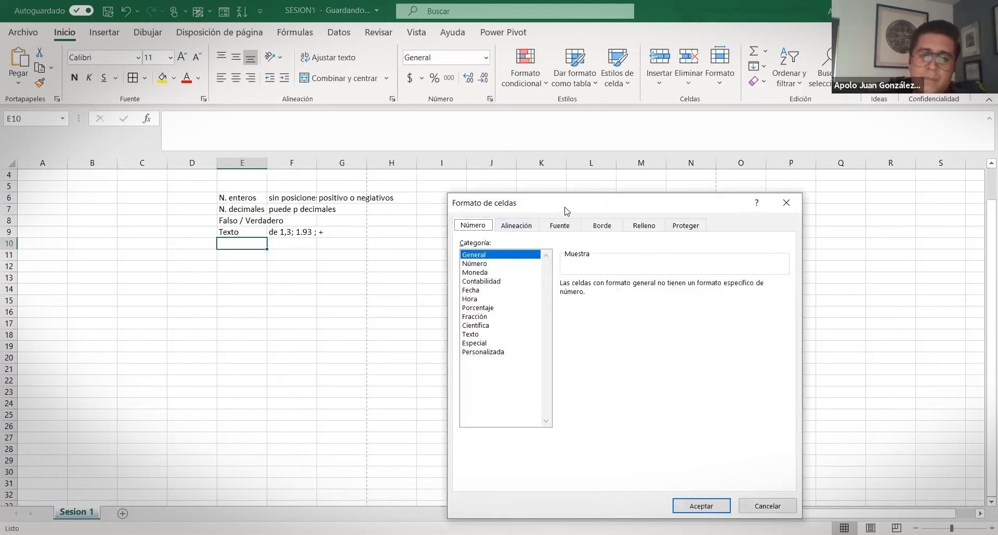
left_click_drag(566, 210, 546, 131)
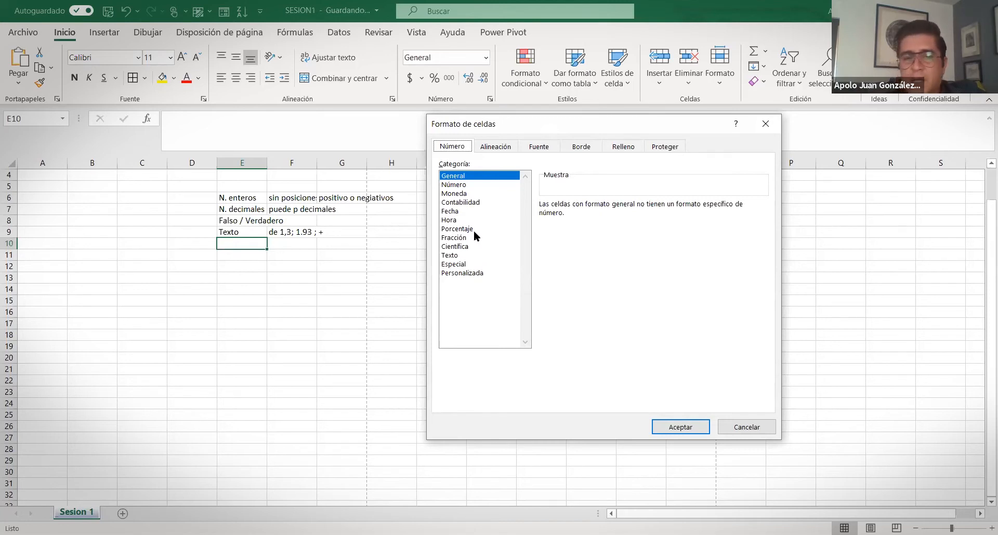
Cancel the format dialog and enter 3000 in I9
left_click(766, 124)
left_click(444, 231)
type("3000")
key("Return")
Try Estilo millares, then Número, then Contabilidad on I9, showing $ 3,000.00
left_click(443, 231)
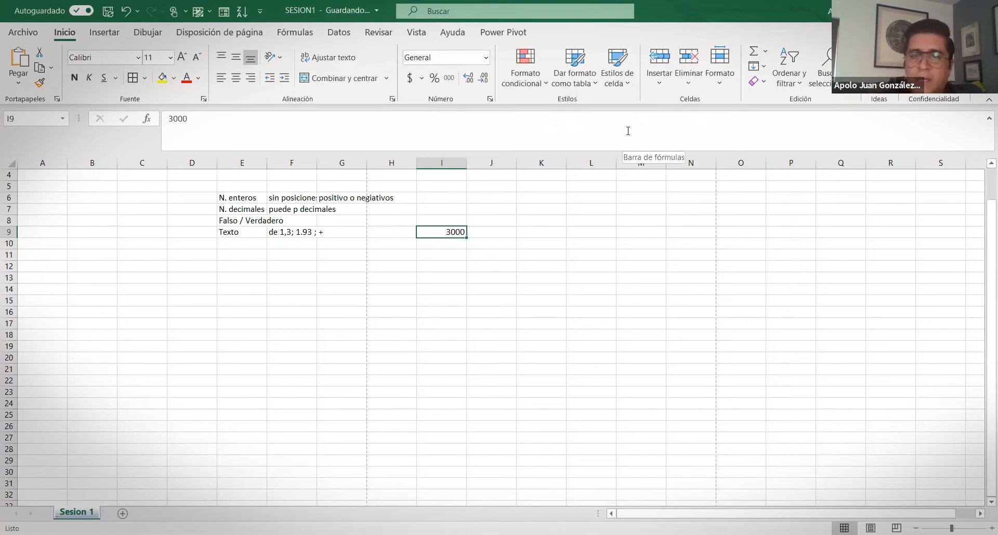
left_click(450, 79)
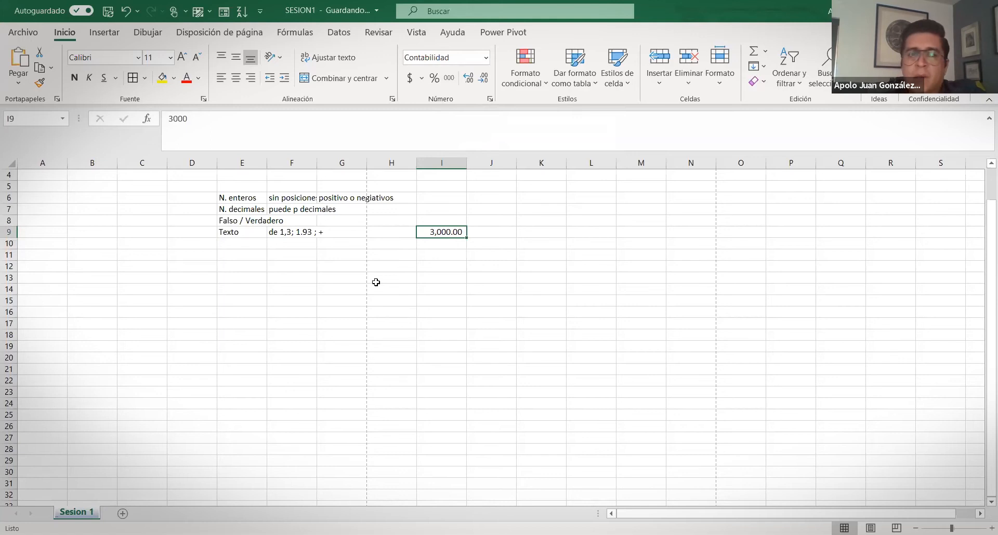
left_click(486, 59)
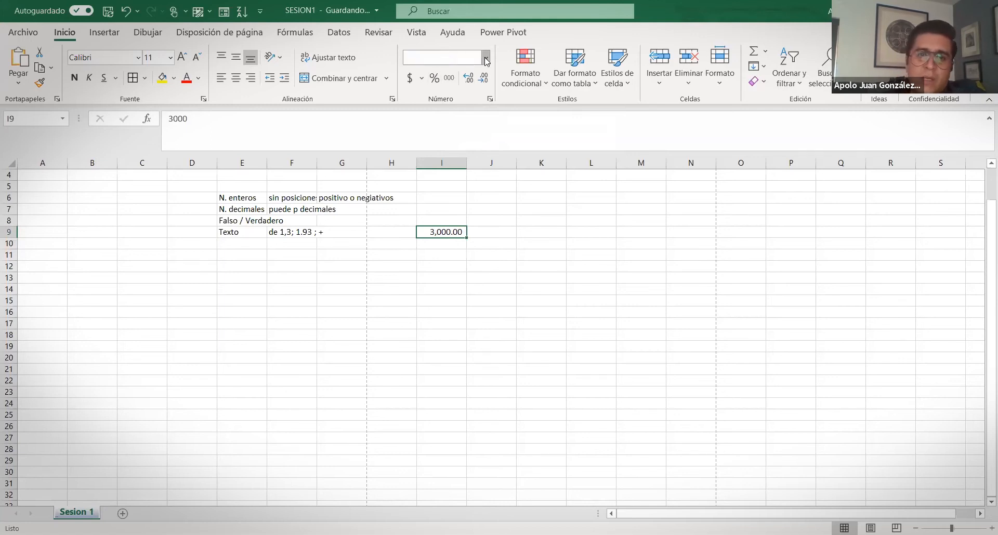
left_click(457, 170)
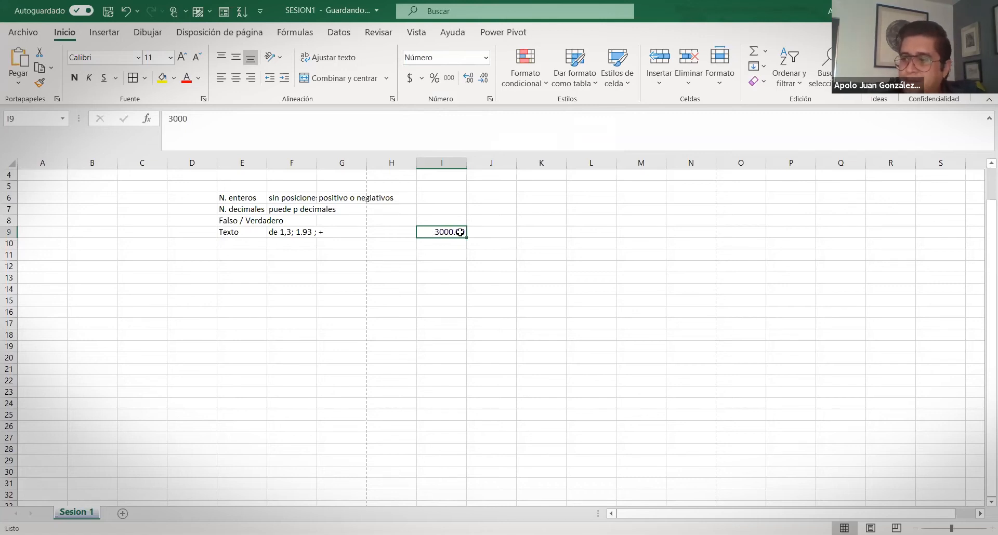
left_click(407, 79)
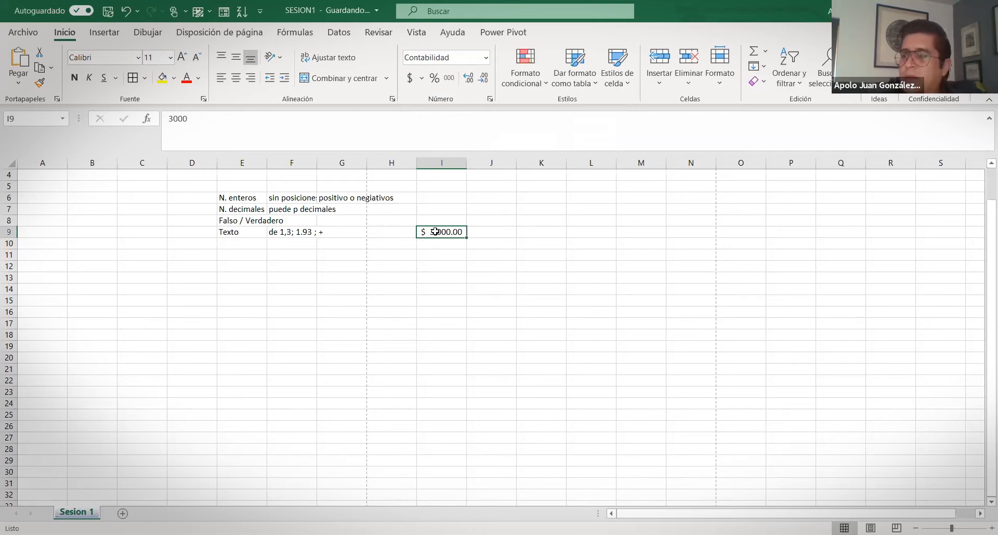
left_click(491, 100)
left_click_drag(572, 123, 632, 165)
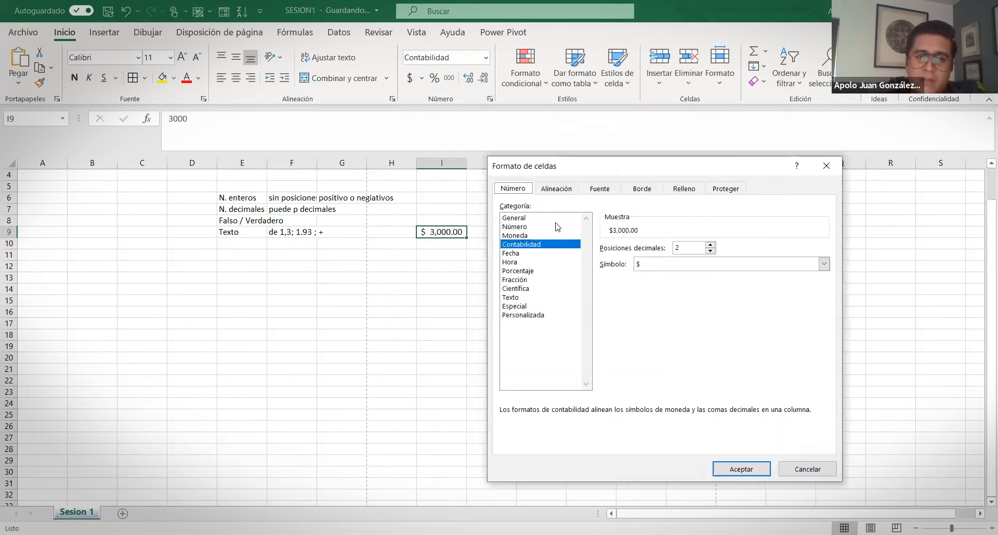
Set I9 to Número with 2 decimals, thousands separator and red minus-sign negatives
left_click(522, 219)
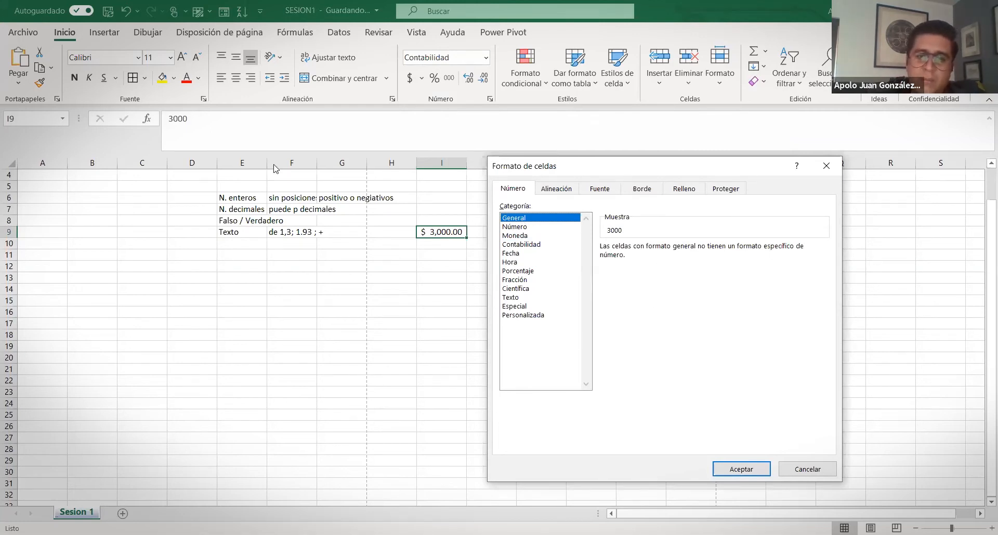
left_click(521, 229)
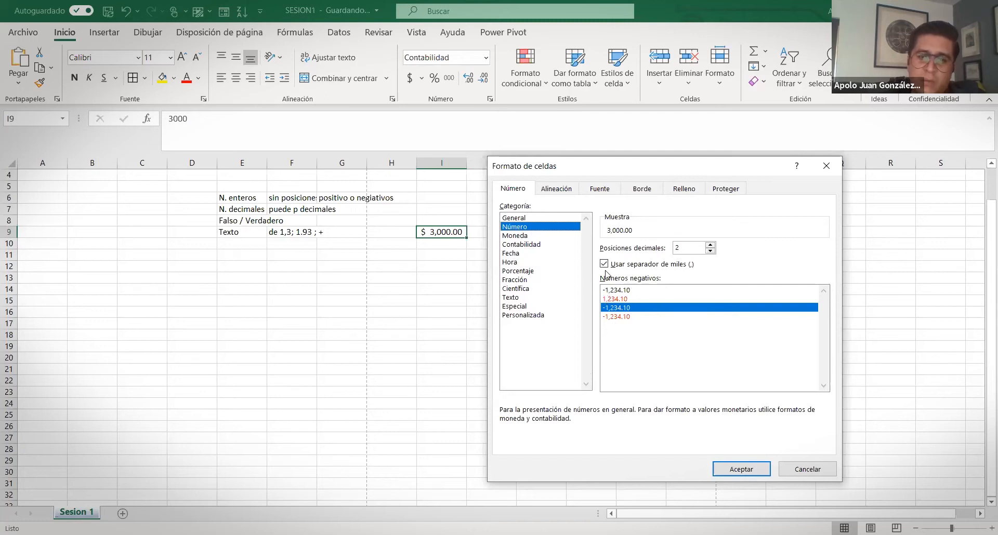
left_click(710, 245)
left_click(712, 249)
left_click(710, 250)
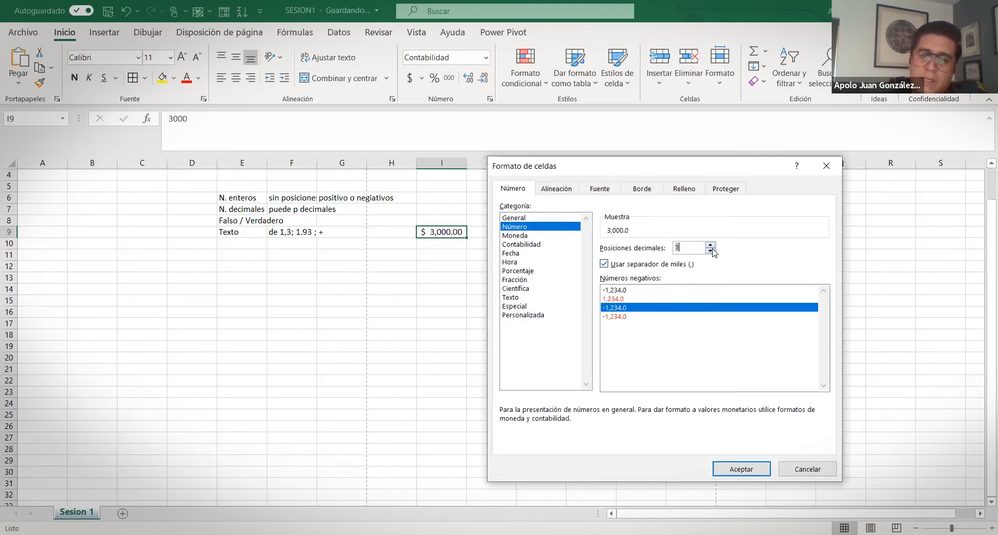
left_click(710, 250)
left_click(710, 250)
left_click(710, 246)
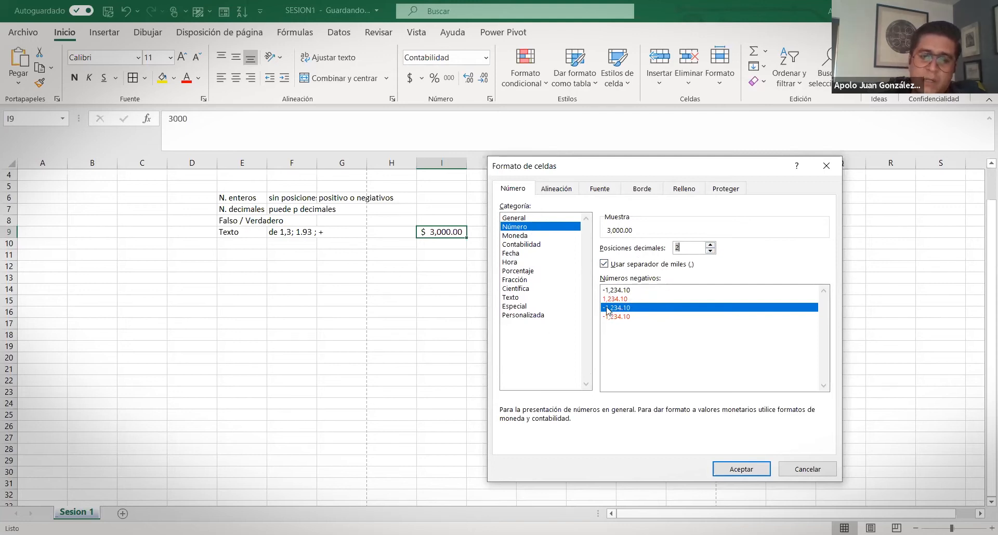
left_click(616, 300)
left_click(620, 310)
left_click(623, 319)
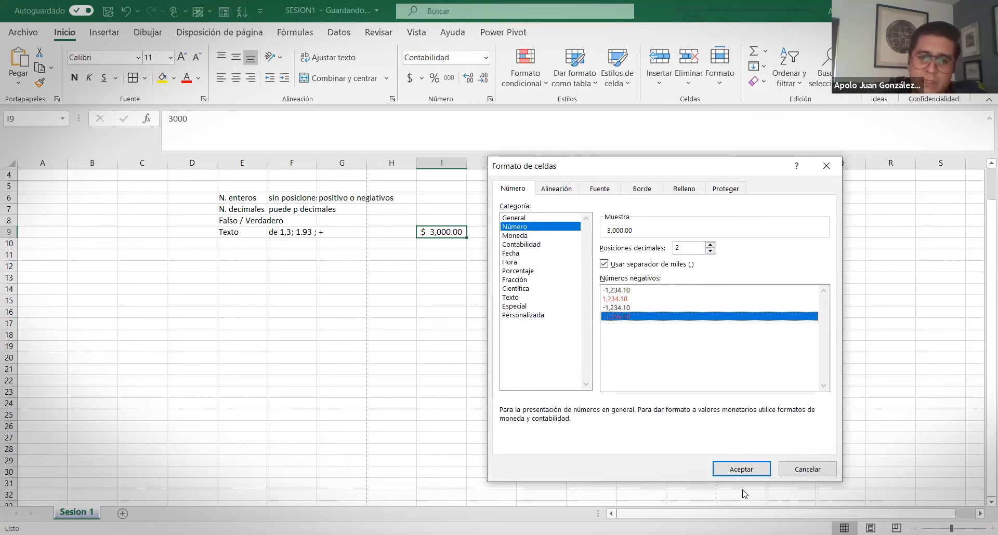
left_click(736, 468)
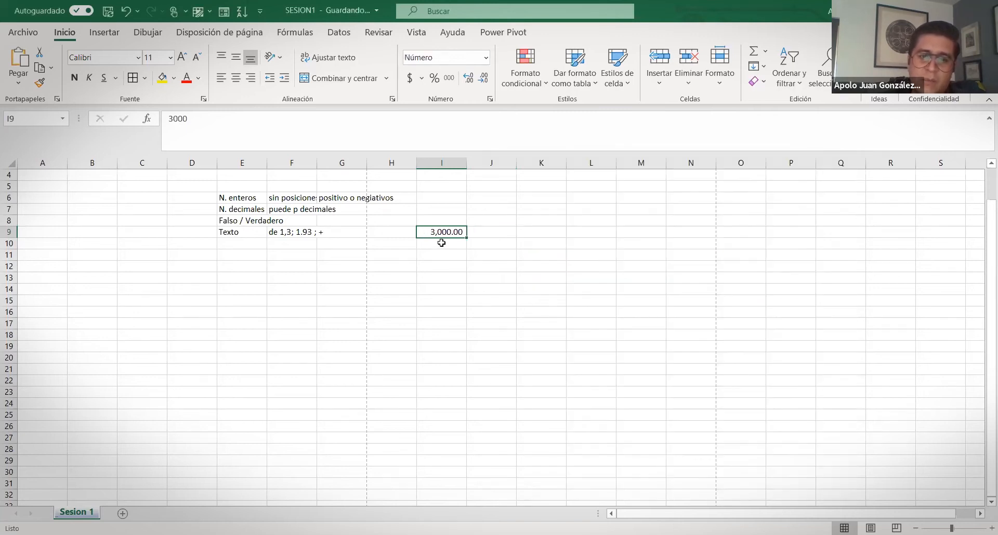
Enter -4000 in I10
key("Return")
type("-4000")
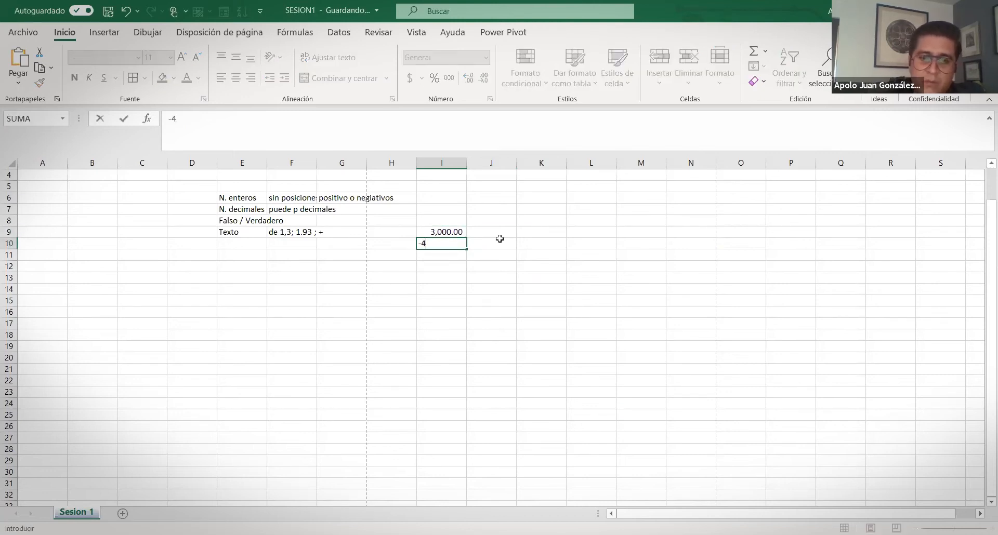
key("Return")
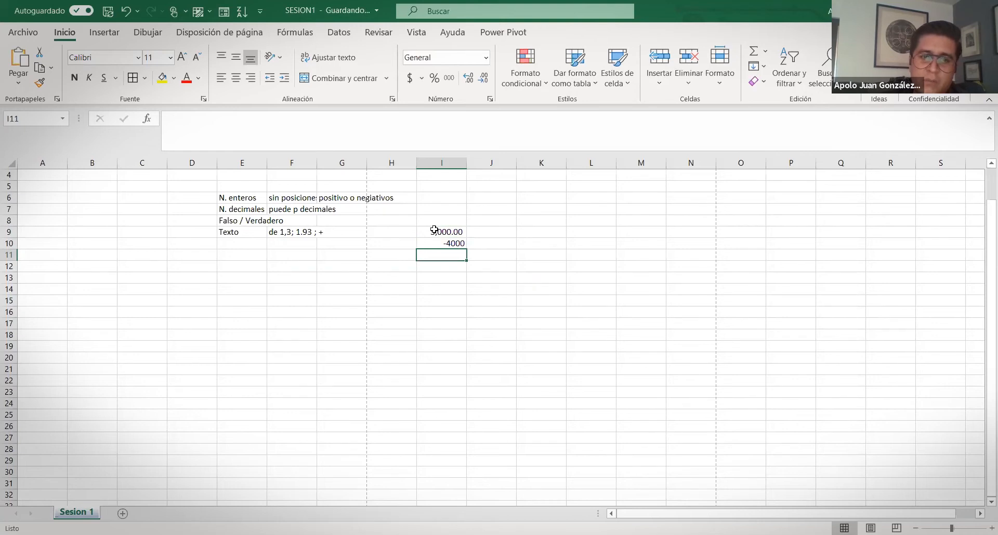
Format I9:I11 as Número with thousands separator, 4 decimals and red negatives
left_click_drag(438, 230, 440, 255)
right_click(441, 244)
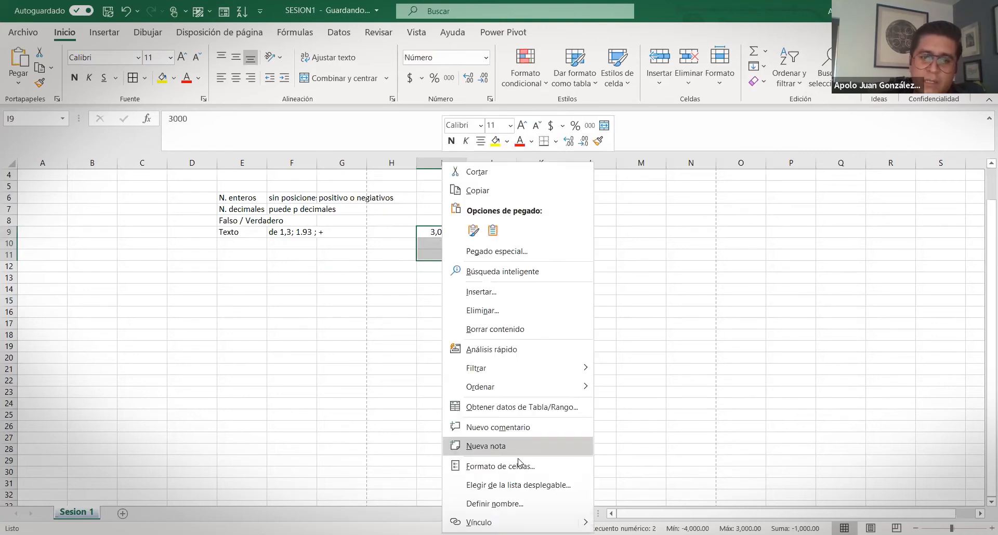
left_click(513, 469)
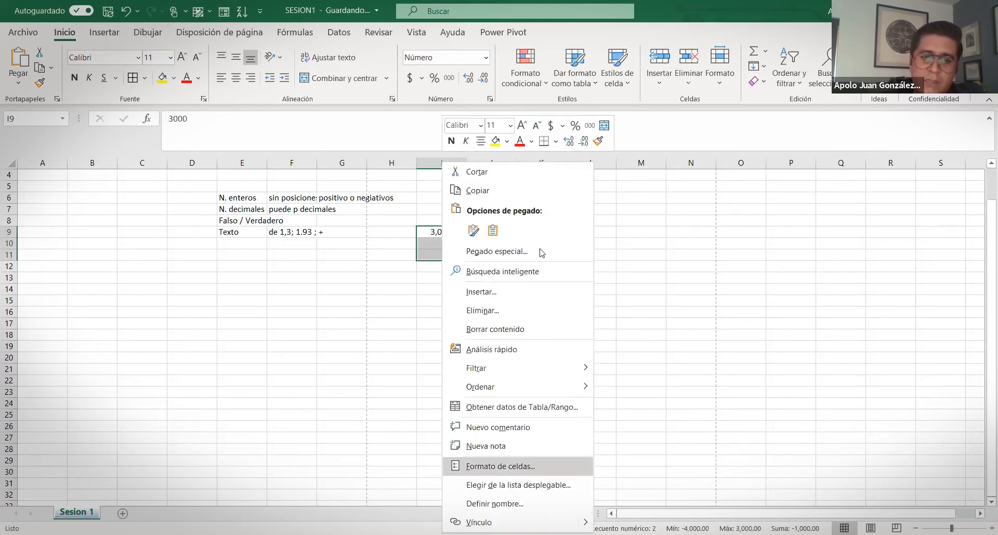
left_click_drag(440, 223, 536, 81)
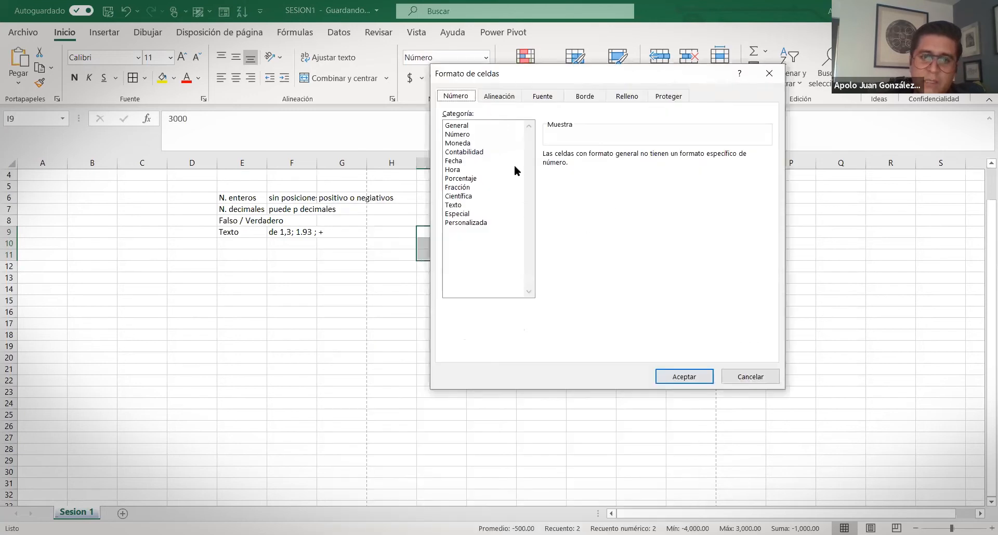
left_click(459, 135)
left_click(547, 171)
left_click(654, 152)
left_click(654, 152)
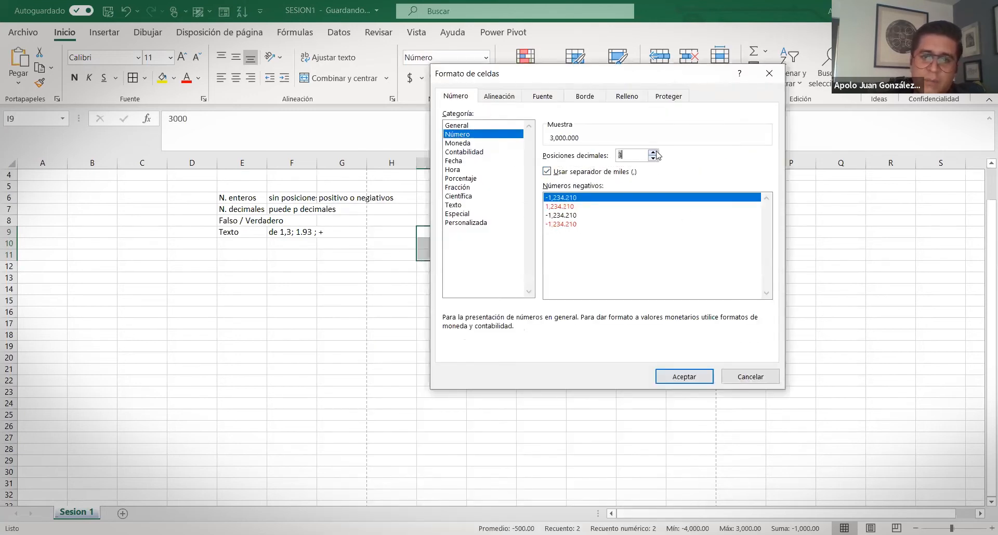
left_click(570, 224)
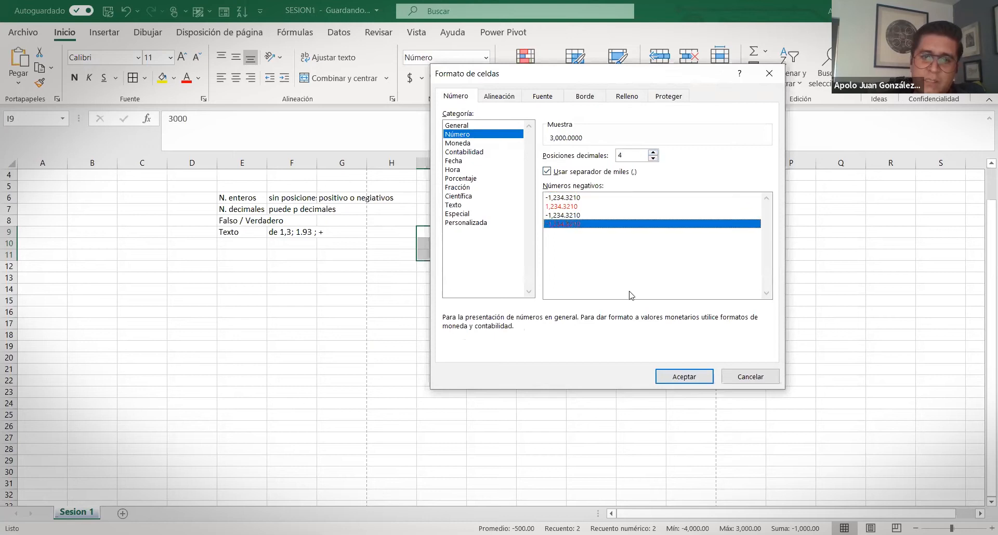
left_click(671, 376)
left_click(451, 244)
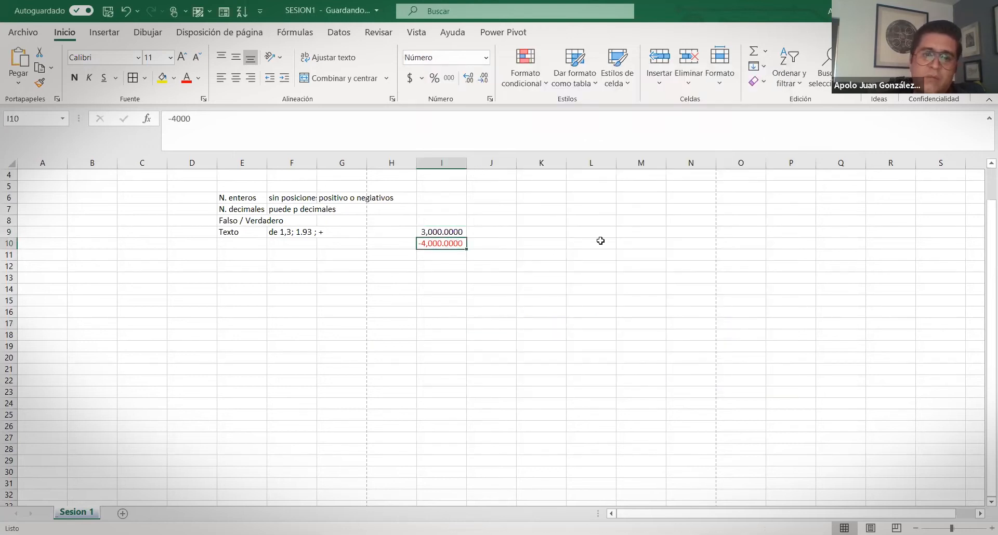
left_click_drag(441, 234, 437, 245)
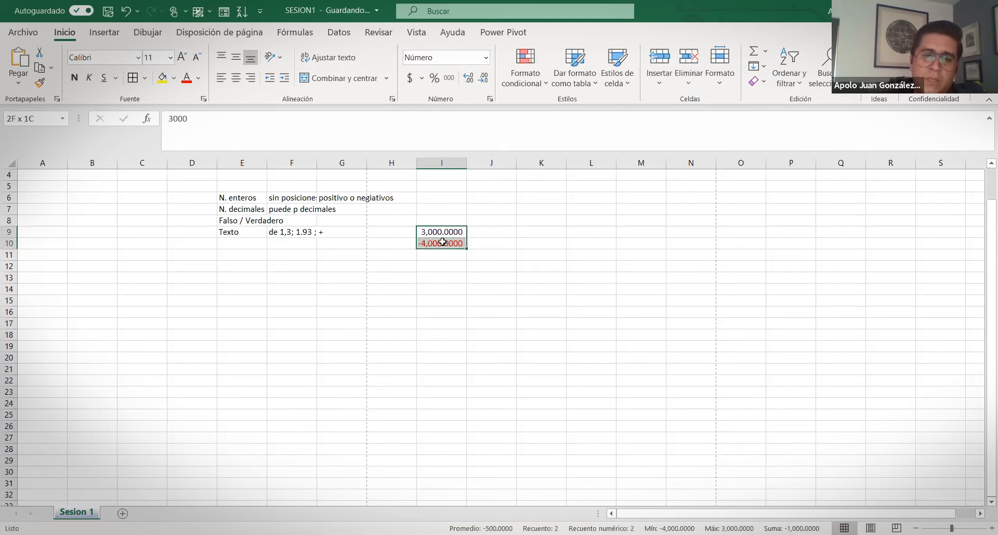
left_click(441, 243)
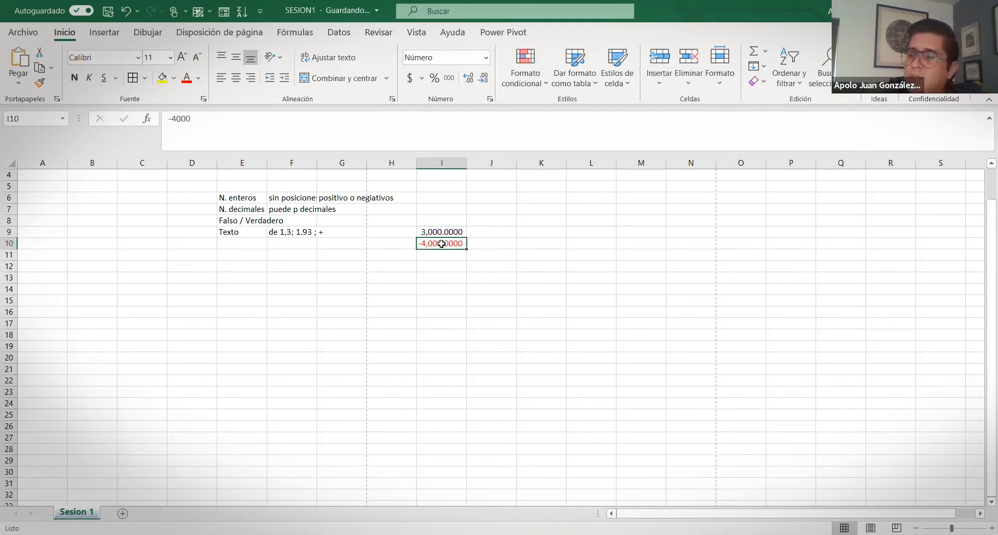
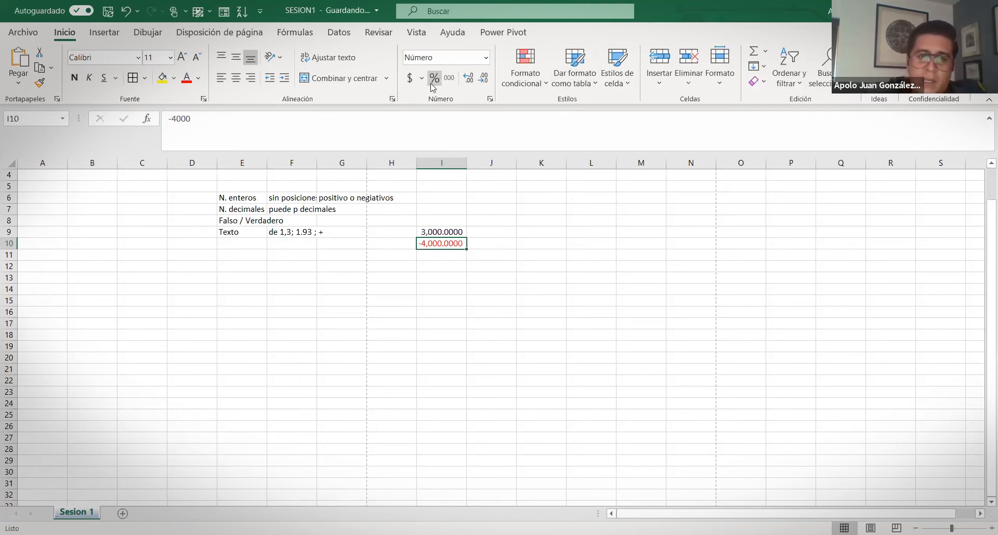
Replace J9's 0.056 with 10 and put 5 in K9
left_click(507, 233)
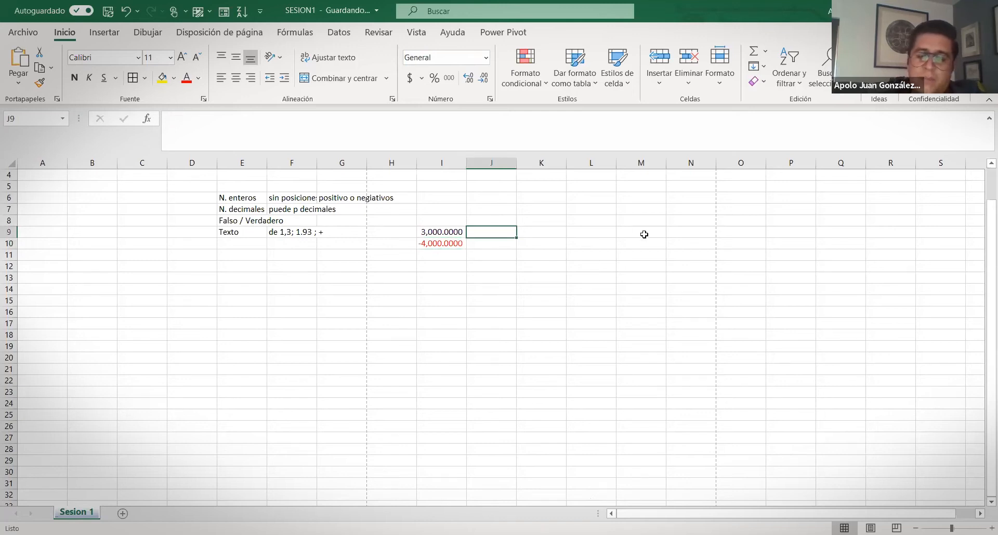
type(".")
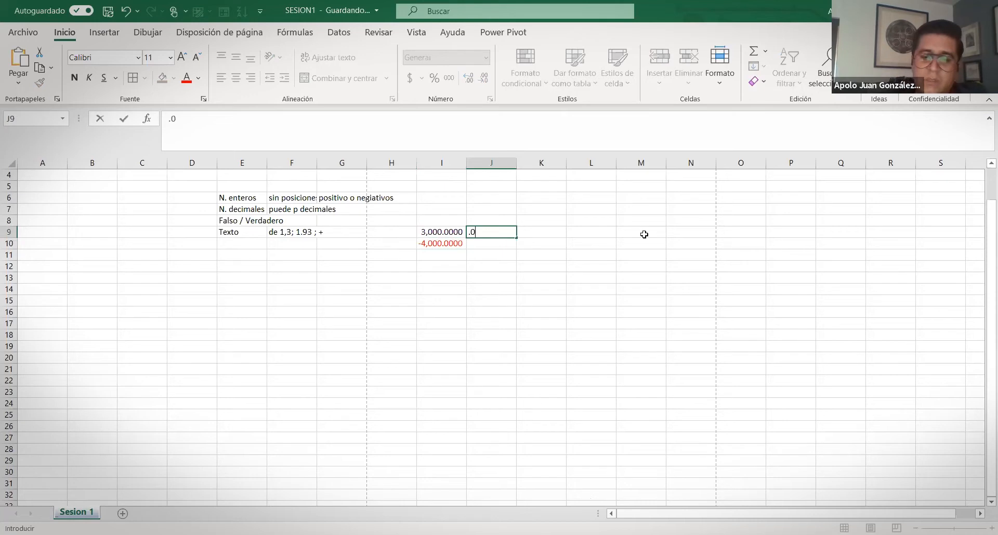
key("Return")
key("Up")
key("Up")
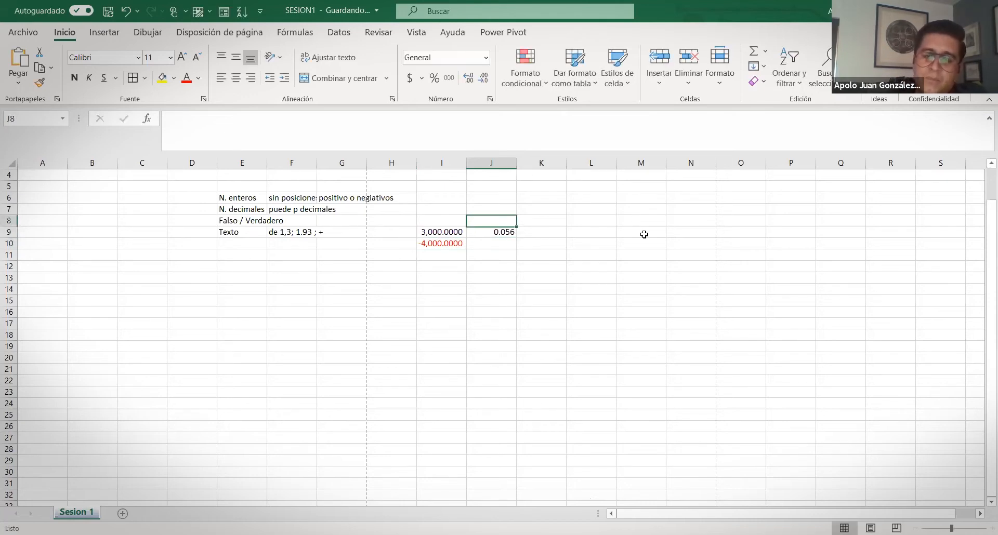
key("Down")
key("Delete")
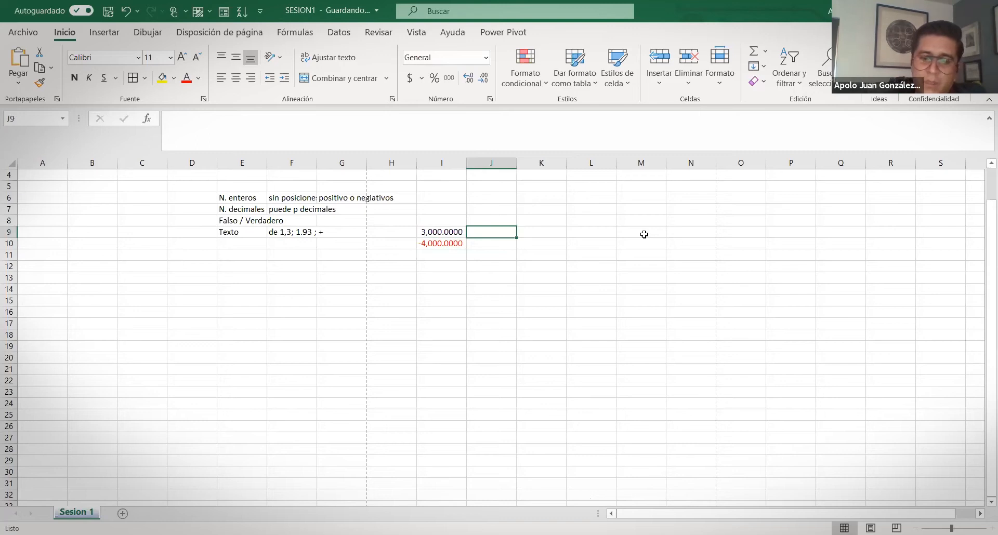
type("10")
key("Tab")
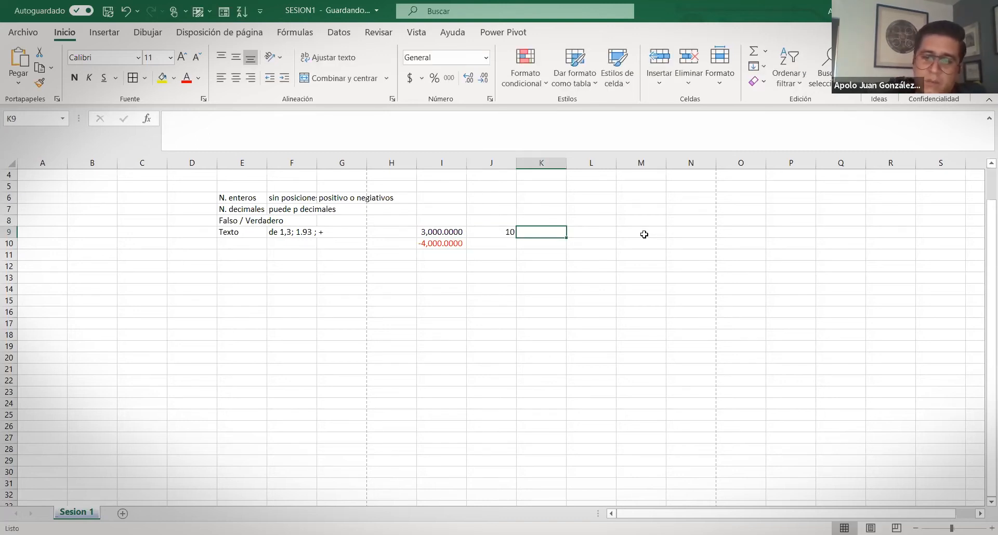
type("9")
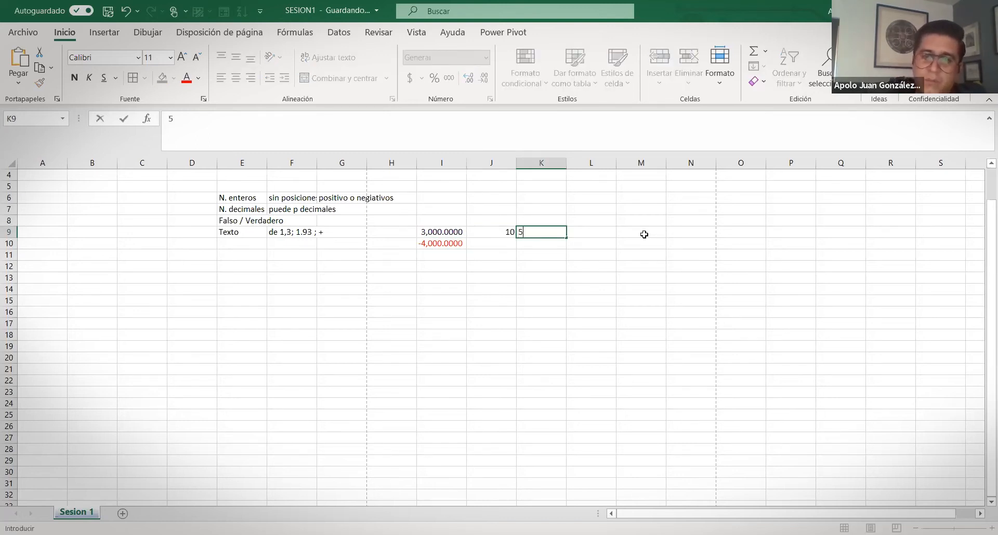
key("Tab")
key("Left")
key("Left")
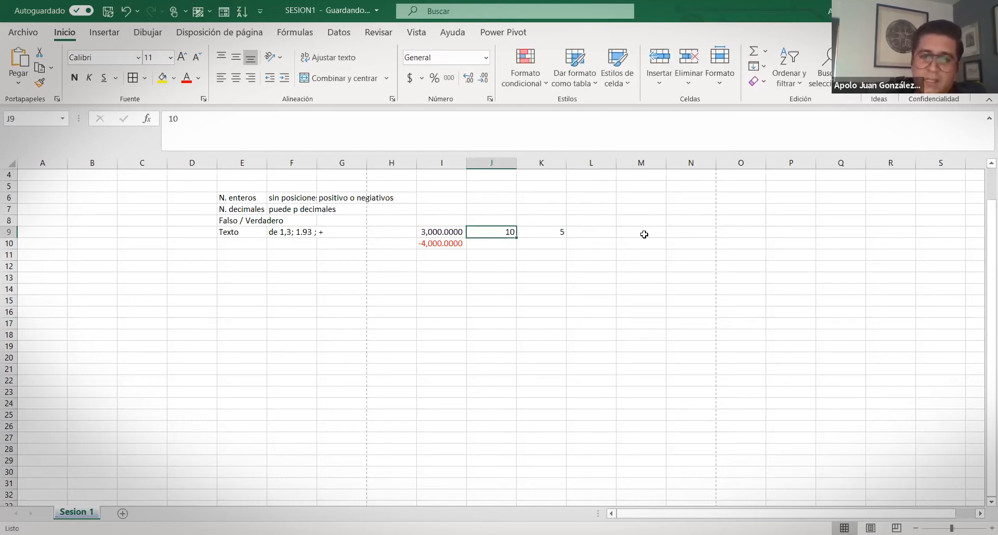
key("Right")
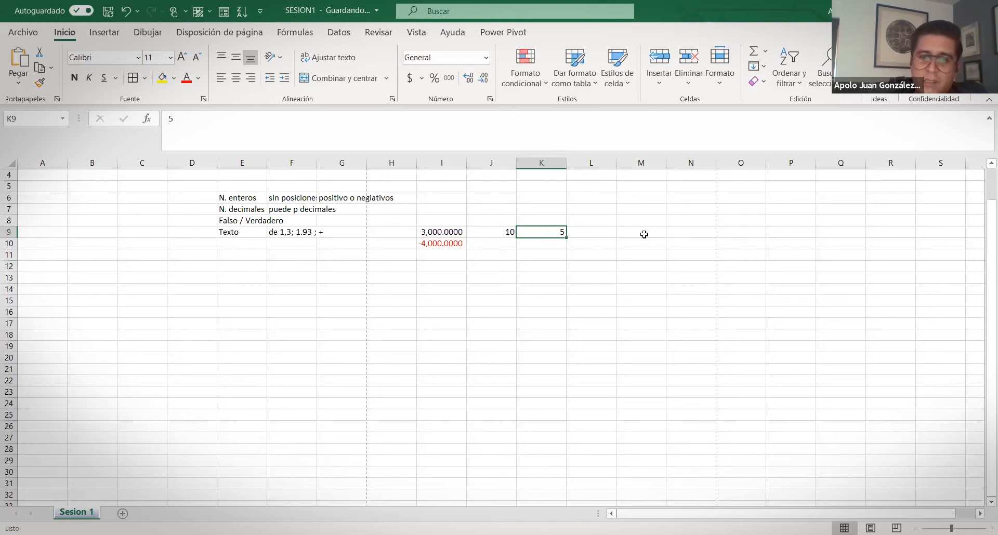
Enter the formula =K9/J9 in L9 so it returns 0.5
key("Right")
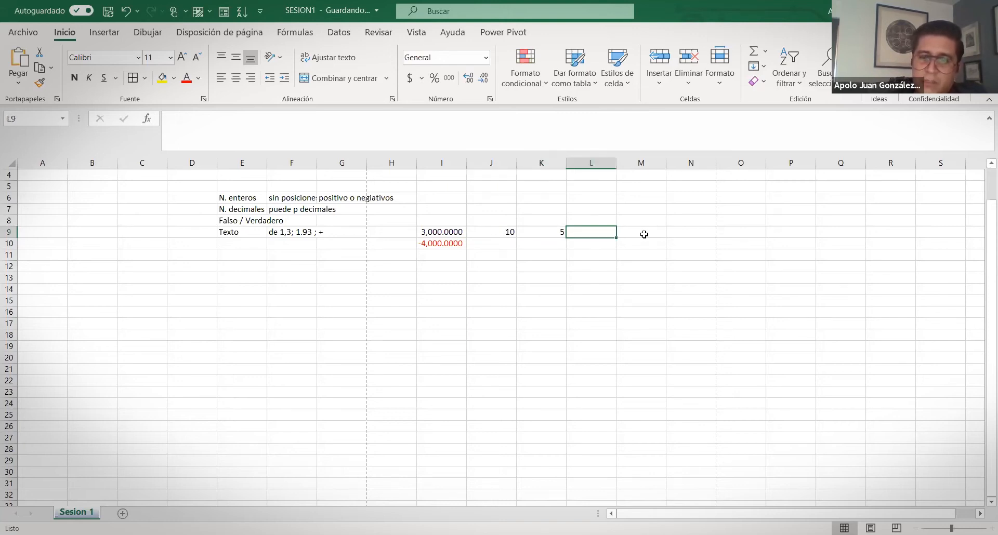
type("=")
key("Left")
type("/")
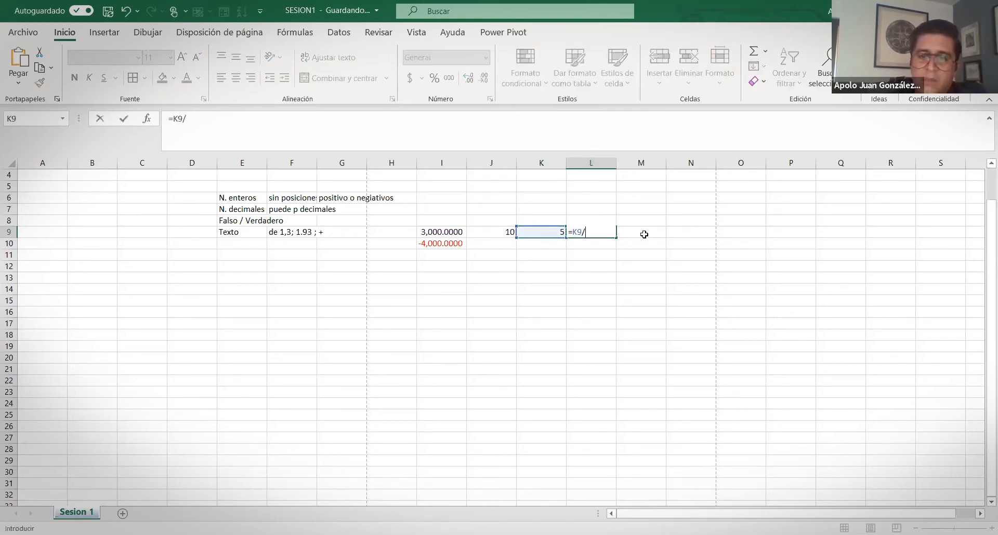
key("Left")
key("Return")
key("Up")
type("=")
key("Left")
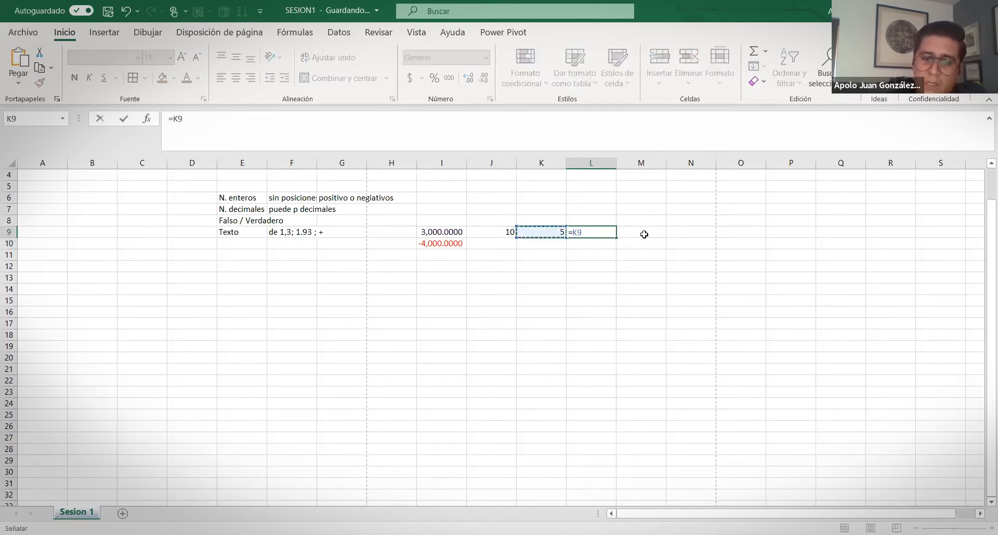
type("/")
key("Left")
key("Left")
key("Return")
key("Up")
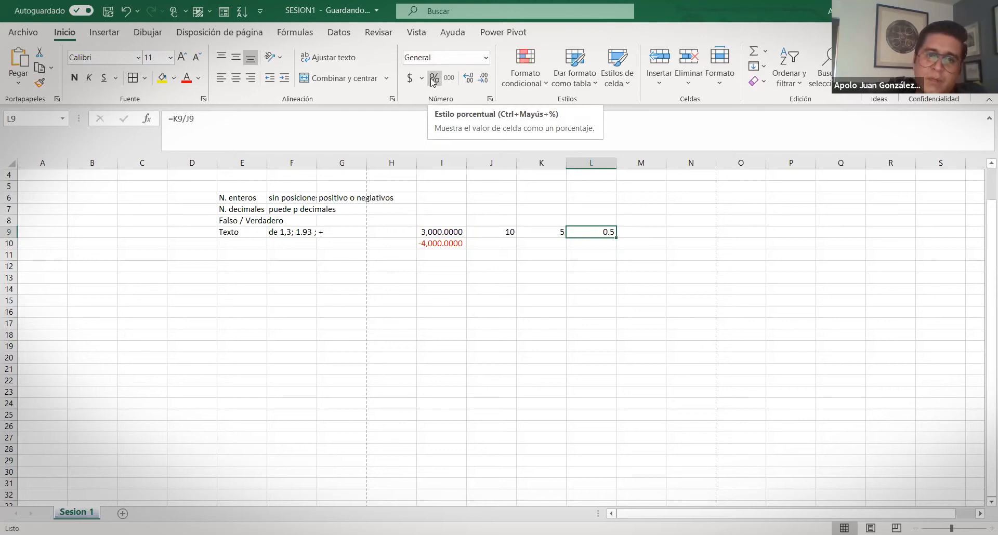
Apply Estilo porcentual to L9 so it shows 50%, then recheck its =K9/J9 formula
left_click(433, 81)
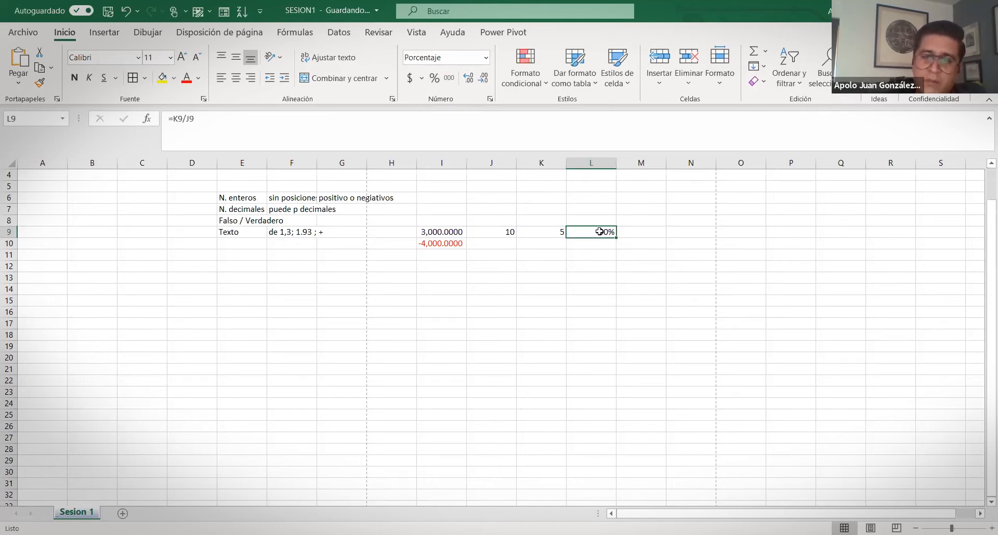
key("ctrl+z")
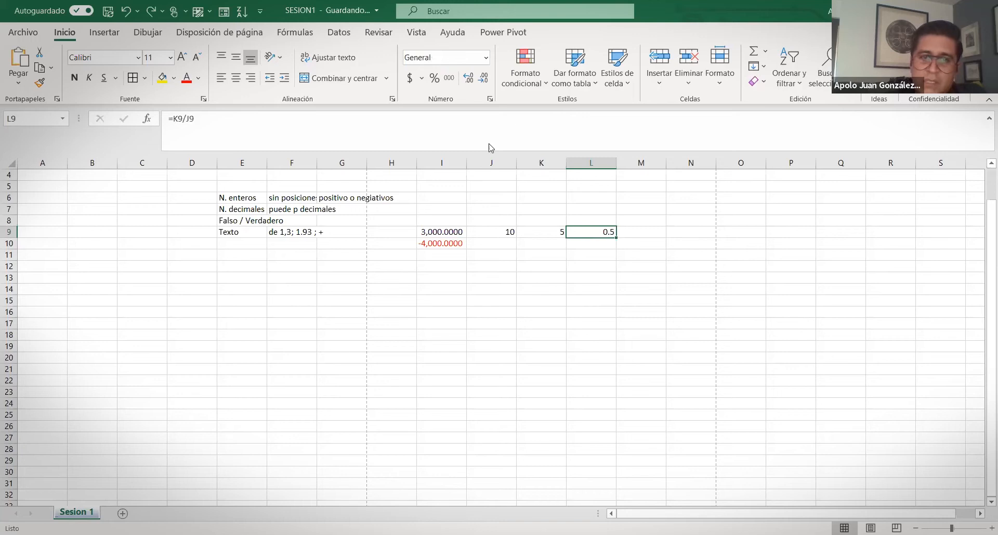
left_click(434, 78)
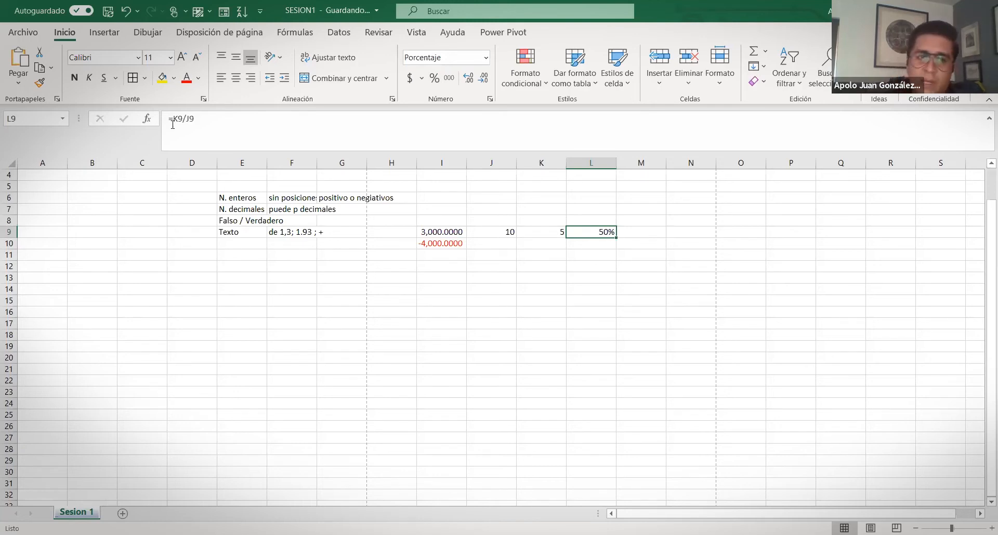
left_click(257, 128)
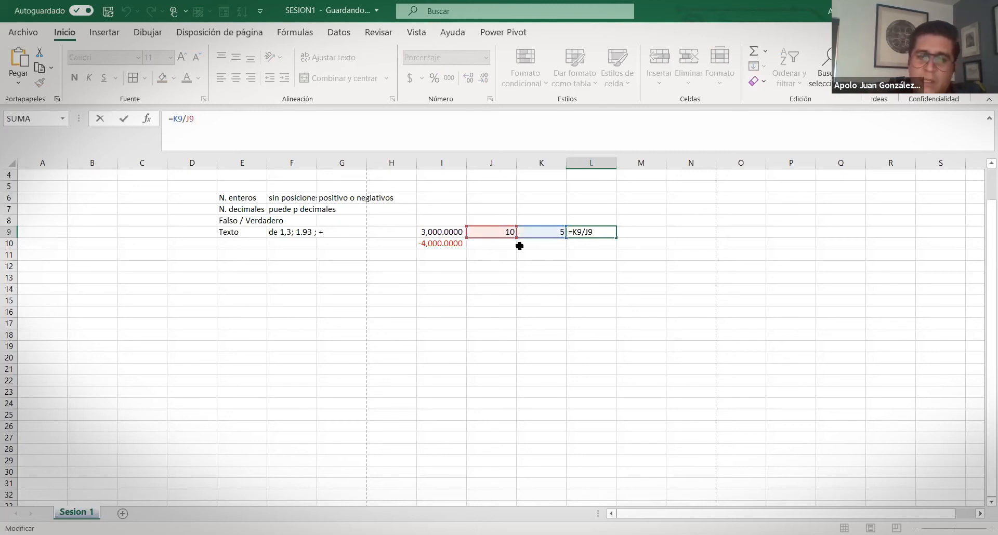
left_click(576, 287)
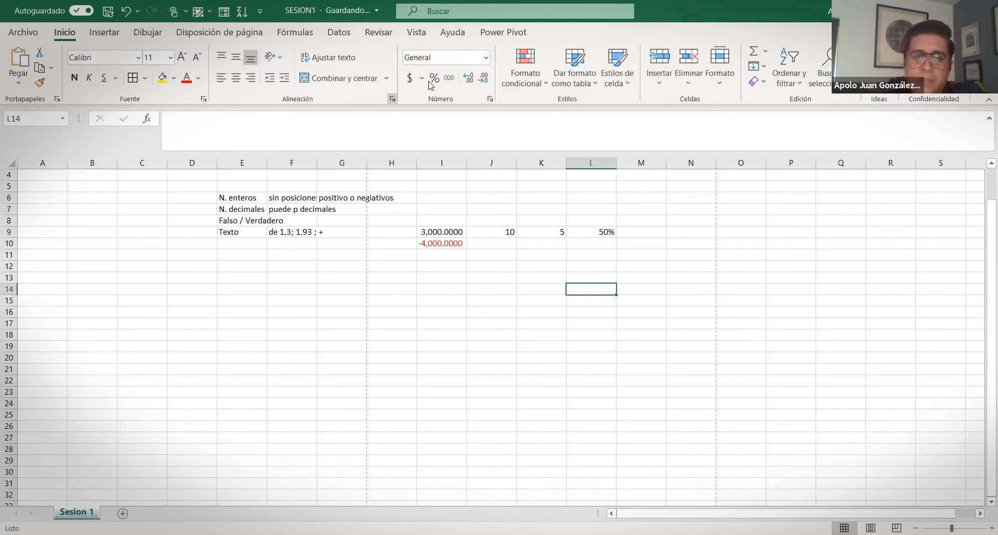
left_click(490, 102)
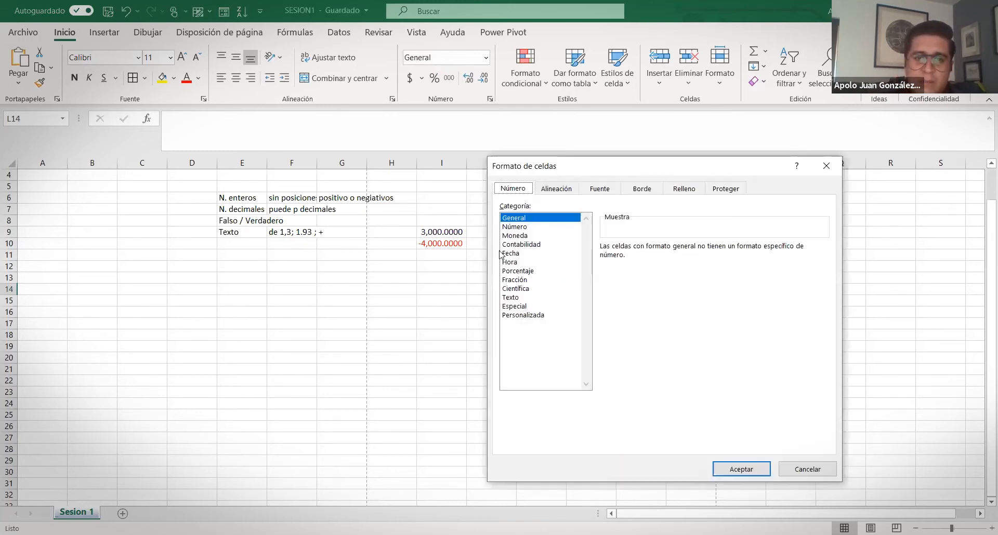
left_click(517, 280)
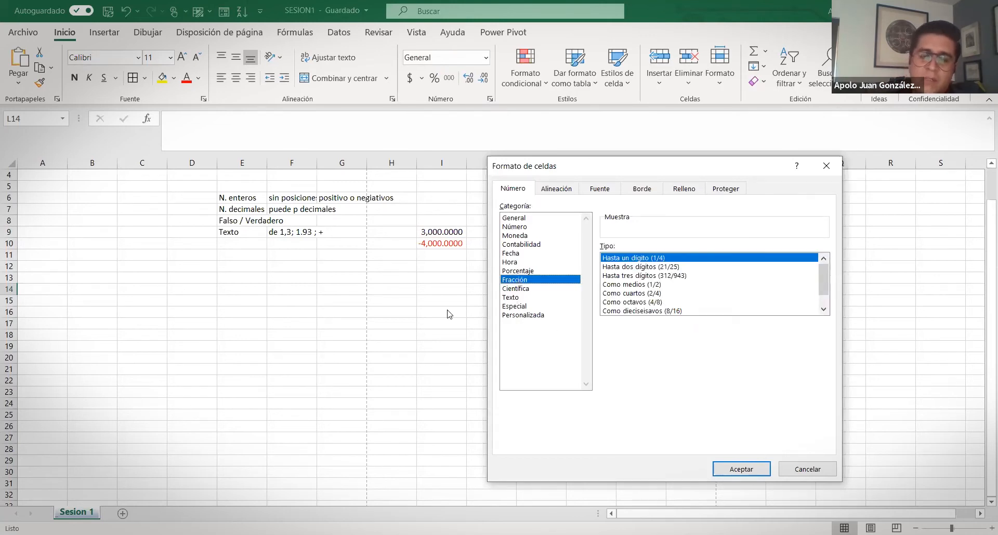
left_click(508, 245)
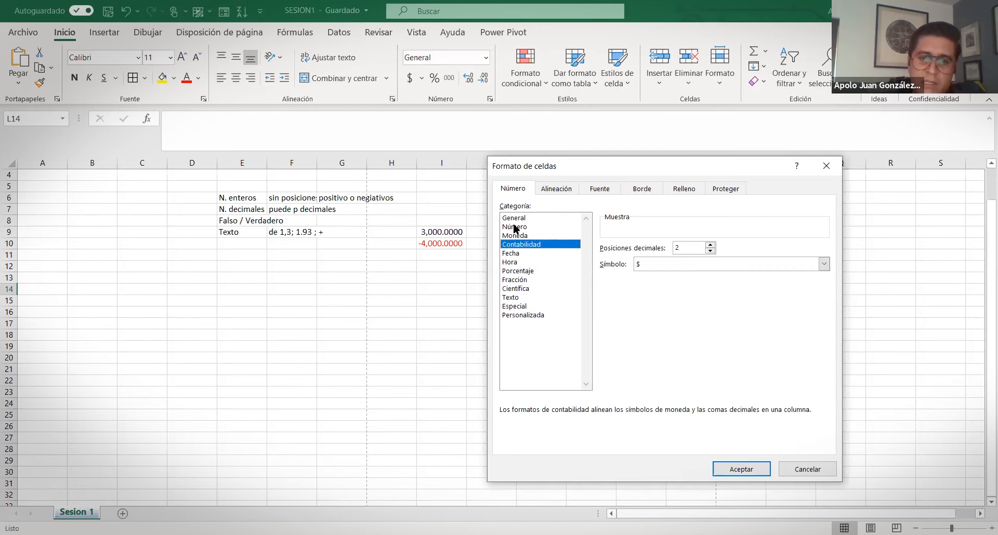
left_click(513, 227)
left_click(514, 245)
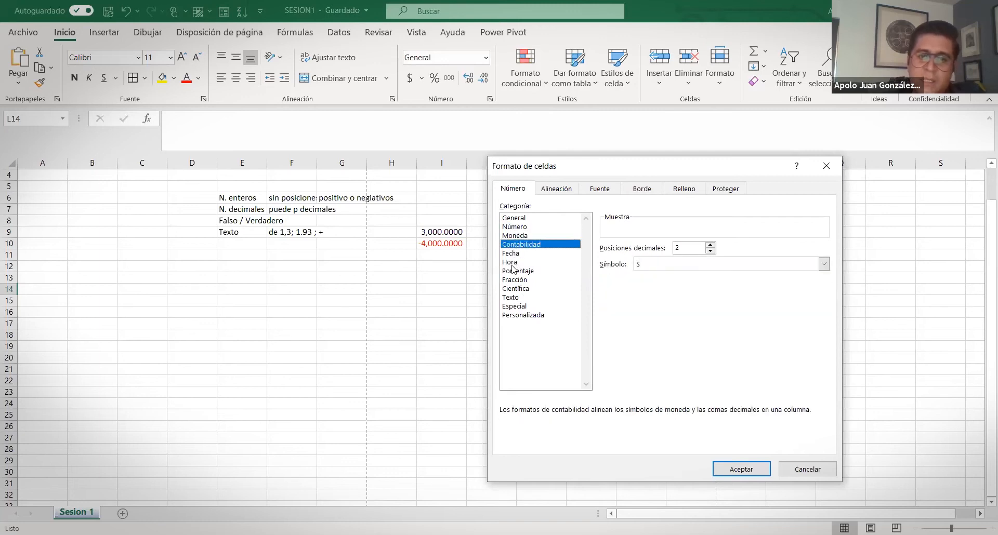
left_click(515, 271)
left_click(515, 289)
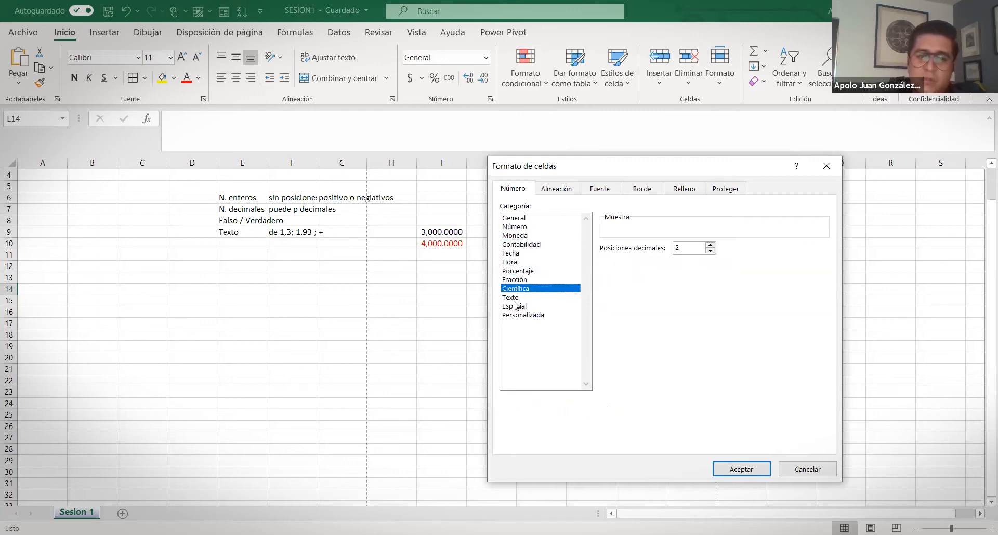
left_click(522, 253)
left_click(520, 245)
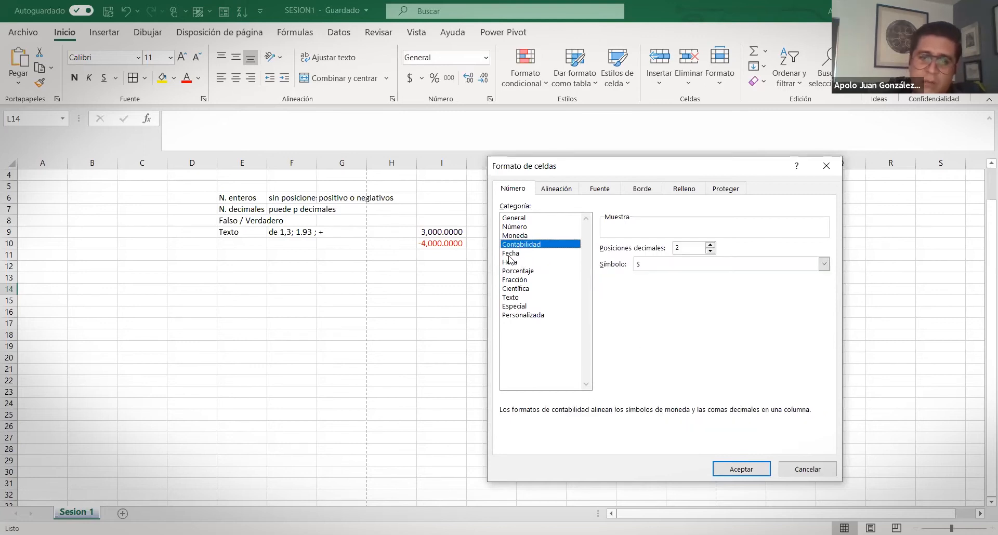
left_click(510, 254)
left_click(509, 262)
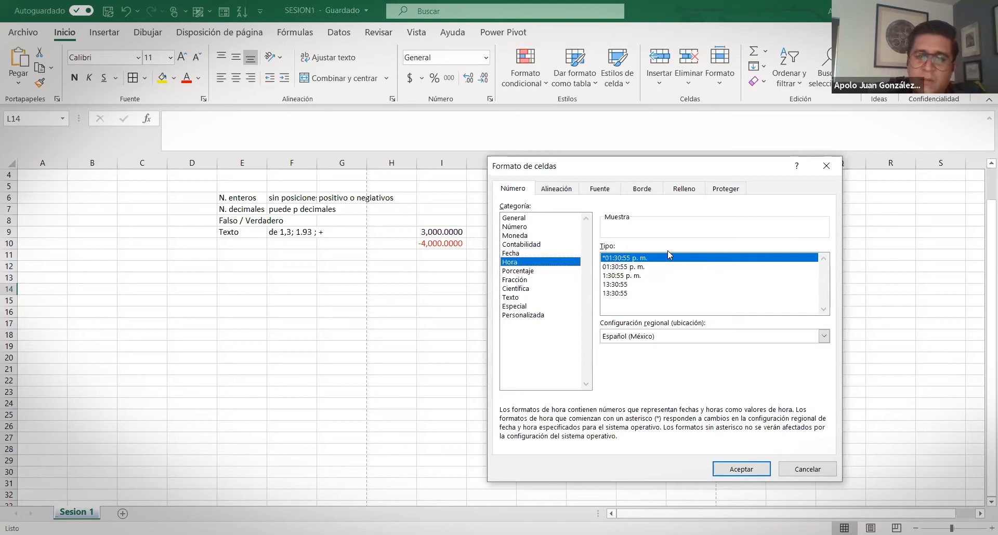
left_click(826, 166)
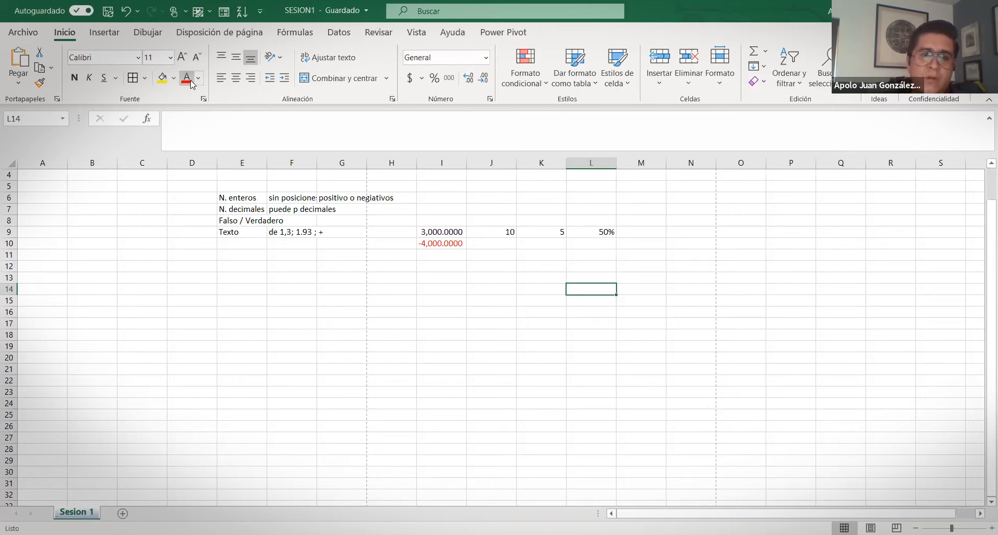
Review the example block E6:M11, then select E14 and bring up Formato condicional
left_click(442, 245)
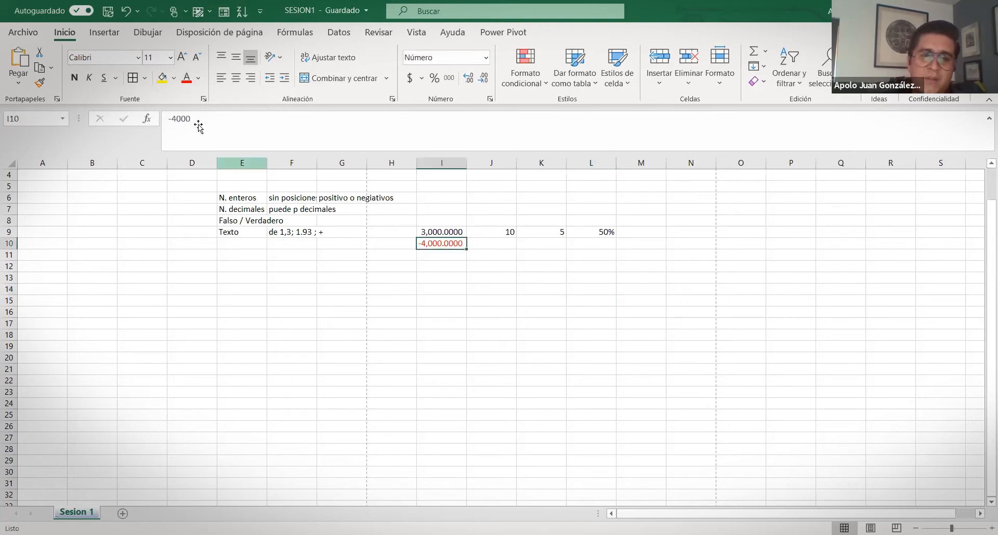
left_click(445, 231)
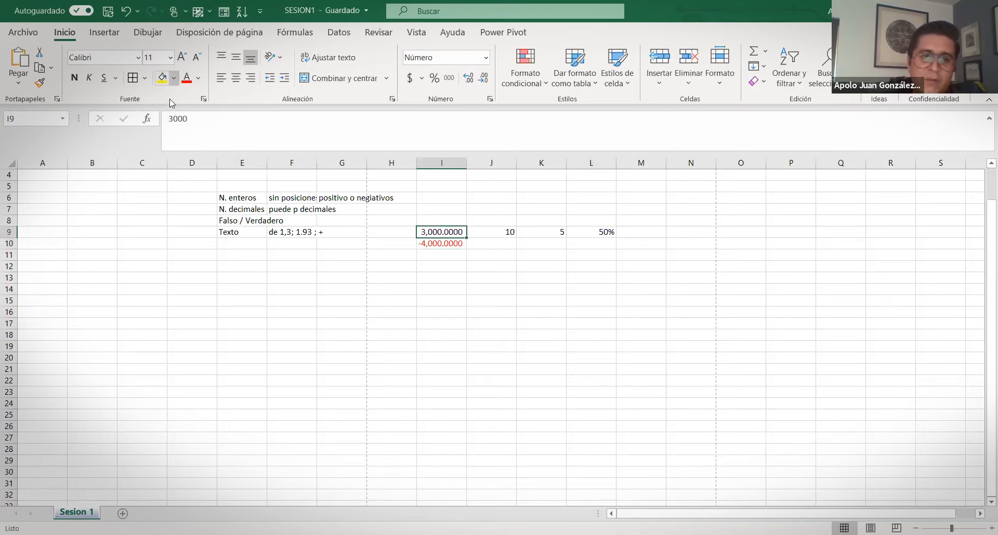
left_click(246, 198)
left_click(283, 232)
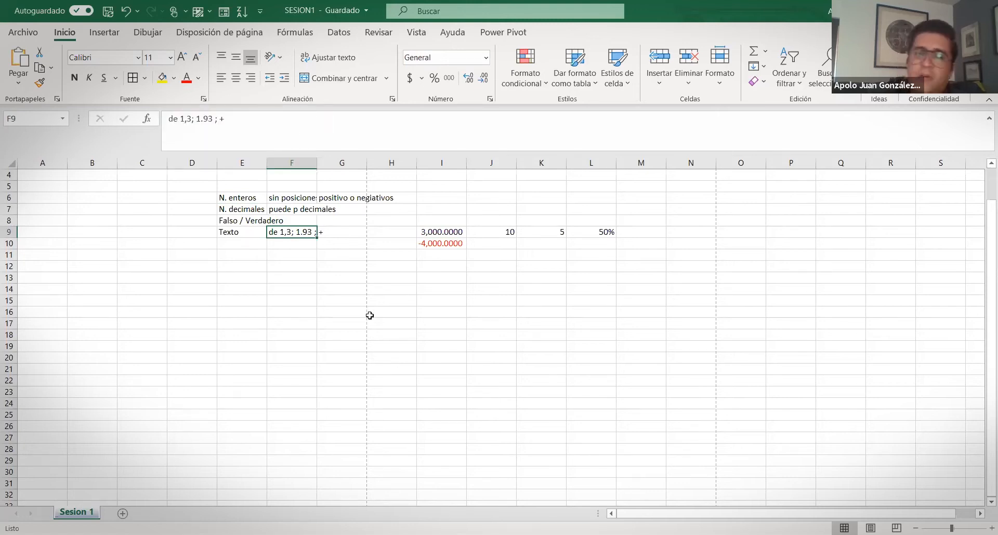
left_click_drag(229, 199, 630, 261)
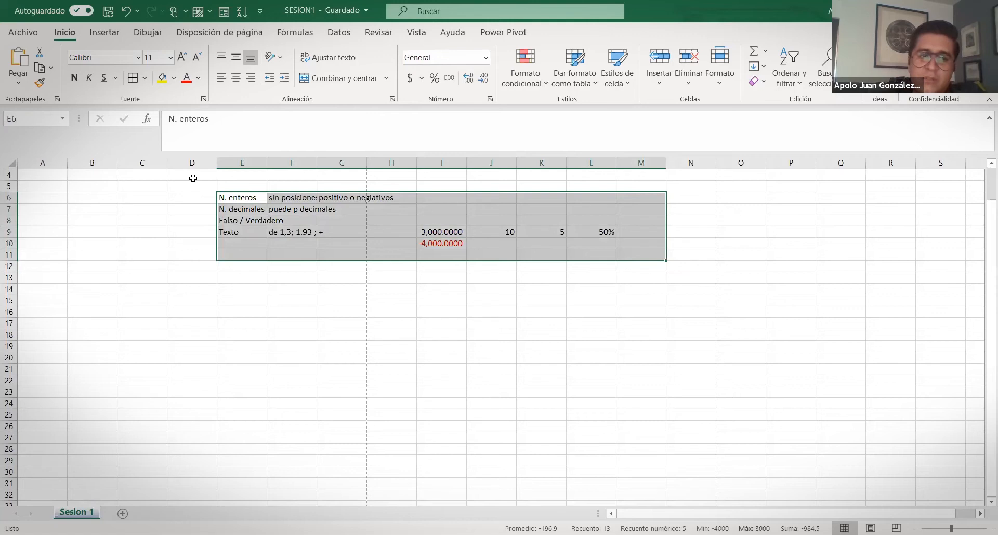
key("ctrl+shift+End")
scroll(419, 339, "right", 4)
scroll(419, 341, "up", 5)
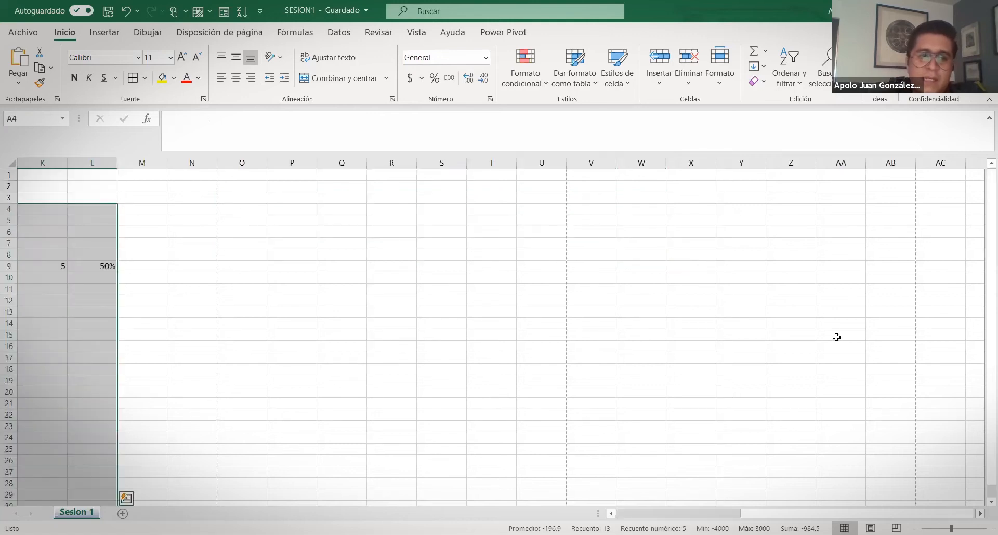
left_click_drag(757, 513, 632, 513)
left_click(263, 321)
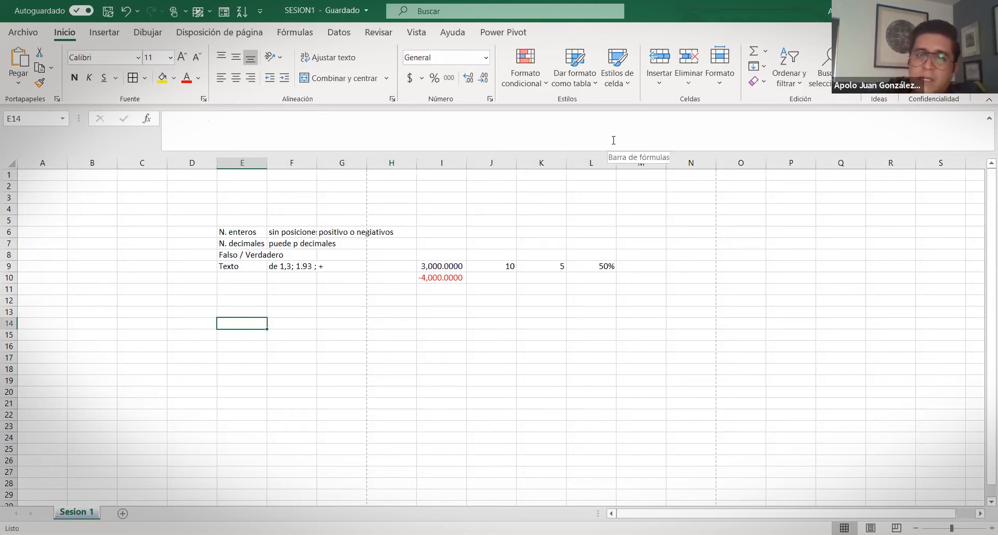
left_click(543, 83)
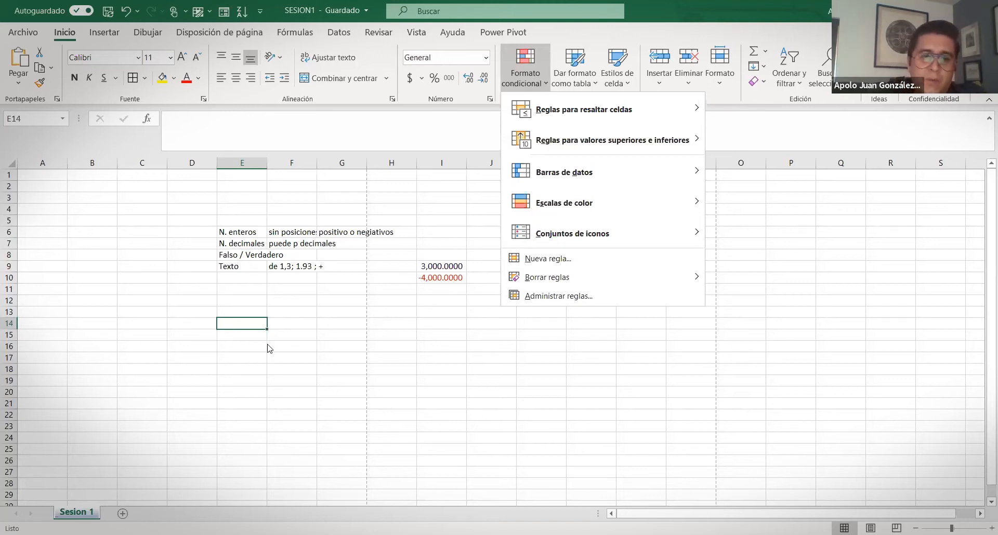
Fill E14:E24 with the series 1 to 11 using Serie de relleno
left_click(243, 321)
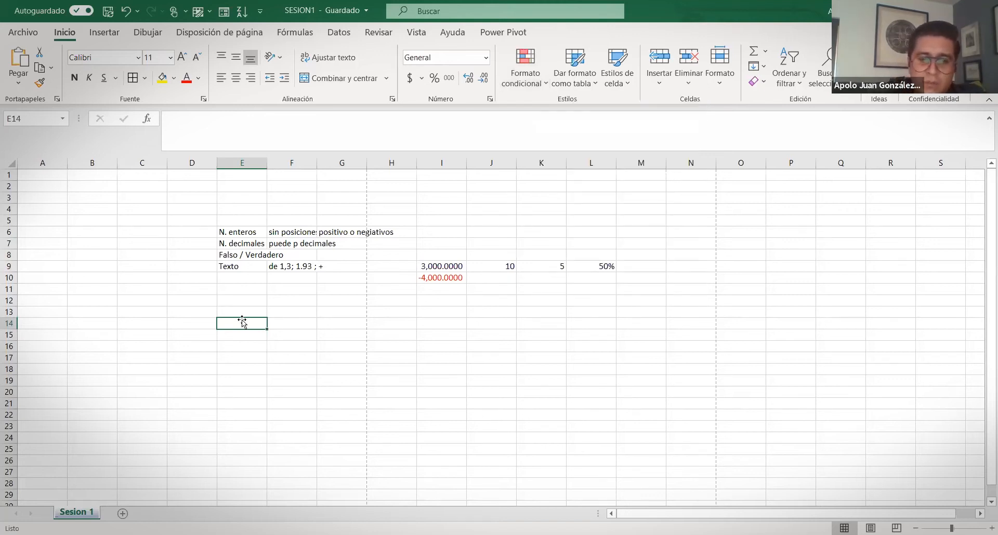
type("1")
left_click(242, 320)
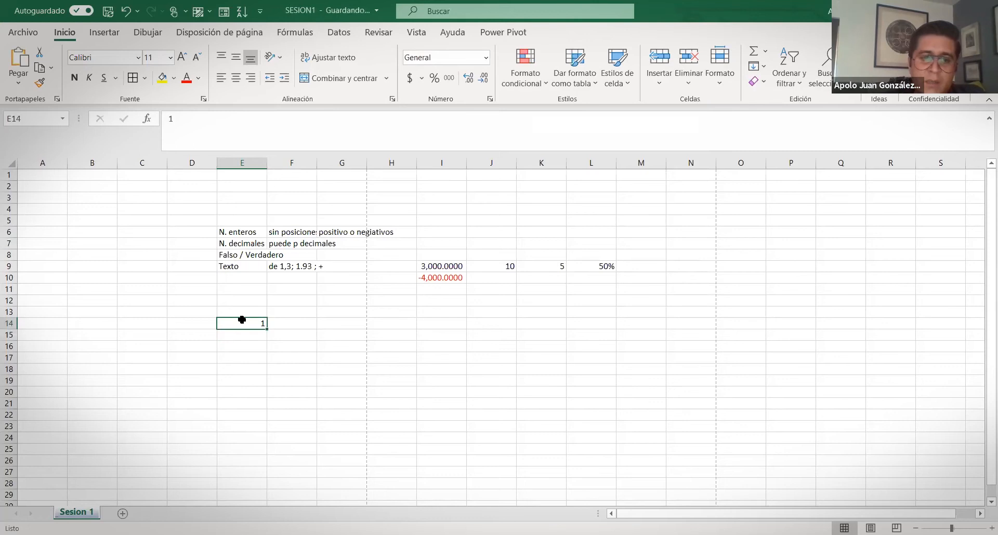
left_click_drag(267, 328, 267, 443)
scroll(267, 391, "down", 2)
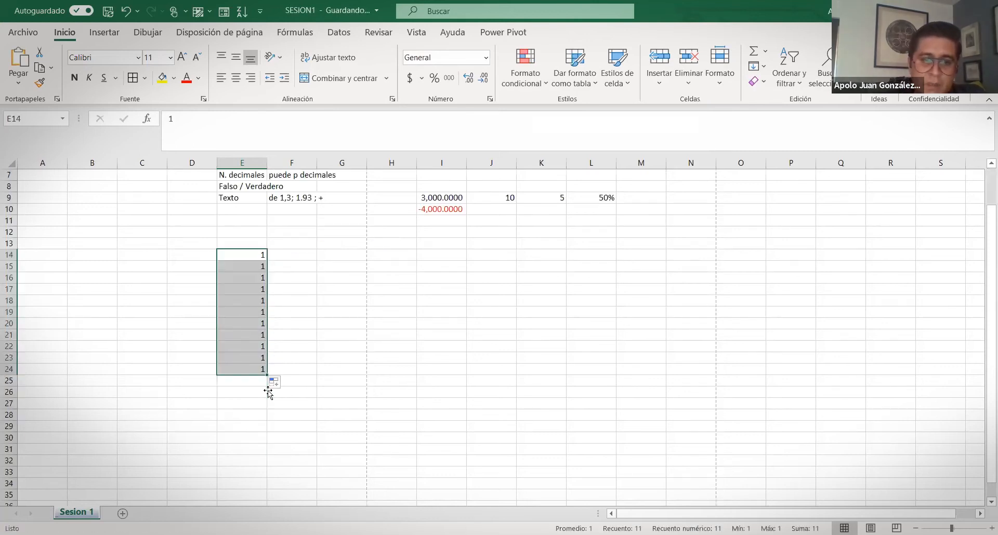
left_click(278, 385)
left_click(255, 416)
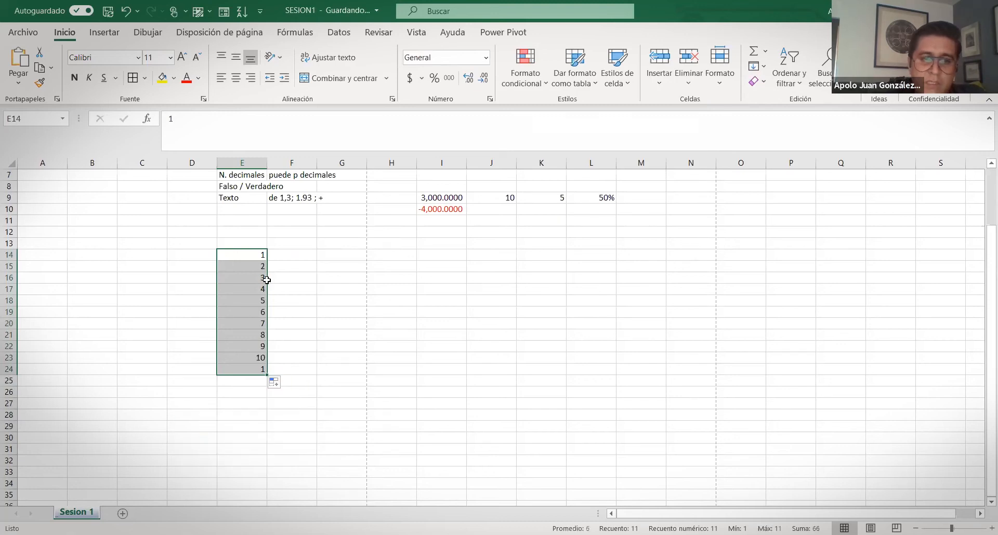
Select E14:E24 and bring up Formato condicional > Reglas para resaltar celdas
left_click(292, 261)
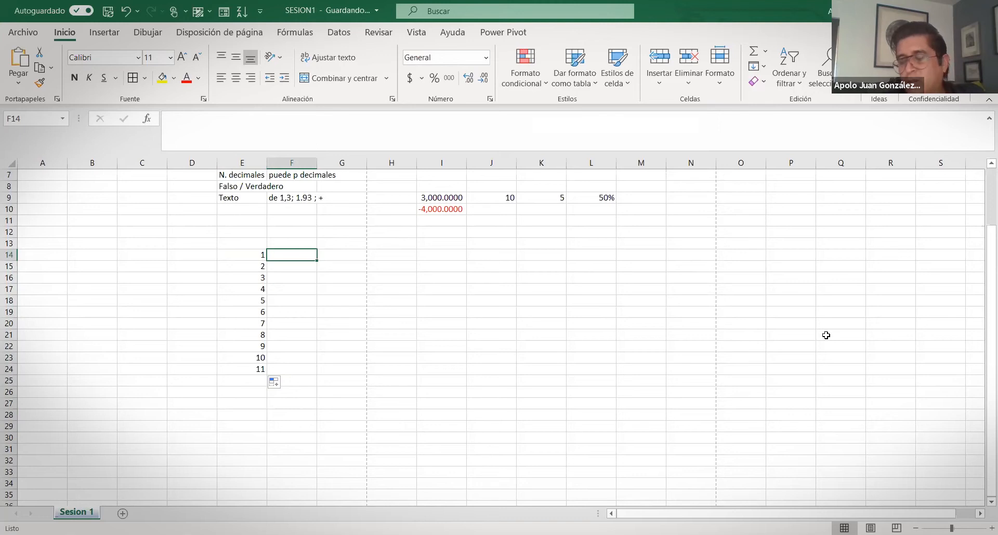
left_click(250, 256)
left_click_drag(252, 278, 255, 371)
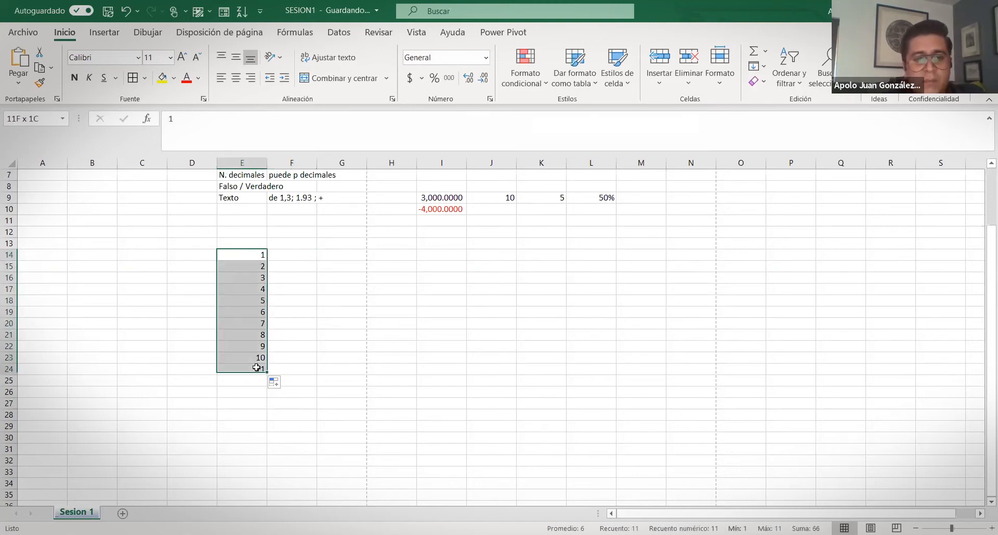
left_click(541, 83)
mouse_move(571, 110)
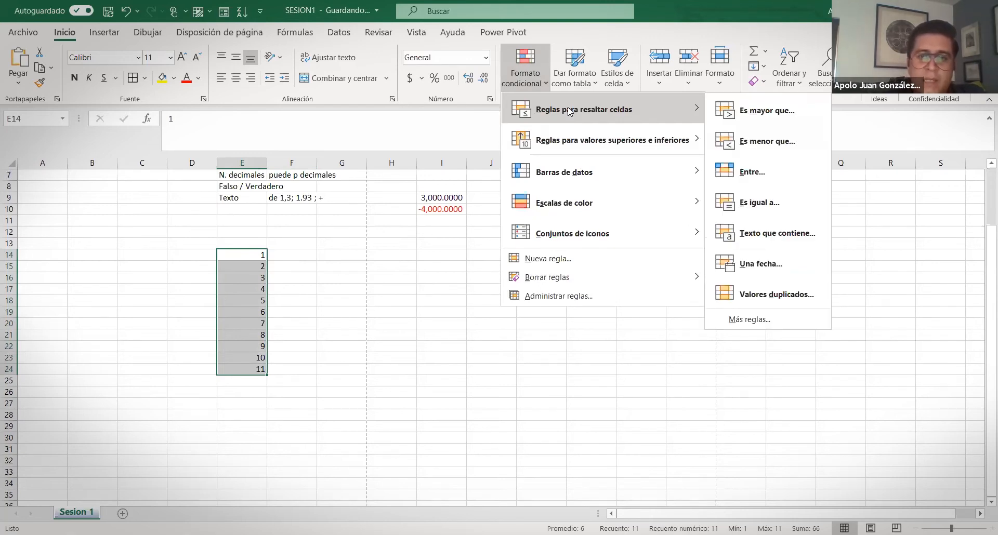
Start an Es mayor que rule with threshold 3 and choose Formato personalizado
left_click(786, 114)
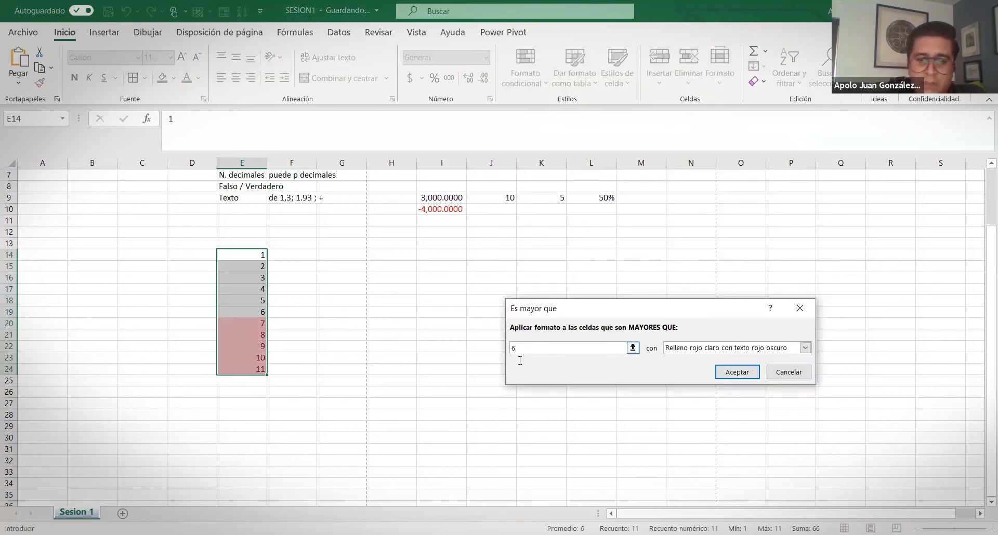
key("BackSpace")
type("3")
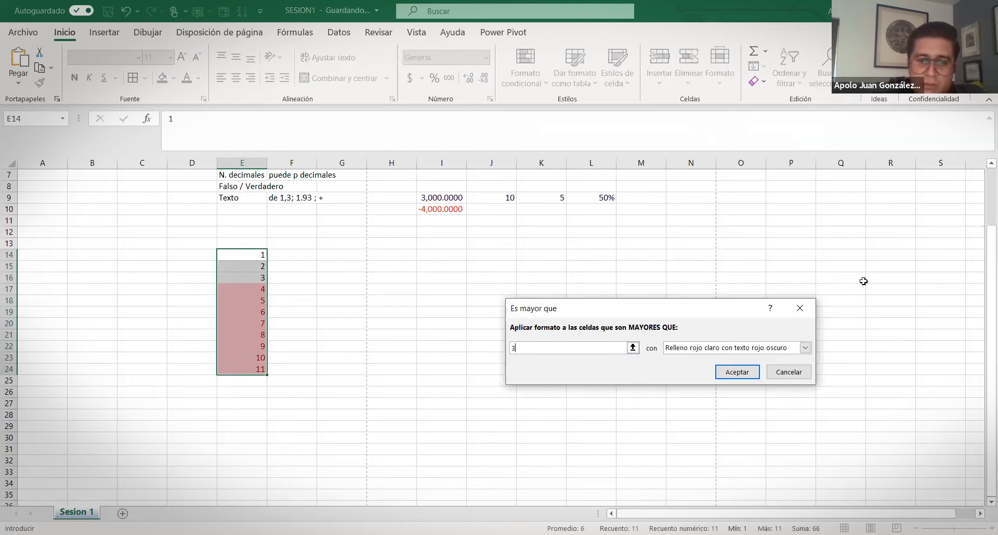
left_click(805, 348)
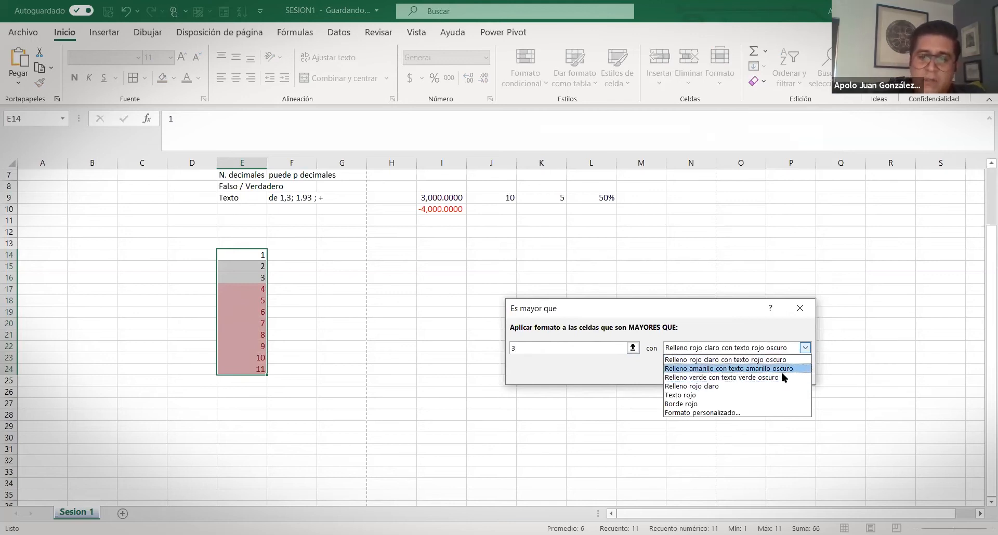
left_click(702, 413)
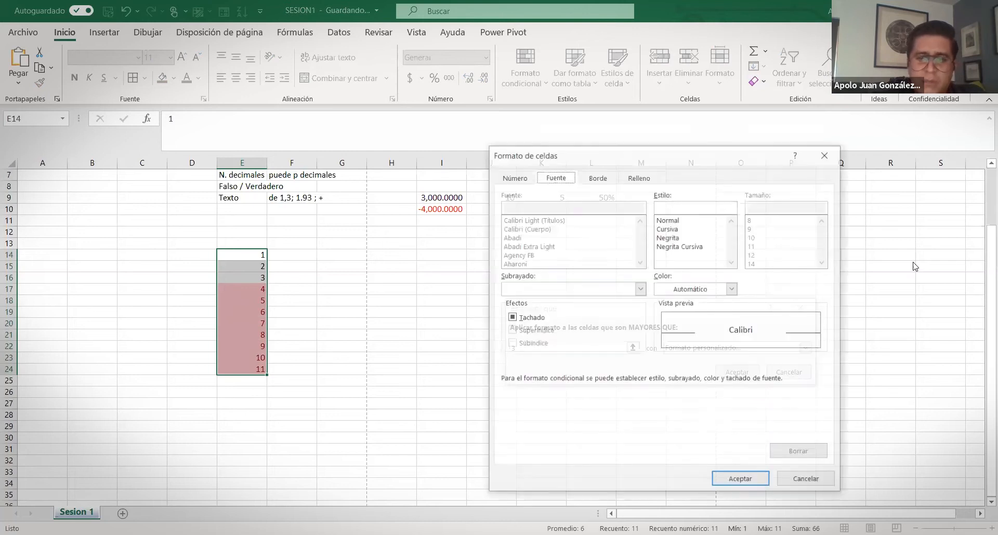
Set the custom format's fill to yellow and apply the rule, highlighting E17:E24
left_click(519, 178)
left_click(557, 177)
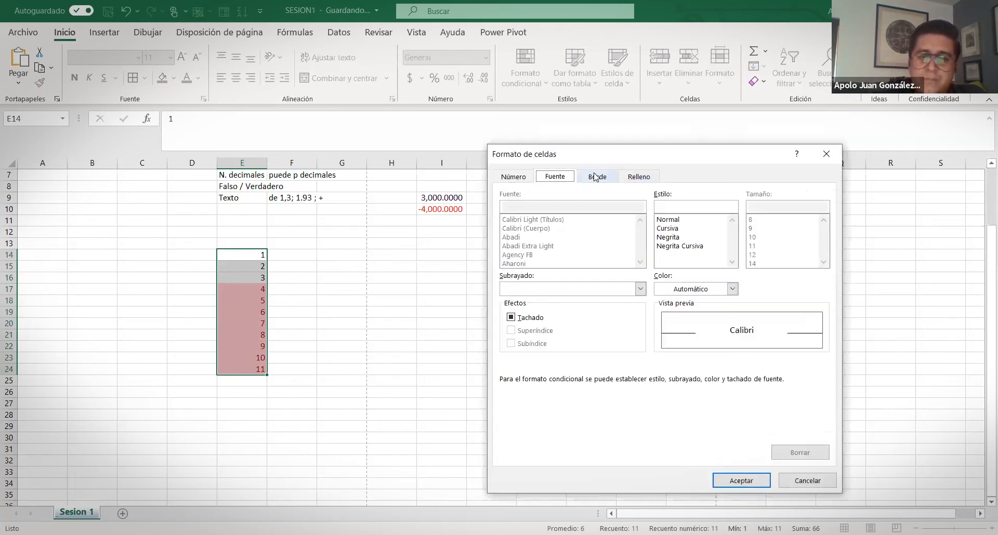
left_click(595, 177)
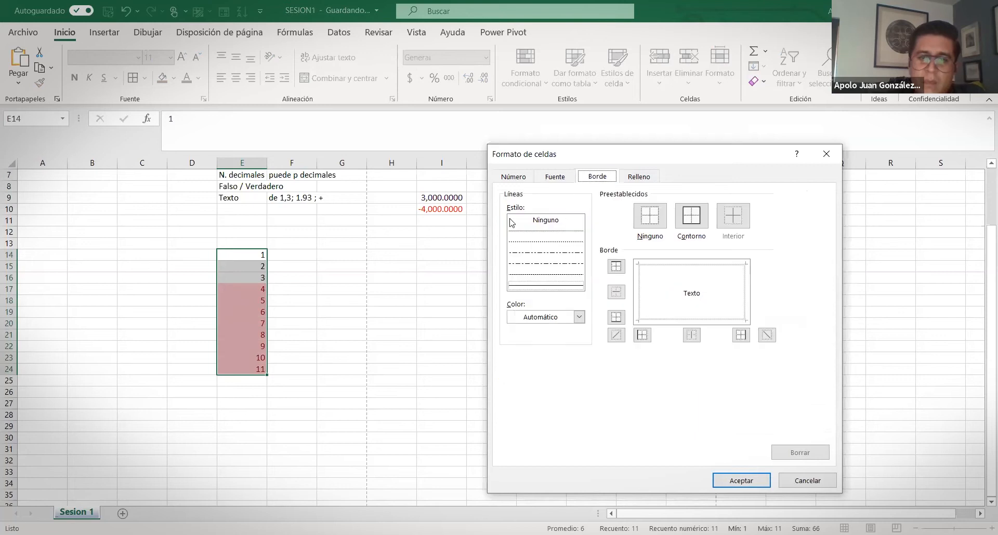
left_click(644, 177)
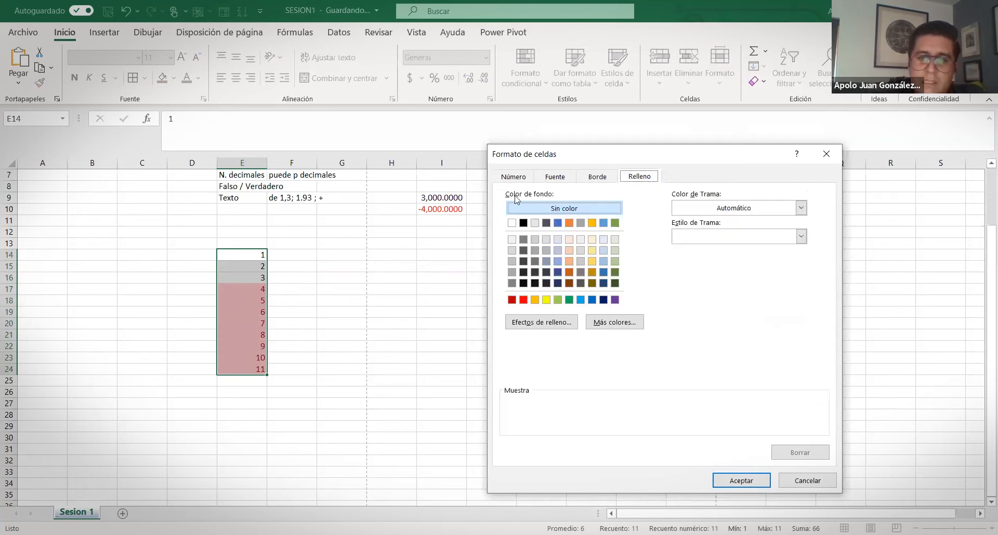
left_click(524, 300)
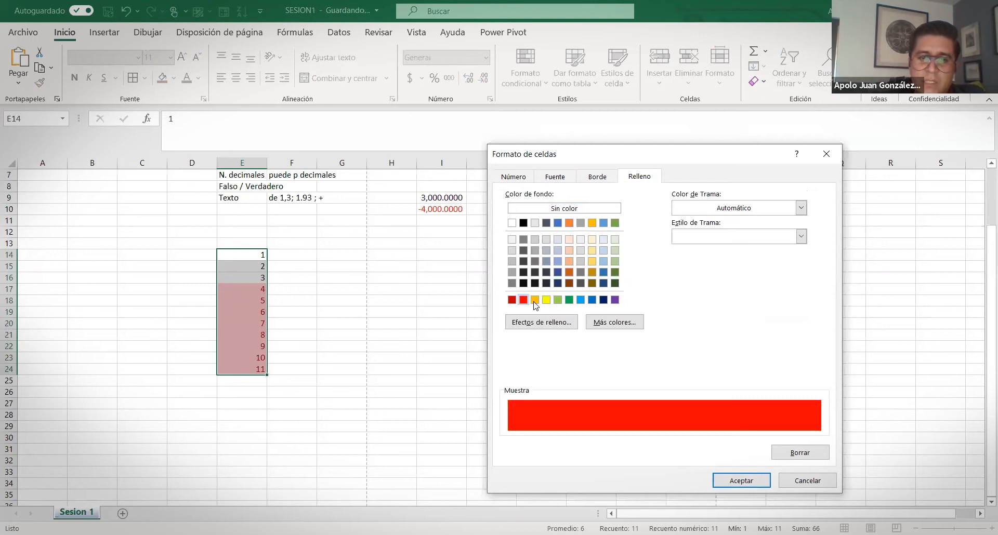
left_click(546, 300)
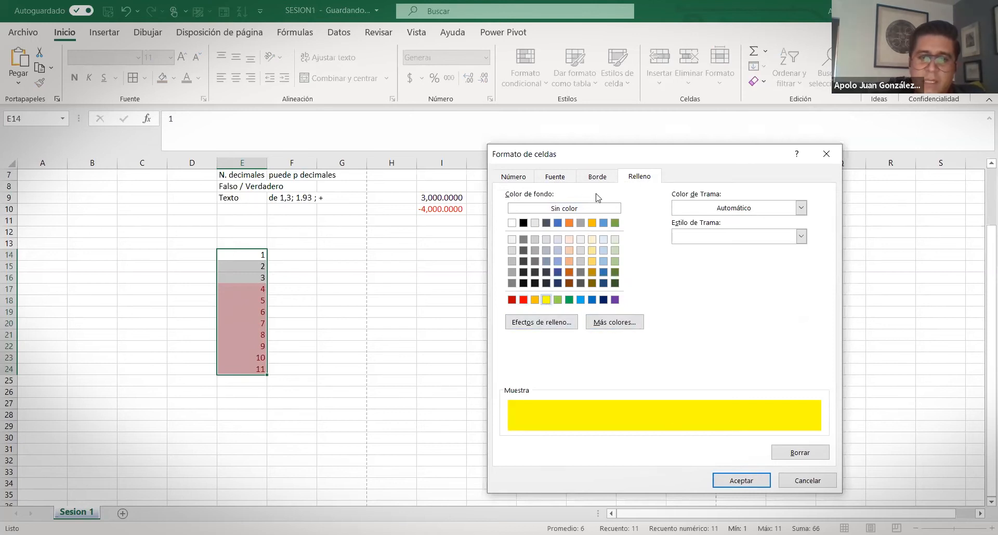
left_click(555, 178)
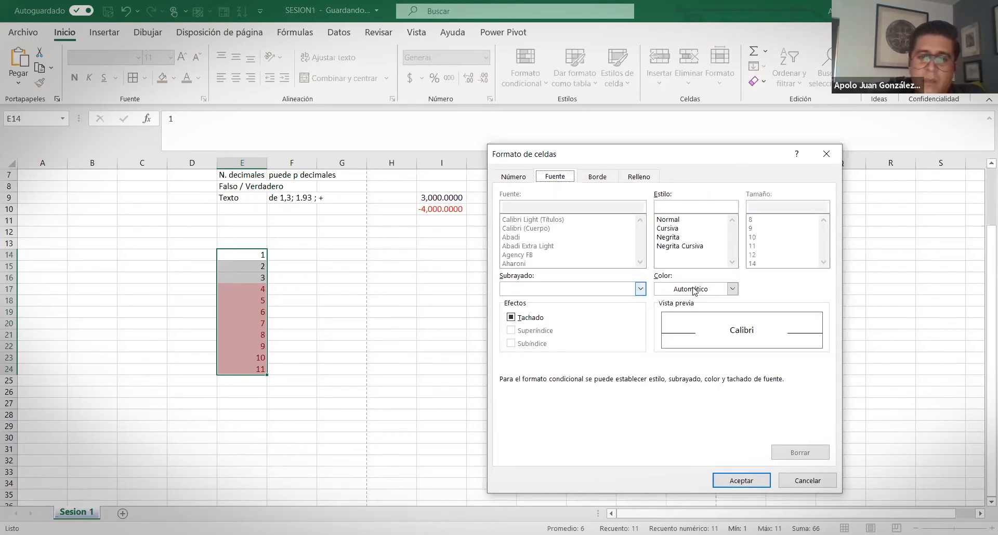
left_click(722, 290)
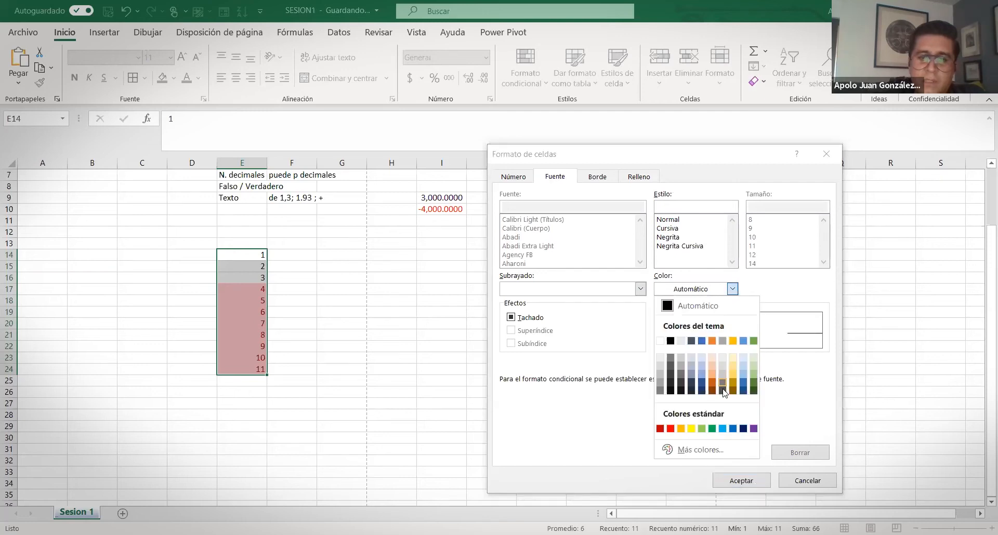
left_click(735, 477)
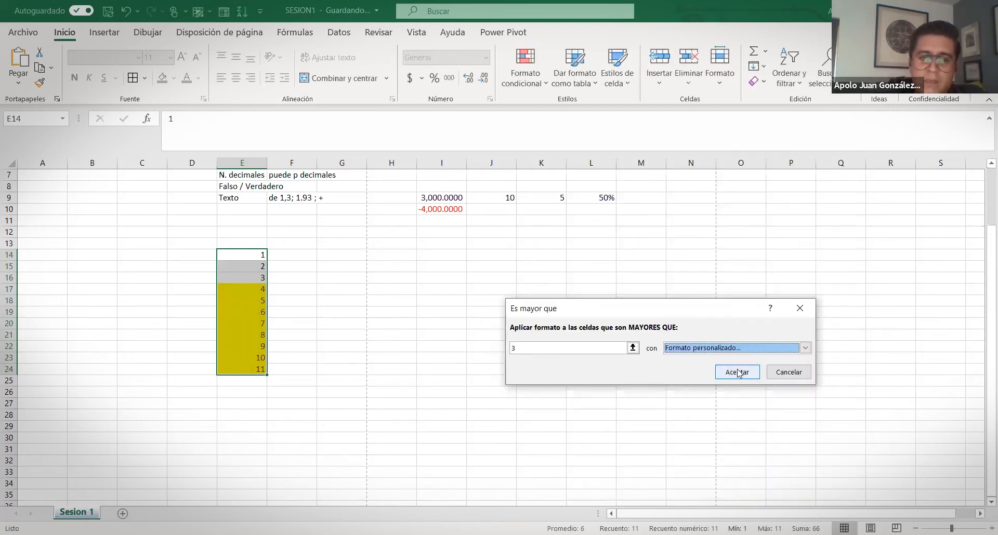
left_click(738, 372)
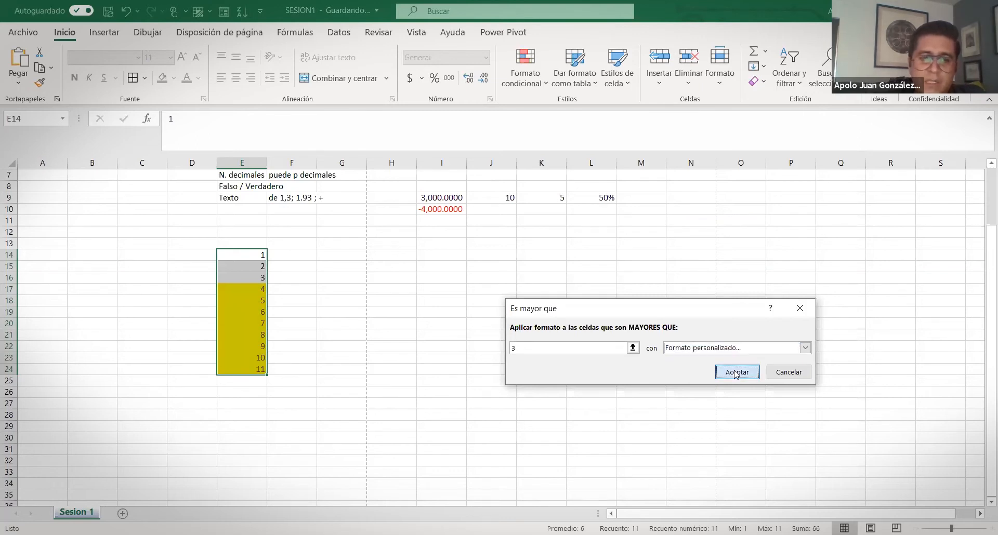
left_click(352, 344)
Undo the yellow highlight on E14:E24 and bring up Reglas para resaltar celdas again
left_click_drag(254, 289, 258, 369)
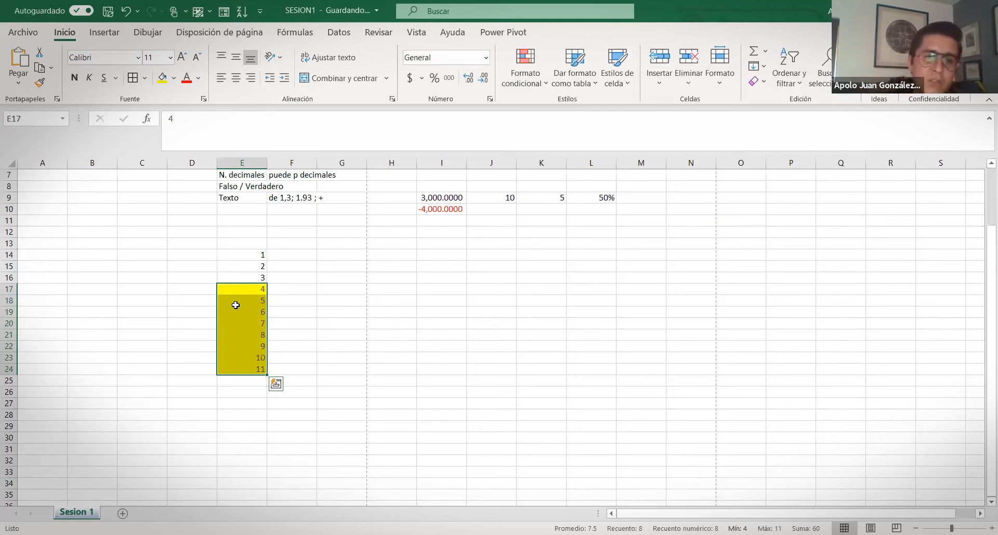
left_click_drag(233, 255, 232, 370)
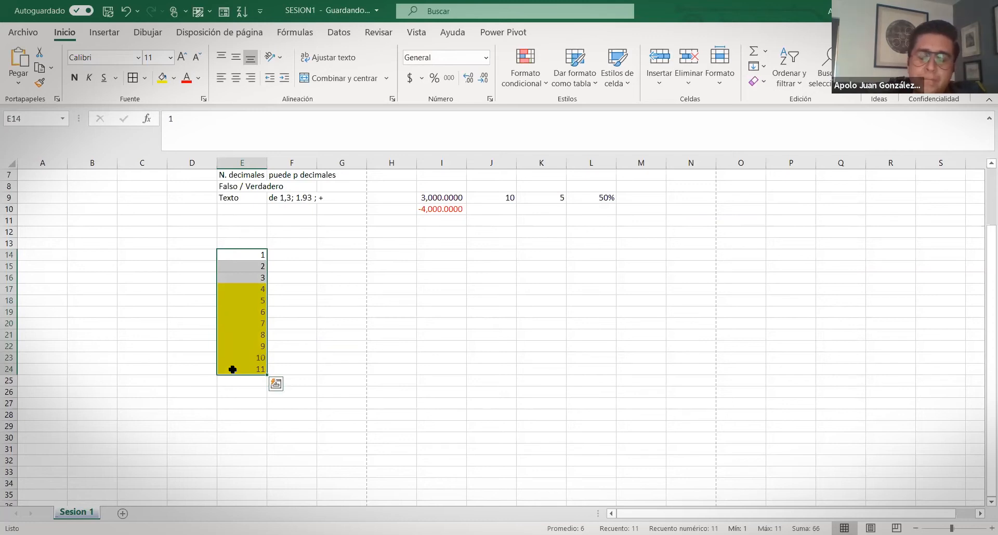
key("ctrl+z")
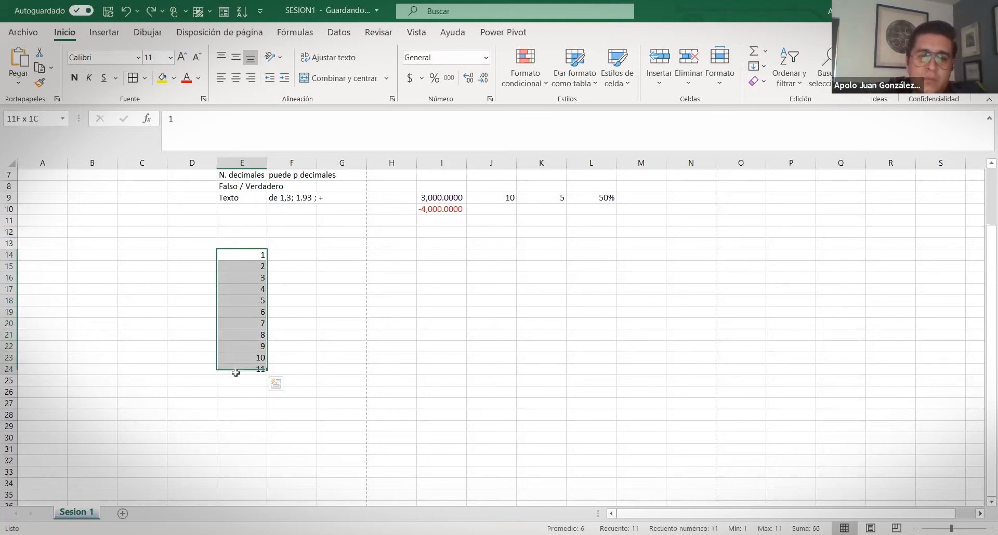
left_click(542, 92)
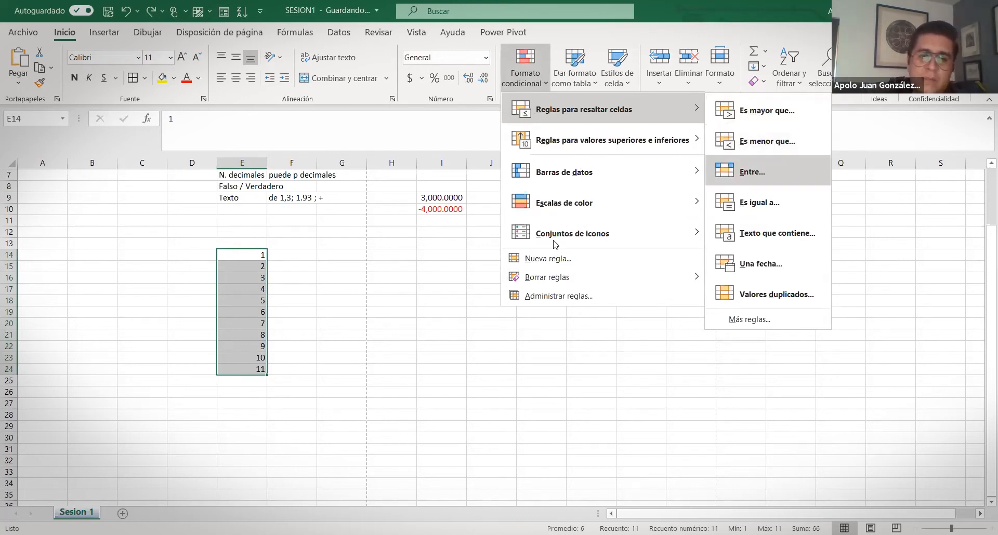
Add an Entre rule highlighting values between 3 and 6 in light red
left_click(762, 167)
left_click(528, 349)
key("BackSpace")
type("3")
left_click(624, 351)
key("BackSpace")
type("6")
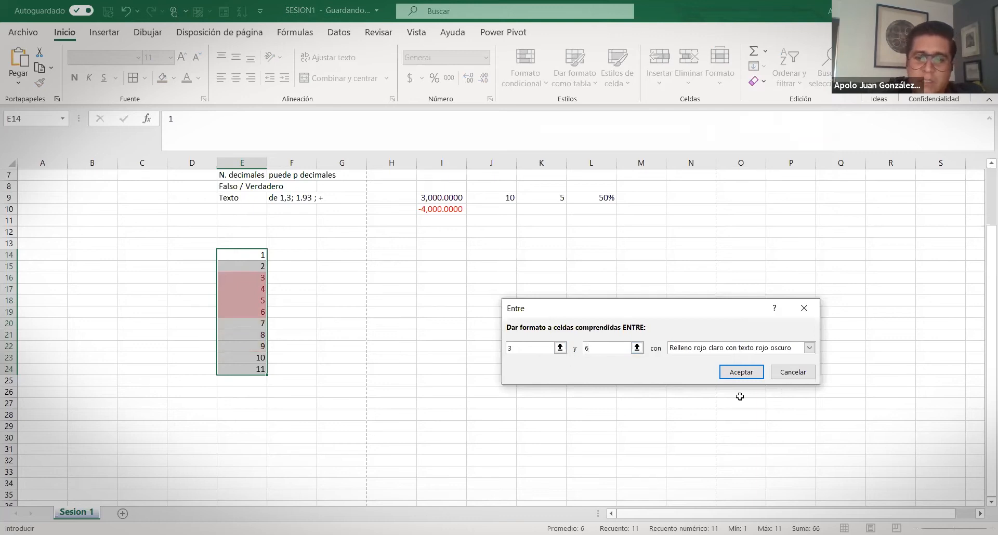
left_click(749, 378)
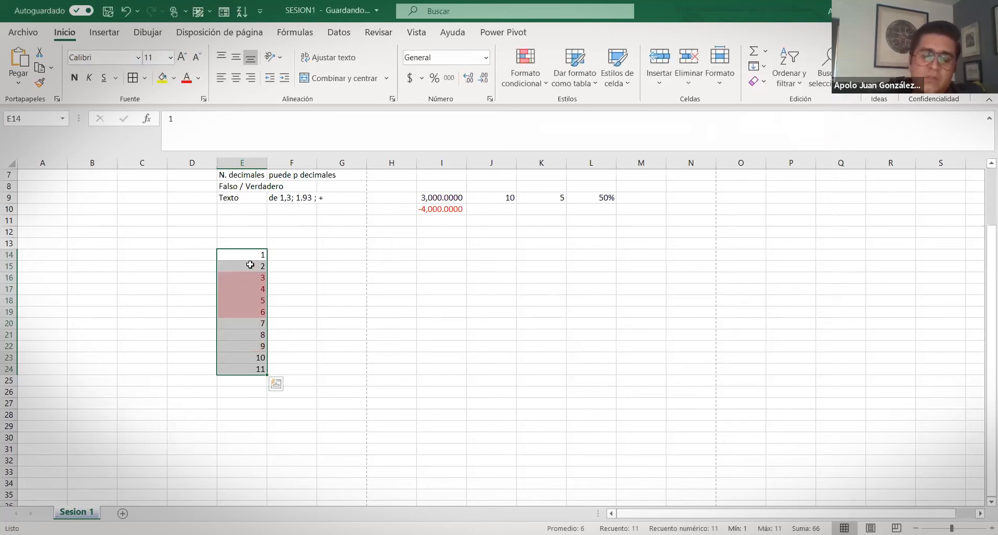
Select E11:E15 and drag it onto E15:E19, triggering the replace-data prompt
left_click(250, 266)
left_click_drag(249, 253, 254, 361)
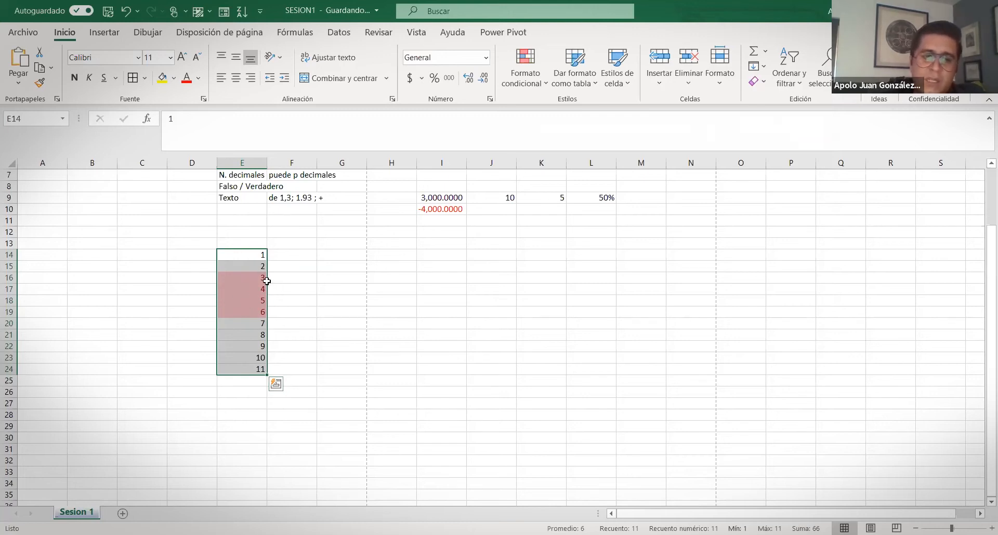
left_click_drag(258, 289, 254, 363)
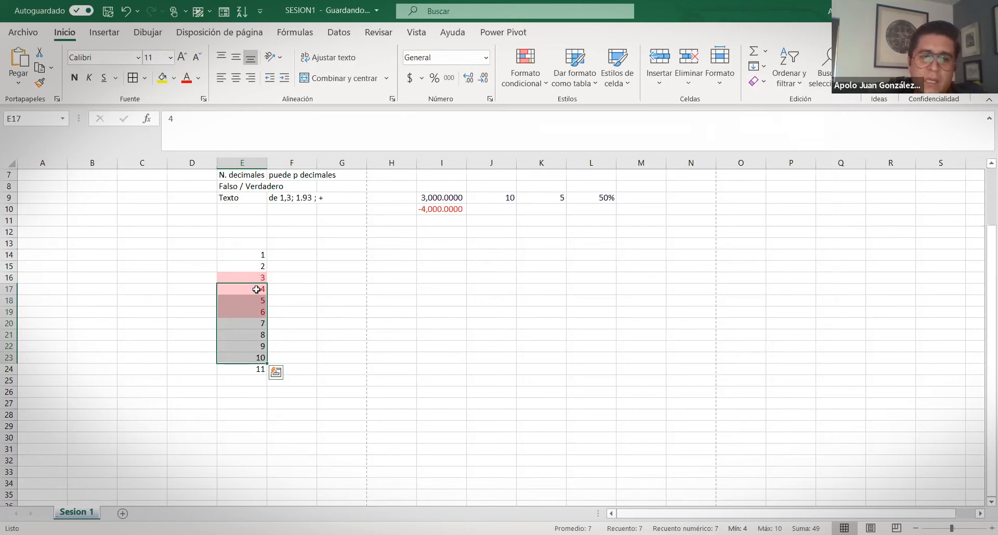
left_click_drag(250, 263, 262, 220)
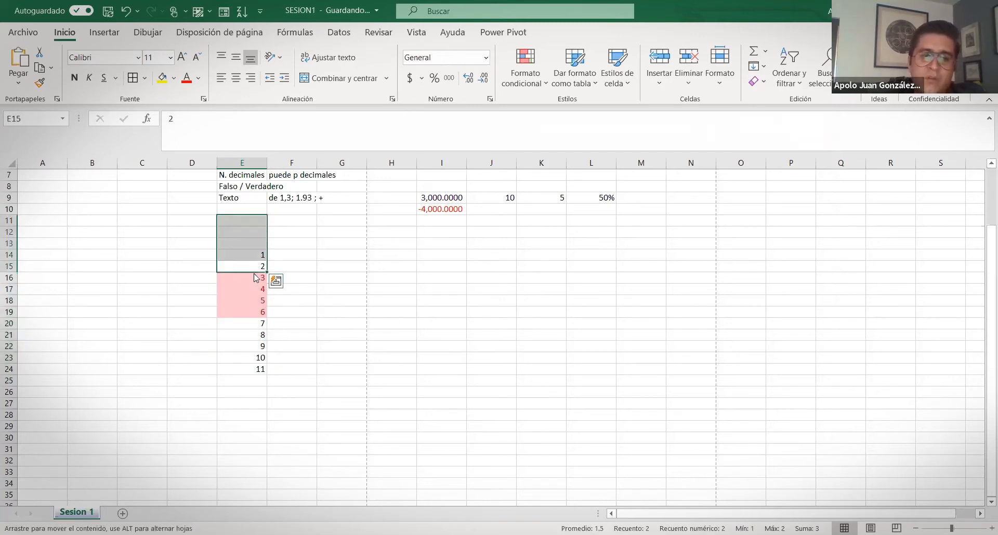
left_click_drag(256, 277, 256, 276)
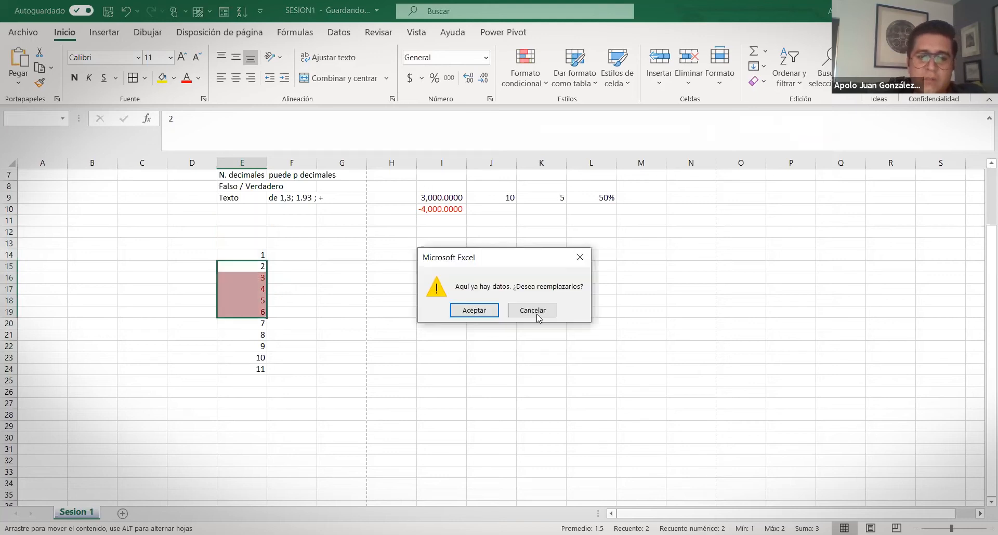
Cancel the move and undo the between-values red highlighting
left_click(533, 311)
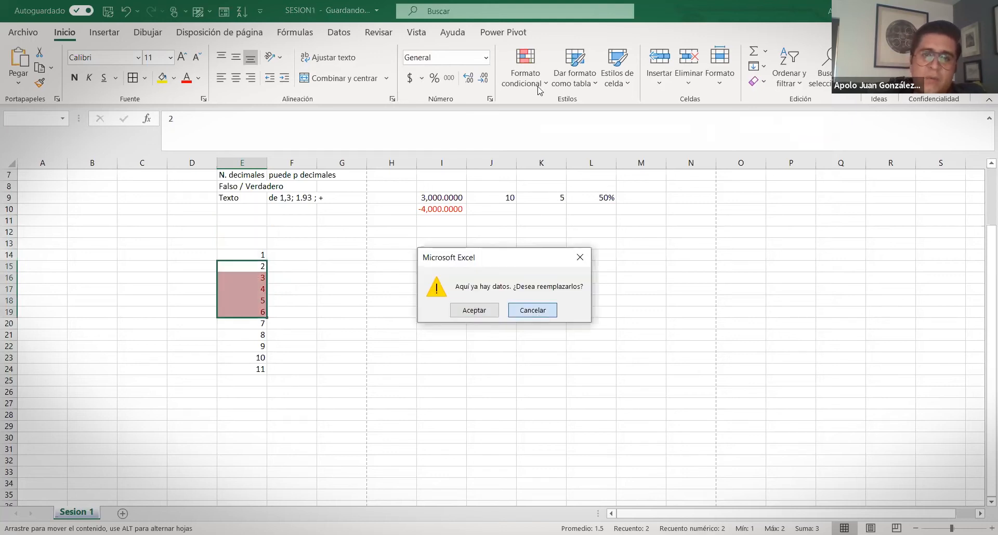
left_click(540, 90)
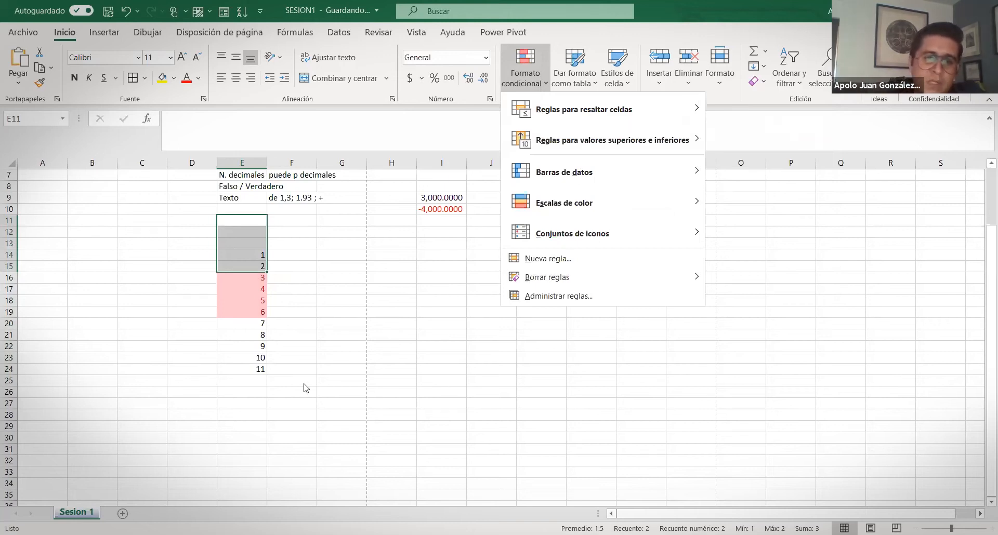
left_click(250, 380)
key("ctrl+z")
Enter 3, 4, 5, 6, 6, 6 in E25:E30, then select E14:E30
left_click(250, 379)
type("3")
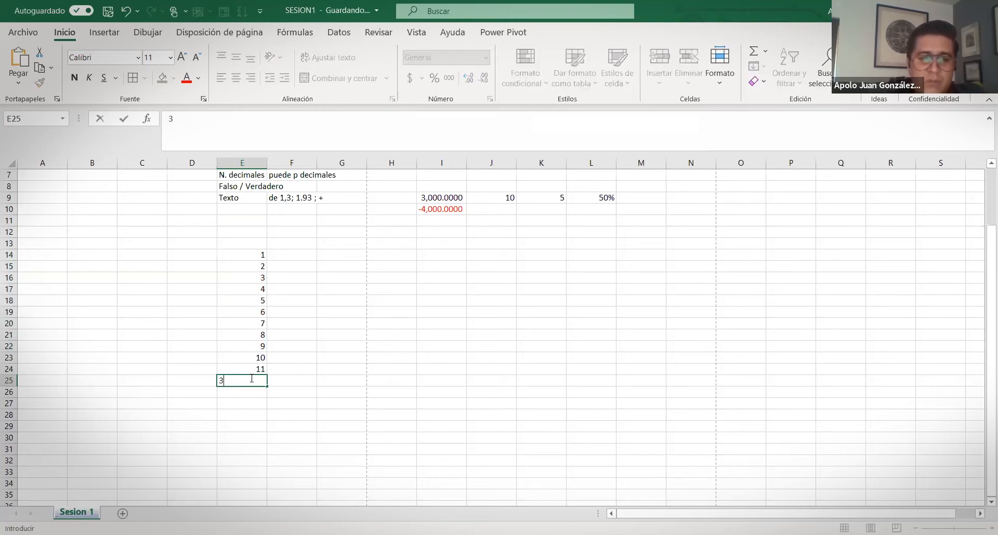
key("Return")
type("4")
key("Return")
type("5")
key("Return")
type("67")
key("BackSpace")
key("Return")
type("6")
key("Return")
type("6")
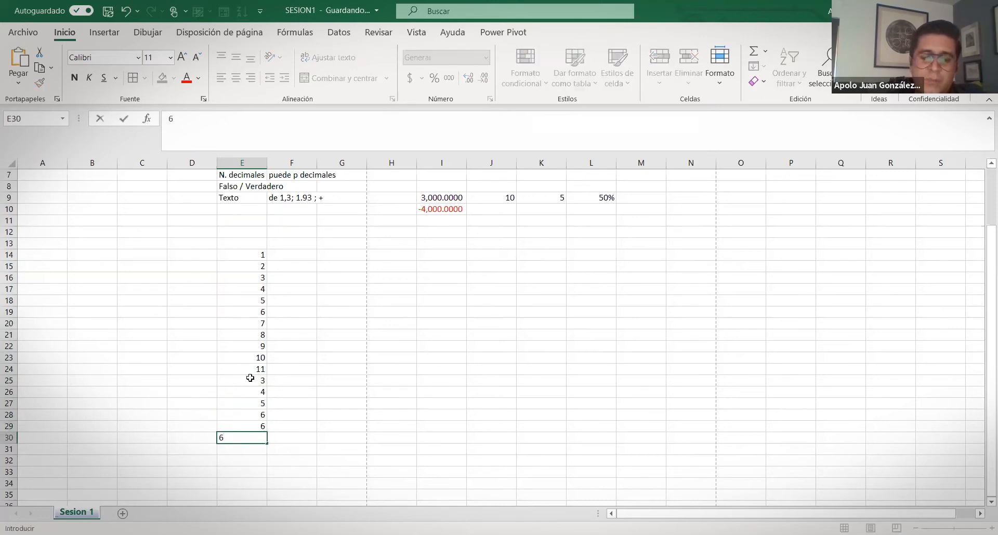
key("Return")
left_click_drag(229, 258, 236, 390)
key("shift+Down")
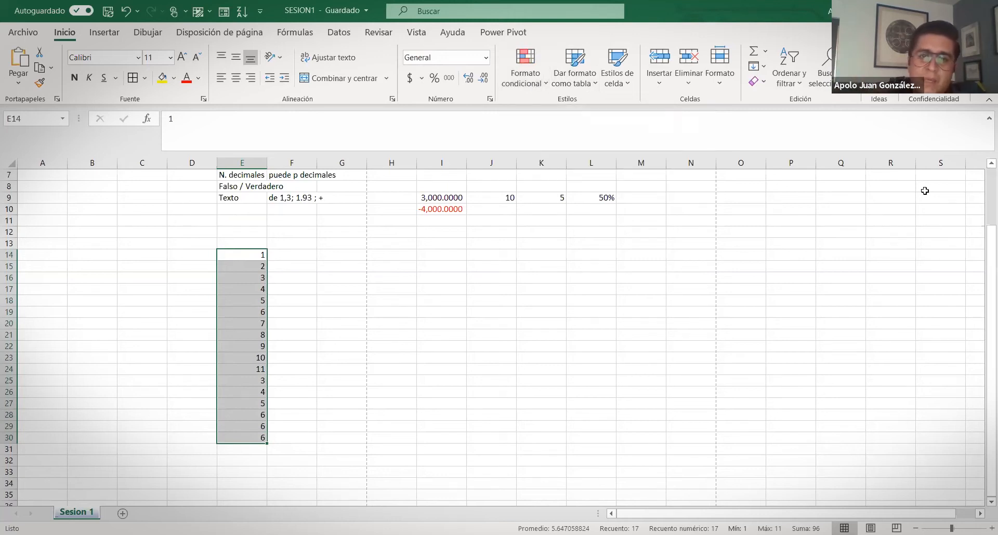
Apply a Valores duplicados rule with light red fill and dark red text to E14:E30
key("alt+o")
key("l")
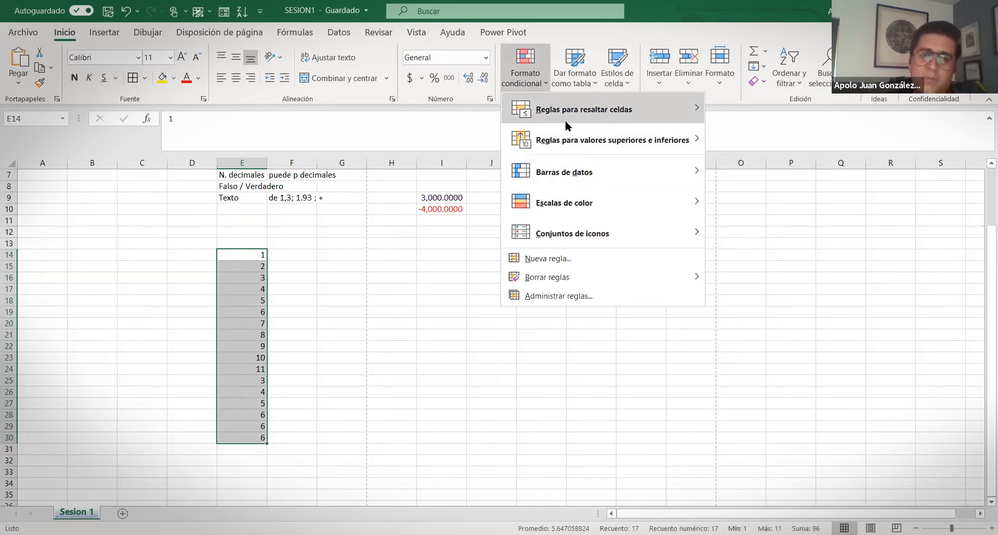
mouse_move(565, 120)
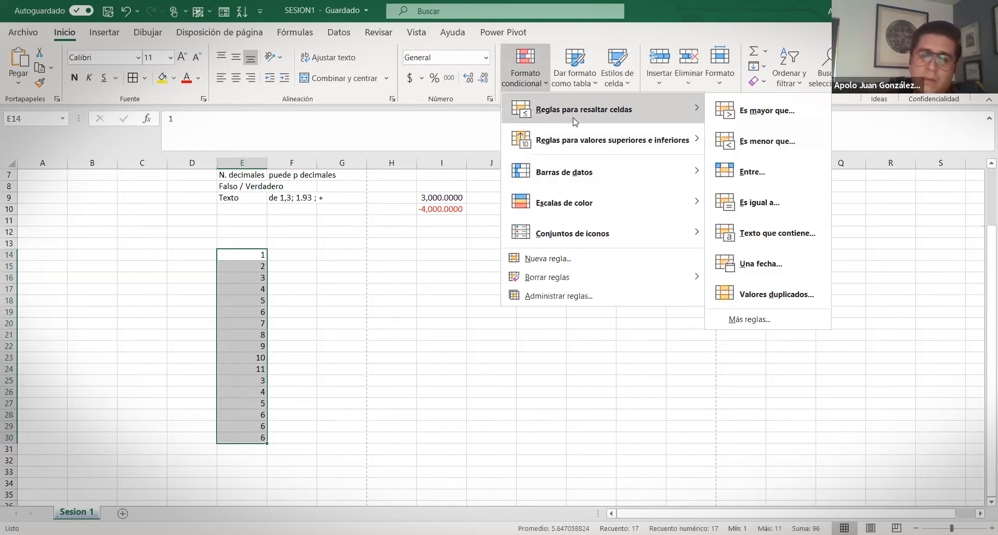
left_click(773, 295)
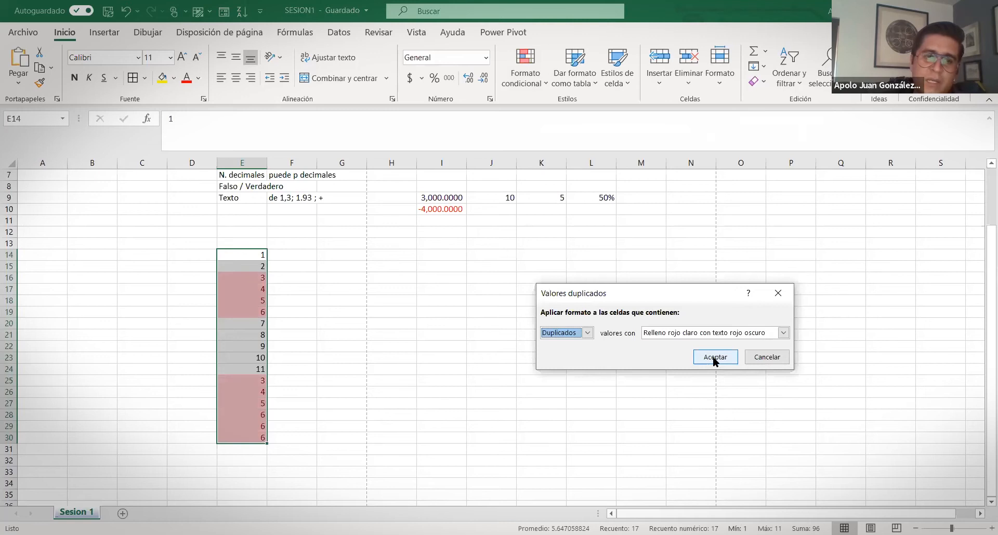
left_click(716, 359)
scroll(249, 250, "down", 1)
left_click_drag(250, 244, 249, 280)
left_click_drag(234, 347, 236, 394)
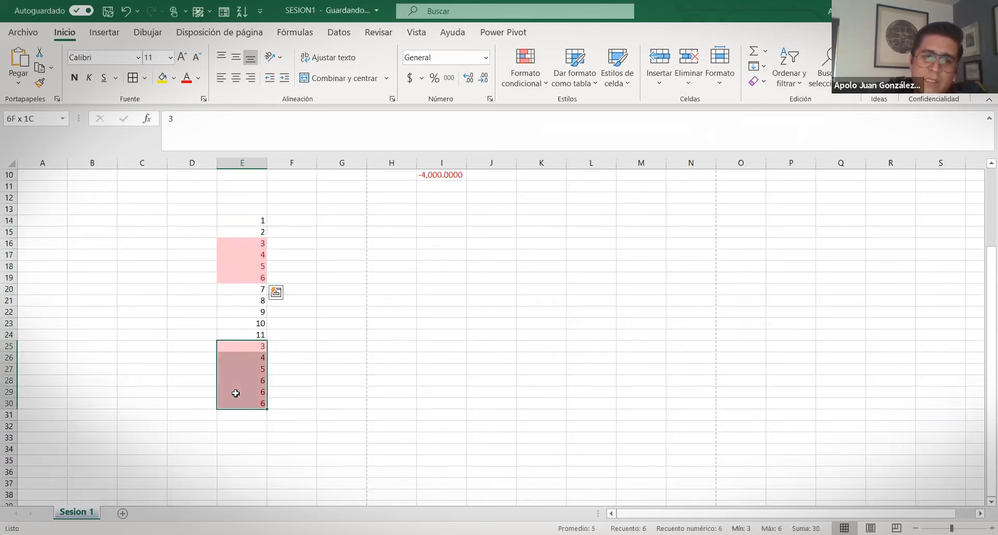
Delete row 25, which holds the second 3
left_click(362, 314)
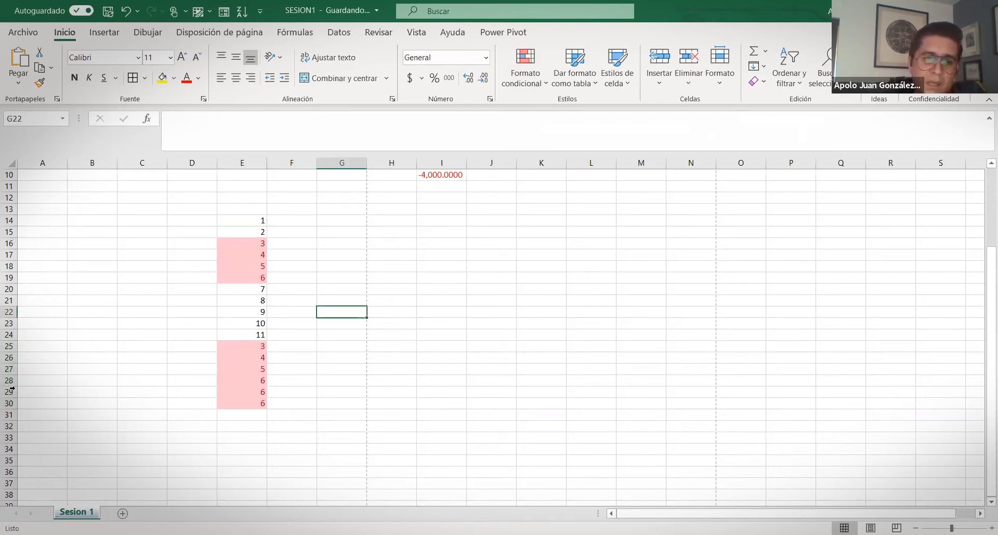
left_click(8, 250)
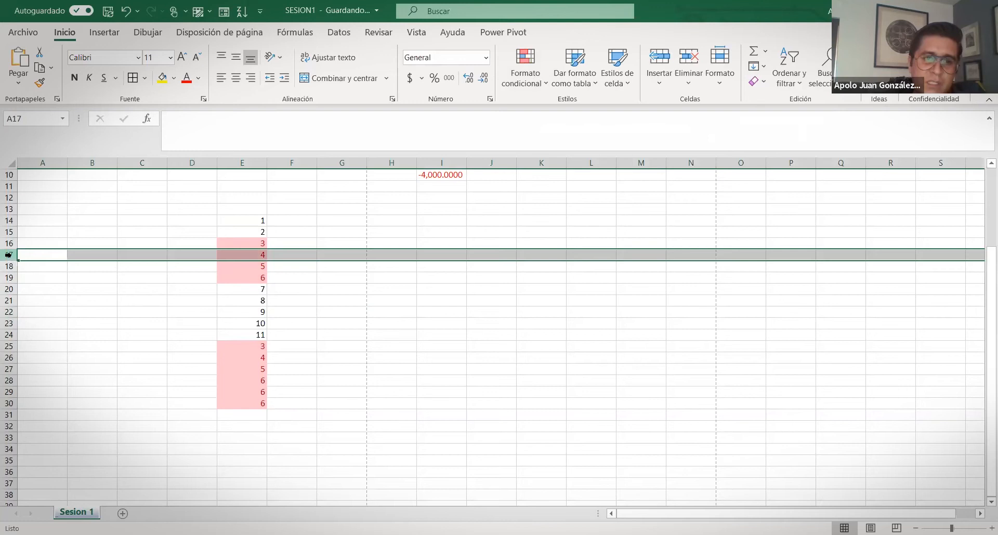
left_click(6, 242)
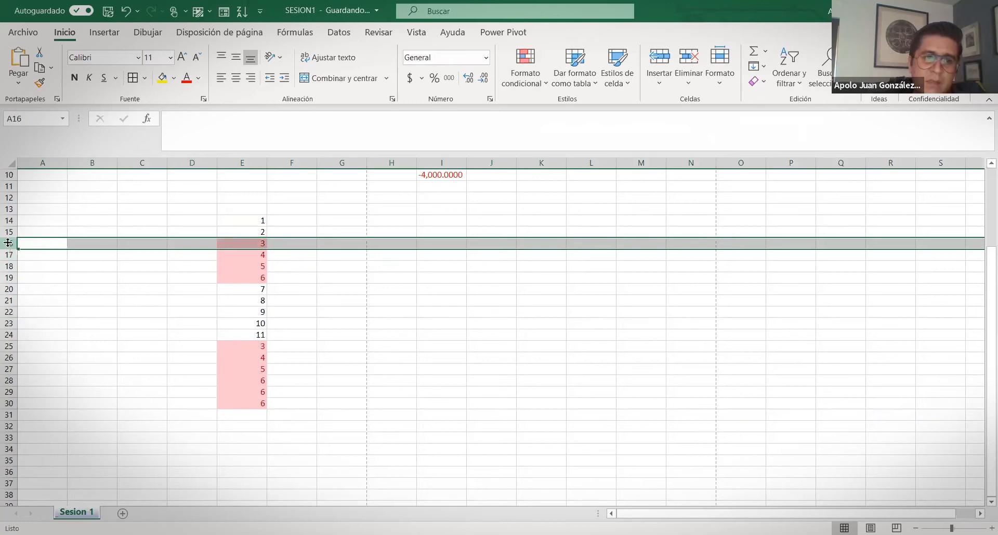
left_click(8, 348)
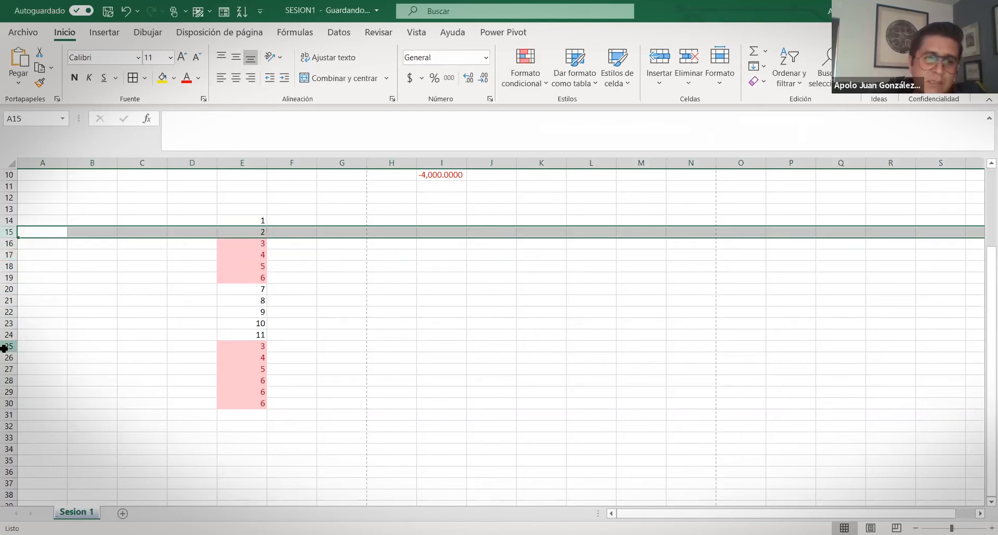
right_click(7, 347)
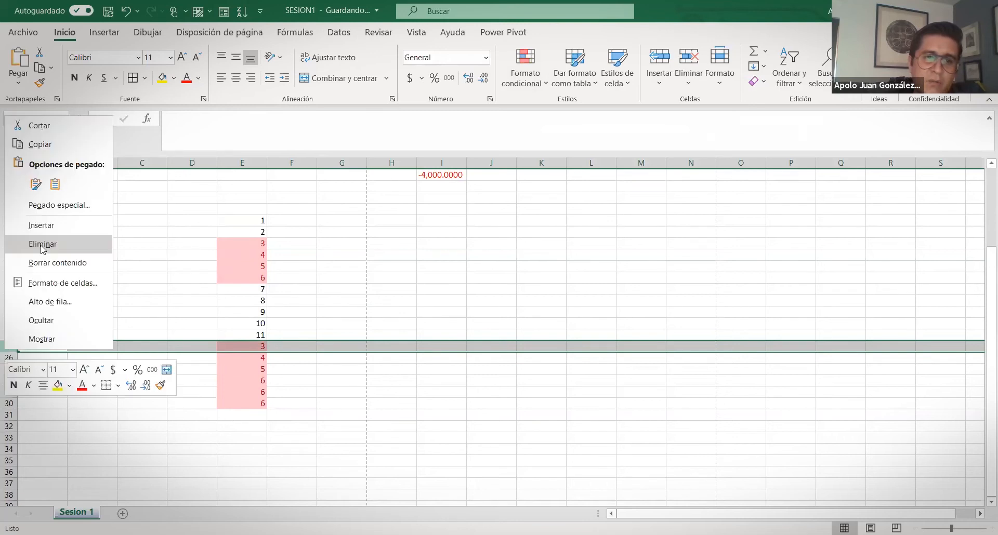
left_click(43, 243)
left_click(252, 244)
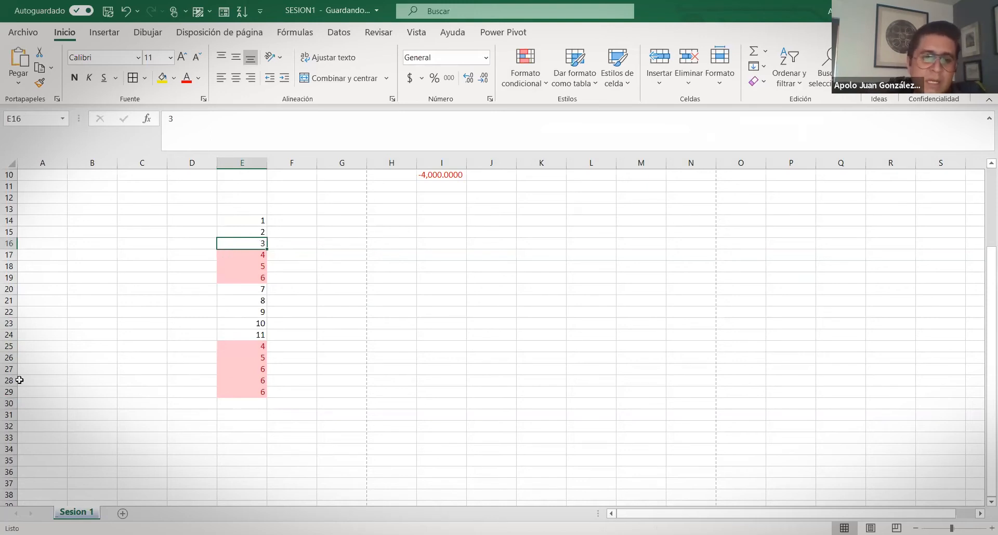
Delete rows 26–29 and the leftover row 25, then select E14:E24
left_click(5, 358)
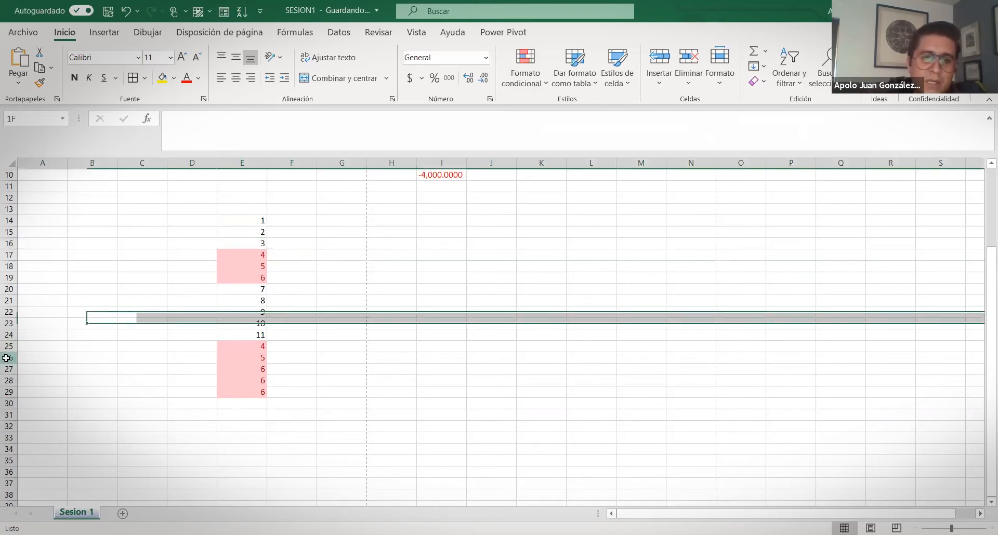
left_click_drag(6, 358, 8, 393)
right_click(8, 393)
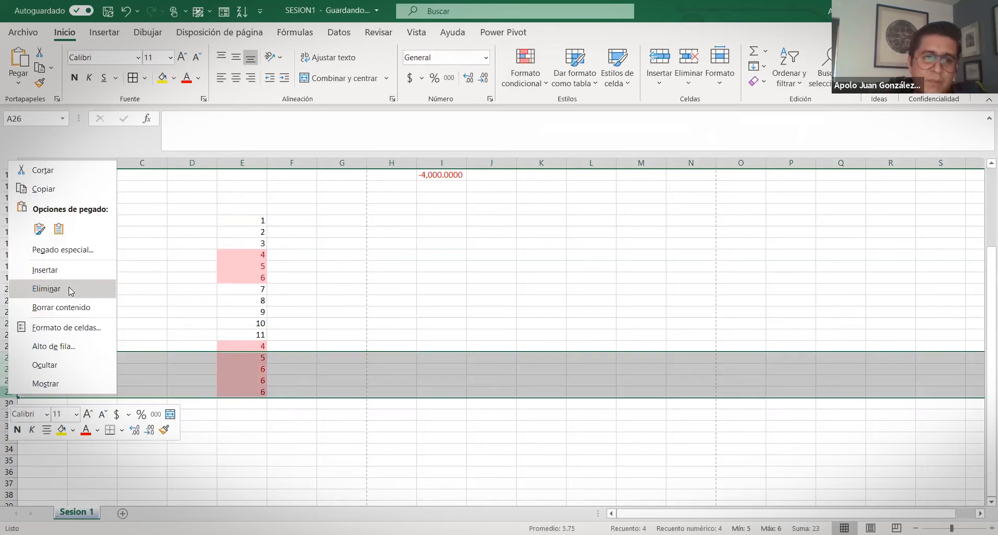
left_click(71, 290)
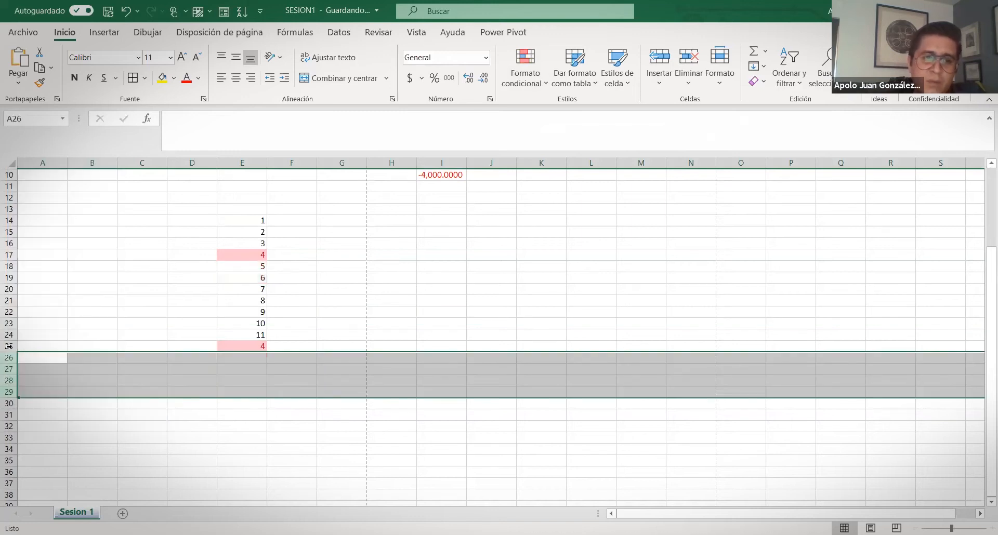
left_click(9, 346)
right_click(8, 346)
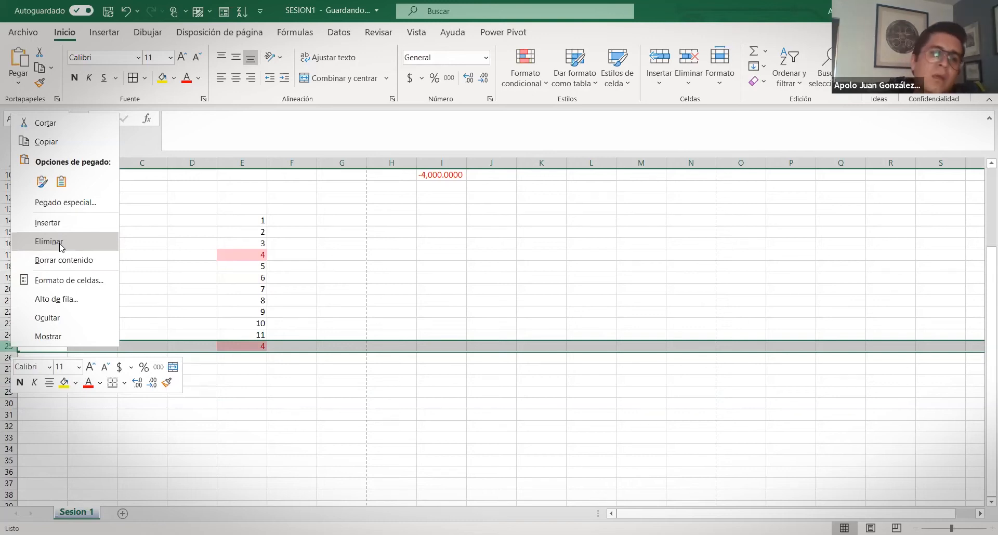
left_click(60, 244)
left_click(302, 275)
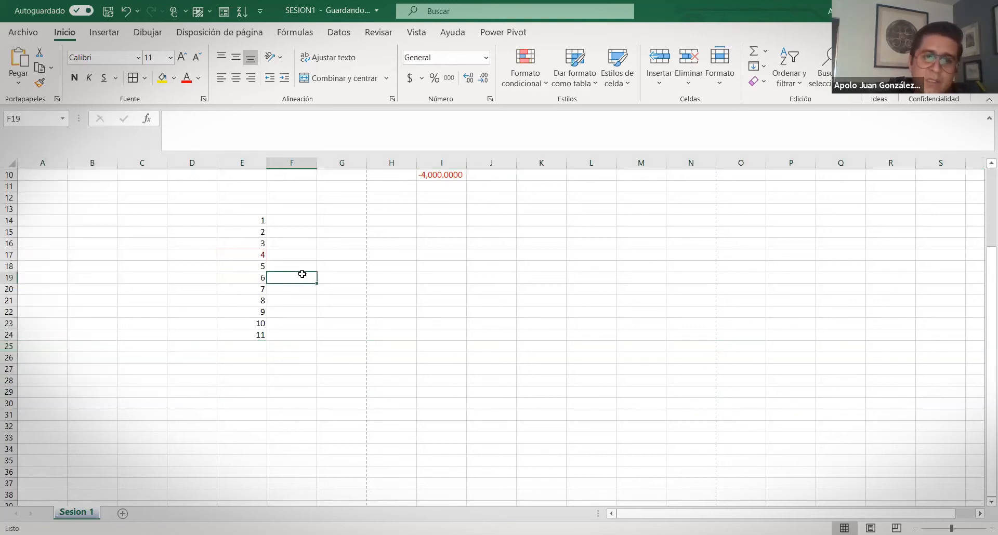
left_click_drag(247, 220, 260, 337)
Deselect to F16 and open the top/bottom 'Más reglas...' dialog, preset for the top 10 values
scroll(301, 249, "up", 2)
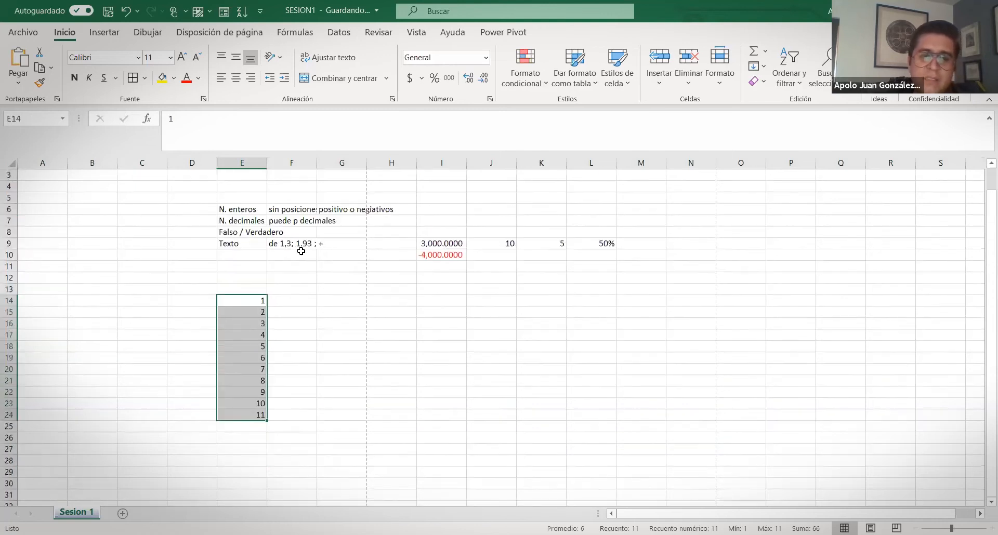
scroll(309, 306, "down", 2)
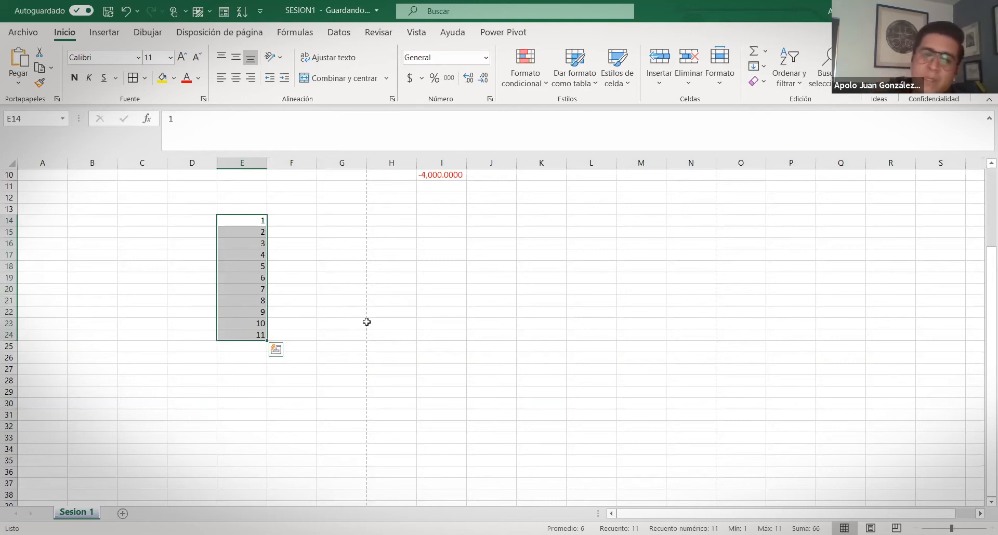
left_click(280, 245)
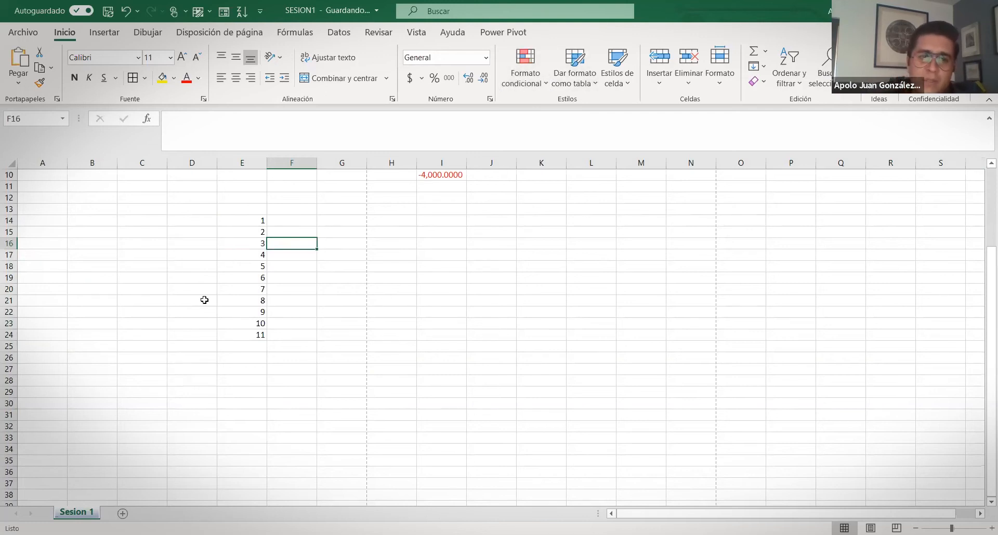
left_click(545, 85)
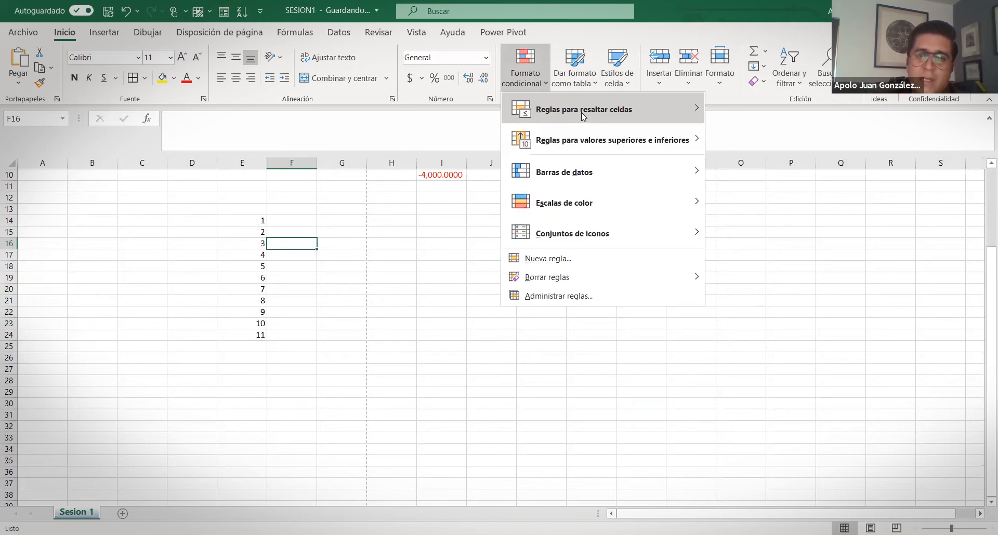
mouse_move(617, 150)
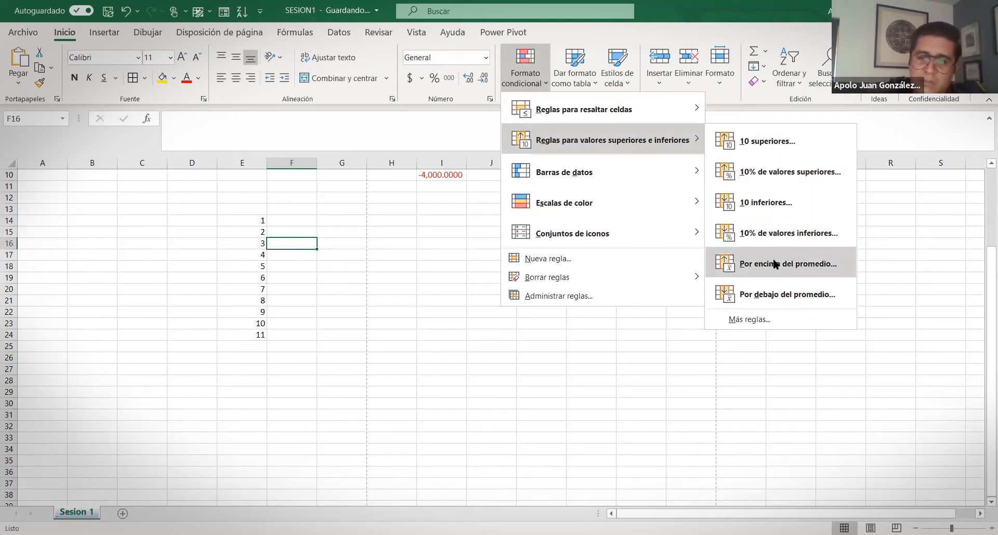
left_click(749, 320)
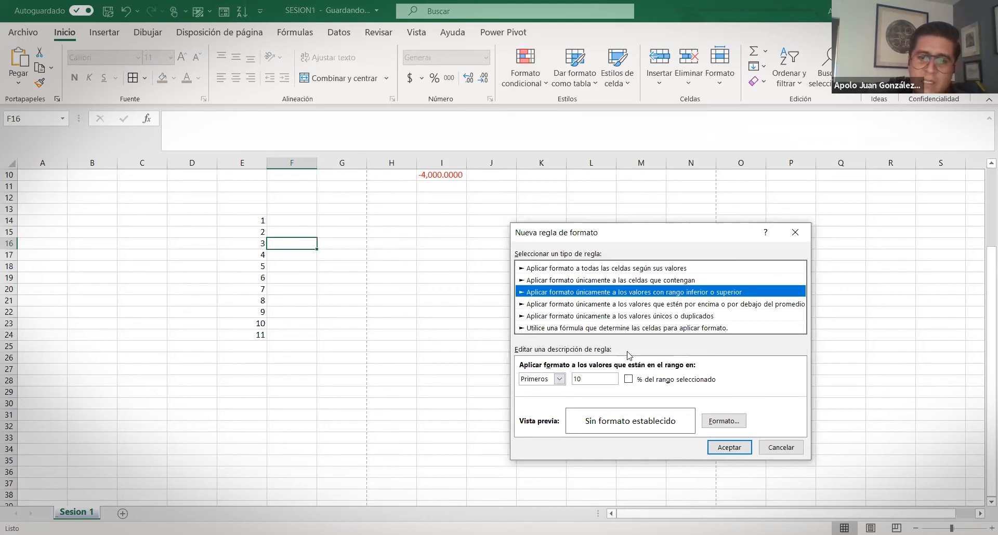
Cancel the Nueva regla de formato dialog and show the Reglas para resaltar celdas list
left_click(797, 231)
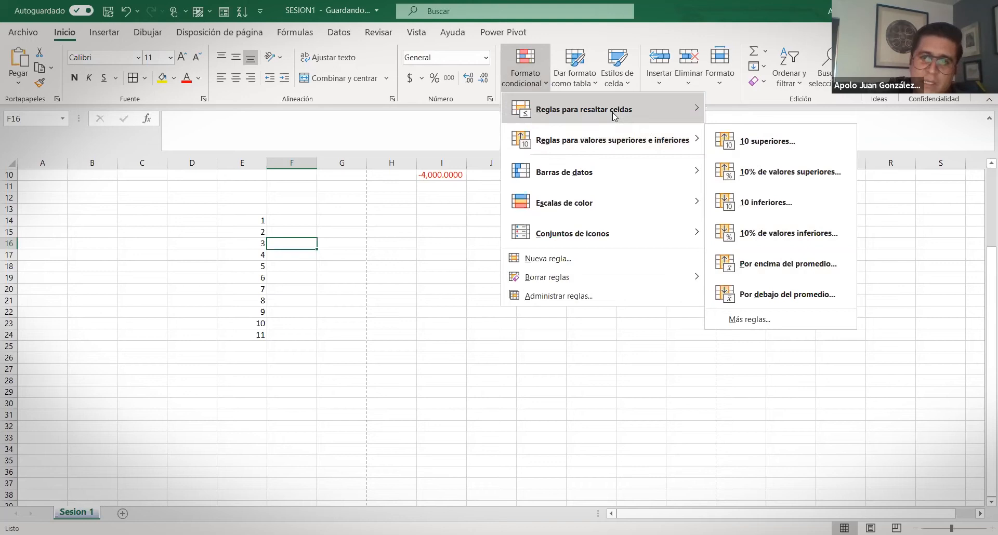
mouse_move(614, 115)
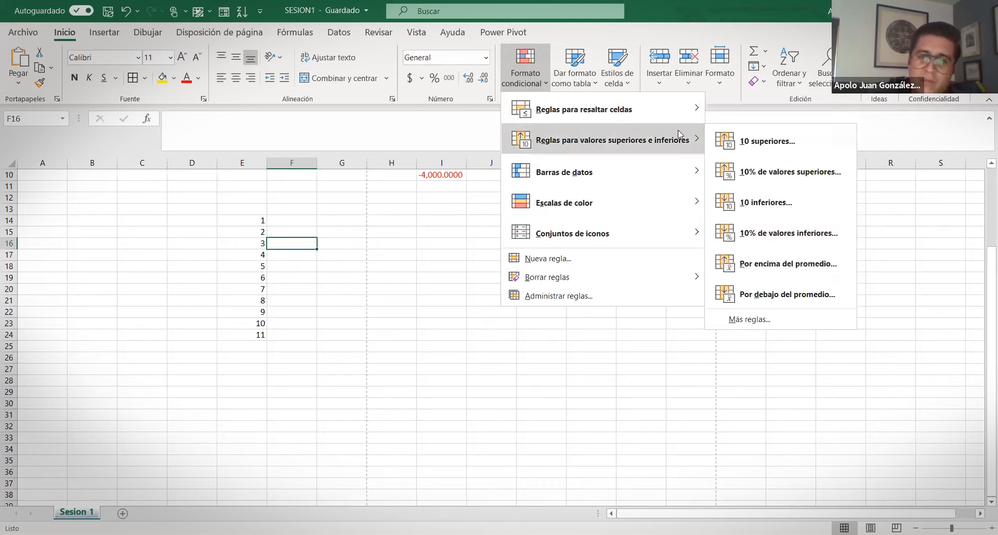
mouse_move(687, 117)
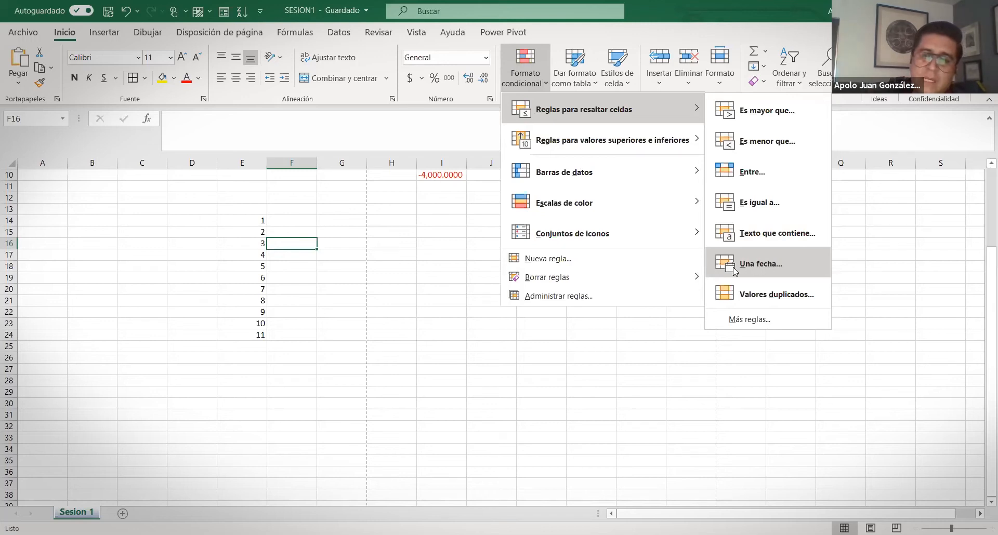
Review the Una fecha... rule's Ayer condition and light red fill format, then cancel it
left_click(760, 265)
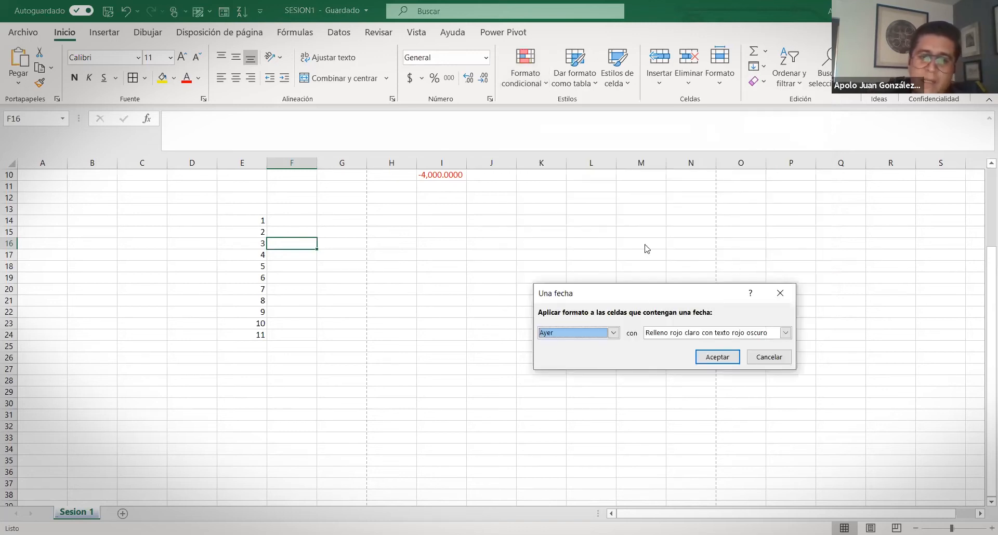
left_click(613, 334)
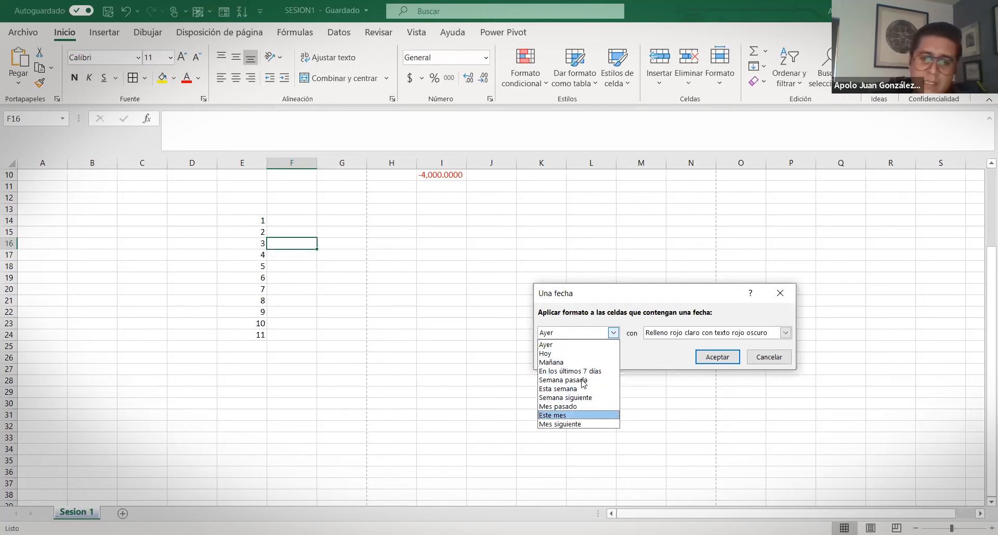
left_click(697, 338)
left_click(696, 337)
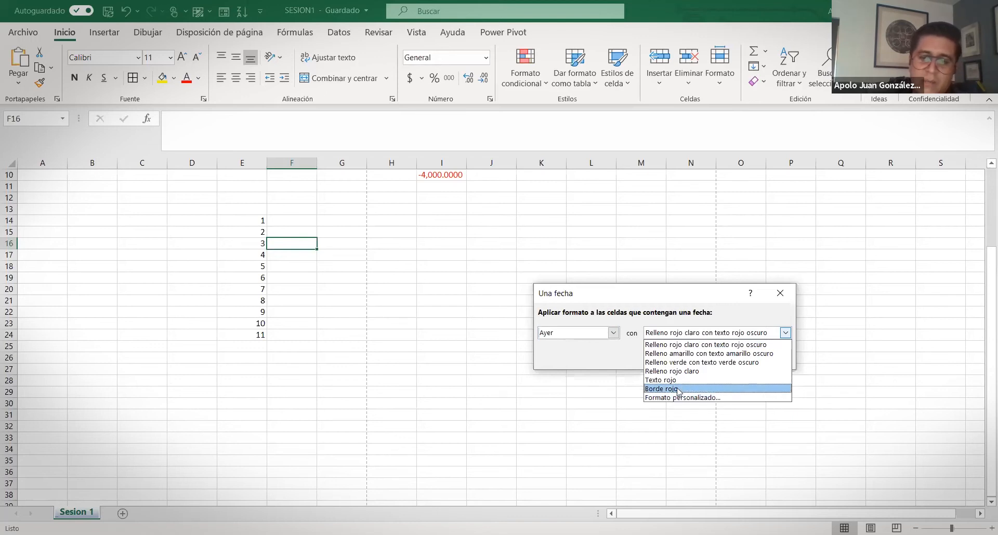
left_click(688, 347)
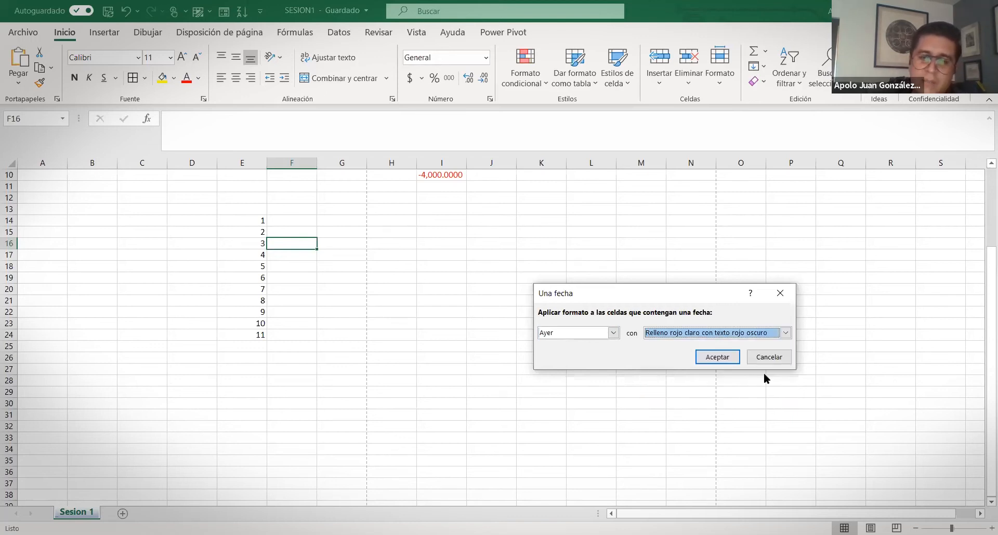
left_click(768, 356)
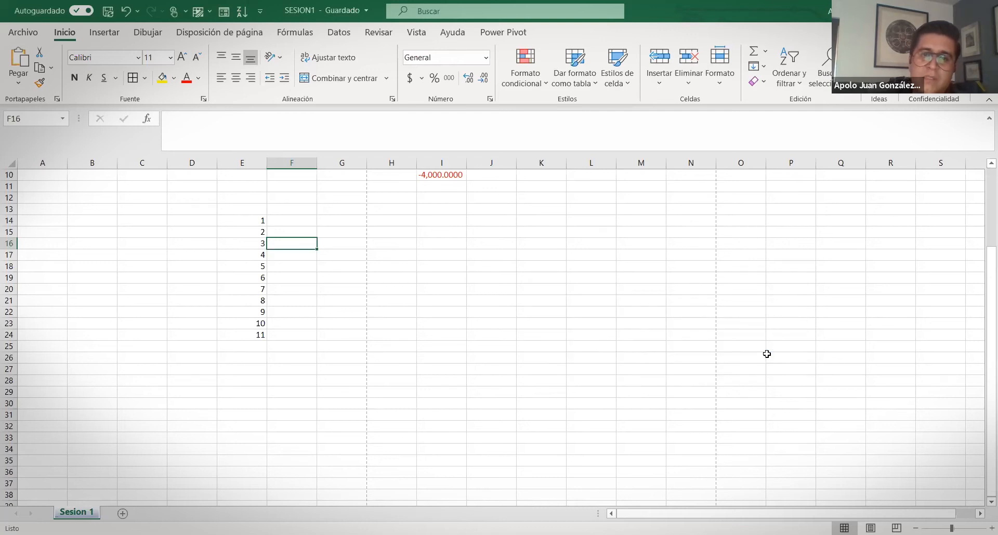
left_click(524, 66)
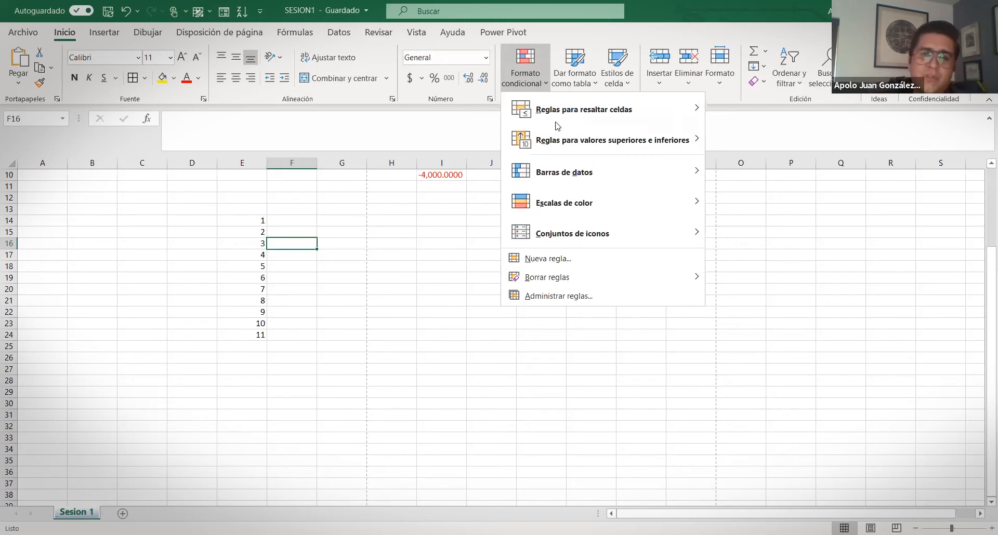
mouse_move(562, 112)
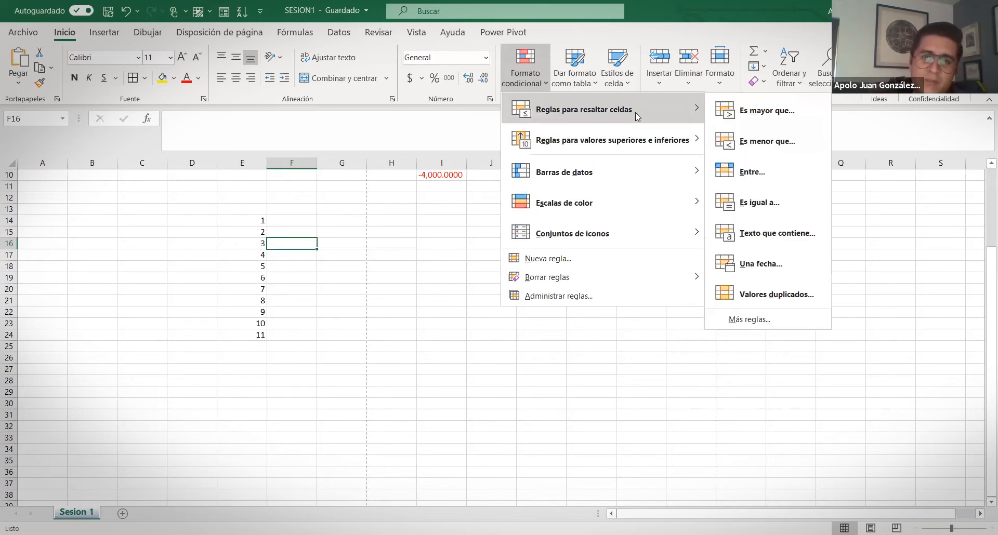
left_click(246, 244)
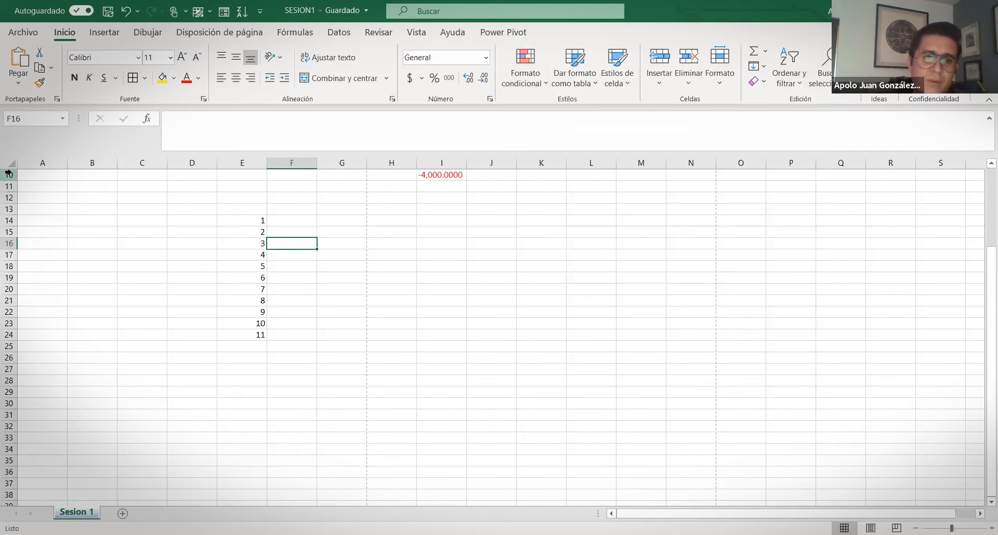
scroll(9, 178, "up", 3)
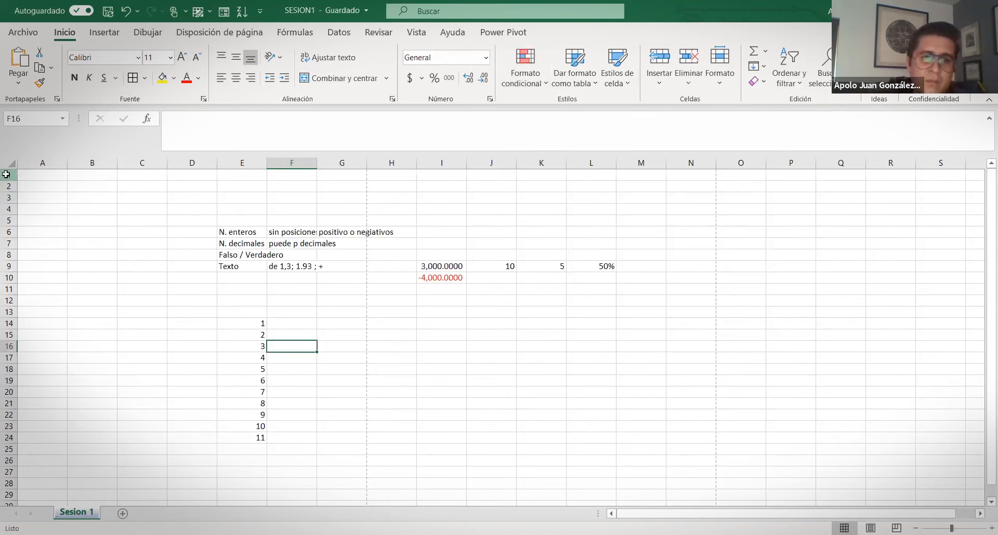
Delete rows 1–13 of old notes, leaving the 1–11 series at the top of column E
left_click_drag(7, 174, 8, 314)
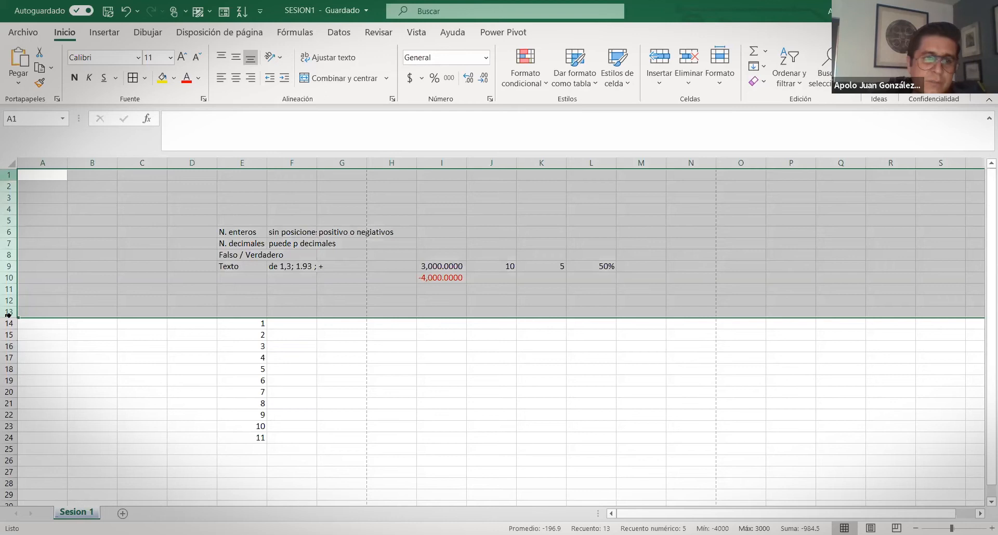
key("ctrl+minus")
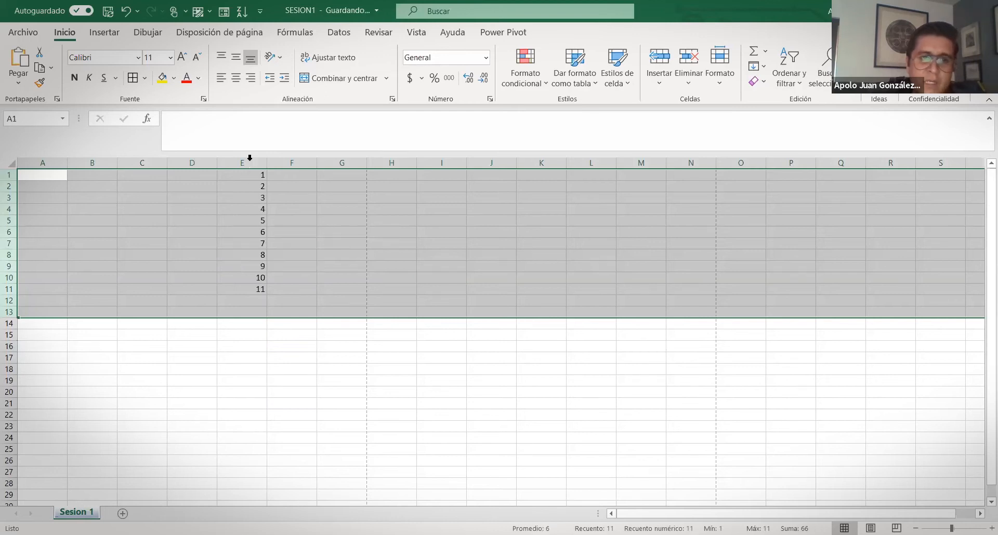
left_click(248, 162)
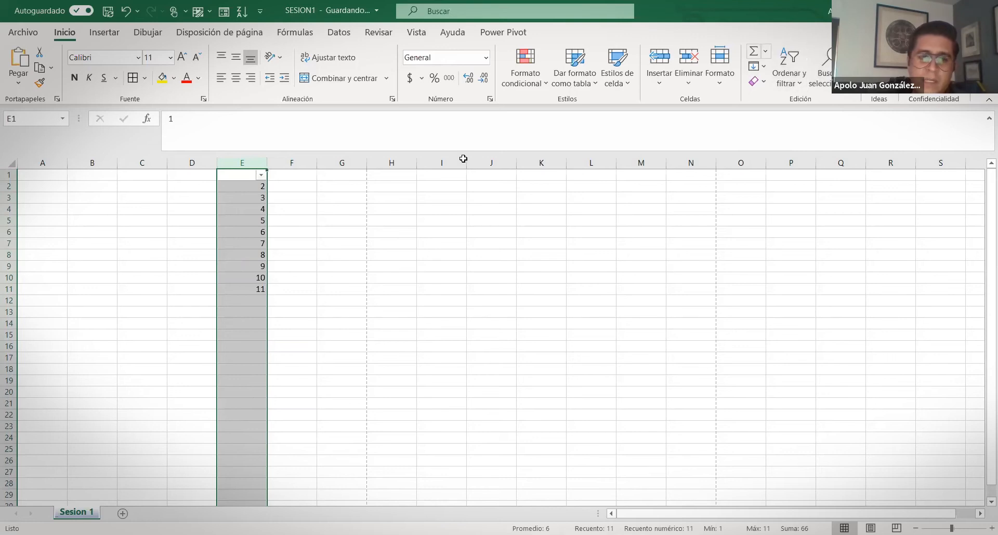
left_click(259, 177)
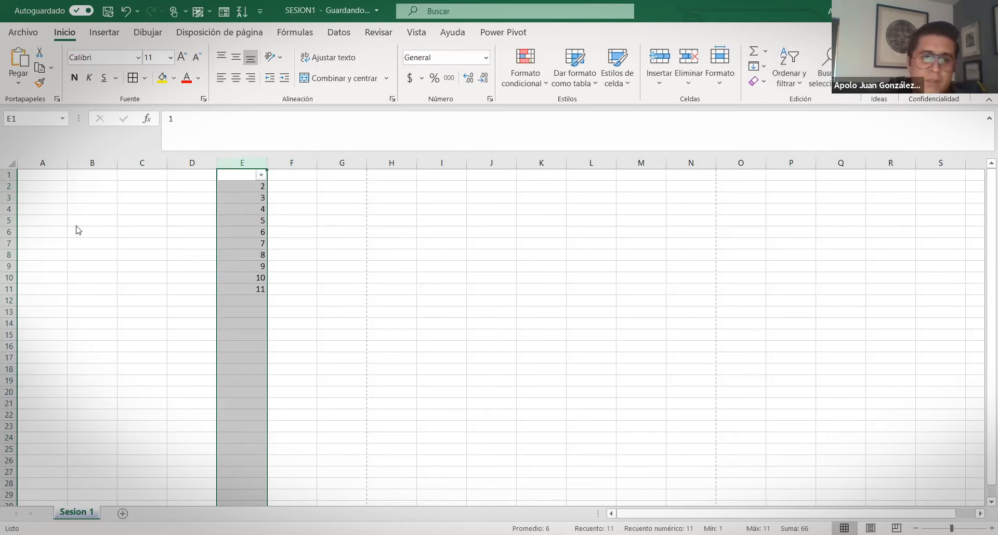
left_click(66, 220)
key("ctrl+z")
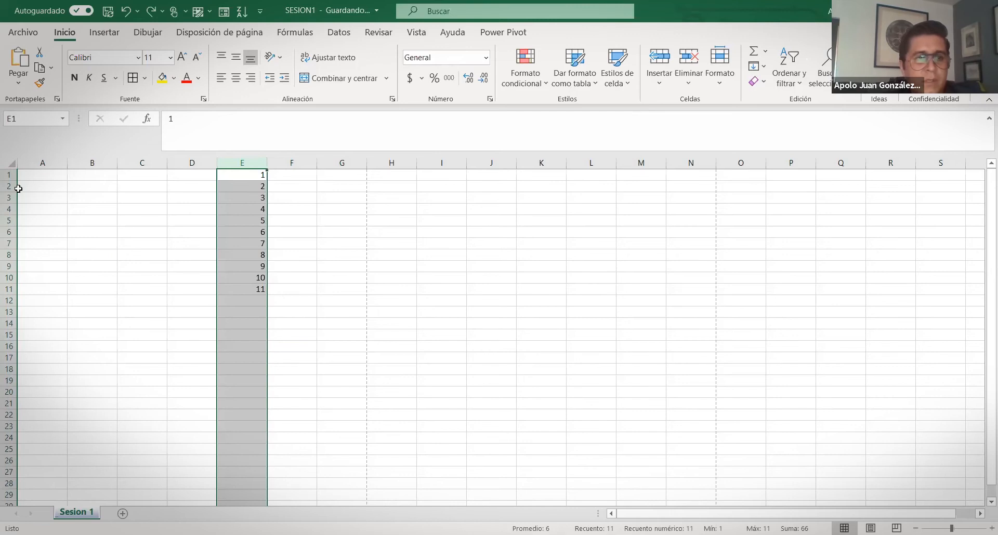
Insert a blank row 1 and enter the header 'Valor' in E1
left_click(7, 174)
right_click(8, 174)
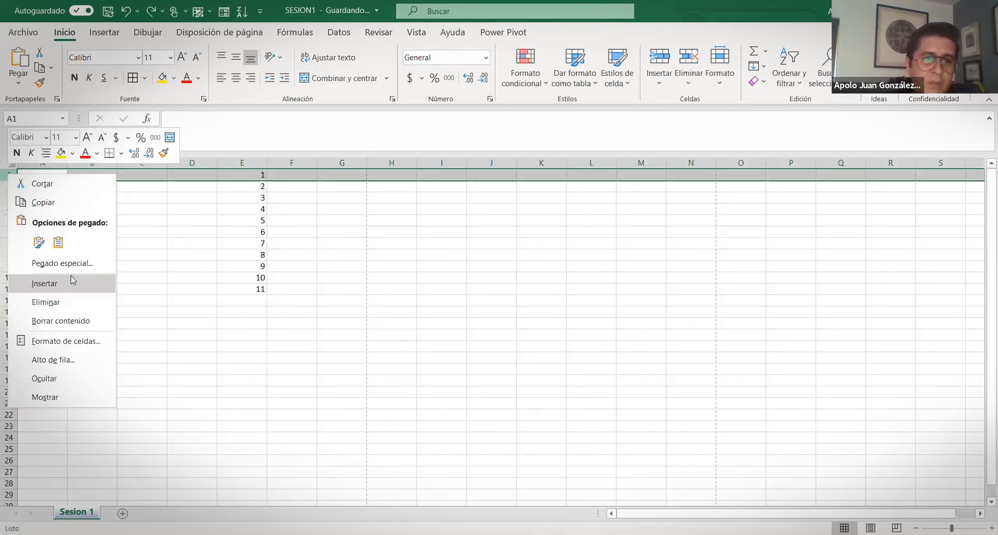
left_click(70, 278)
left_click(255, 173)
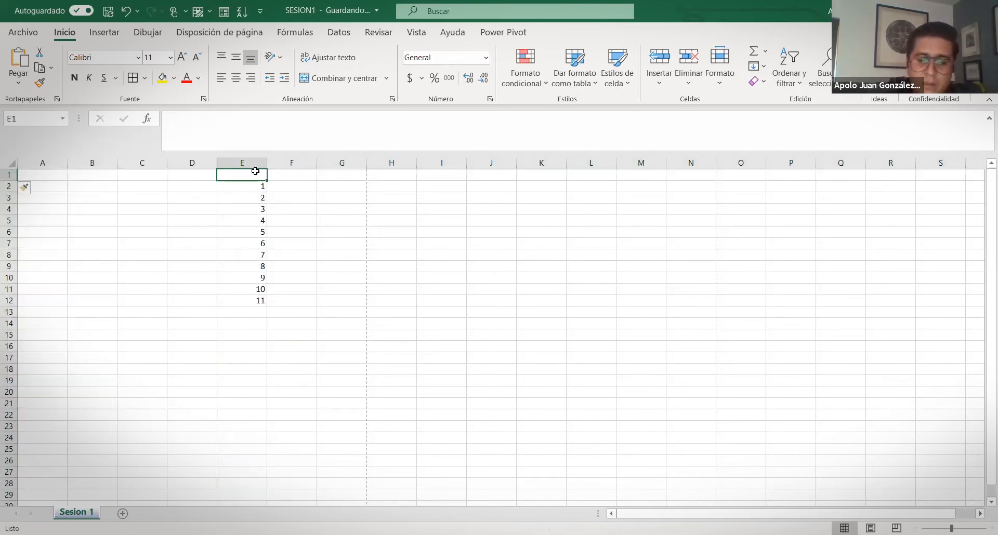
type("Valor")
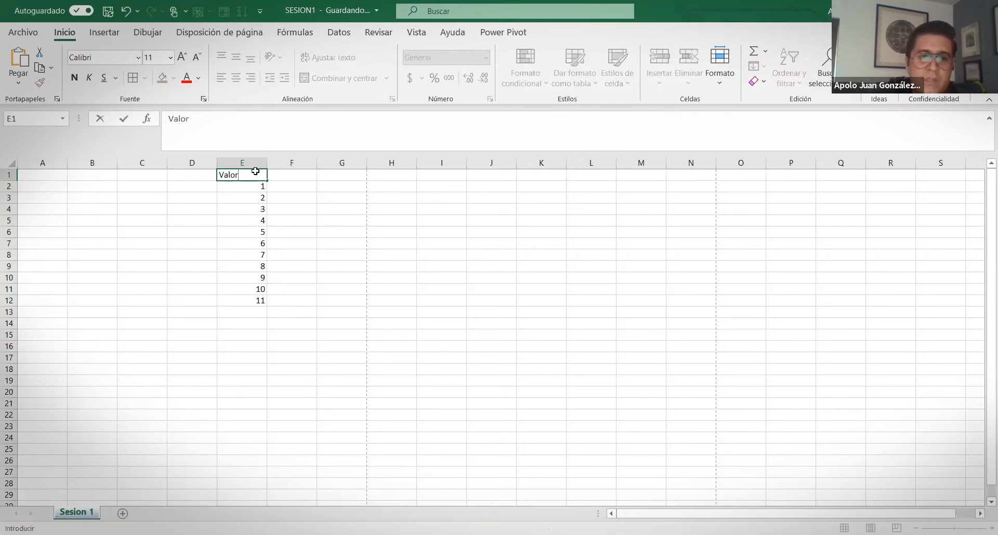
key("Return")
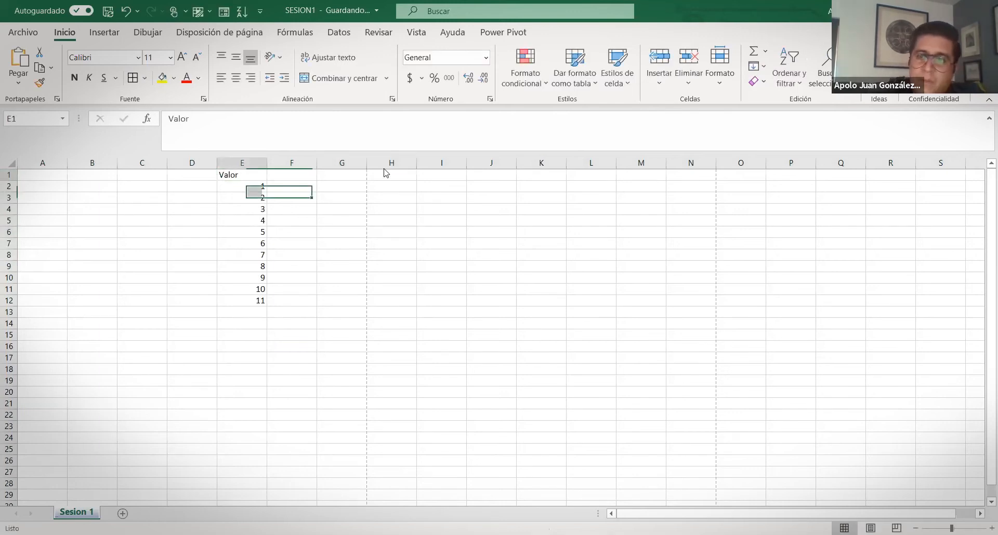
Filter the Valor column to show only the values 2, 3, 4, 5 and 6
left_click(260, 176)
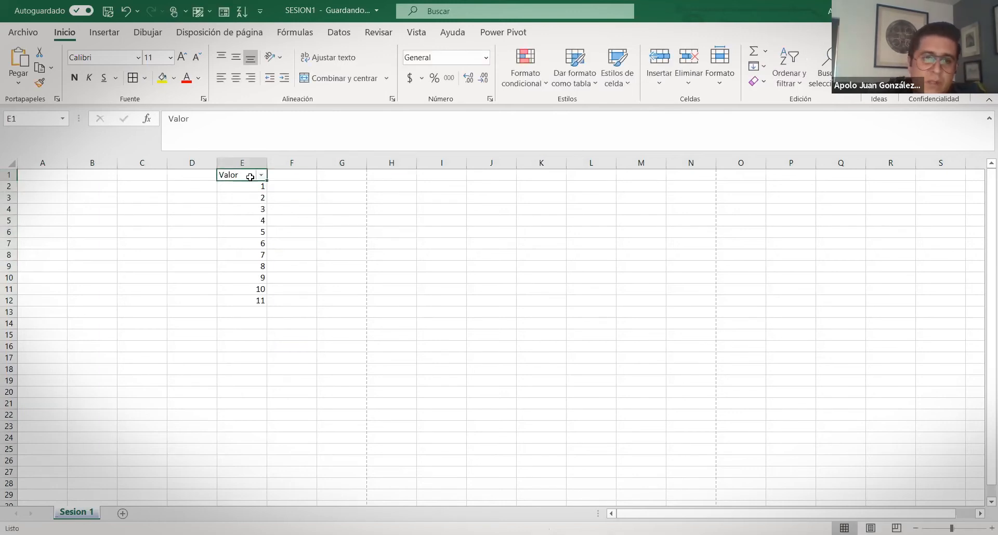
left_click(262, 175)
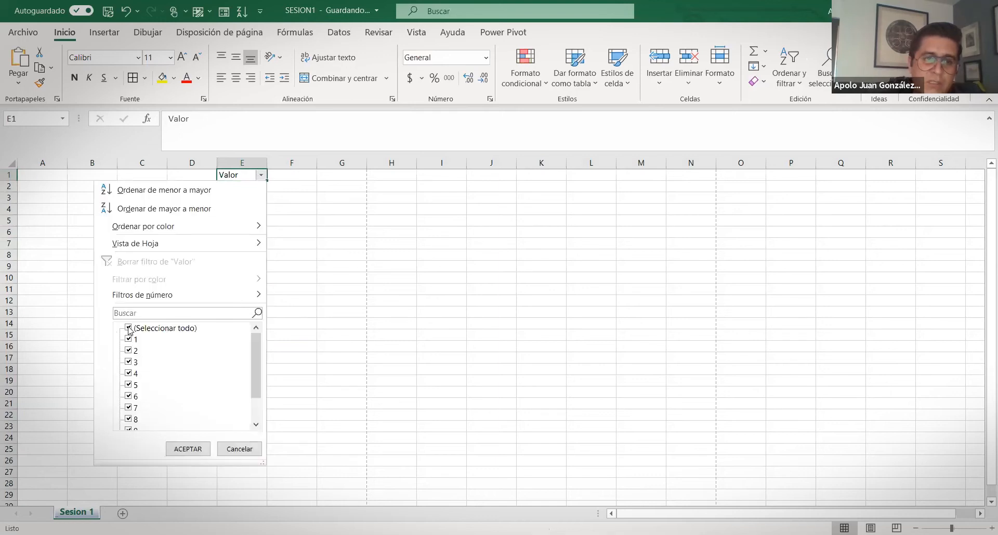
left_click(128, 328)
left_click(128, 350)
left_click(129, 396)
left_click(130, 362)
left_click(130, 373)
left_click(129, 385)
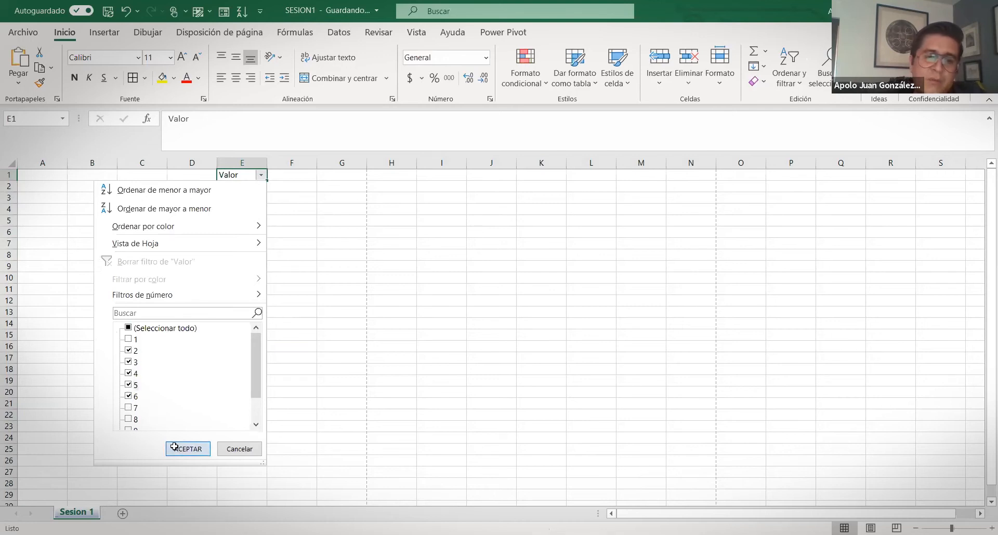
left_click(175, 451)
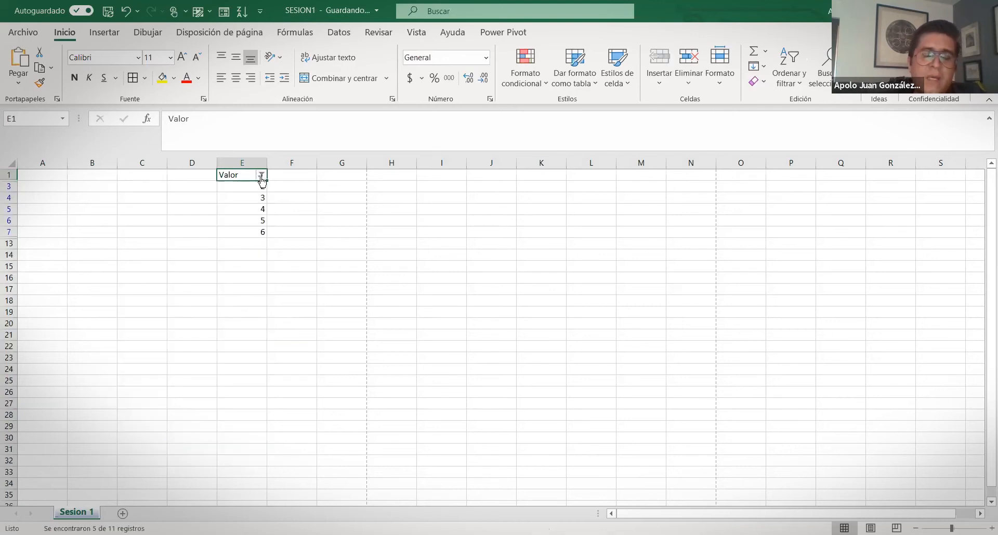
Clear the Valor filter so all values 1–11 show again
mouse_move(260, 182)
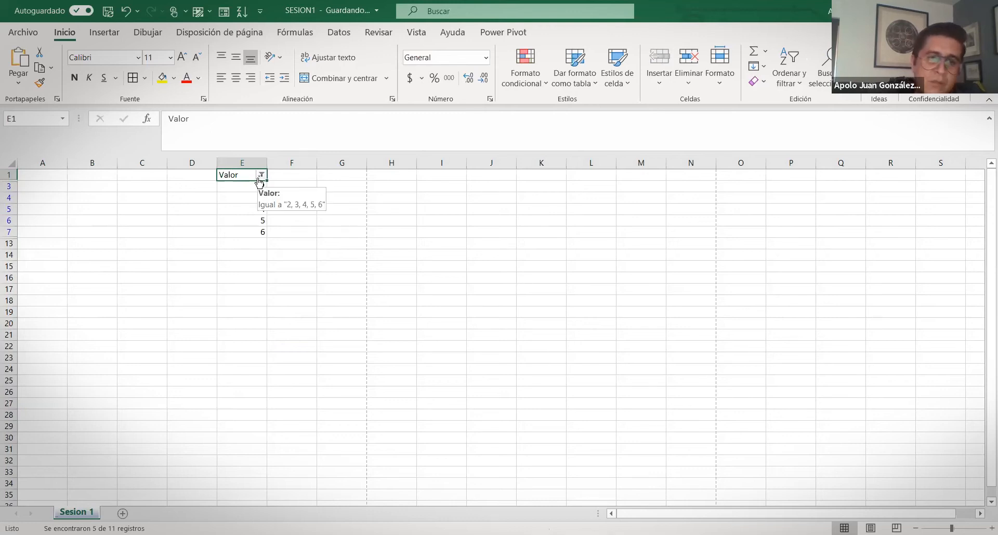
left_click(260, 177)
left_click(156, 328)
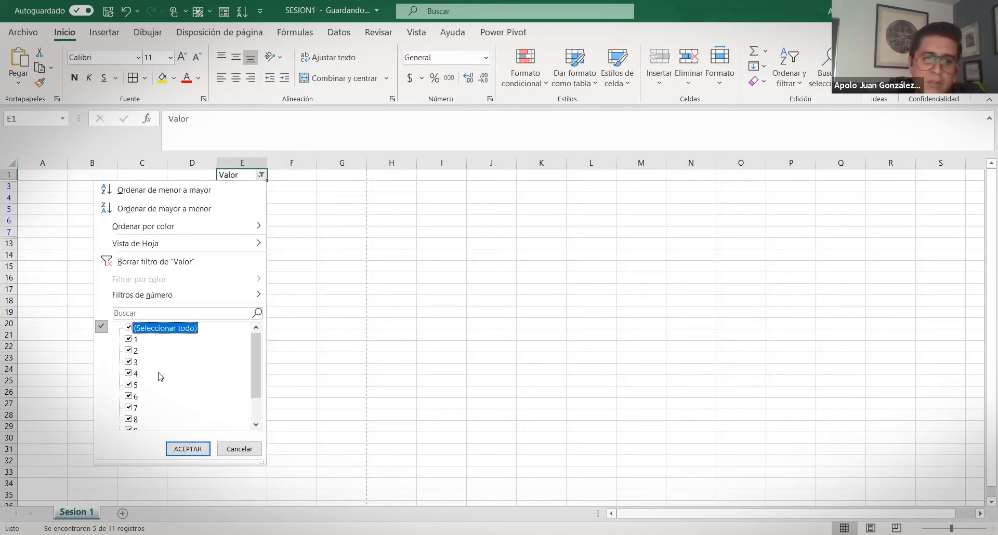
left_click(172, 450)
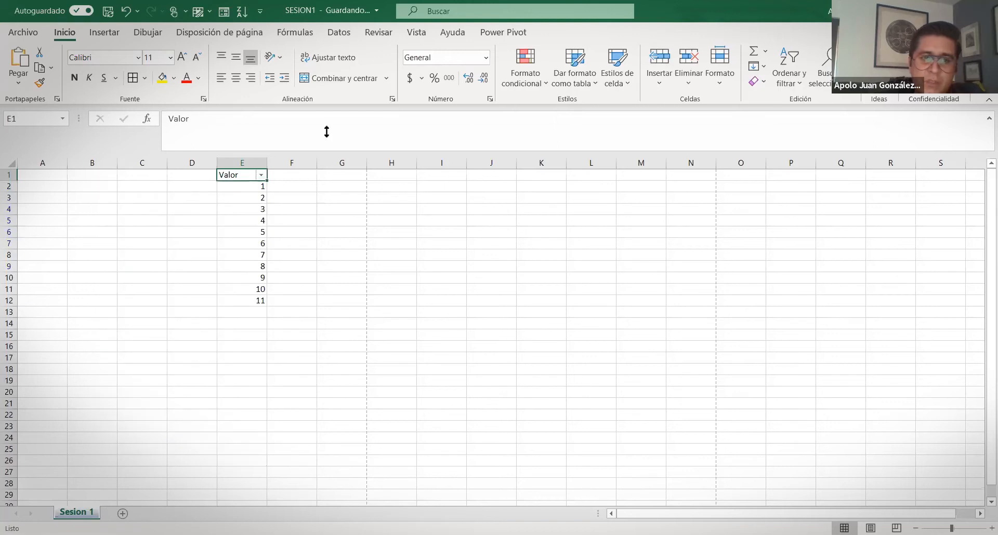
Apply an 'Entre' highlight rule for values 4 to 6 with a red border to E2:E12
left_click_drag(245, 189, 262, 301)
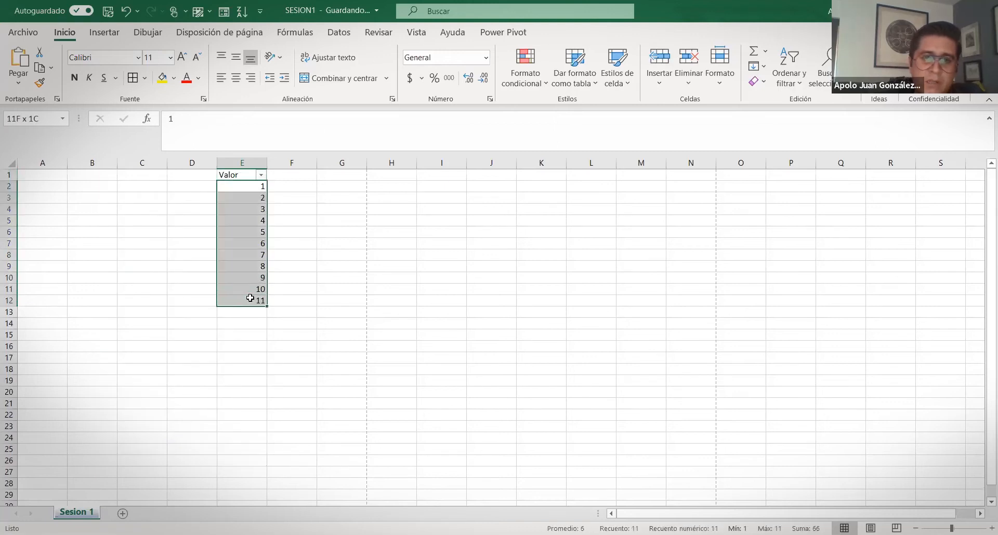
left_click(541, 80)
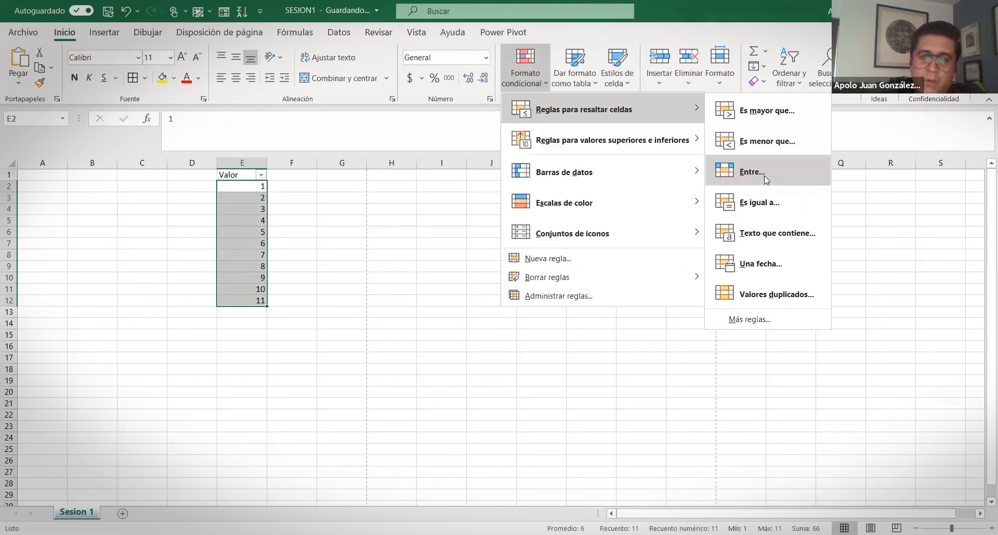
left_click(764, 176)
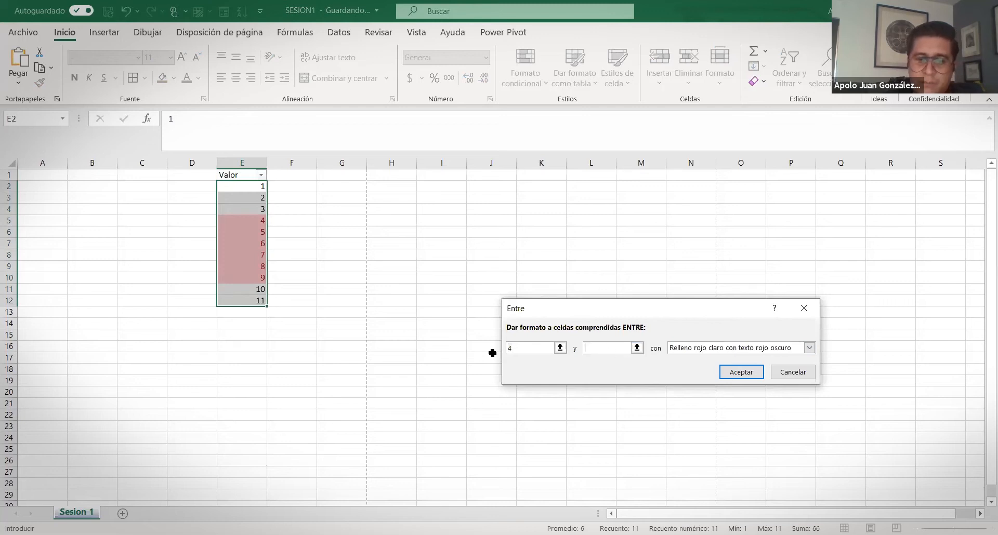
type("6")
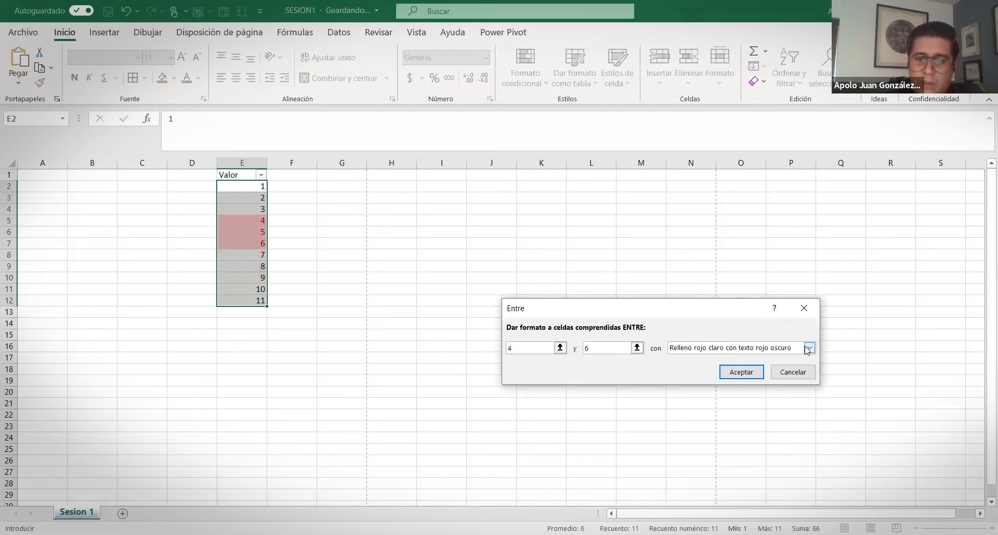
left_click(808, 348)
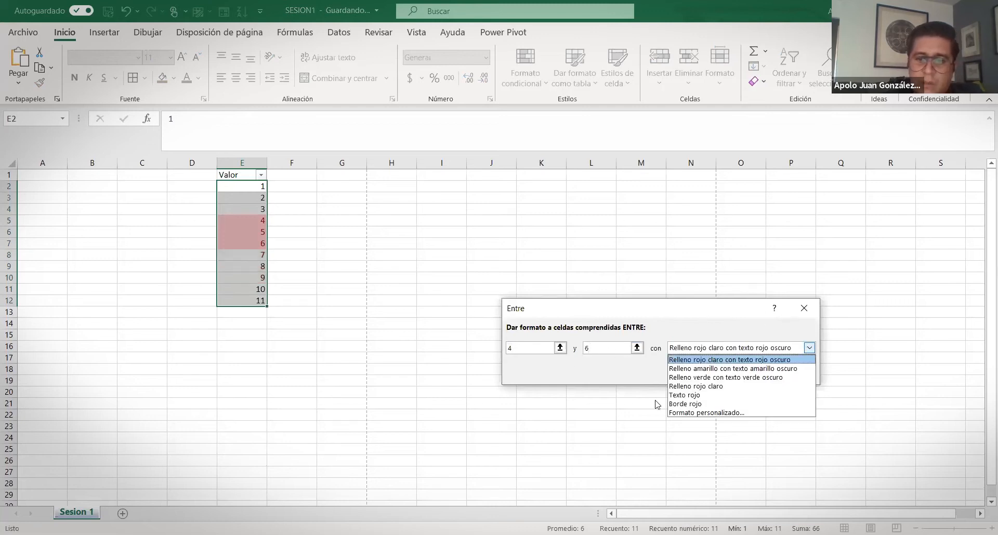
left_click(699, 404)
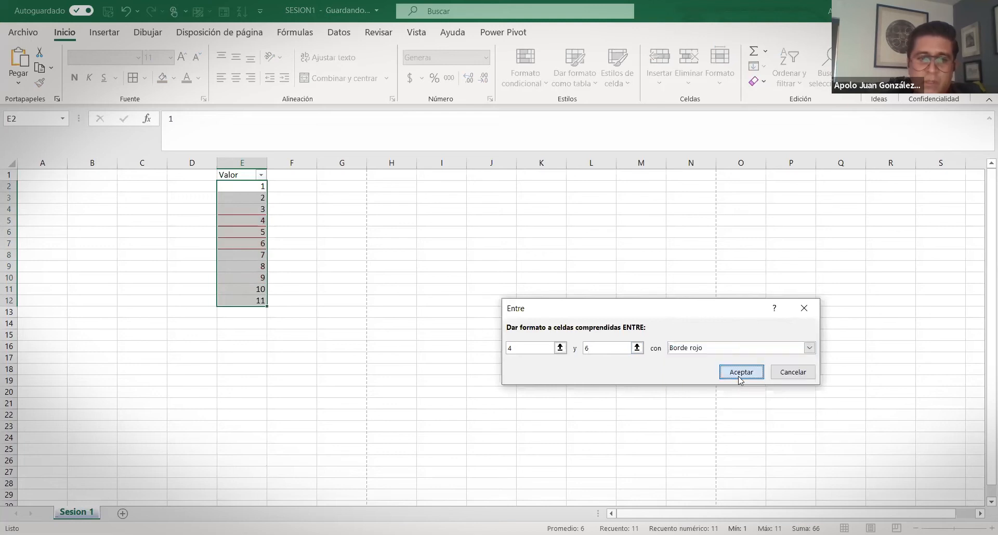
left_click(740, 372)
Select cells E5:E7 holding the red-bordered values 4 to 6
left_click_drag(243, 219, 253, 237)
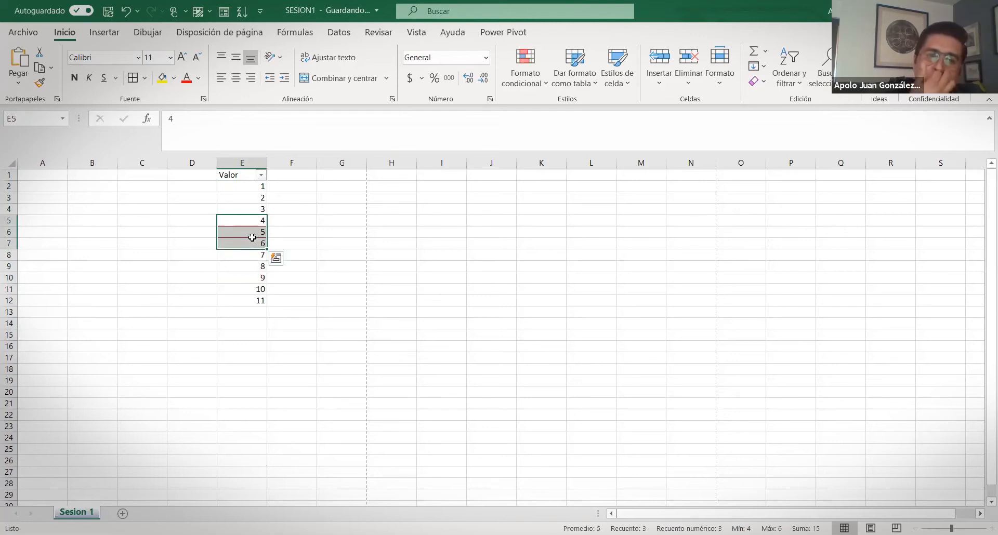
left_click_drag(261, 188, 258, 304)
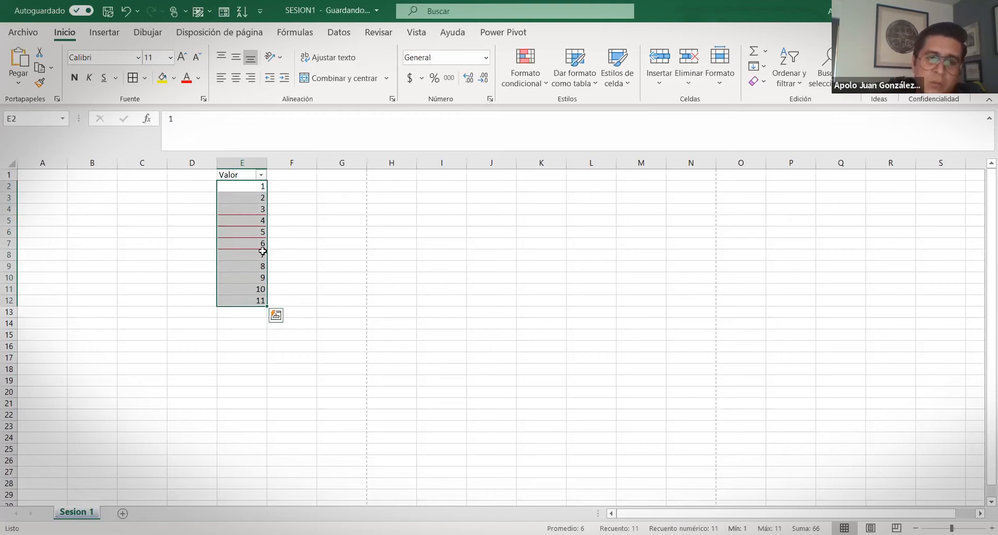
left_click(260, 221)
left_click_drag(255, 232, 258, 244)
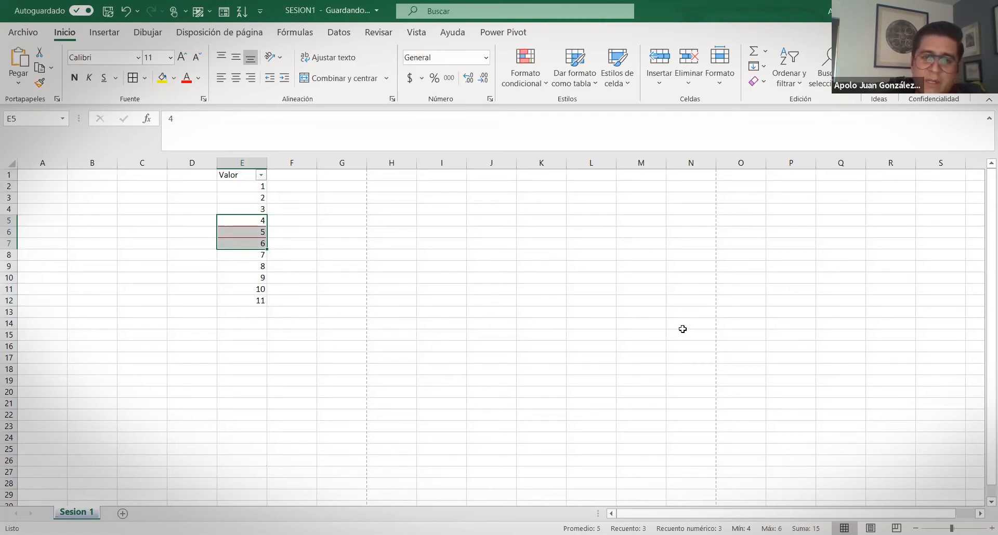
Return to the workbook and undo the red-border 'between 4 and 6' rule
key("alt+Tab")
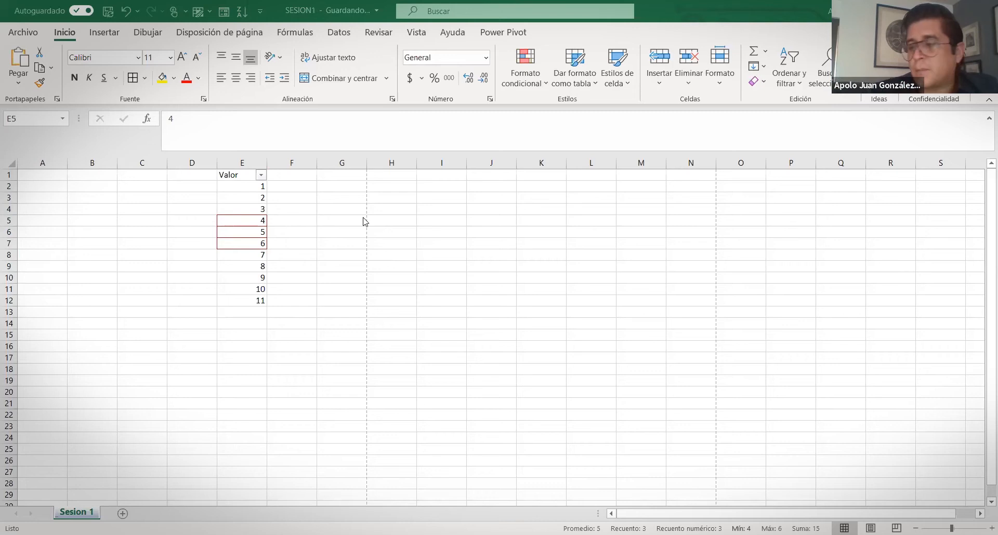
left_click(324, 350)
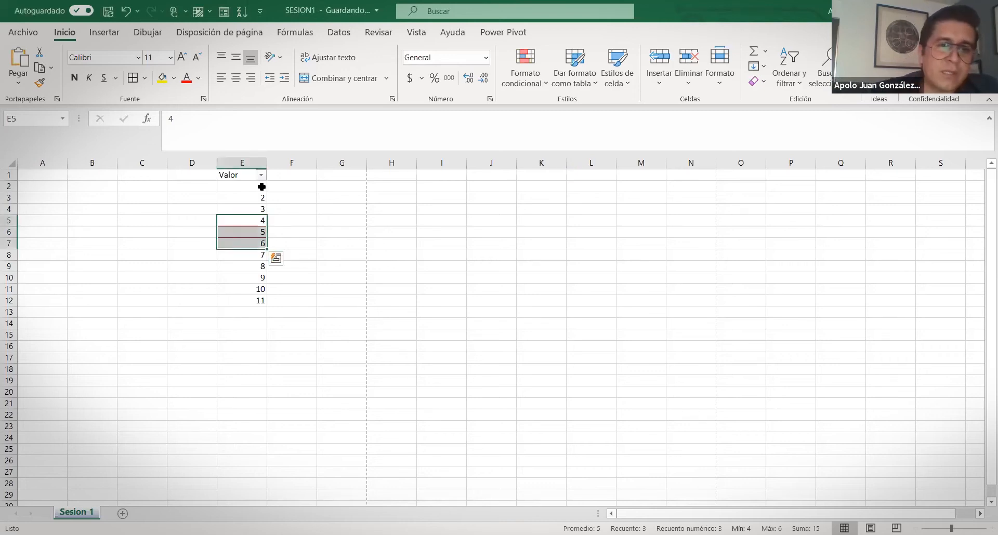
key("ctrl+z")
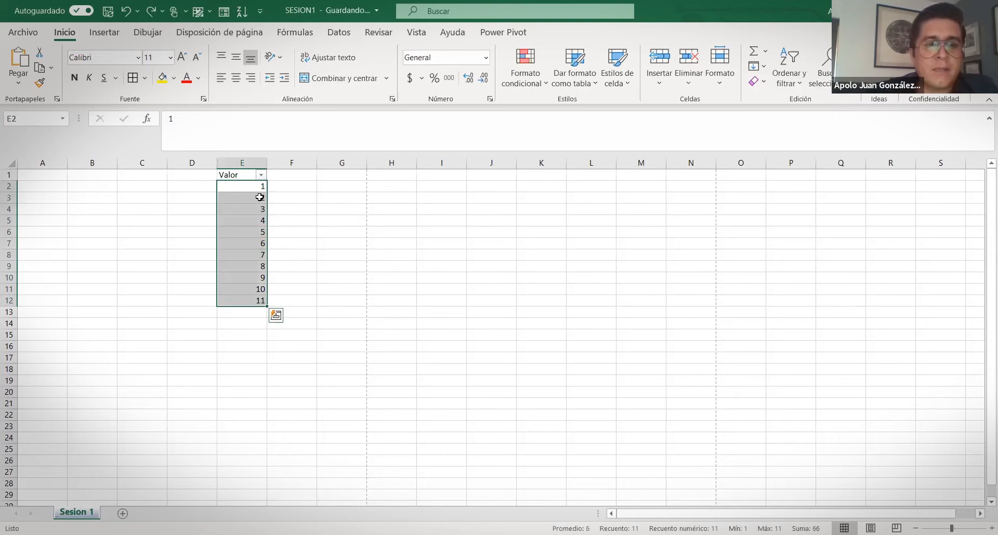
left_click(261, 197)
left_click_drag(244, 185, 257, 304)
left_click(163, 79)
left_click(186, 78)
left_click(337, 305)
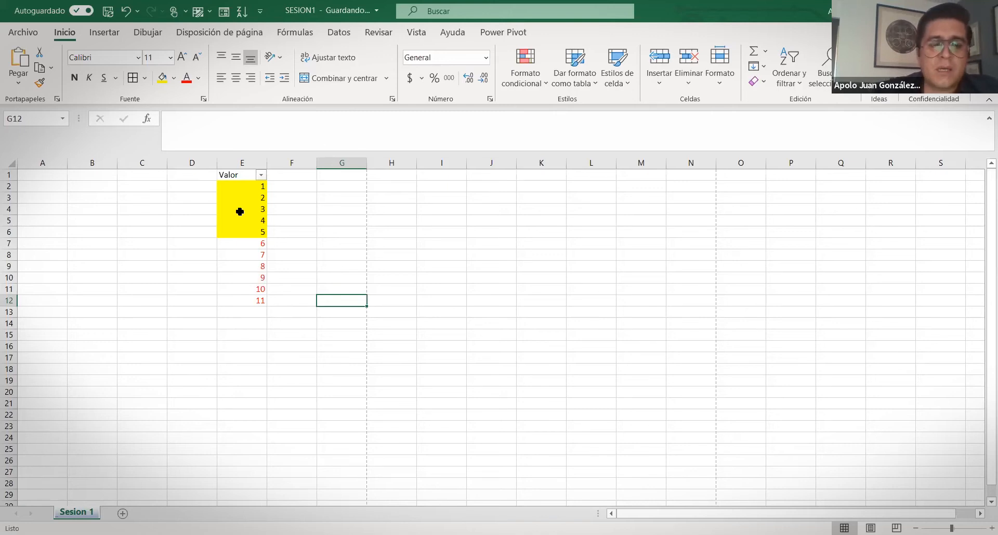
left_click(229, 249)
key("ctrl+shift+Down")
key("ctrl+z")
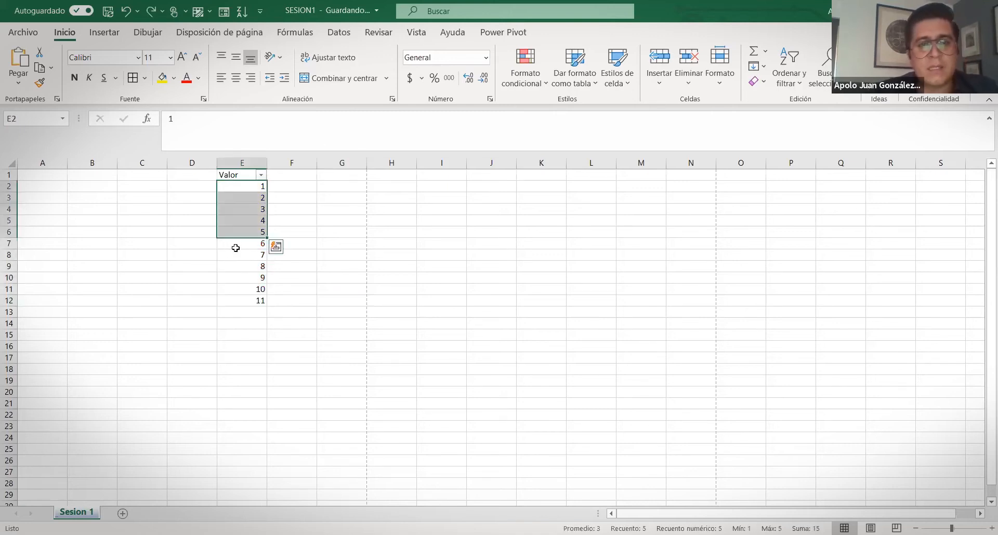
left_click_drag(239, 185, 245, 297)
left_click(198, 32)
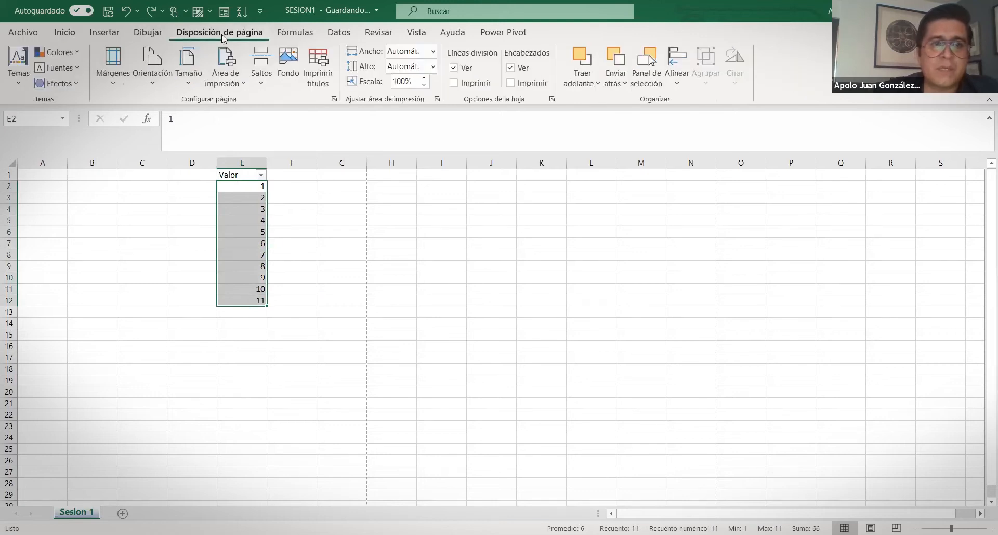
left_click(150, 30)
left_click(103, 35)
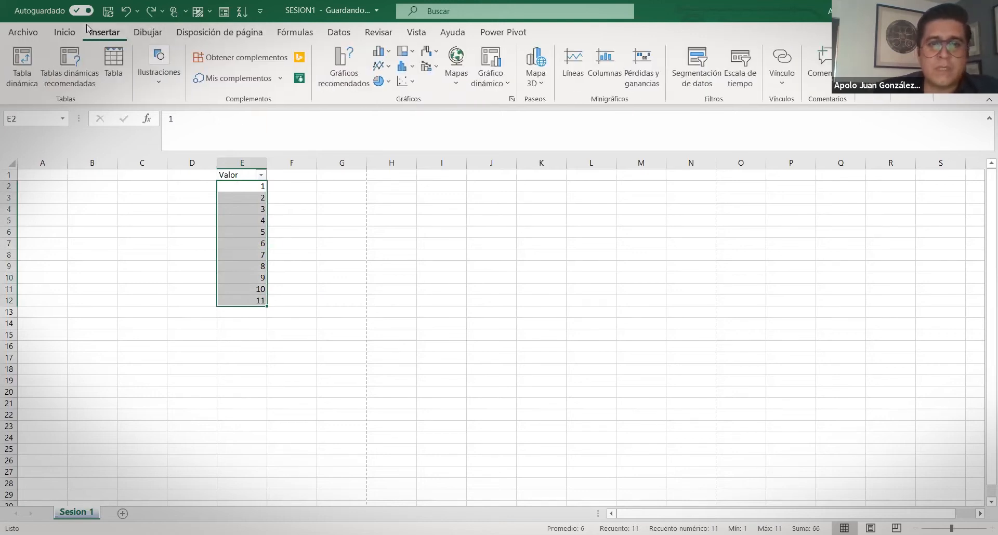
left_click(295, 34)
left_click(339, 32)
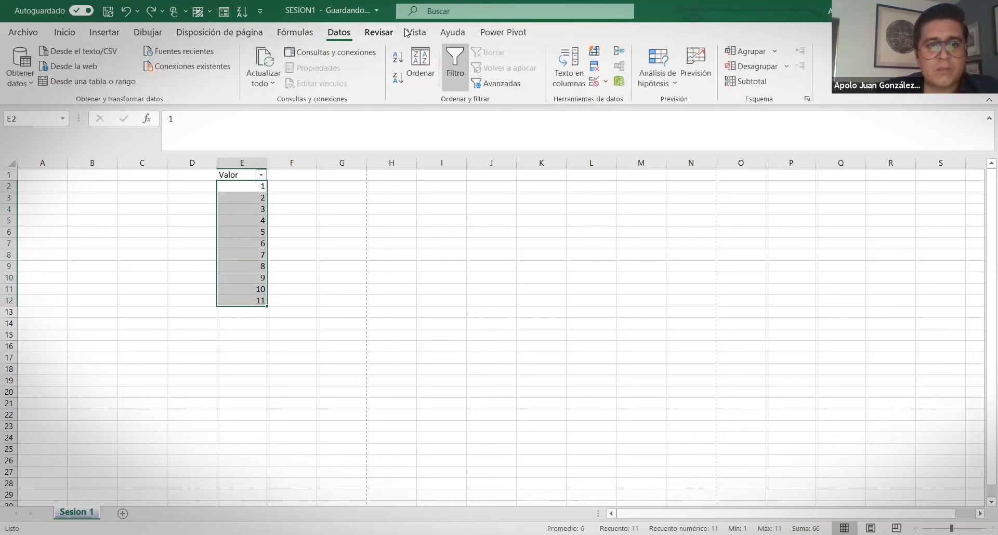
left_click(416, 32)
left_click(64, 34)
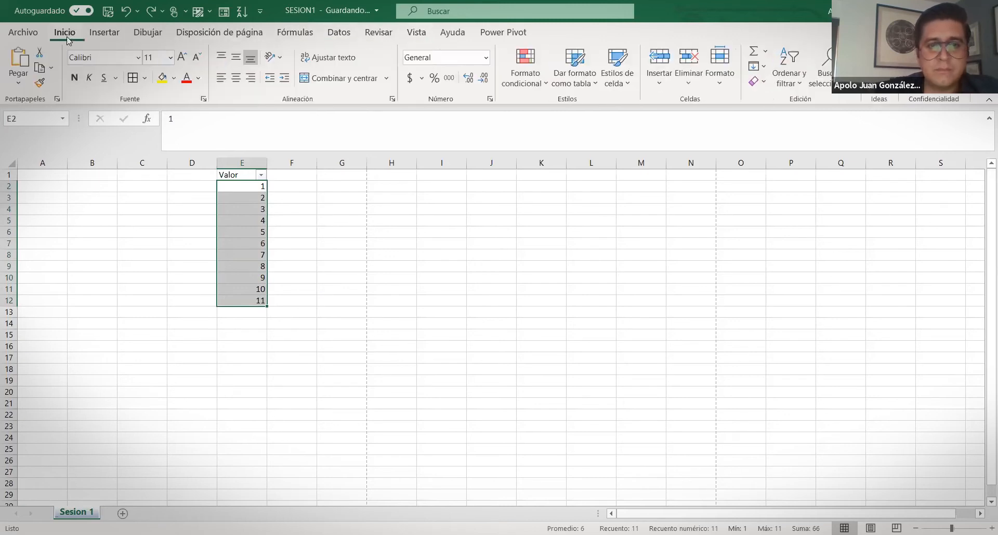
left_click(441, 217)
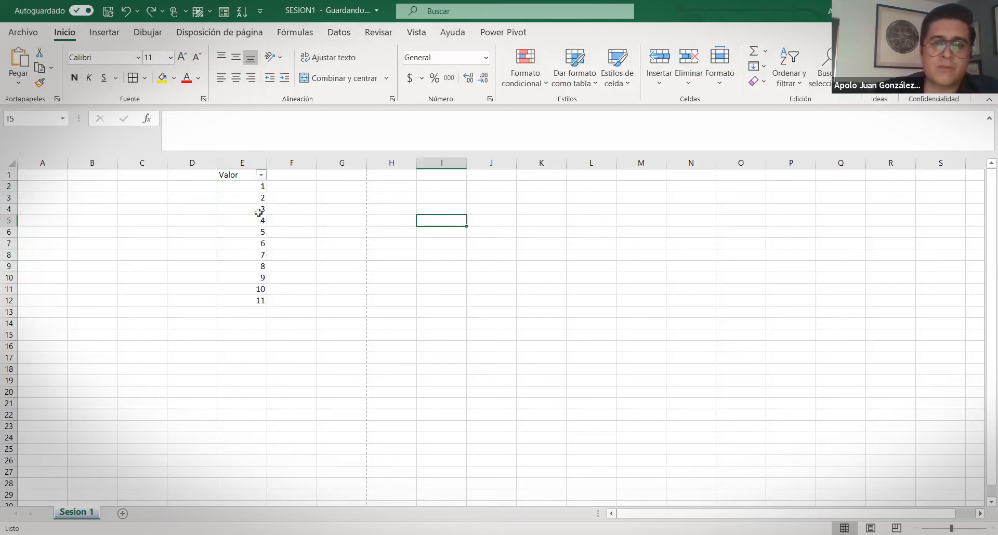
left_click(622, 77)
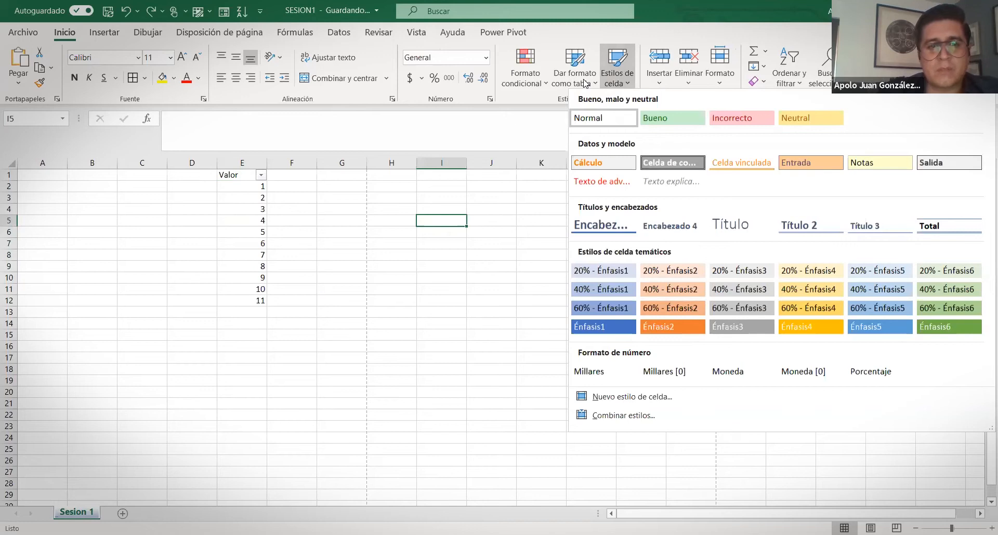
left_click_drag(236, 186, 254, 300)
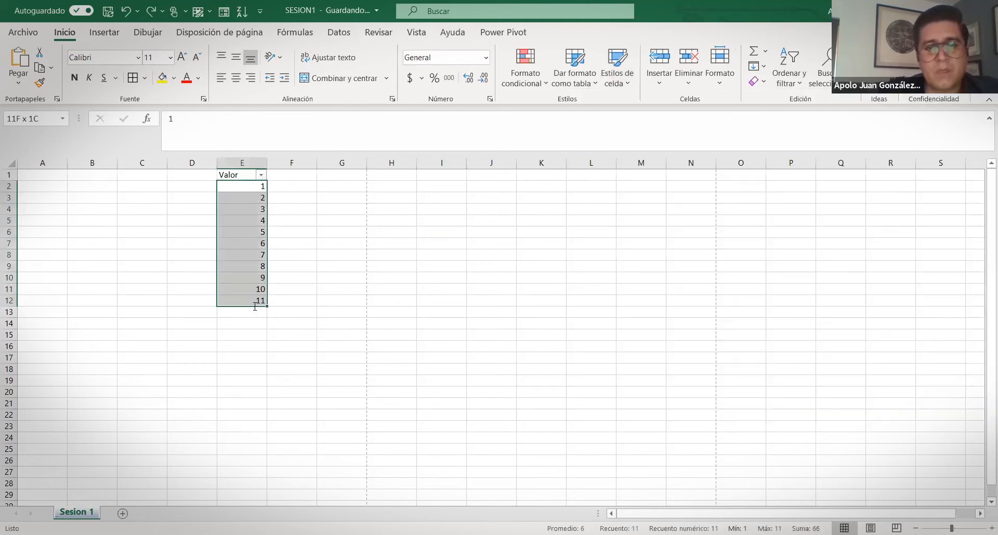
left_click(561, 76)
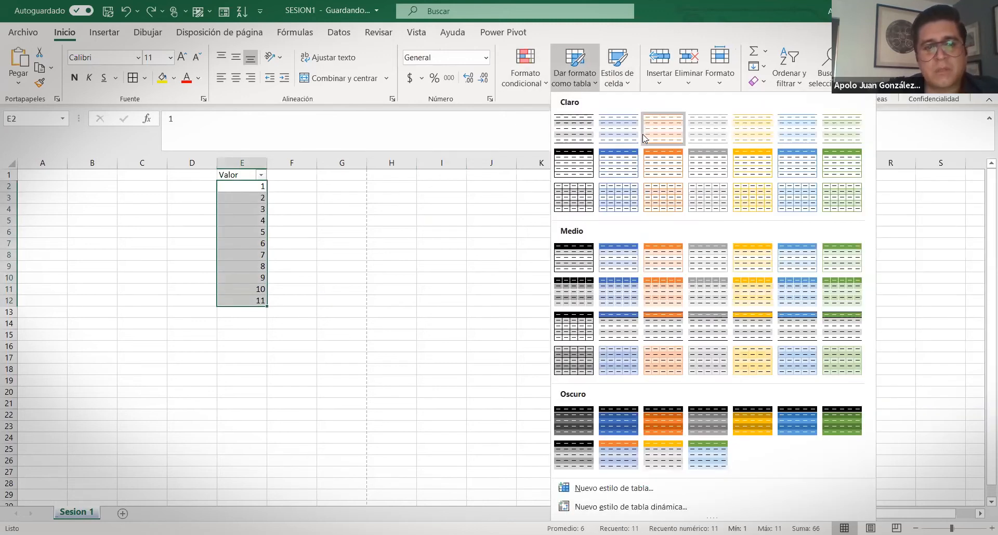
left_click(643, 138)
left_click(656, 353)
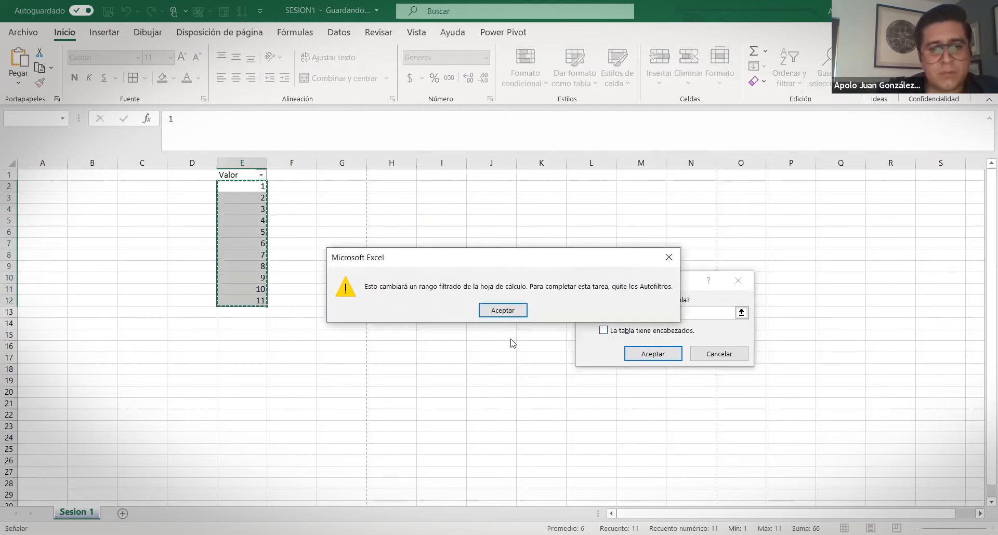
left_click(504, 315)
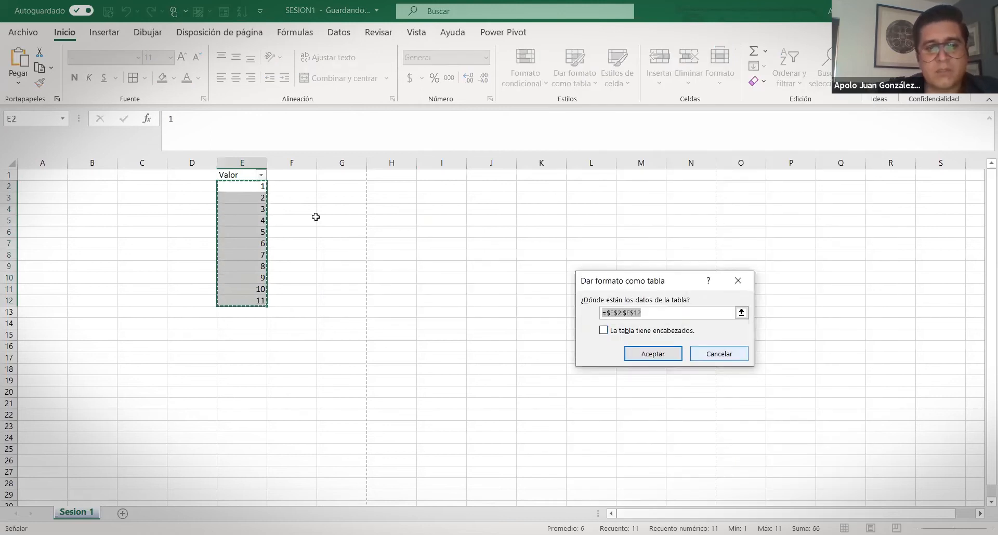
key("Escape")
left_click(593, 78)
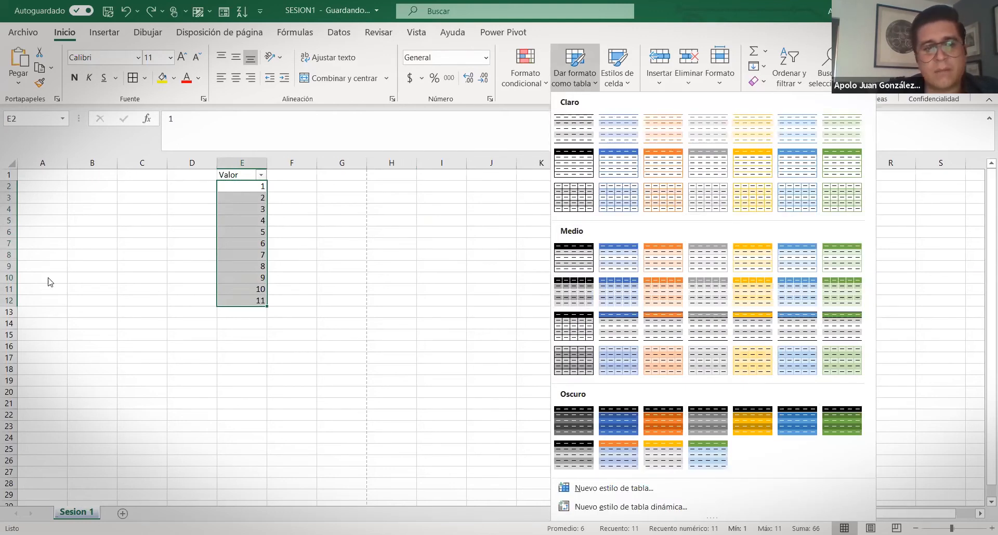
key("Escape")
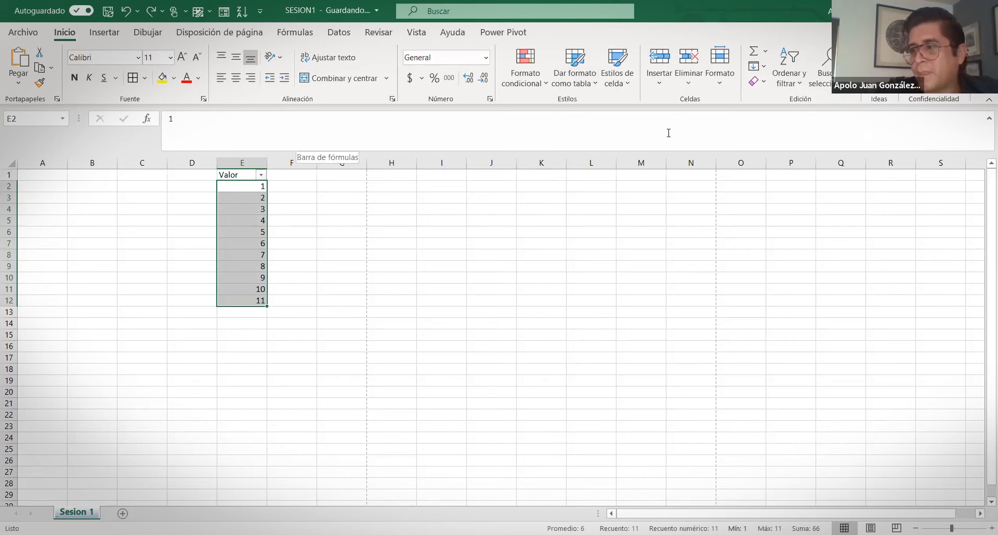
left_click(344, 232)
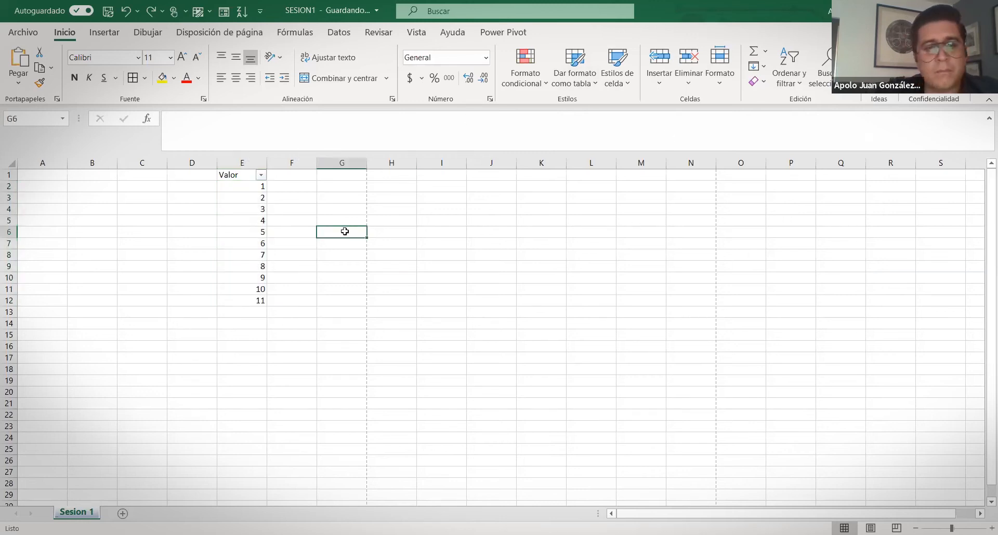
left_click(60, 221)
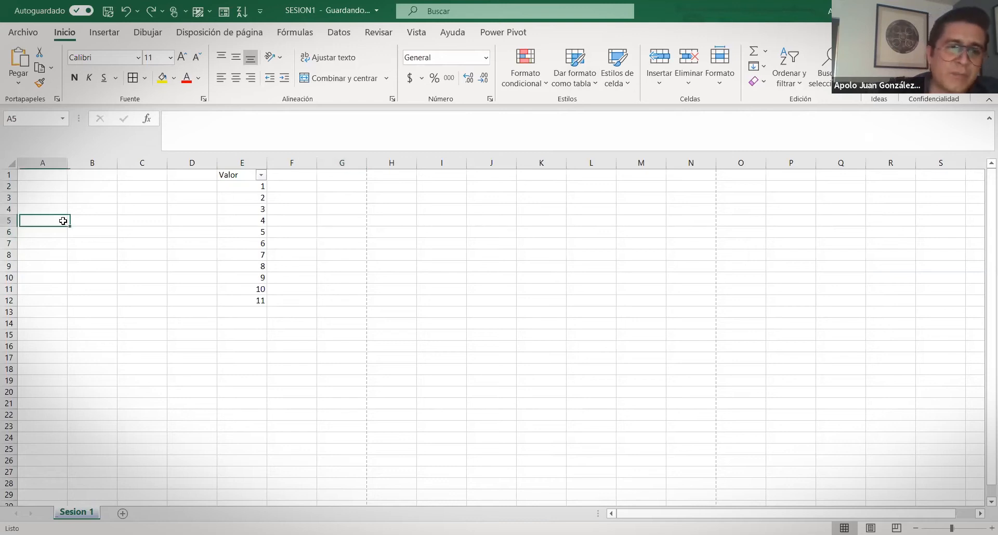
left_click(57, 210)
left_click(57, 198)
left_click(55, 186)
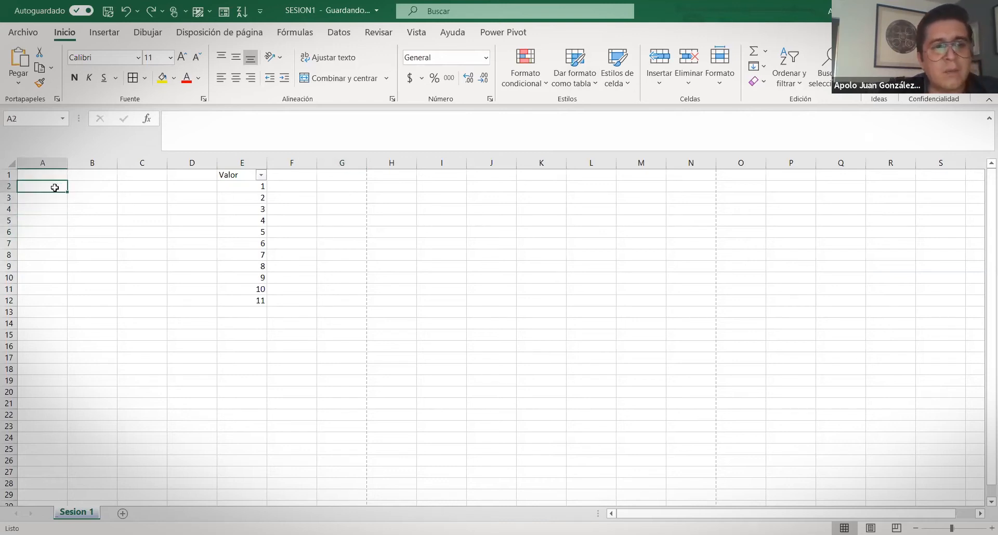
left_click(83, 185)
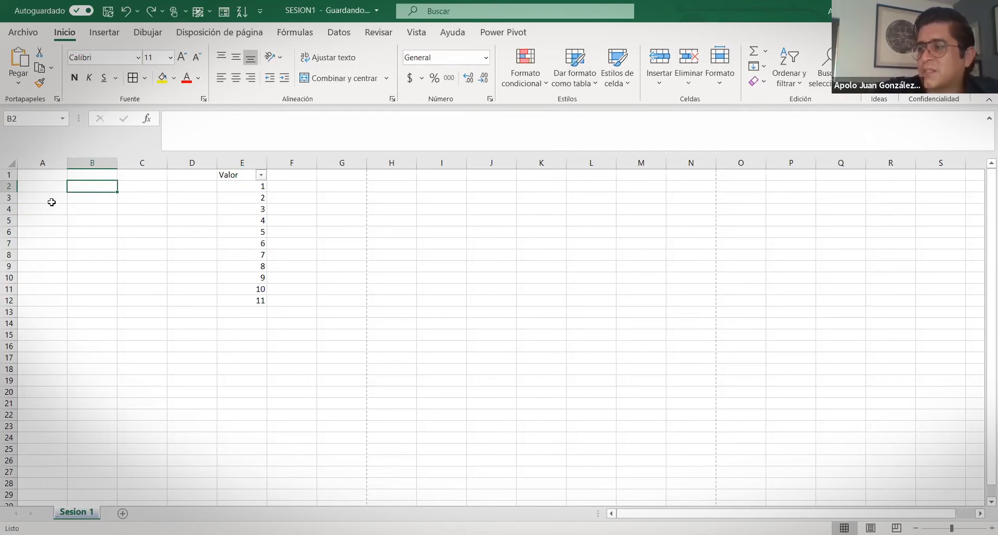
left_click(378, 32)
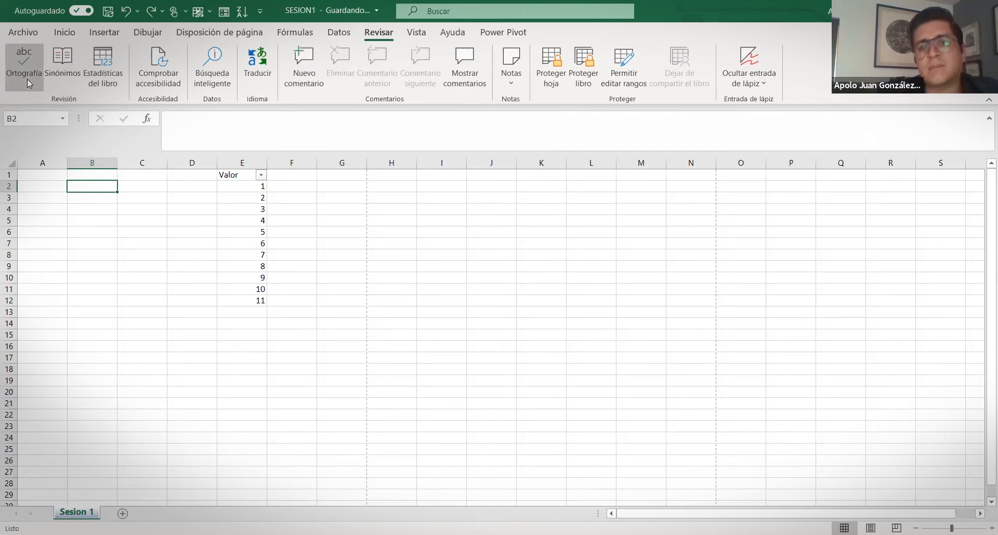
left_click(65, 32)
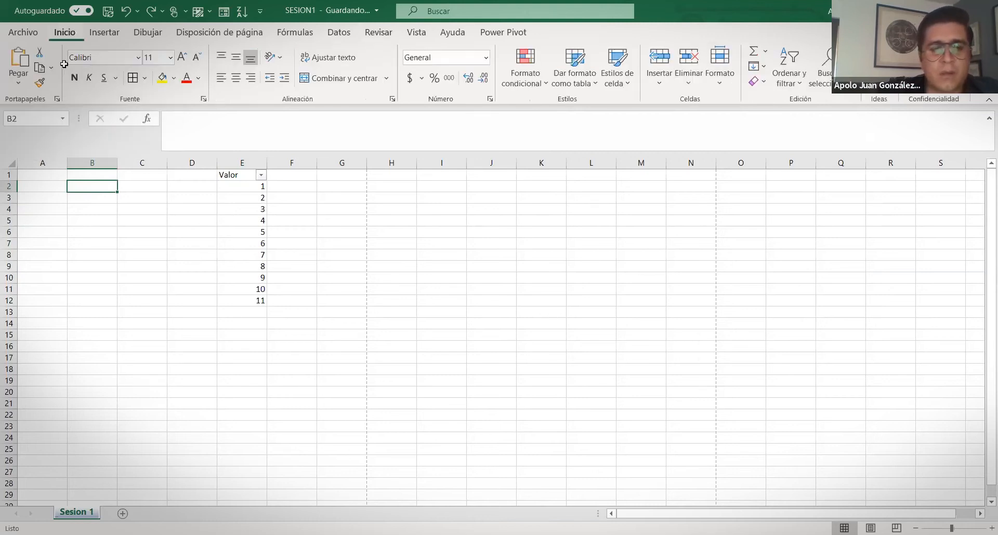
left_click(94, 215)
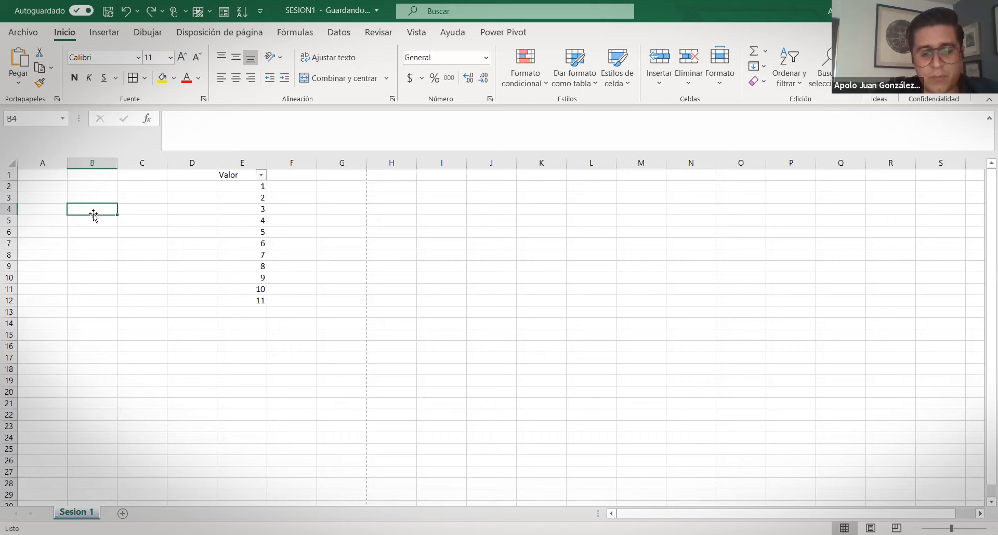
Enter the misspelled word 'sapato' in cell B4
type("s")
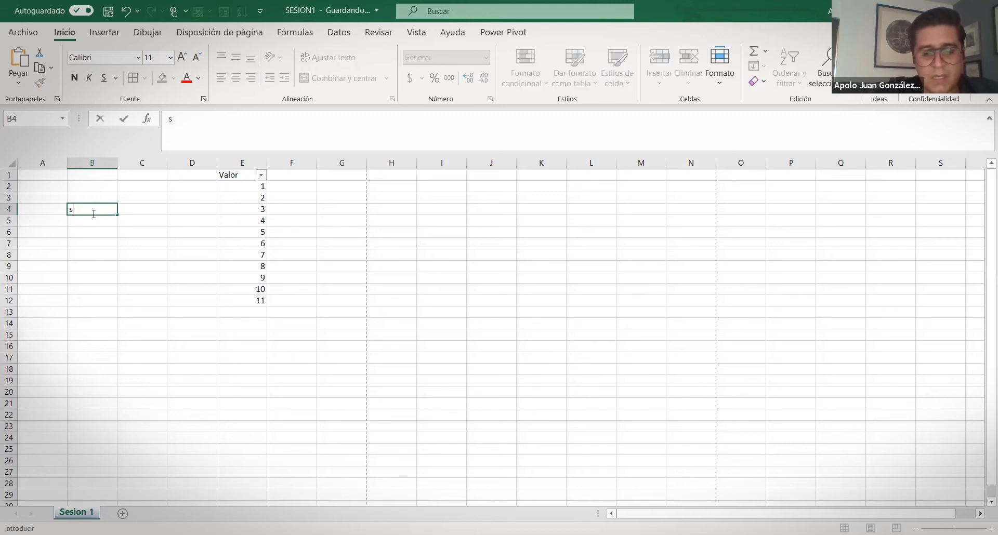
type("apato")
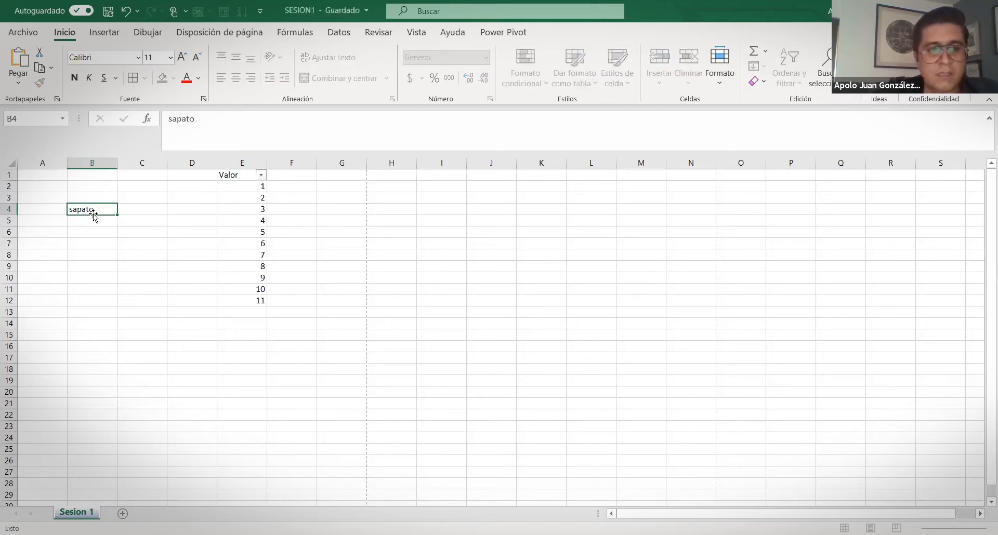
key("Return")
left_click(93, 211)
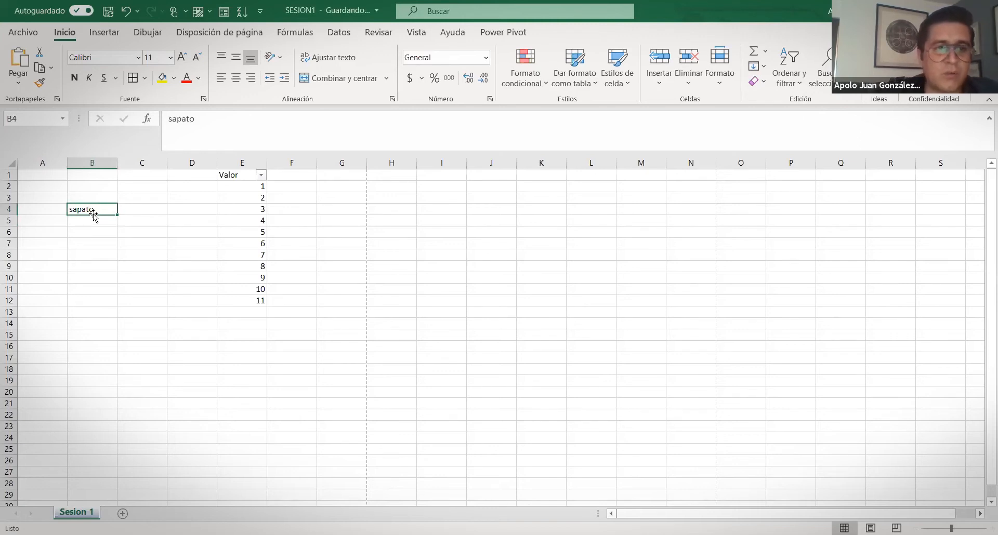
right_click(85, 208)
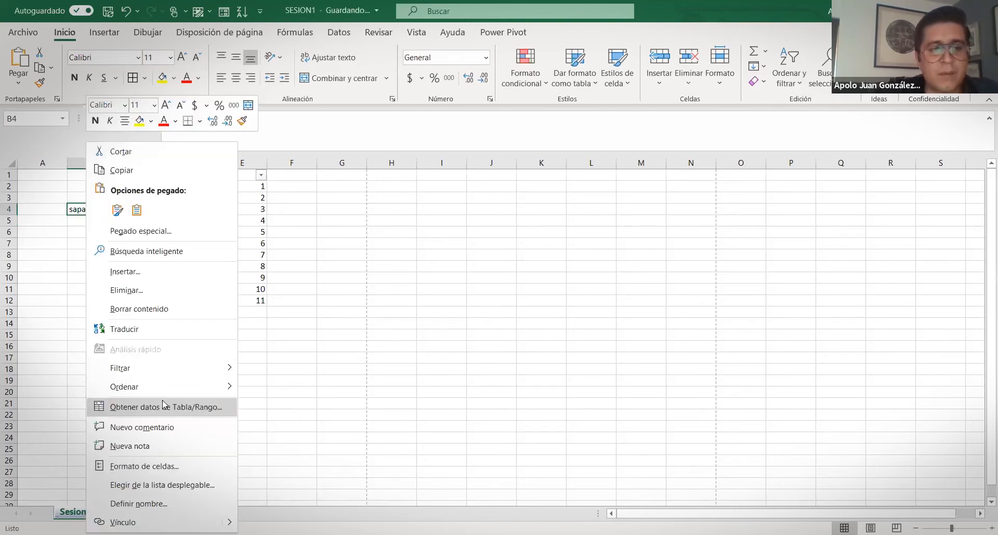
mouse_move(122, 398)
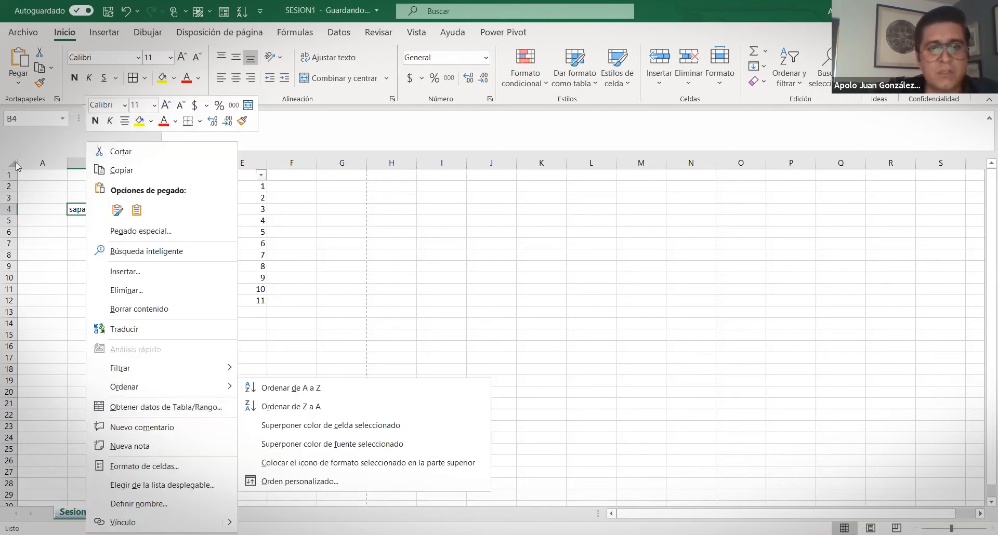
Run the Ortografía spell check to correct 'sapato' to 'zapato' in B4
left_click(386, 37)
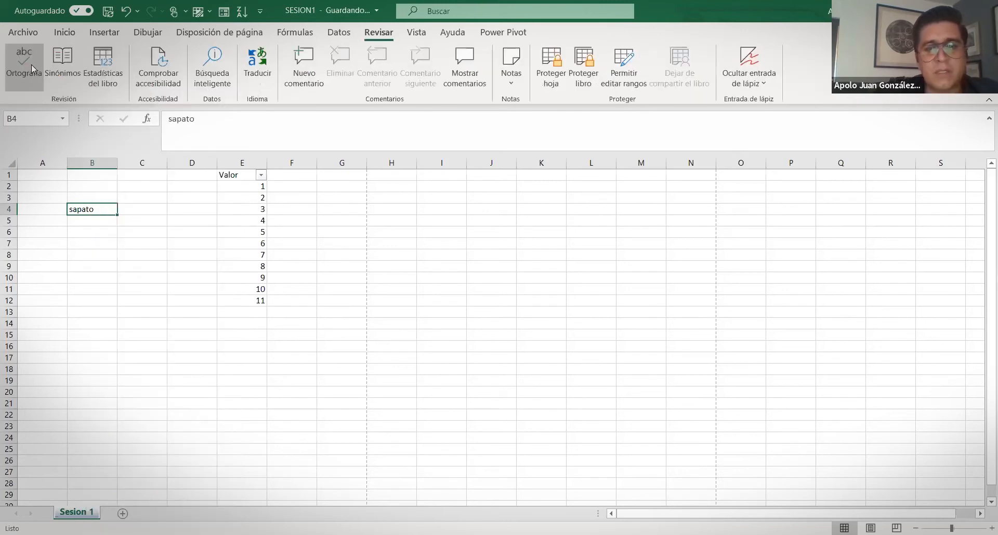
left_click(31, 64)
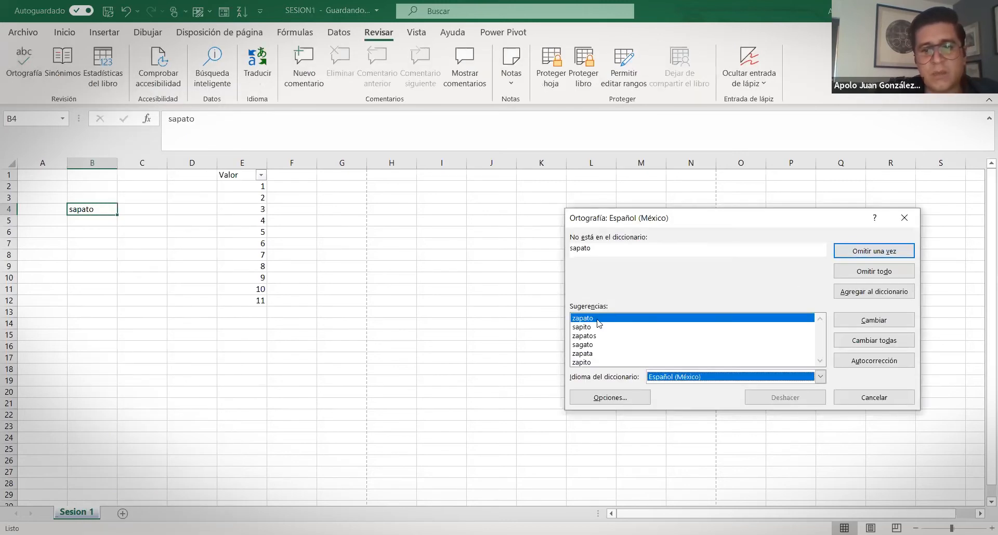
left_click(852, 323)
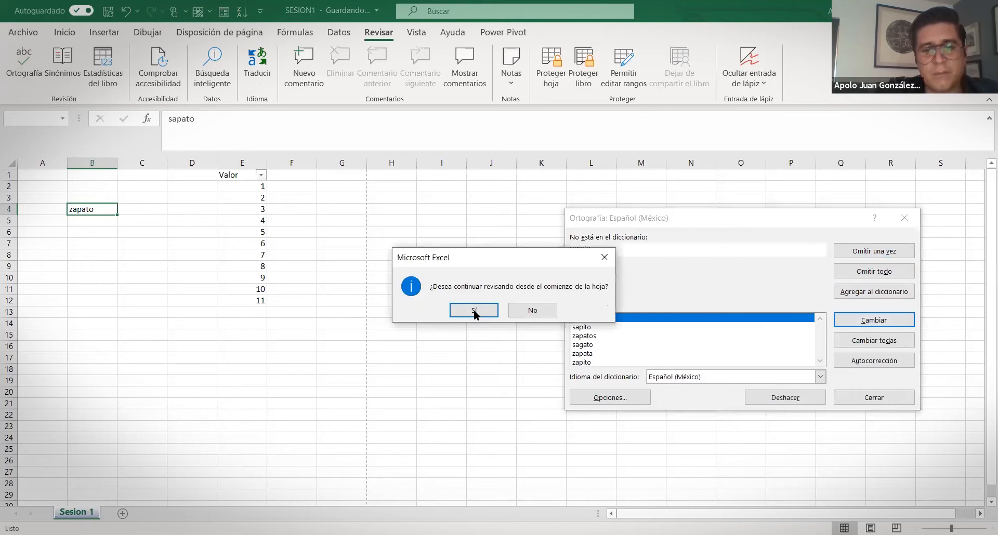
left_click(472, 310)
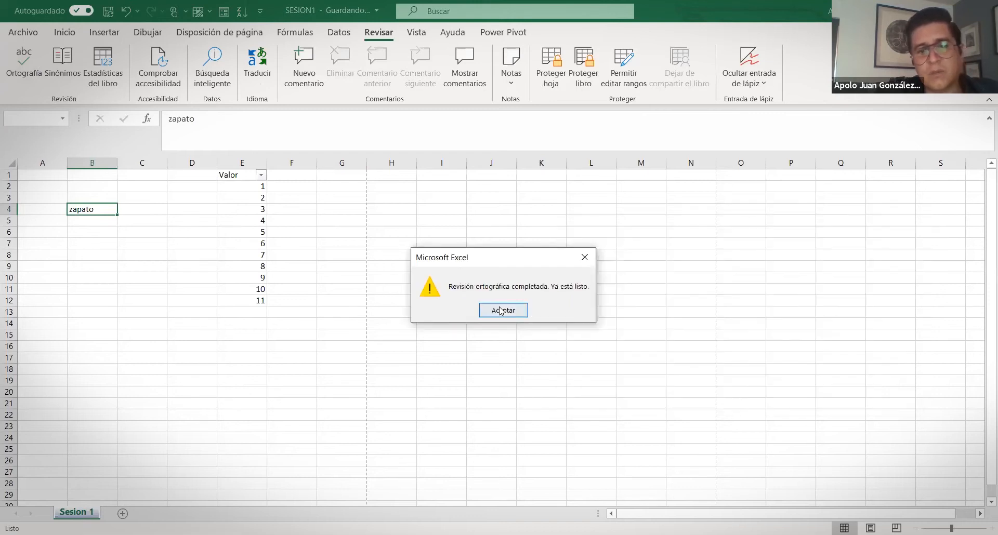
key("Return")
left_click_drag(103, 255, 104, 265)
left_click(83, 209)
left_click(85, 220)
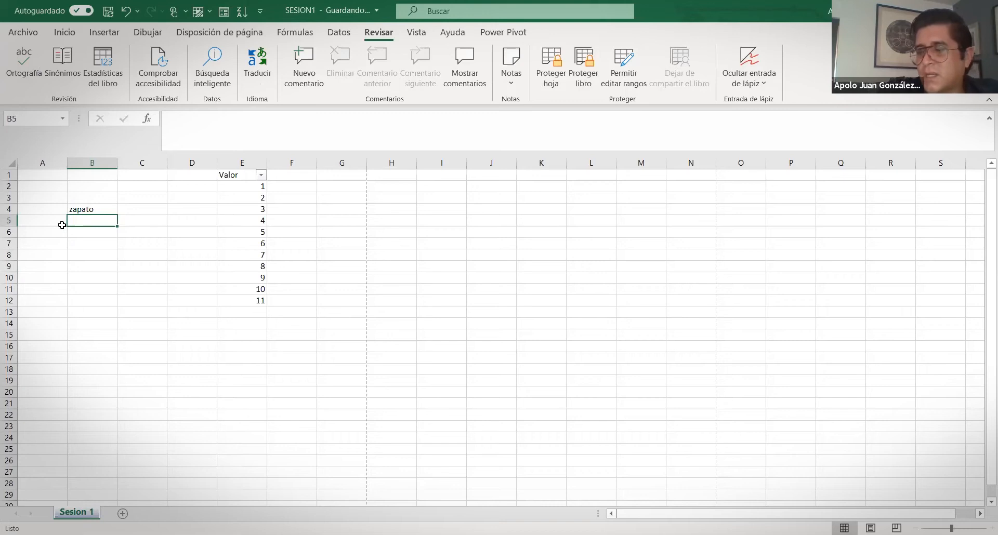
Enter the misspelled word 'vordes' in cell B5
type("vordes")
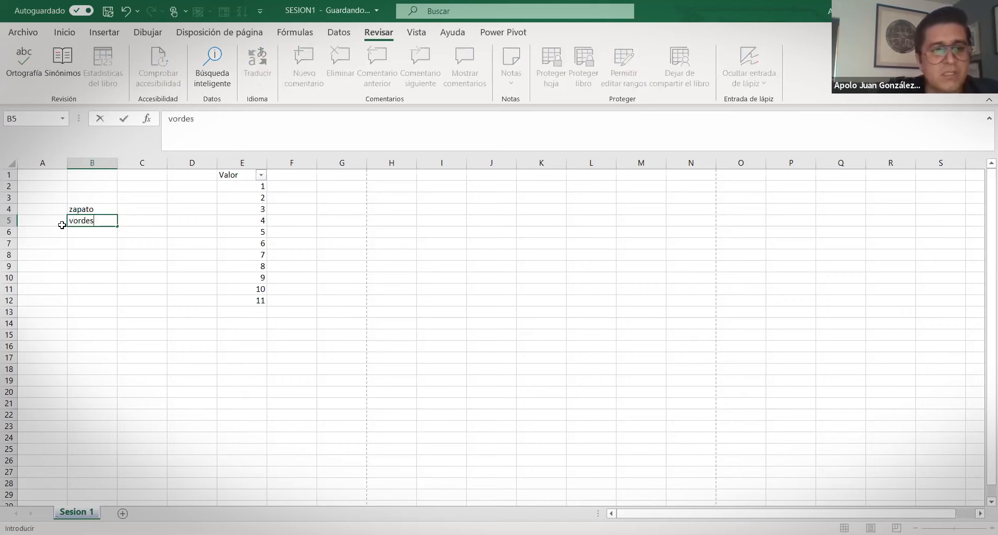
key("Return")
left_click(102, 223)
right_click(102, 222)
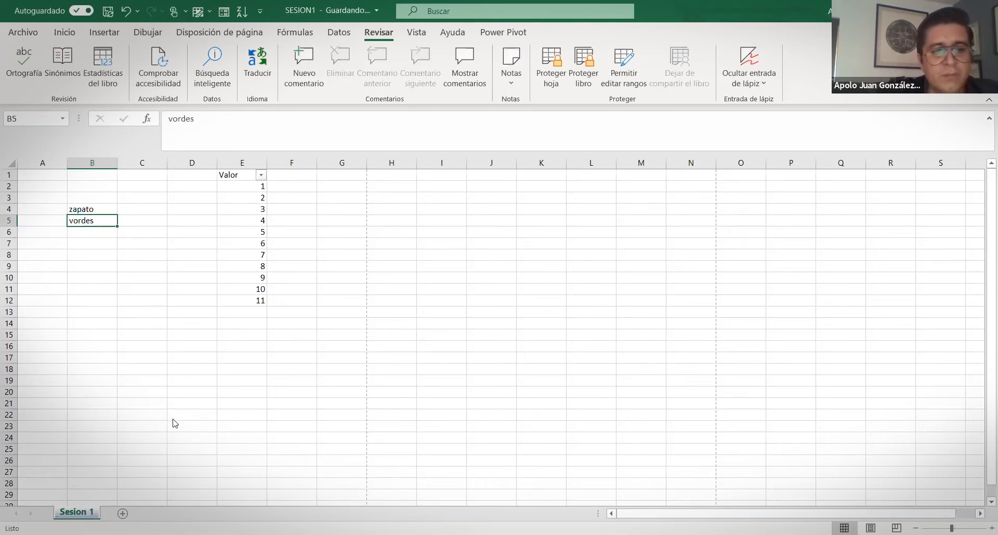
Run the Ortografía spell check to change 'vordes' to 'bordes'
left_click(36, 64)
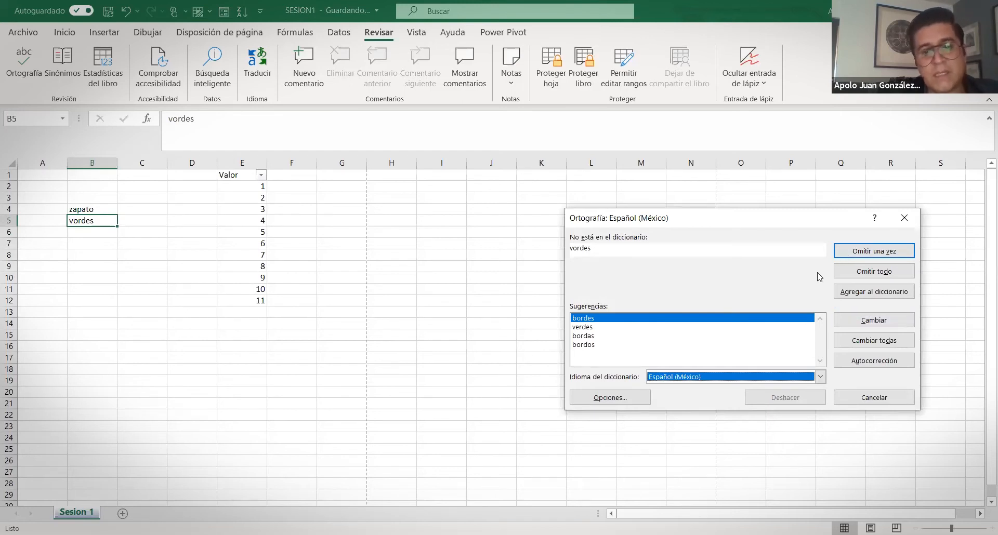
left_click(873, 321)
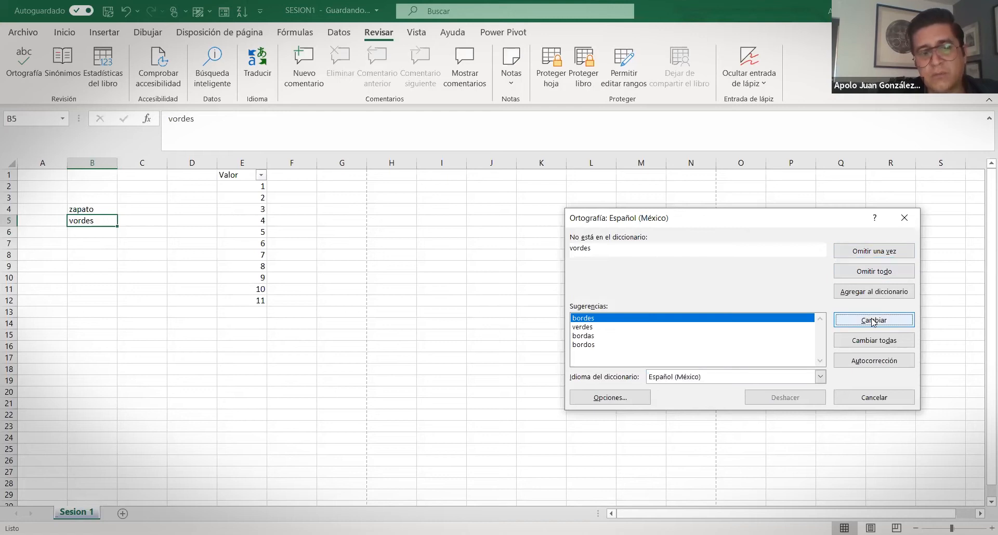
left_click(477, 306)
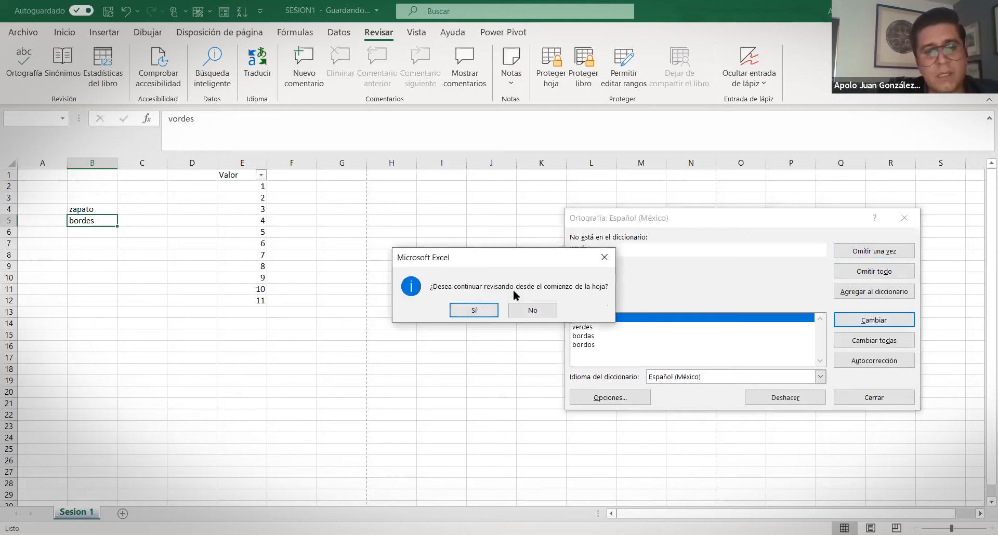
left_click(509, 311)
left_click_drag(84, 186, 725, 391)
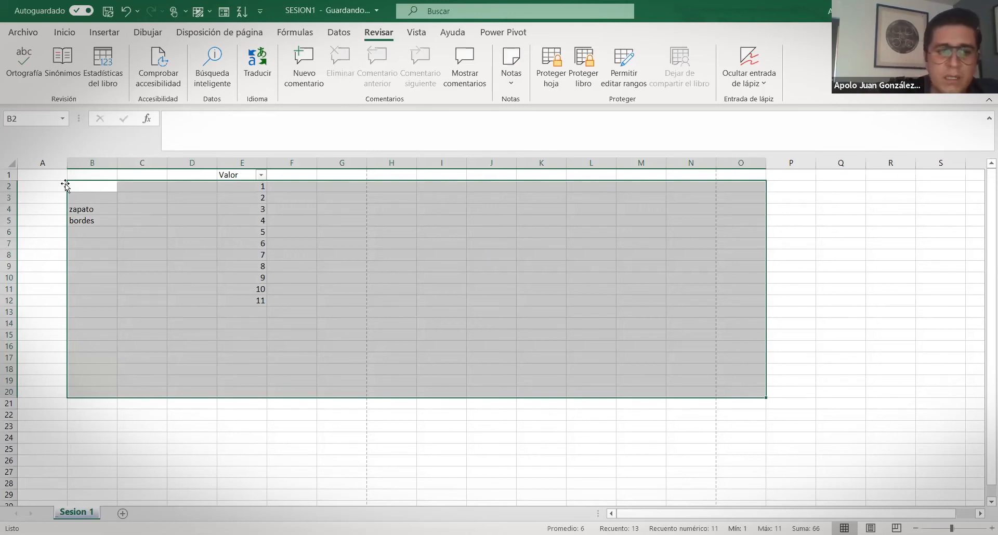
left_click(99, 188)
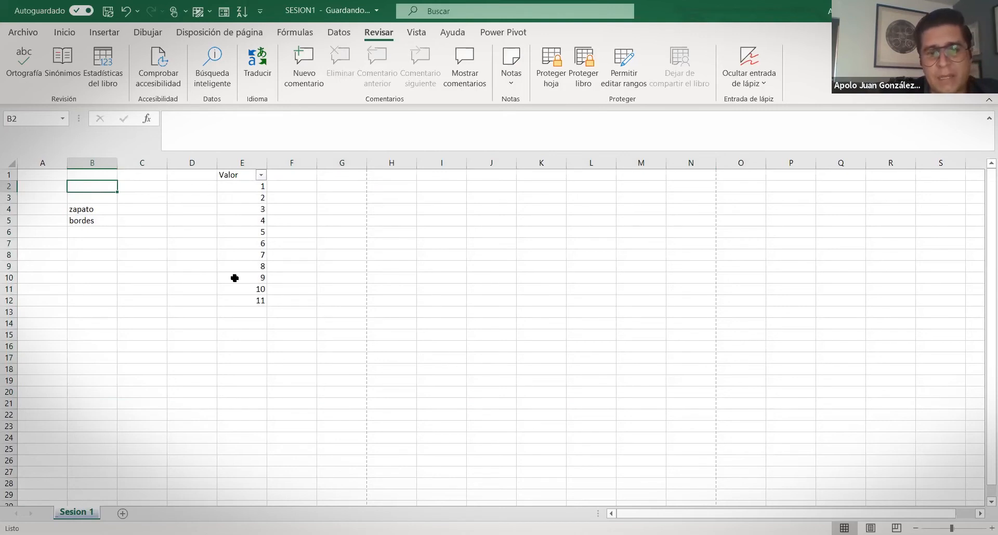
left_click(130, 290)
left_click(128, 300)
left_click(88, 185)
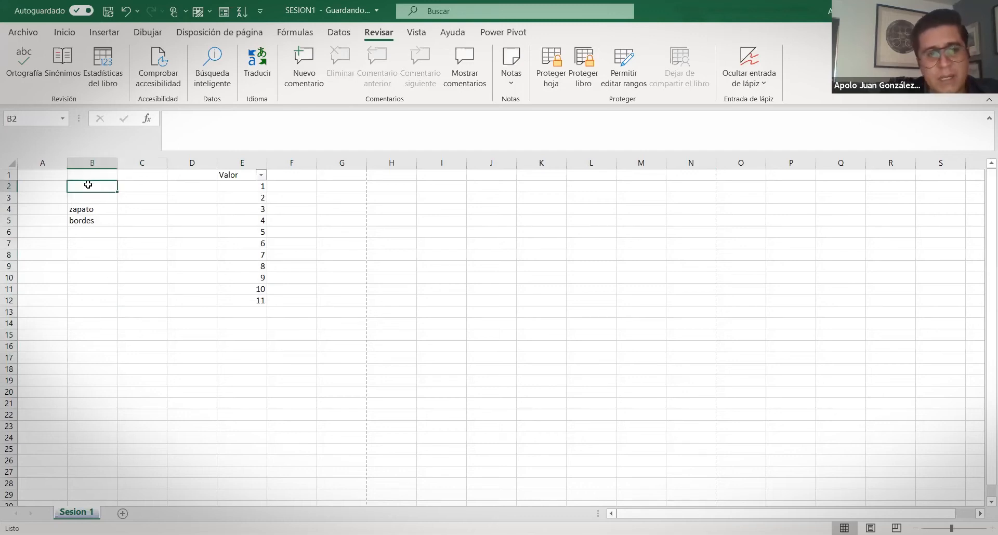
left_click_drag(89, 185, 705, 405)
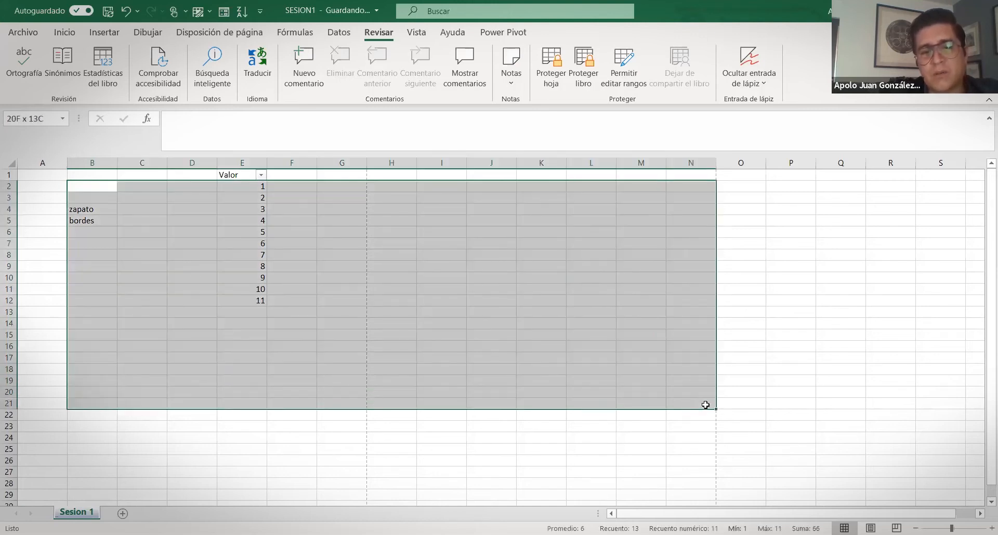
left_click(86, 191)
left_click(86, 209)
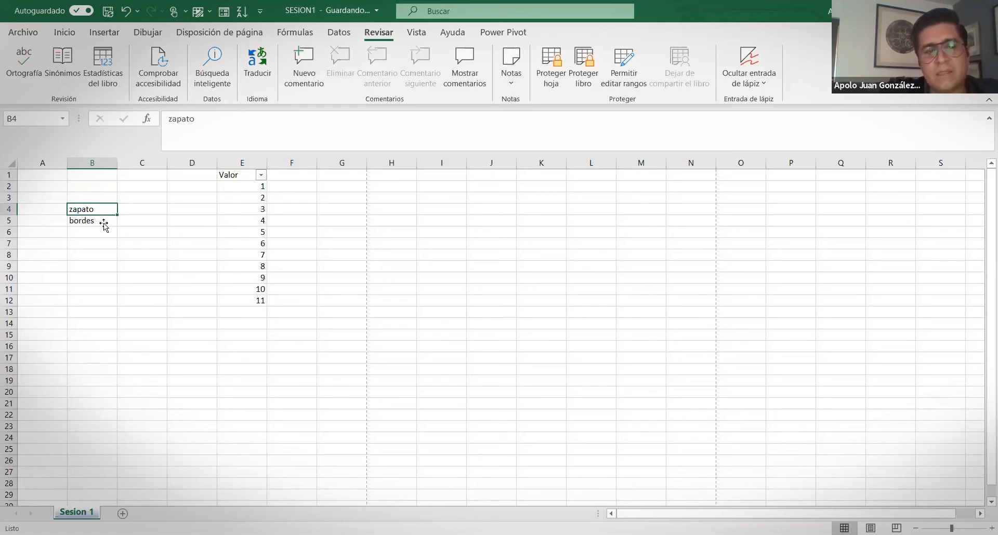
Clear the words zapato and bordes from B4:B5
left_click_drag(95, 209, 99, 222)
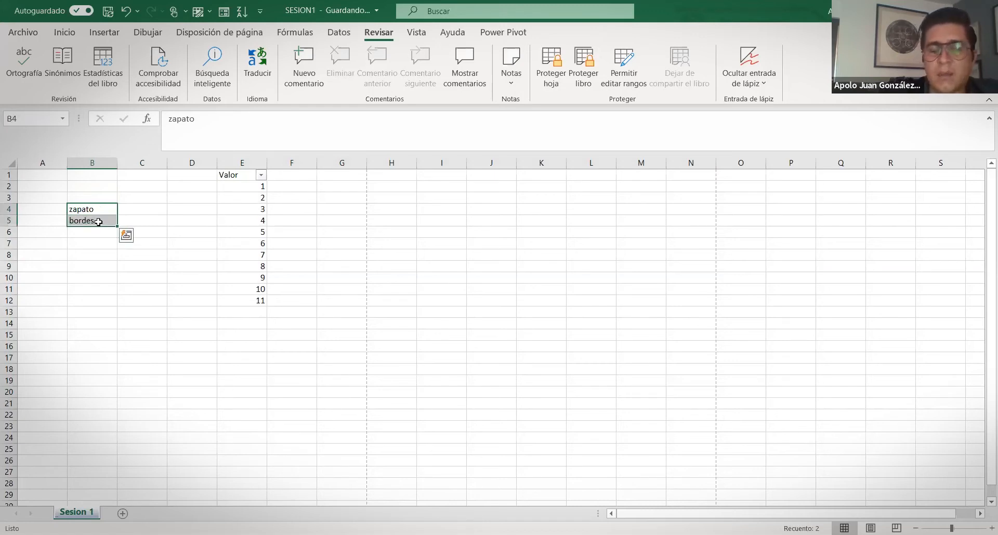
key("Delete")
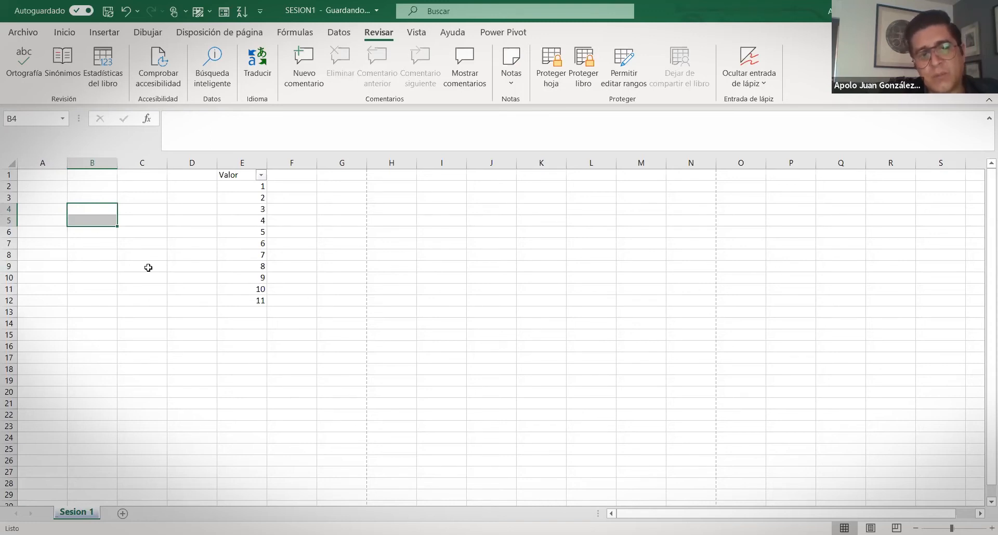
left_click(80, 211)
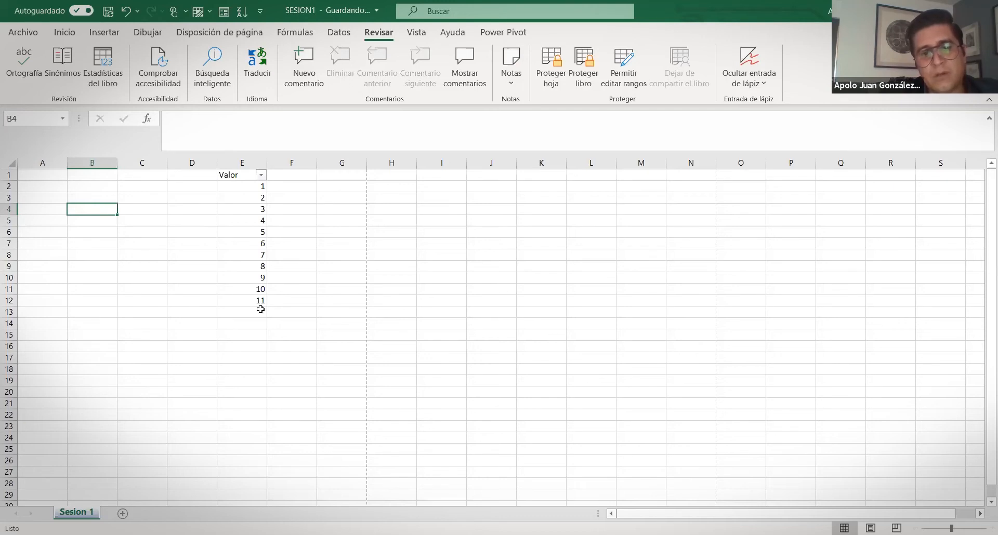
left_click(599, 379)
left_click(384, 302)
left_click(343, 379)
left_click(212, 378)
left_click(208, 322)
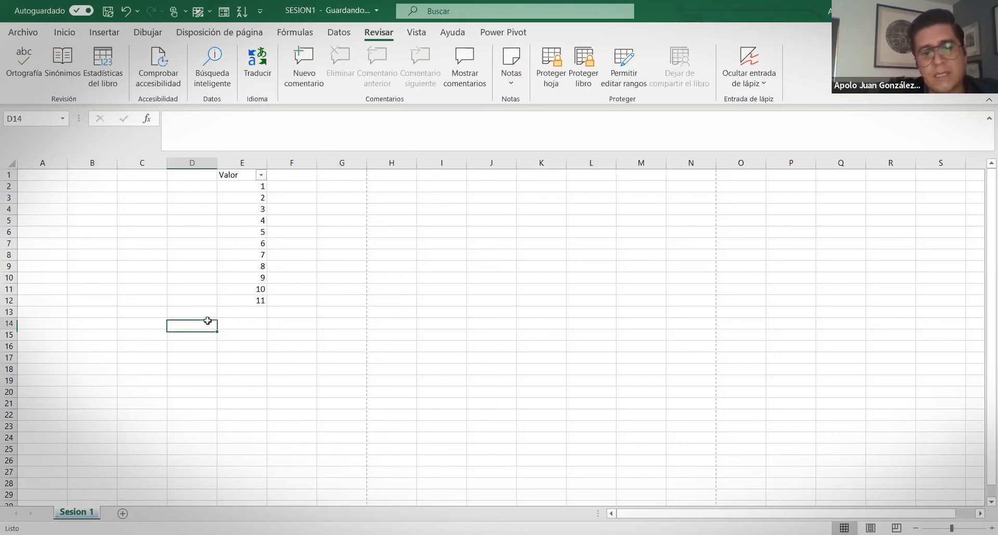
Select the range A1:S29, scroll through it, then deselect to cell F9
left_click(36, 175)
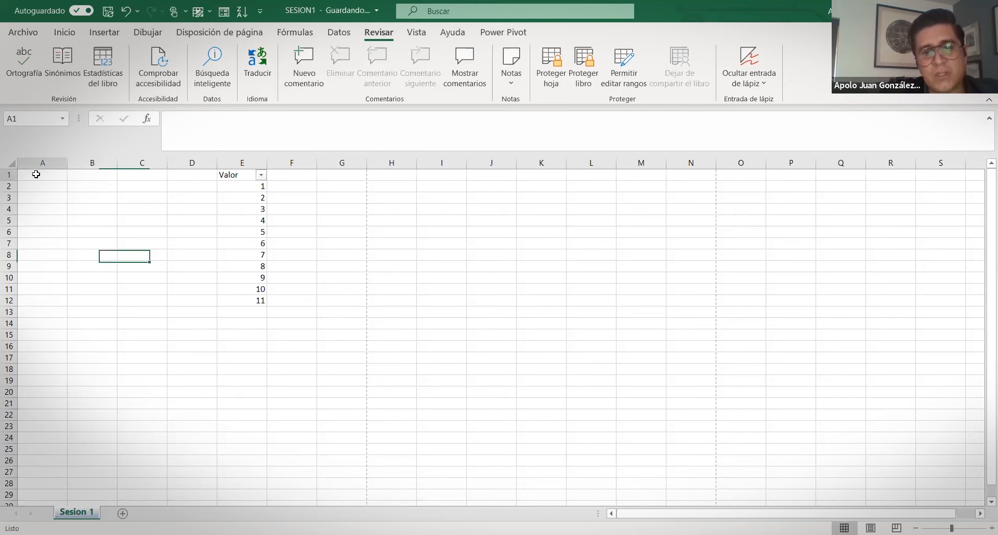
left_click_drag(931, 479, 957, 499)
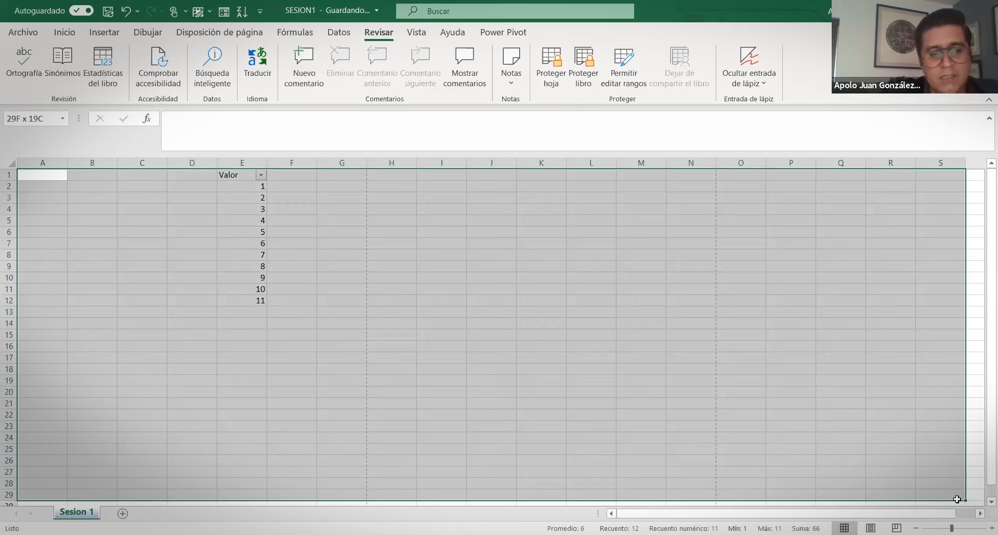
left_click_drag(957, 499, 957, 499)
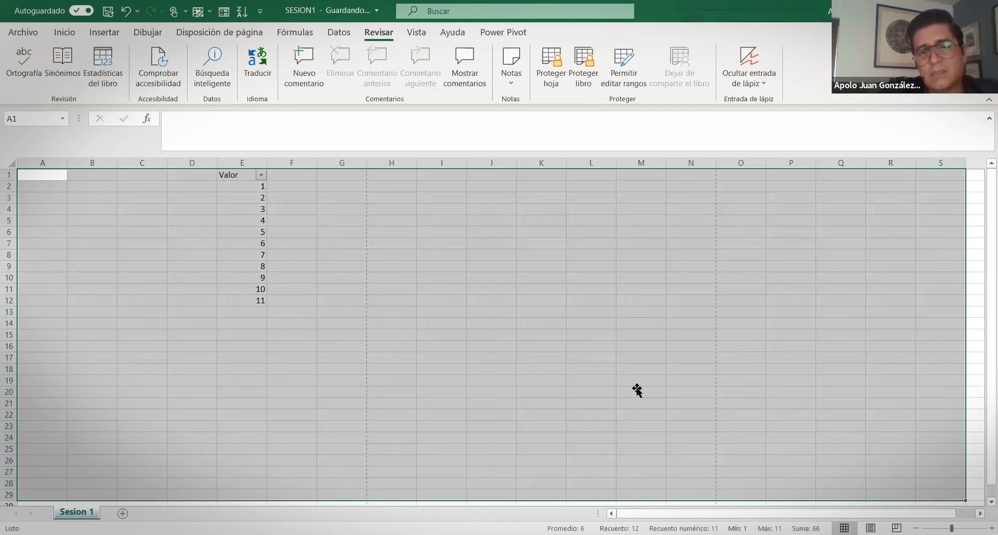
scroll(547, 479, "down", 3)
scroll(546, 478, "down", 6)
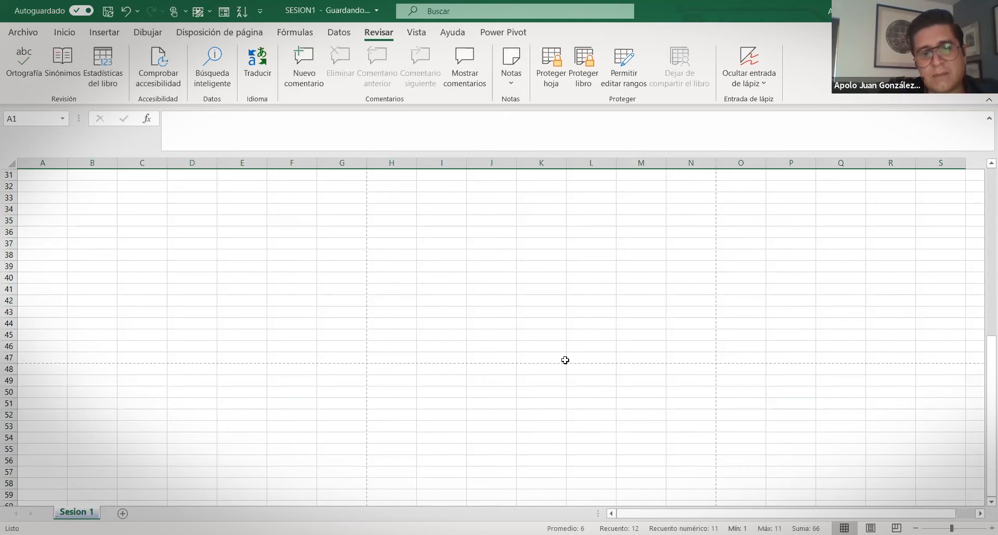
scroll(562, 360, "up", 12)
scroll(330, 343, "down", 14)
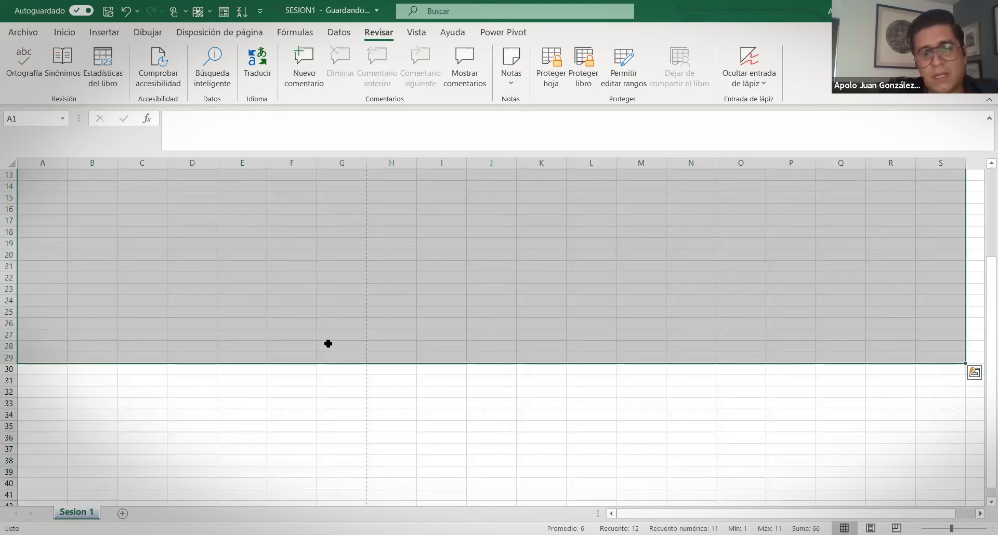
scroll(359, 316, "up", 15)
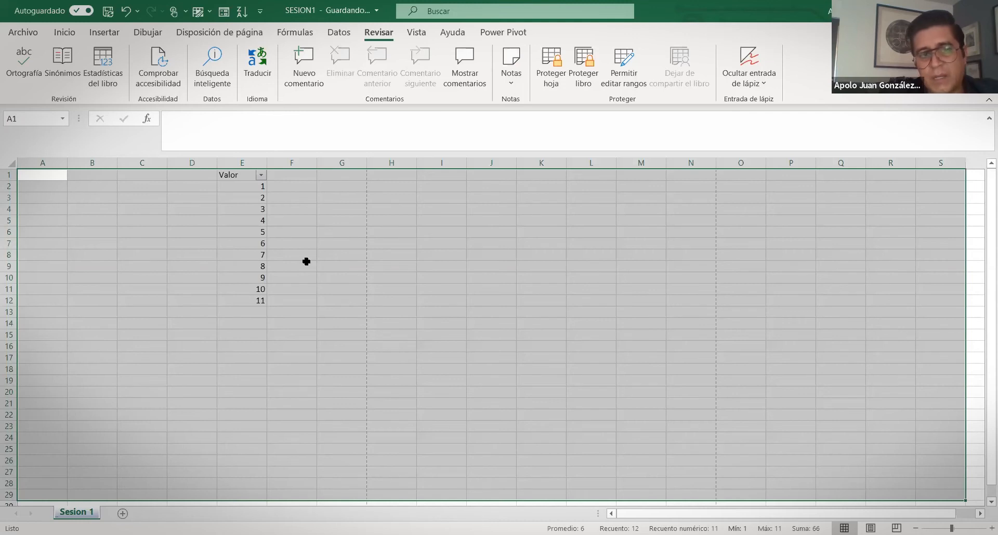
left_click(306, 261)
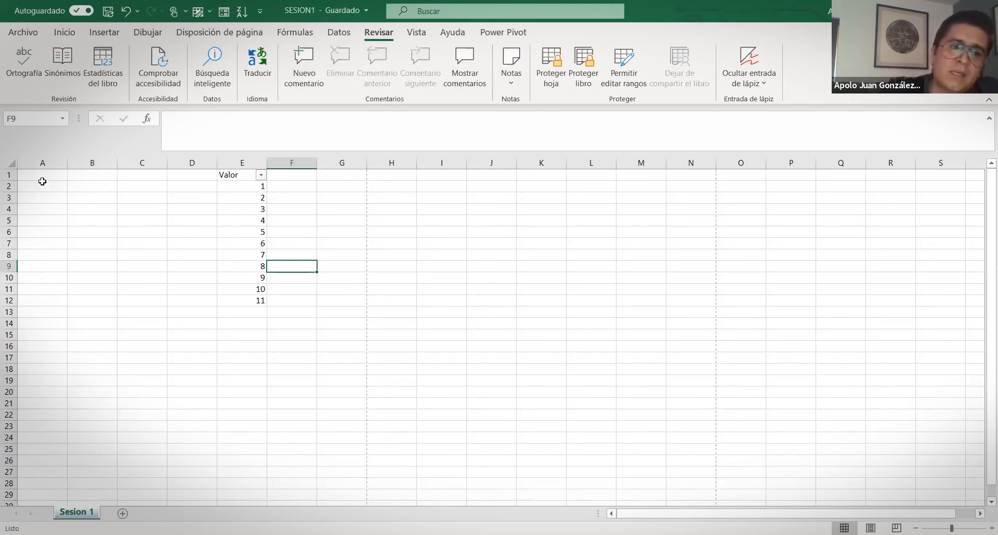
Select and deselect a large block from A1, settle on B4, and show the Inicio tab
left_click_drag(42, 173, 948, 427)
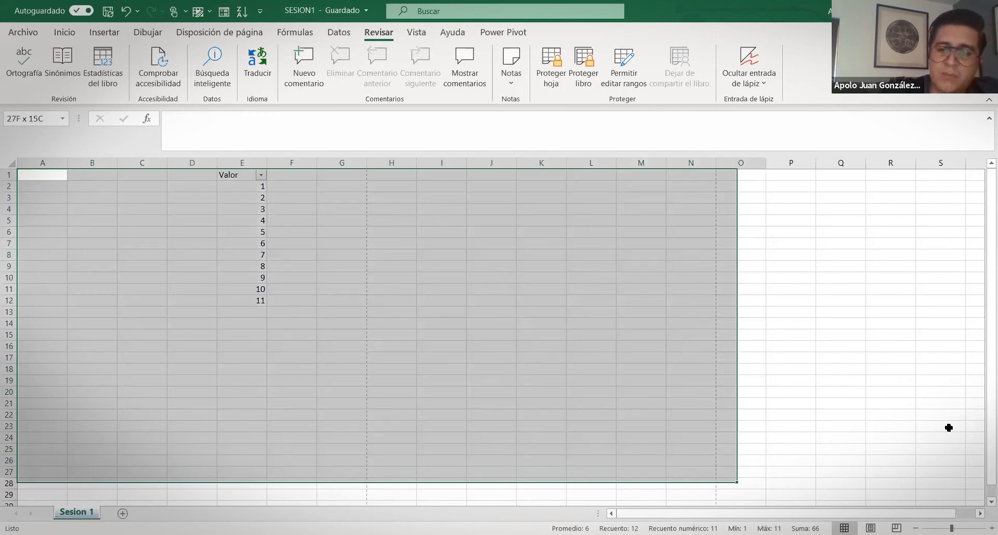
left_click(90, 298)
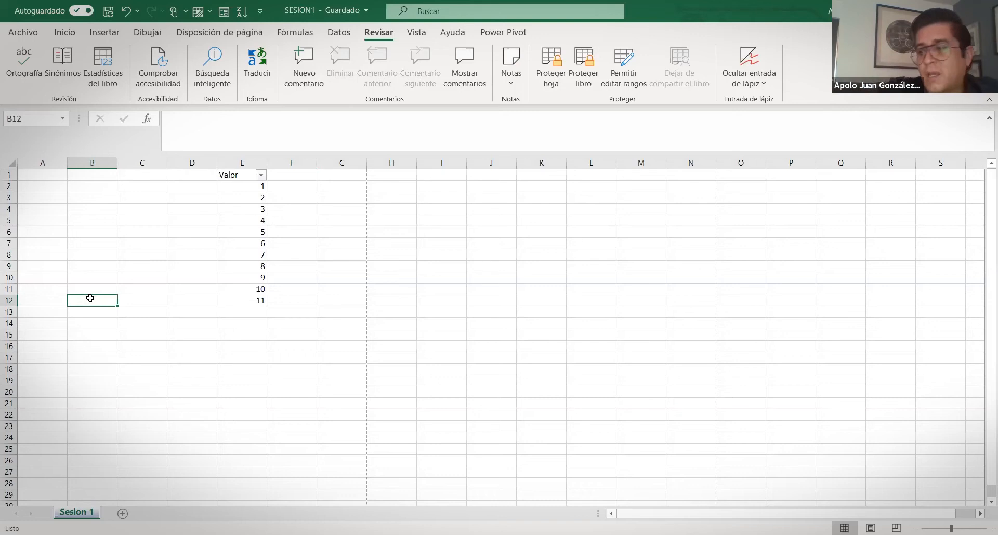
left_click(79, 208)
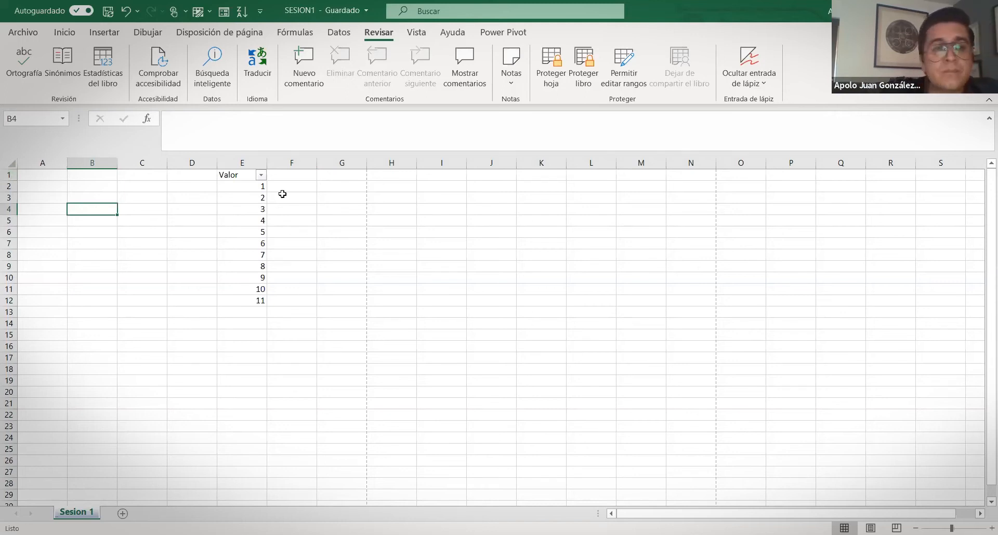
left_click(64, 32)
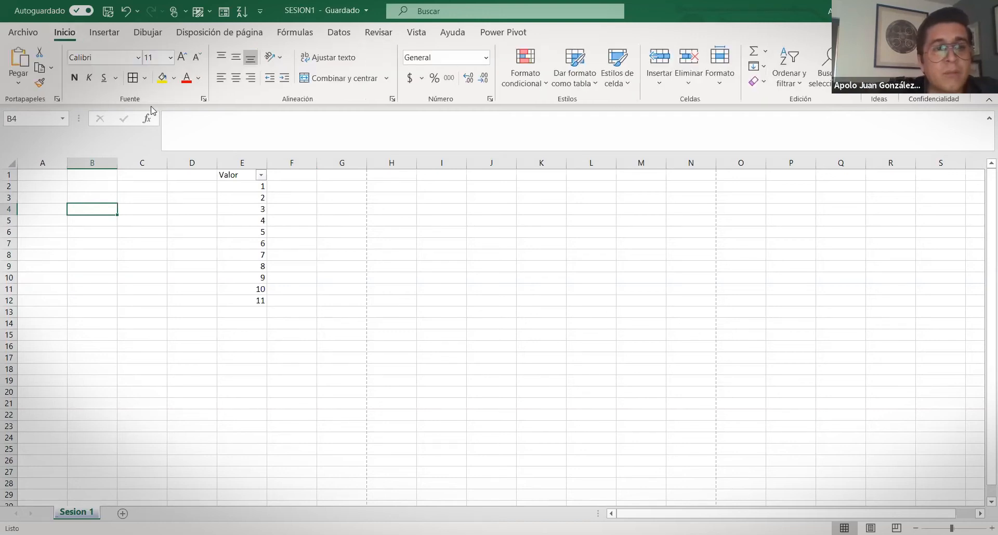
Select the H5:N16 block and give it a bottom border as a first attempt
left_click_drag(96, 208, 597, 351)
left_click_drag(384, 221, 707, 348)
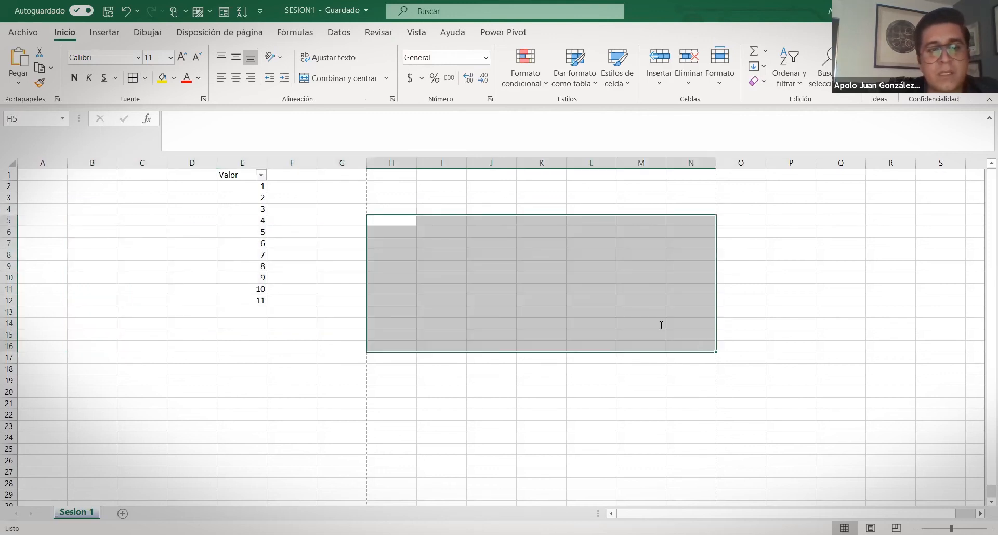
left_click(146, 79)
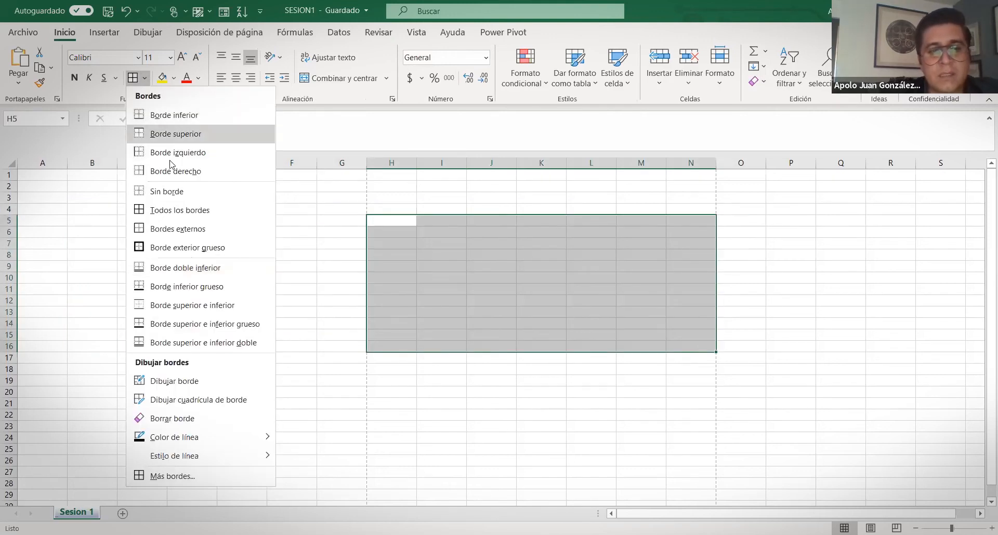
left_click(170, 116)
left_click(549, 387)
left_click_drag(374, 347, 710, 348)
left_click(570, 401)
Erase the earlier borders on H4:N16 and apply Todos los bordes to every cell
left_click_drag(390, 207, 703, 351)
left_click(145, 79)
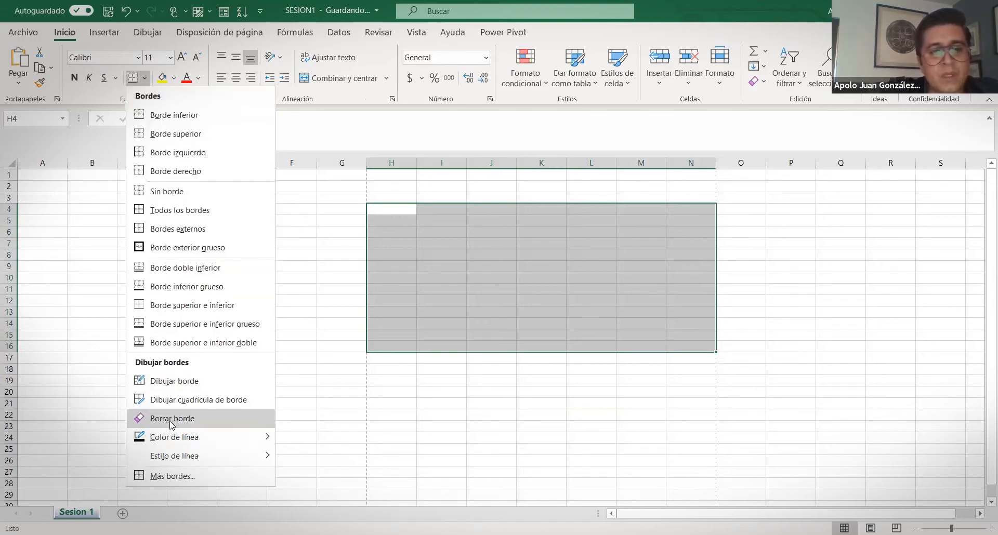
left_click(172, 419)
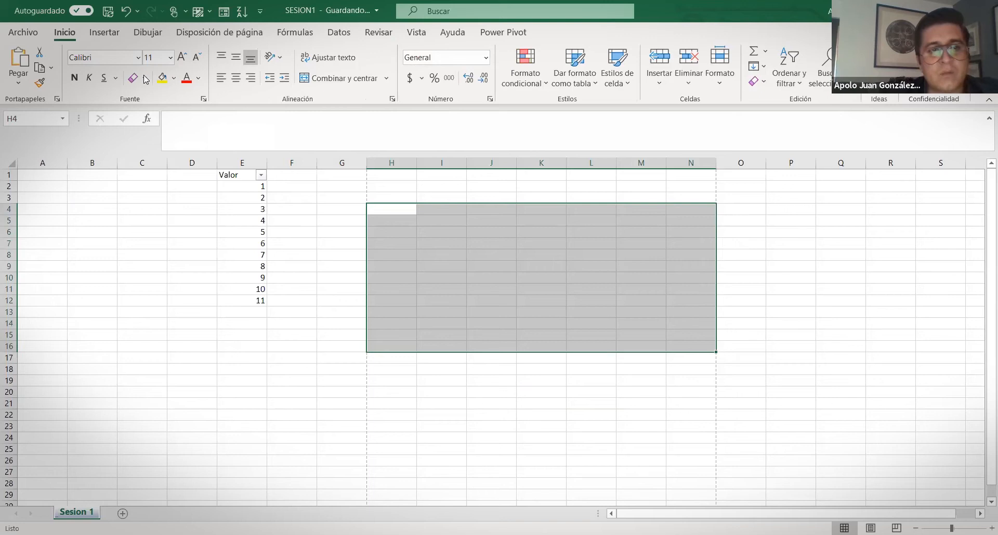
left_click(146, 78)
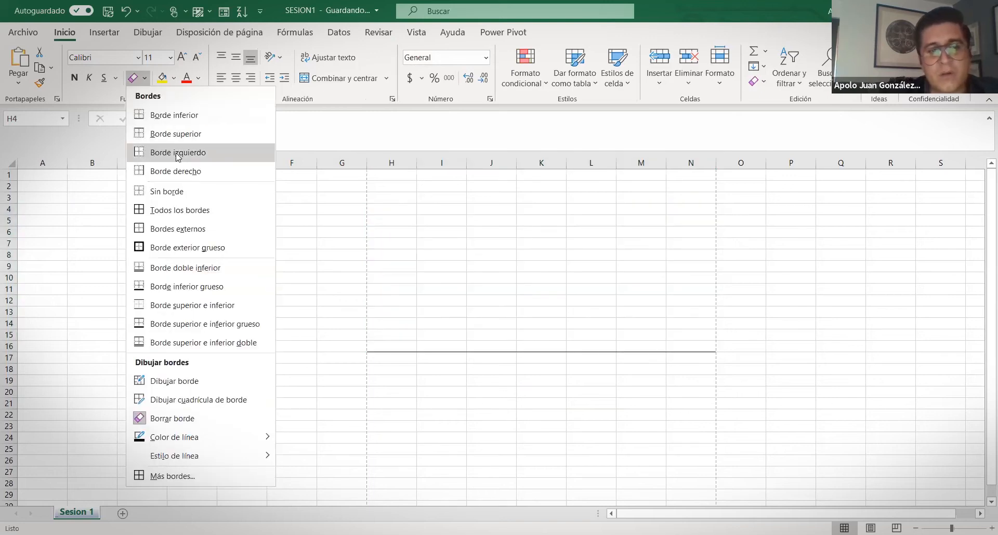
left_click(180, 210)
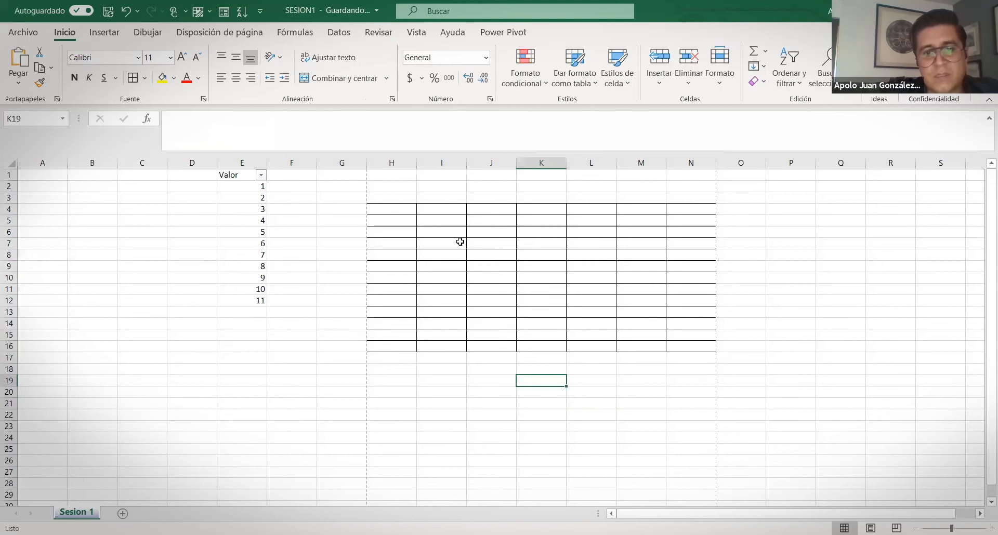
Merge I6:J12 and K9:M9 each into a single cell
left_click_drag(456, 234, 512, 301)
left_click(340, 78)
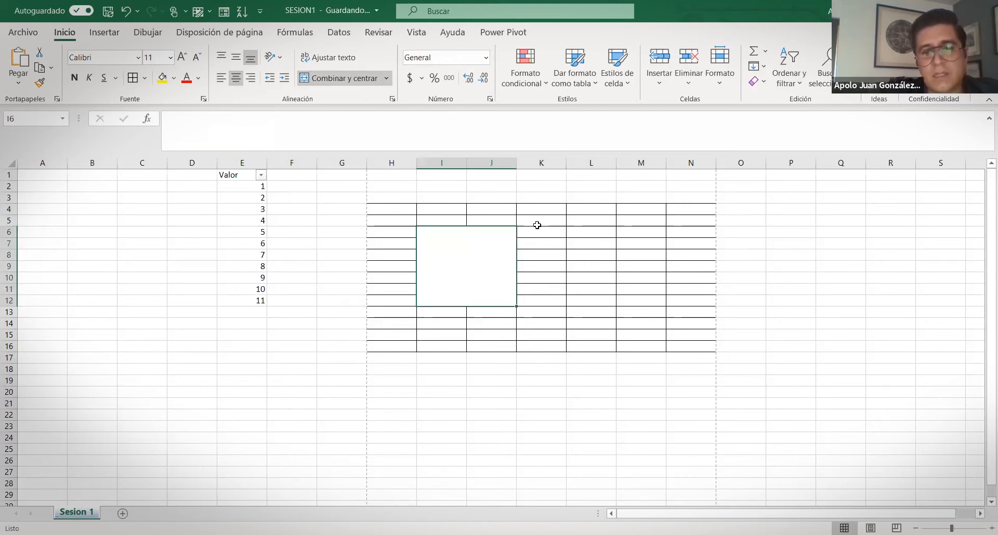
left_click_drag(631, 268, 543, 267)
left_click(340, 78)
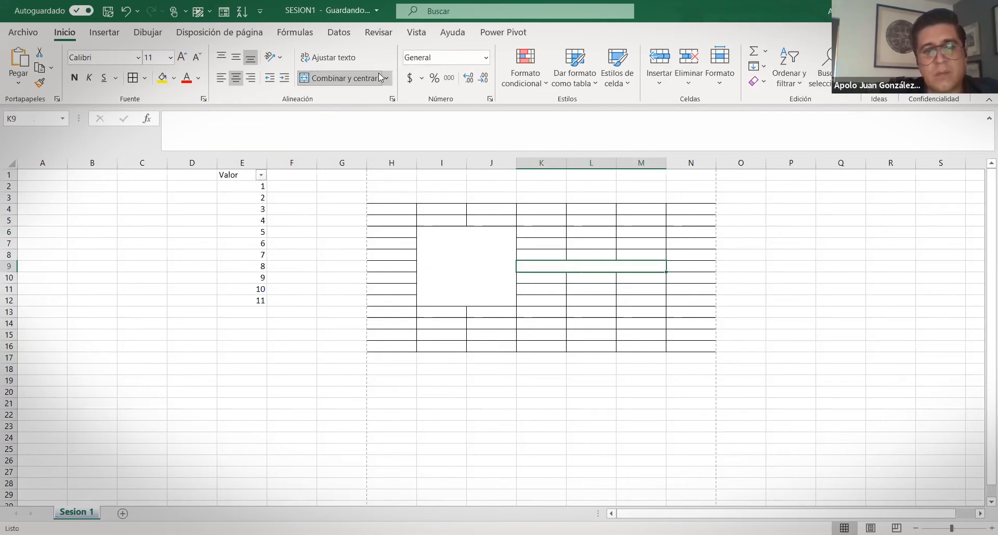
left_click_drag(590, 292, 685, 311)
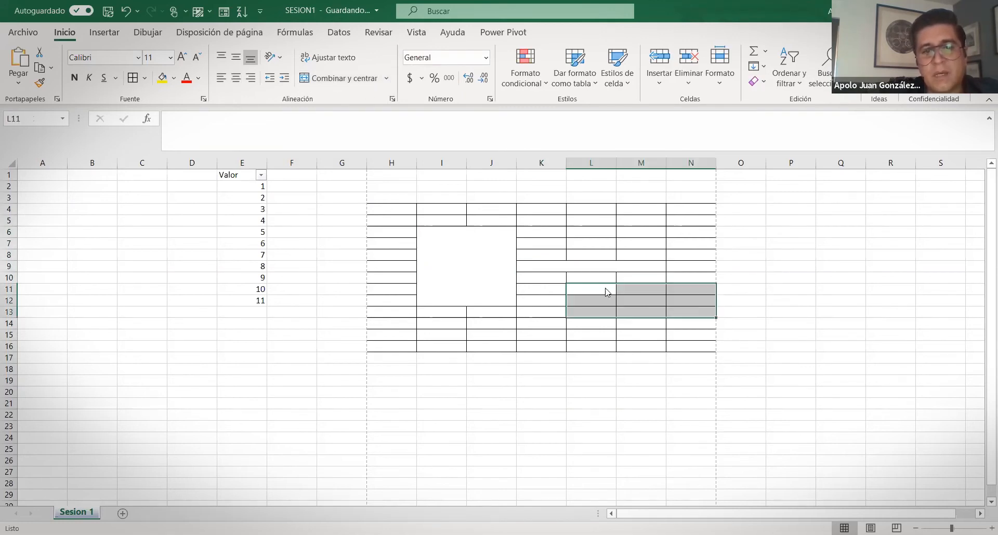
left_click(386, 79)
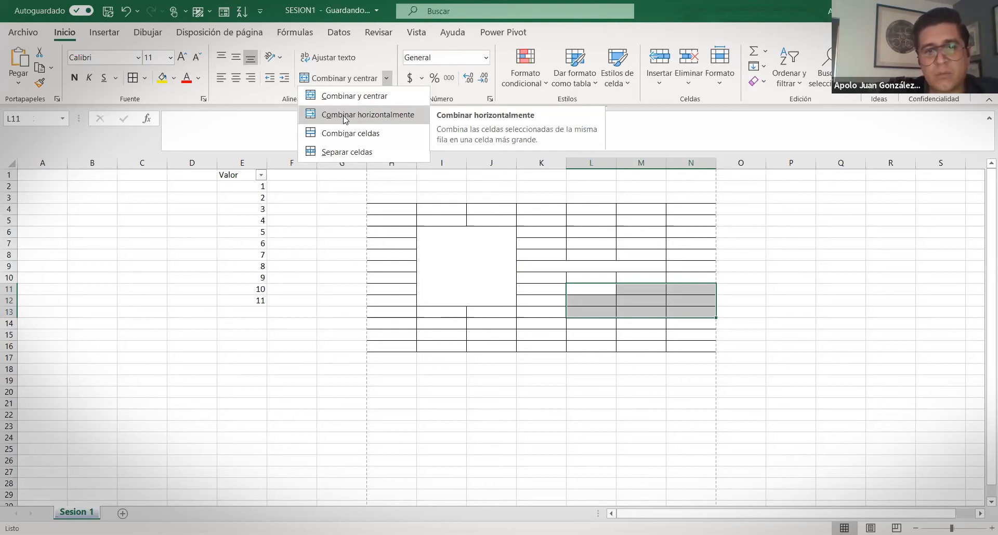
Merge and centre H4:N4, then split the I6:J12 block back into separate cells
left_click_drag(396, 209, 699, 210)
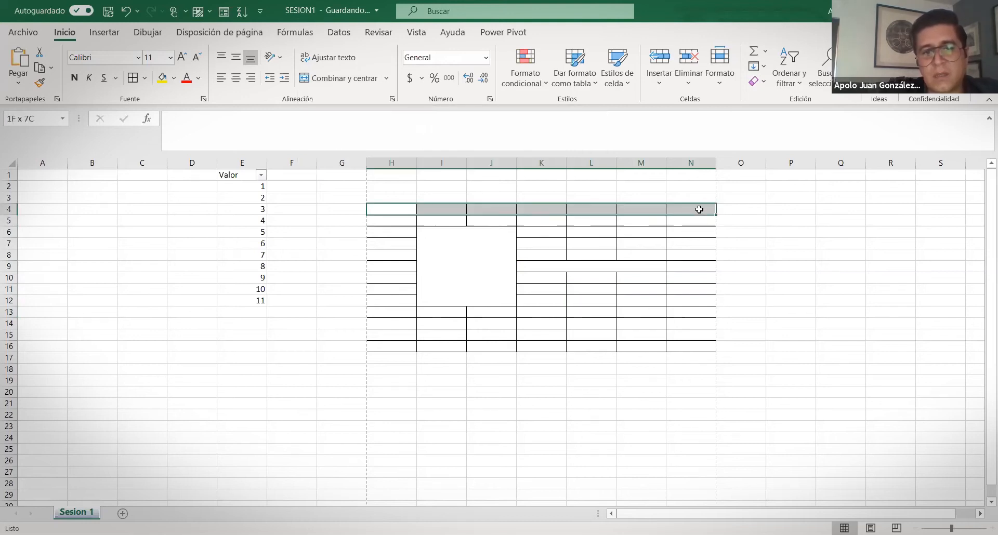
left_click(332, 78)
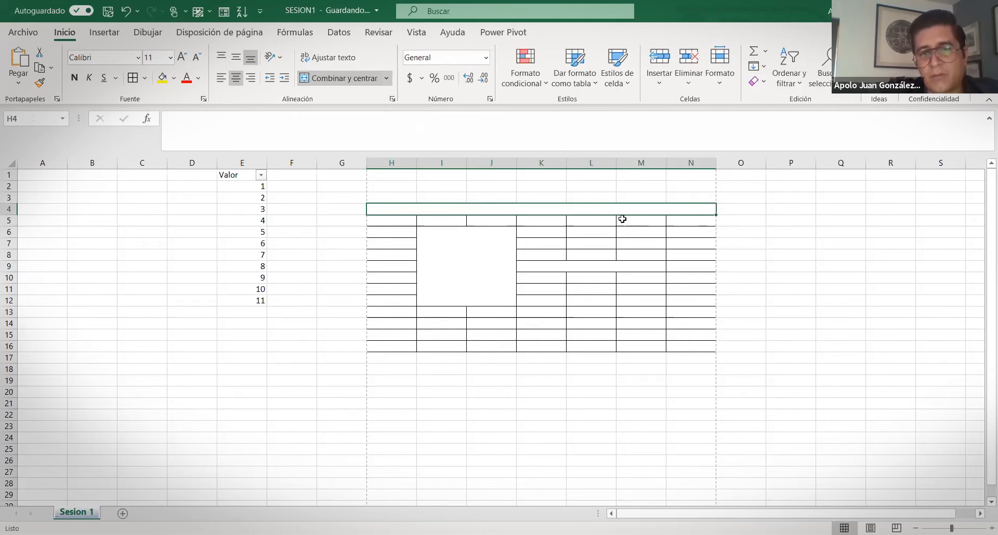
left_click(387, 79)
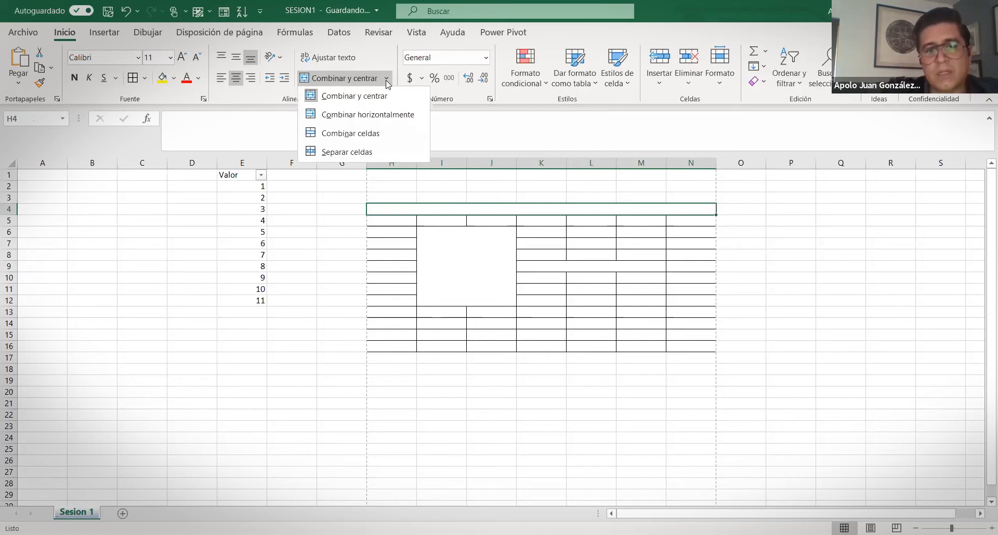
left_click(457, 268)
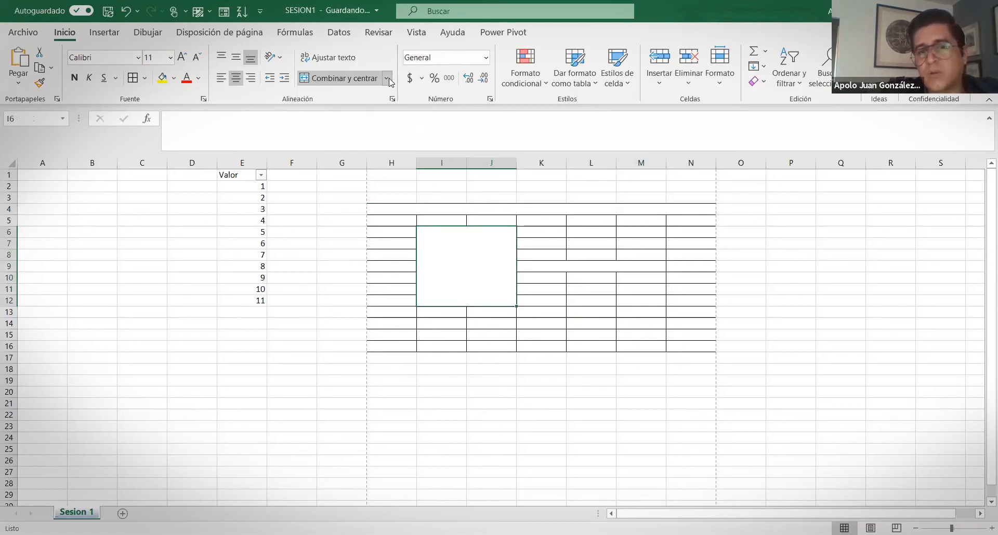
left_click(388, 79)
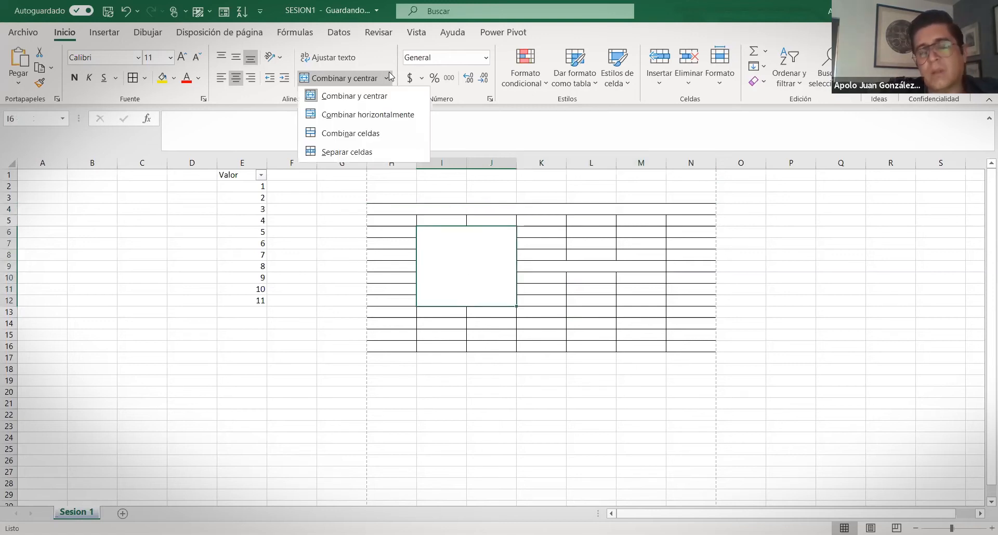
left_click(358, 152)
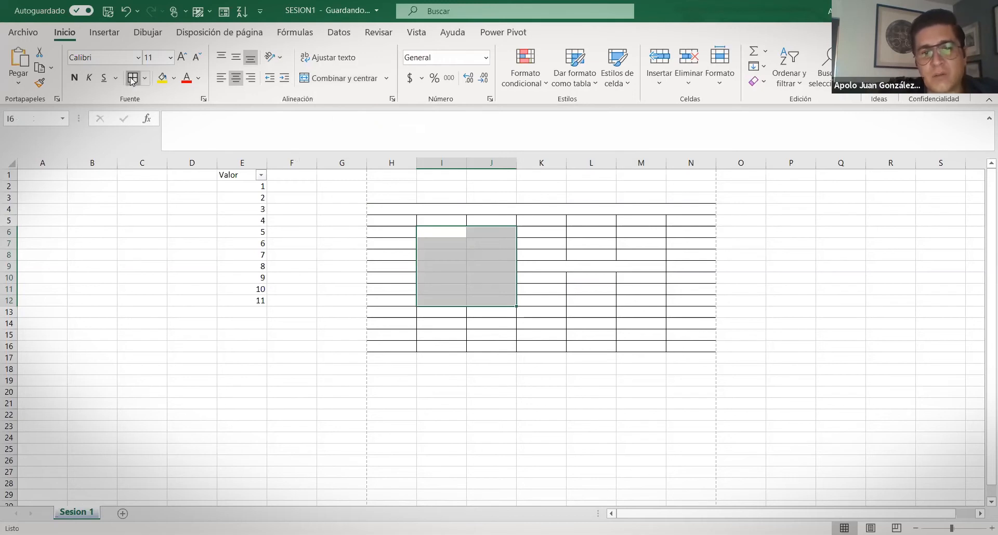
left_click(620, 293)
left_click(546, 265)
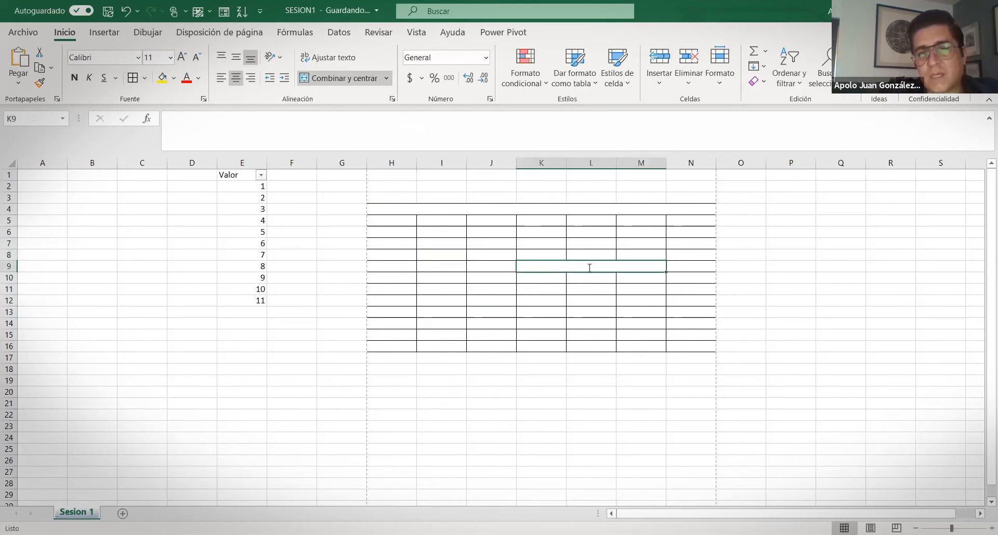
mouse_move(460, 265)
left_mouse_down()
mouse_move(444, 287)
mouse_move(455, 314)
mouse_move(494, 322)
left_mouse_up()
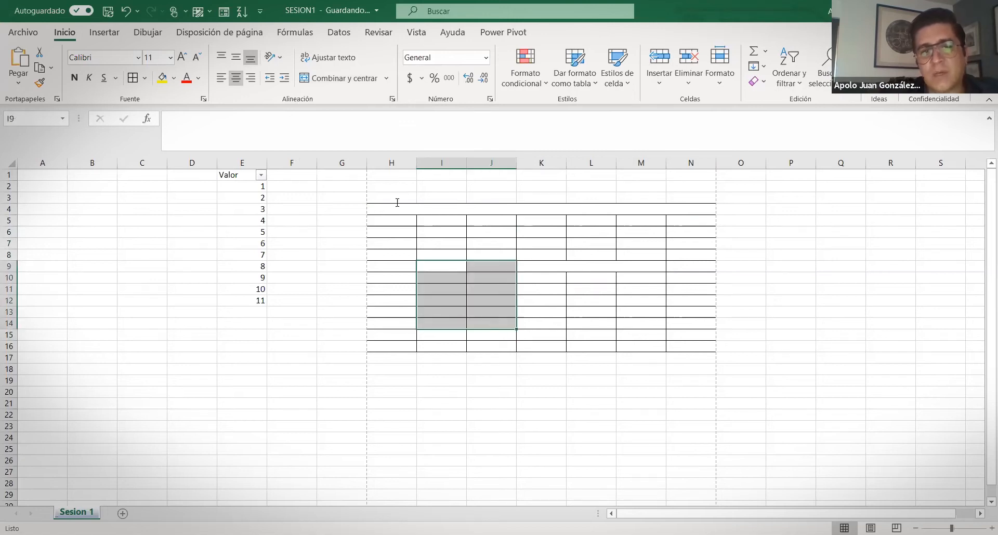
Put a thick outside border around the first column H5:H16
left_click(443, 255)
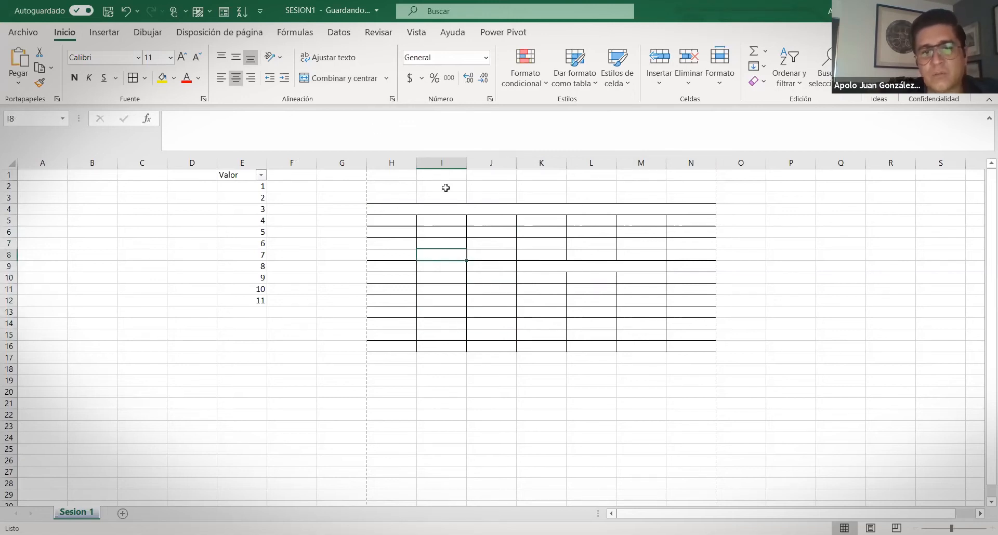
left_click(146, 79)
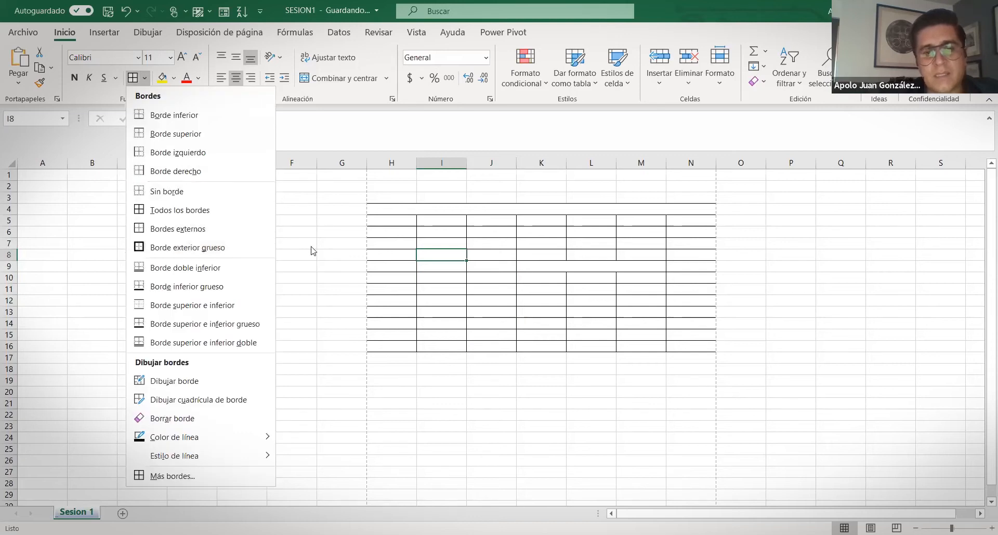
left_click_drag(384, 221, 394, 344)
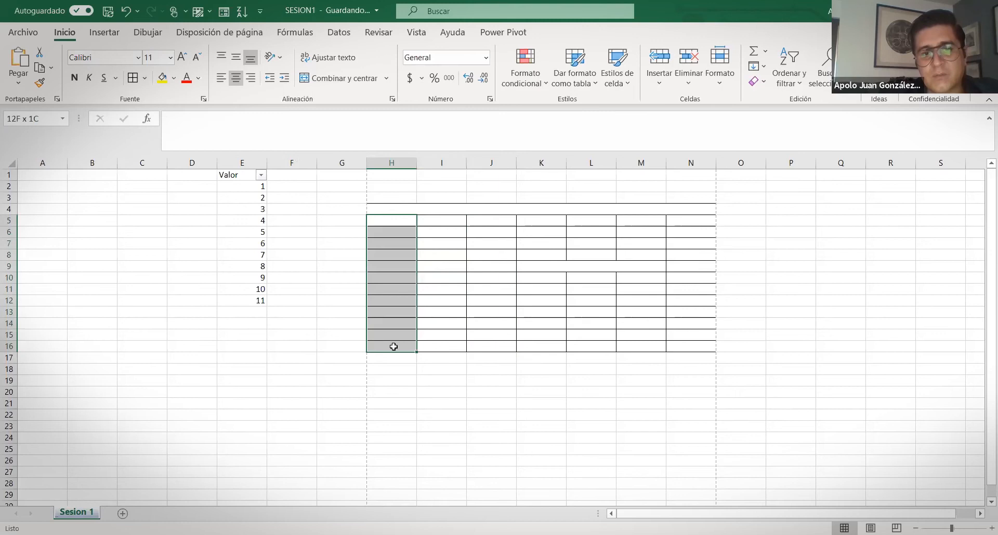
left_click(145, 78)
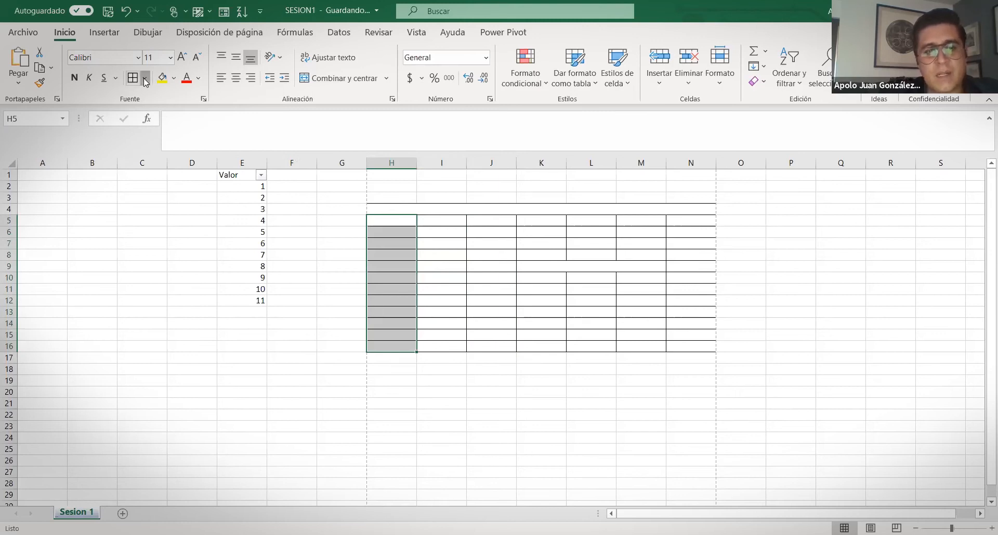
left_click(173, 247)
left_click(520, 279)
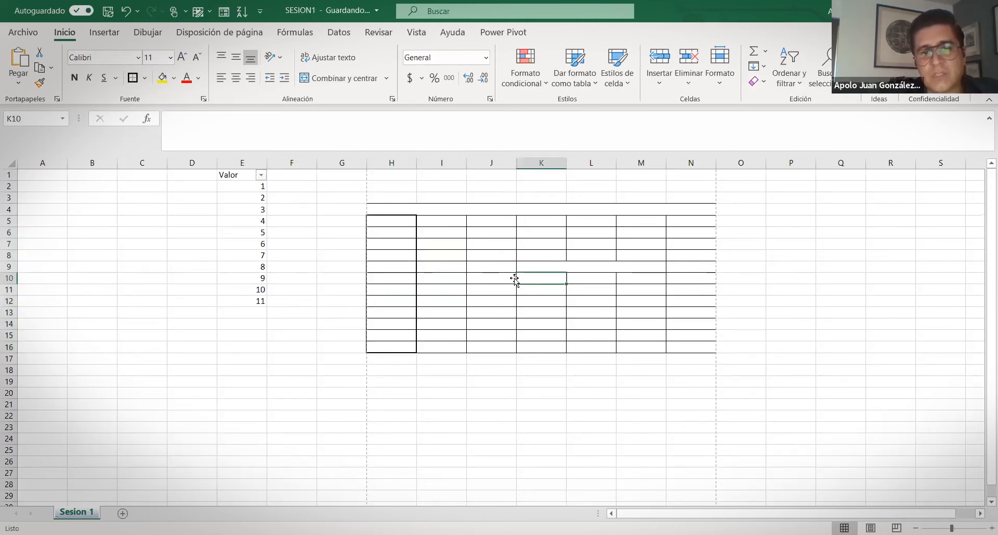
Give the header row H5:N5 and the whole table H5:N16 thick outlines
left_click_drag(386, 223, 673, 221)
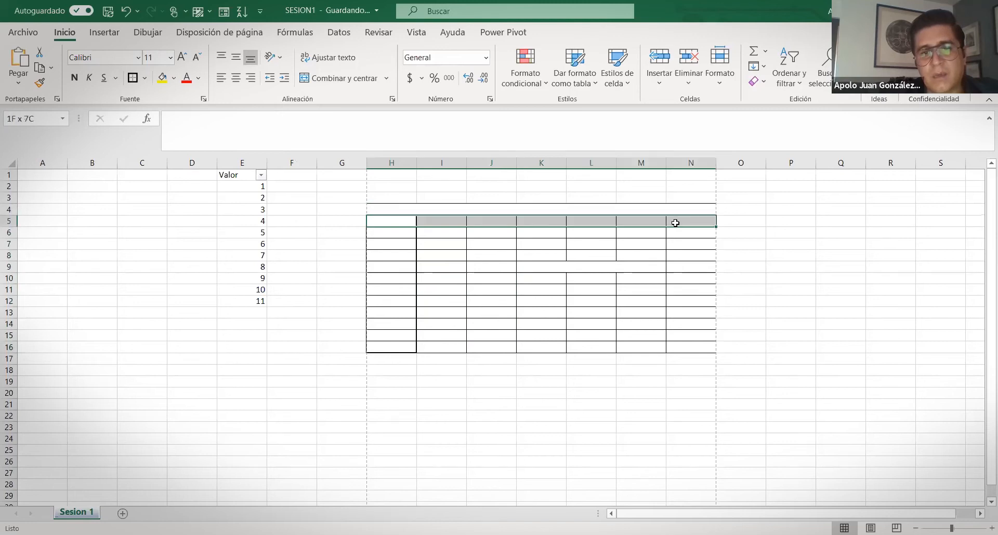
left_click(130, 78)
left_click_drag(398, 222, 695, 352)
left_click(133, 79)
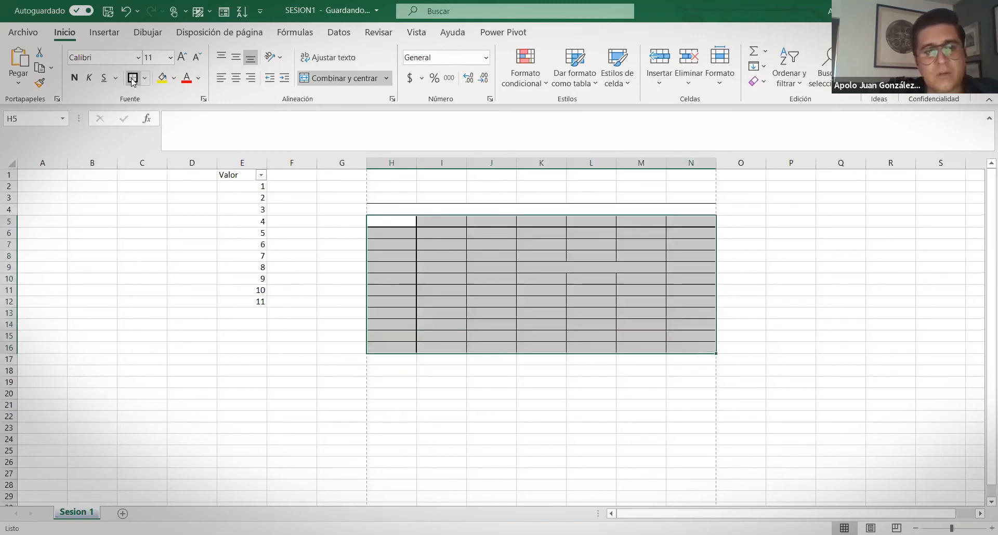
left_click_drag(559, 359, 569, 364)
Put a thick outline around columns K5:M16
left_click_drag(483, 219, 518, 346)
left_click_drag(525, 219, 633, 350)
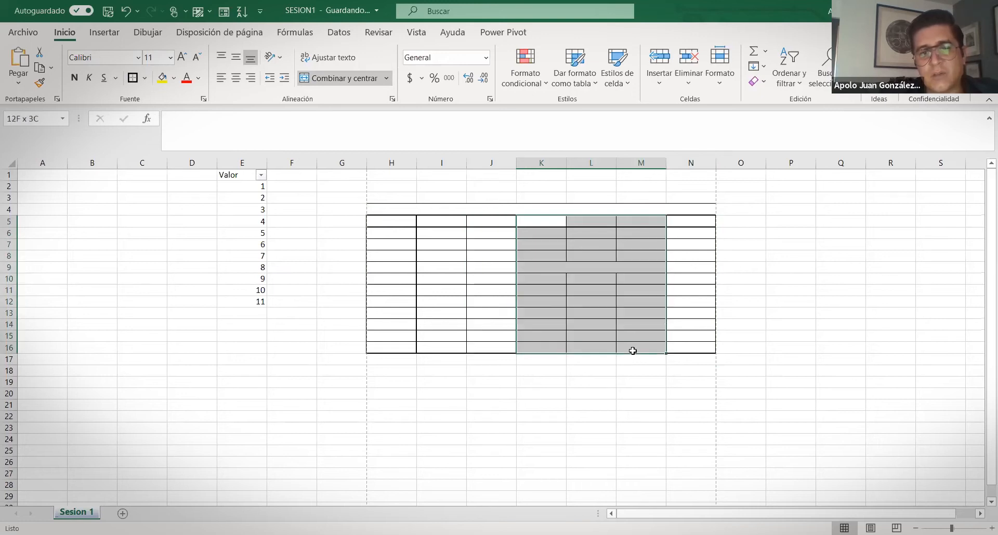
left_click(131, 77)
left_click(641, 428)
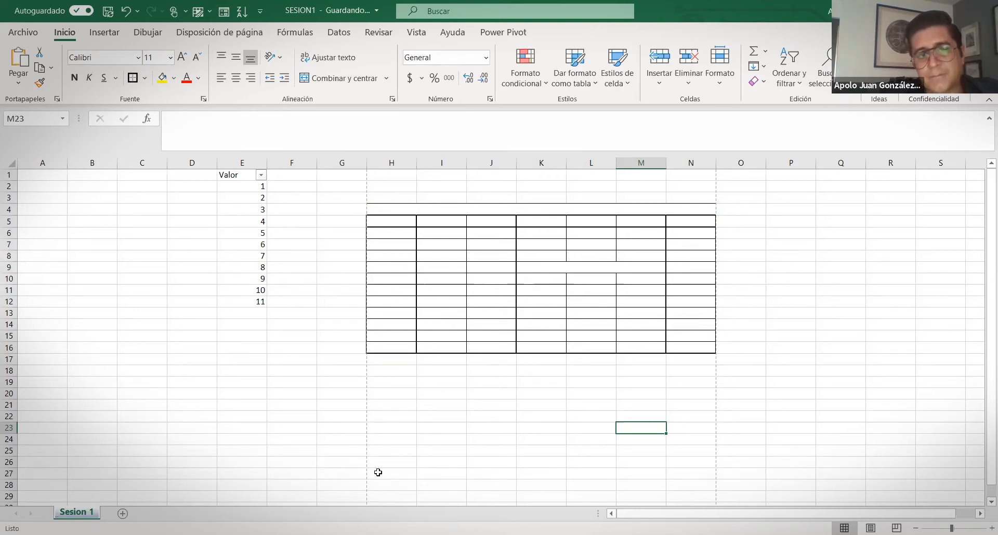
Give I5:M16 thin borders on every cell plus a thick outside border
left_click_drag(463, 221, 501, 345)
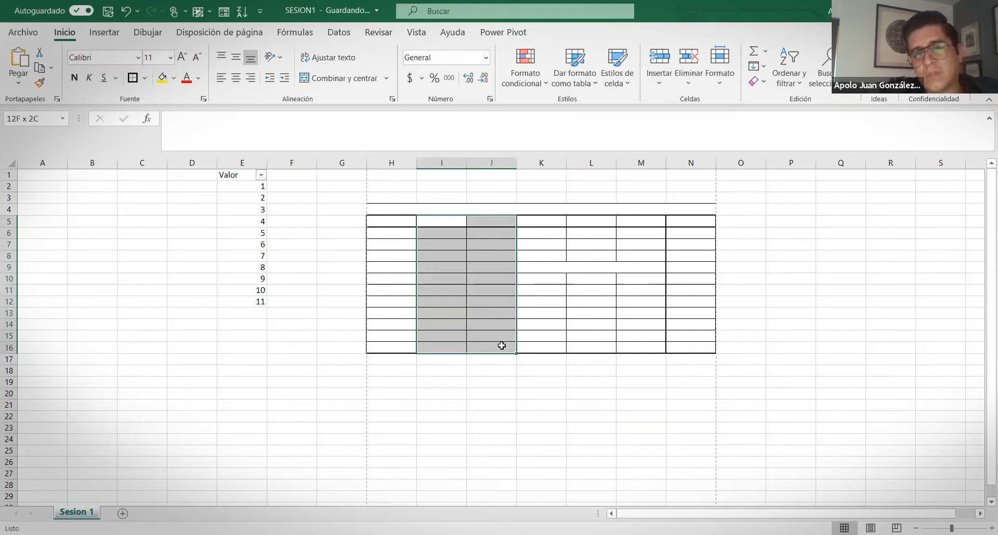
left_click_drag(502, 346, 555, 352)
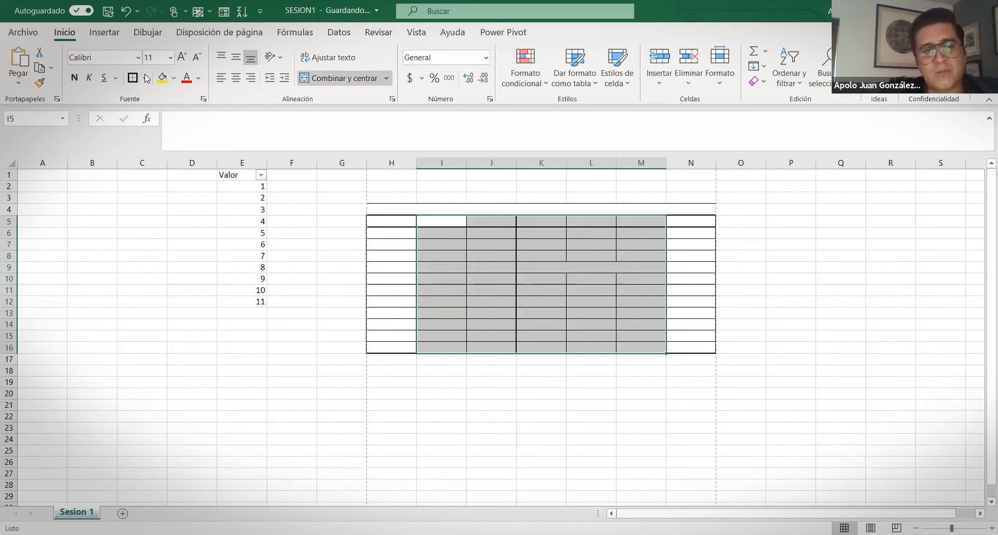
left_click(146, 77)
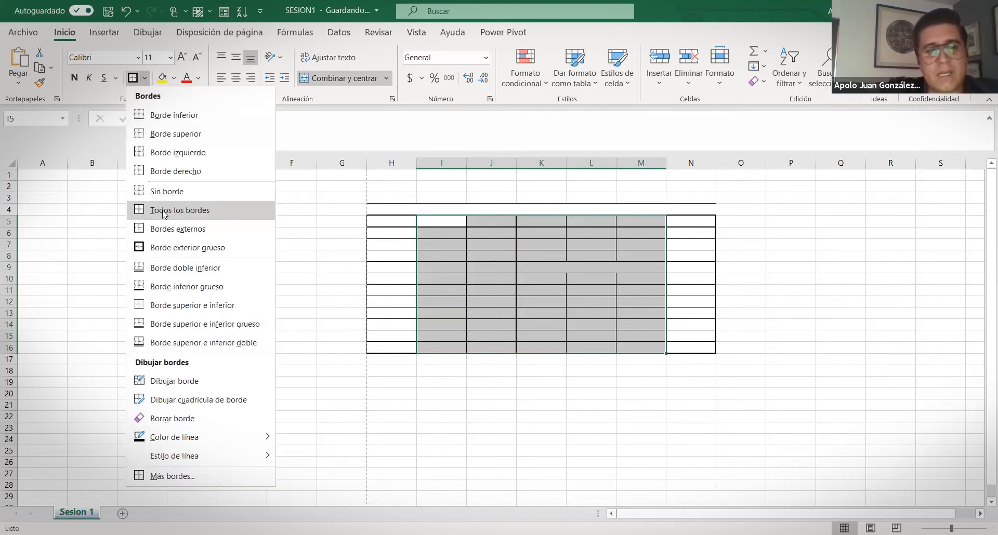
left_click(163, 210)
left_click(146, 76)
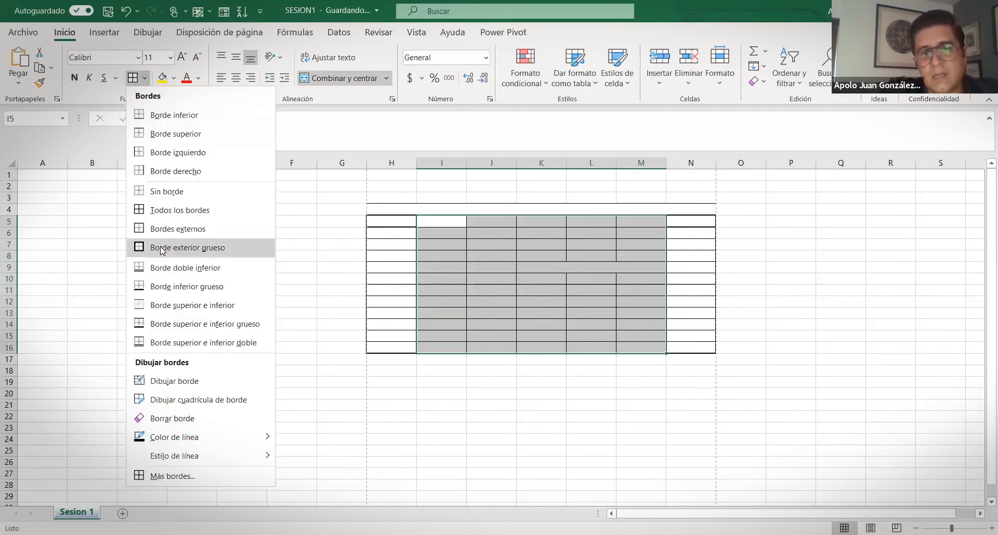
left_click(162, 248)
left_click_drag(390, 221, 662, 231)
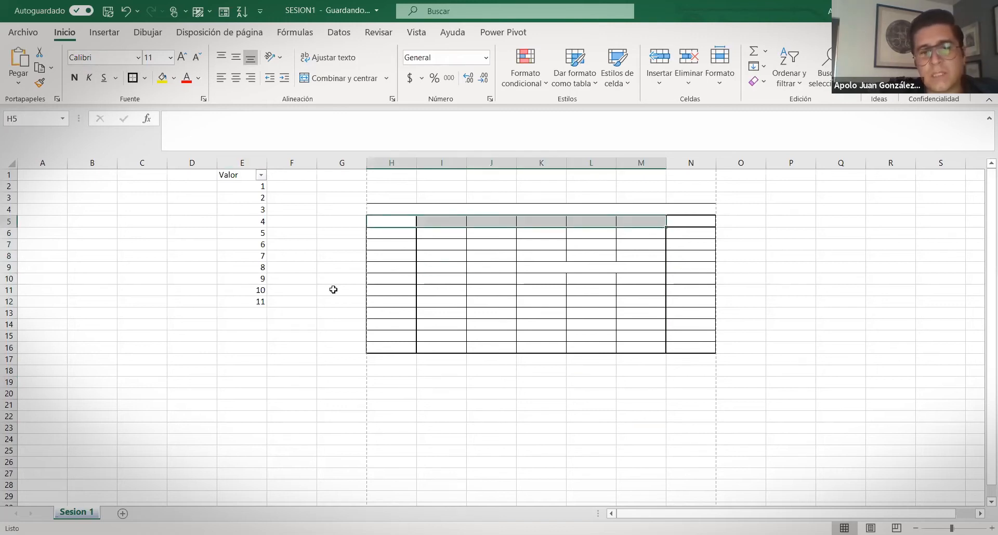
left_click(641, 394)
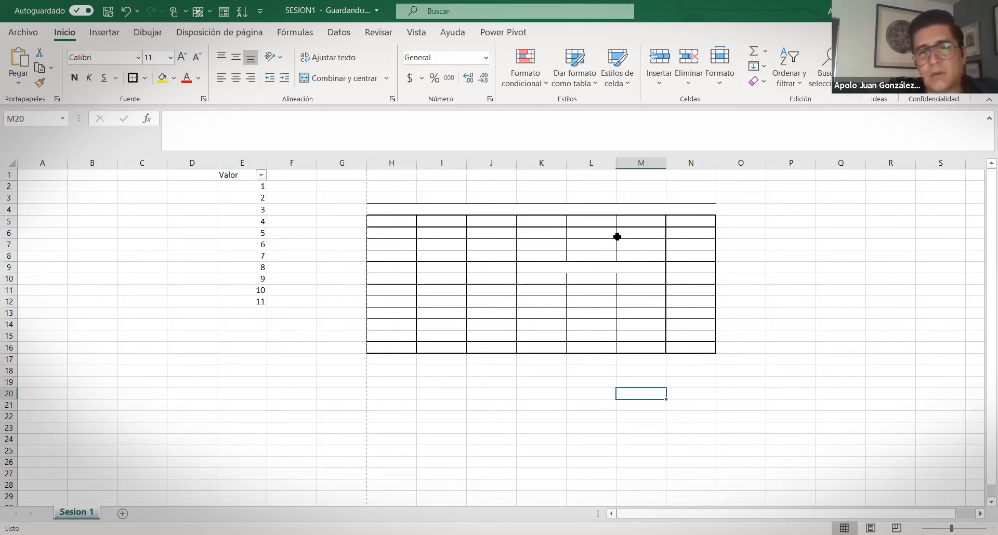
mouse_move(394, 221)
left_mouse_down()
mouse_move(728, 321)
mouse_move(705, 353)
left_mouse_up()
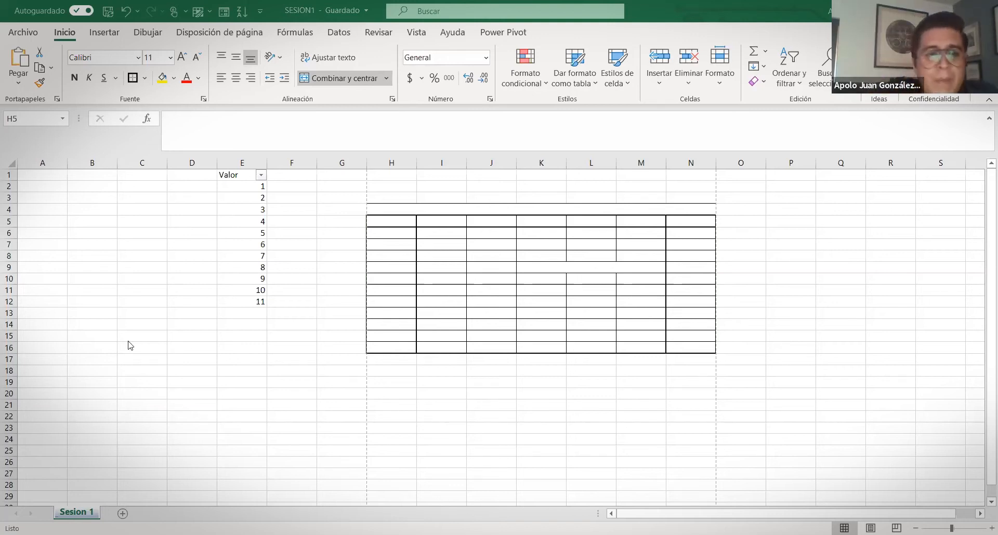
left_click_drag(193, 176, 901, 413)
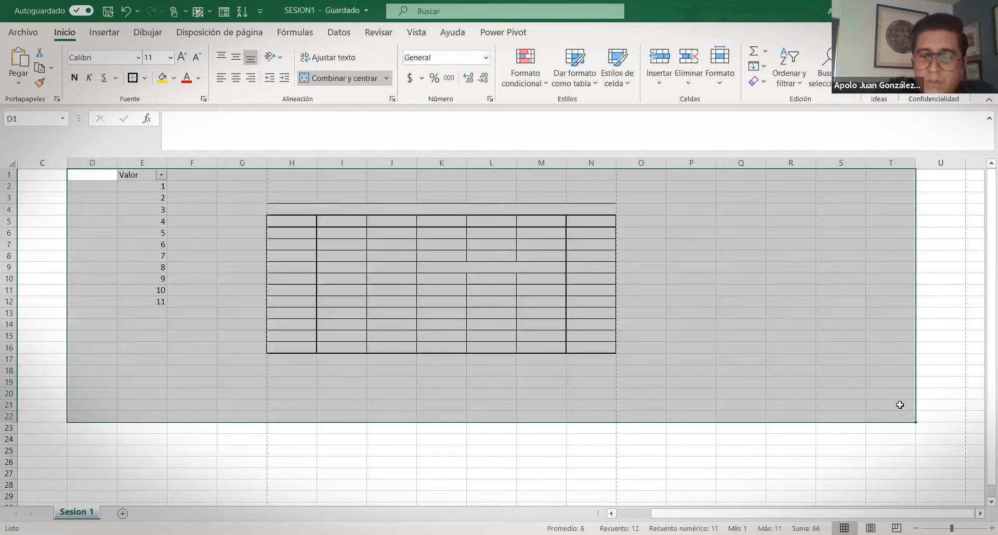
Apply Sin borde to remove every border from the selected area
left_click(148, 78)
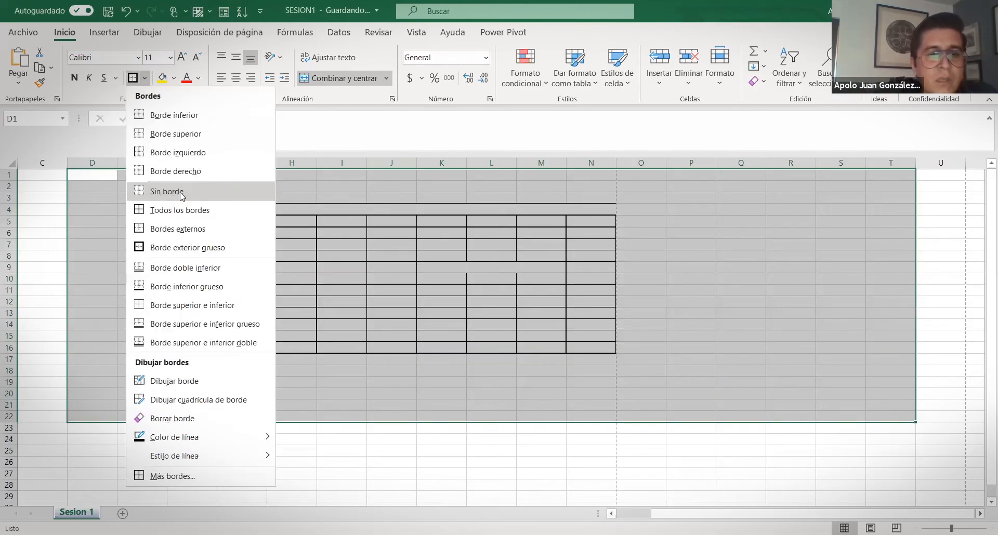
left_click(183, 193)
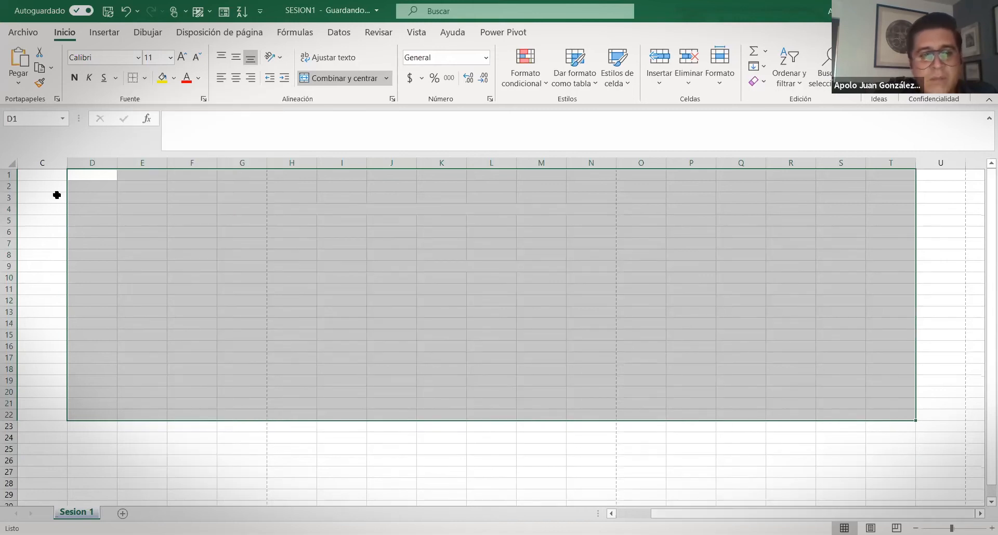
left_click(39, 190)
Merge G2:N15 into one cell and then undo the merge
left_click(424, 209)
mouse_move(318, 186)
left_mouse_down()
mouse_move(610, 334)
mouse_move(696, 335)
left_mouse_up()
left_click(319, 78)
left_click(319, 78)
left_click(205, 207)
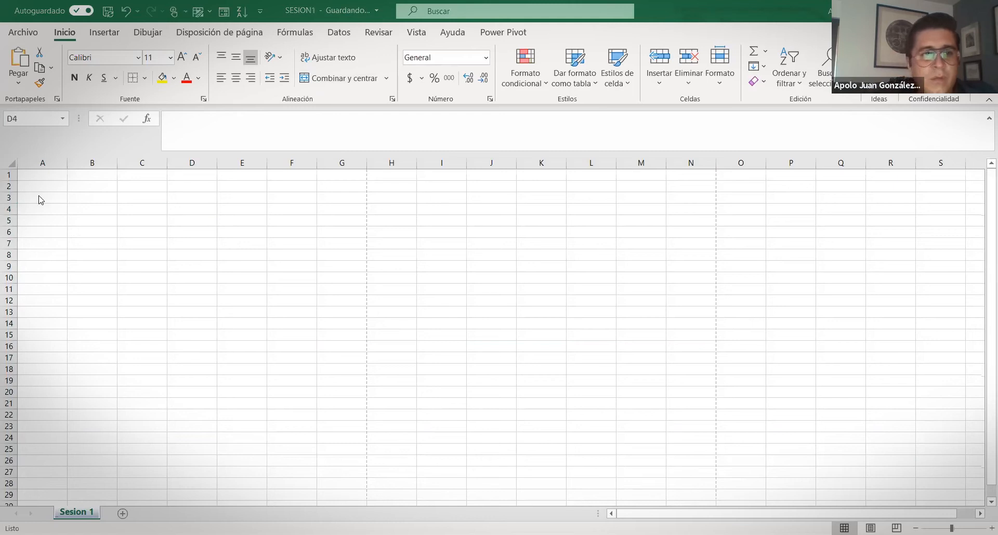
left_click(57, 177)
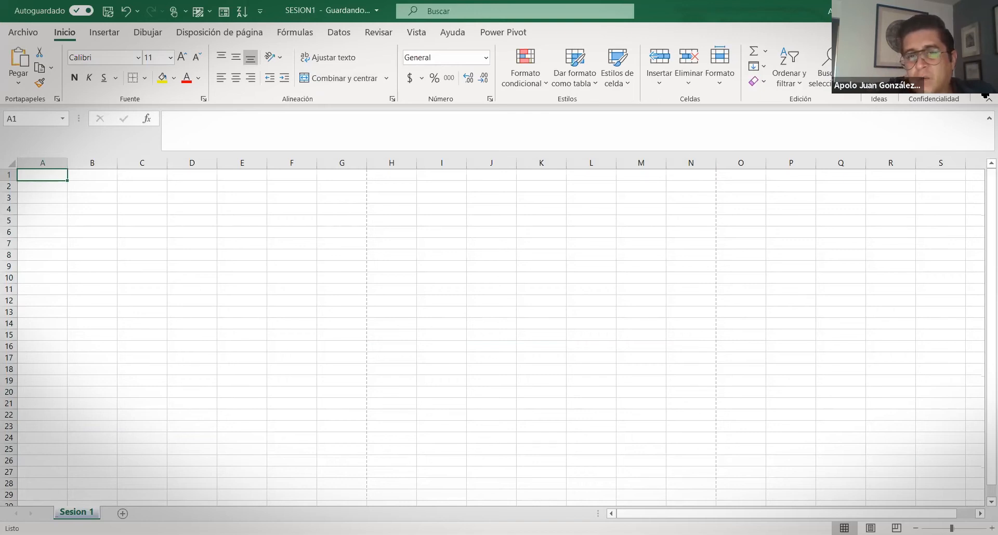
left_click(985, 95)
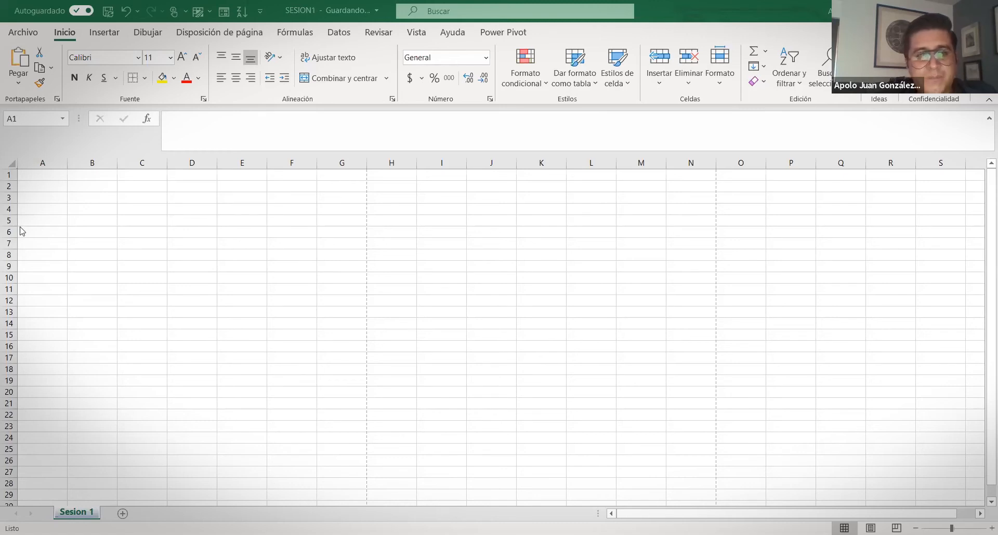
left_click(44, 187)
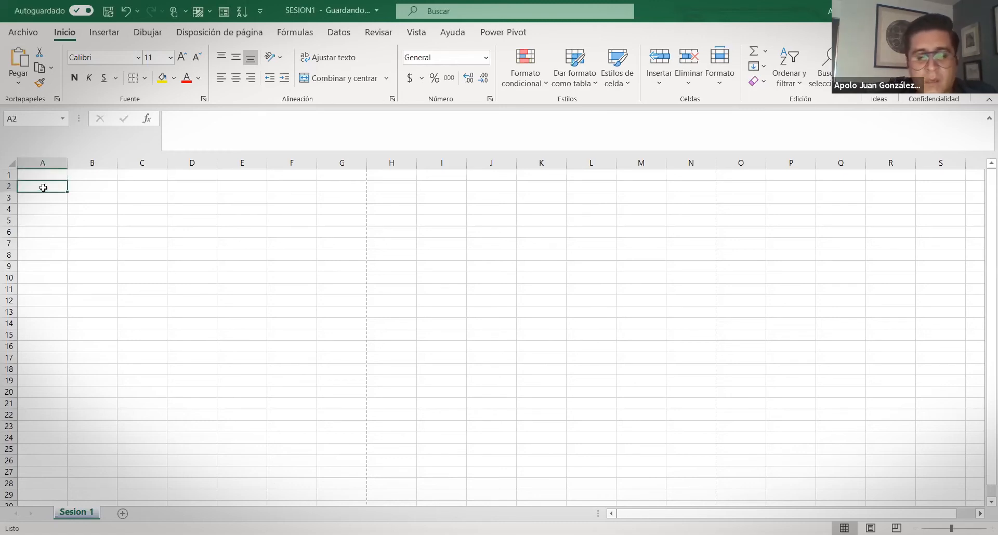
type("Andrea")
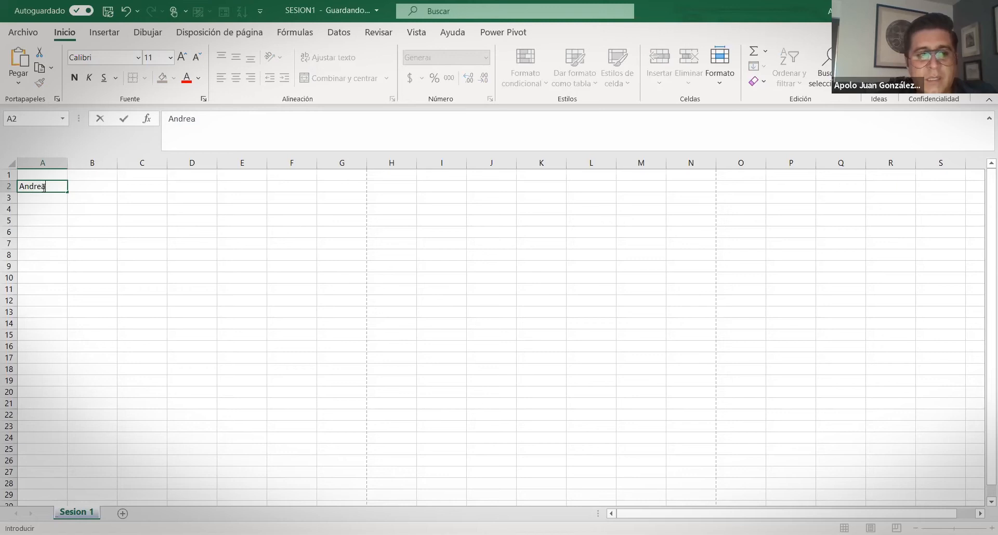
type(" Y")
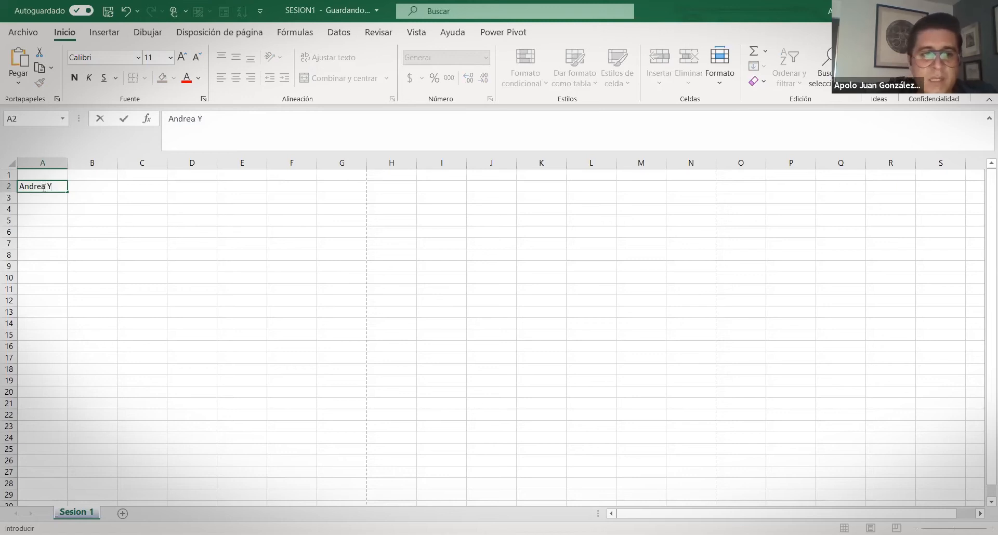
key("Tab")
left_click(44, 188)
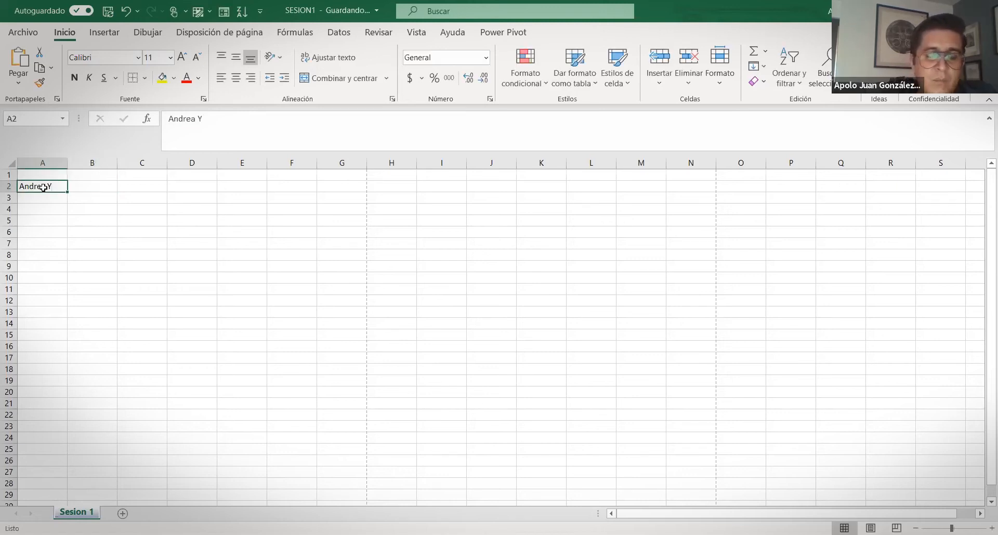
key("Delete")
key("Up")
key("Down")
type("Nu")
key("BackSpace")
key("BackSpace")
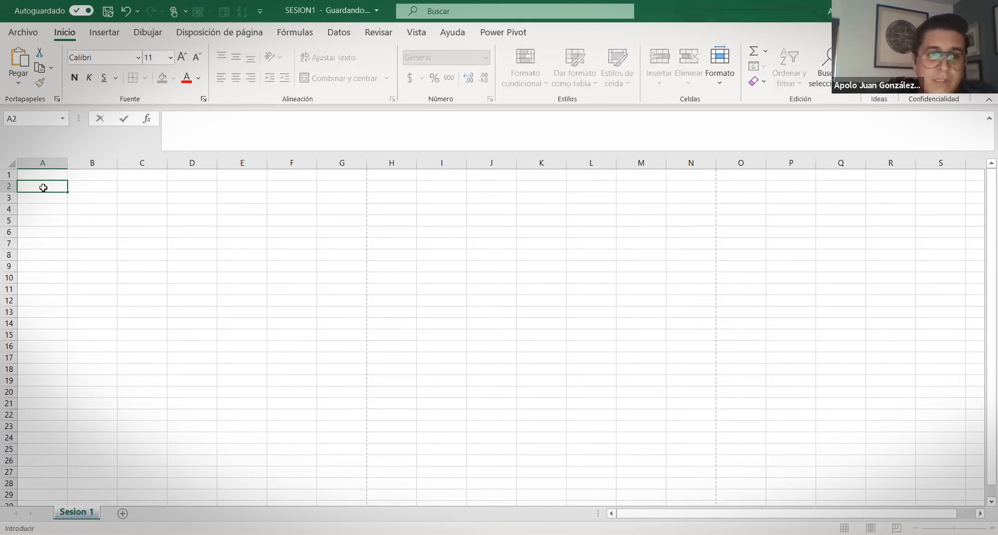
Enter Nombre in A1, then Ap Pat, Ap Mat, Sexo and Edad across B1:E1
key("Escape")
key("Up")
type("Nombre")
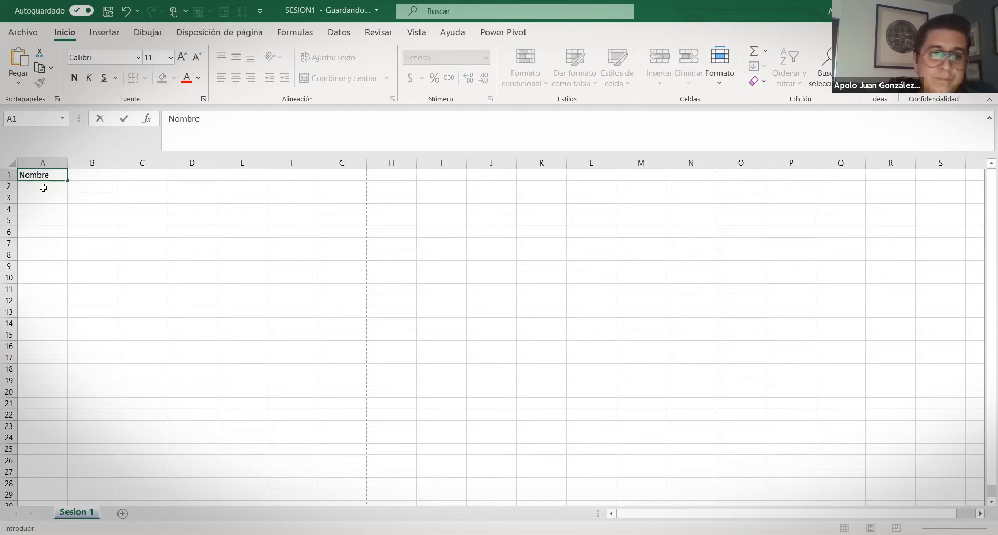
key("Tab")
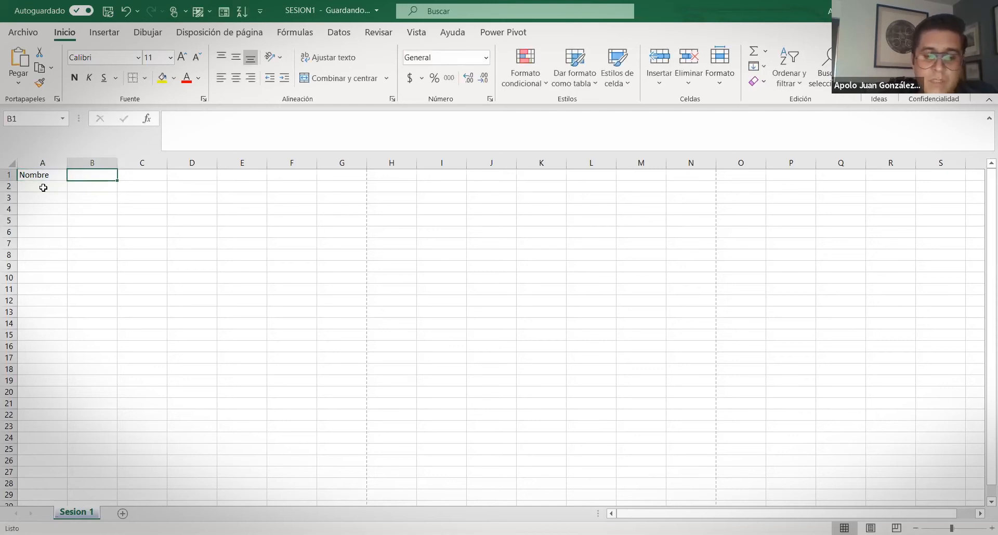
type("Ap")
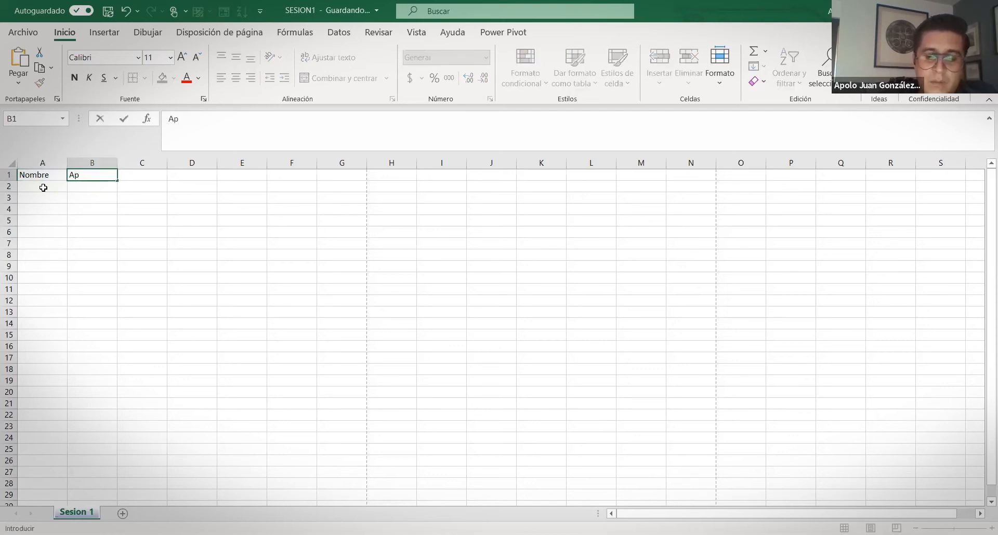
type(" Pat")
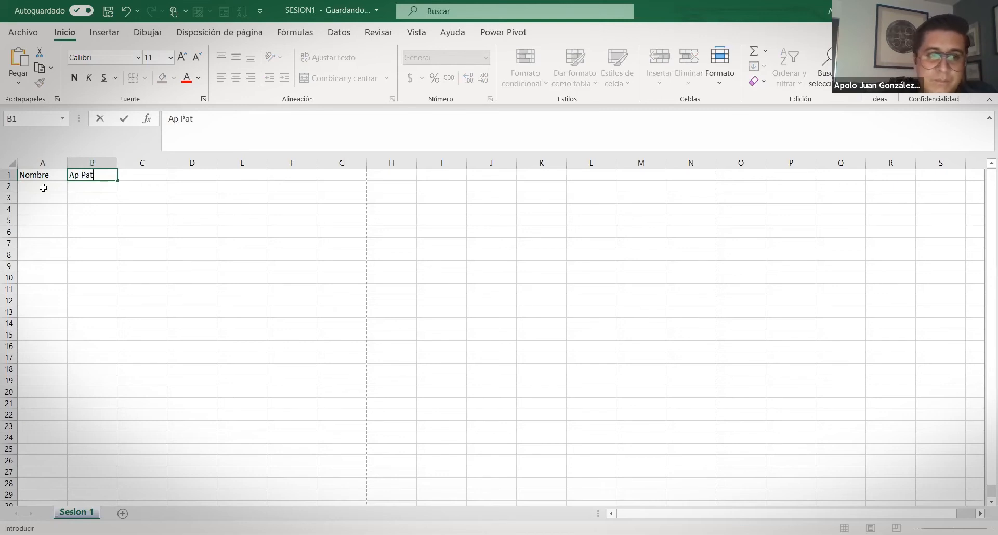
key("Tab")
type("Ap")
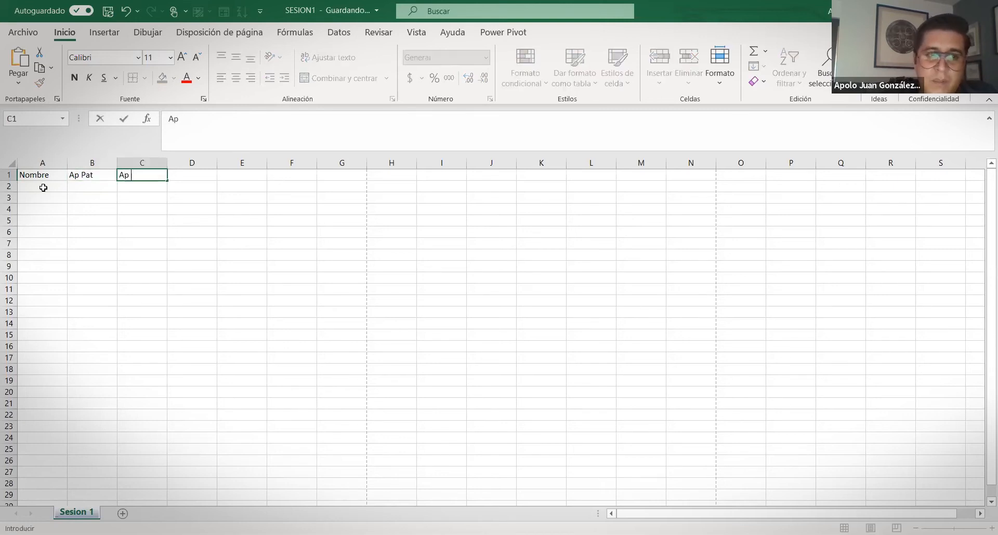
type(" Mat")
key("Tab")
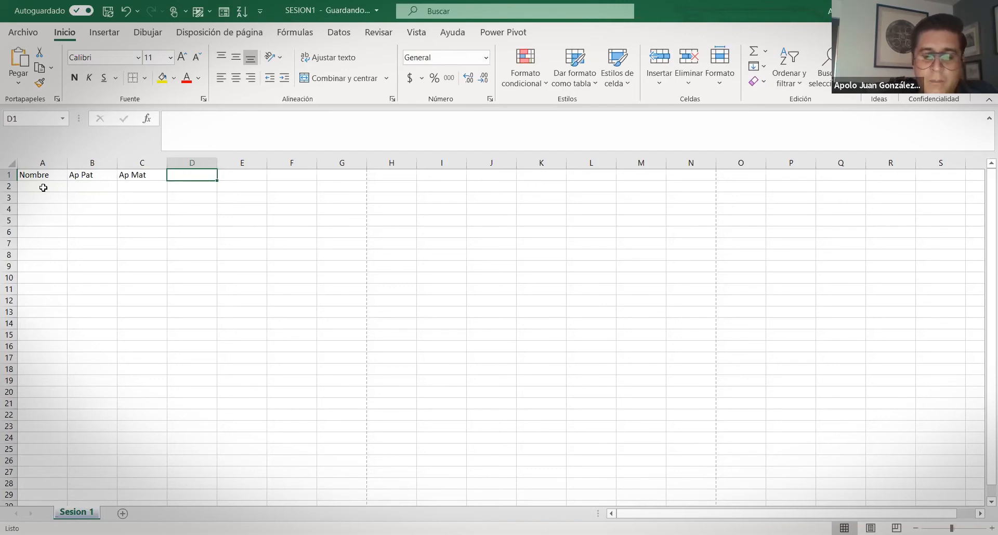
type("Sexo")
key("Tab")
type("Edad")
key("ctrl+Return")
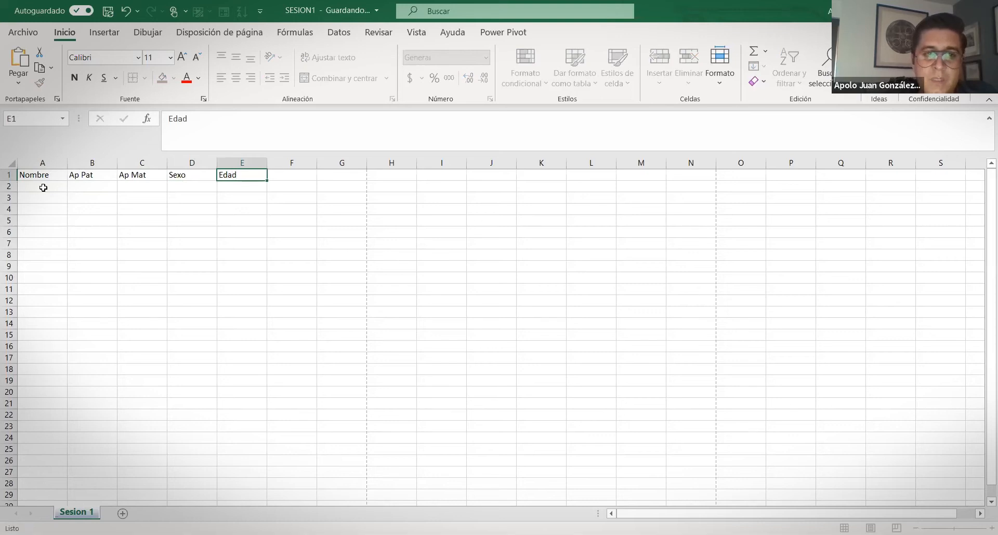
Enter the headings Color ojos, División and Licenciatura in F1:H1
key("Tab")
type("Color ojos")
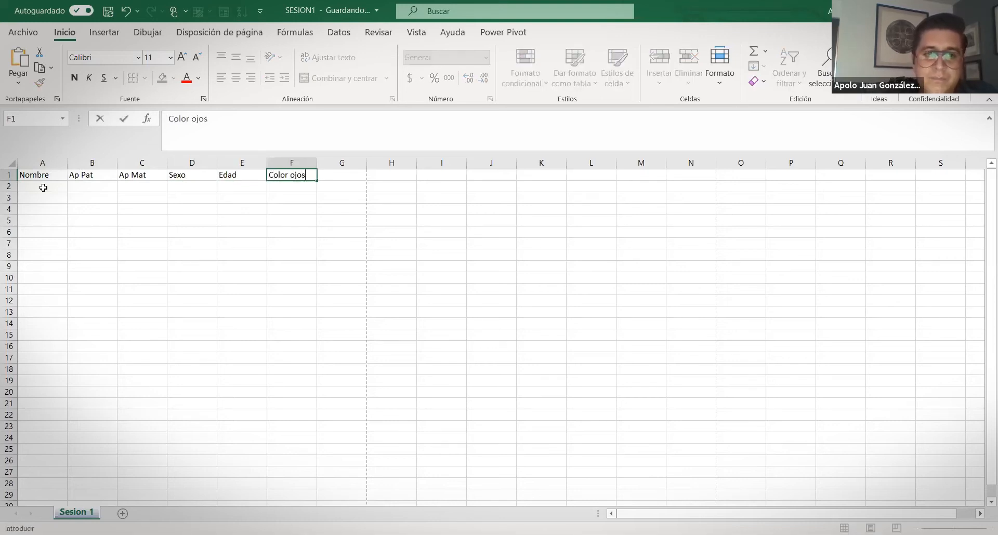
key("Tab")
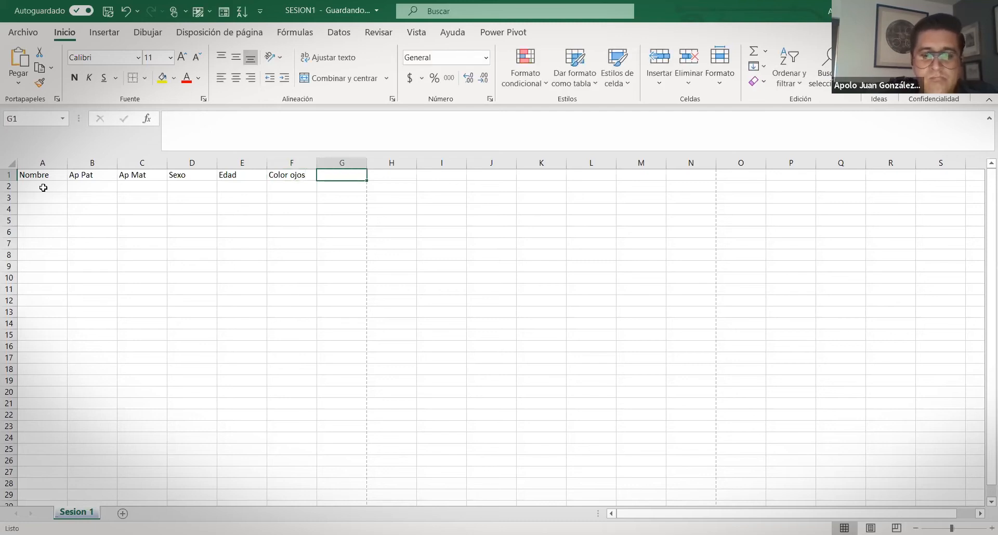
type("División")
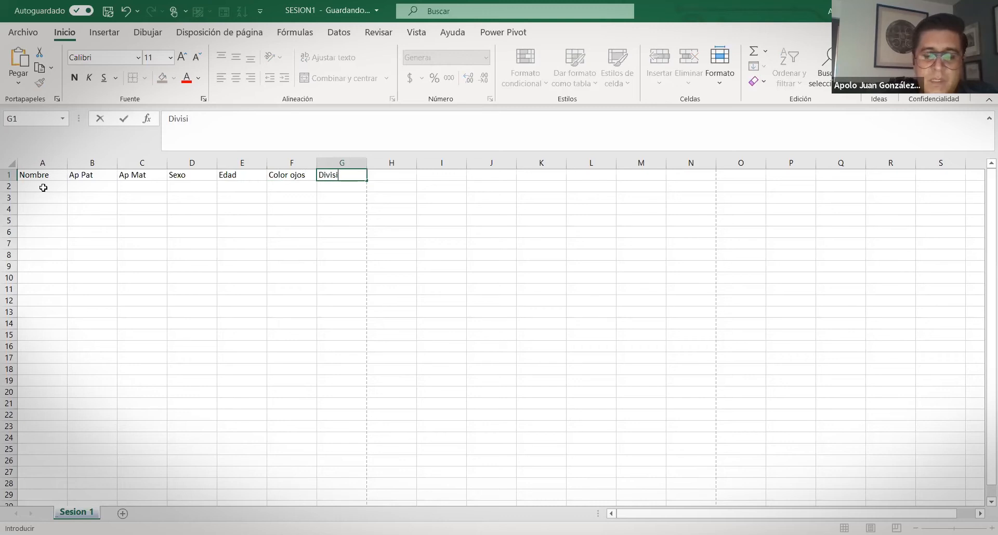
key("Tab")
type("Licne")
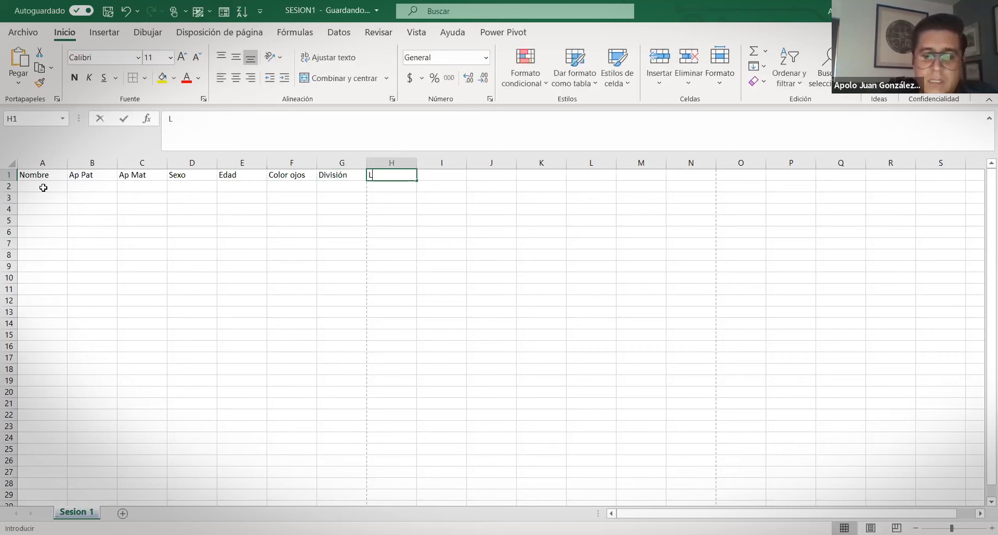
key("BackSpace")
key("BackSpace")
type("enciatura")
key("ctrl+Return")
key("Tab")
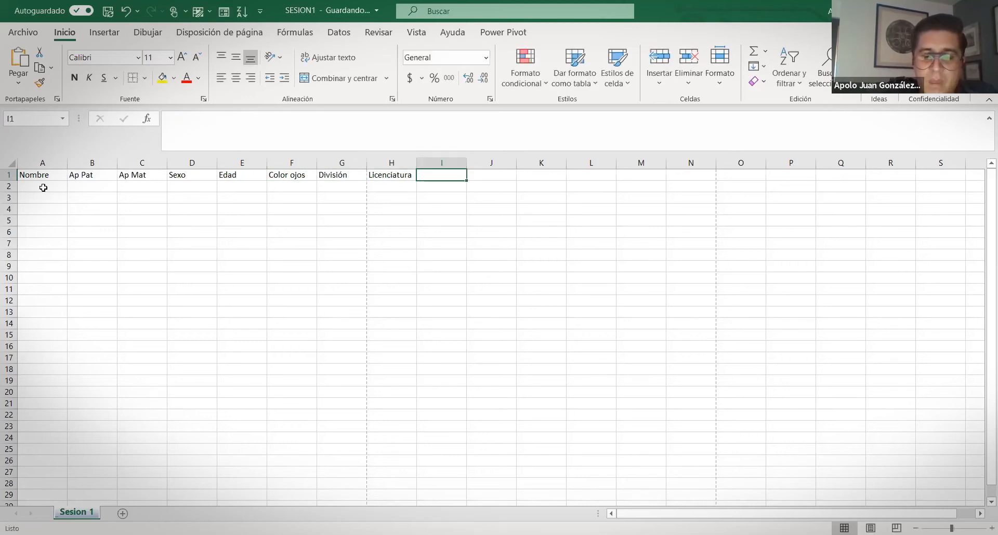
Enter Municipio in I1, correcting the misspelled 'Municipo'
type("Municipo")
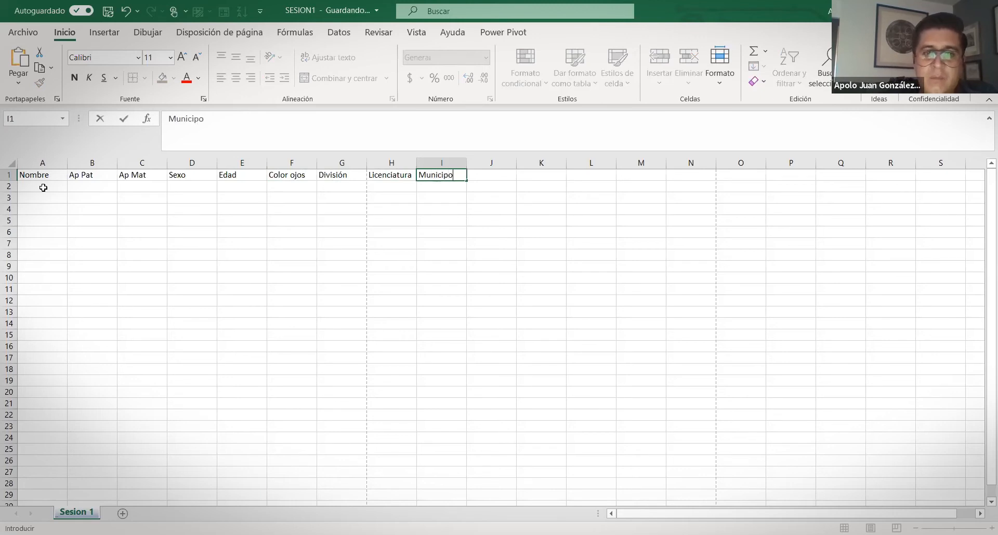
key("Tab")
key("shift+Tab")
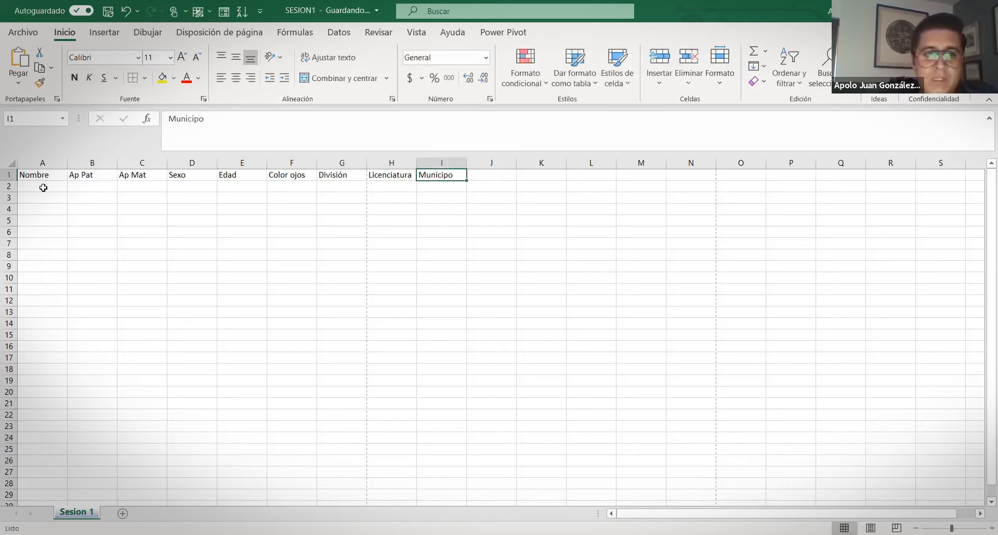
left_click(228, 122)
key("BackSpace")
type("io")
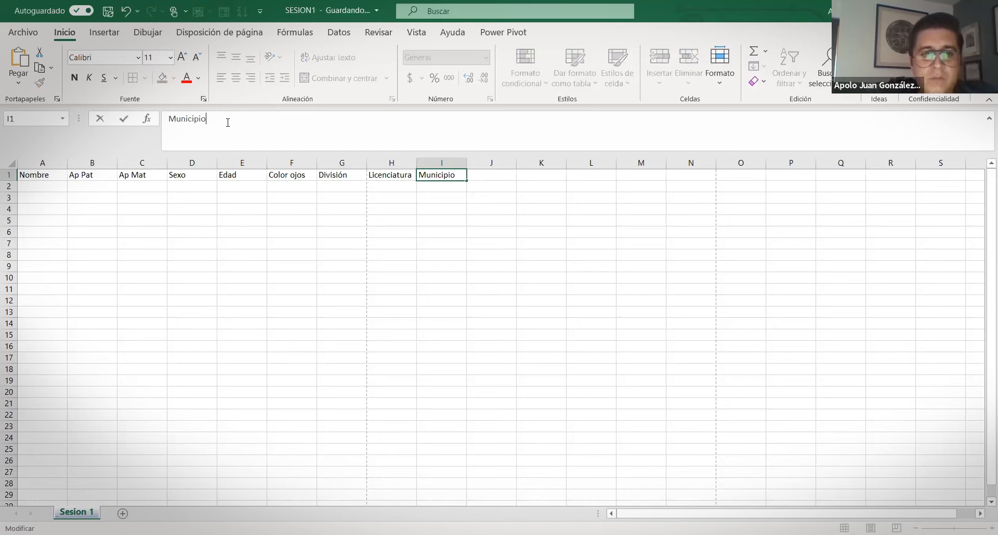
key("Tab")
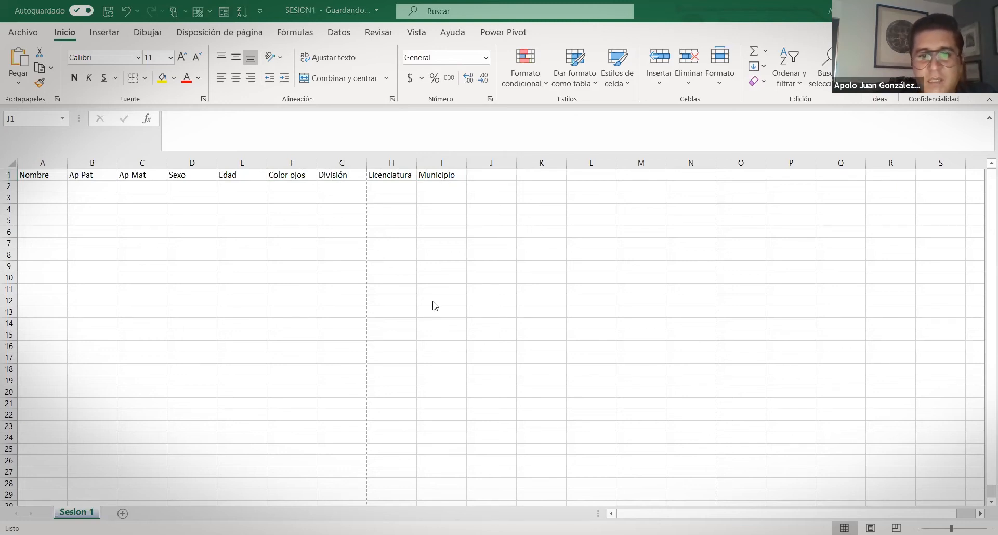
Type the heading 'Esc proce' into J1 and confirm it
left_click(496, 168)
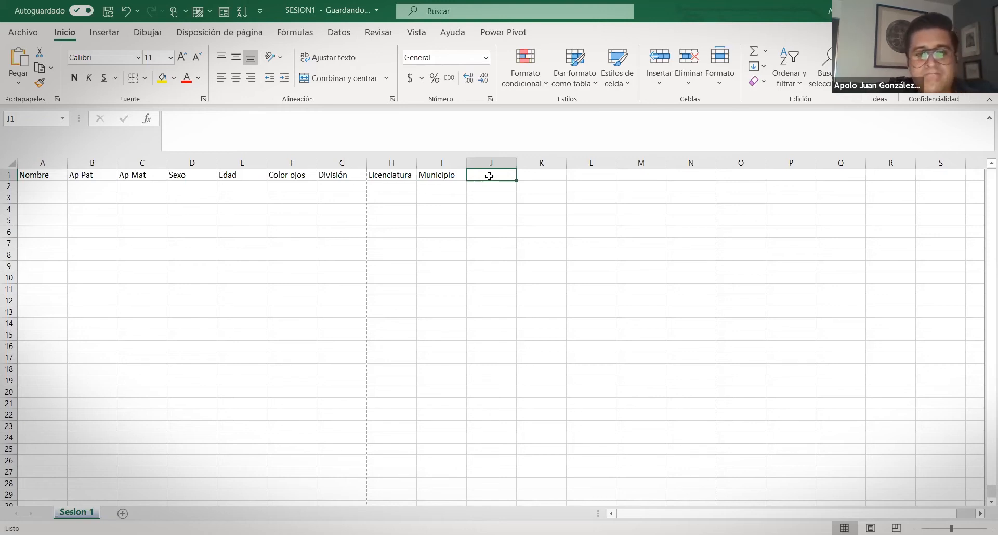
type("Est")
key("BackSpace")
key("BackSpace")
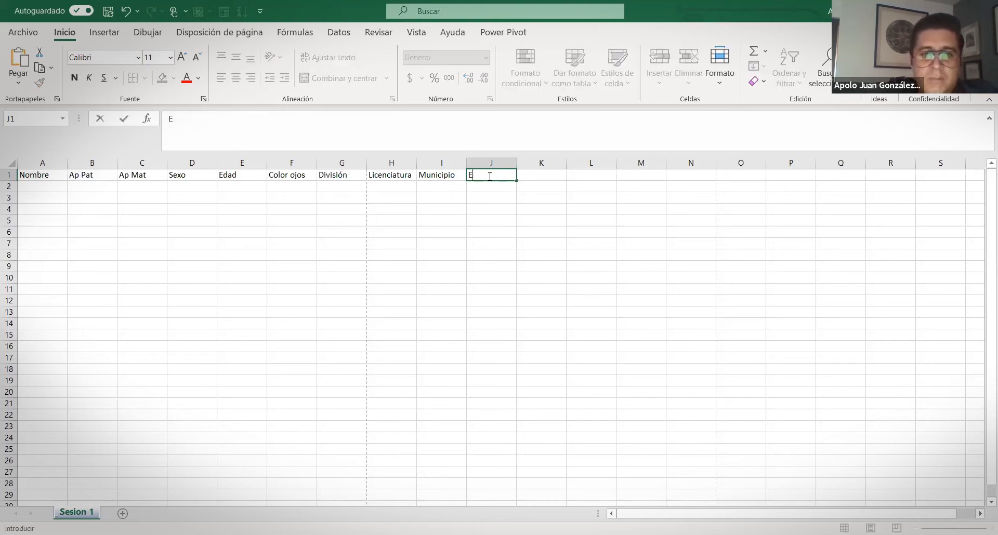
type("sc proce")
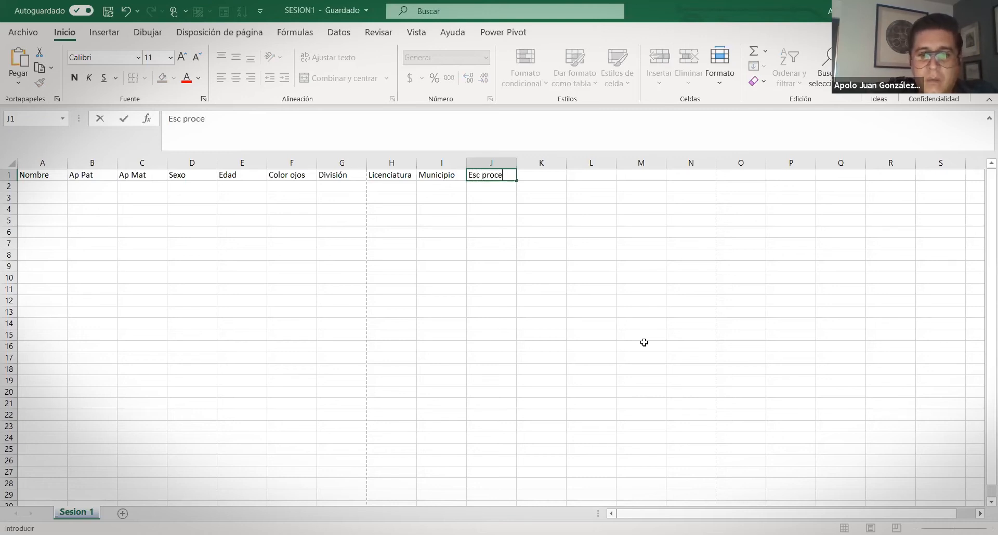
left_click(643, 324)
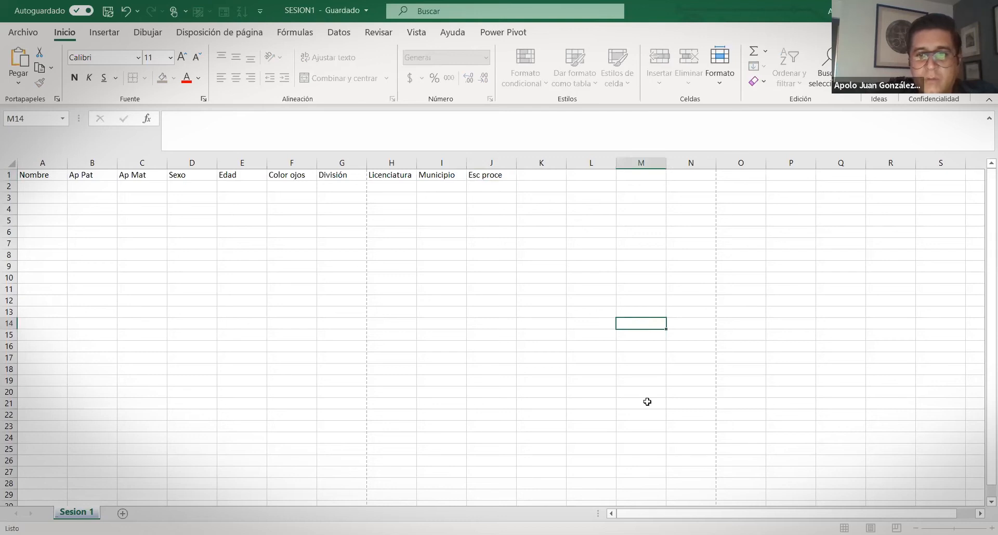
Insert two columns before División, headed Matrícula (G1) and Unidad (H1)
left_click(338, 176)
type("Unidad")
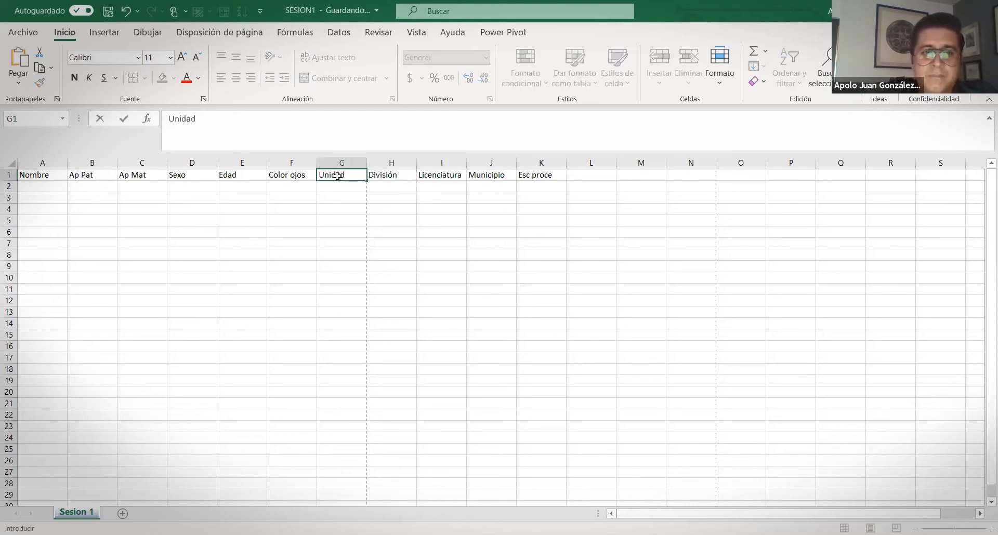
key("Return")
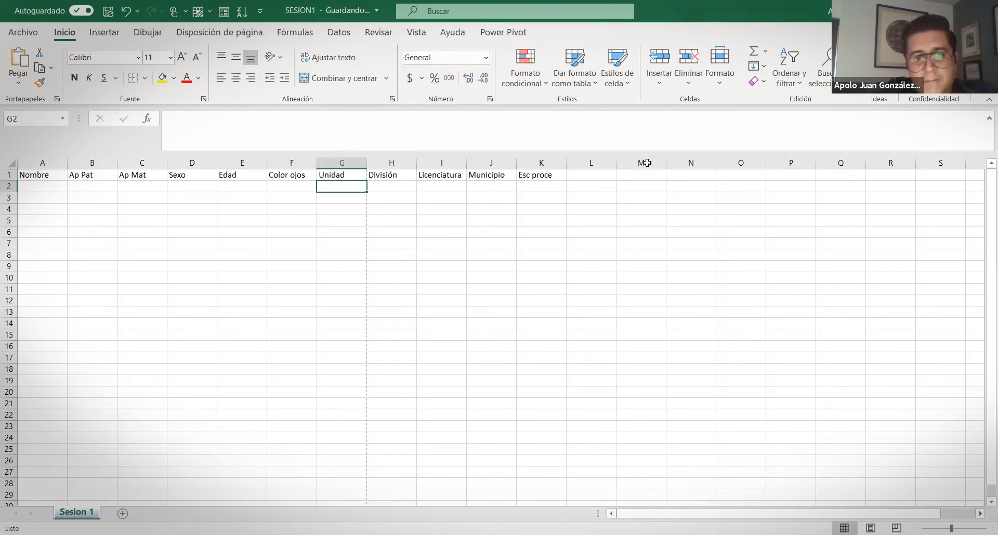
key("alt+Tab")
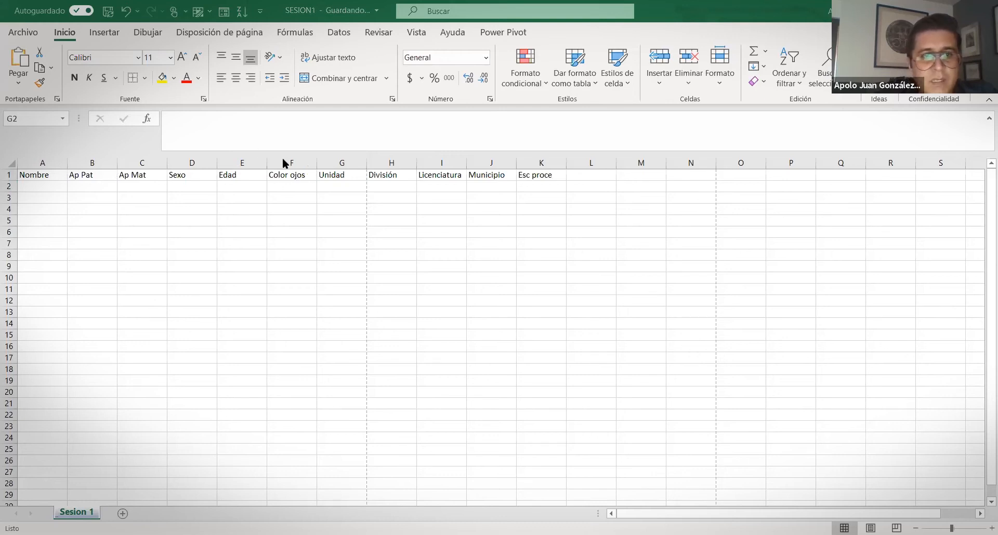
left_click(330, 160)
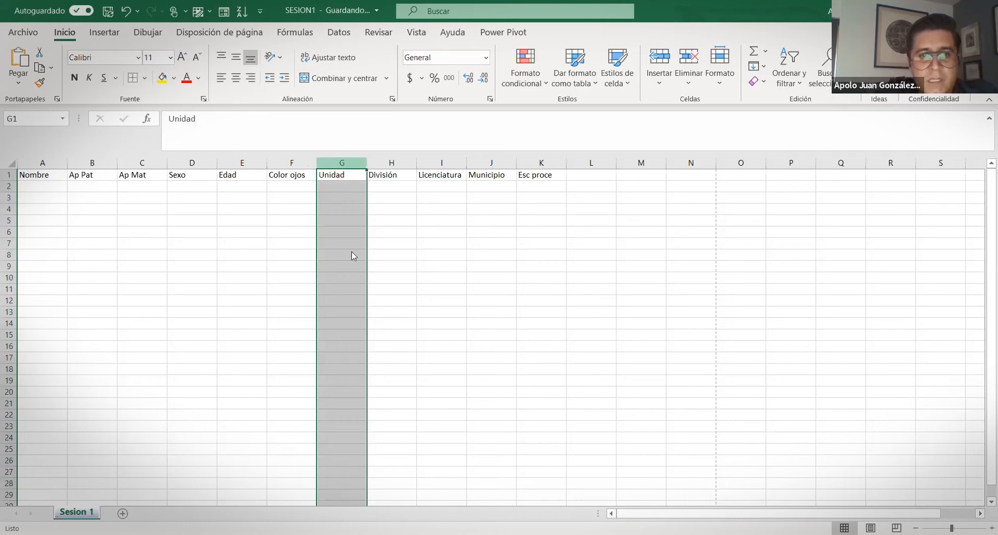
key("ctrl+plus")
type("Matrp")
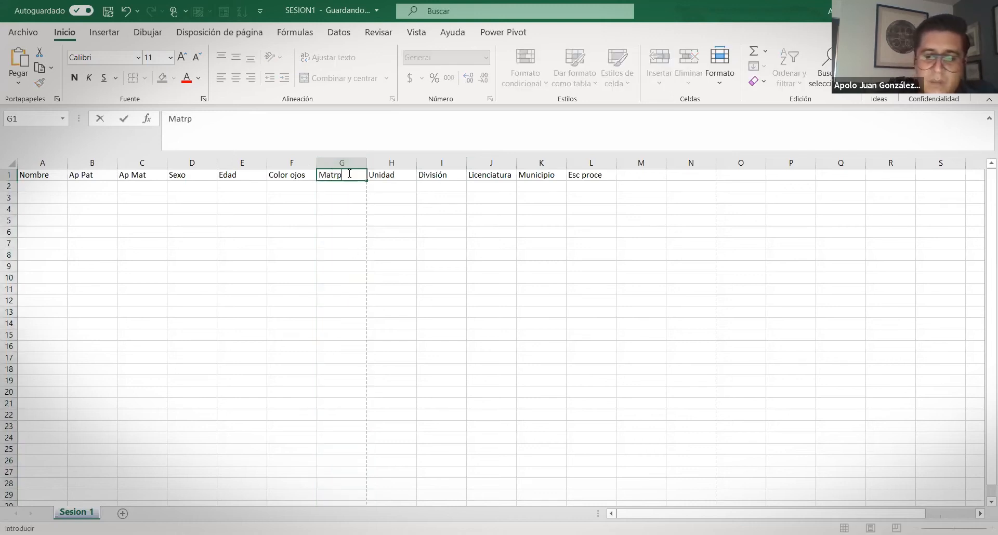
key("BackSpace")
type("ícula")
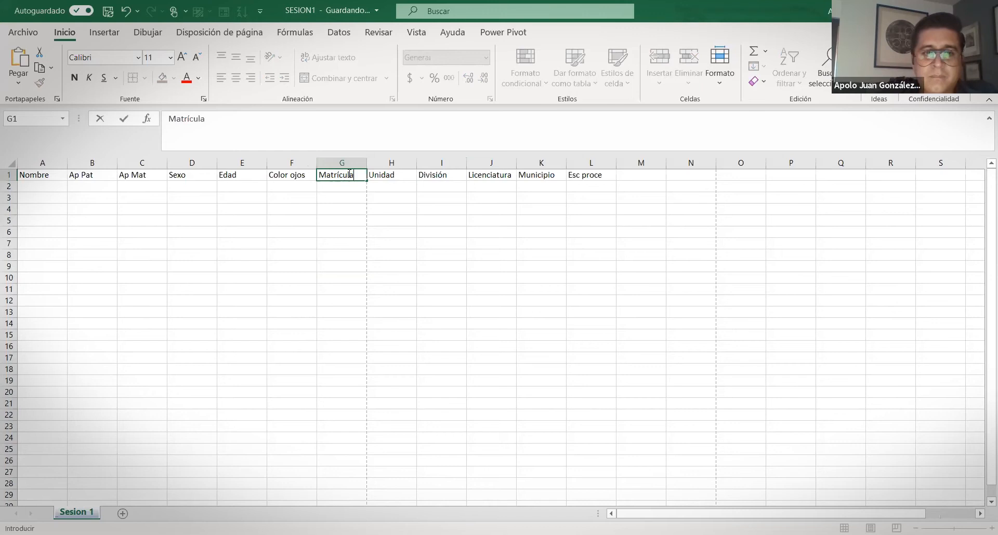
key("Return")
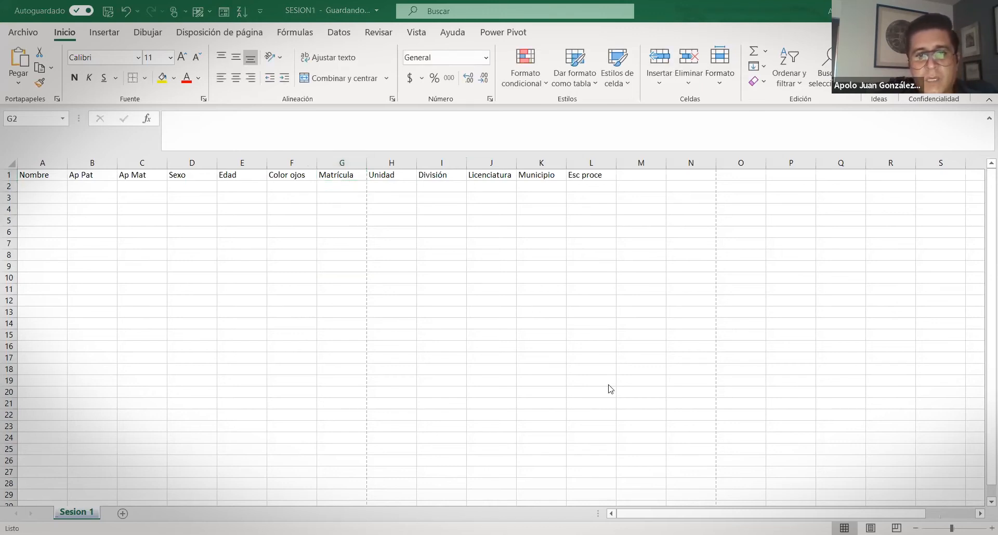
Add the final heading Trabaja in M1
left_click(629, 174)
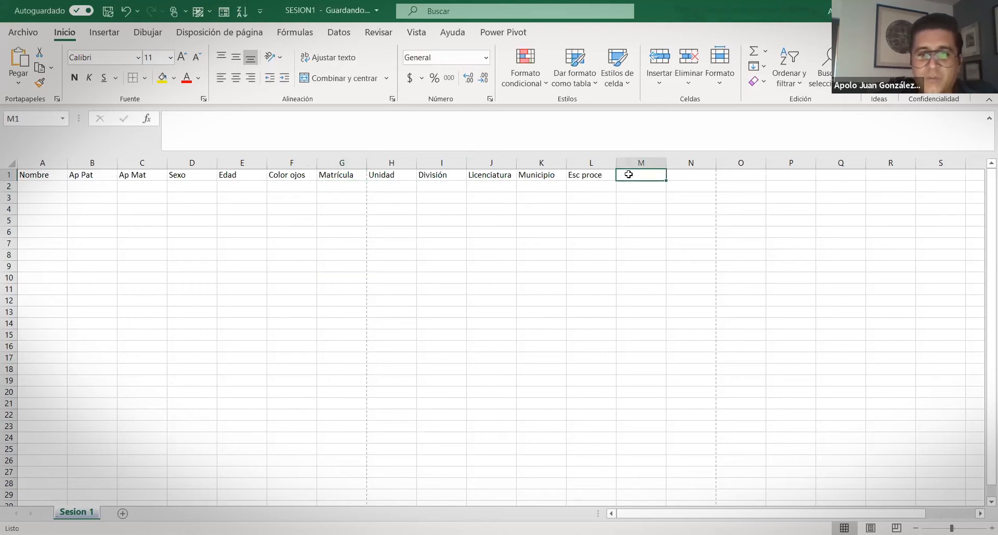
type("Trabaja")
key("Return")
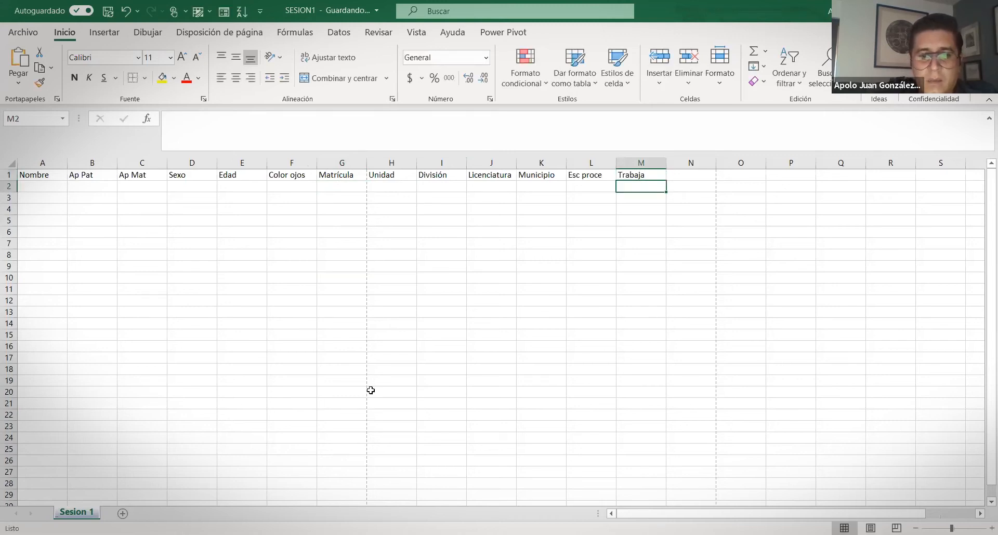
key("alt+Tab")
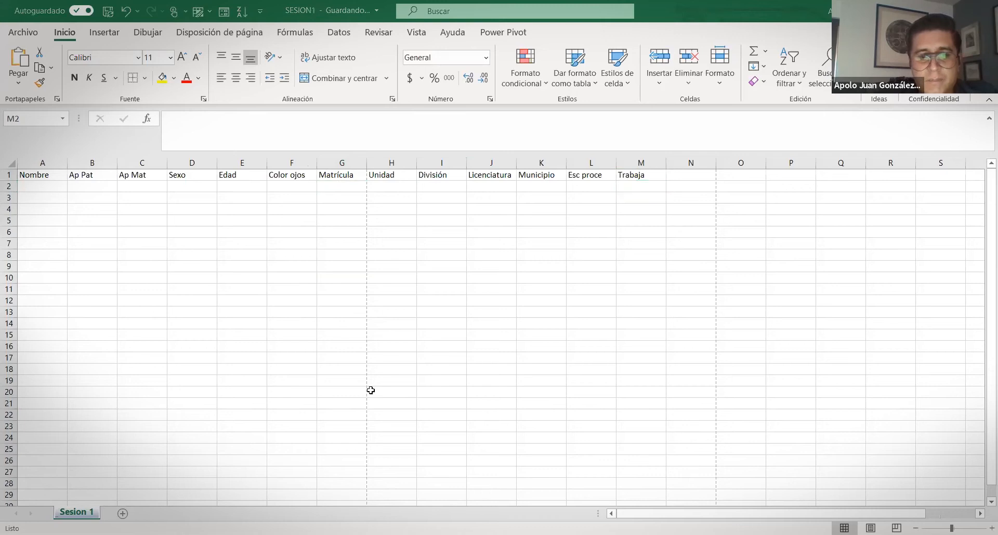
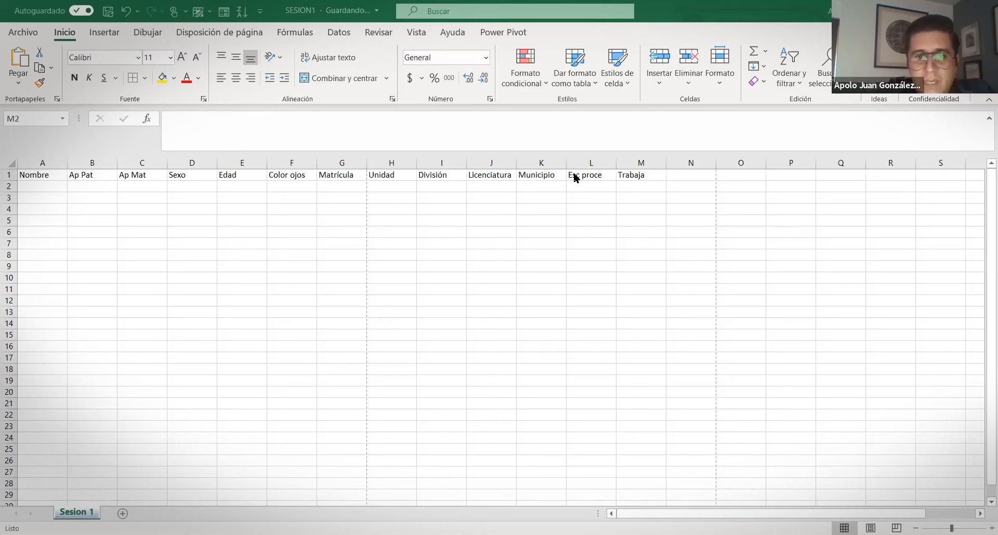
Insert a new column before Matrícula and head it 'Edo civil'
left_click(221, 233)
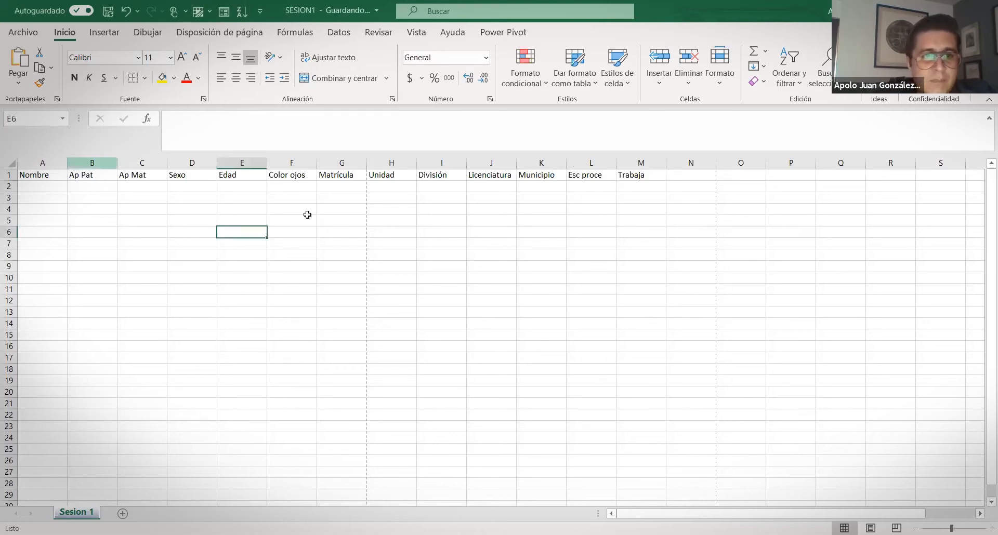
left_click(281, 163)
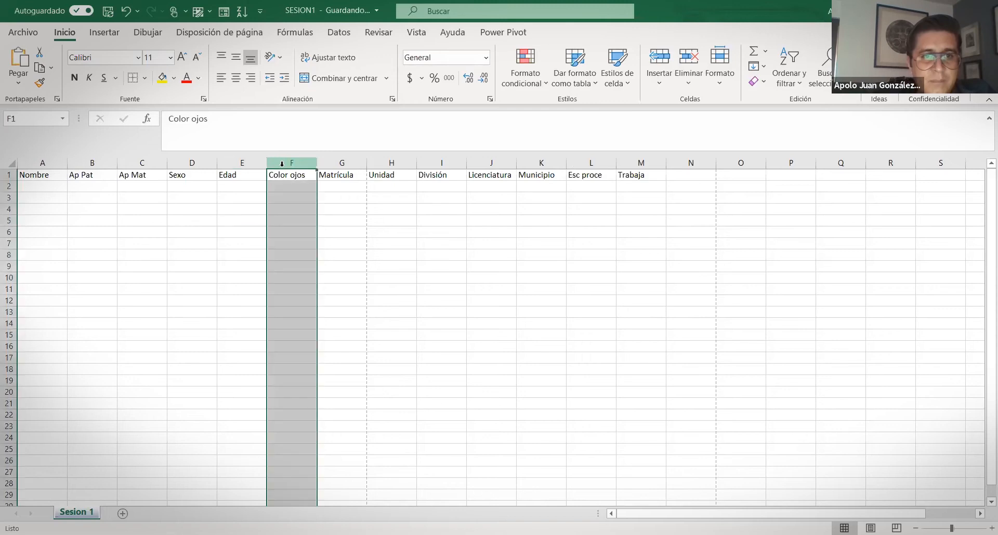
left_click(326, 164)
right_click(328, 166)
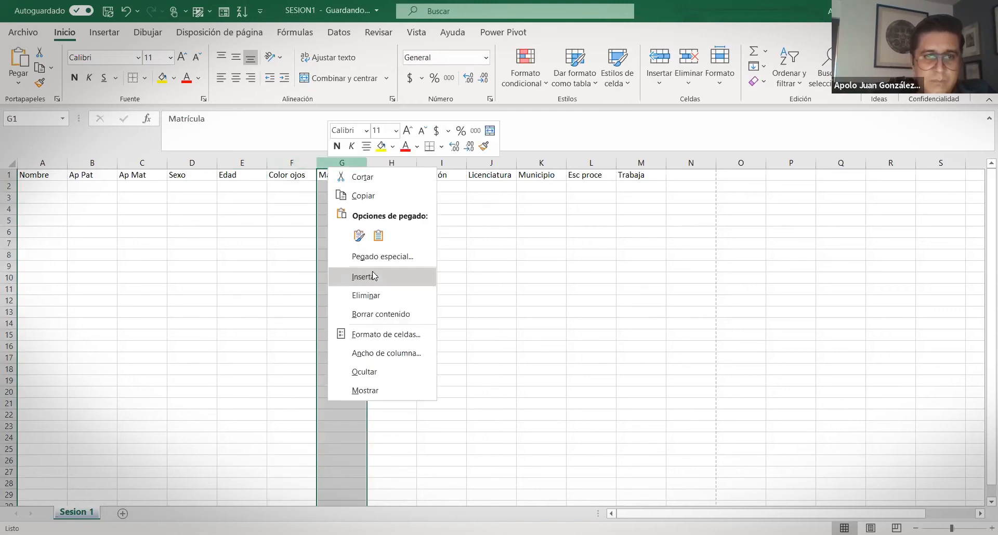
left_click(336, 222)
left_click(330, 175)
type("Edo civil")
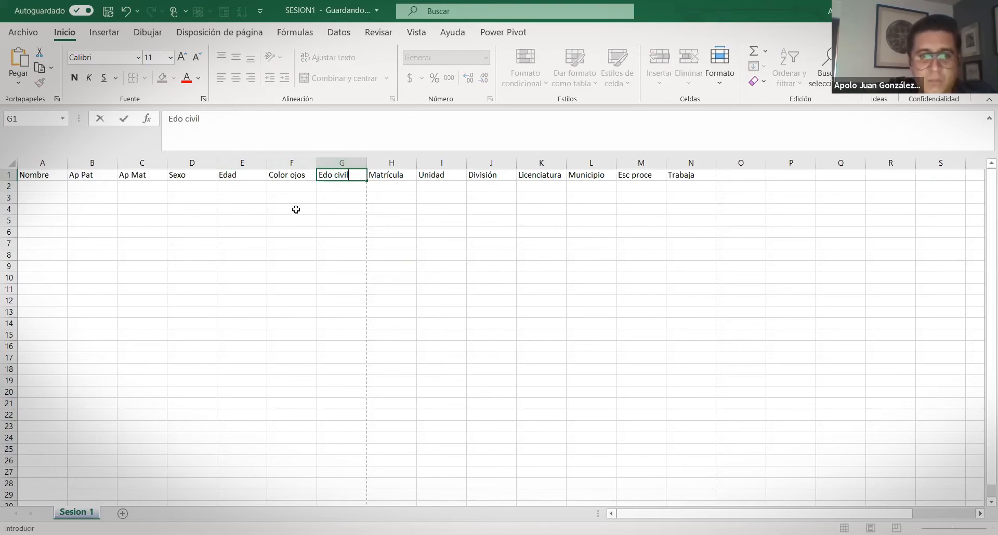
left_click_drag(300, 217, 302, 213)
Insert another column before Matrícula headed 'Pasatiempo'
left_click(381, 163)
key("Right")
key("Right")
key("Right")
key("Right")
key("Right")
key("Left")
key("Left")
key("Left")
key("Left")
key("Left")
left_click(381, 162)
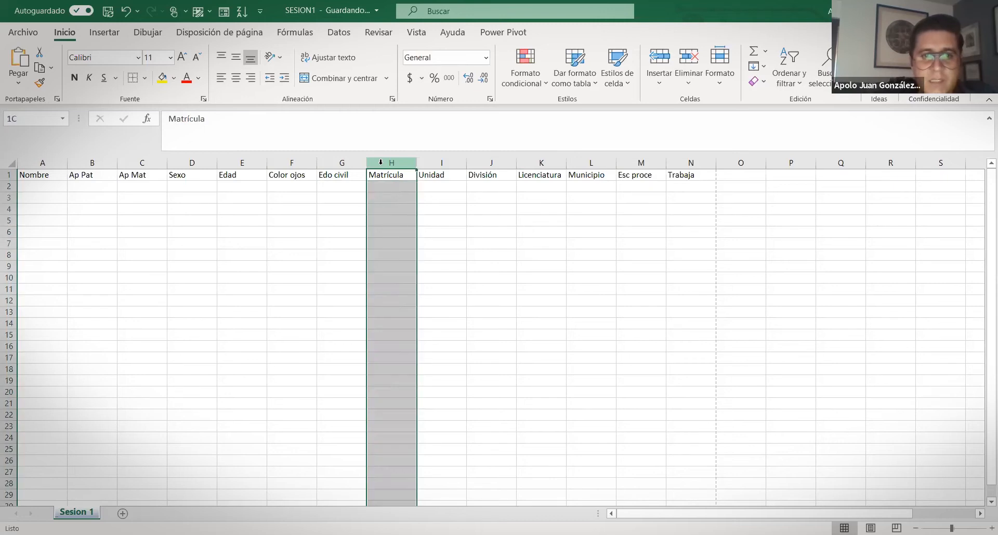
key("ctrl+plus")
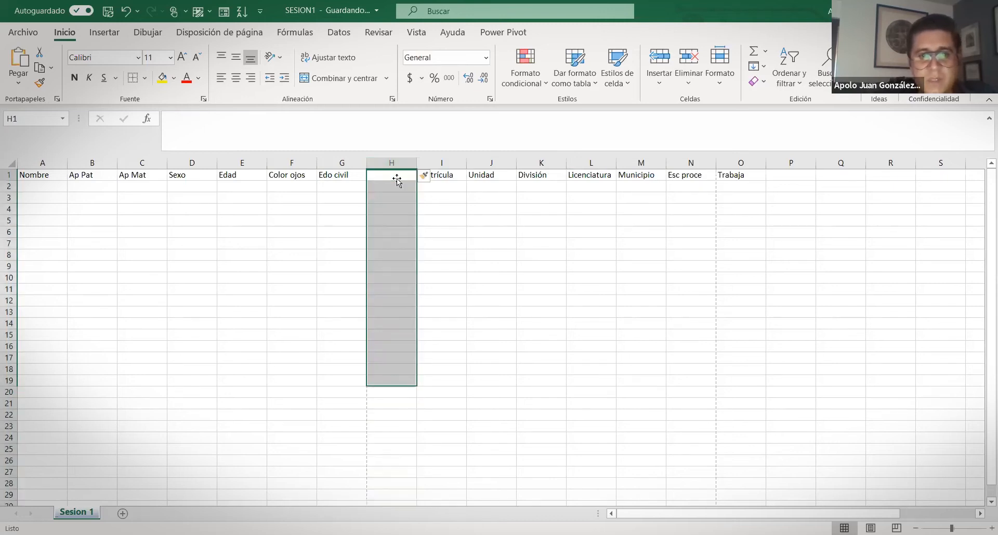
left_click(392, 179)
type("Pasatiempo")
key("Return")
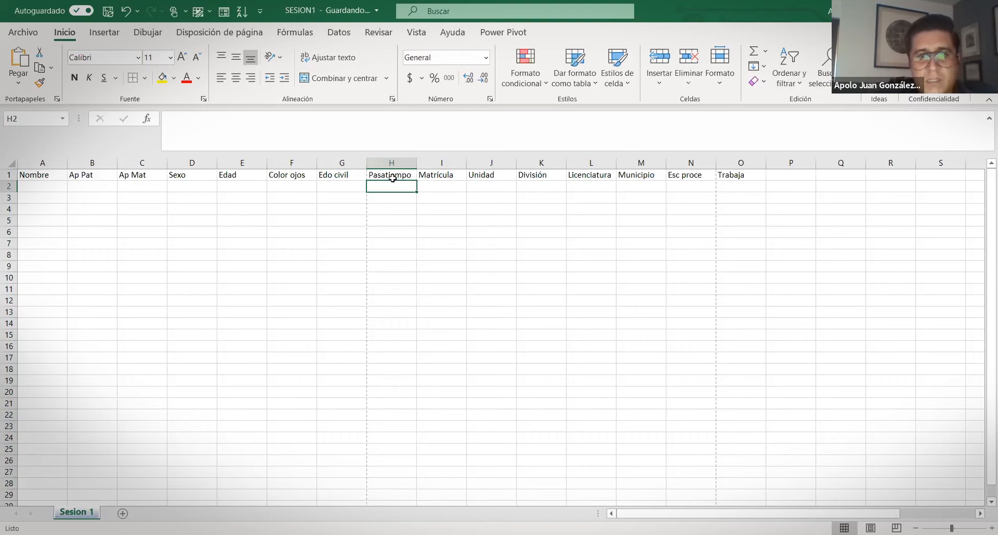
Add 'Estatura' and 'Peso' columns before Edo civil
left_click(348, 163)
key("ctrl+plus")
left_click(341, 179)
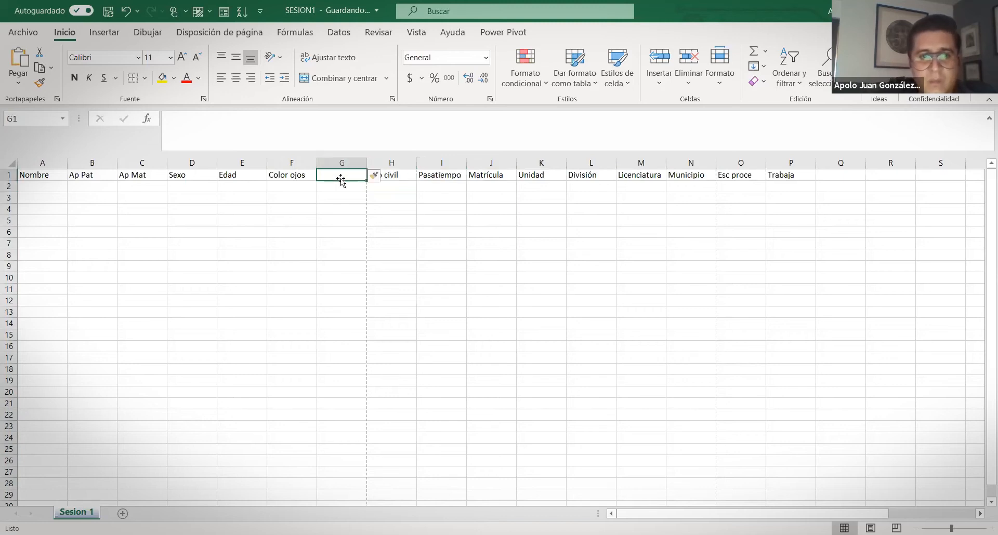
type("Estatura")
key("Tab")
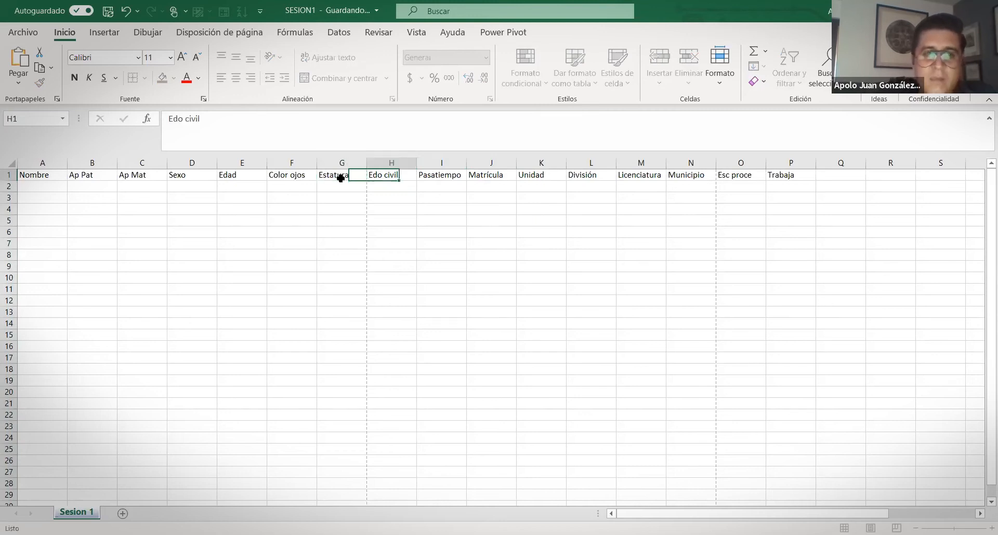
left_click(386, 162)
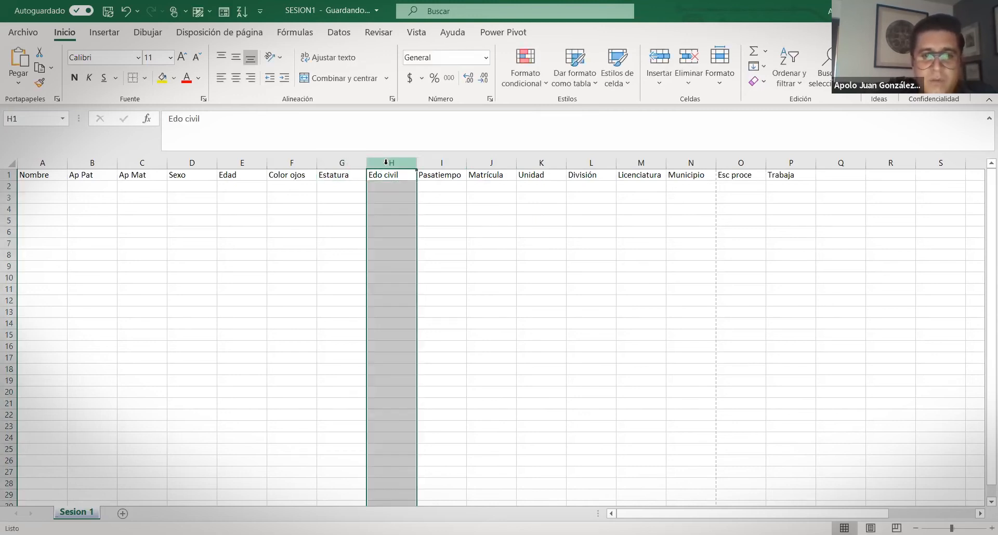
right_click(387, 163)
key("Return")
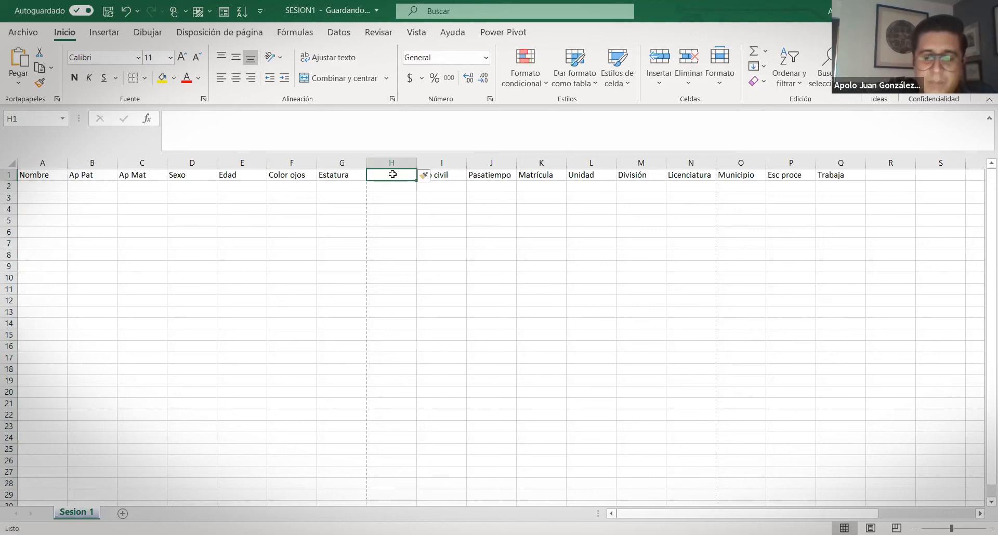
type("Peso")
key("Return")
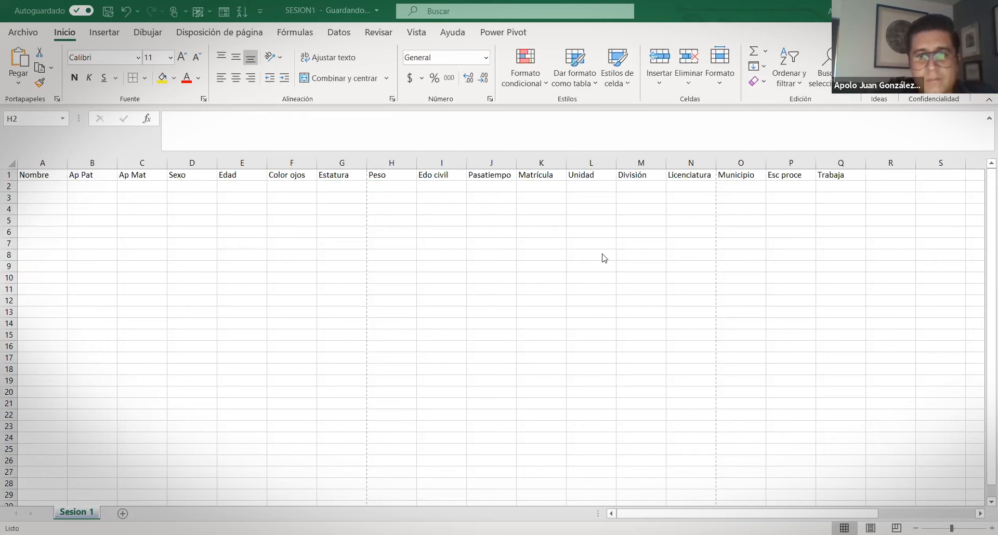
Insert a 'Turno' column before Municipio
left_click(900, 166)
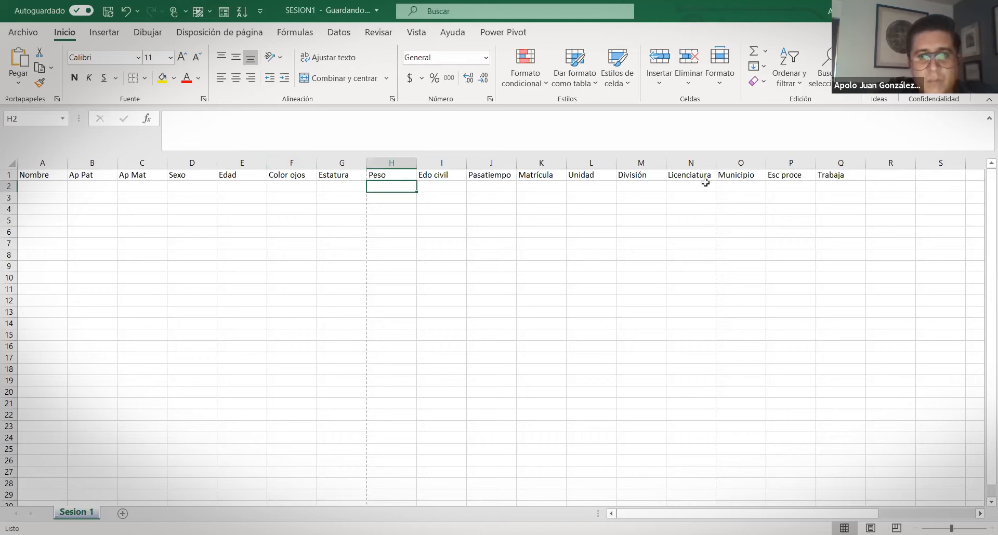
left_click(720, 164)
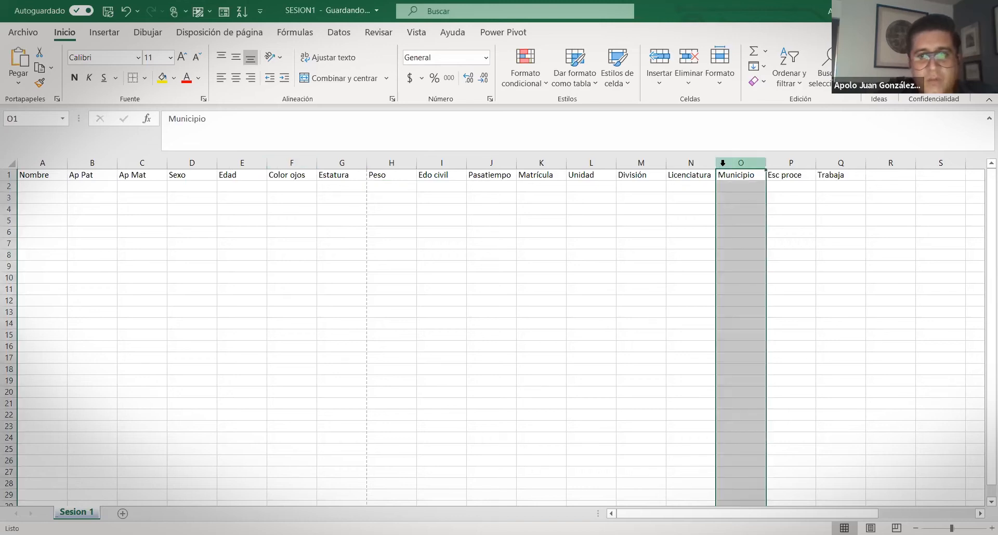
key("ctrl+plus")
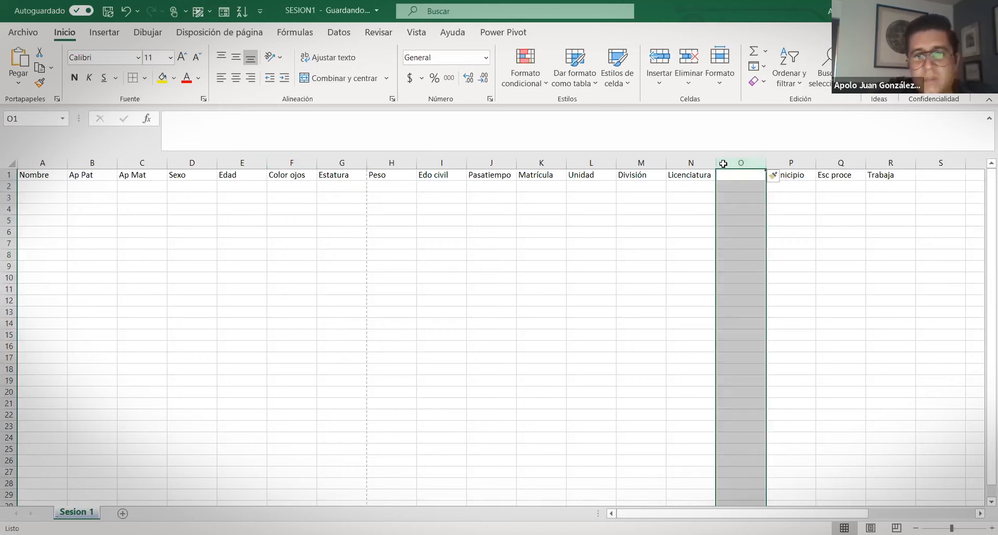
left_click(730, 175)
type("Turno")
key("Return")
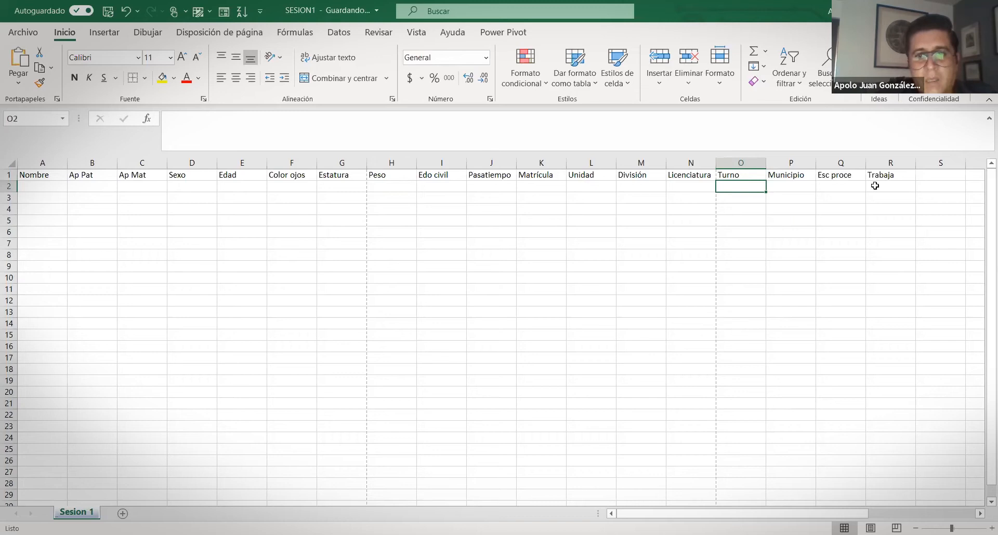
Insert a blank column K before Matrícula
left_click(578, 165)
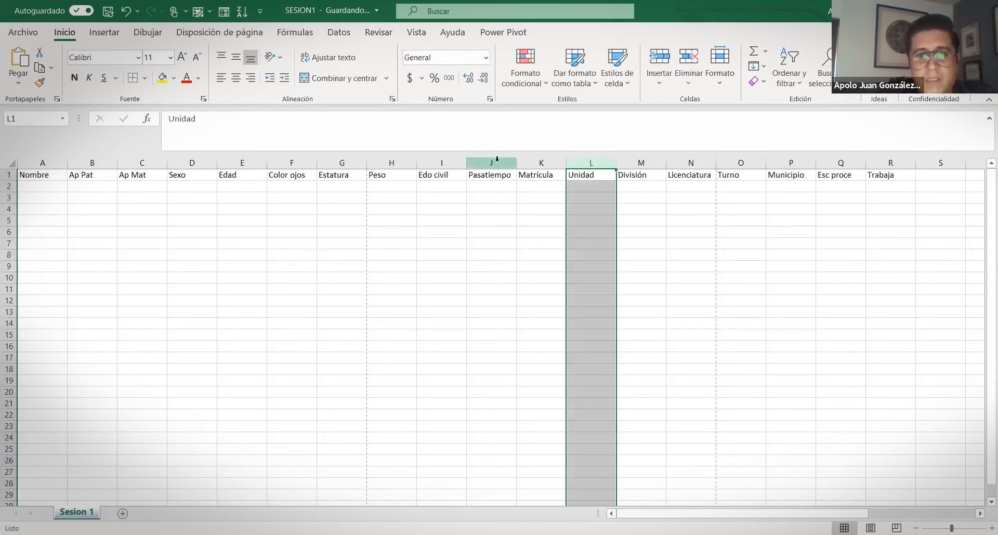
left_click(528, 161)
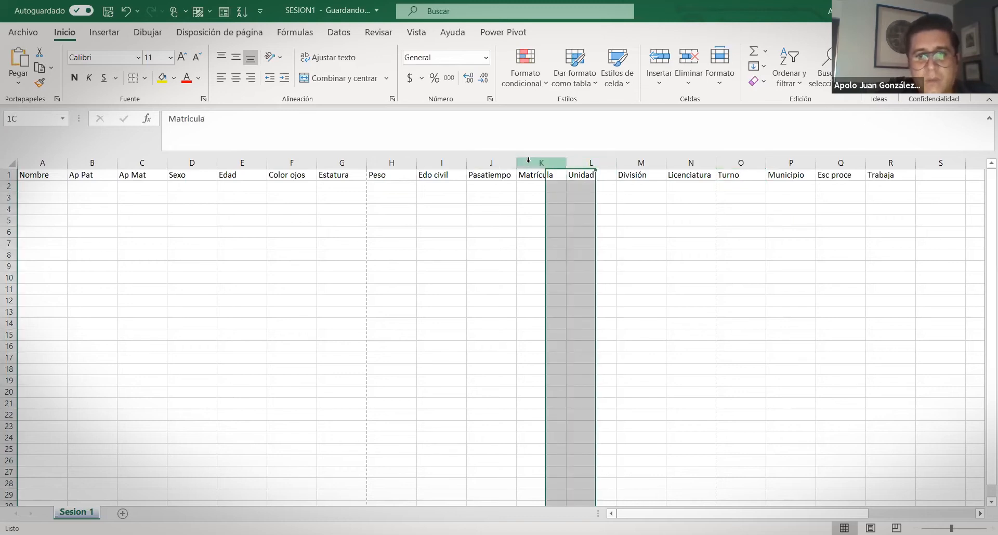
key("ctrl+plus")
left_click(536, 183)
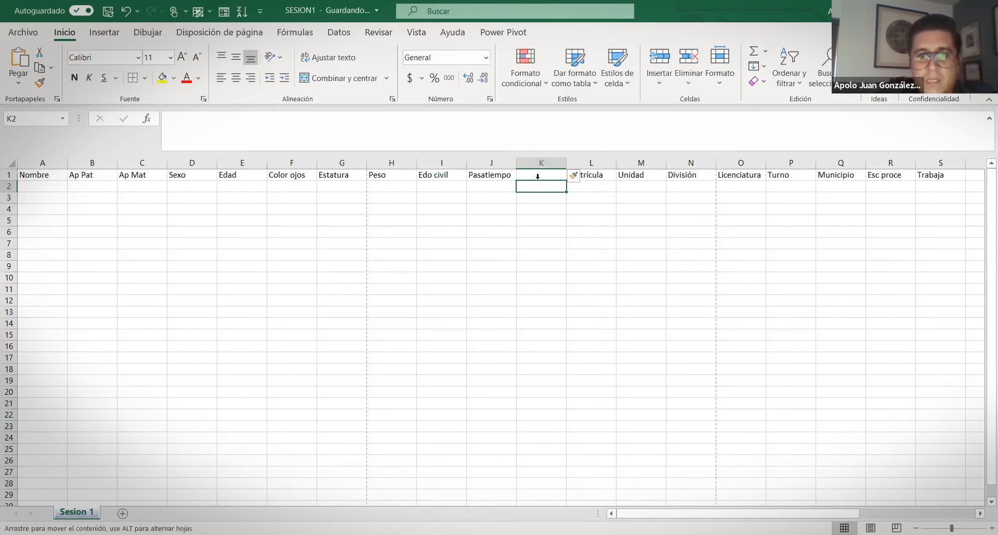
Head the blank column K1 'U. transp publico'
left_click(545, 178)
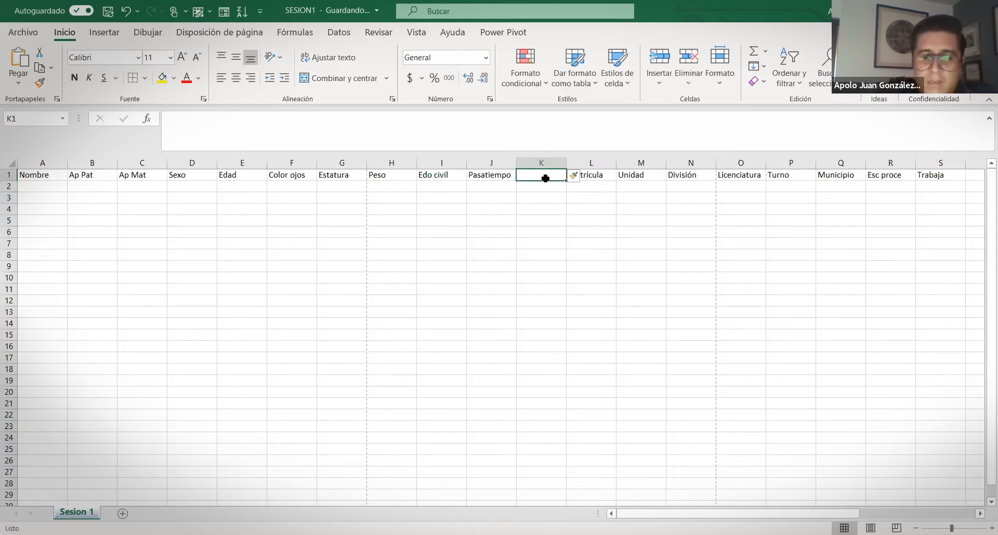
type("U.")
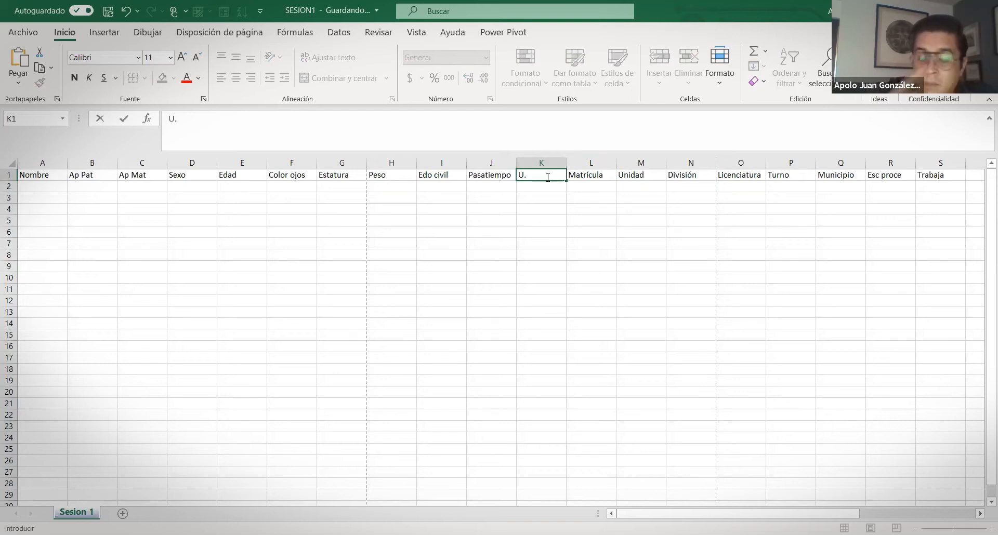
type("transp p")
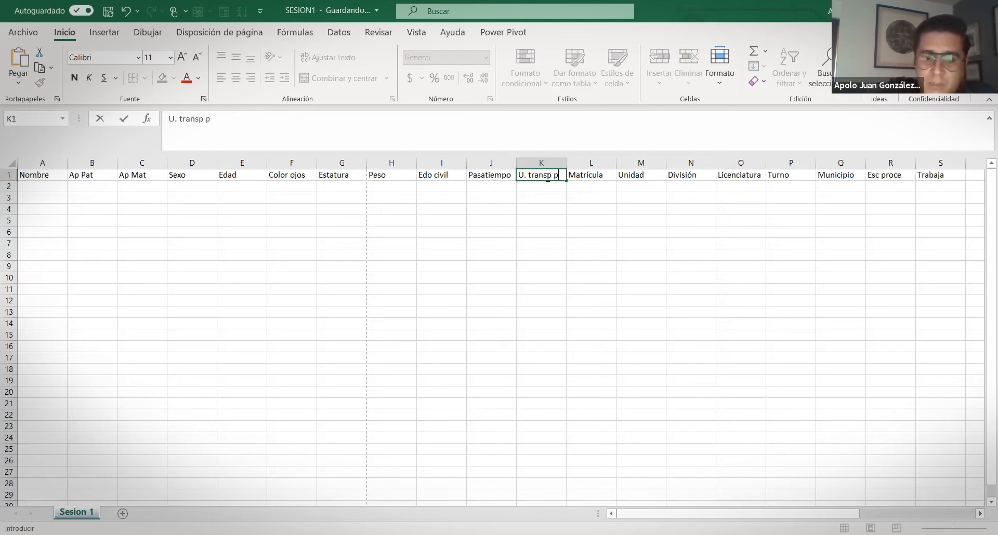
type("ublico")
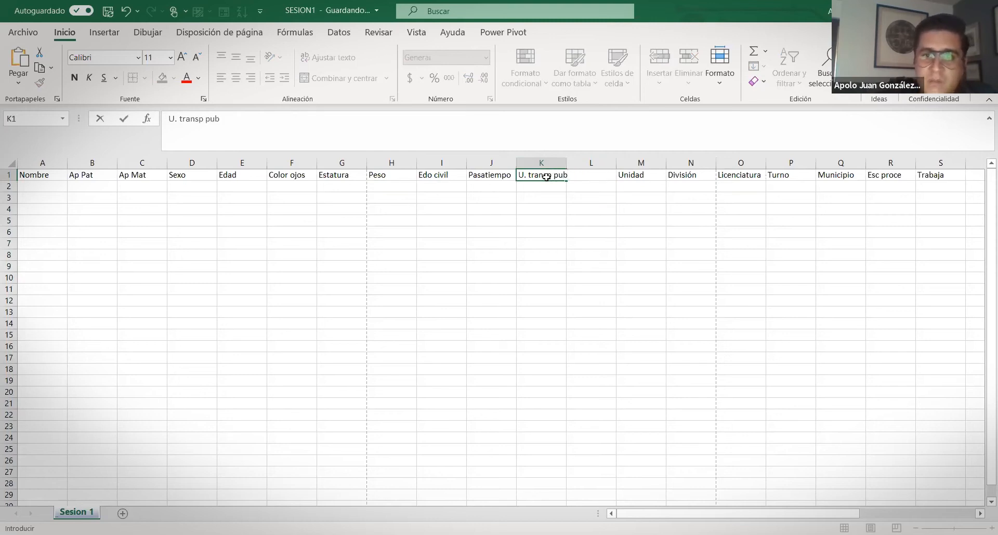
key("Return")
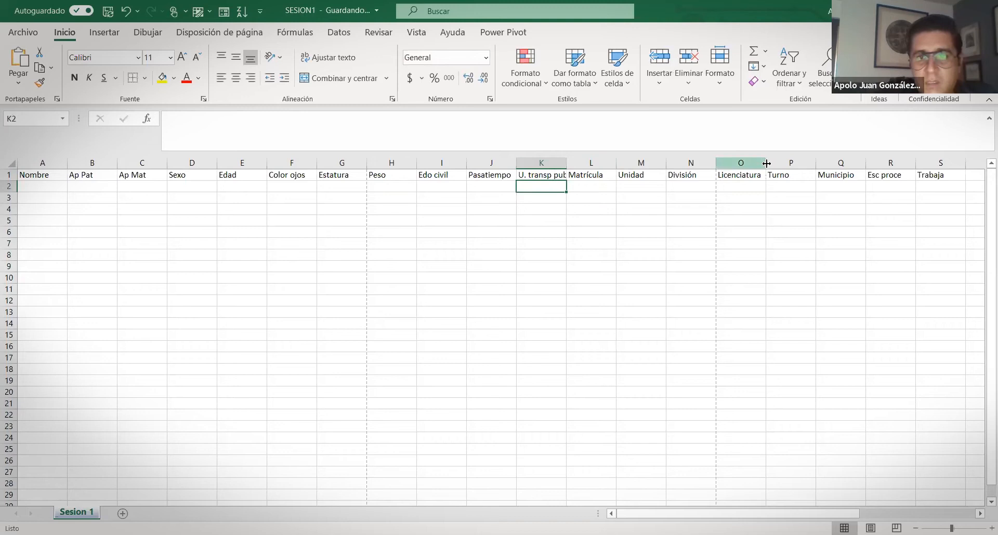
Insert a 'Trimestre' column before Municipio and clear a stray character in Q2
left_click(848, 162)
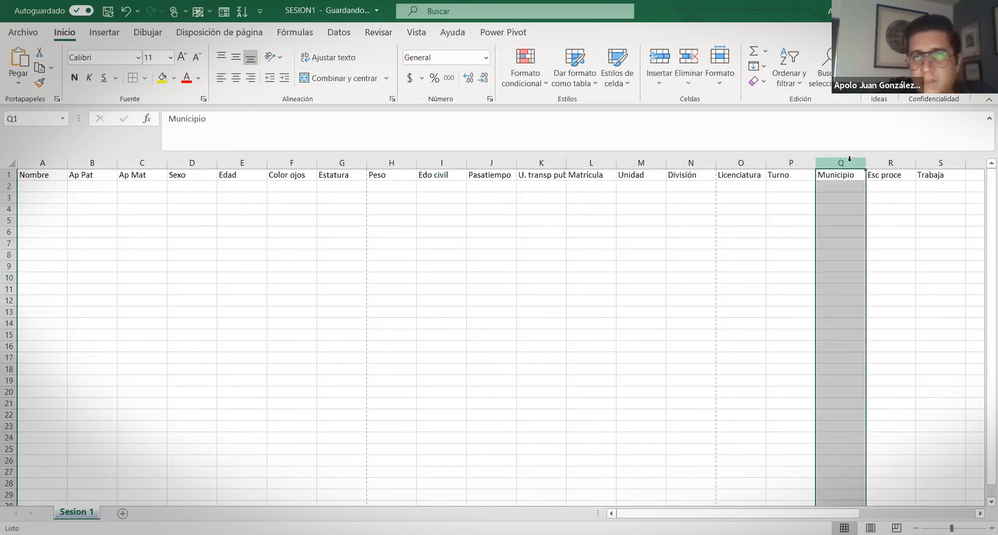
right_click(849, 161)
left_click(874, 276)
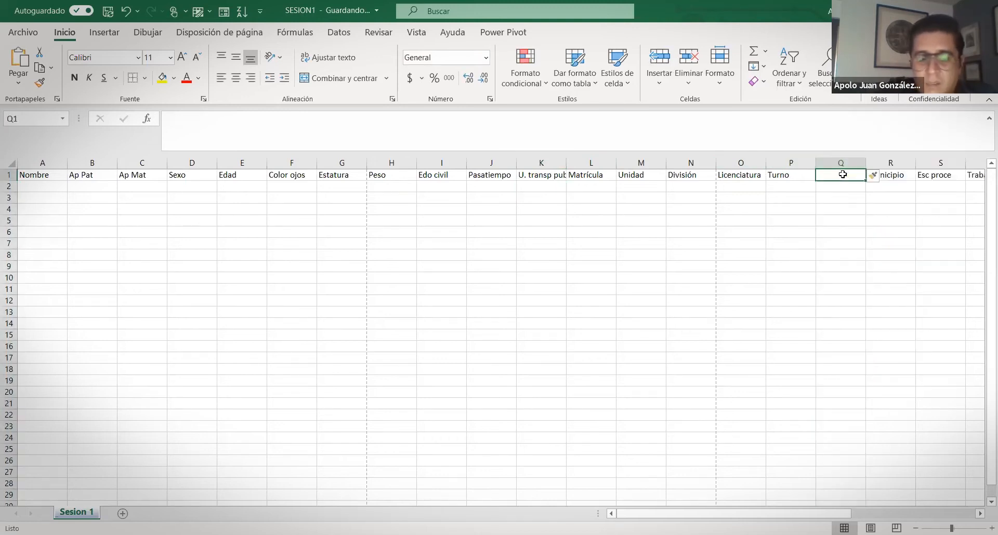
type("trimestre")
key("BackSpace")
key("BackSpace")
key("BackSpace")
key("BackSpace")
key("BackSpace")
key("BackSpace")
key("BackSpace")
key("BackSpace")
key("BackSpace")
type("Trimestre")
key("Return")
type("}")
key("BackSpace")
key("Return")
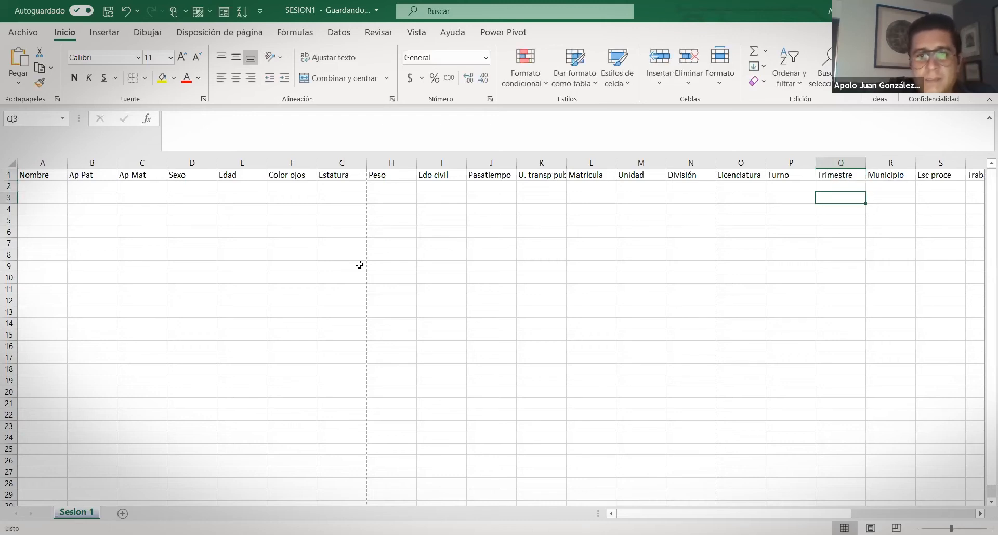
Insert a blank column before Matrícula, then undo it
left_click(578, 160)
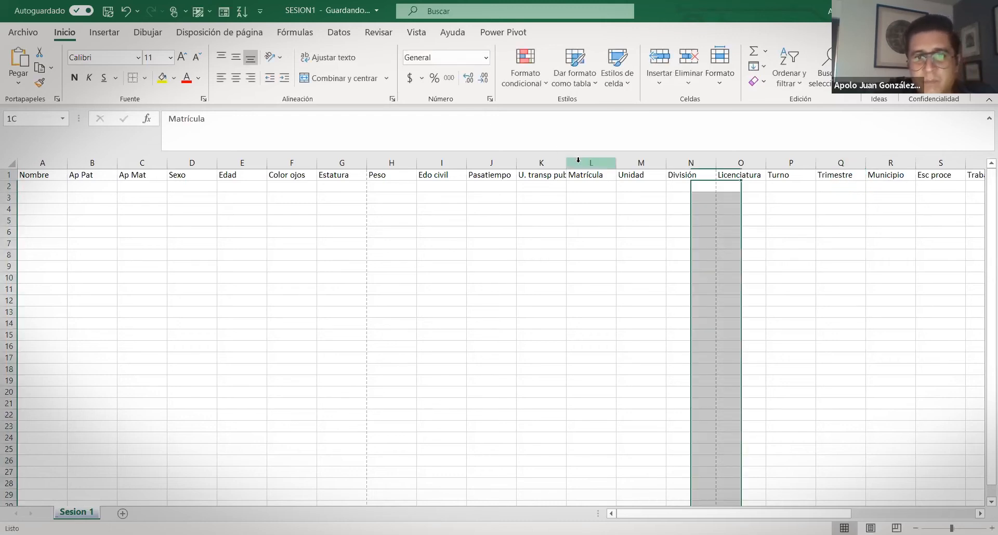
key("ctrl+plus")
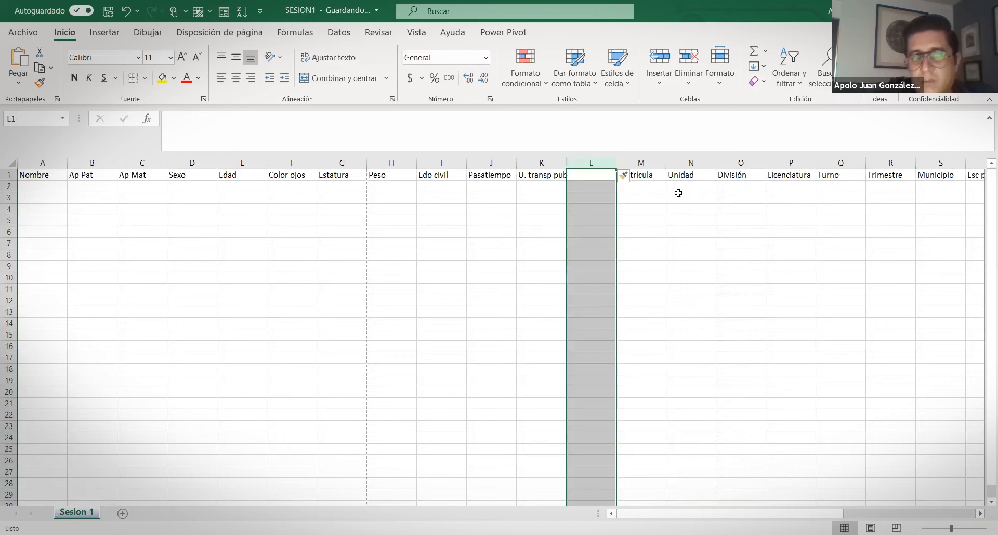
key("ctrl+z")
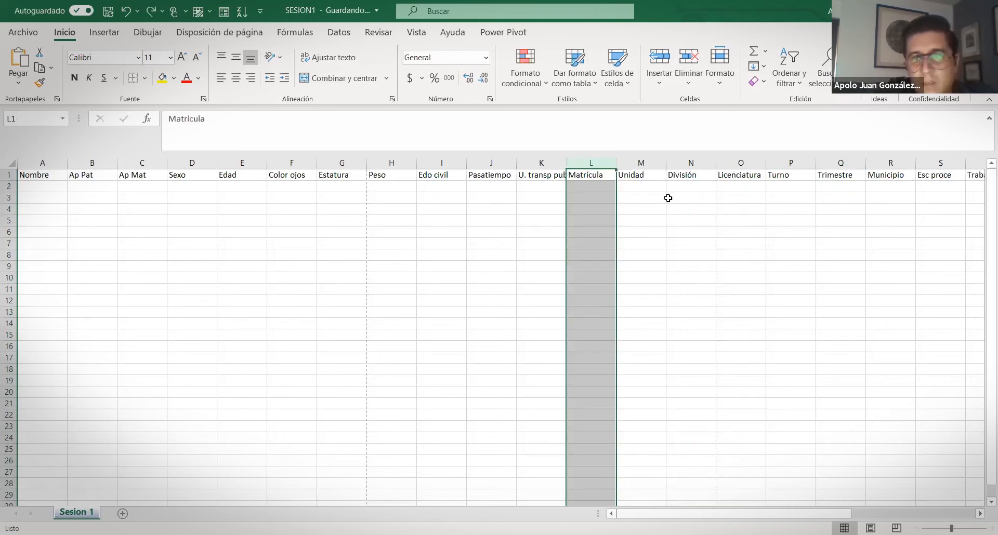
left_click(671, 198)
Insert a column before Trabaja headed 'Prom prepa' in T1
left_click(975, 161)
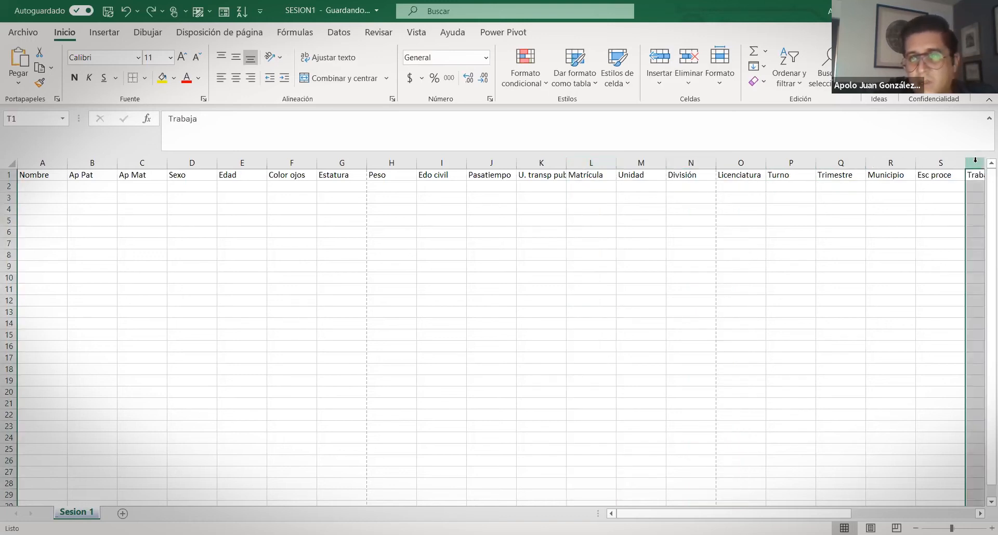
right_click(975, 161)
left_click(924, 271)
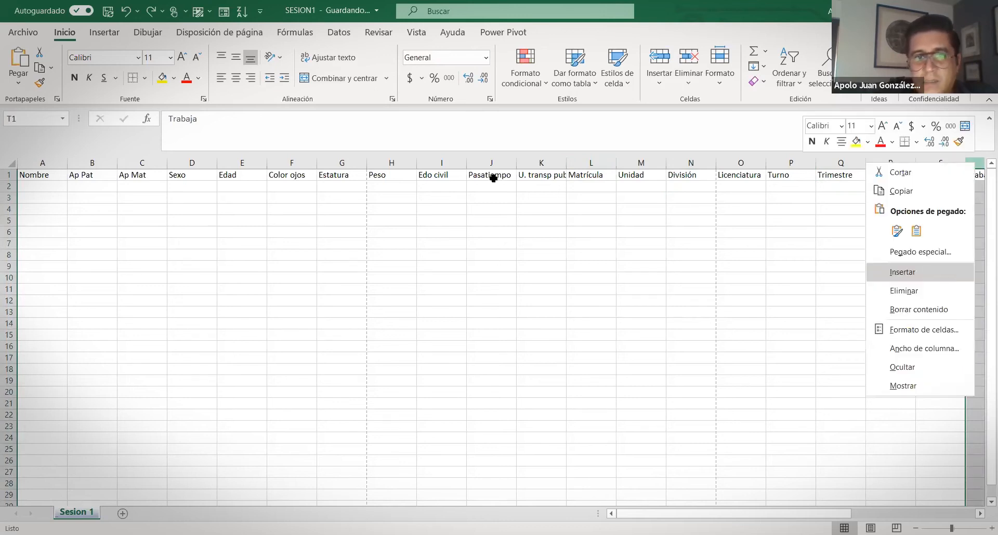
left_click(493, 173)
type("Prom pre")
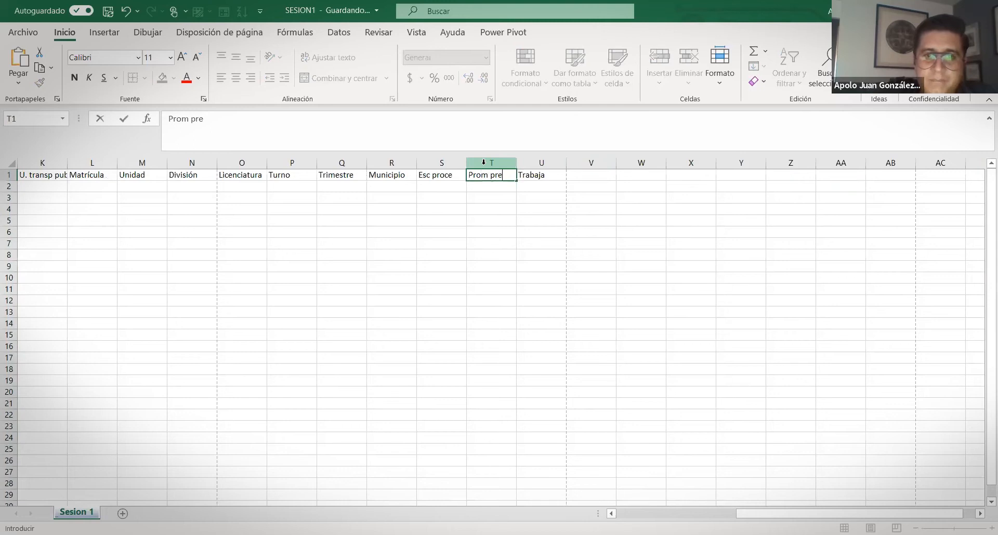
type("pa")
key("Return")
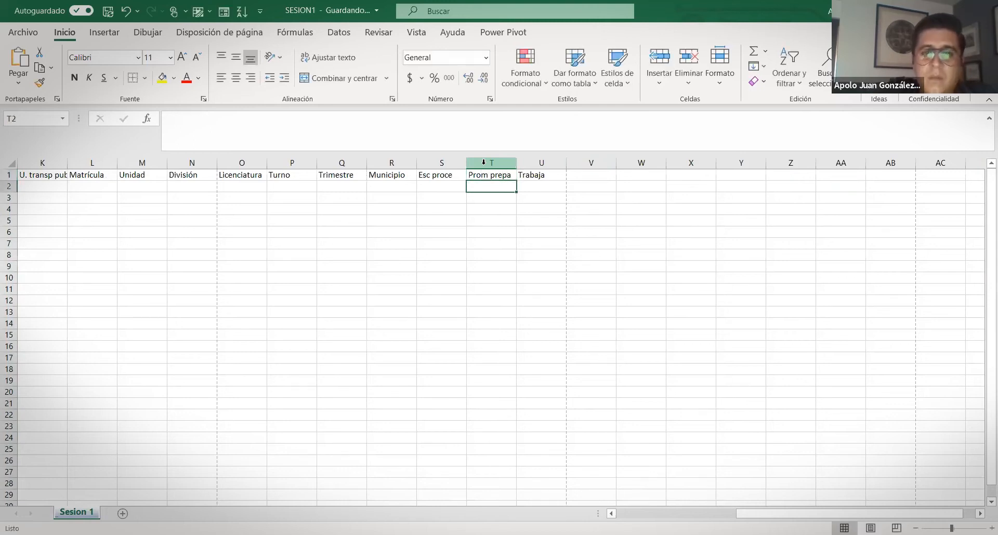
scroll(494, 283, "left", 10)
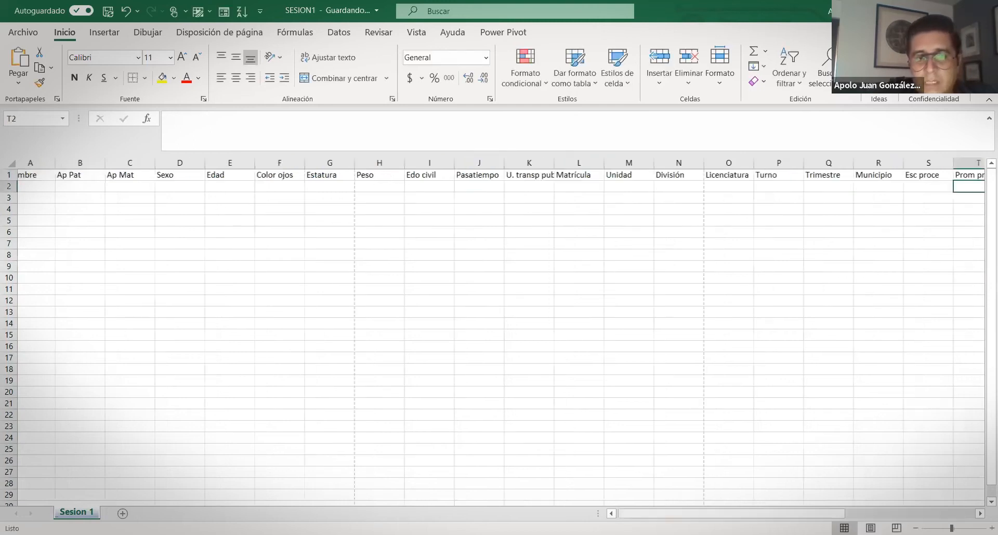
left_click(42, 184)
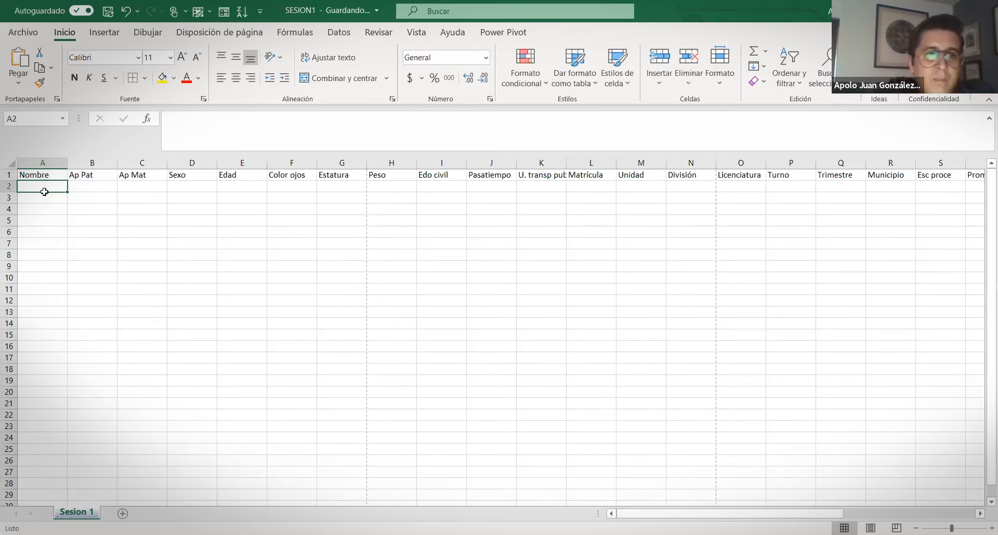
key("Up")
key("Right")
key("Right")
key("Left")
key("Left")
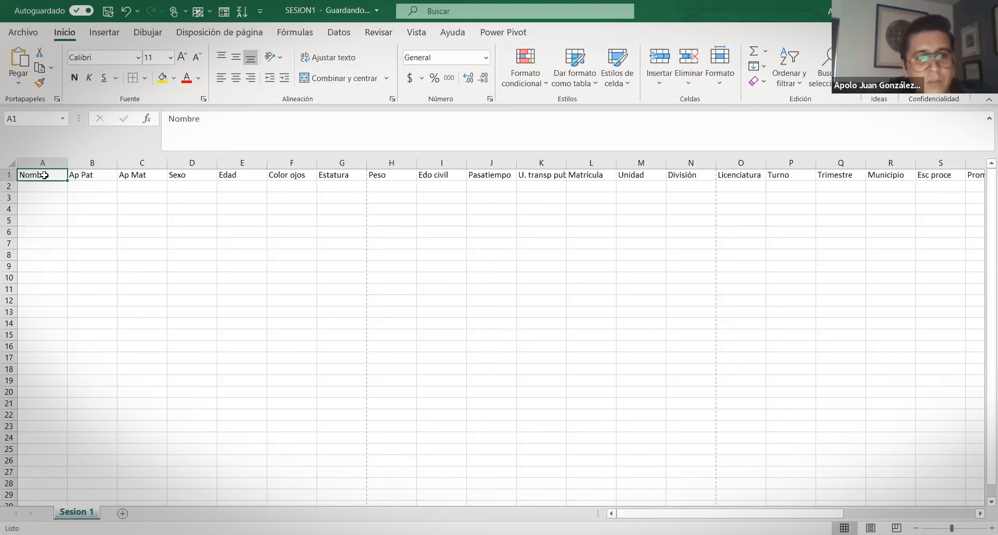
key("Right")
key("Right")
key("Right")
key("Right")
key("Right")
key("Right")
key("Right")
key("Right")
key("Right")
key("Right")
key("Right")
key("Right")
key("Right")
key("Right")
key("Left")
key("Left")
key("Left")
key("Left")
key("Left")
key("Left")
key("Left")
key("Left")
key("Left")
key("Left")
key("Left")
key("Left")
key("Right")
key("Right")
key("Right")
key("Right")
key("Right")
key("Right")
key("Right")
key("Right")
key("Right")
key("Right")
key("Right")
key("Right")
key("Right")
key("Right")
key("Right")
key("Right")
key("Right")
key("Right")
key("Right")
key("Left")
key("Left")
key("Left")
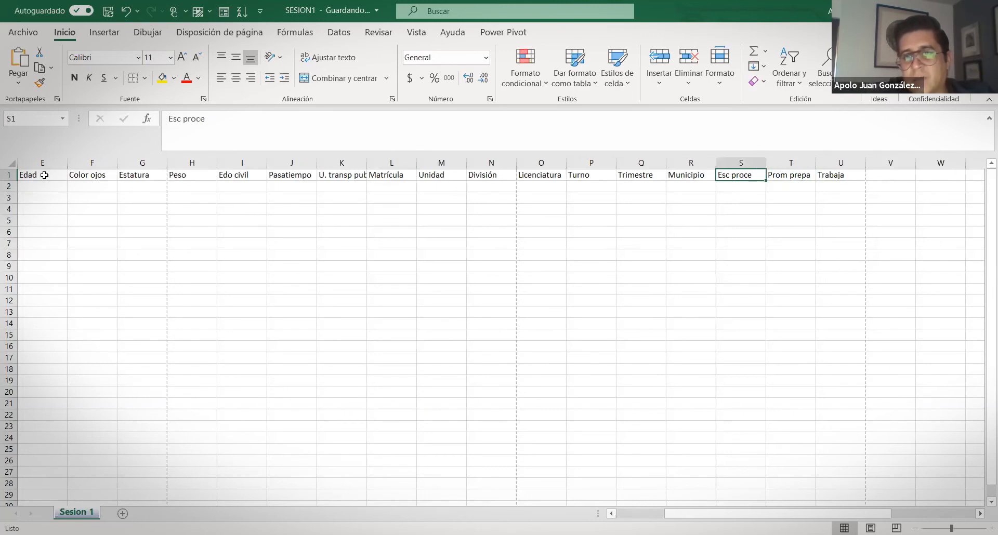
key("Left")
key("Left")
key("Left")
key("Left")
key("Left")
key("Left")
key("Left")
key("Left")
key("Left")
key("Left")
key("Left")
key("Left")
key("Left")
key("Left")
key("Left")
key("Left")
key("Left")
key("Left")
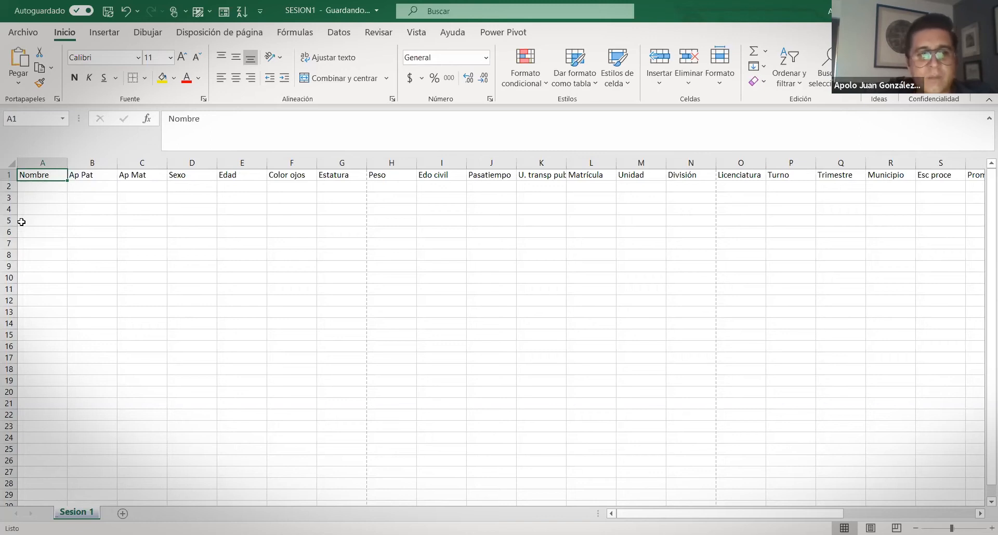
Enter the student's first name and both surnames in A2 through C2
left_click(46, 189)
type("APOLO")
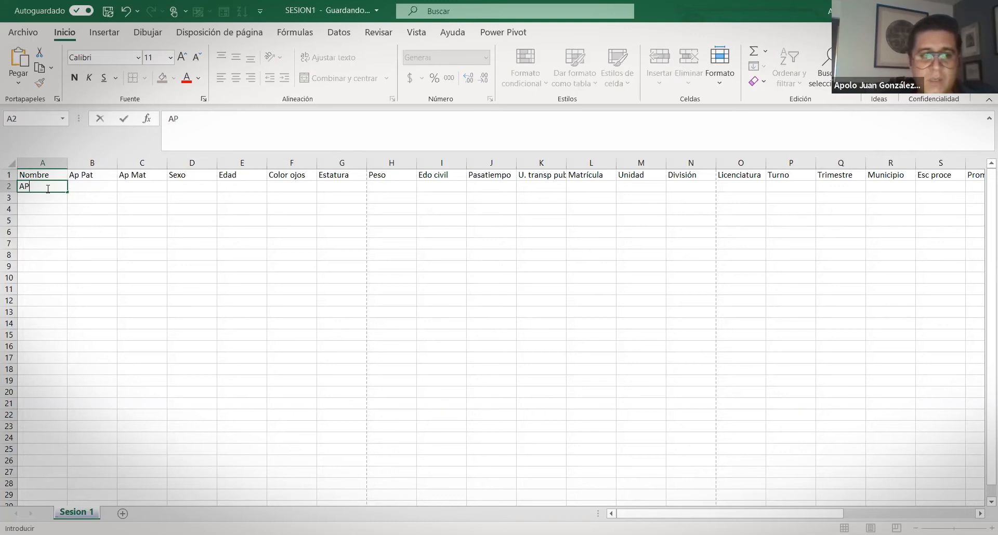
key("BackSpace")
key("BackSpace")
key("BackSpace")
key("BackSpace")
key("Tab")
type("POL")
left_click(47, 189)
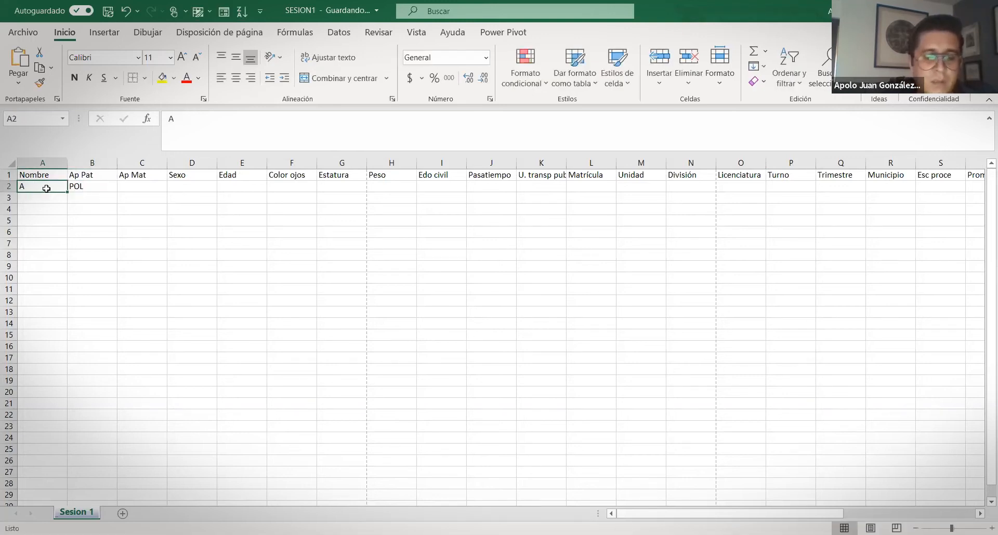
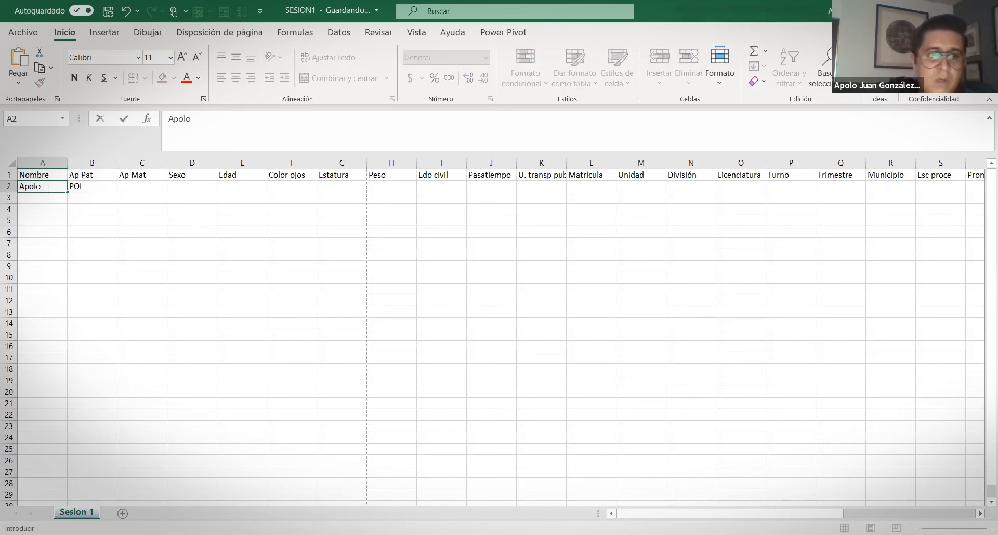
key("Tab")
key("Tab")
key("Tab")
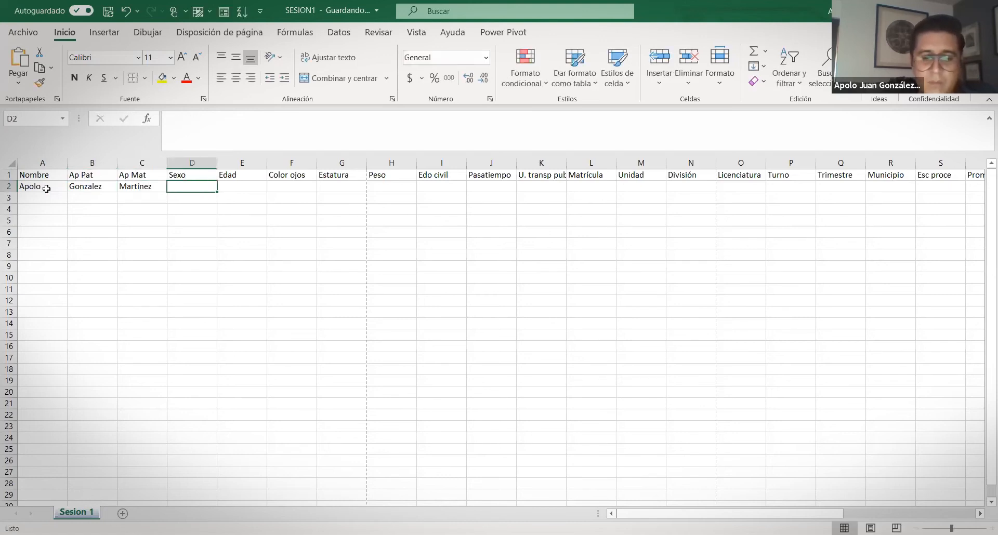
Enter sex Masculino, age 38, eye colour Café and height 18
type("Masculino")
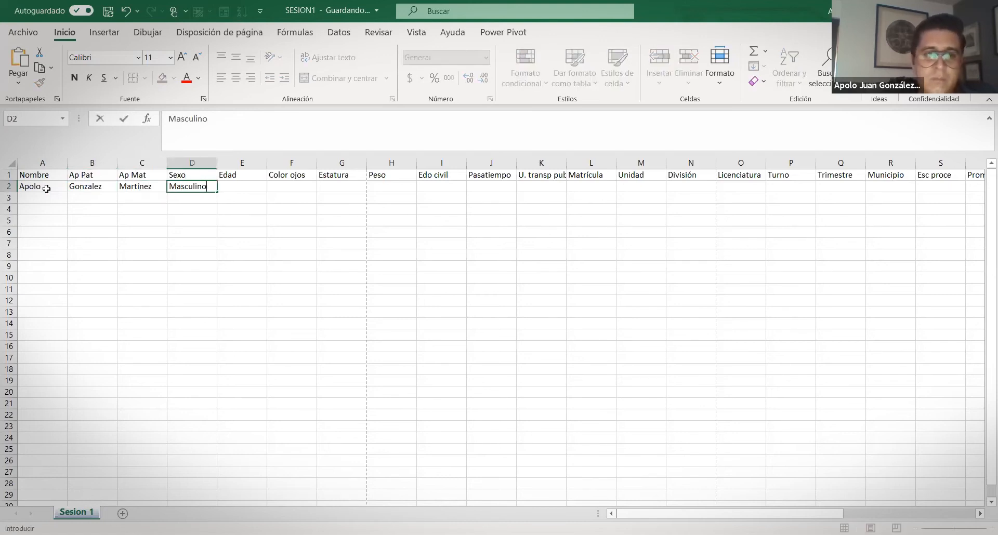
key("Tab")
type("38")
key("Tab")
type("Café")
key("Tab")
type("18")
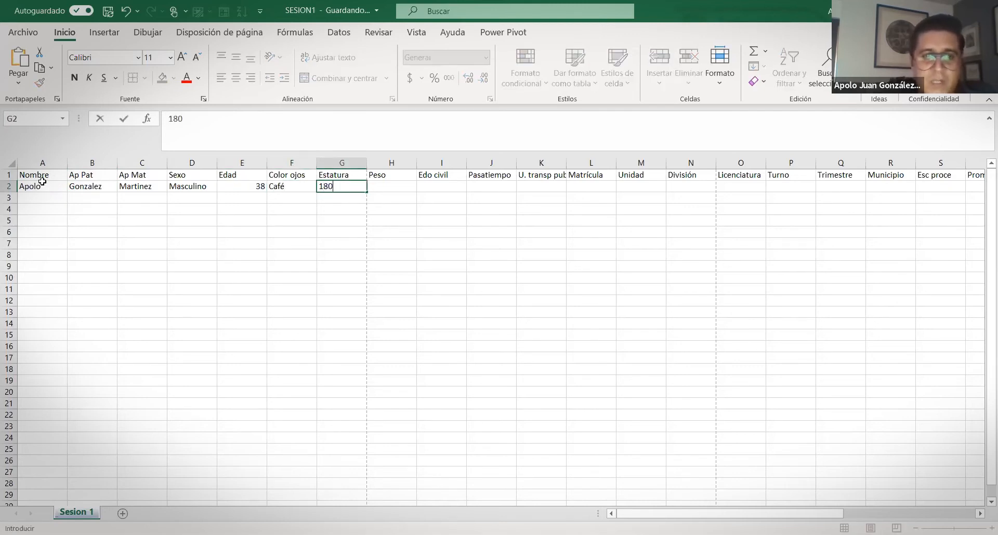
Rename the Estatura heading to 'Estatura (cm)'
left_click(326, 178)
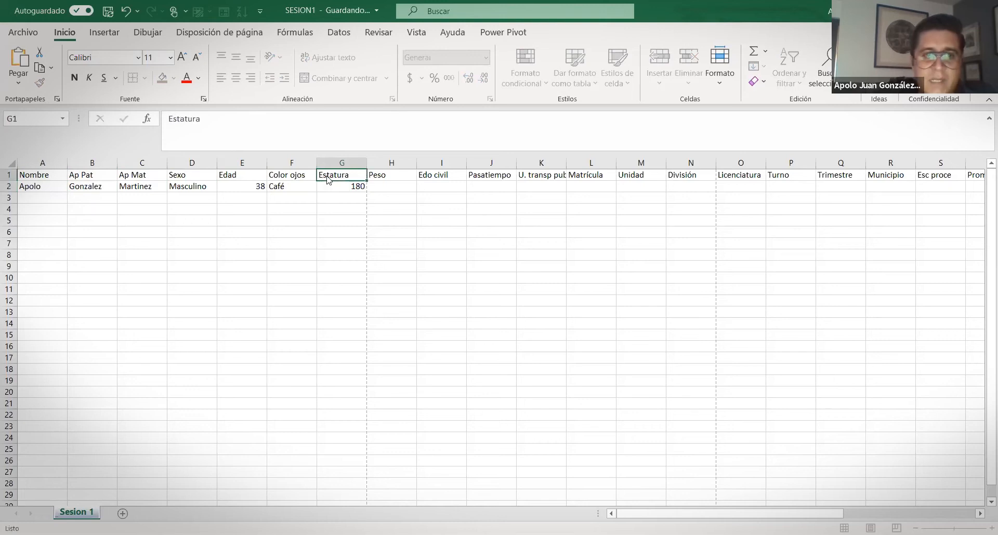
left_click(239, 121)
type("(cm)")
key("Return")
Enter weight 80, Casado, Leer, Si and the student ID number in row 2
key("Right")
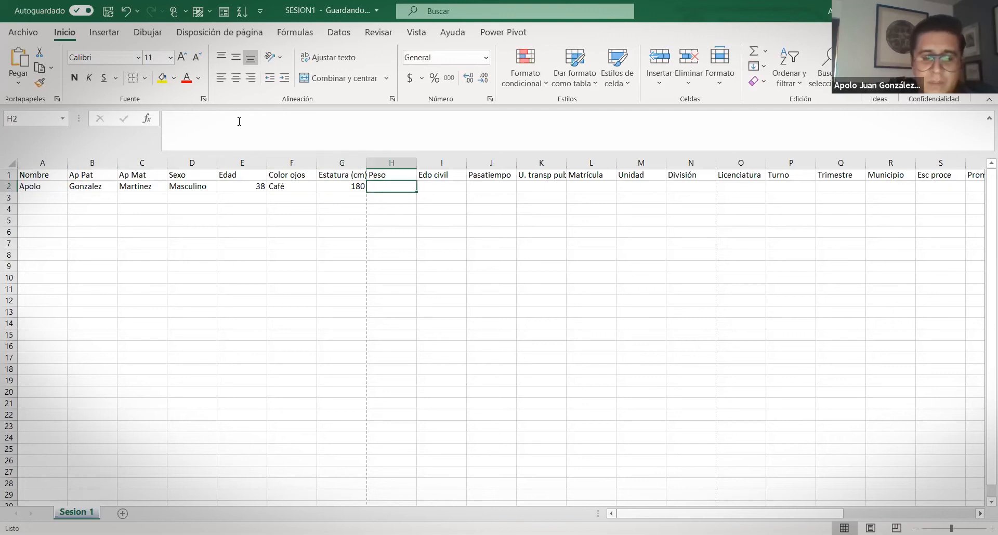
type("80")
key("Right")
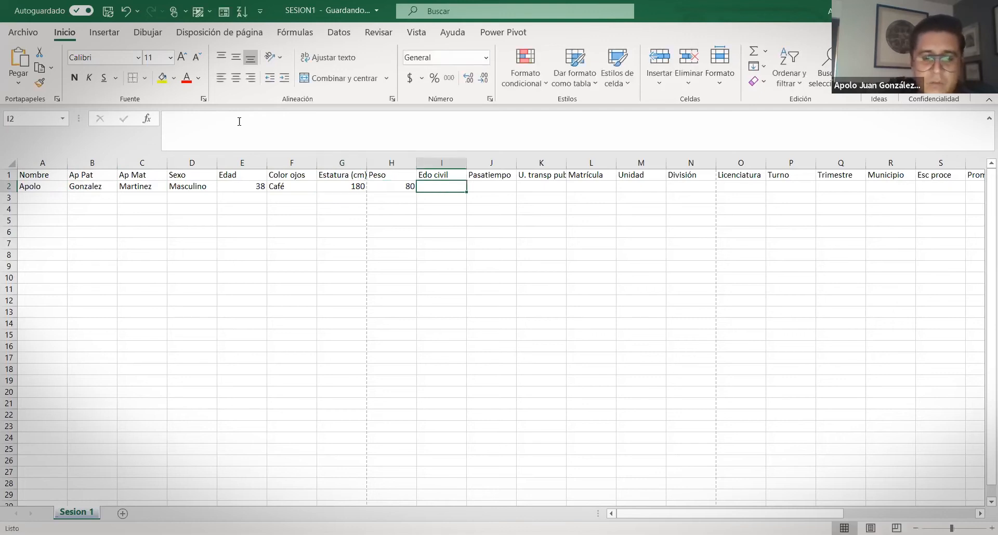
type("Casado")
key("Right")
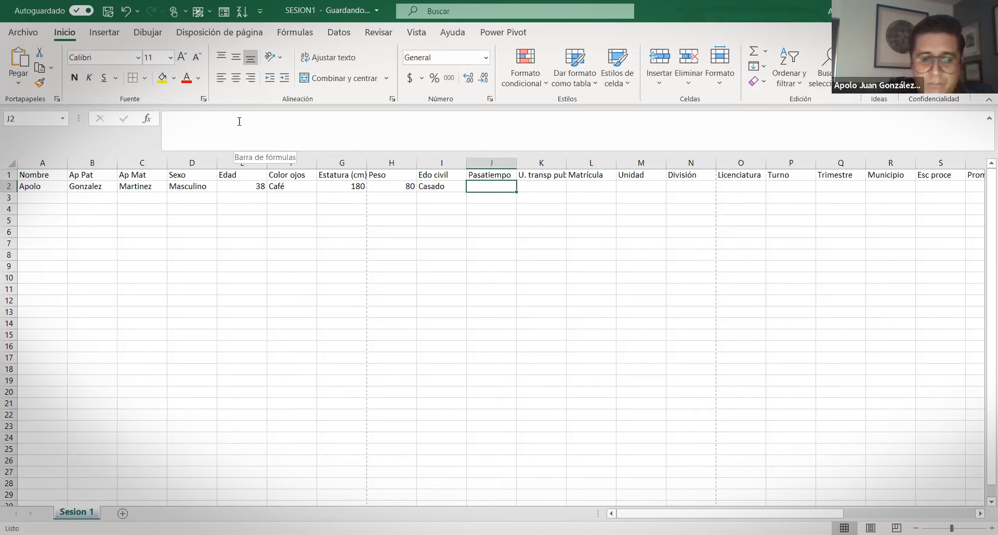
type("Leer")
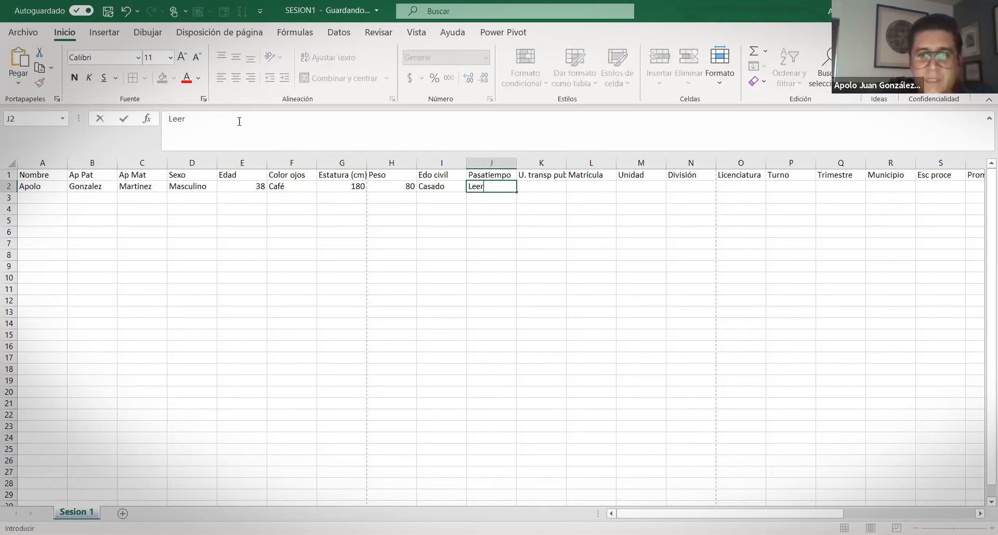
key("Right")
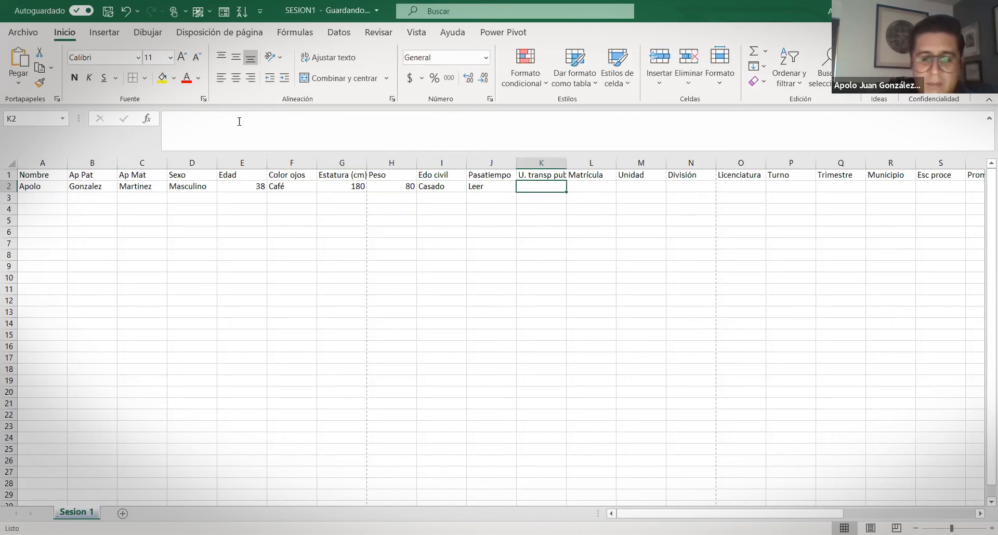
type("Si")
key("Right")
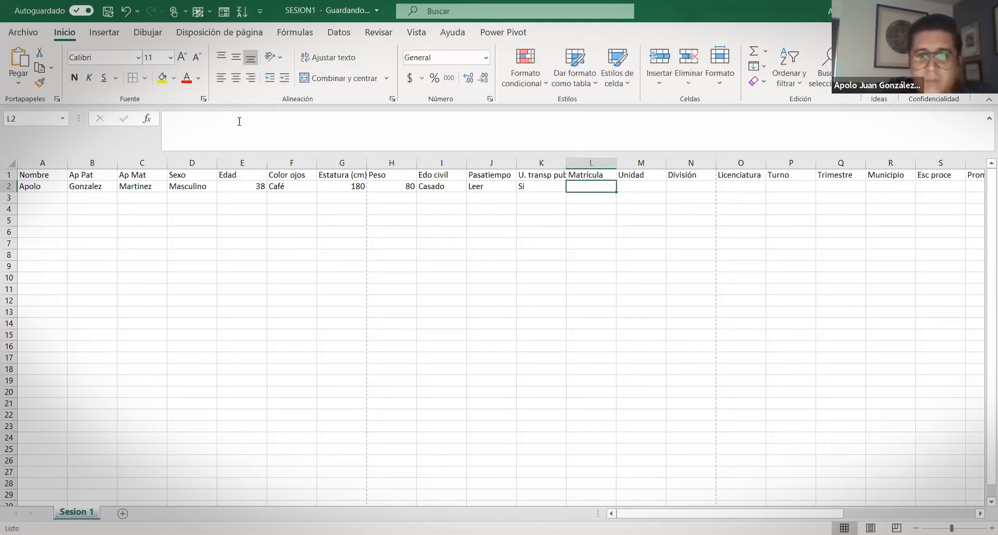
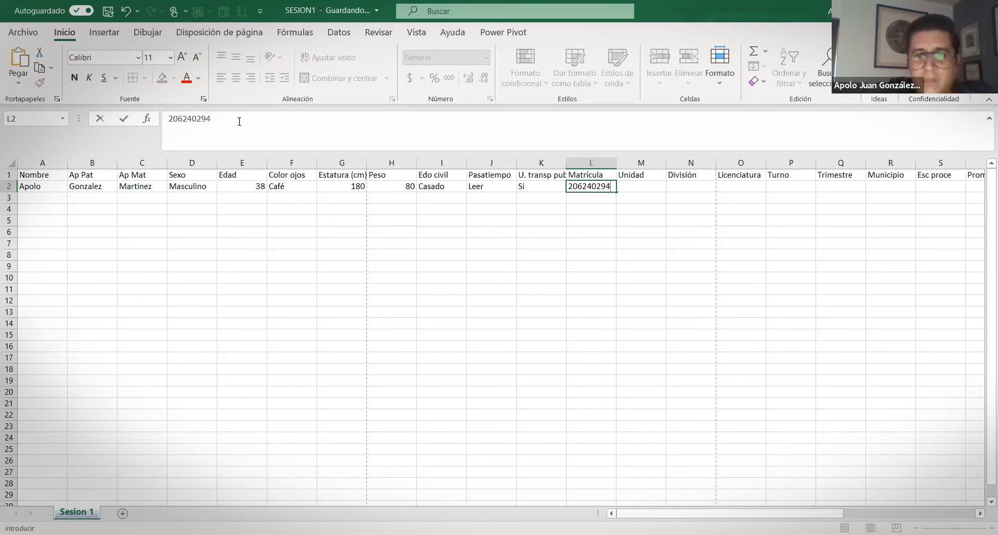
key("Tab")
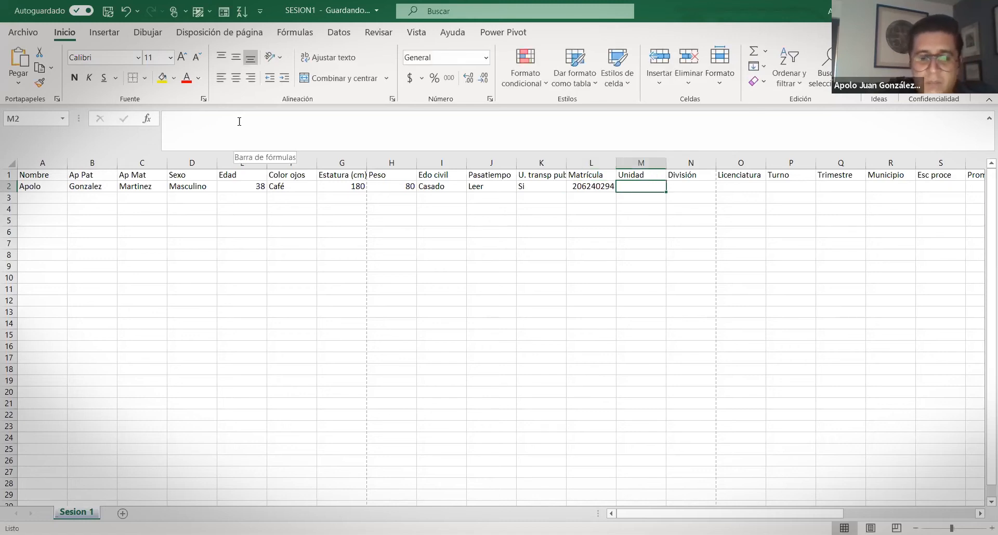
Enter Xochimilco, Cyad, Planeación Territorial, Completo, trimester 12 and municipality Nezahualcoyotl
type("Xochimilco")
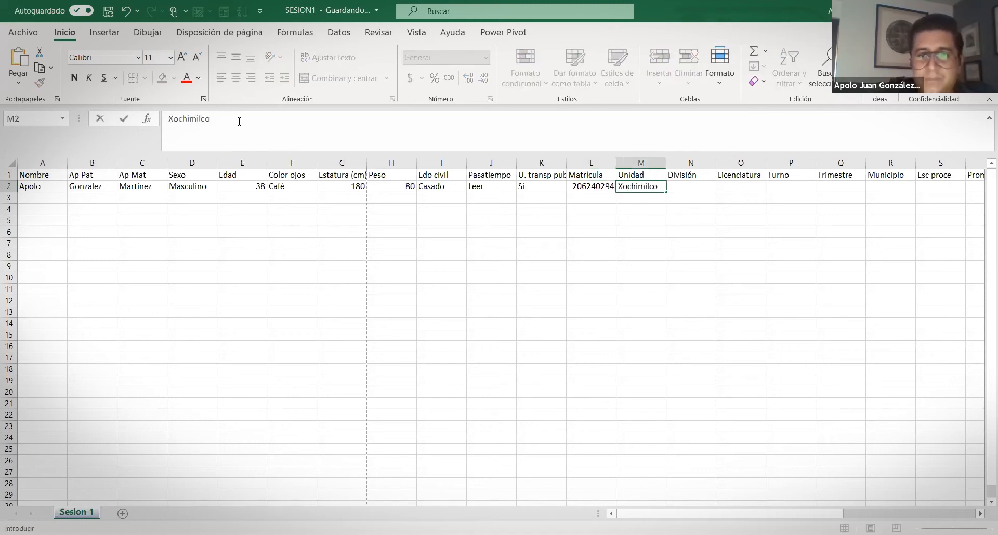
key("Tab")
type("Cyad")
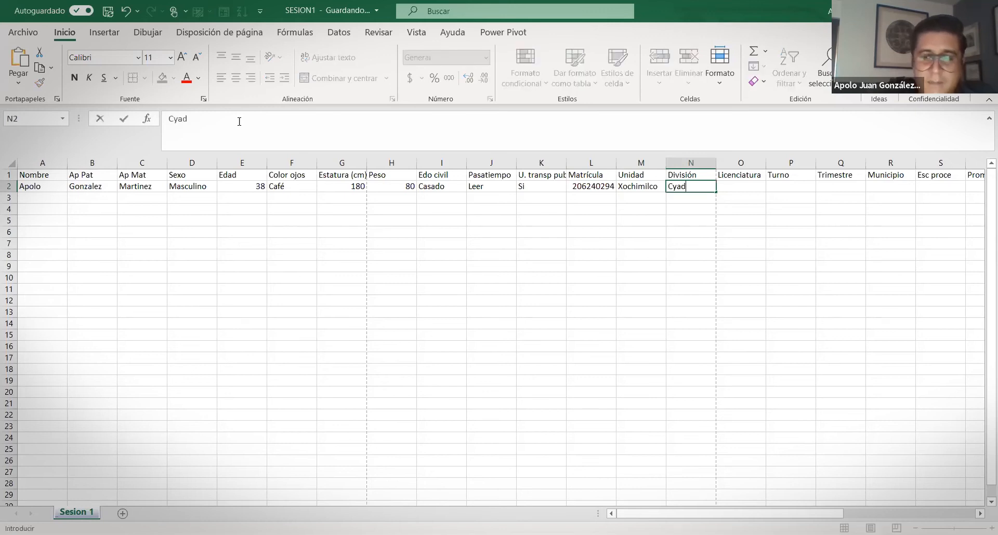
key("Tab")
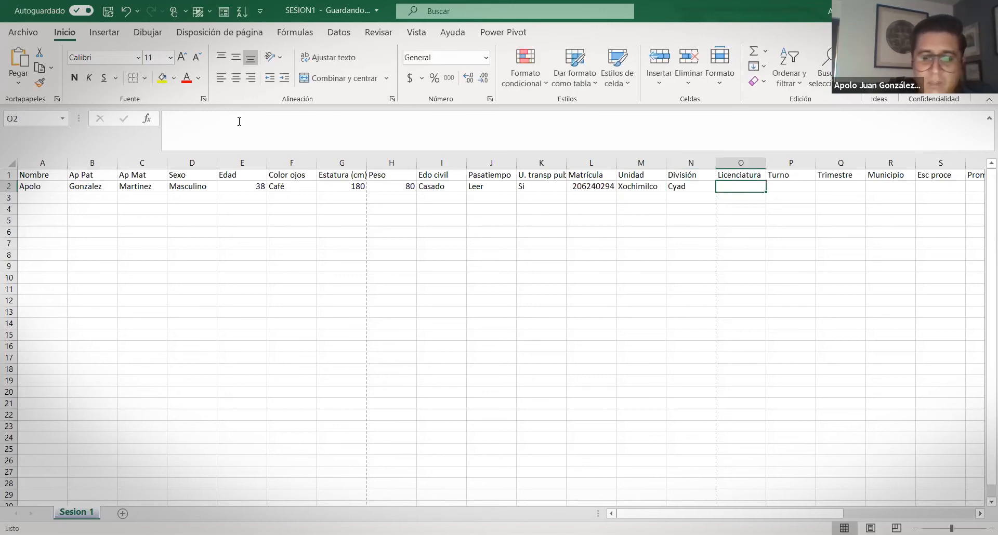
type("Planeación Territorial")
key("Tab")
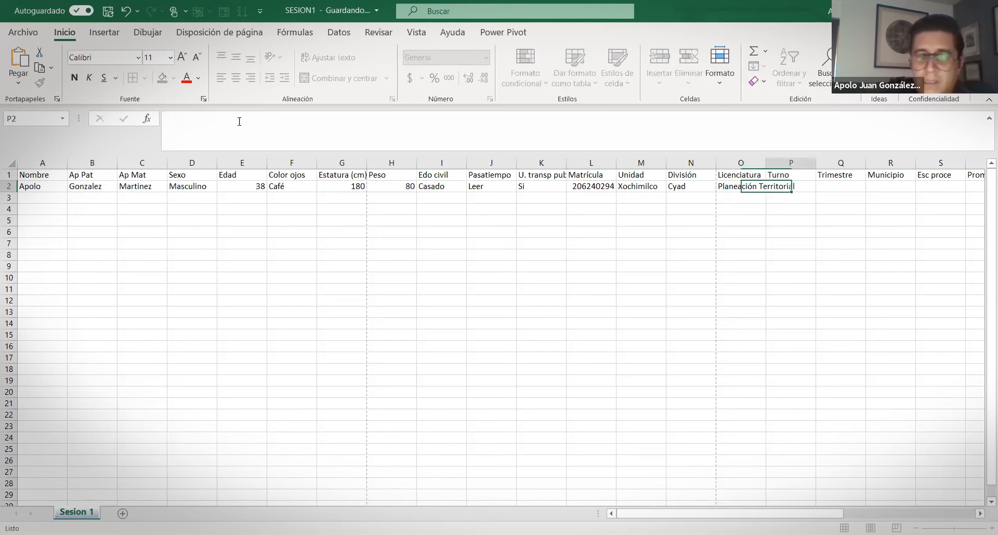
type("Completo")
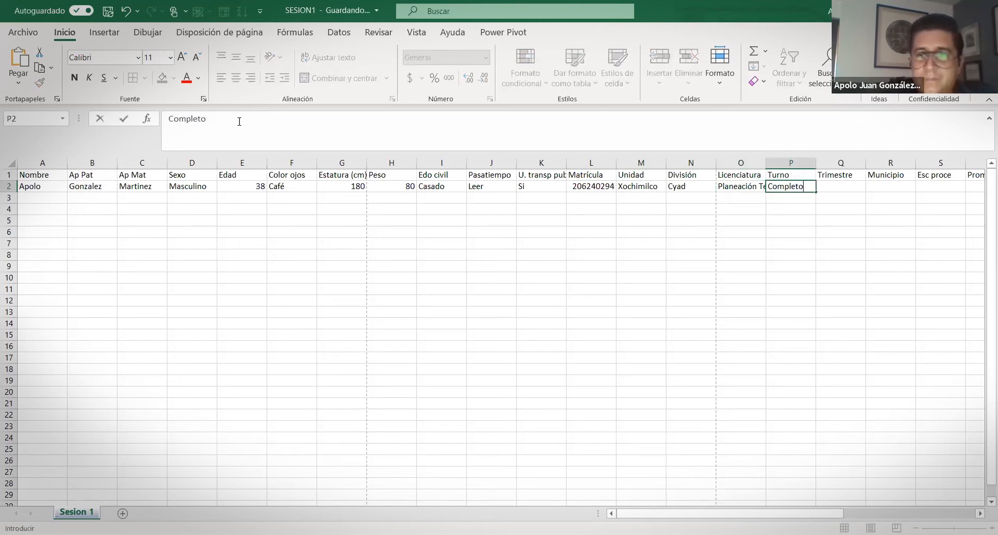
key("Tab")
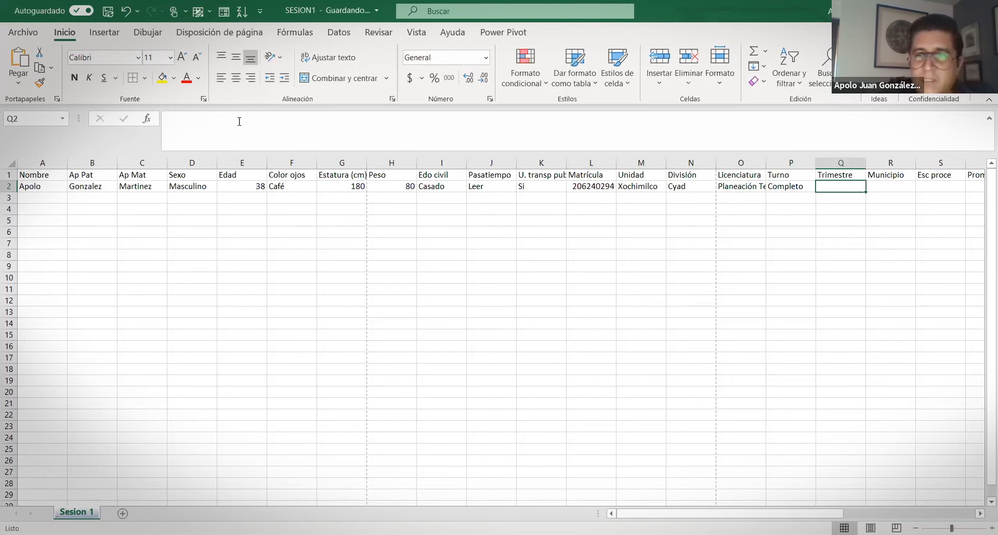
type("12")
key("Tab")
type("Nez")
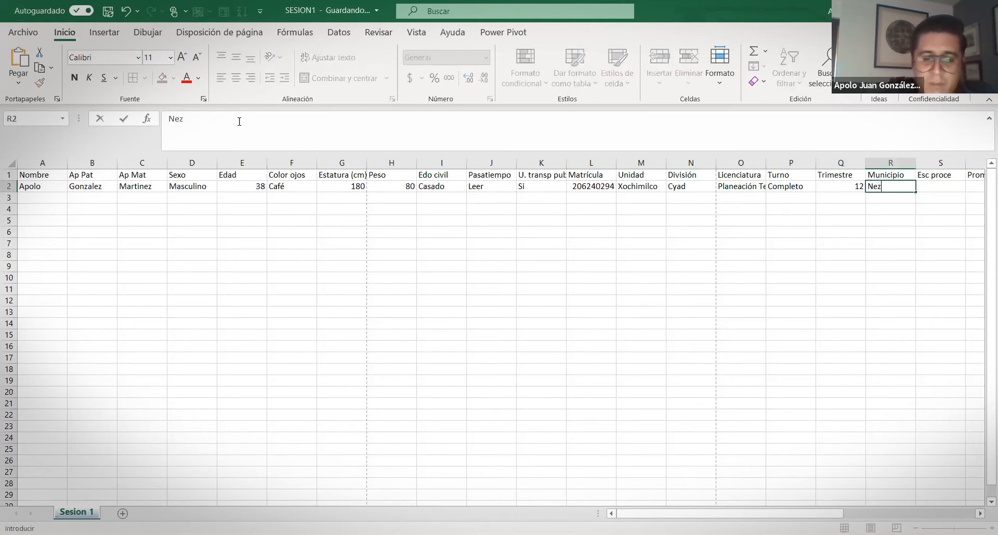
type("ahualcoyotl")
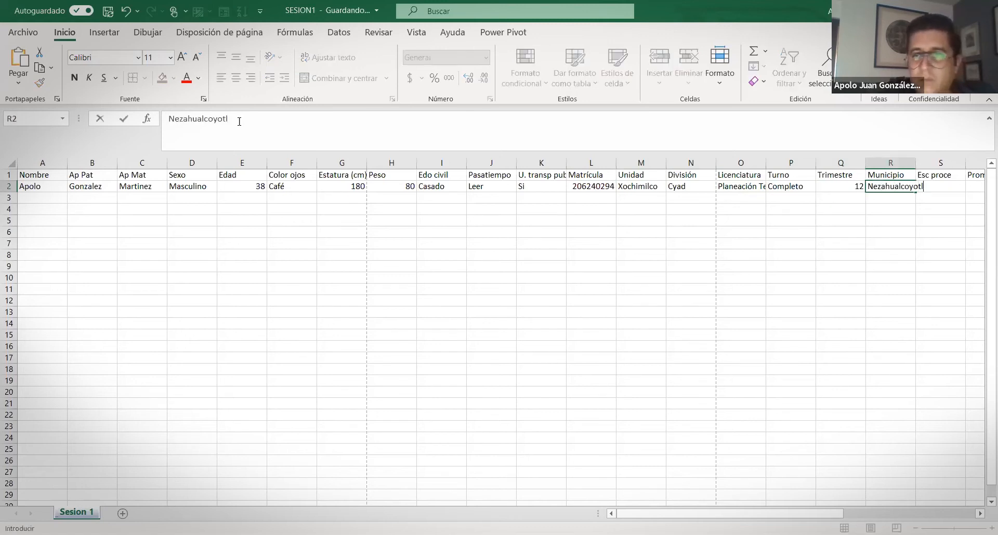
key("Tab")
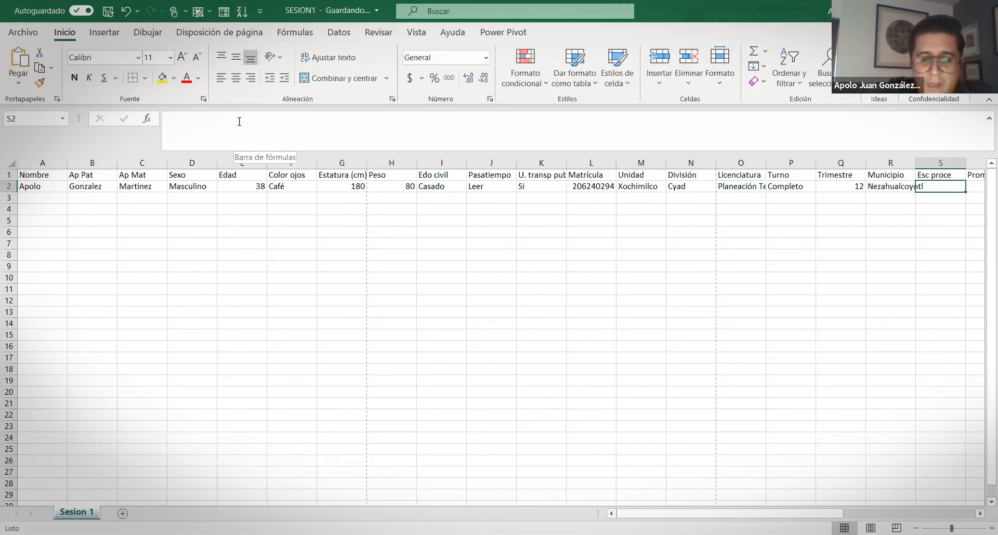
Extend the Esc proce header to note the school type (tipo)
key("Up")
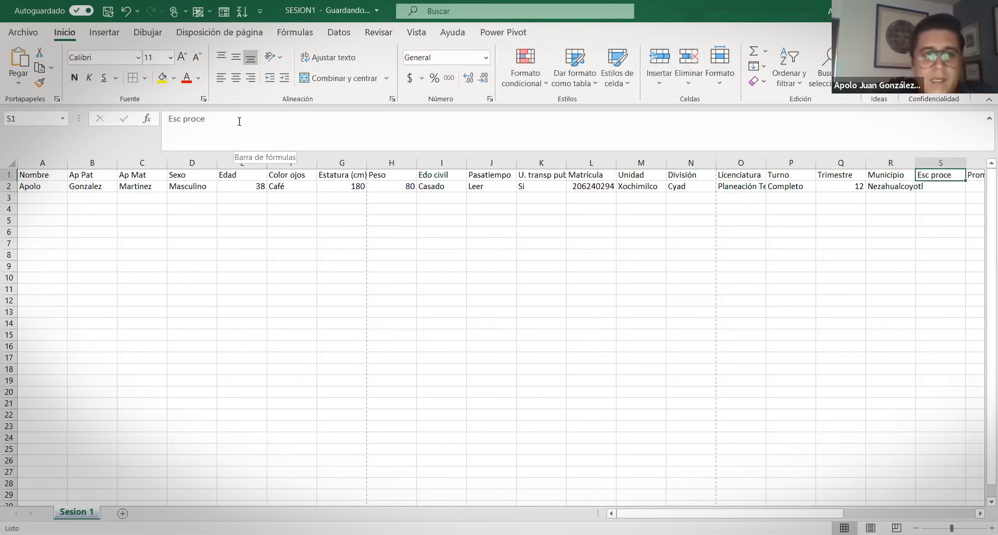
left_click(239, 122)
type("(tipo)+")
key("Return")
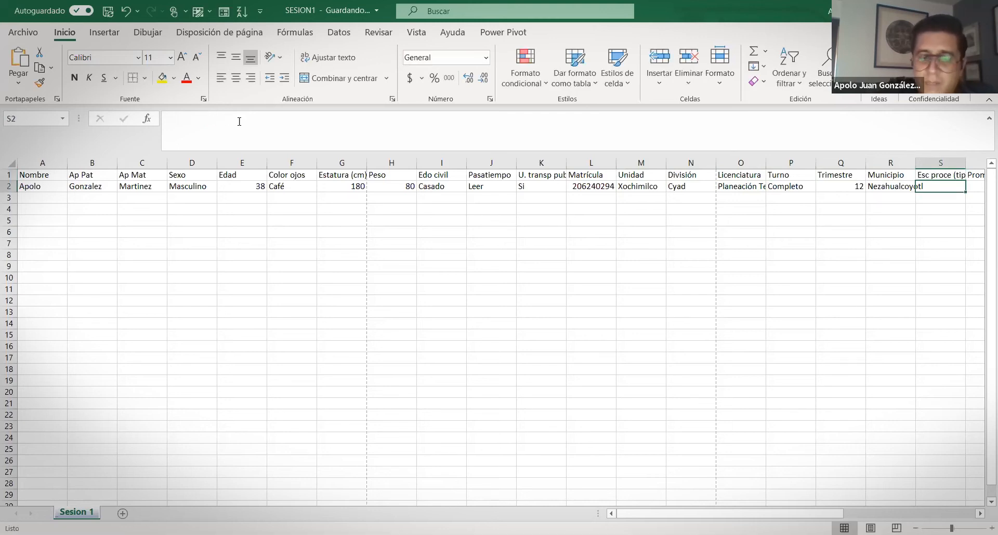
Enter school type Publica, prep average 9 and Trabaja si
type("Publica")
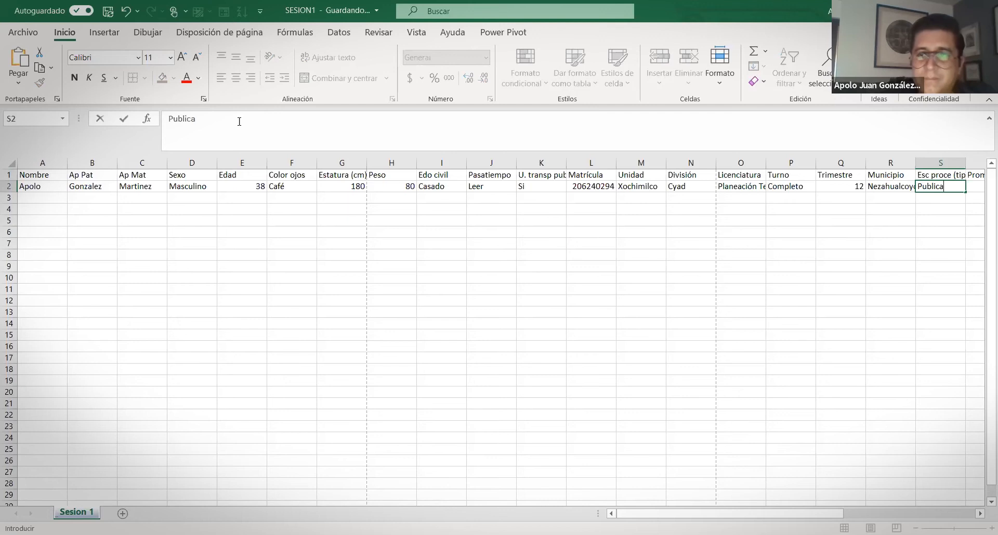
key("Tab")
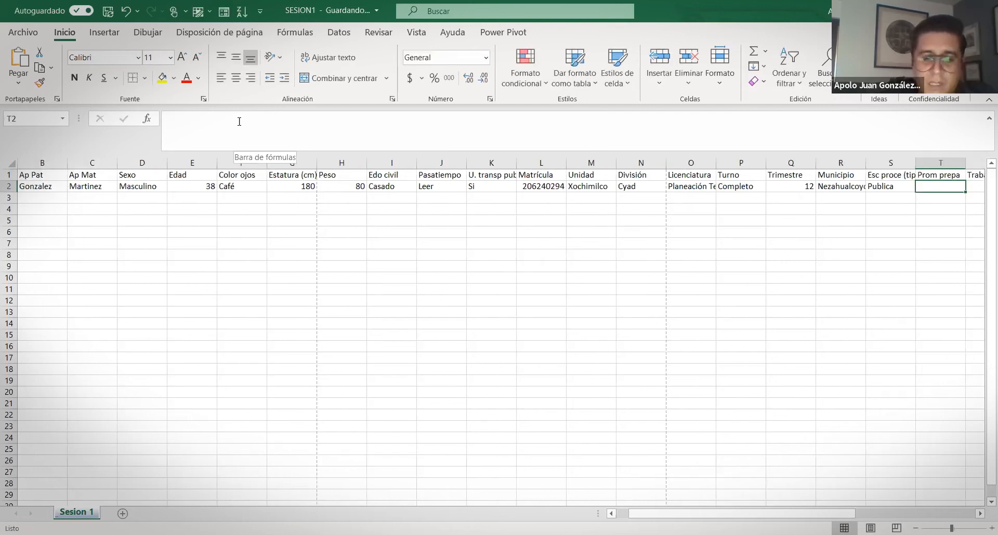
type("9")
key("Tab")
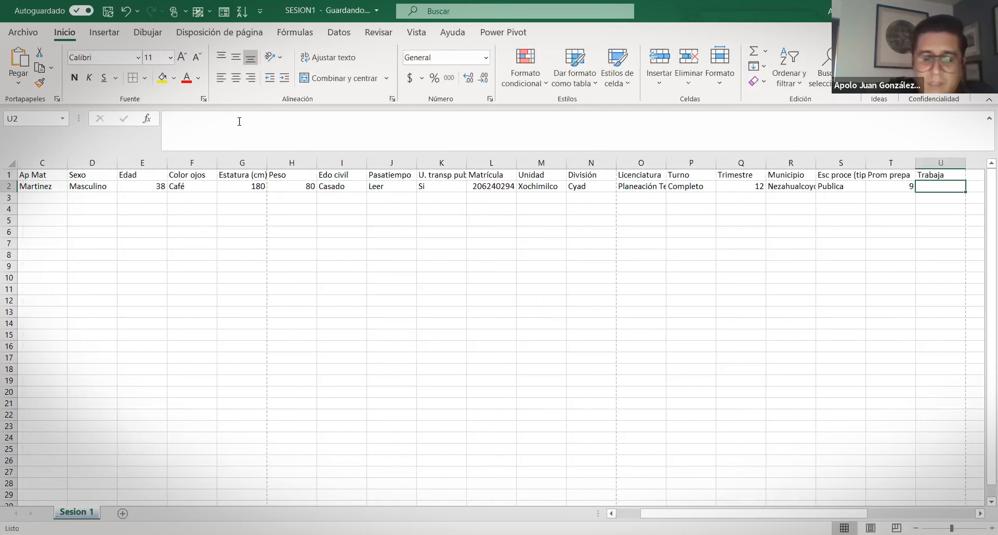
type("si")
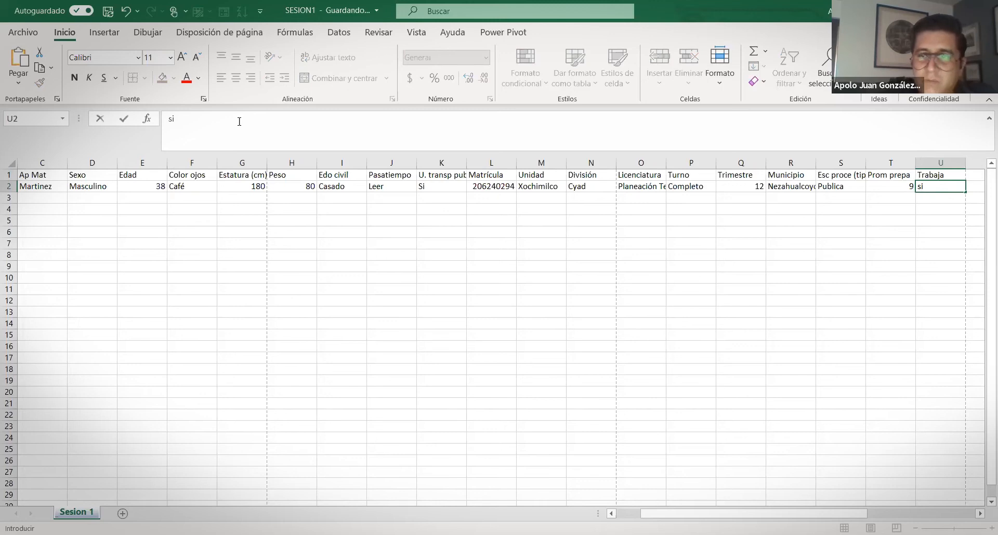
key("Return")
key("Home")
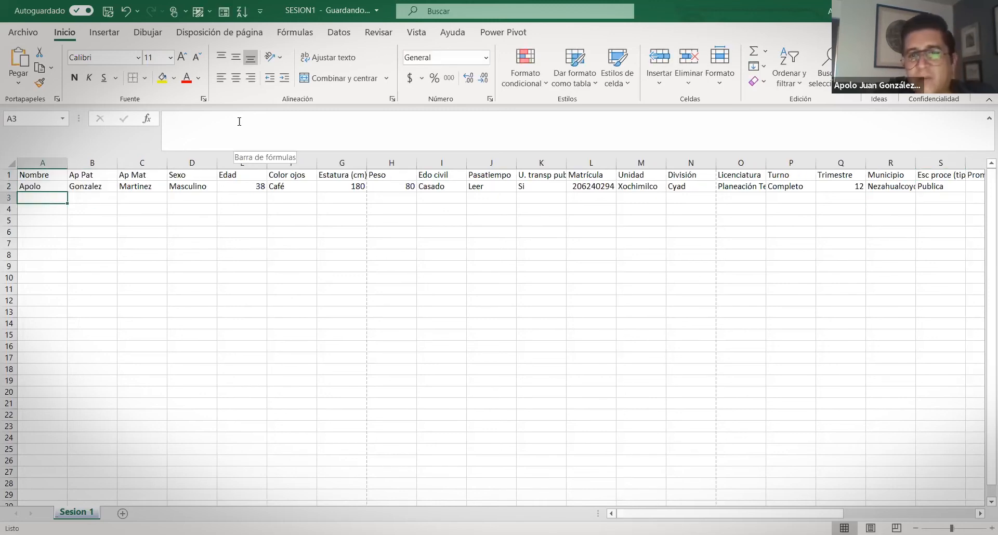
key("Up")
key("Right")
key("Right")
key("Right")
key("Right")
key("Right")
key("Right")
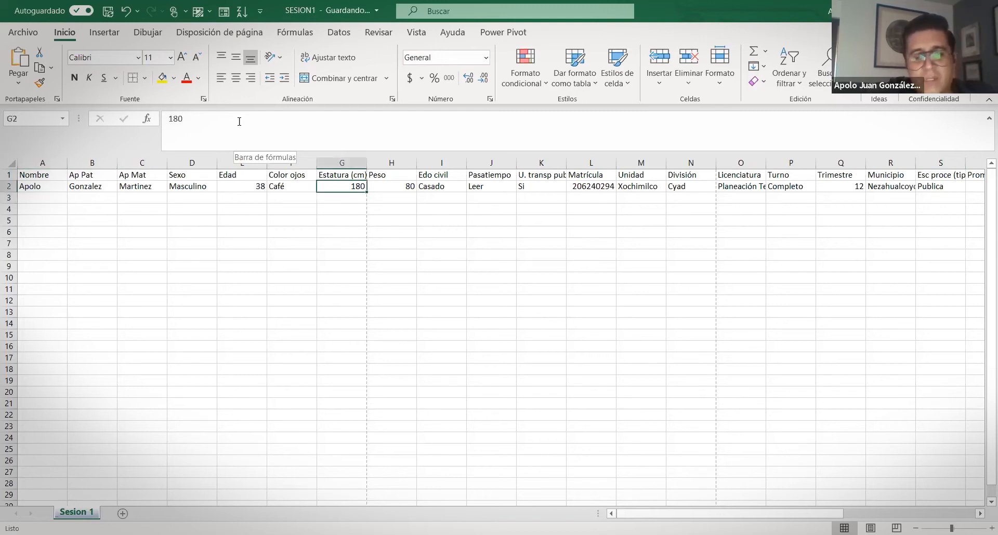
key("Right")
key("Right")
key("Right")
key("Right")
key("Right")
key("Right")
key("Right")
key("Right")
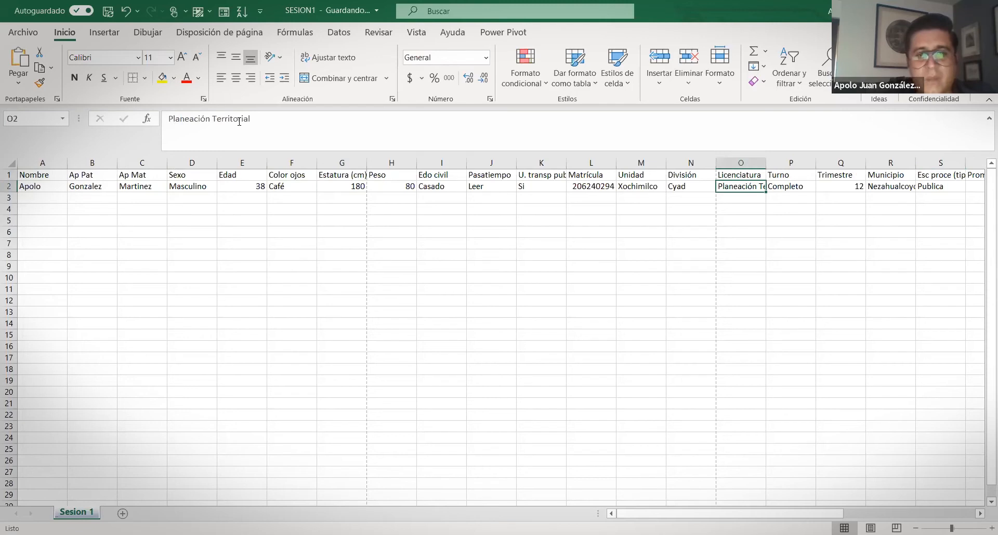
key("Up")
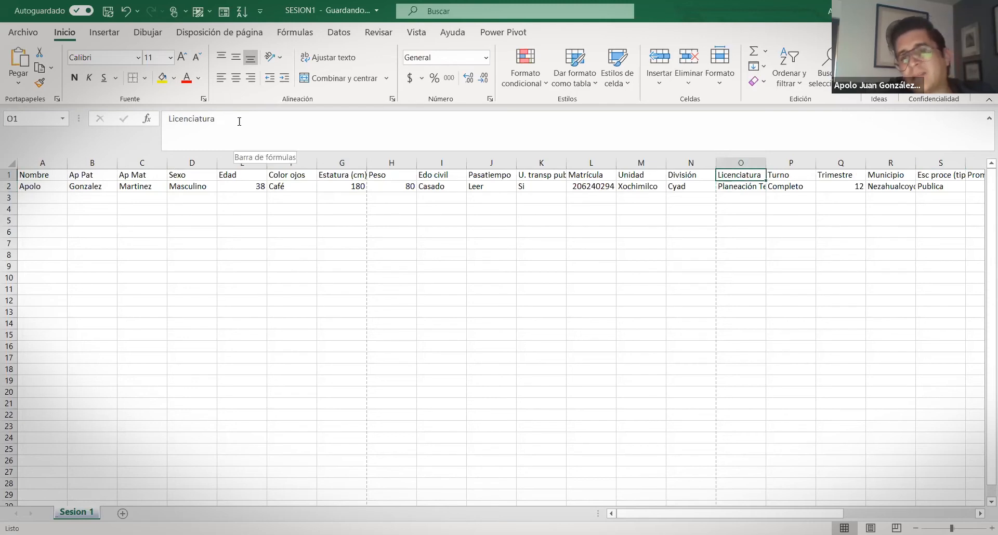
key("Right")
key("Right")
key("Left")
key("Left")
key("Left")
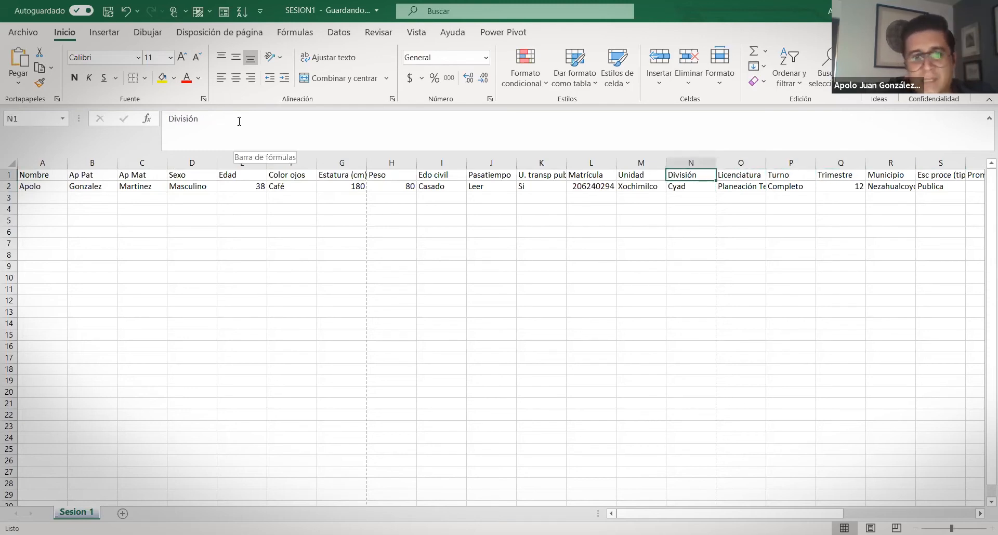
key("Home")
key("Down")
key("Down")
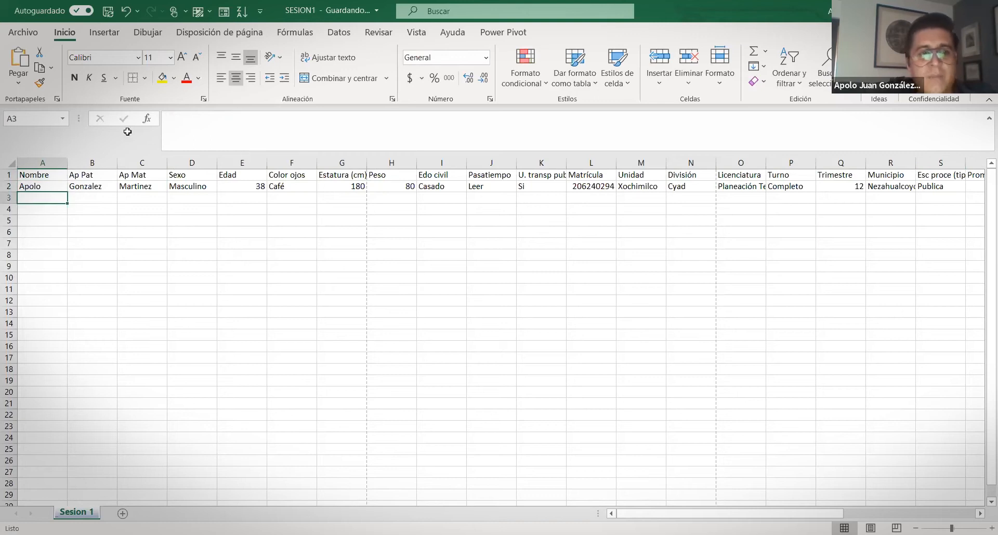
scroll(189, 286, "down", 2)
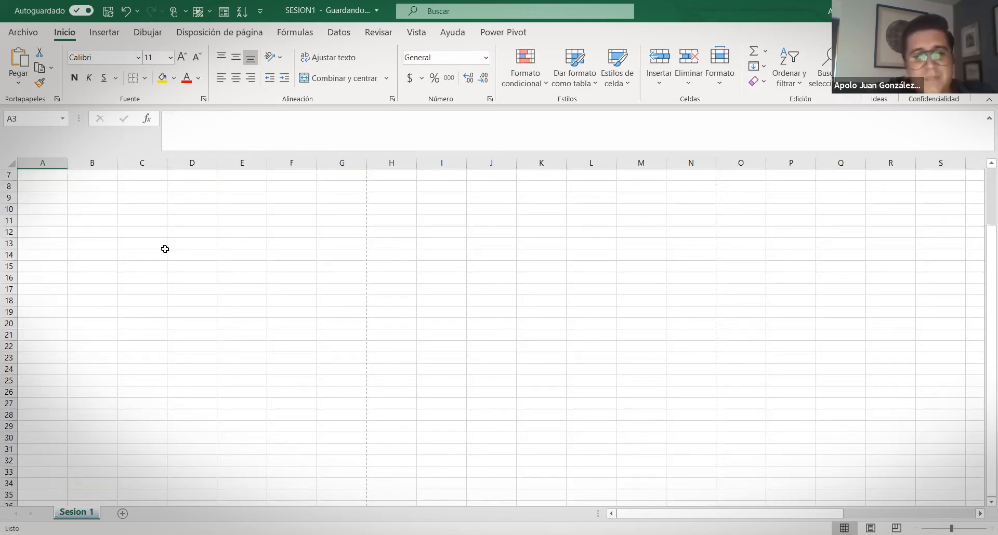
scroll(165, 248, "up", 2)
scroll(83, 250, "down", 5)
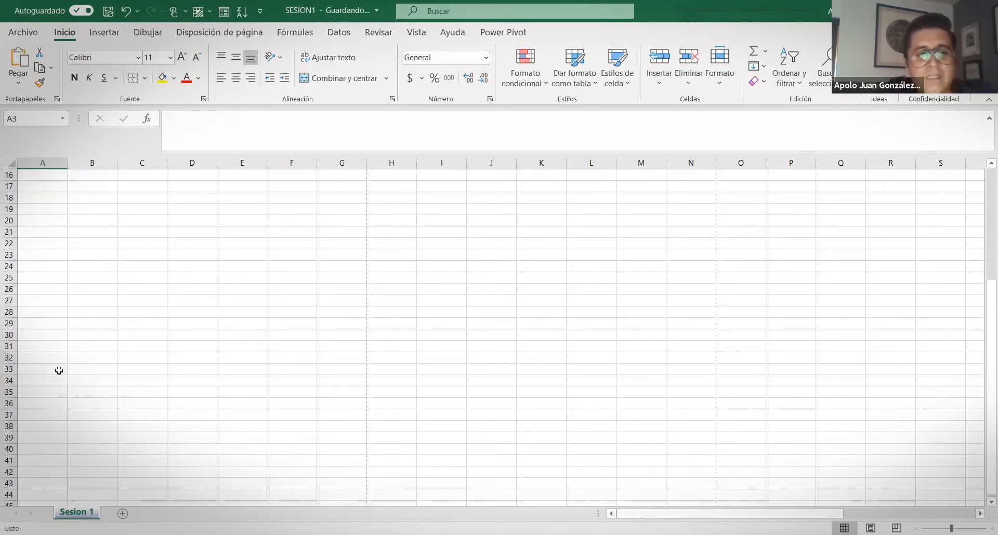
left_click(23, 346)
scroll(42, 308, "up", 5)
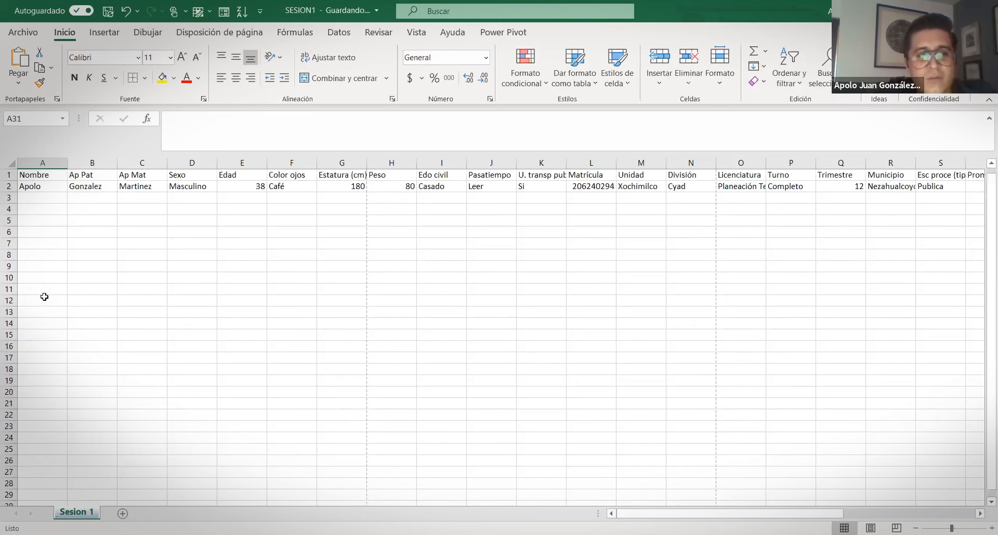
Select the header row and switch to the Vista ribbon tab
left_click(9, 175)
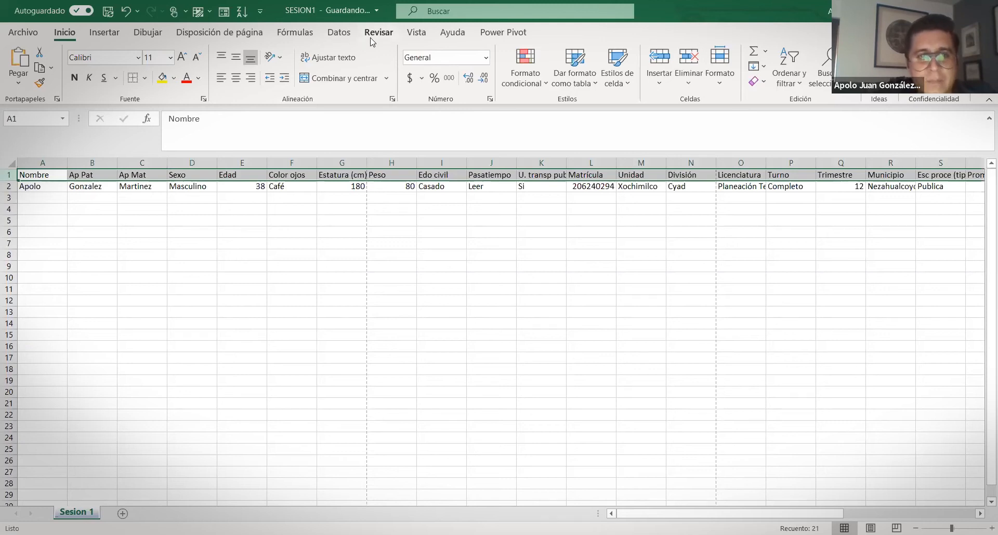
left_click(414, 33)
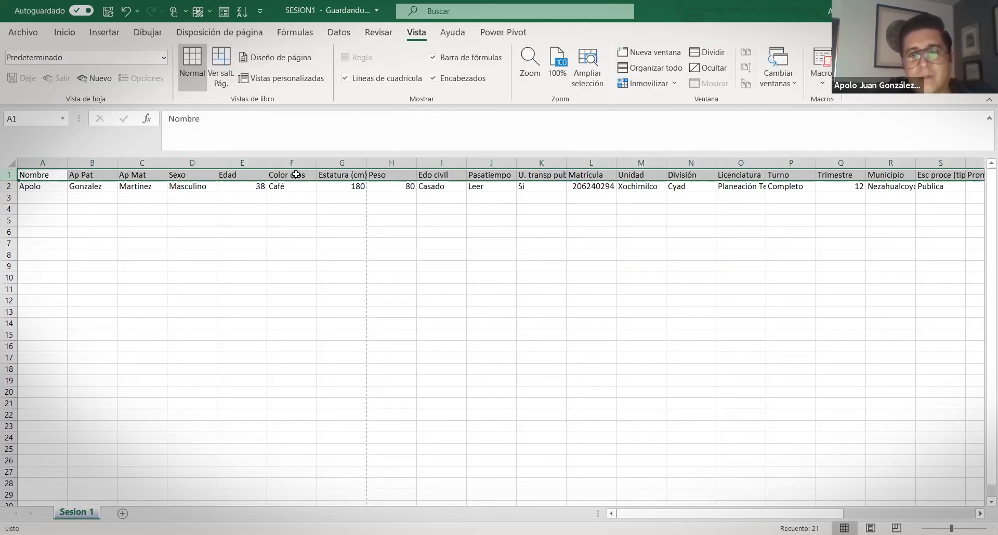
left_click(339, 33)
left_click(412, 33)
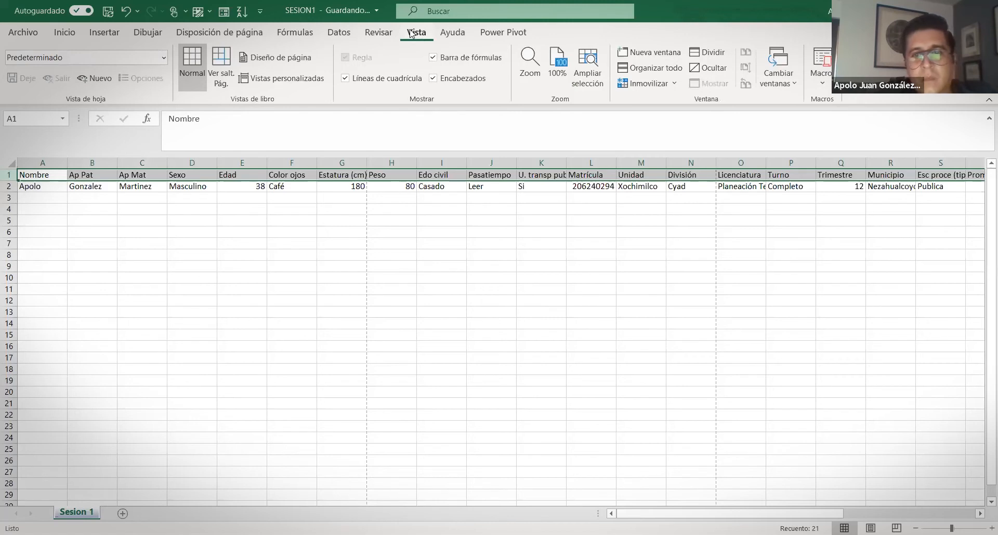
Freeze the top header row, test it by scrolling, and select A3
left_click(668, 87)
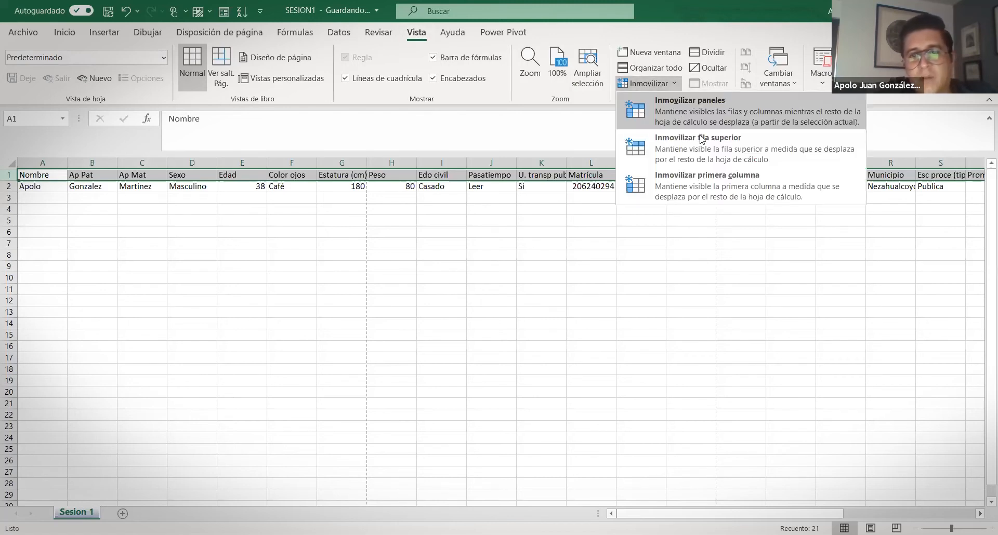
left_click(706, 148)
left_click(188, 243)
scroll(186, 263, "down", 17)
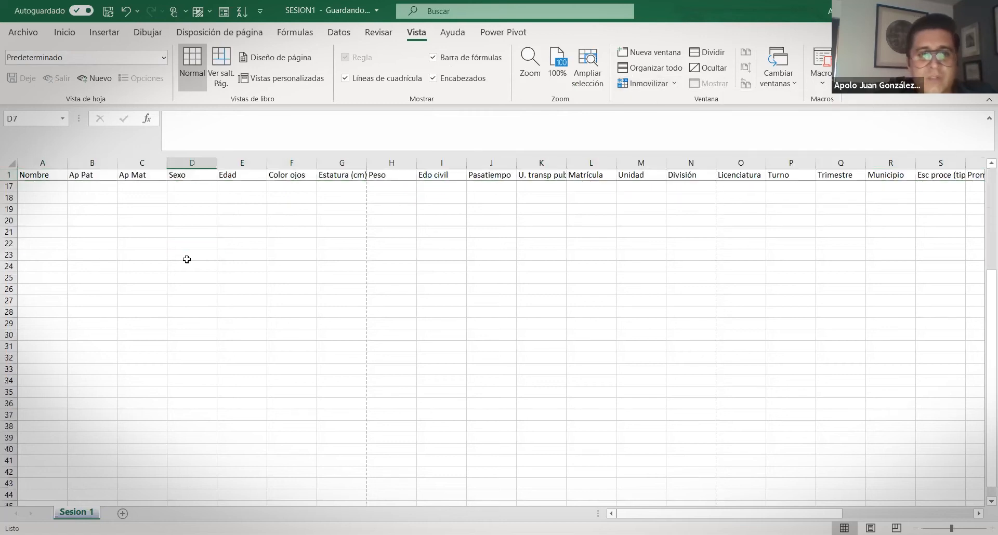
scroll(174, 265, "up", 17)
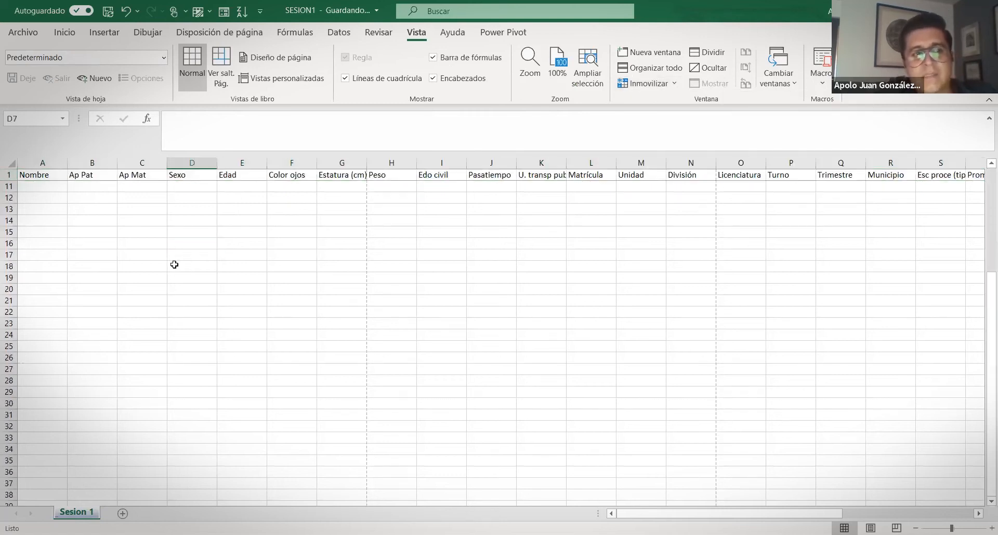
scroll(175, 265, "down", 20)
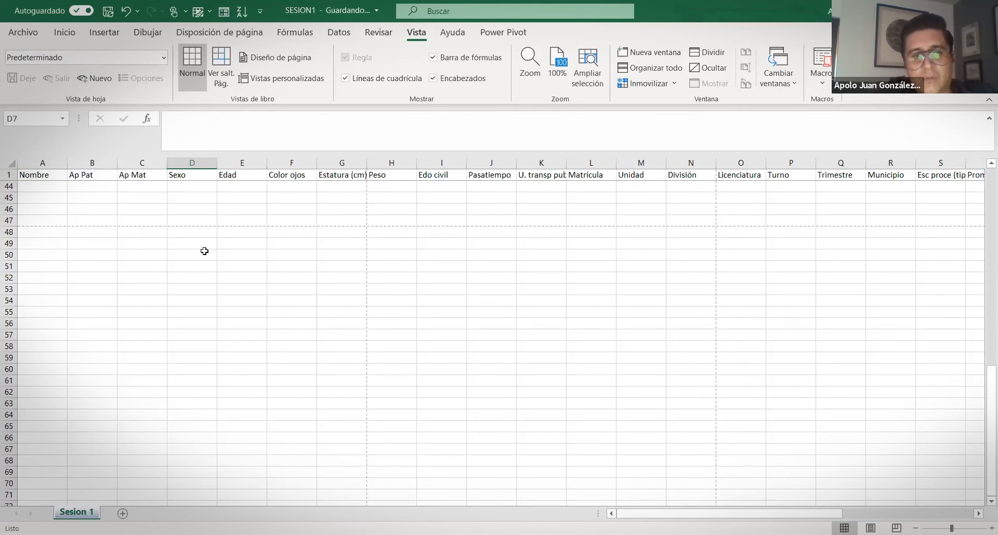
scroll(190, 226, "up", 20)
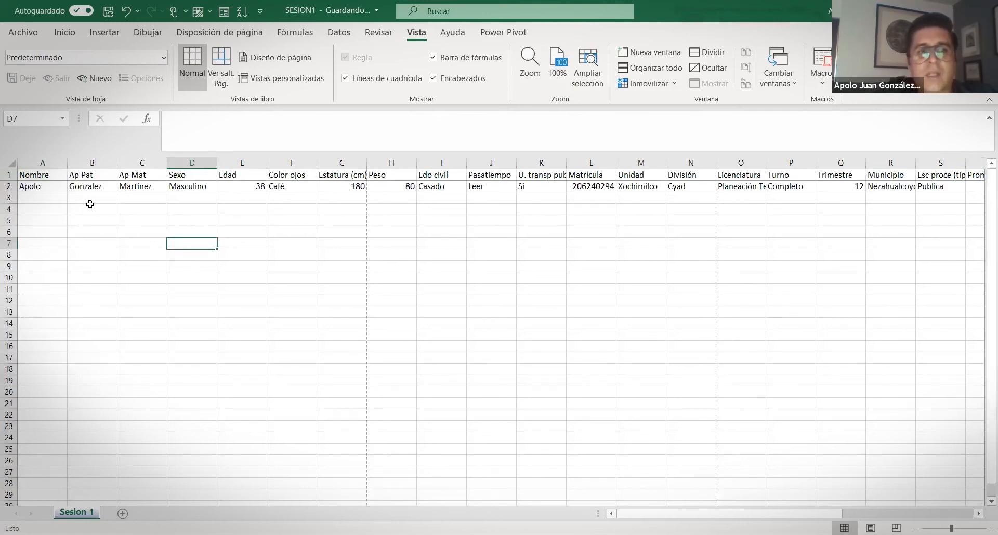
left_click(46, 200)
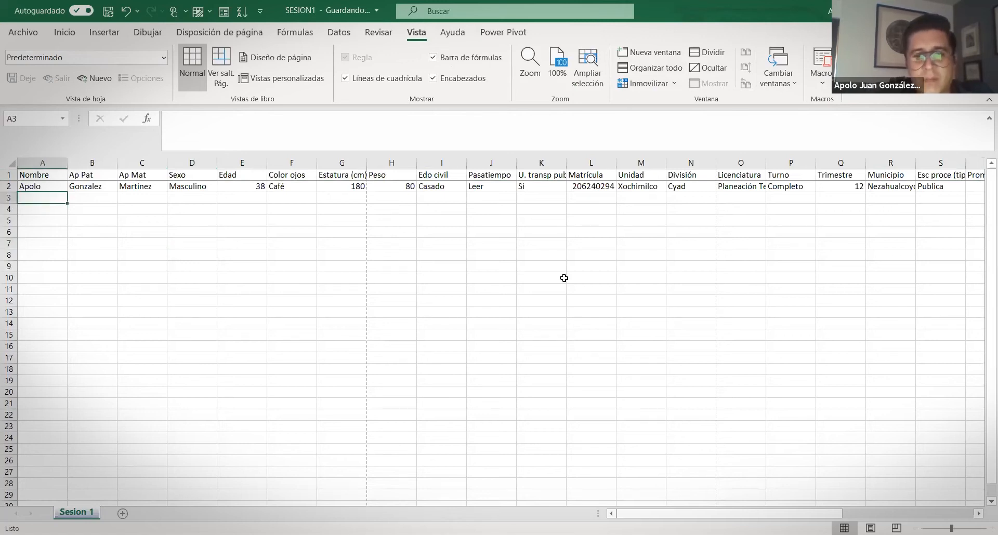
left_click(68, 34)
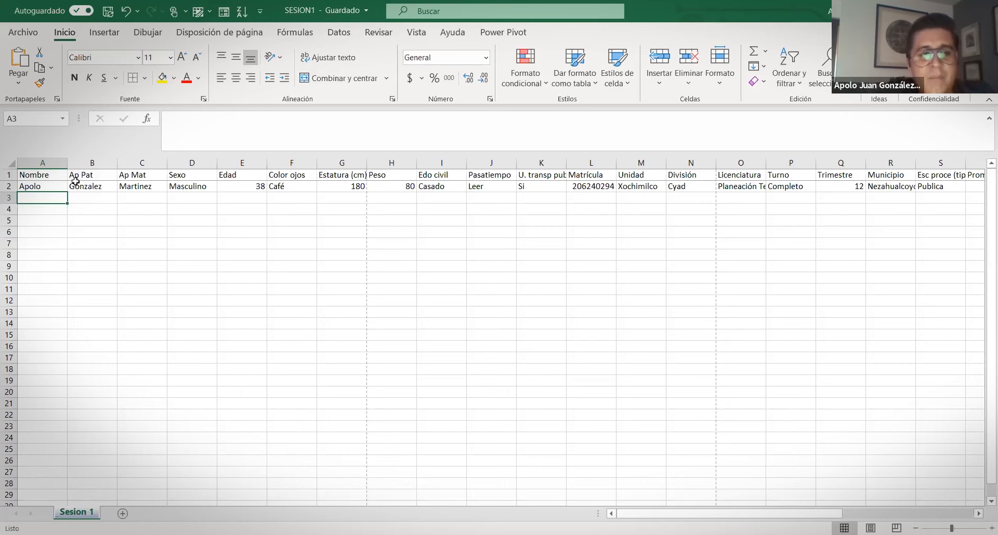
Select headers A1:S1 and choose Más comandos… from the Quick Access Toolbar menu
left_click(21, 176)
left_click_drag(20, 176, 901, 169)
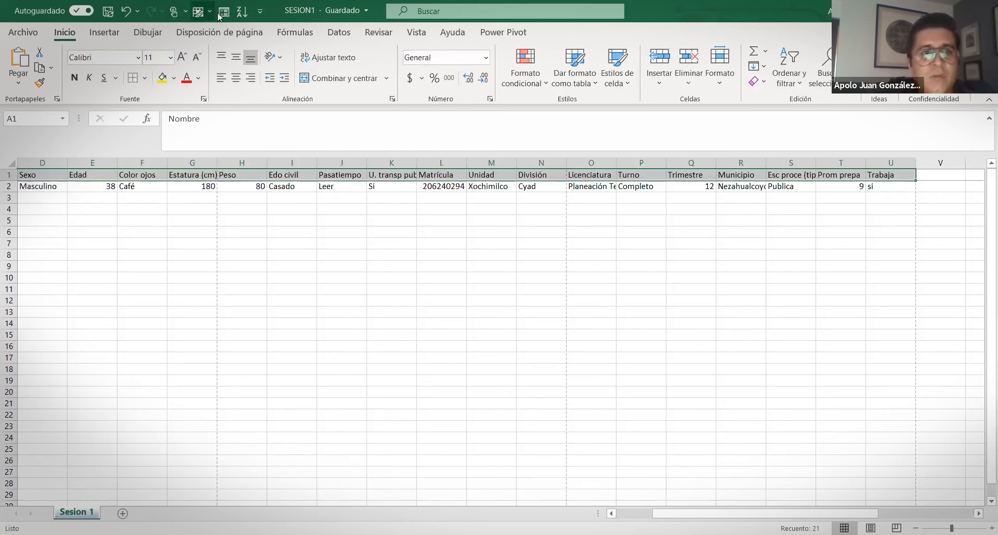
left_click(259, 15)
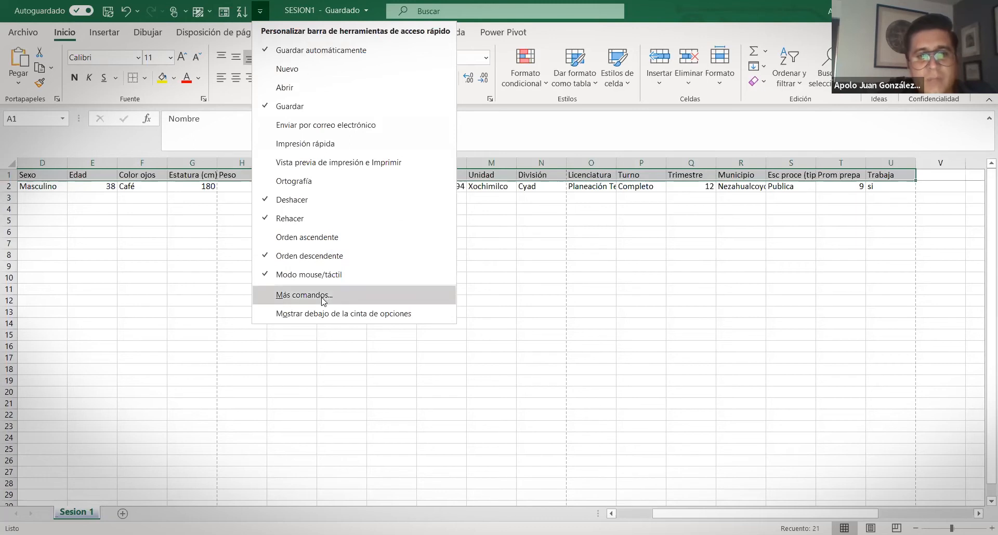
left_click(304, 295)
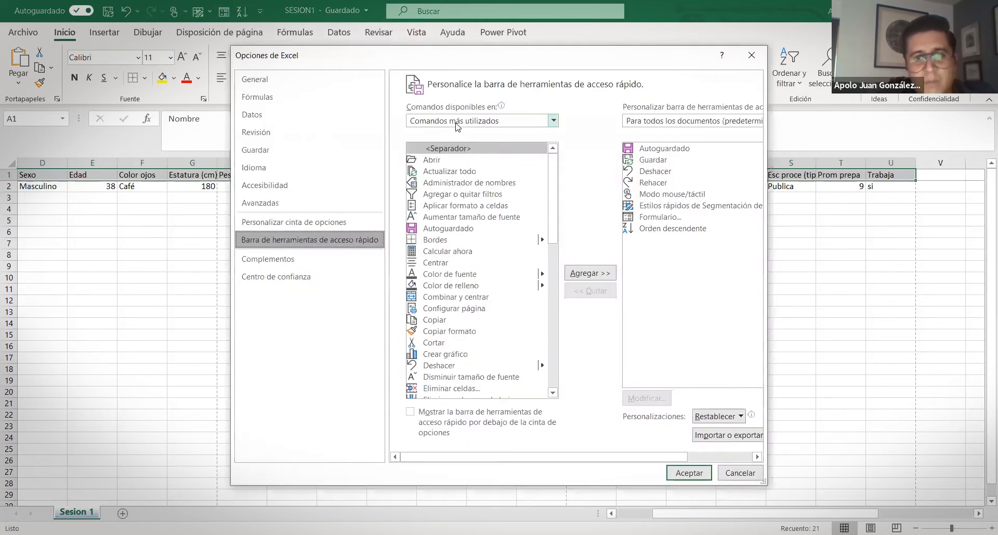
Switch the command list to All Commands and scroll down to the Formulario... entry
left_click(450, 121)
left_click(443, 161)
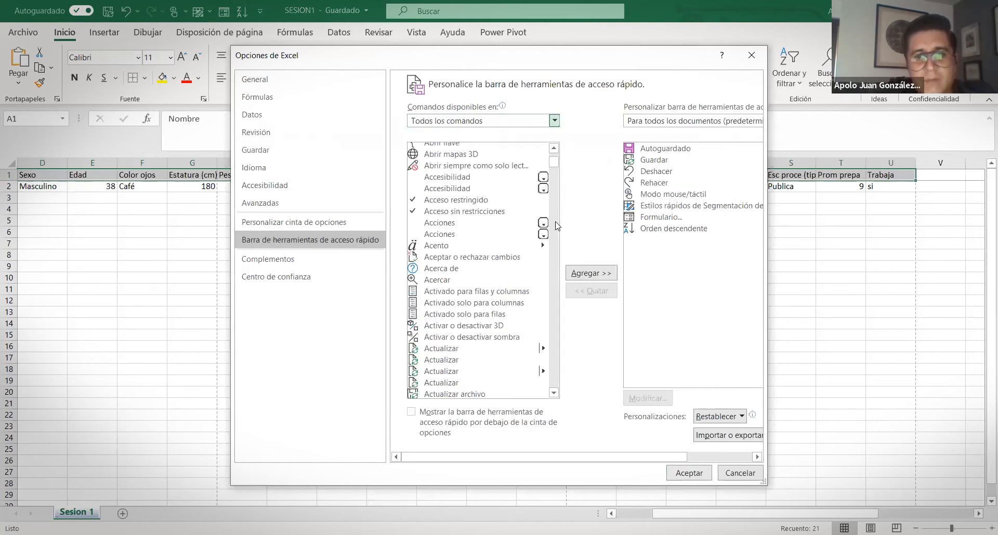
scroll(473, 288, "down", 20)
scroll(481, 289, "down", 15)
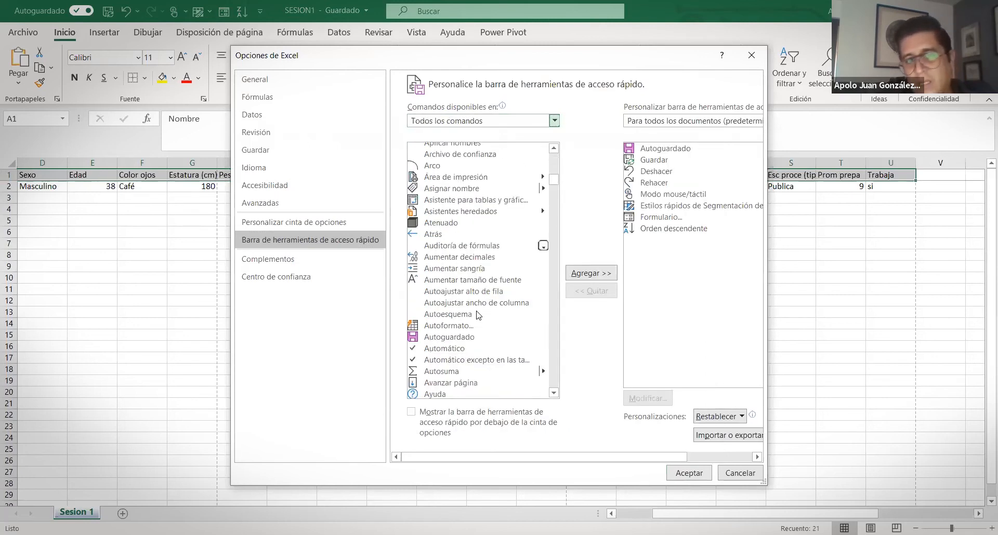
scroll(466, 315, "down", 20)
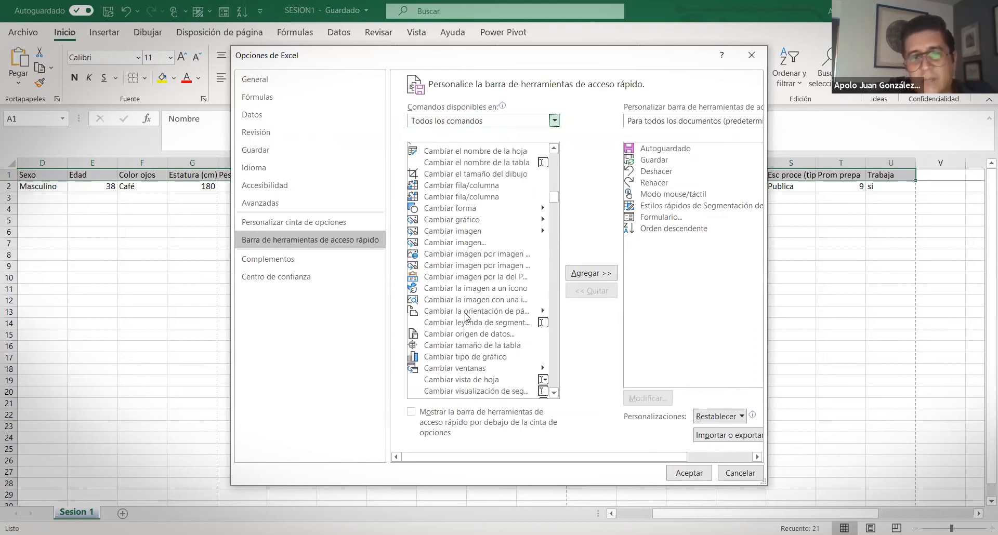
scroll(467, 318, "down", 20)
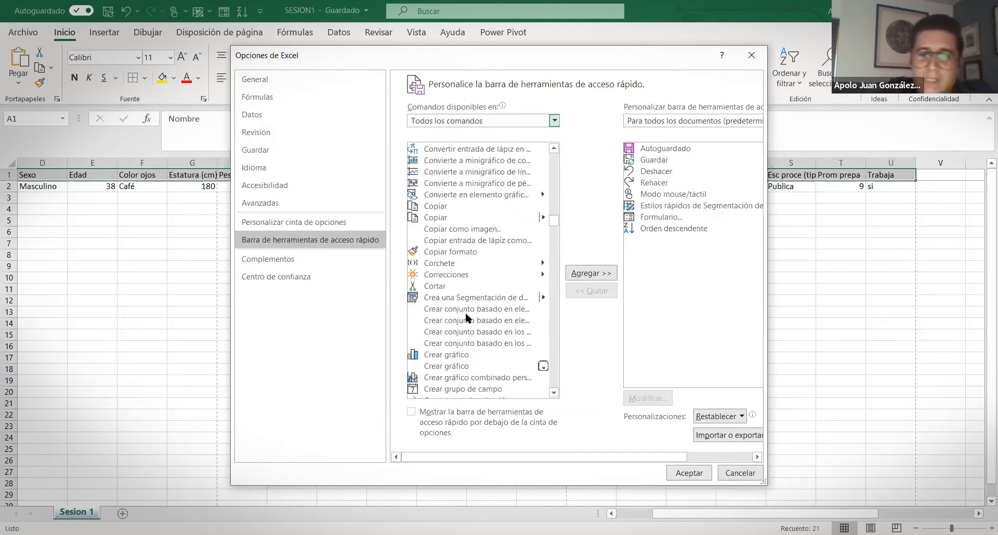
scroll(472, 296, "down", 20)
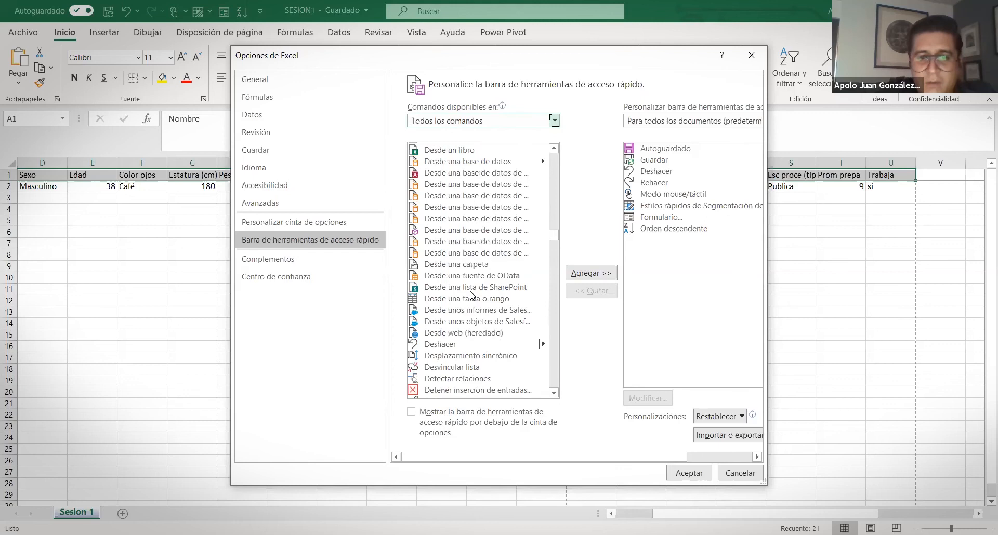
scroll(470, 289, "down", 20)
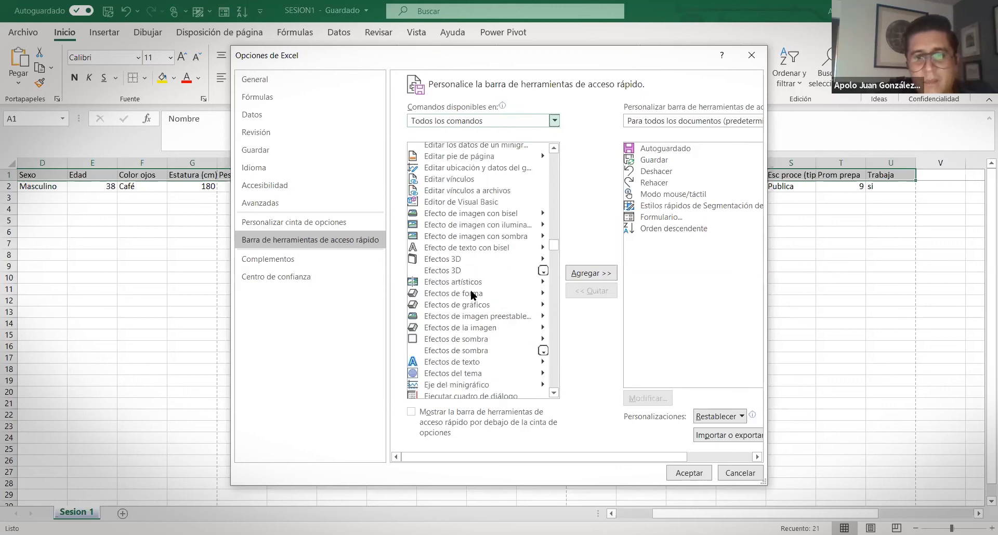
scroll(470, 289, "down", 20)
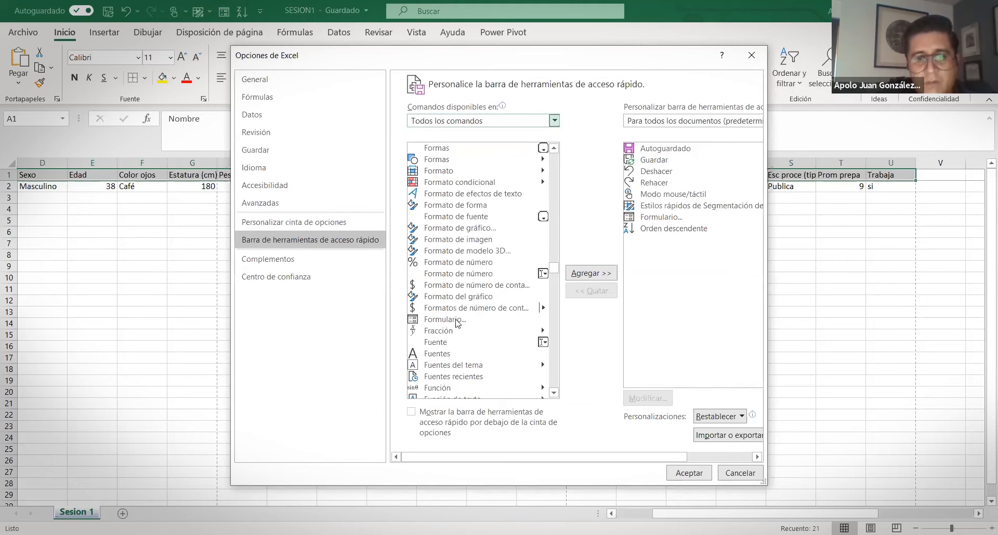
scroll(468, 327, "down", 1)
Select Formulario... in the list and confirm Excel Options with Aceptar
left_click(489, 323)
left_click(448, 292)
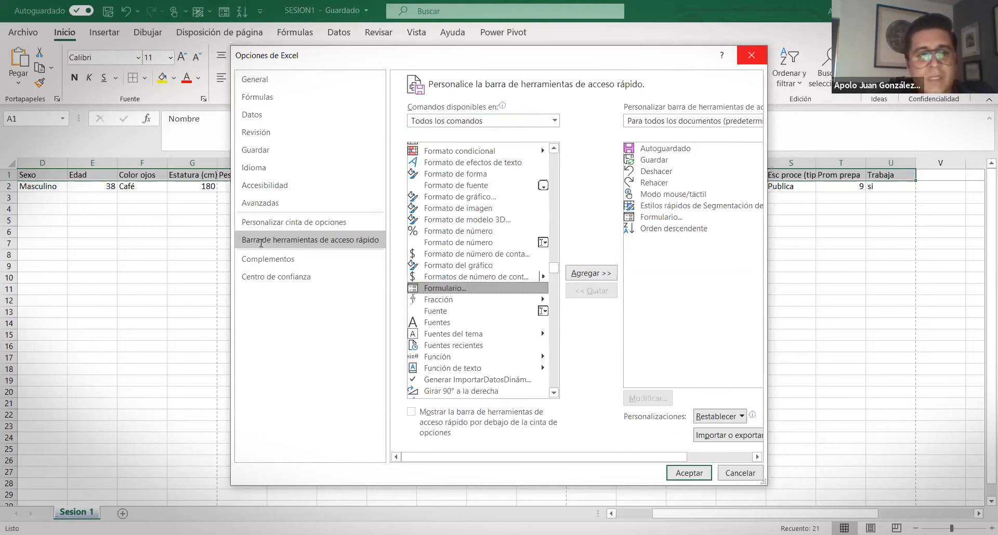
left_click(751, 55)
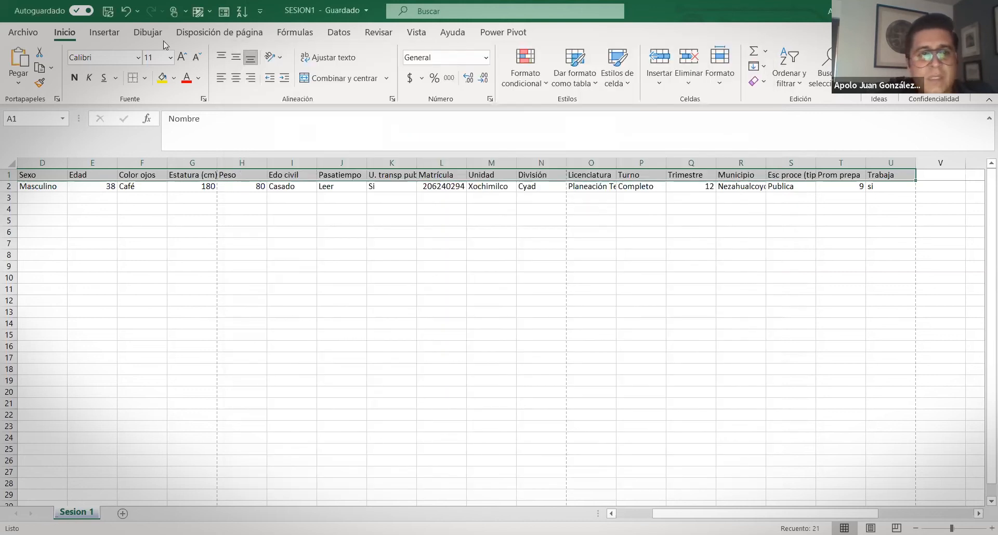
Open the Sesion 1 data form from the Quick Access Toolbar and start a blank record with Nuevo
left_click(225, 11)
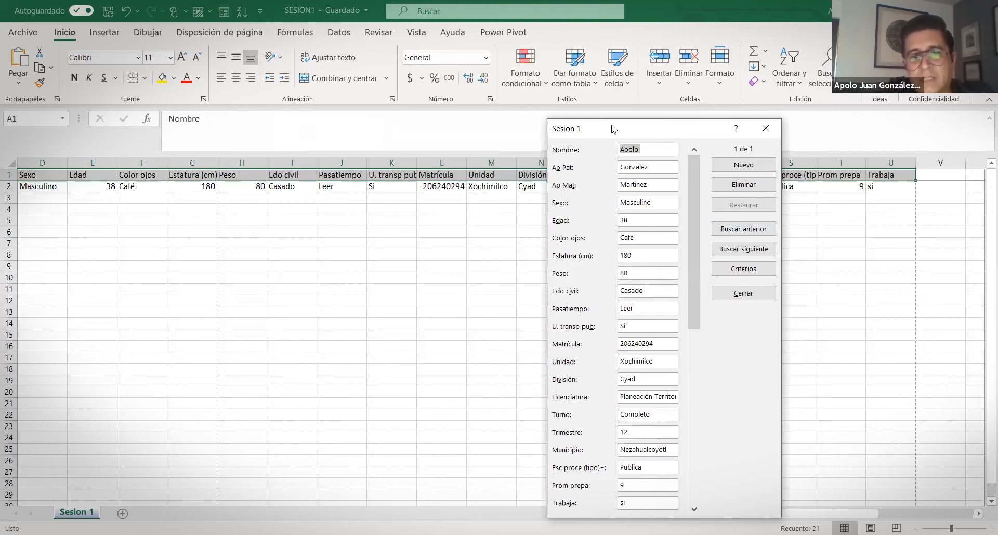
left_click_drag(612, 129, 550, 61)
left_click_drag(629, 240, 629, 388)
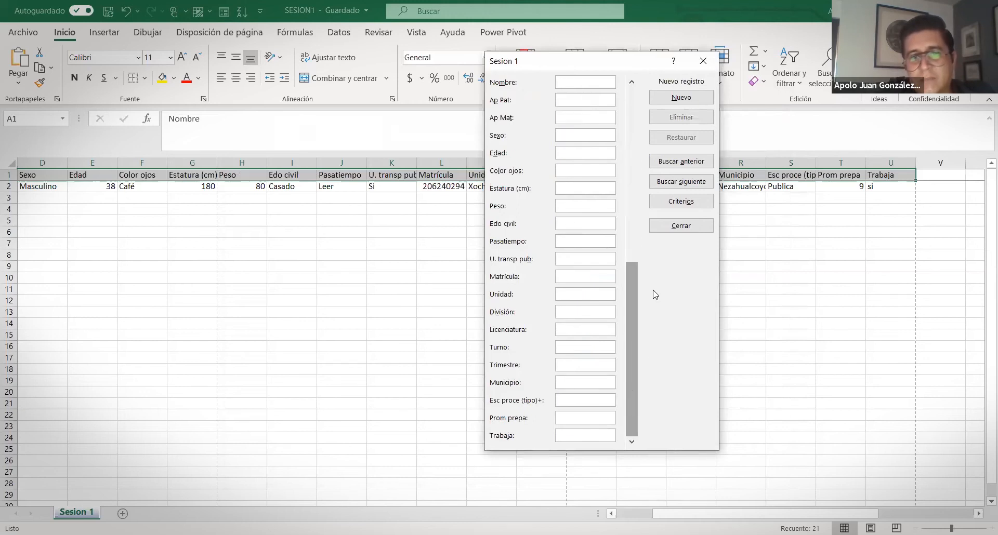
left_click_drag(636, 295, 636, 89)
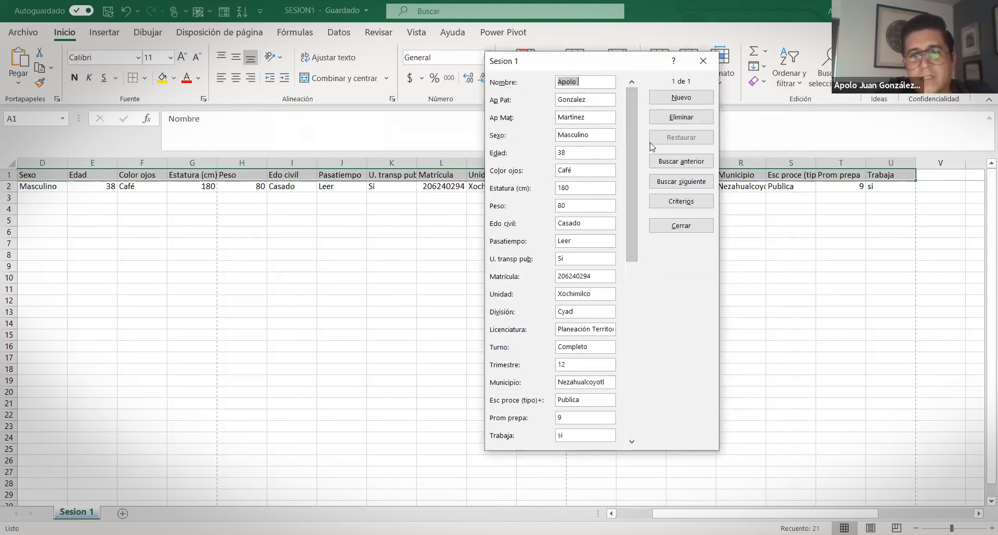
left_click(660, 99)
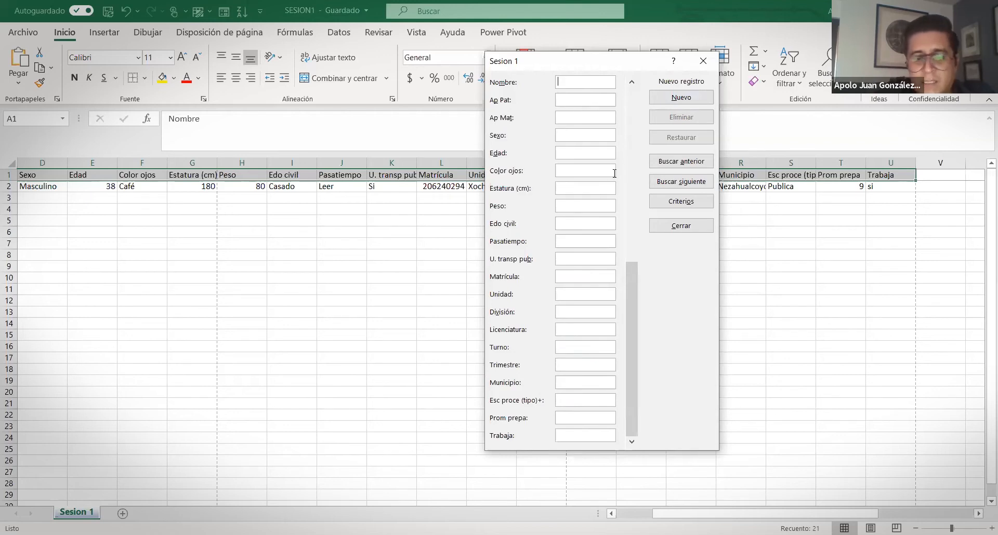
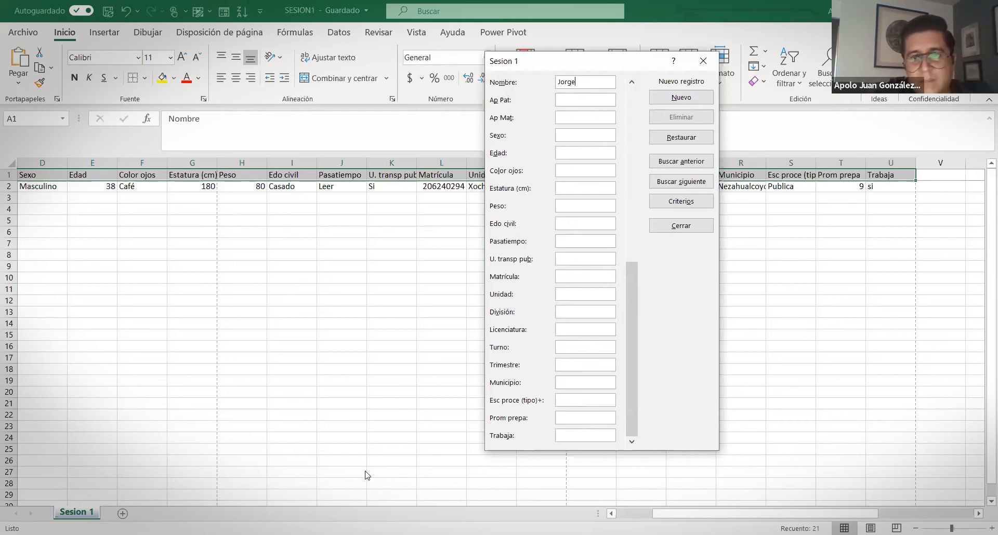
Enter the student's first name in Nombre and the paternal surname in Ap Pat
key("alt+Tab")
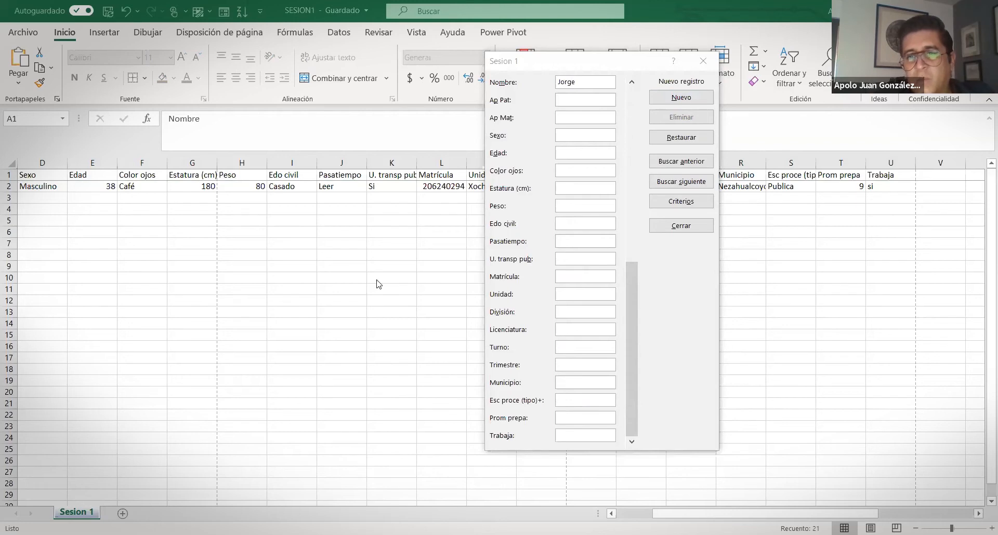
left_click(579, 99)
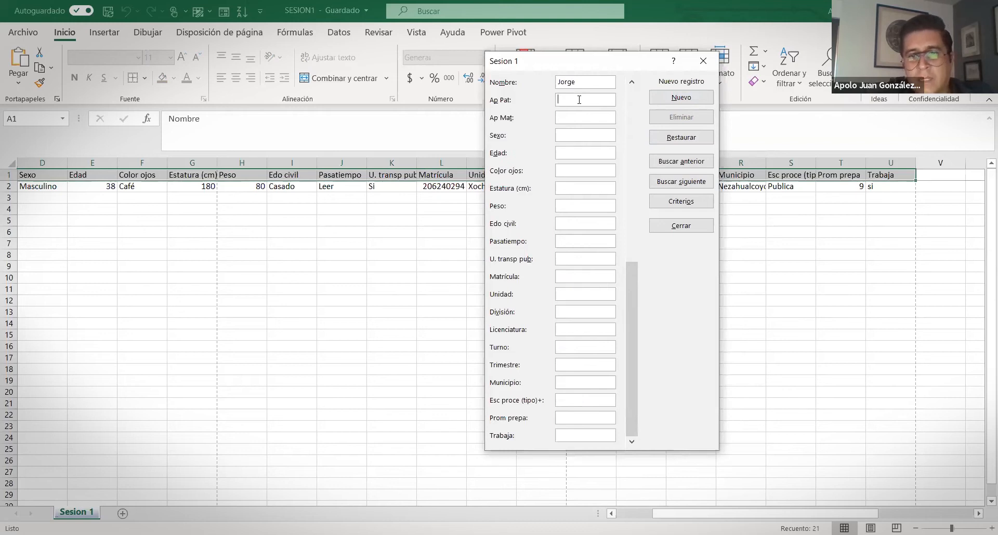
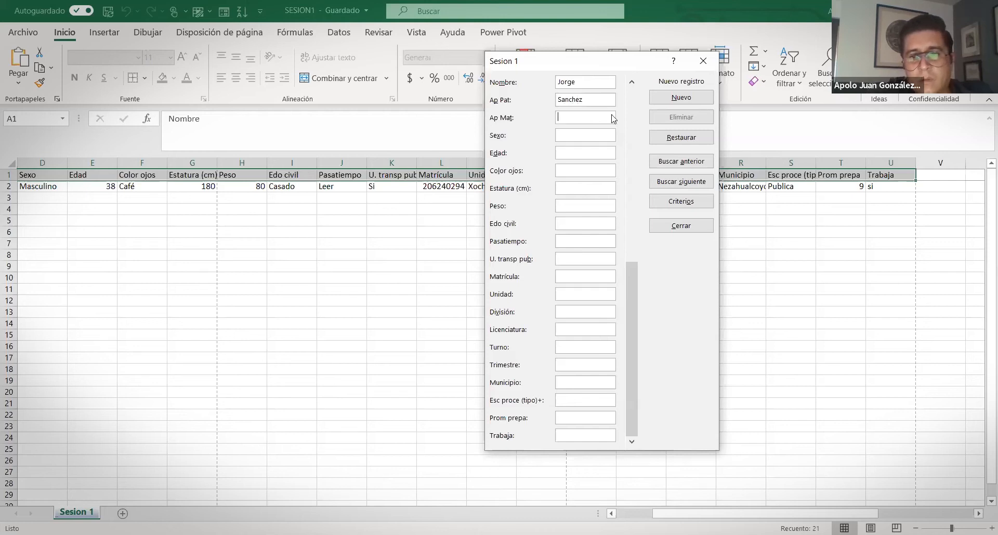
left_click(923, 224)
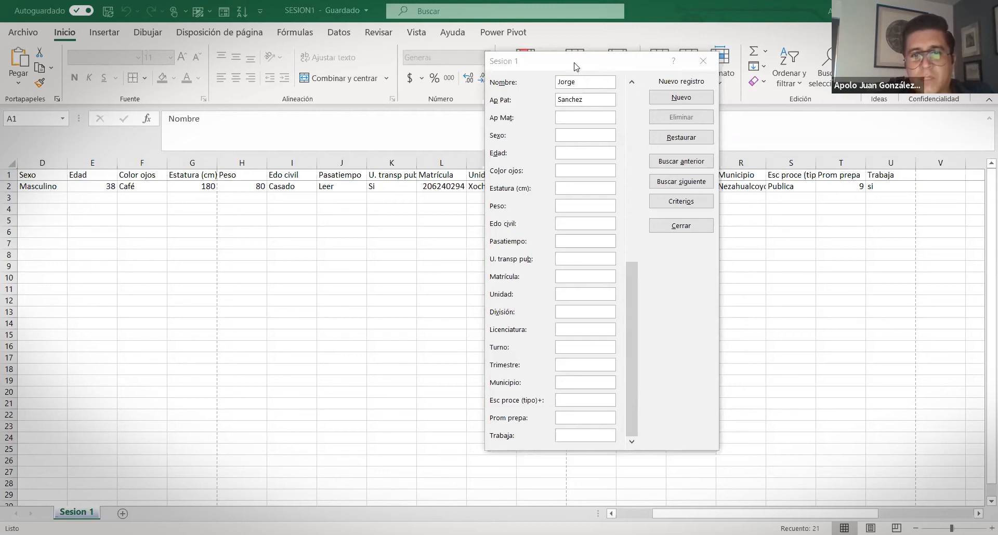
Enter the student's maternal surname and Masculino as the sex
left_click_drag(574, 66, 677, 38)
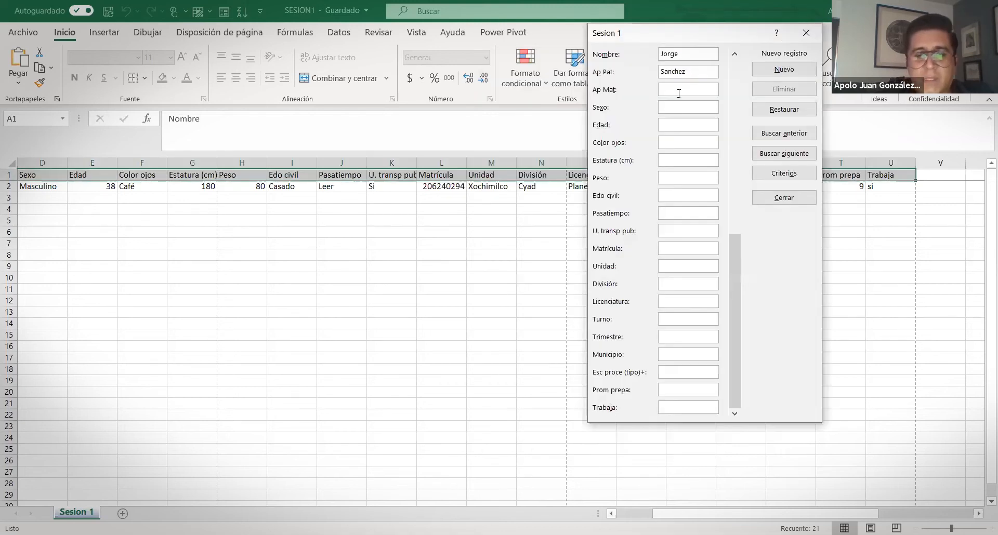
left_click(679, 90)
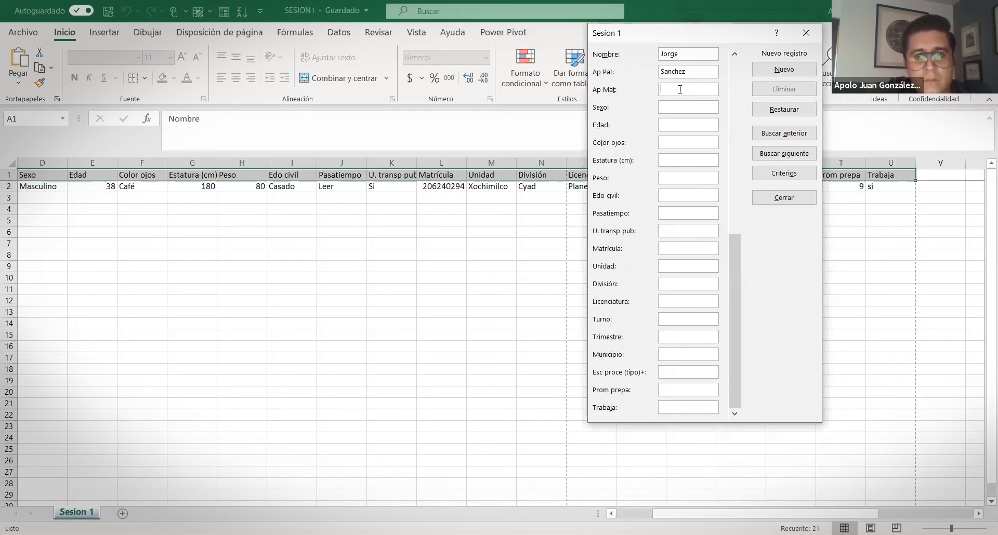
type("n")
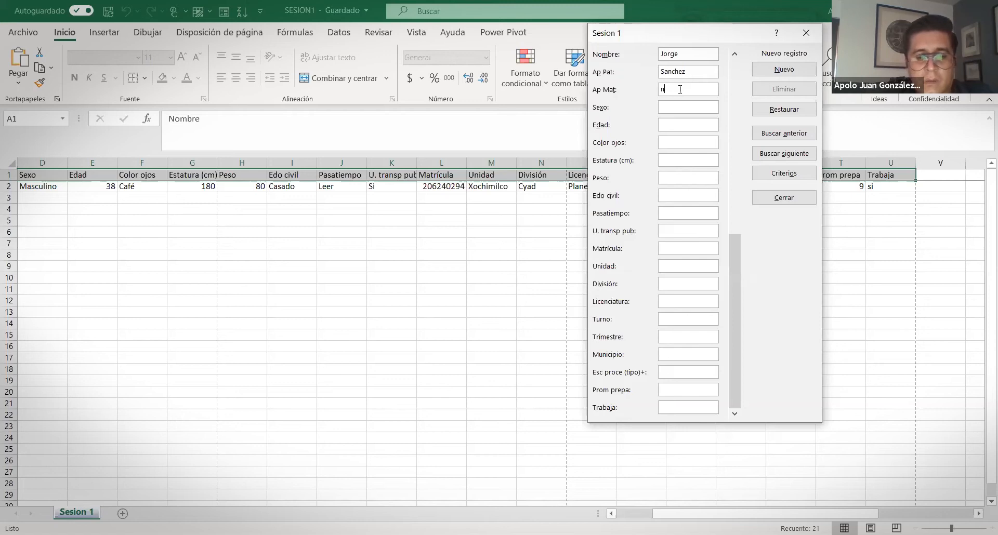
key("BackSpace")
key("Tab")
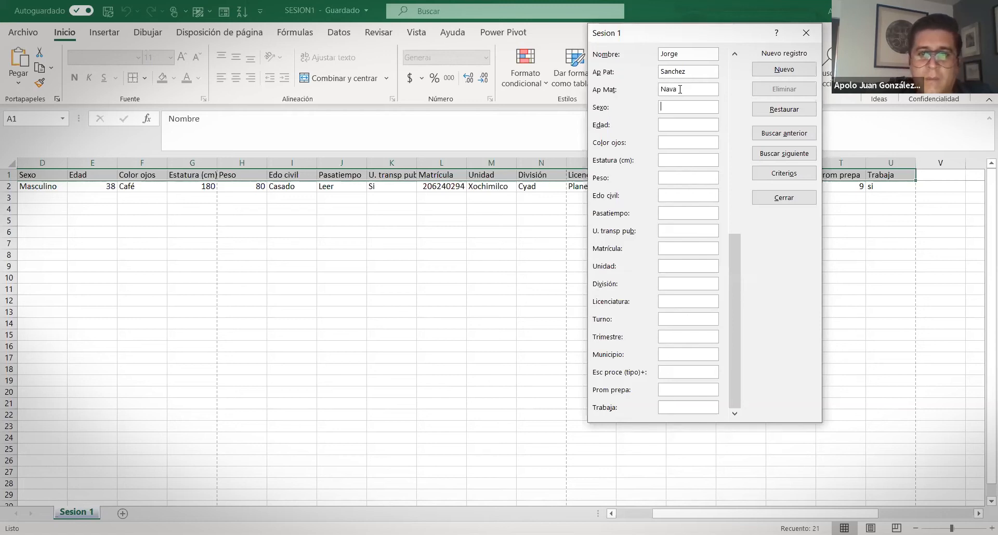
type("Masculino")
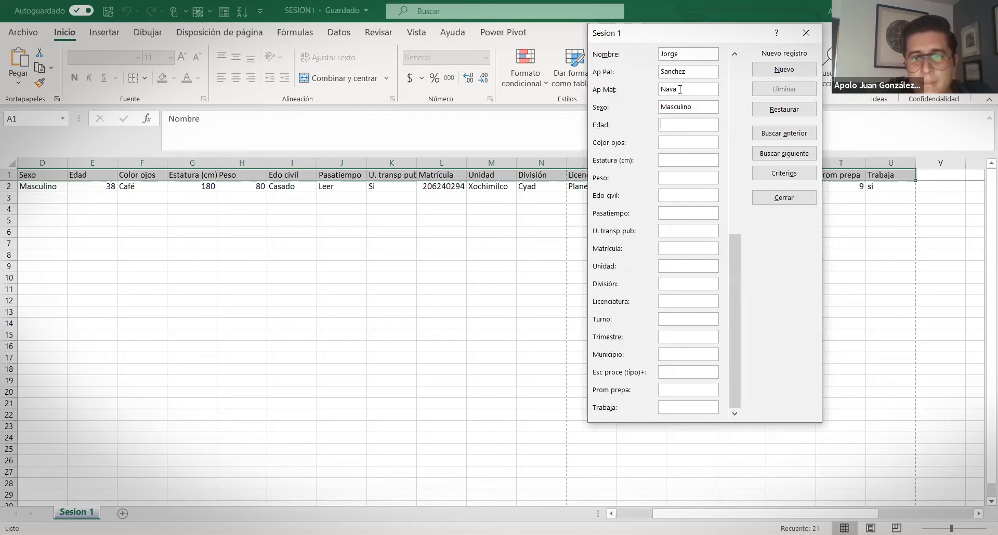
Enter age 21, eye colour cafe oscuro (correcting the typo) and height 172
type("21")
key("Tab")
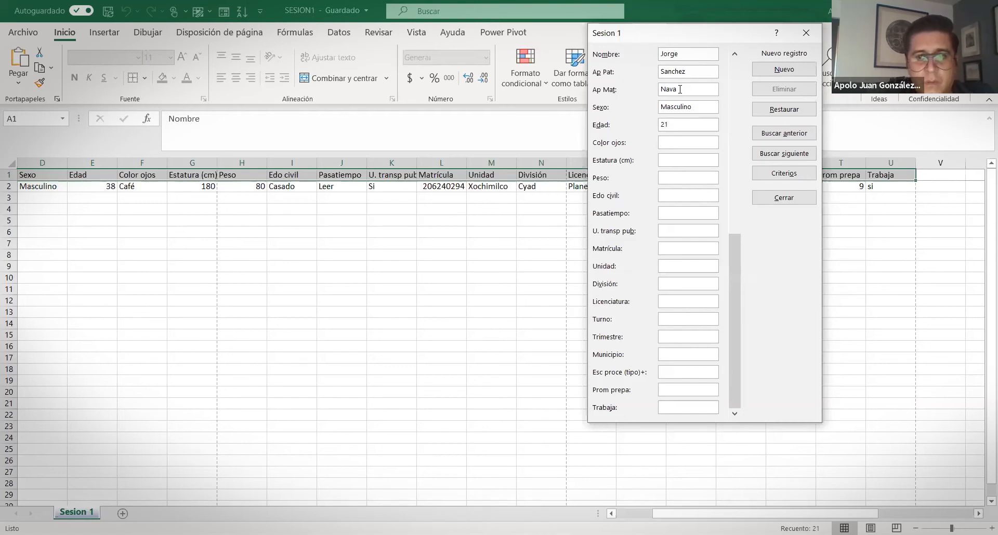
type("fae oscuro")
key("Tab")
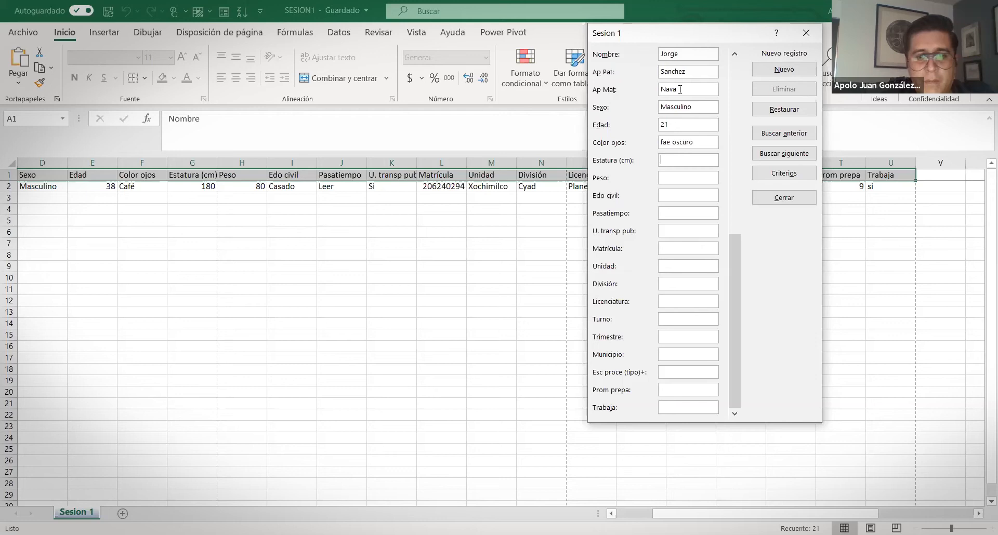
type("172")
key("Tab")
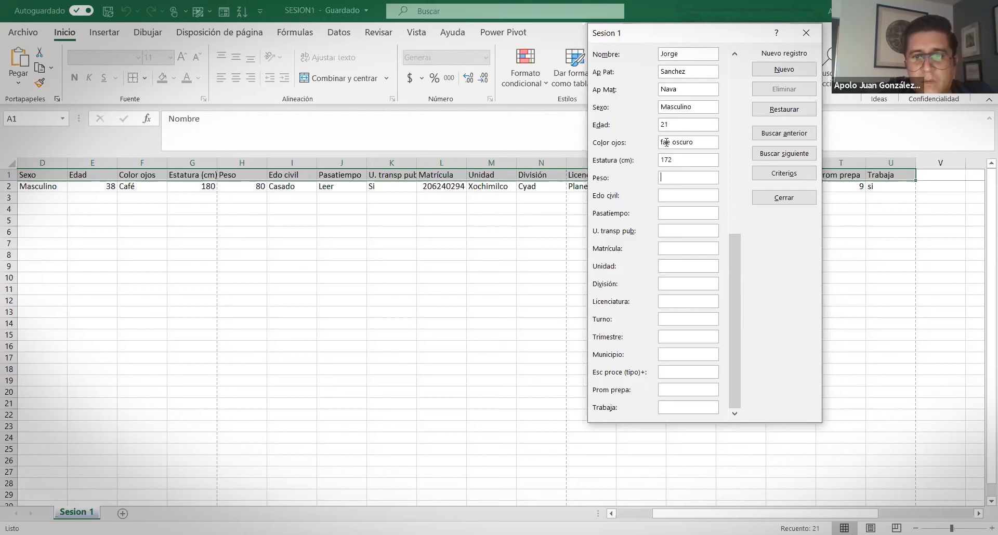
double_click(669, 142)
type("cafe")
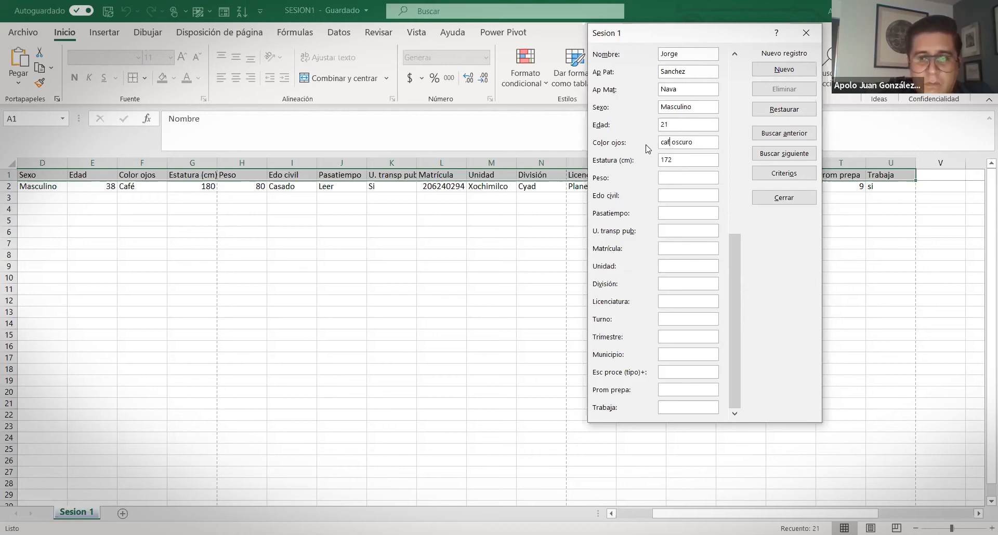
Fill in weight 58, Soltero, futbol and Si for public transport, then add the record
left_click(679, 179)
type("58")
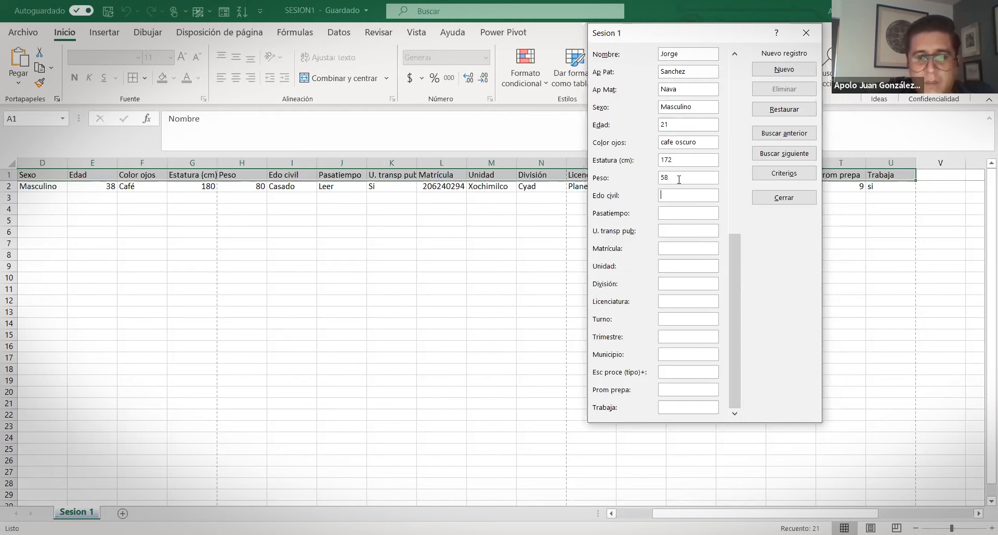
type("Soltero")
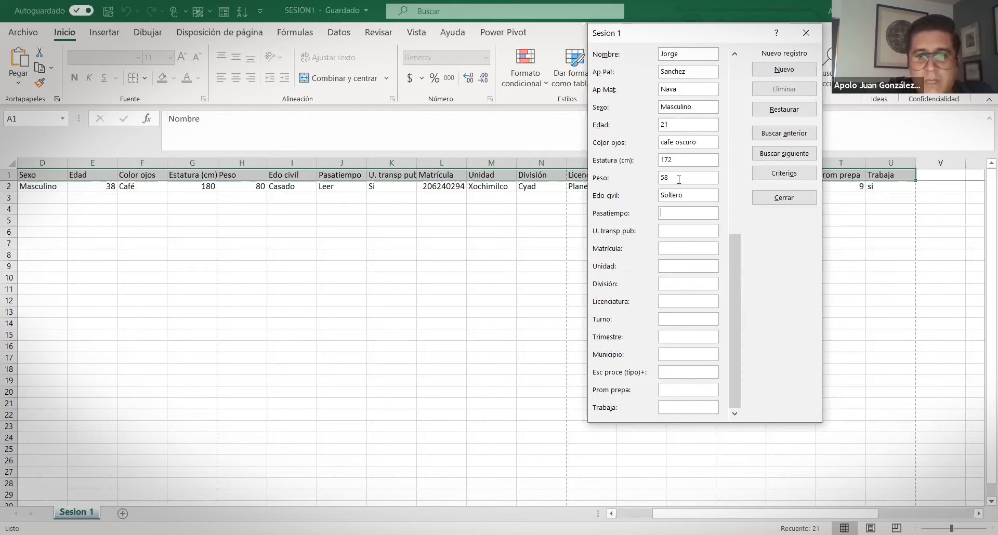
key("Tab")
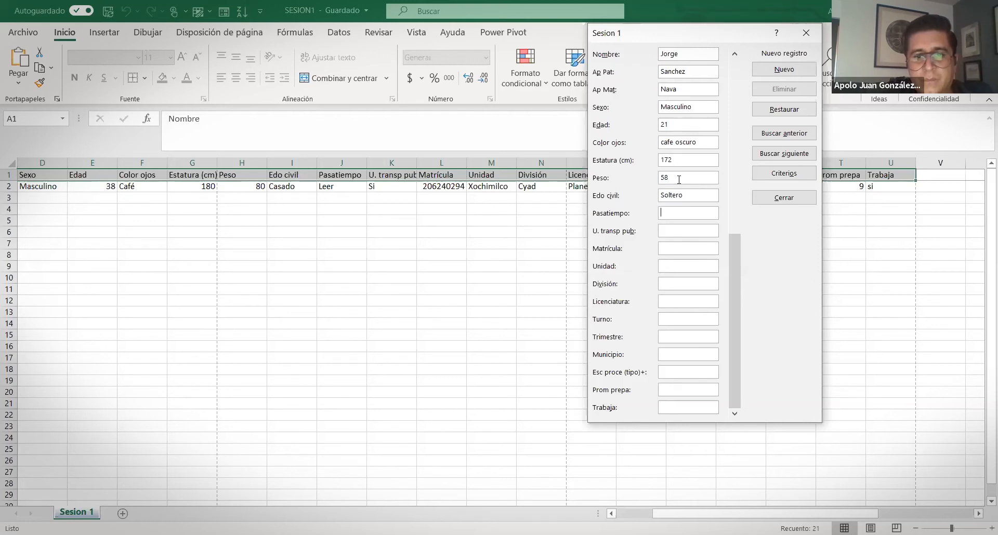
type("futbol")
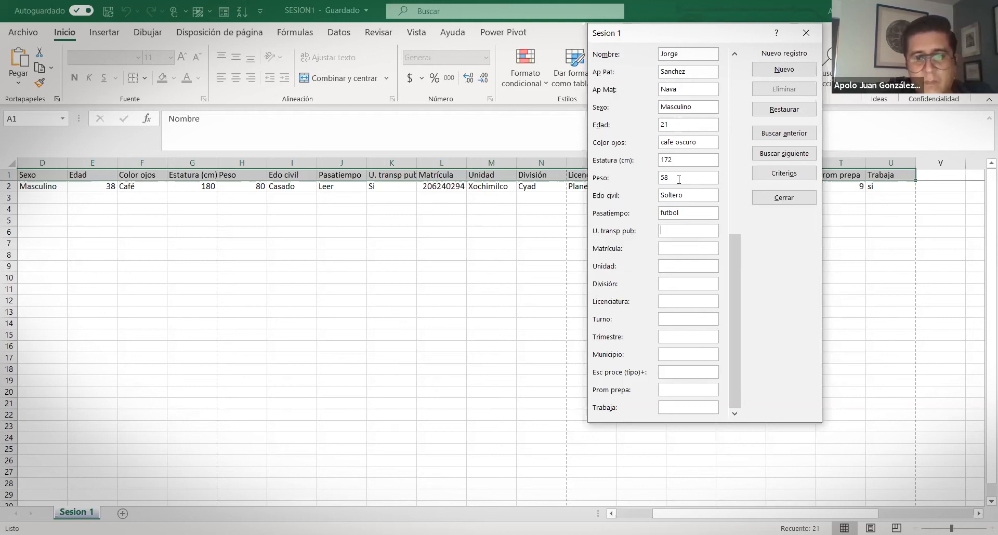
type("s")
key("BackSpace")
type("Sp")
type("i")
key("Return")
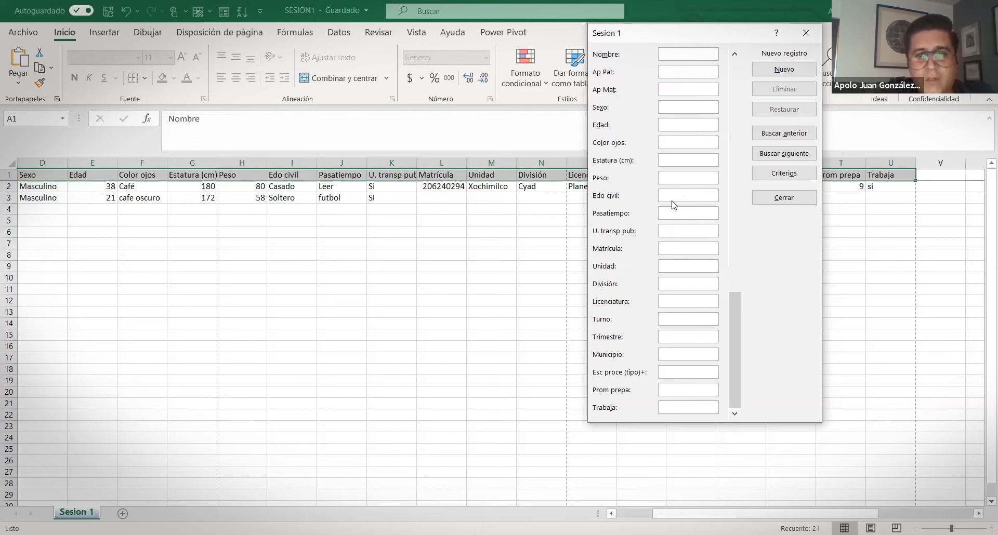
Navigate from the blank record back to the saved second student's record (2 of 2)
left_click(782, 77)
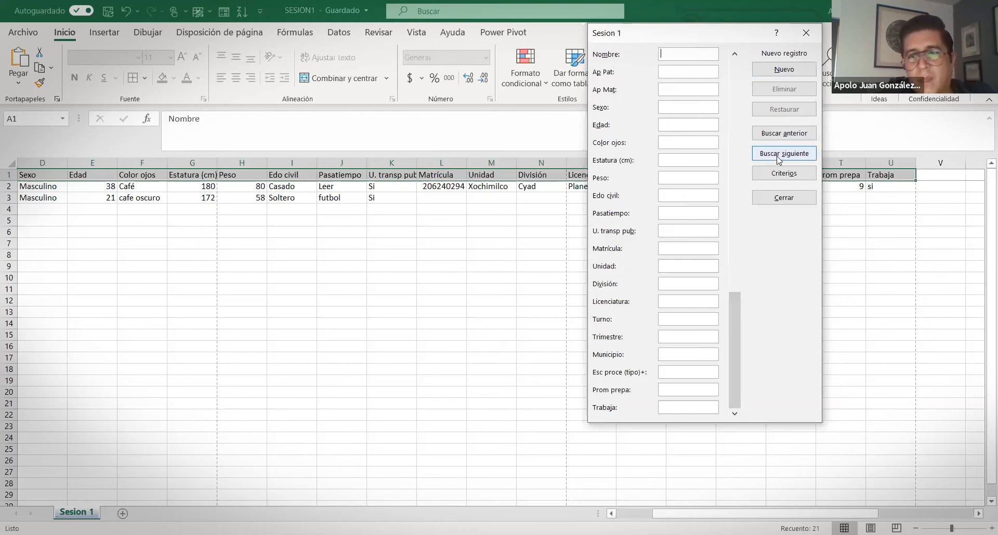
left_click(784, 133)
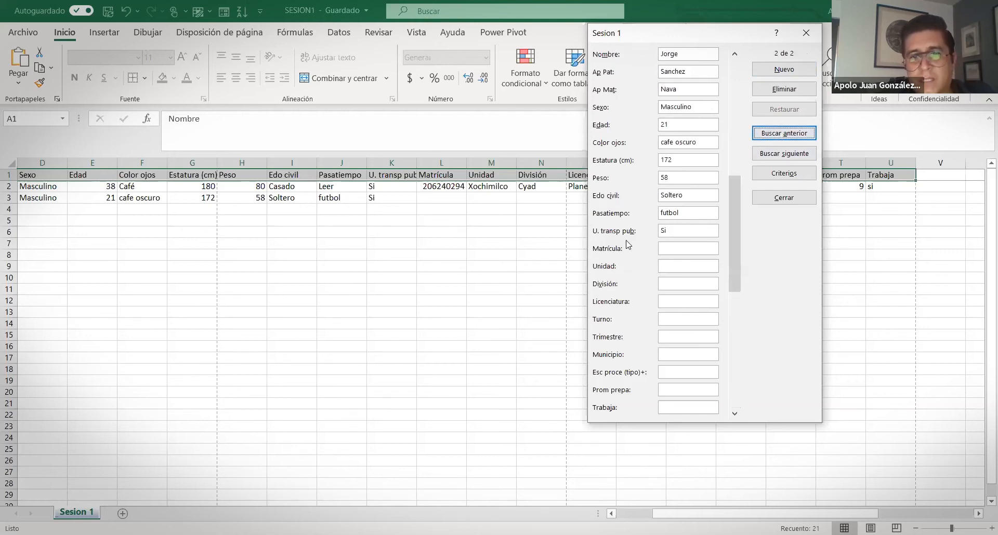
left_click(685, 237)
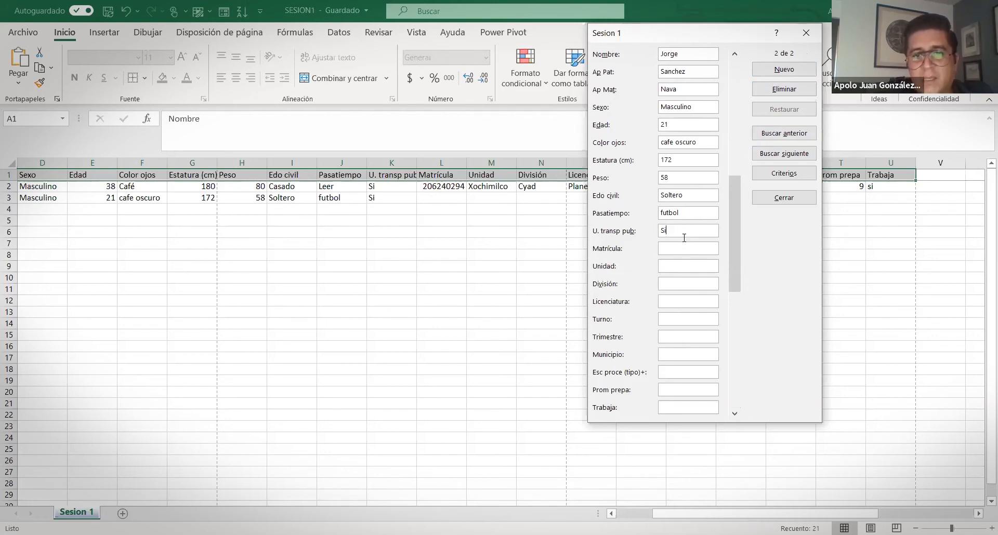
key("Return")
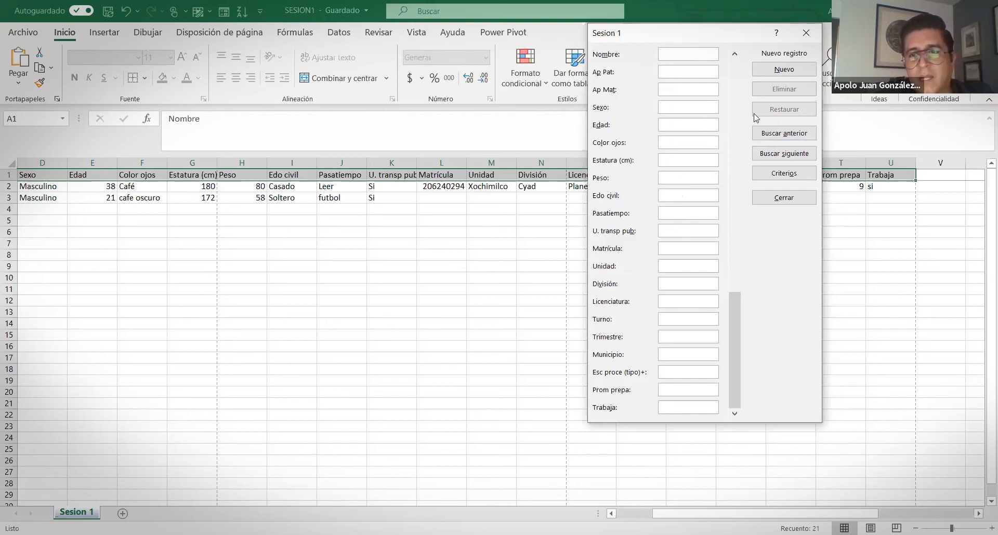
left_click(774, 135)
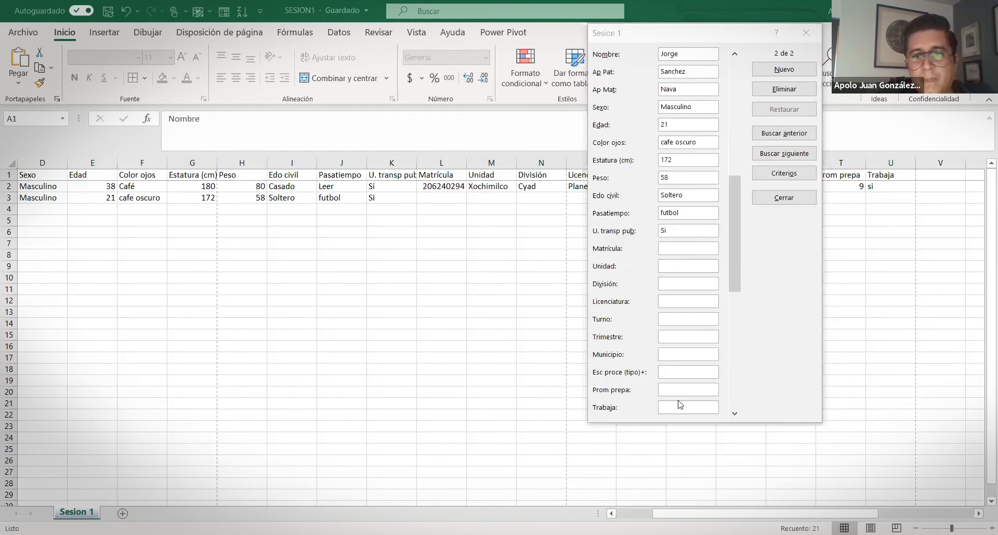
Paste the enrolment number, then enter Unidad Lerma, División DCBI and Licenciatura IRH
key("alt+Tab")
key("ctrl+v")
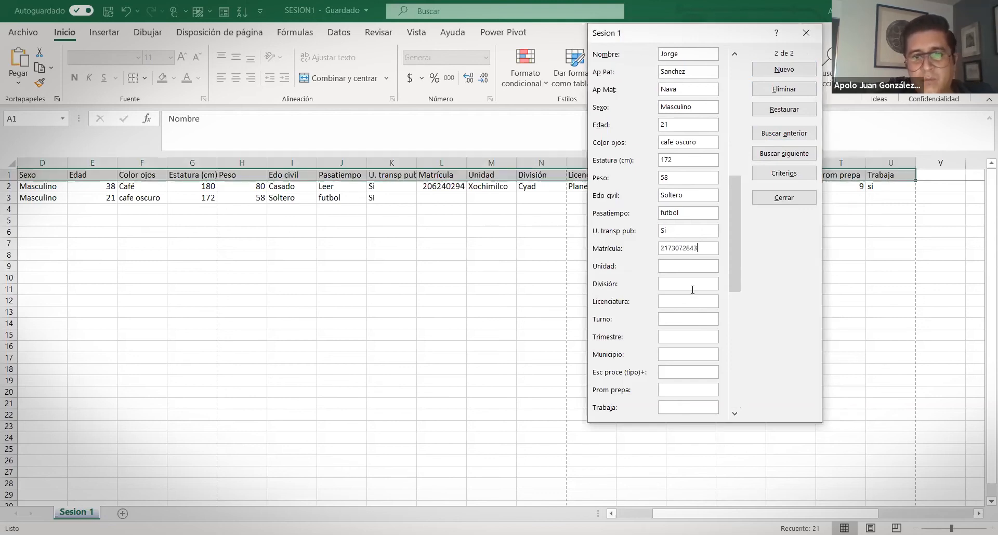
left_click(678, 265)
type("Lerma")
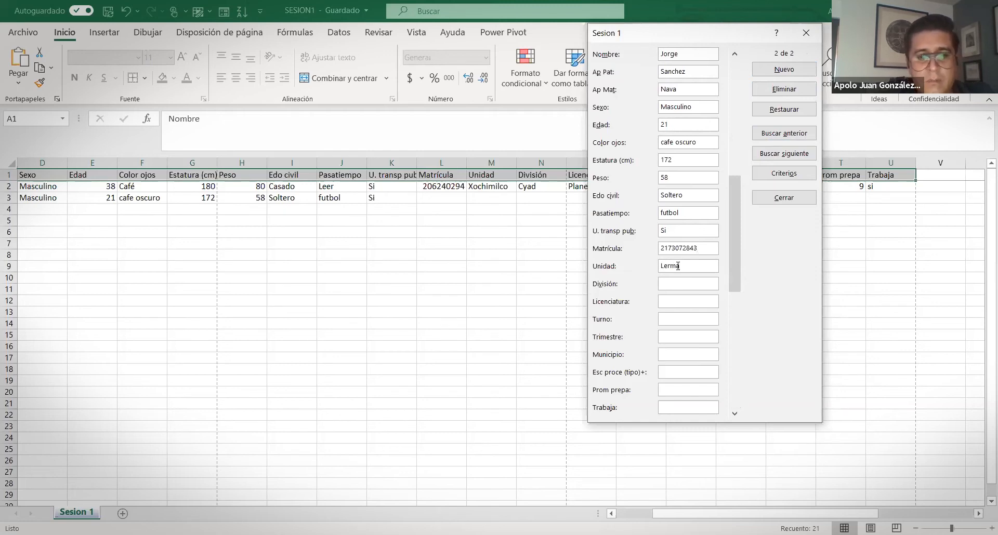
key("Tab")
left_click_drag(732, 230, 769, 280)
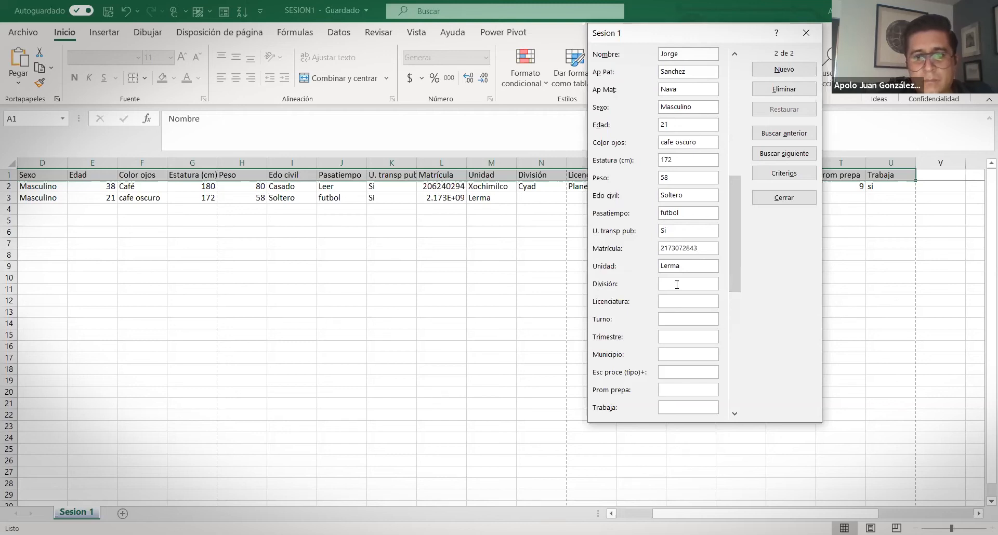
type("DCBI")
key("Tab")
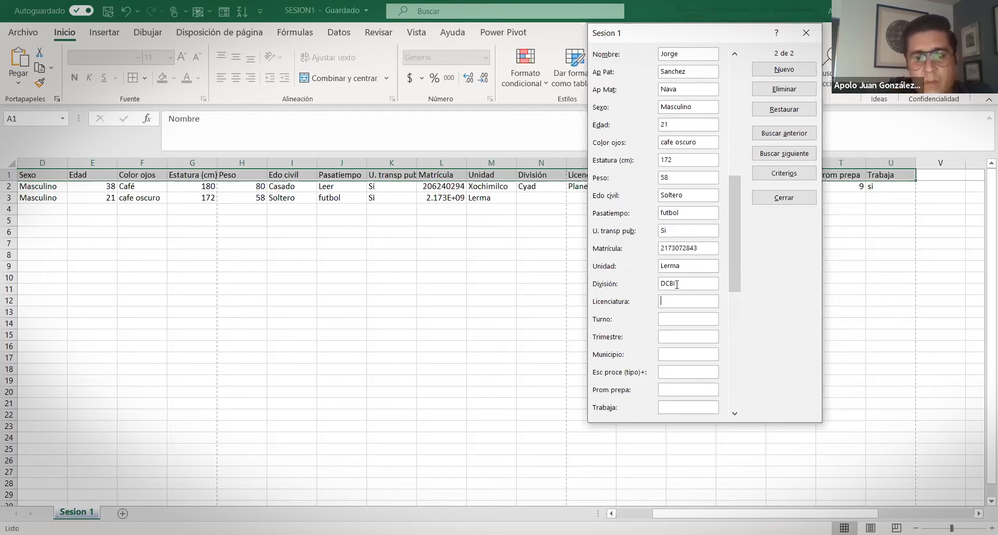
type("IRH")
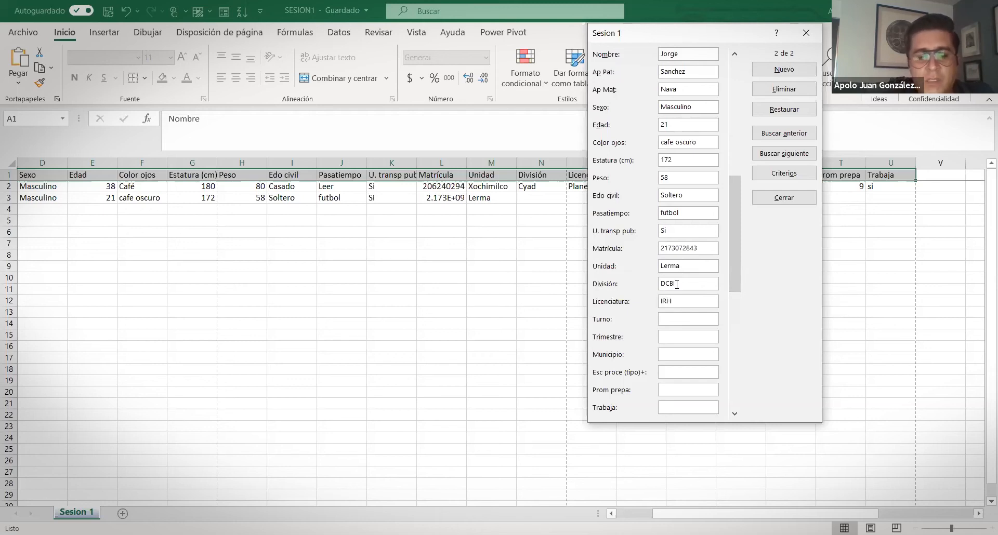
key("alt+Tab")
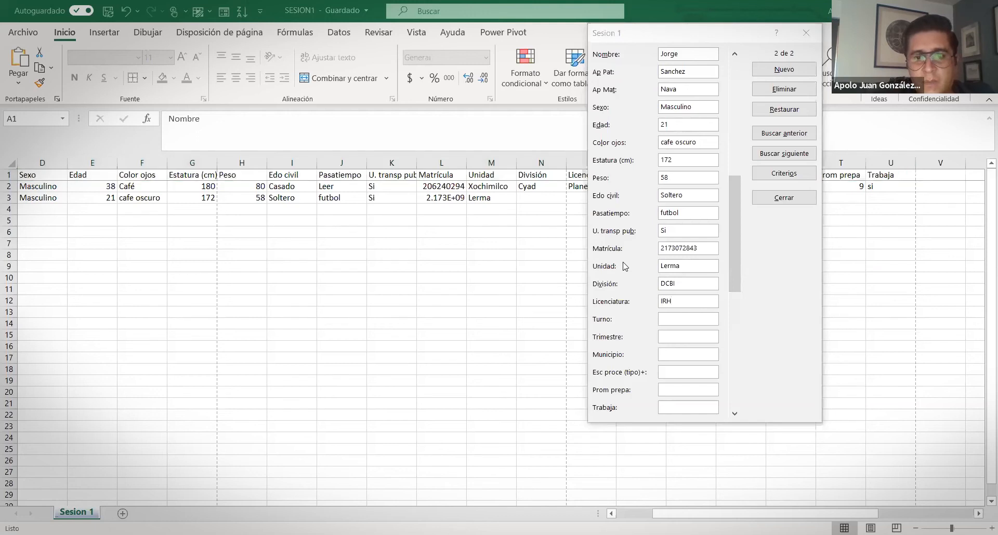
left_click(679, 322)
Enter Turno Completo, Trimestre 7, Municipio Tenancingo, Publica, Prom prepa 8 and Trabaja Si, then save
type("Completo")
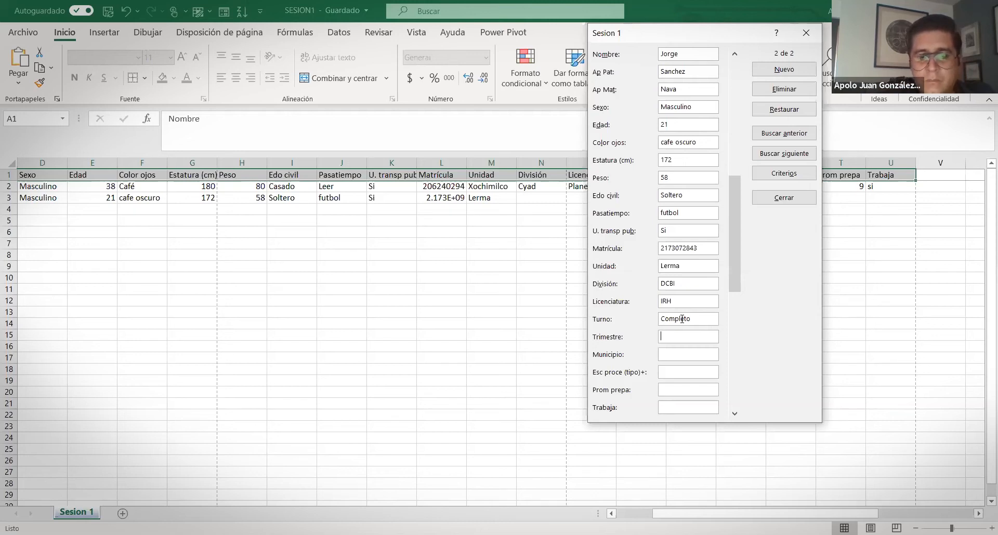
type("7")
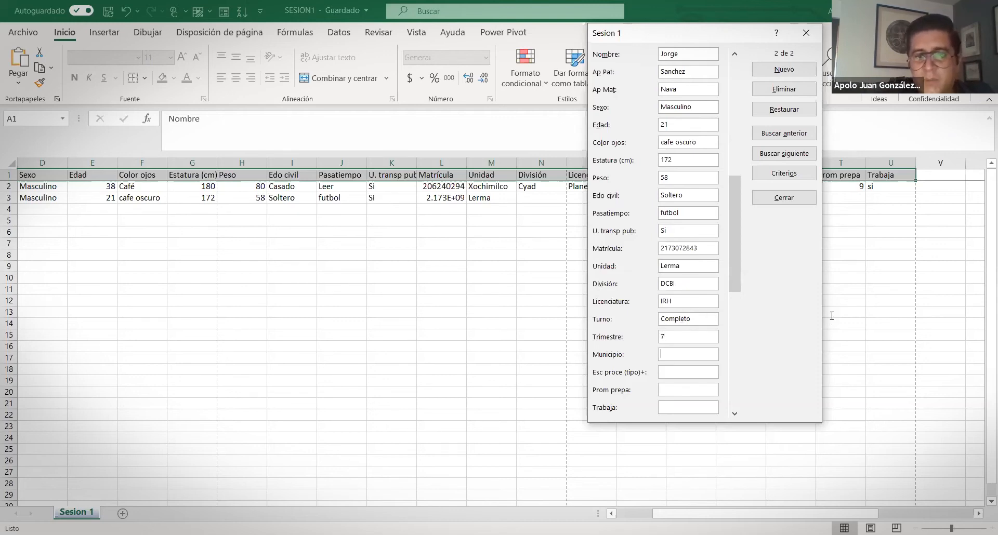
left_click(701, 358)
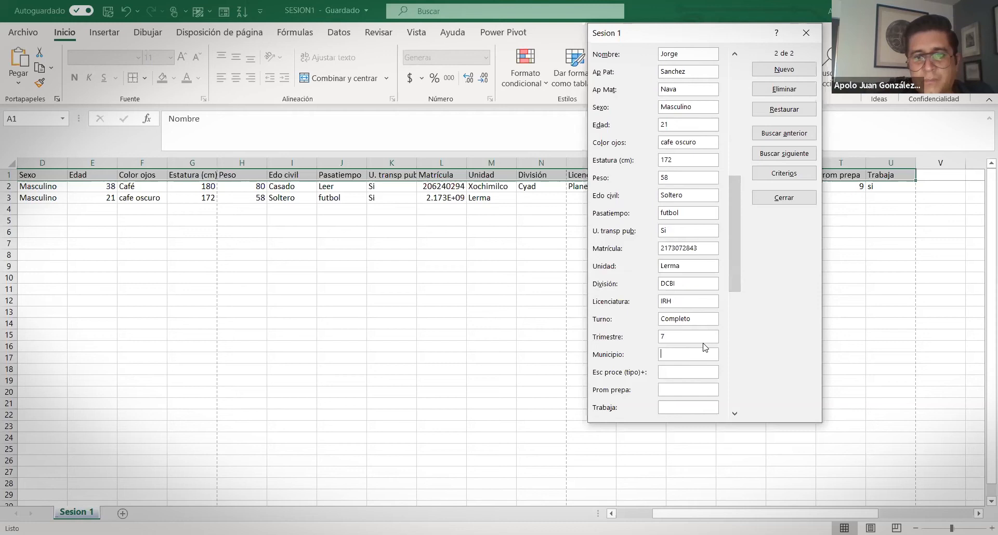
type("Te")
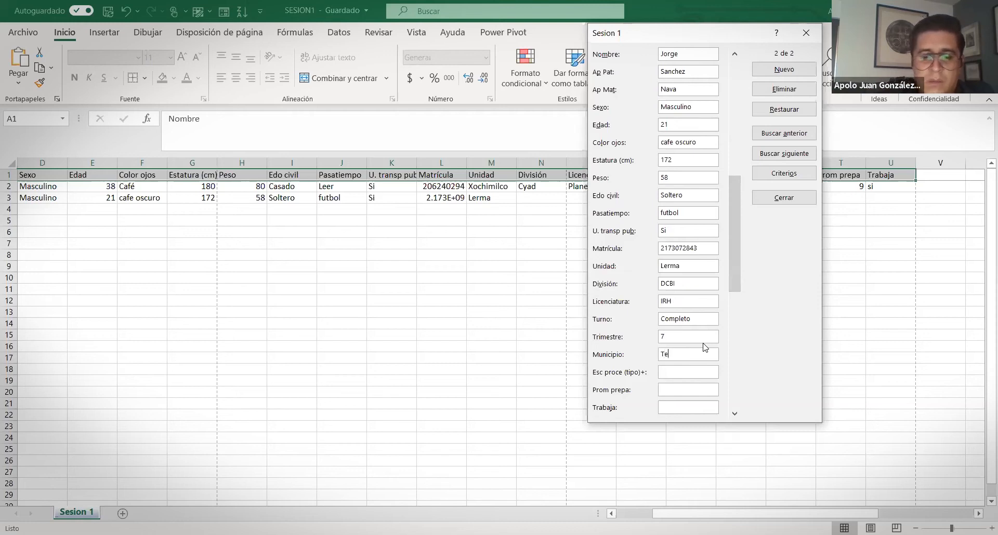
type("nancingo")
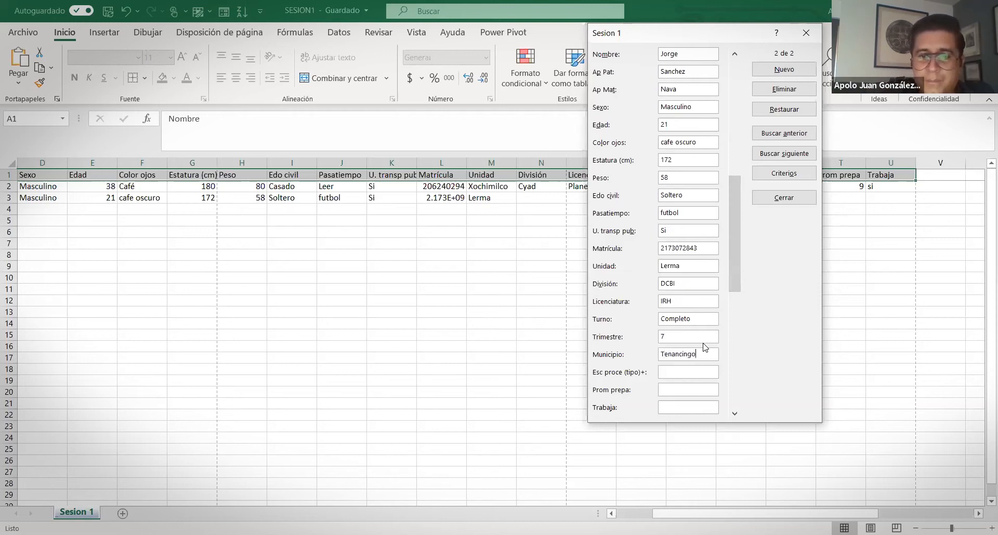
key("Tab")
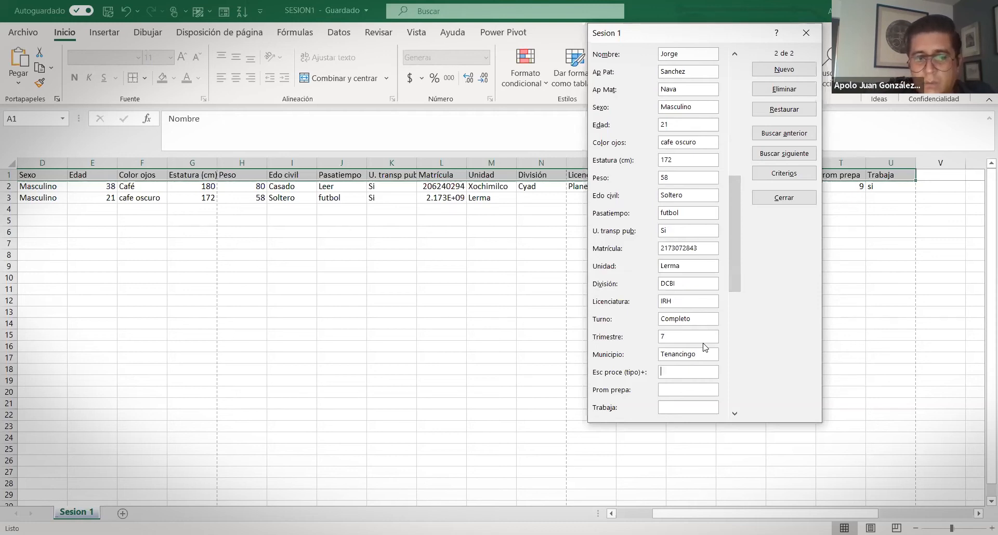
type("Publica")
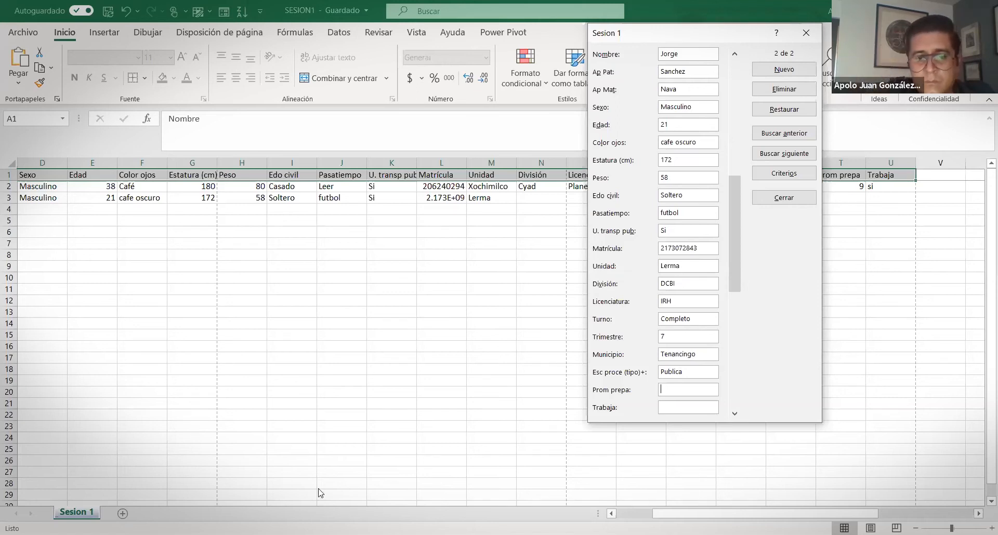
type("8")
key("Tab")
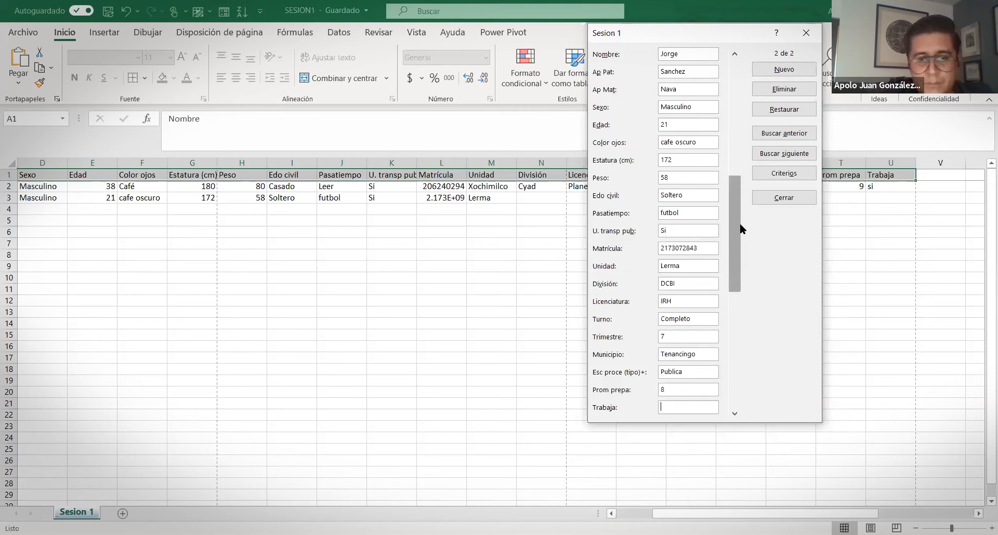
type("Si")
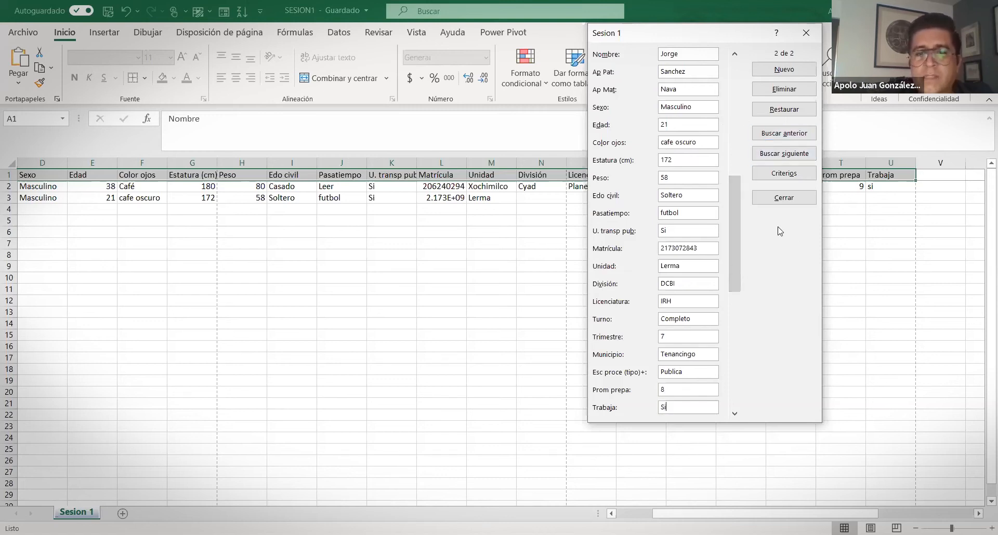
key("Return")
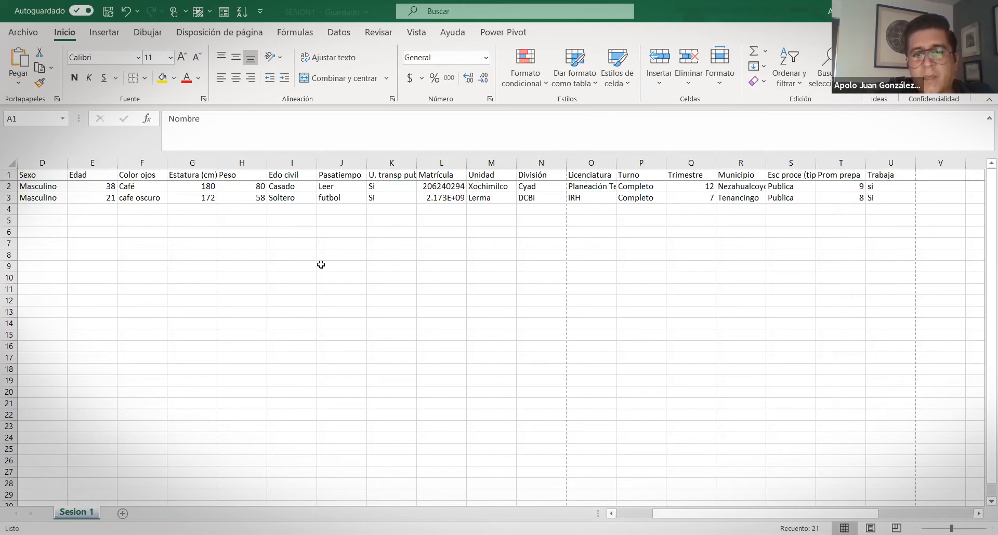
Widen column L so the L3 enrolment number shows in full, then check cells L2 and L3
left_click(592, 198)
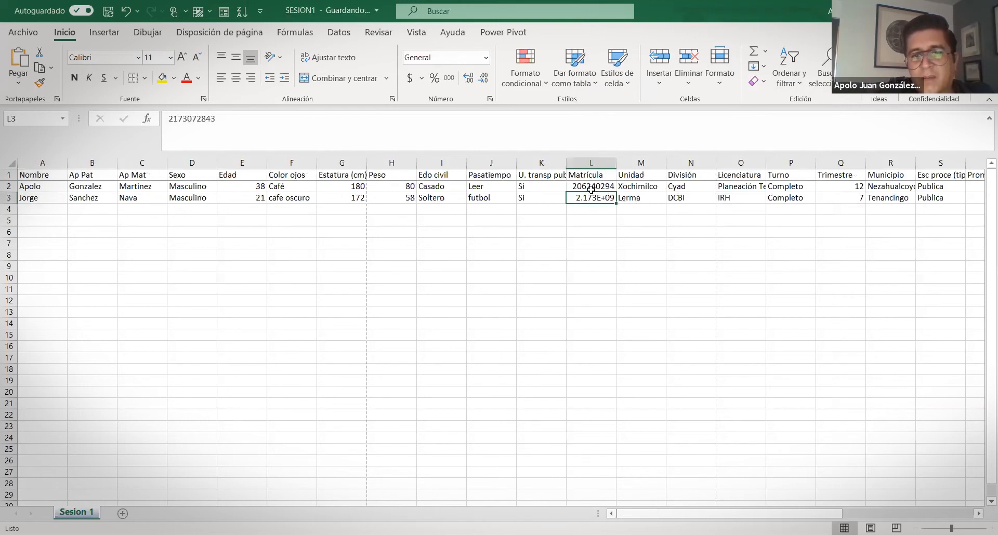
left_click_drag(618, 164, 629, 164)
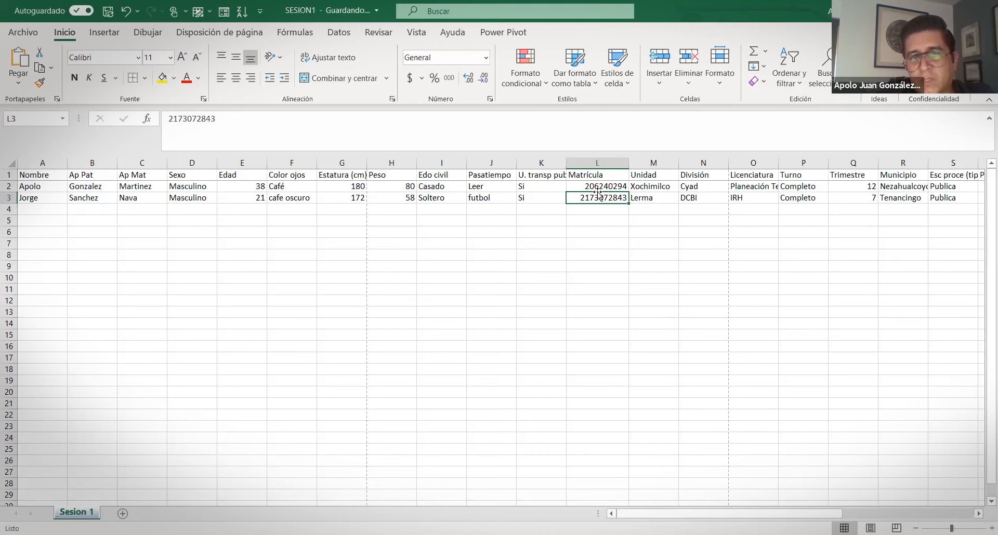
left_click(604, 188)
double_click(606, 201)
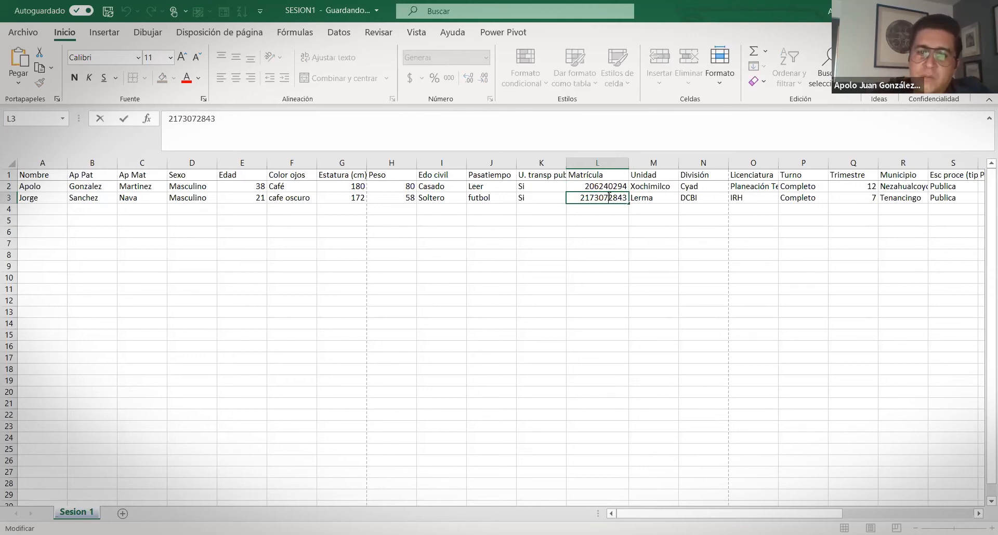
left_click(606, 190)
left_click(598, 198)
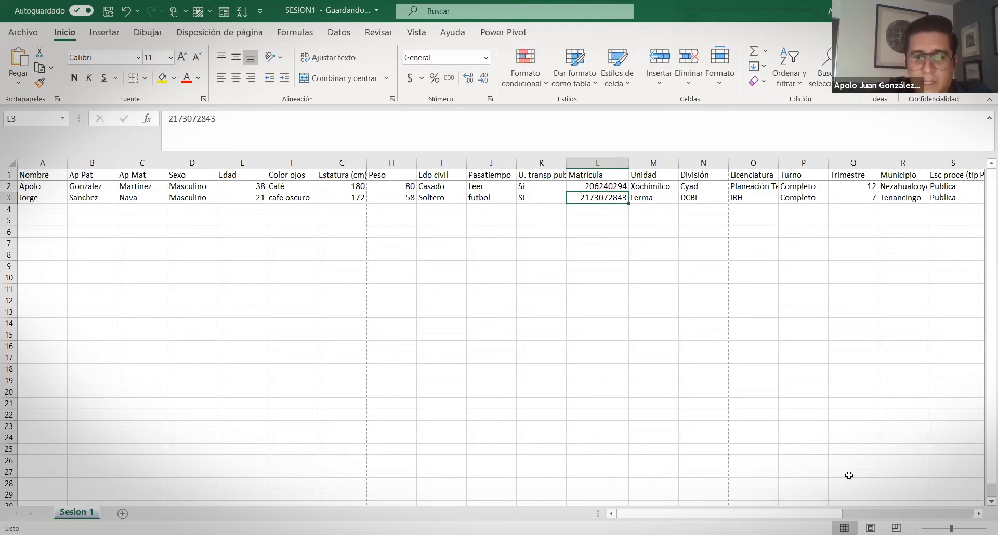
left_click(34, 208)
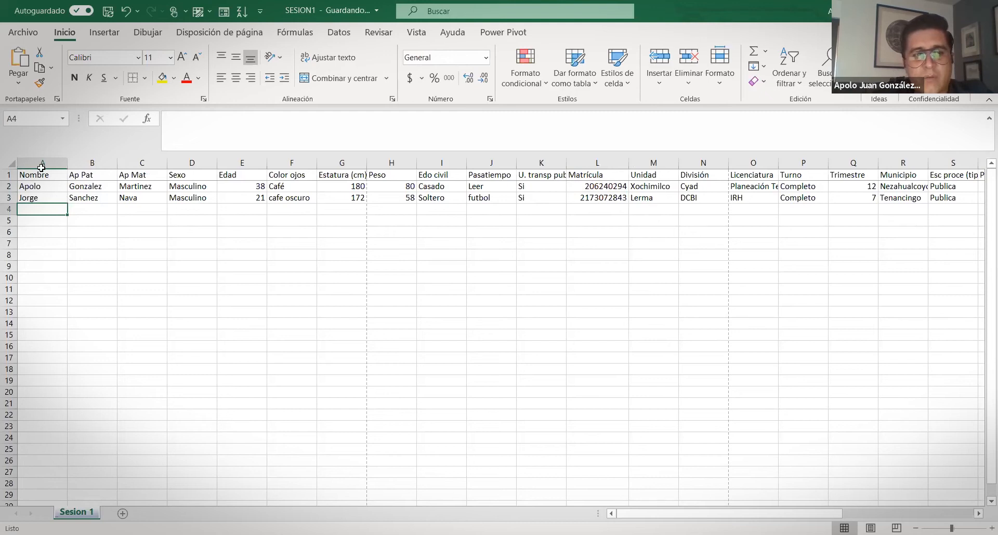
Step through both records in the data form to a new blank record, then close the form
left_click(225, 12)
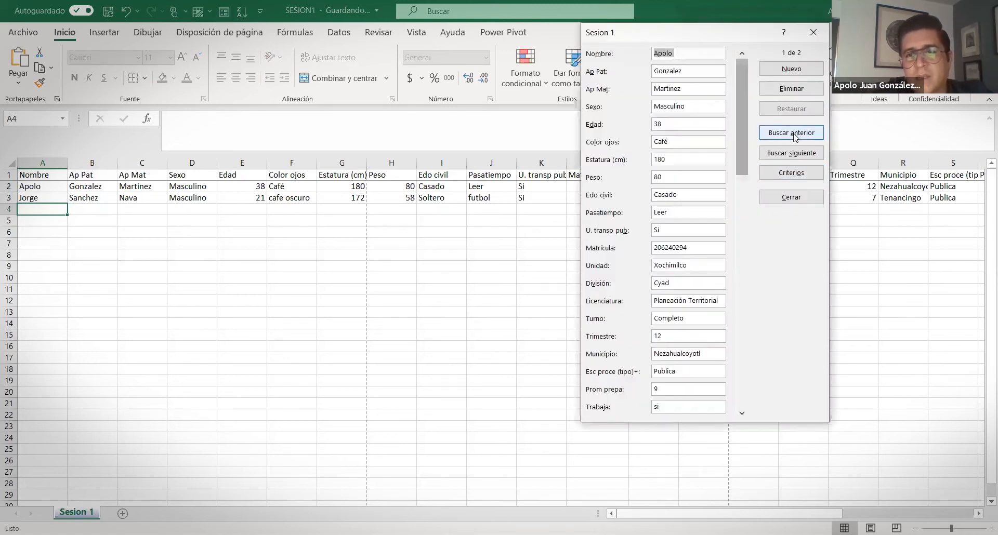
left_click(785, 154)
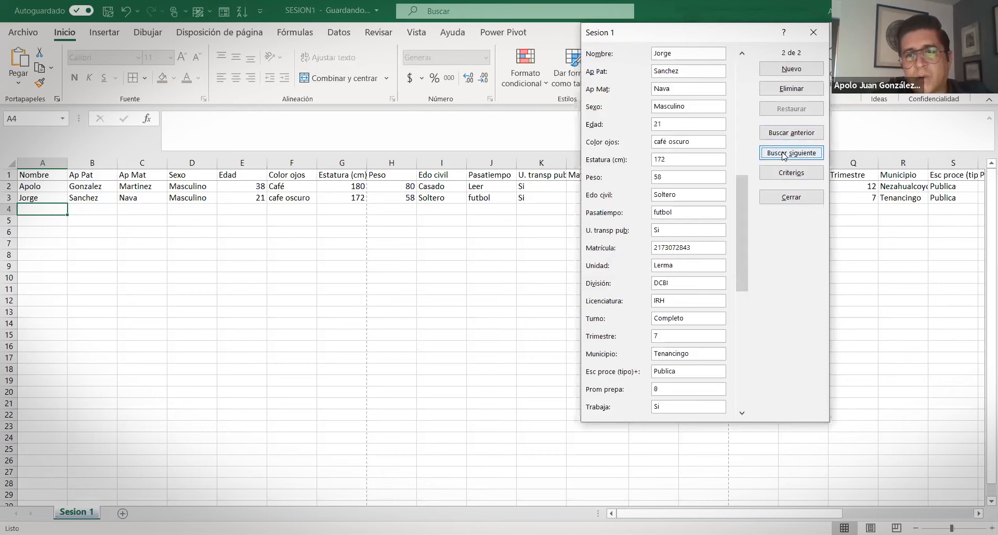
left_click(789, 69)
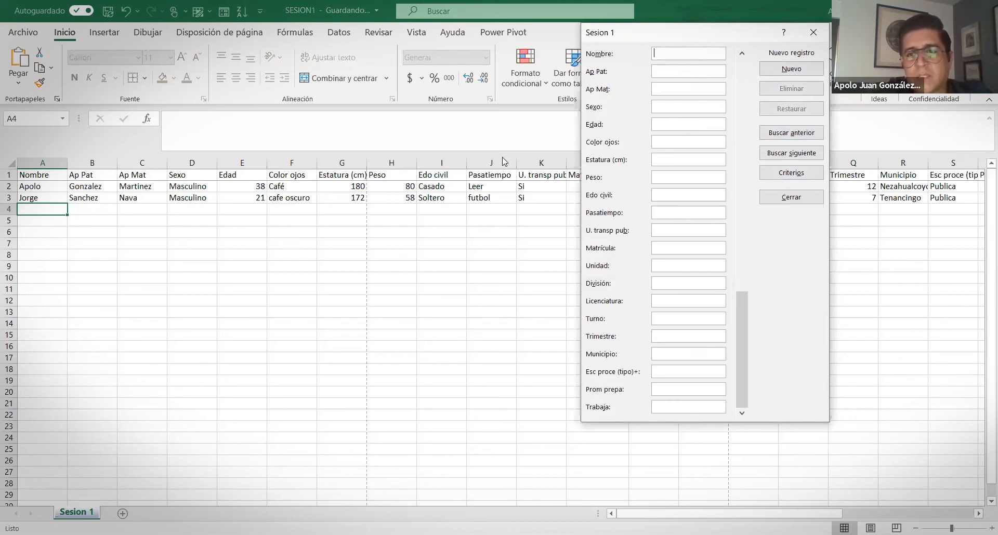
left_click(815, 34)
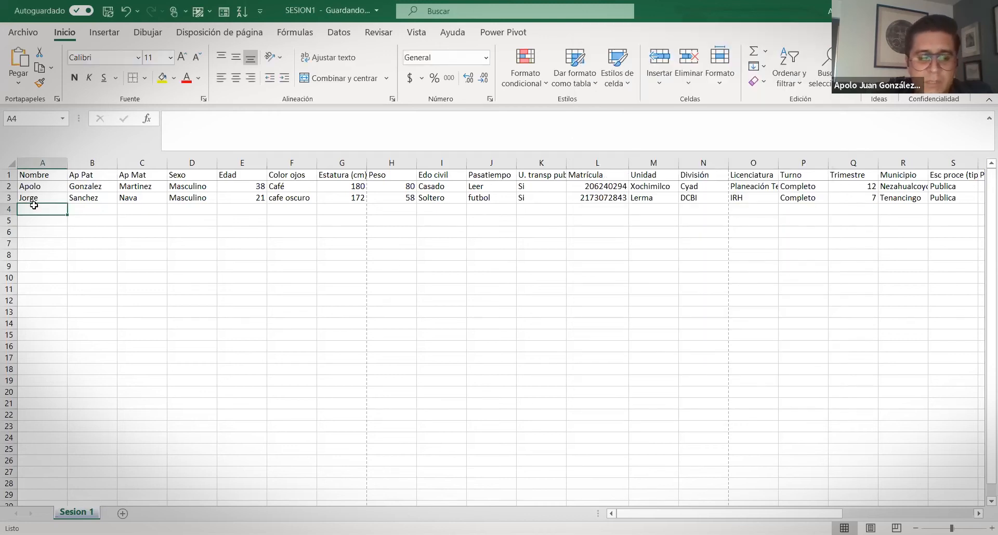
Type the third student's first name and paternal and maternal surnames into row 4
type("Apolo")
key("BackSpace")
key("BackSpace")
key("BackSpace")
key("BackSpace")
type("LBERTO")
key("BackSpace")
key("BackSpace")
key("BackSpace")
key("BackSpace")
key("BackSpace")
key("BackSpace")
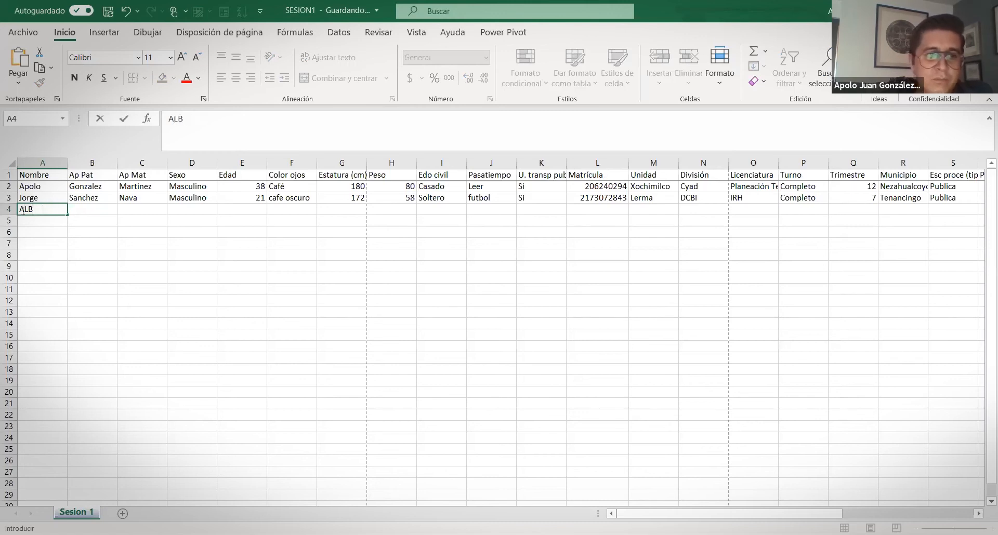
key("Tab")
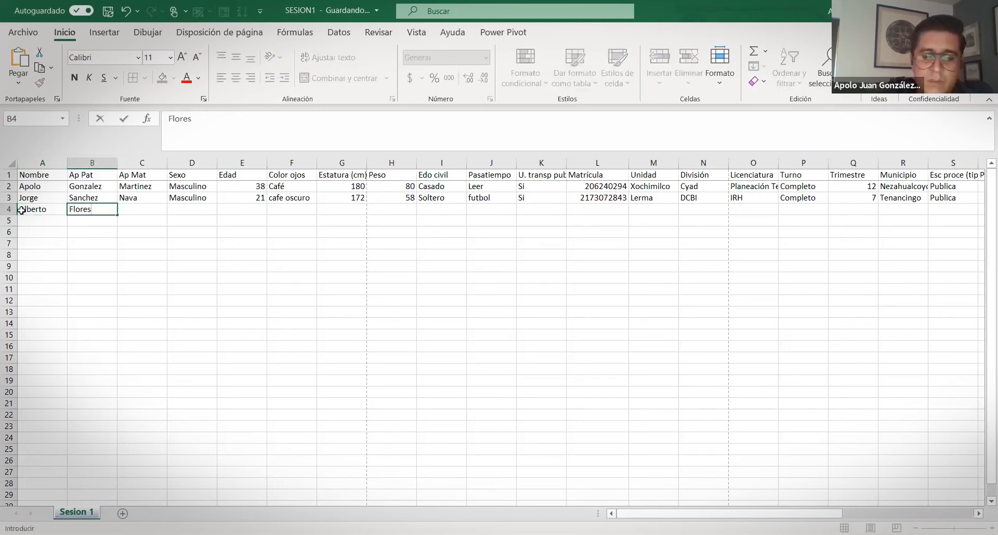
key("Tab")
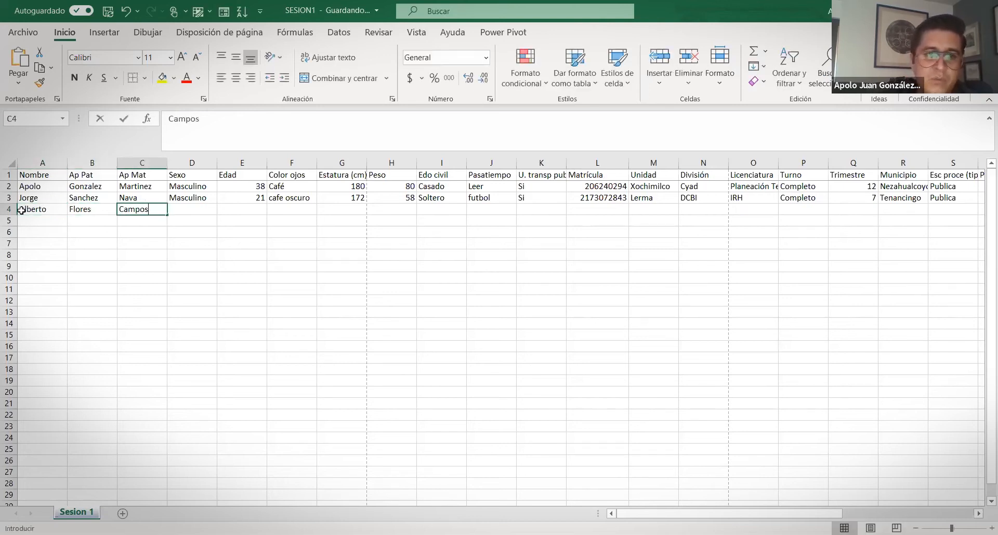
key("Tab")
Enter Masculino, age 27, eye colour Negro, height 160 and weight 45
type("Masculino")
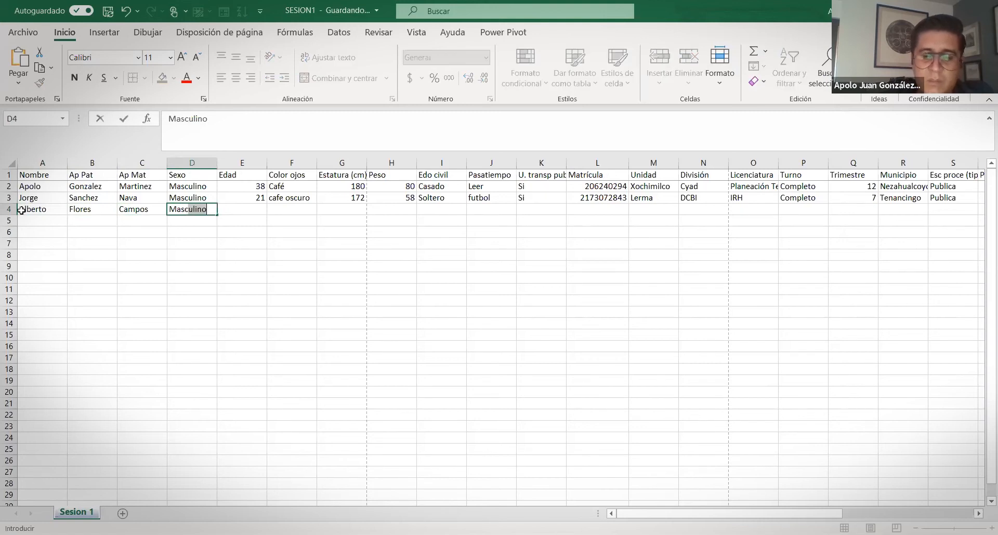
key("Tab")
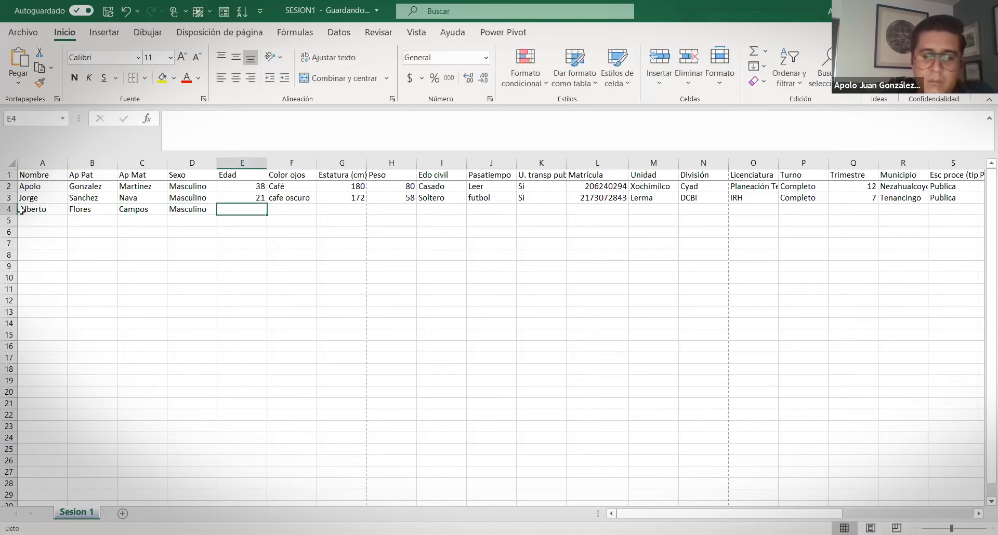
type("27")
key("Tab")
type("N")
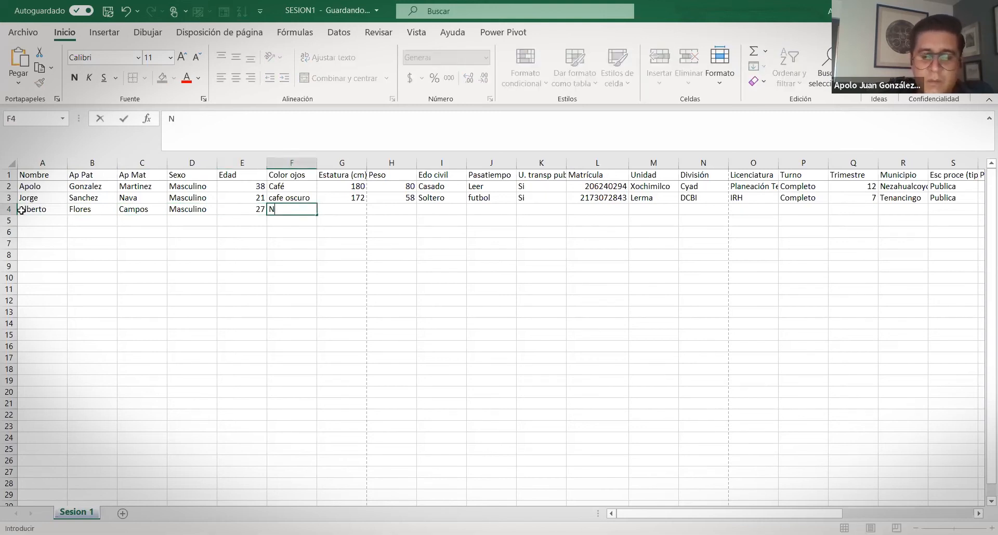
type("egro")
key("Tab")
type("1")
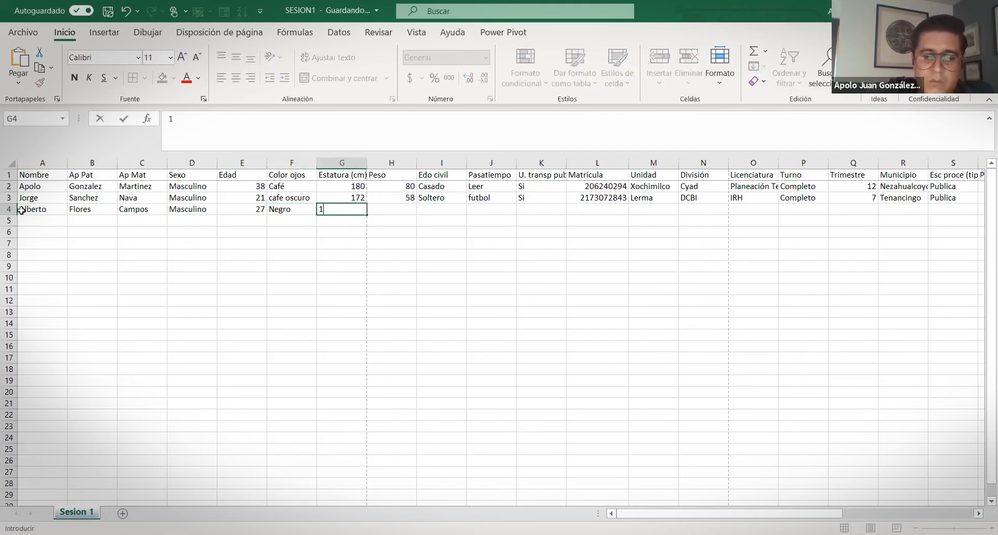
type("60")
key("Tab")
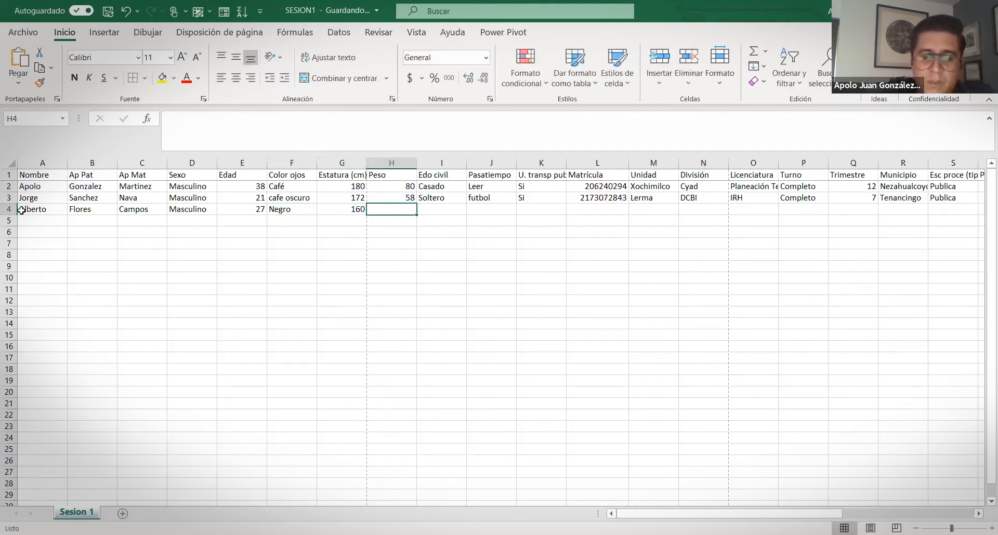
type("45")
key("Tab")
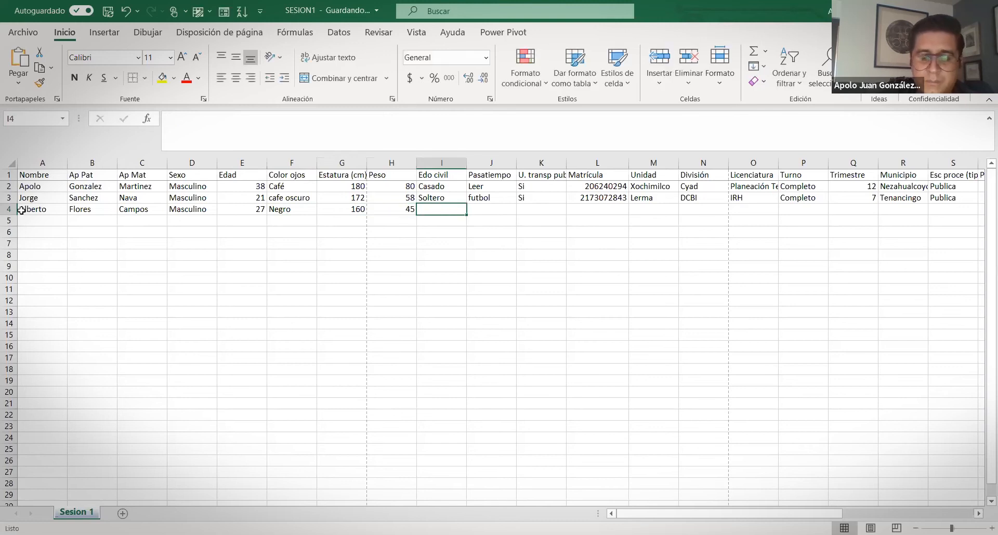
Finish row 4 with Soltero, Nadar, No for public transport and the enrolment number
type("Soltero")
key("Tab")
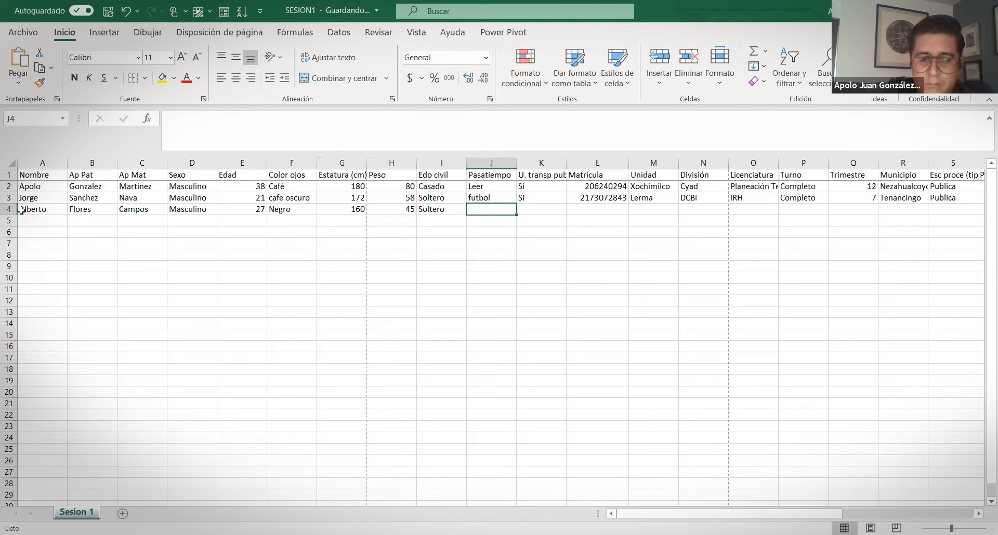
type("Nadar")
key("Tab")
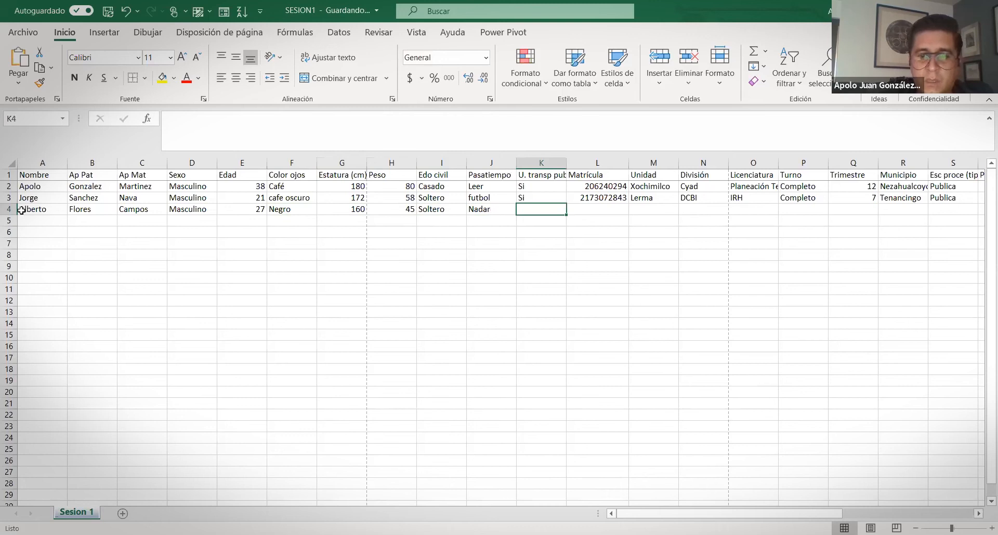
type("Si")
key("BackSpace")
type("No")
key("BackSpace")
key("BackSpace")
key("BackSpace")
type("No")
key("Tab")
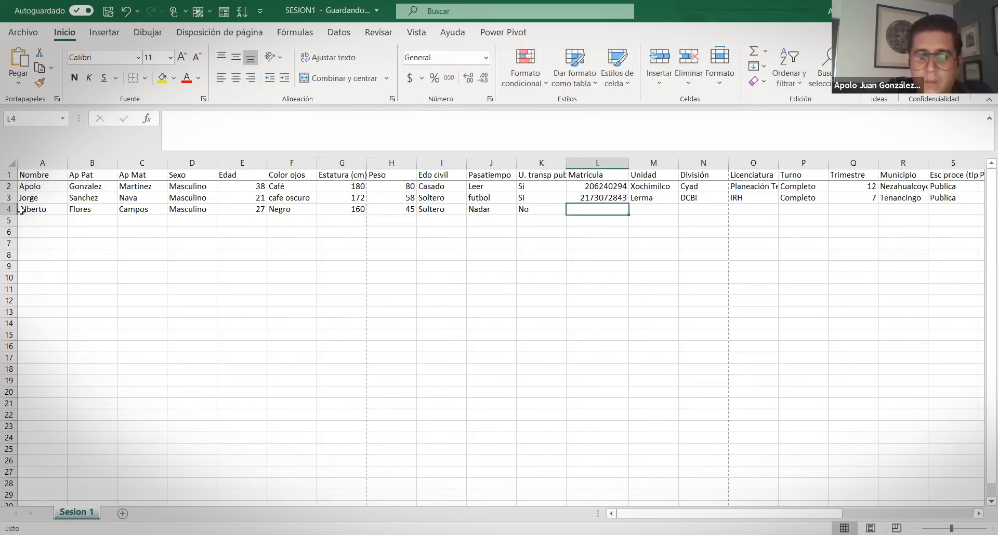
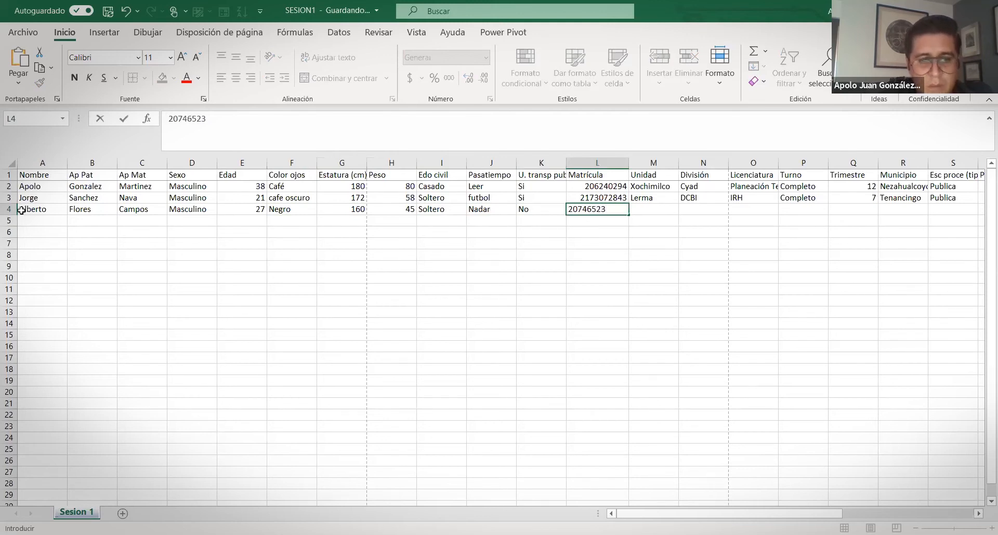
key("Tab")
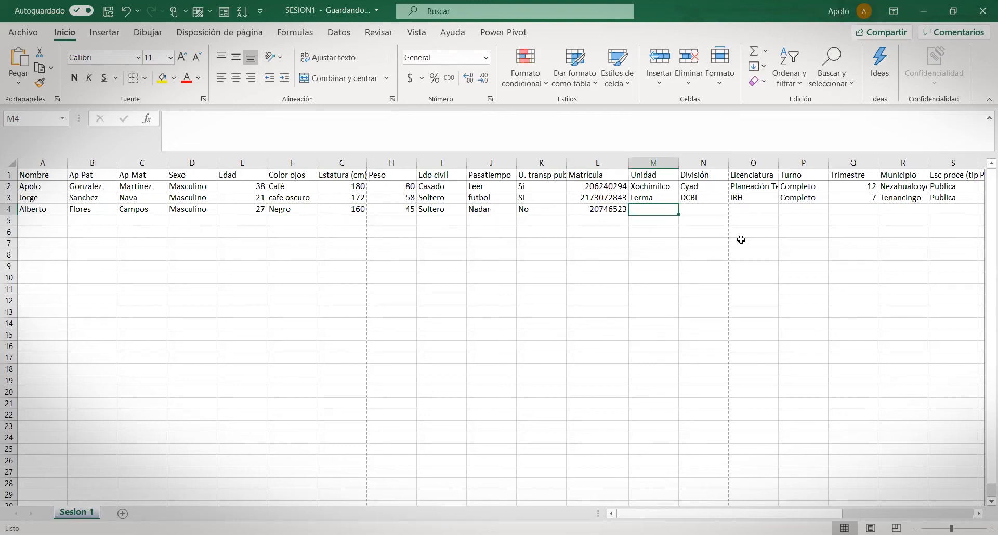
Append the missing final digit 4 to the registration number in L4, then refit the Matrícula column
left_click(595, 208)
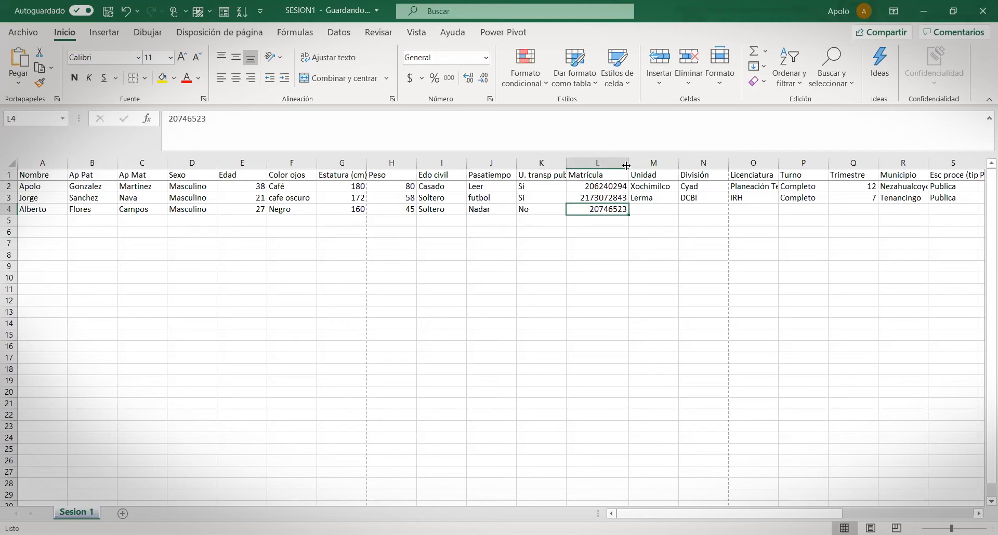
left_click_drag(627, 165, 591, 167)
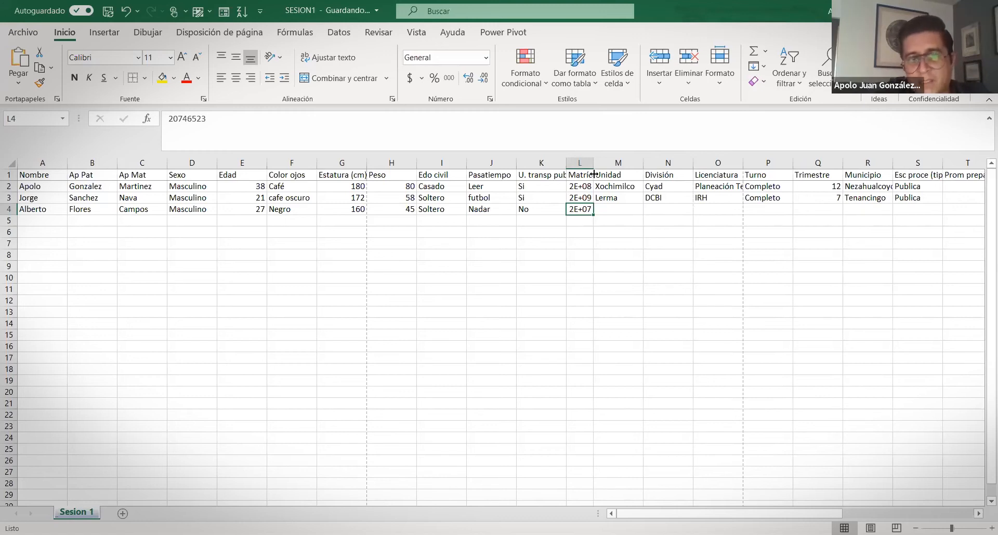
left_click(573, 186)
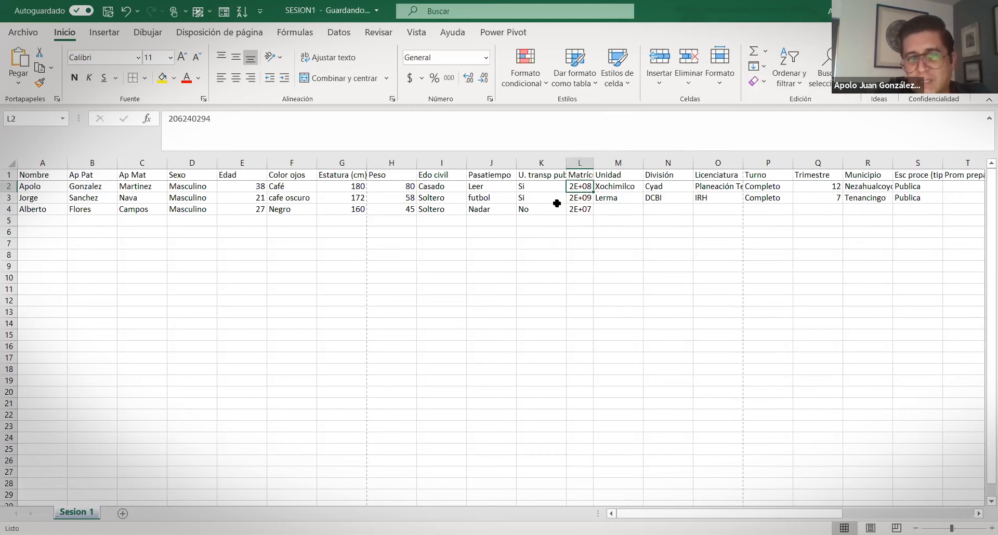
left_click(587, 198)
left_click(584, 209)
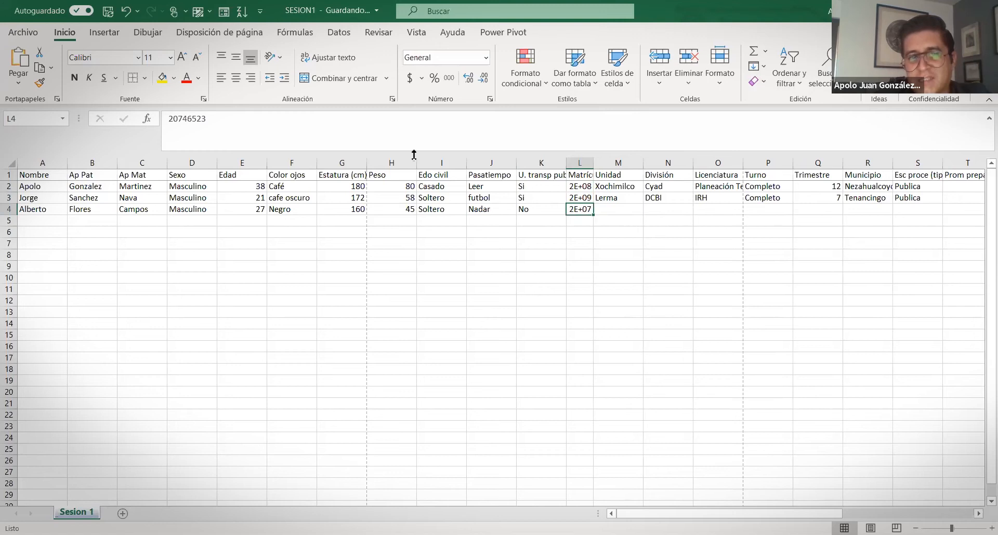
left_click(331, 127)
type("4")
key("Return")
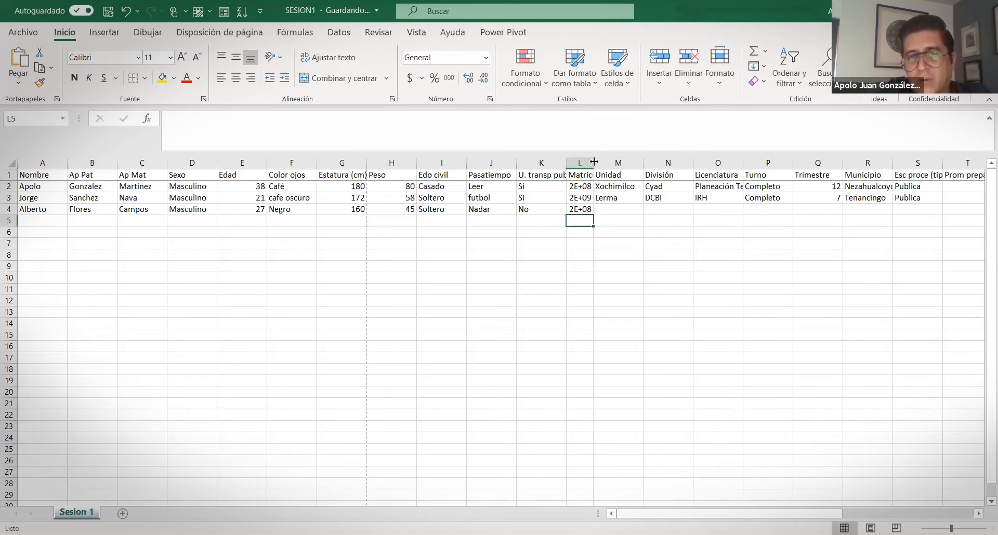
double_click(594, 162)
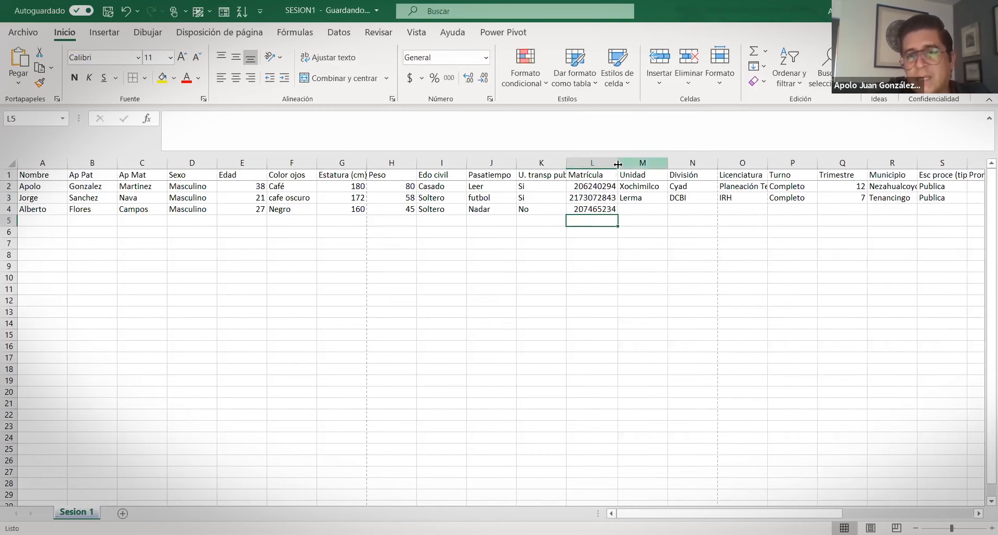
left_click_drag(615, 163, 618, 203)
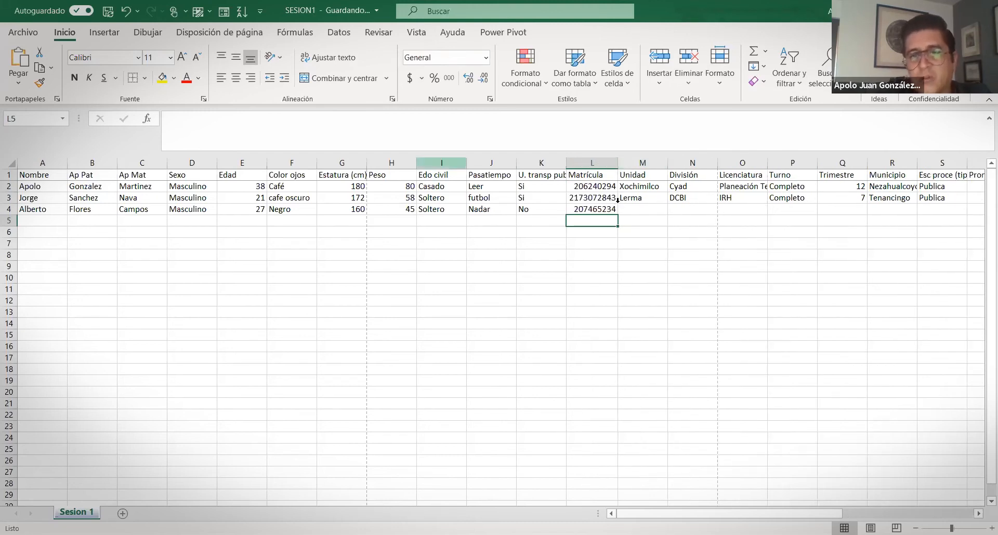
Enter a long test number in L5, widen the column to view it, then undo and clear it
left_click(594, 209)
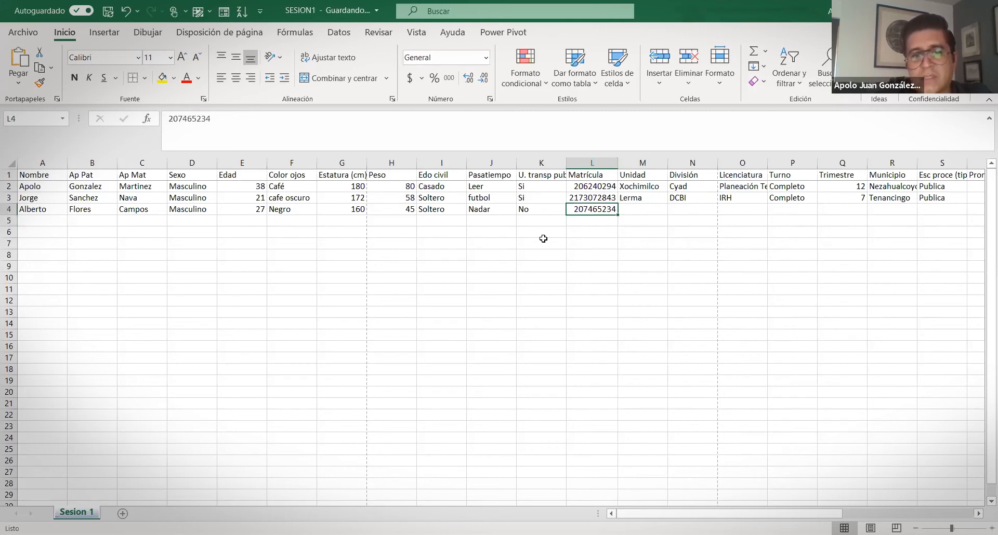
left_click(586, 221)
type("3")
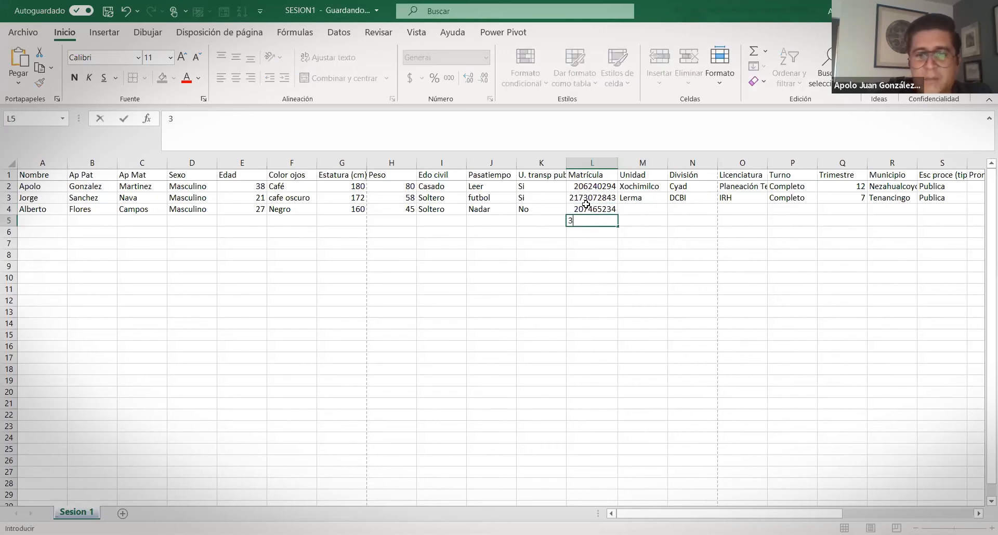
type("83838383838383838383838383838383")
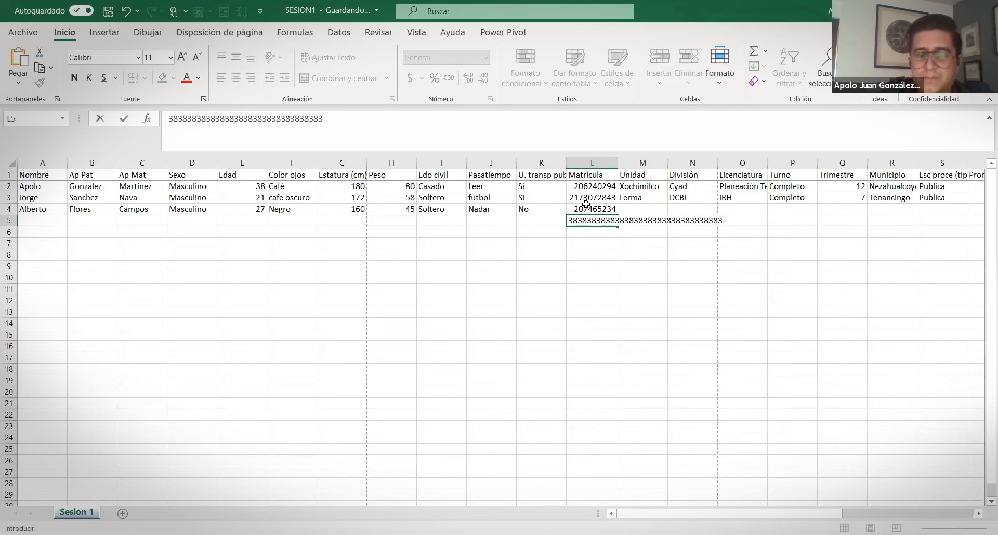
key("Return")
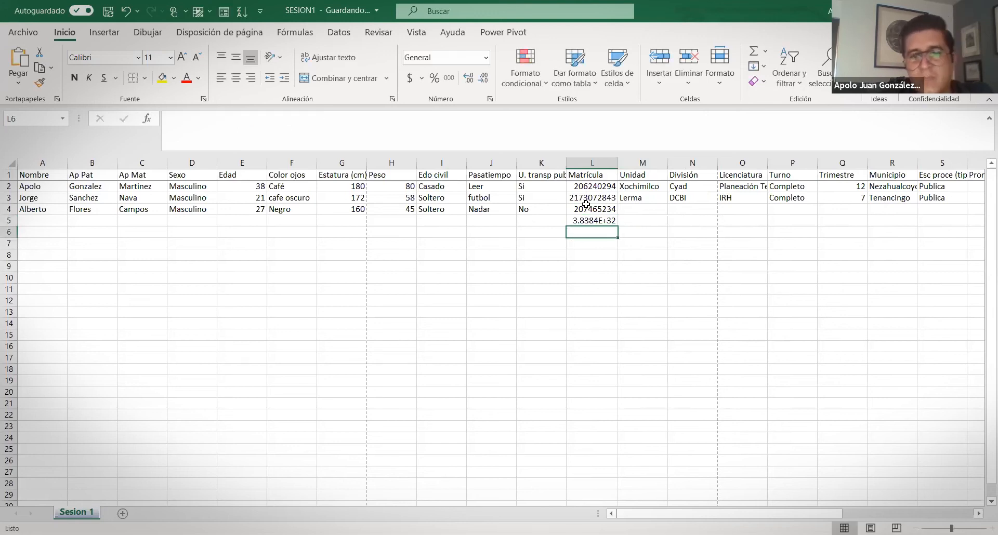
left_click(593, 221)
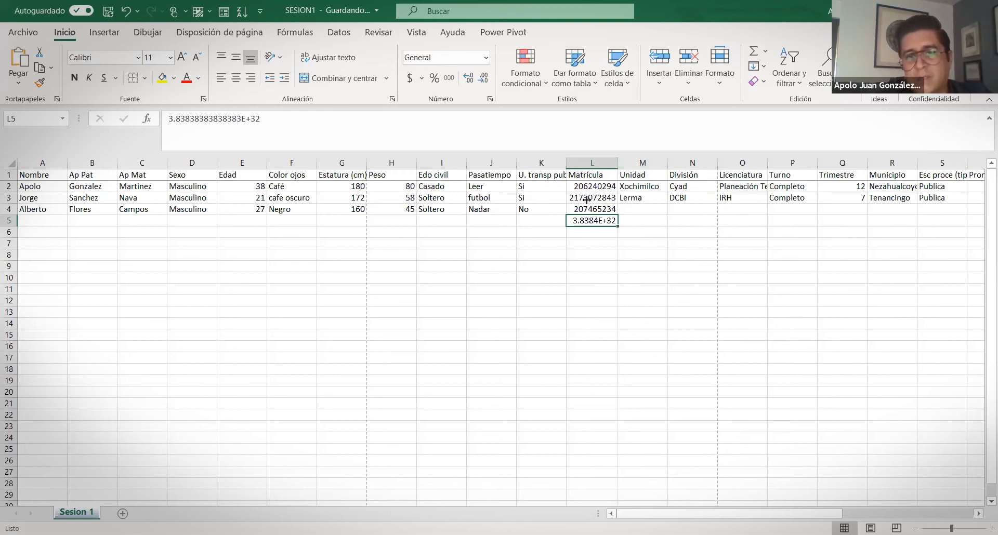
left_click_drag(618, 163, 794, 168)
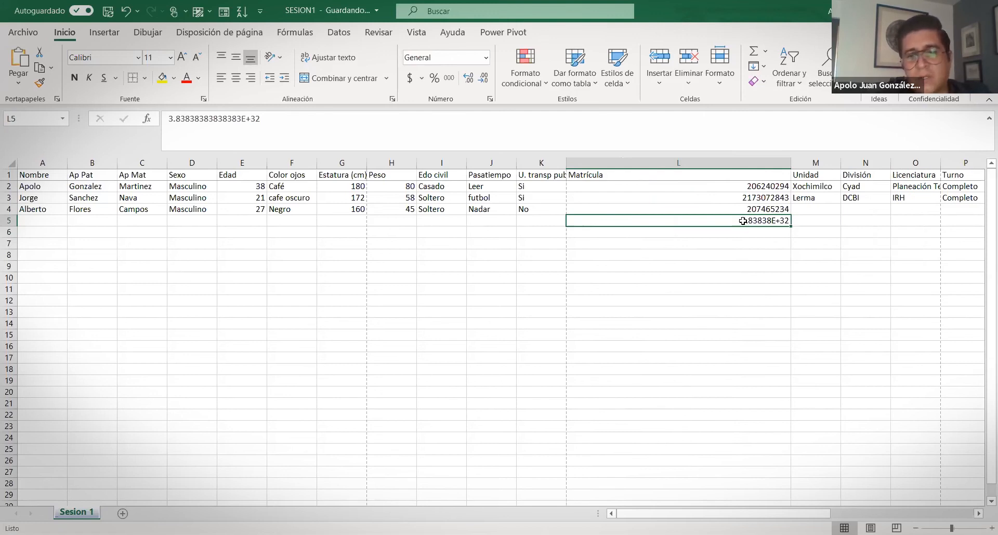
key("ctrl+z")
key("Delete")
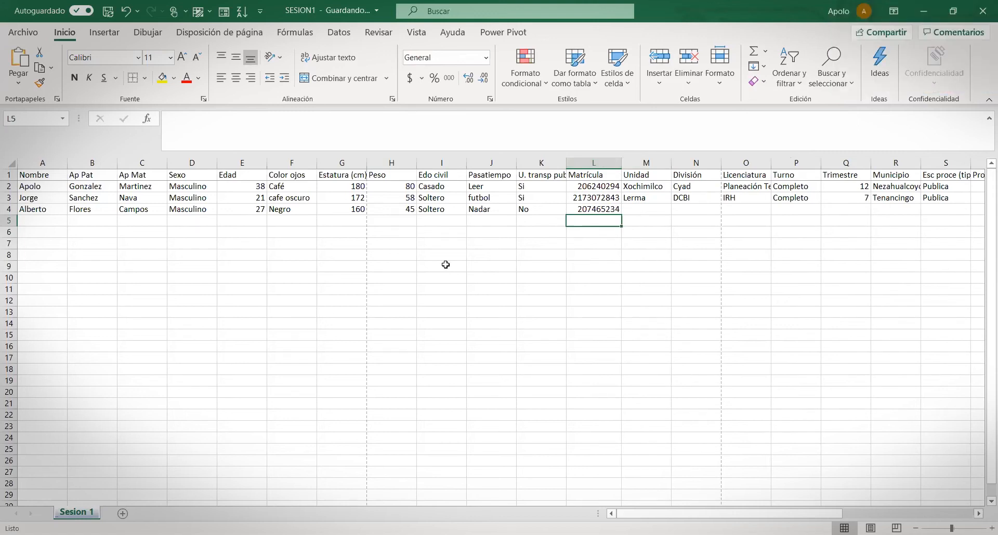
left_click(634, 209)
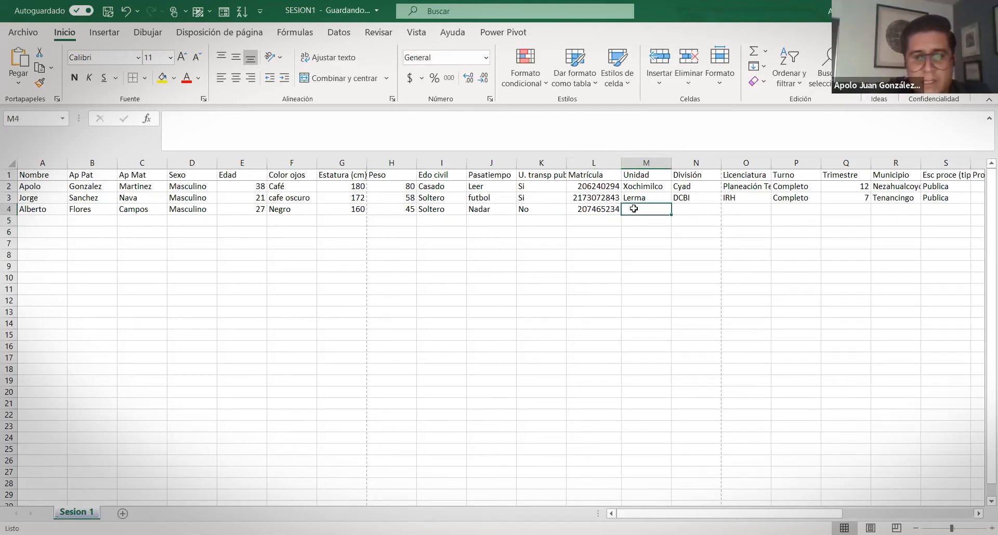
Fill row 4's Unidad Cuajimalpa, División DCNI, Licenciatura IRM, Turno Matutino and Trimestre 3
type("Cuaj")
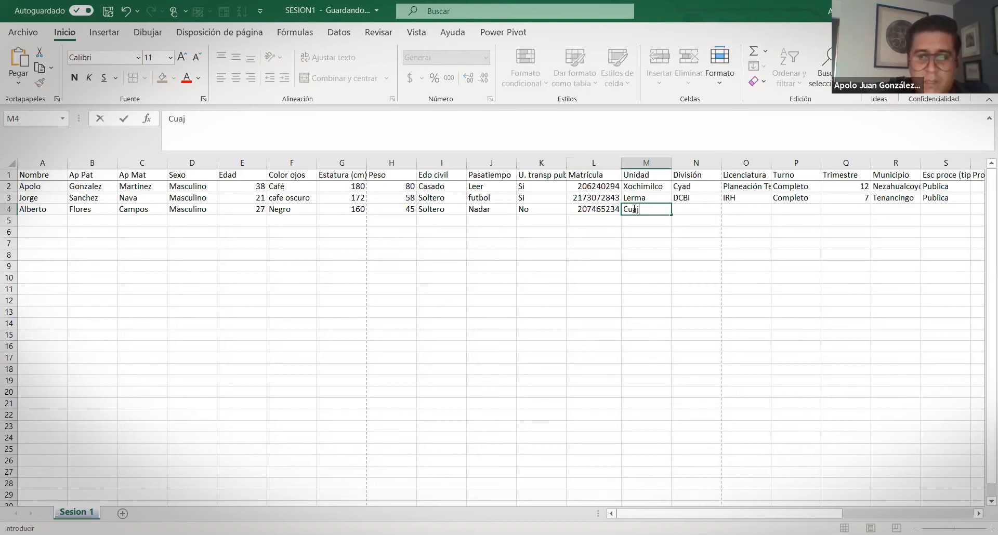
type("imalpa")
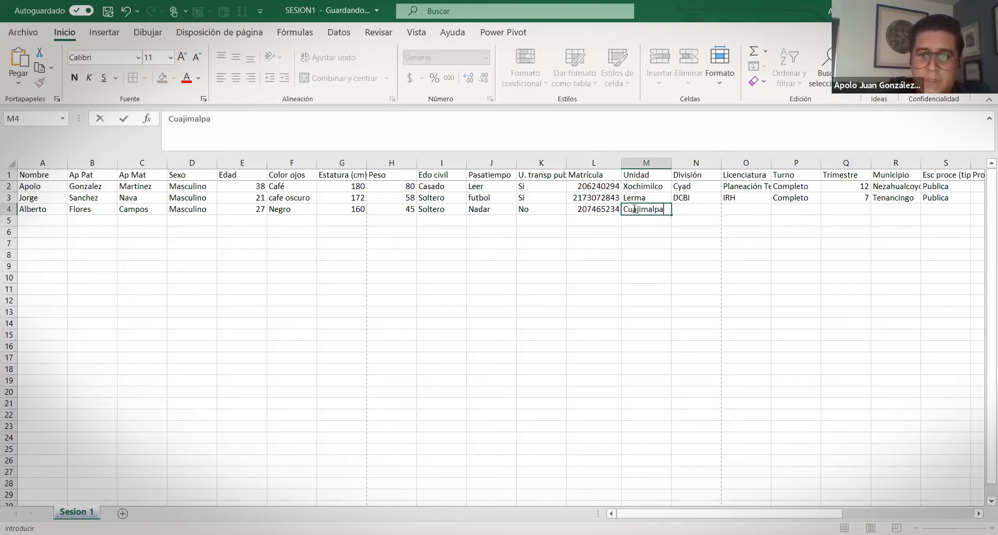
key("Tab")
type("DCNI")
key("Tab")
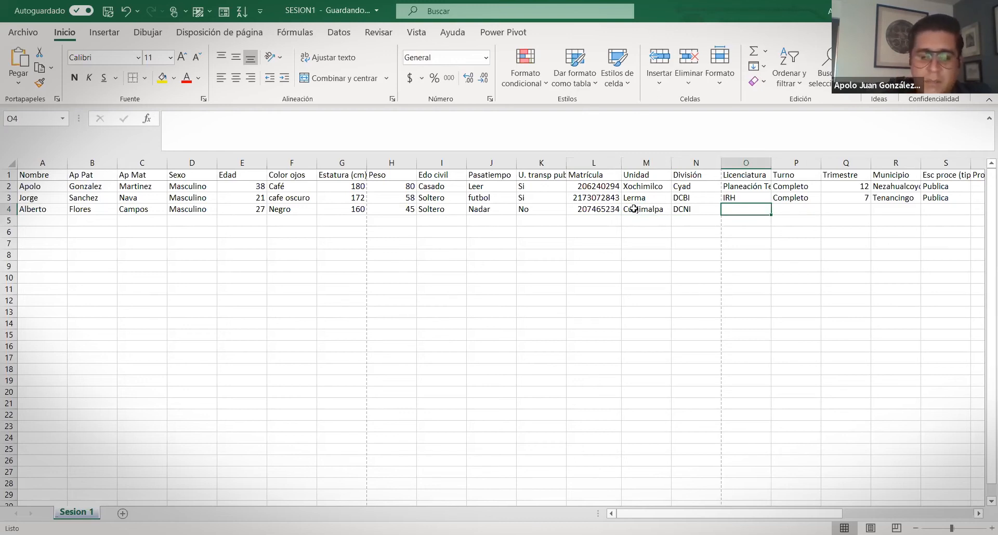
type("IRH")
type("M")
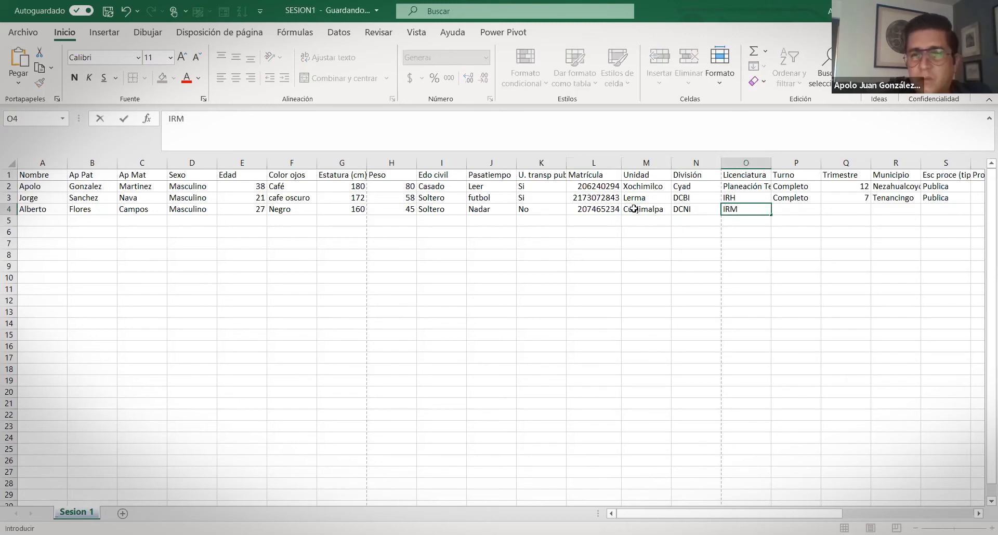
key("Tab")
type("Comple")
key("BackSpace")
key("BackSpace")
key("BackSpace")
key("BackSpace")
key("BackSpace")
key("BackSpace")
key("BackSpace")
type("Matutino")
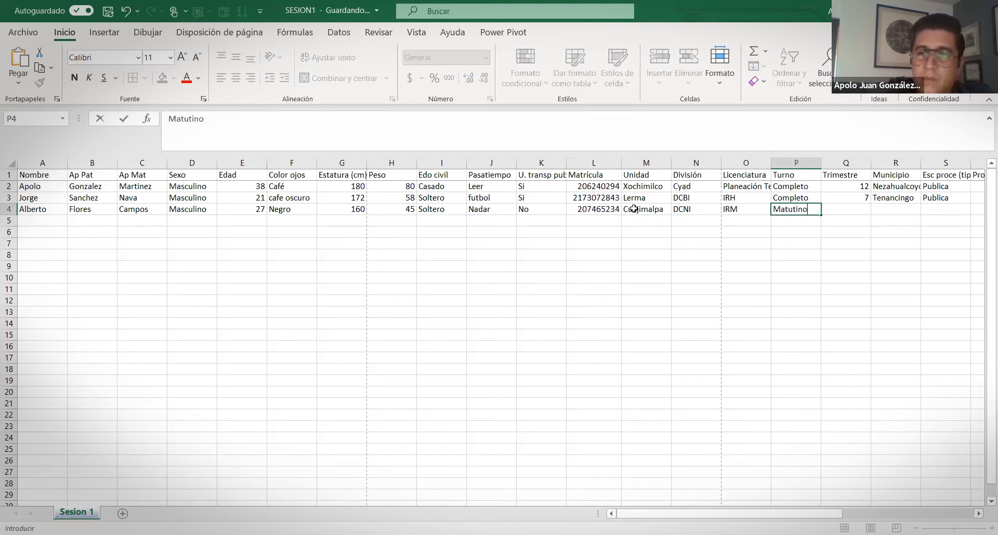
key("Tab")
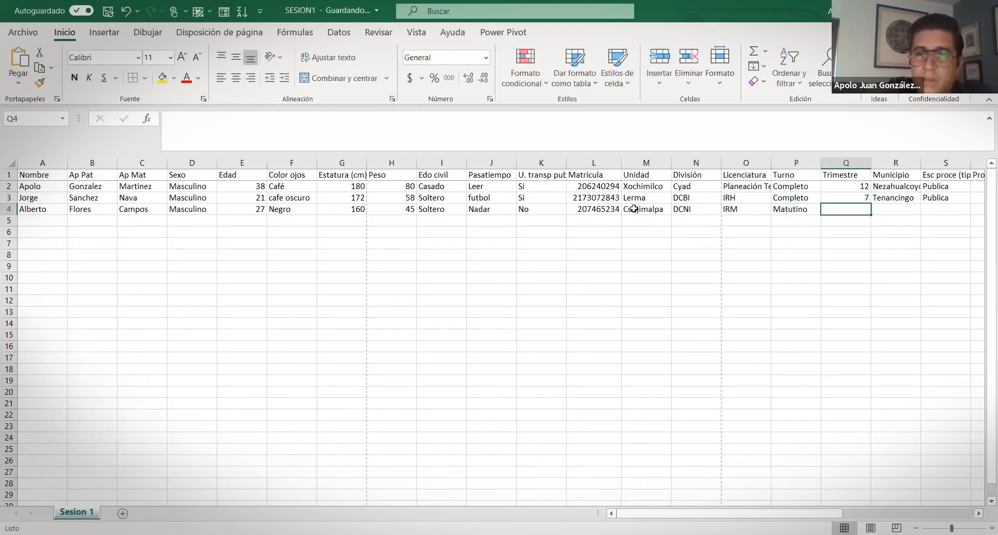
type("3")
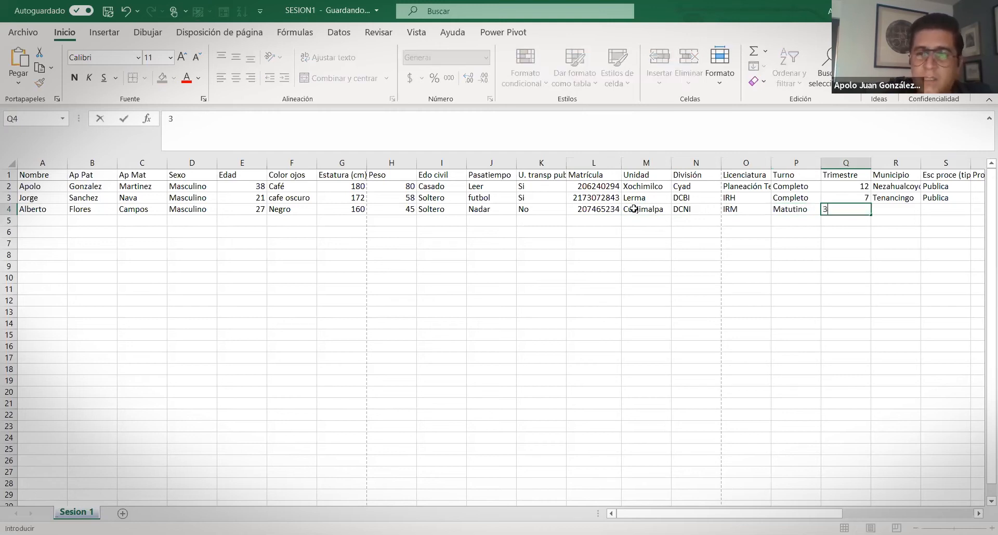
key("Tab")
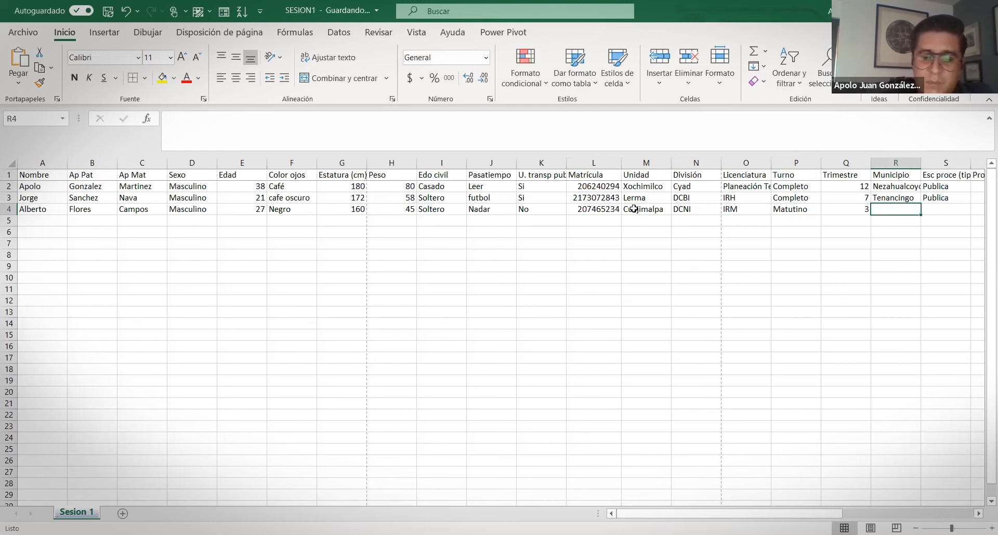
Complete row 4 with Municipio Cuajimalpa, Privada school, Prom prepa 10 and Trabaja No
type("Cuajimlap")
type("a")
key("BackSpace")
key("BackSpace")
key("BackSpace")
key("BackSpace")
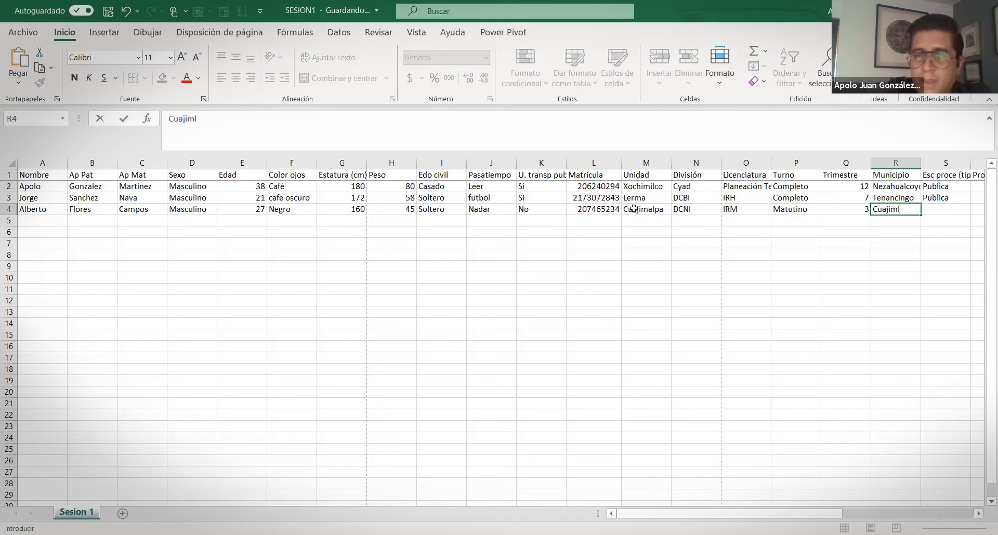
type("alpa")
key("Tab")
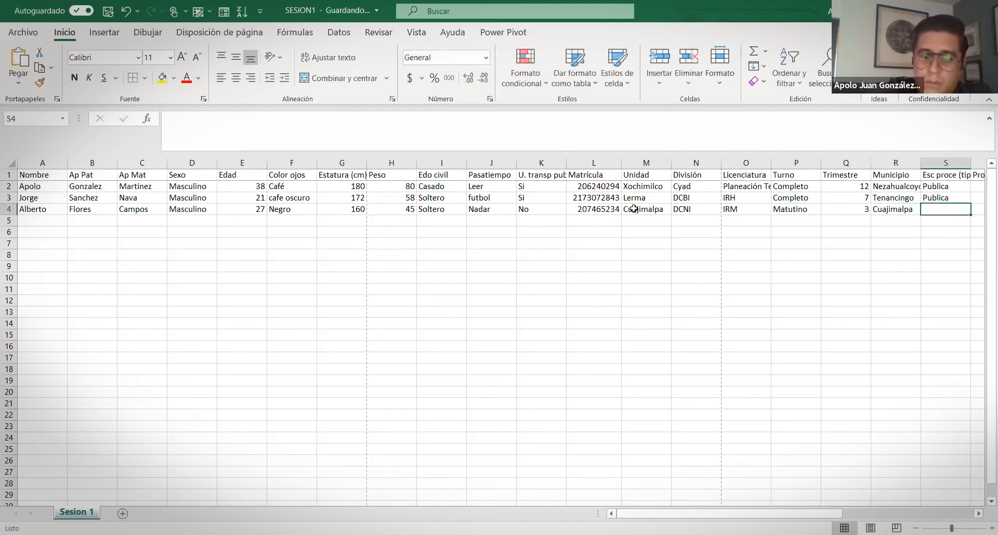
type("Privada")
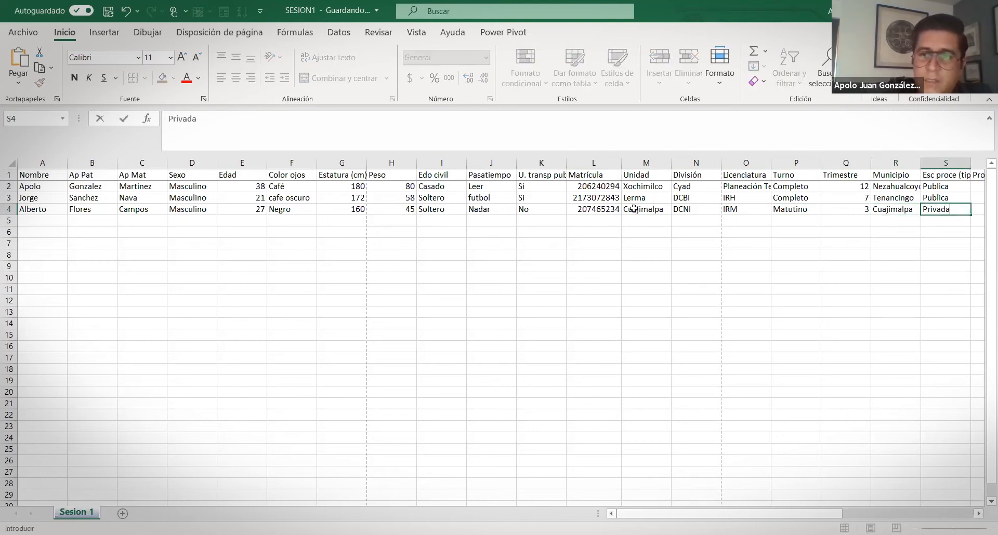
key("Tab")
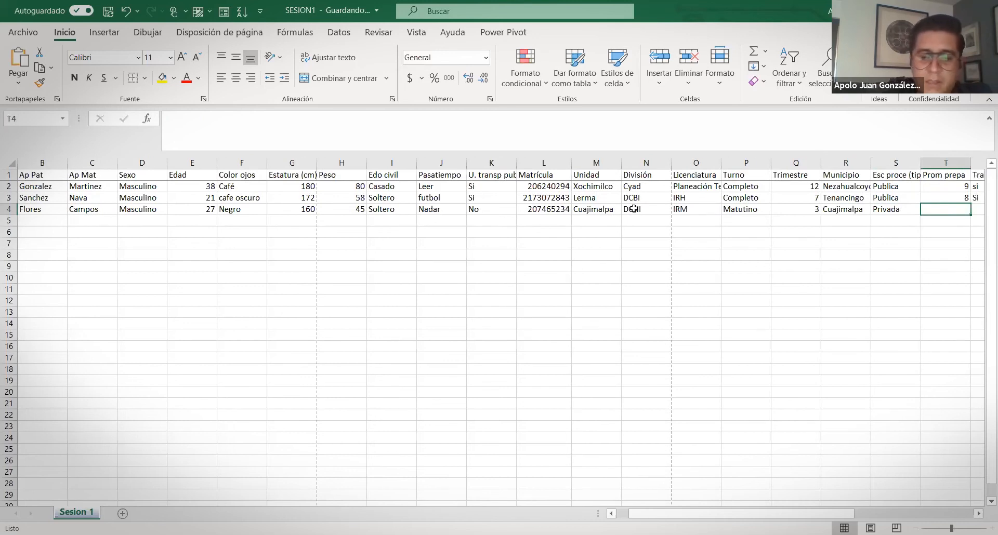
type("10")
key("Tab")
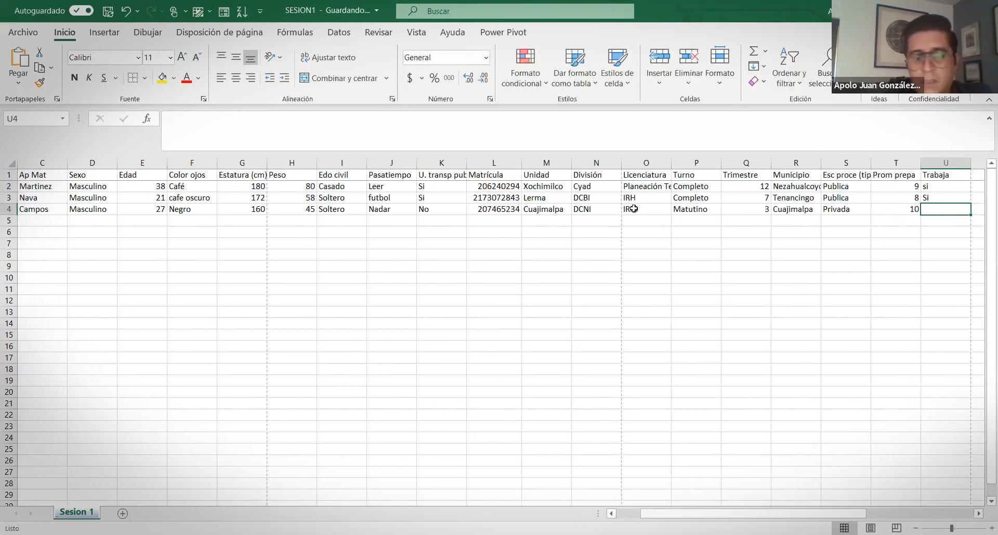
type("No")
key("Return")
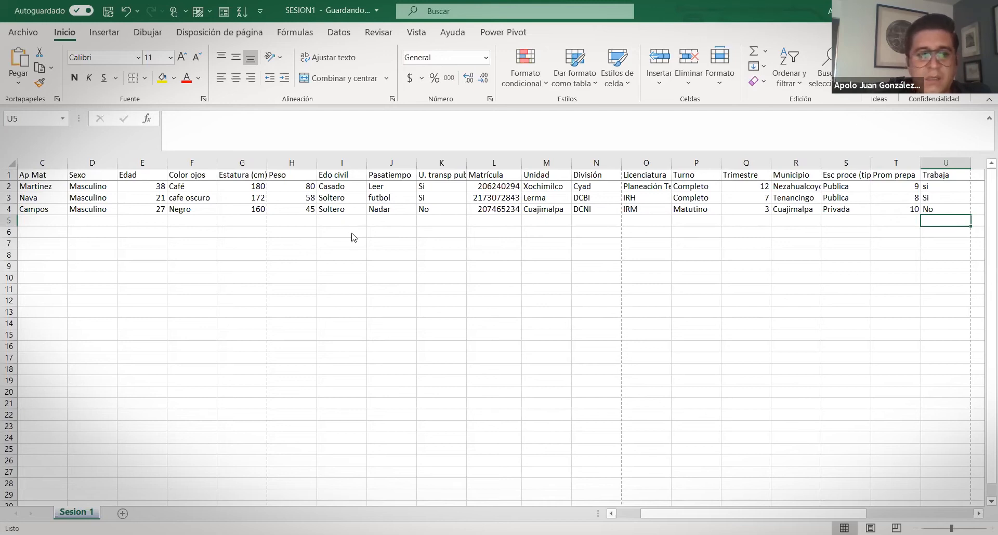
left_click(61, 210)
key("Home")
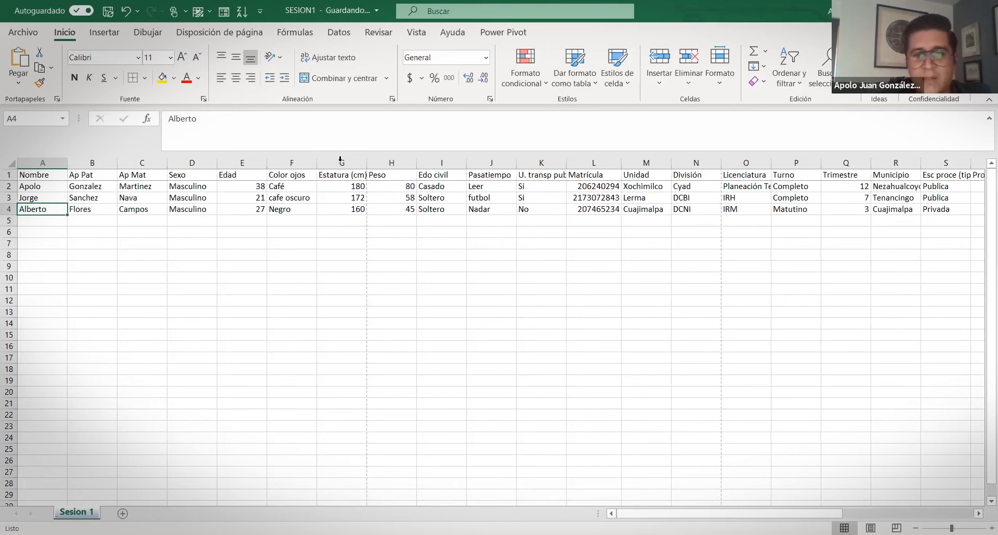
Open the data form, step to the last record, start a blank new record, and move the form higher
left_click(223, 11)
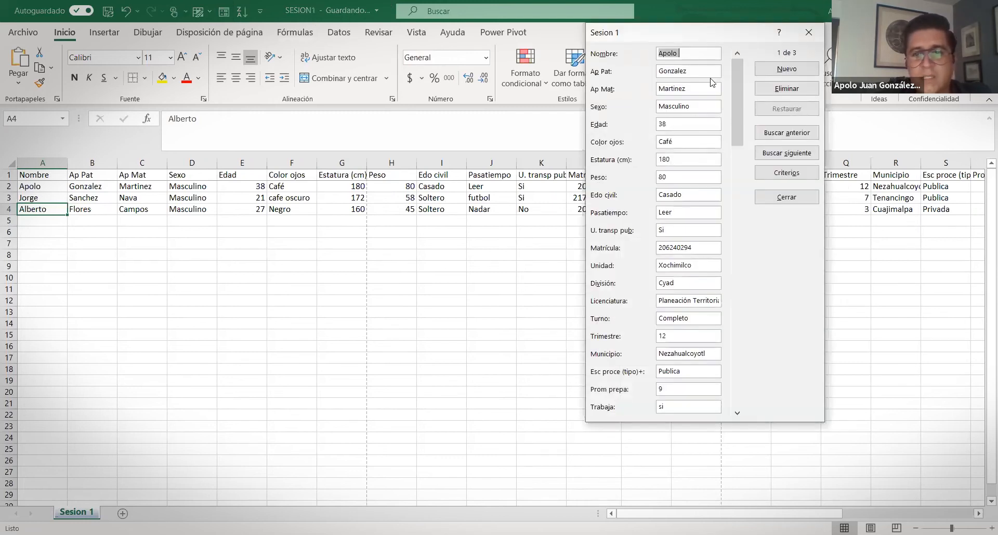
left_click(794, 156)
left_click(794, 155)
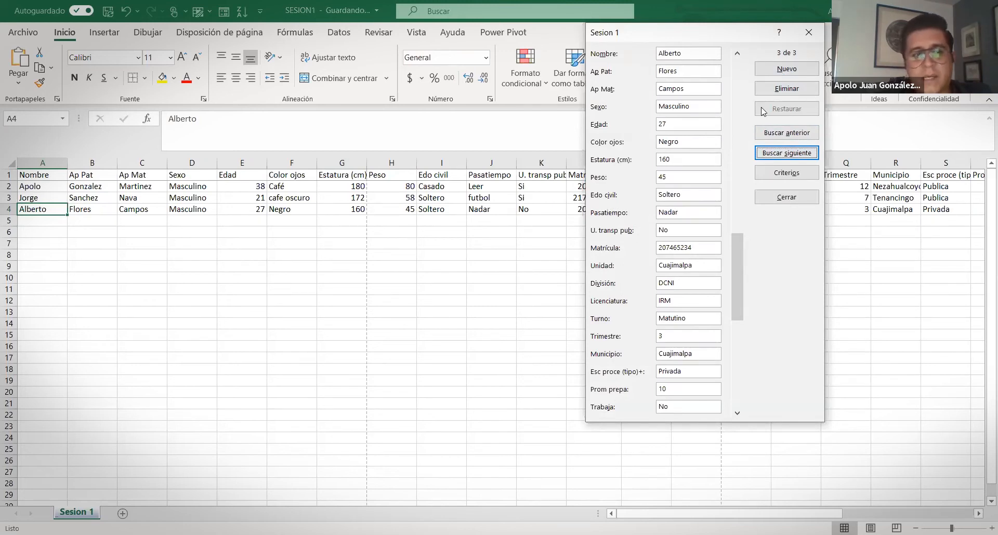
left_click(786, 69)
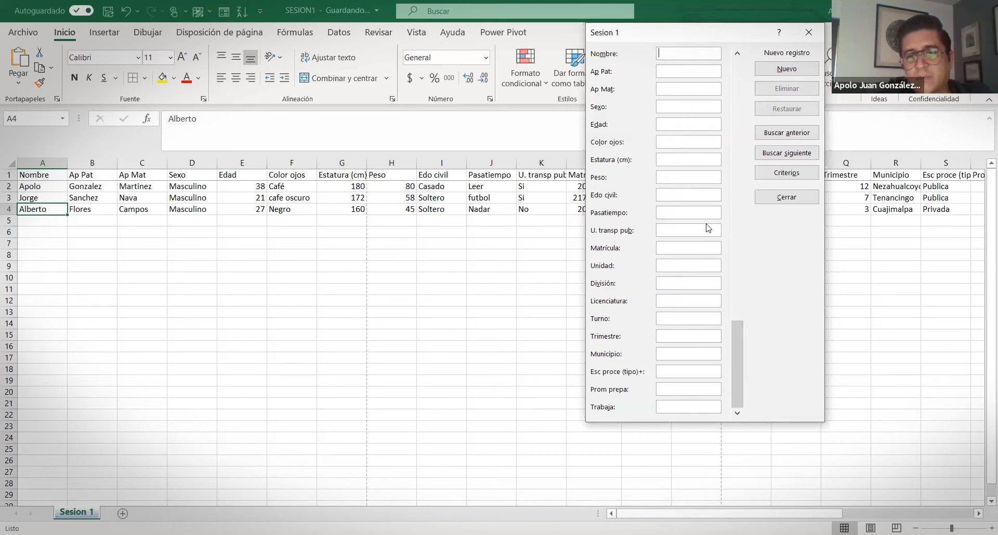
mouse_move(738, 364)
left_mouse_down()
mouse_move(739, 151)
mouse_move(747, 207)
mouse_move(738, 374)
left_mouse_up()
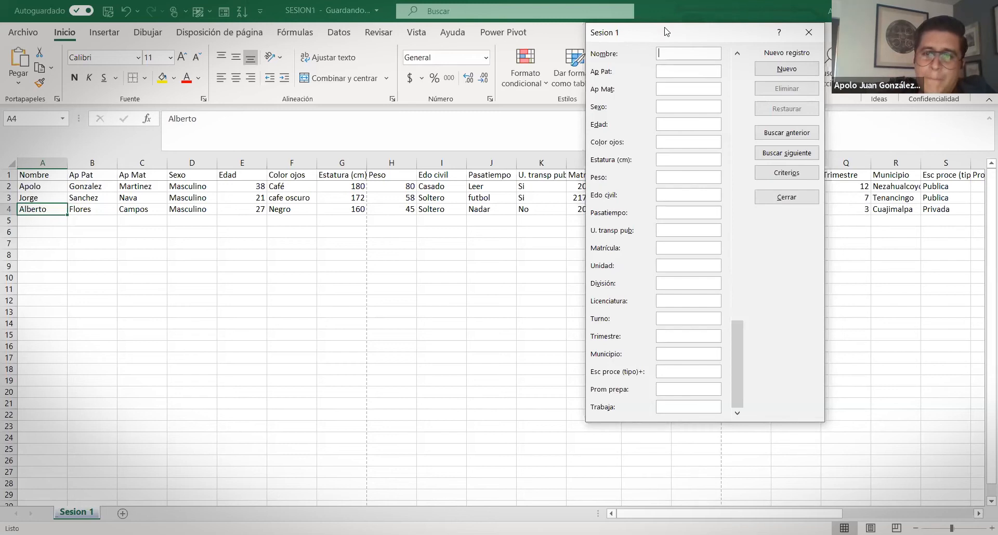
mouse_move(703, 35)
left_mouse_down()
mouse_move(707, 12)
mouse_move(704, 47)
left_mouse_up()
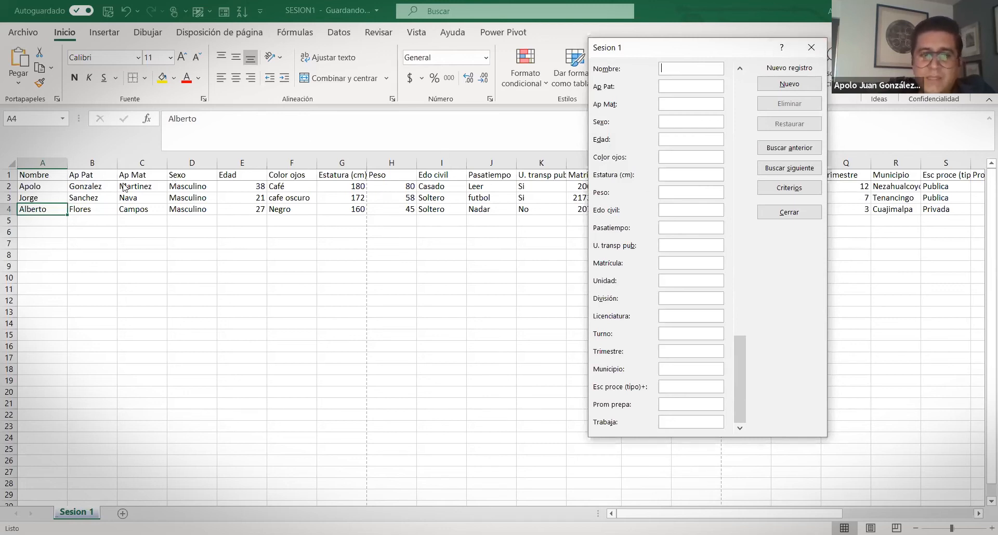
Close the data form and move along the header row back to the Nombre header
left_click(811, 47)
left_click(44, 175)
key("Right")
key("Right")
key("Right")
key("Right")
key("Right")
key("Right")
key("Right")
key("Right")
key("Right")
key("Right")
key("Right")
key("Right")
key("Right")
key("Right")
key("Right")
key("Right")
key("Right")
key("Right")
key("Right")
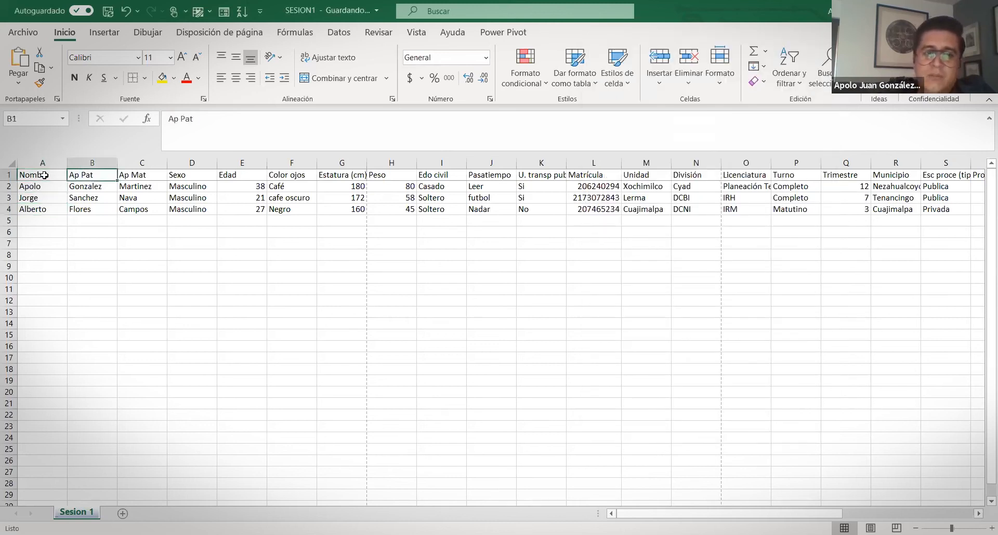
key("Right")
key("Right")
key("Right")
key("Right")
key("Right")
key("Right")
key("Right")
key("Right")
key("Right")
key("Right")
key("Right")
key("Right")
key("Right")
key("Right")
key("Right")
key("Right")
key("Right")
key("Right")
key("Right")
key("Right")
key("Left")
key("Left")
key("Left")
key("Left")
key("Left")
key("Left")
key("Left")
key("Left")
key("Left")
key("Left")
key("Left")
key("Left")
key("Left")
key("Left")
key("Left")
key("Left")
key("Left")
key("Left")
key("Left")
key("Left")
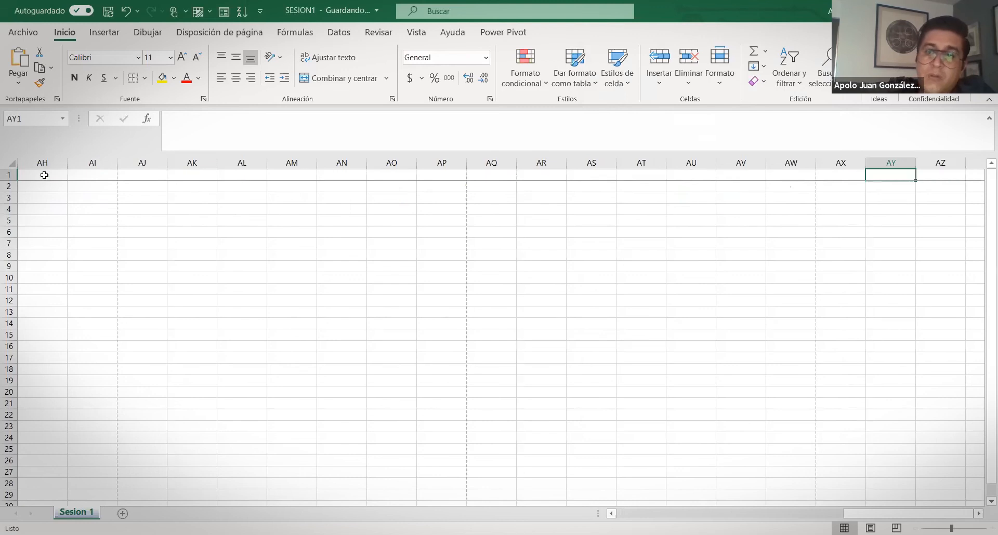
key("Left")
key("Left")
key("Left")
key("Left")
key("Left")
key("Left")
key("Left")
key("Left")
key("Left")
key("Left")
key("Left")
key("Left")
key("Left")
key("Left")
key("Left")
key("Left")
key("Left")
key("Left")
key("Left")
key("Left")
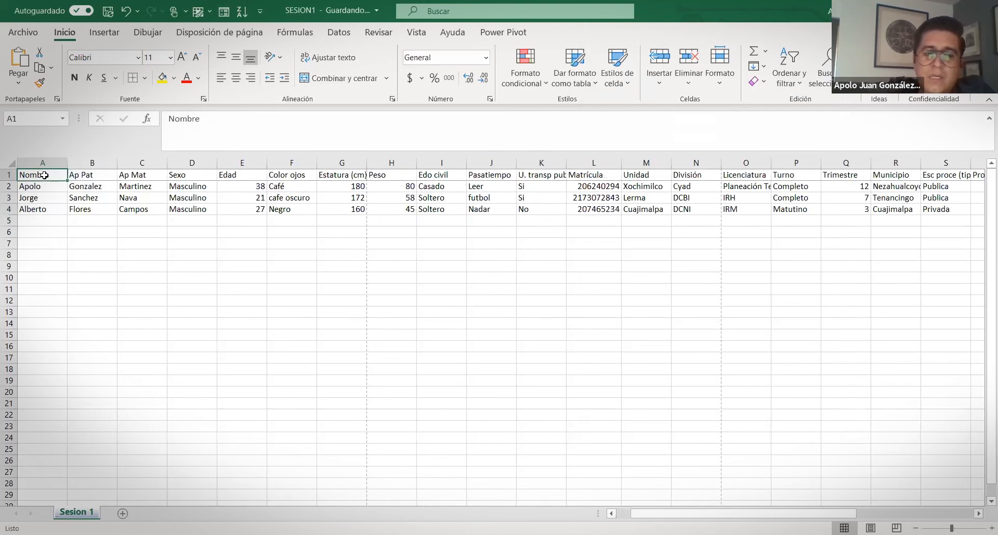
key("Right")
key("Right")
key("Left")
key("Left")
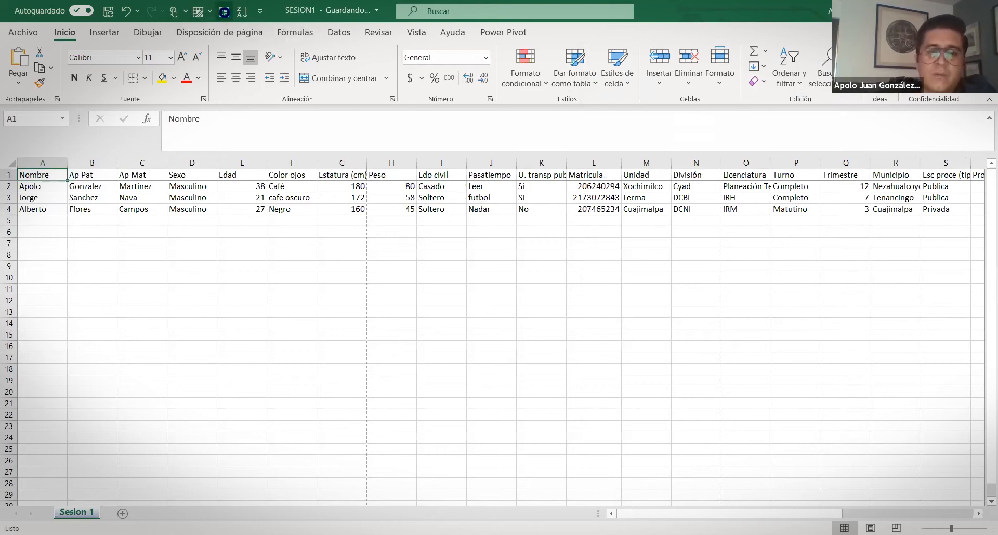
Reopen the data form on record 1, reposition it around the screen, then close it
left_click(224, 11)
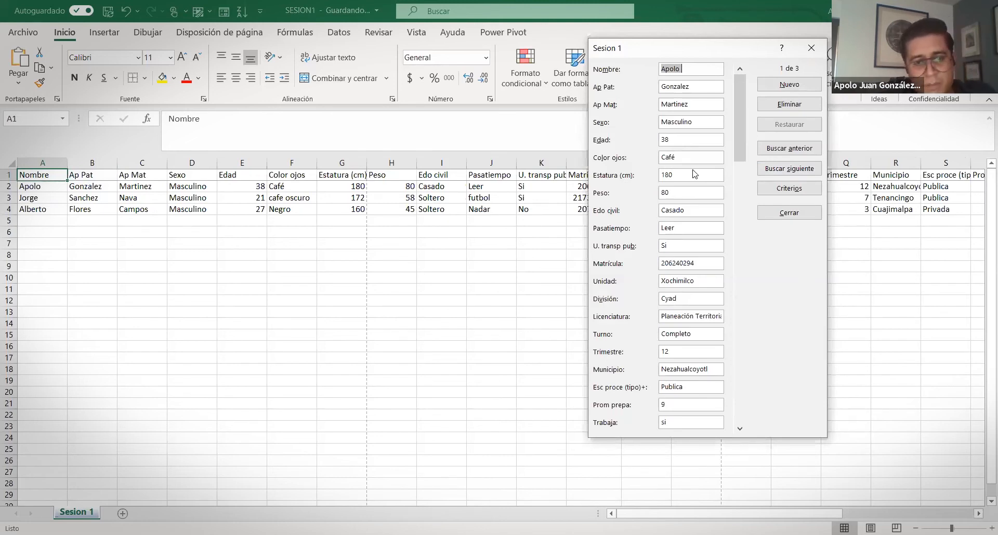
key("alt+Tab")
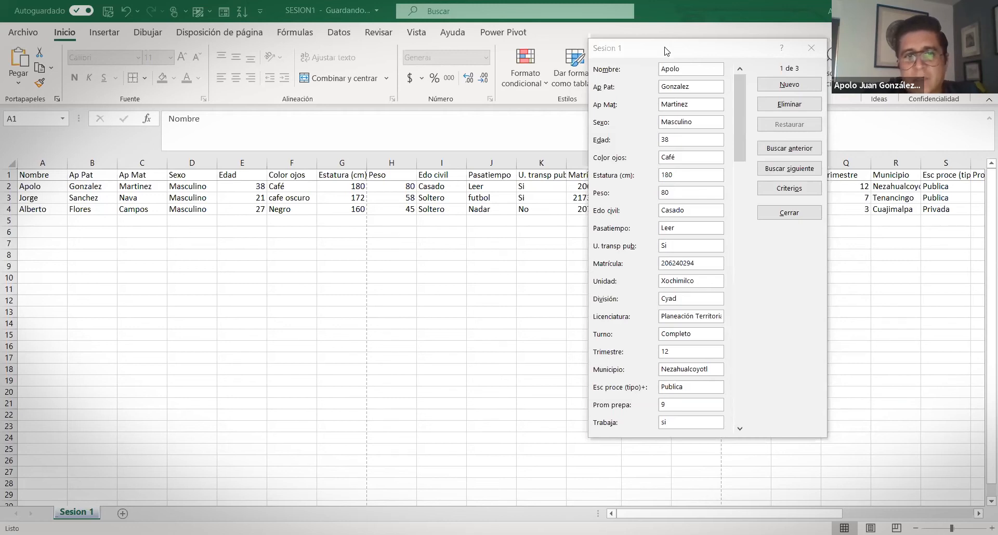
left_click_drag(667, 50, 569, 53)
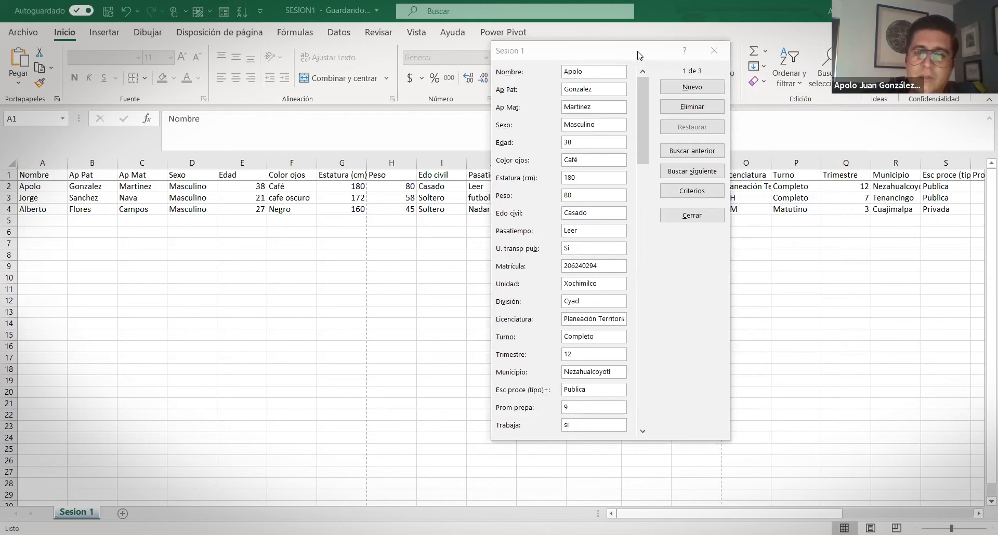
left_click_drag(639, 55, 746, 236)
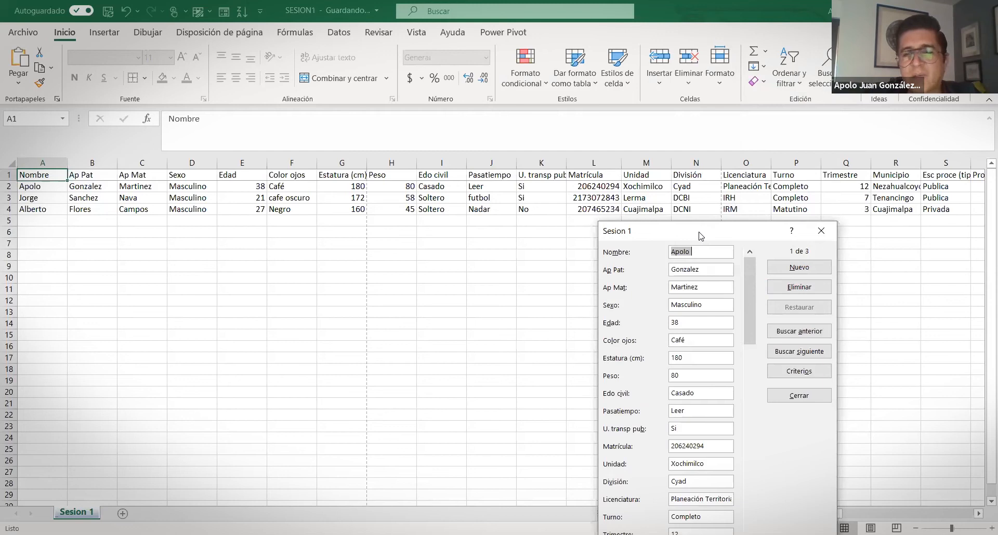
left_click_drag(701, 237, 708, 101)
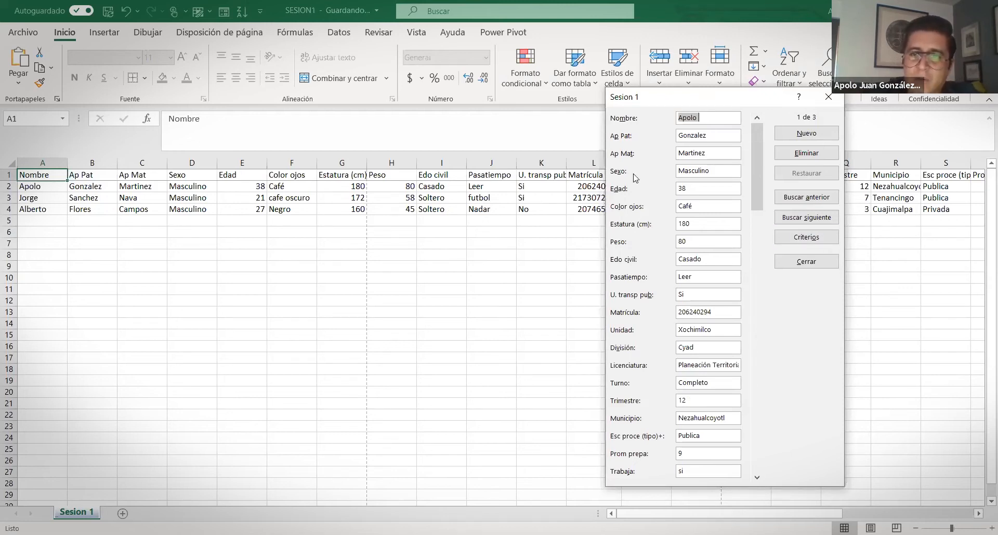
left_click(840, 96)
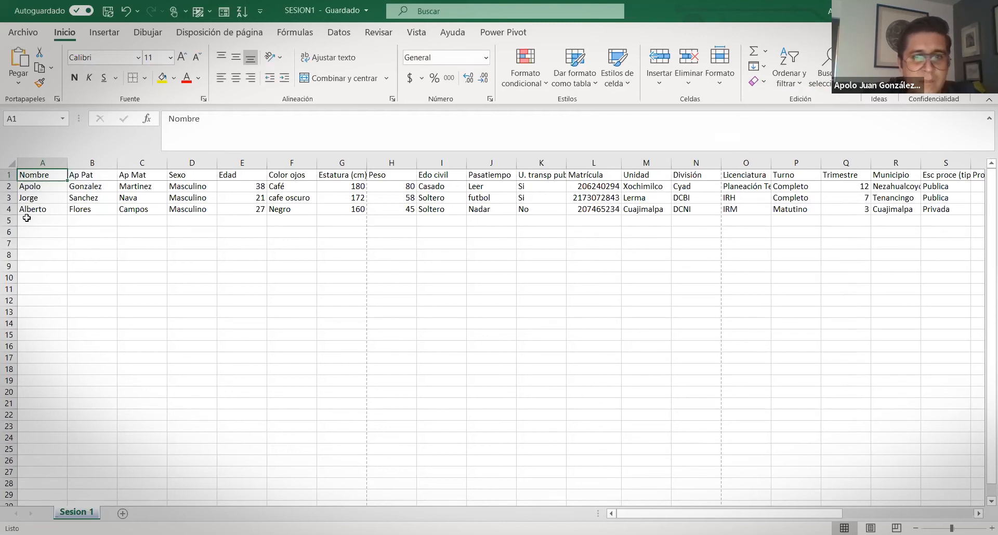
Enter the fourth student's name and personal fields in row 5, through pastime Leer, Si and the enrolment number
left_click(27, 218)
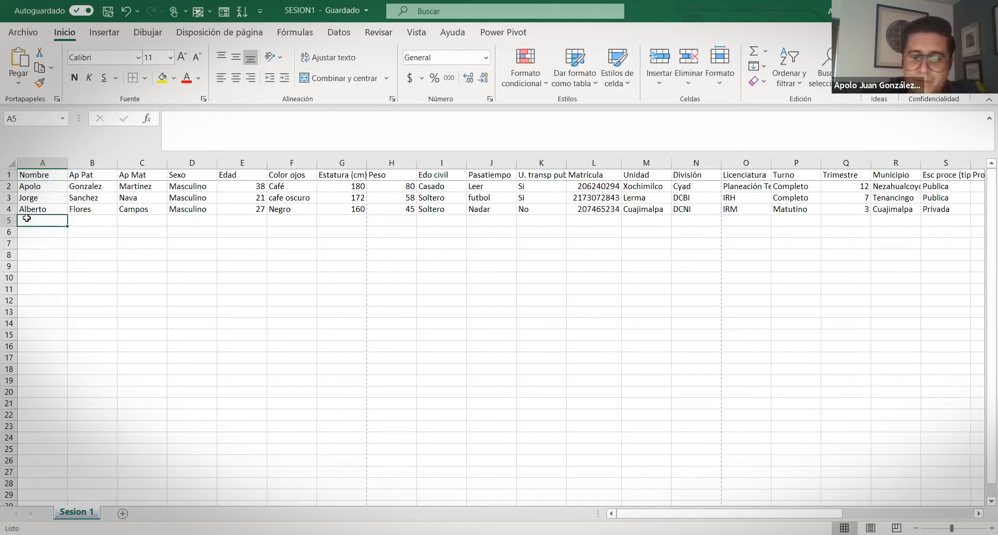
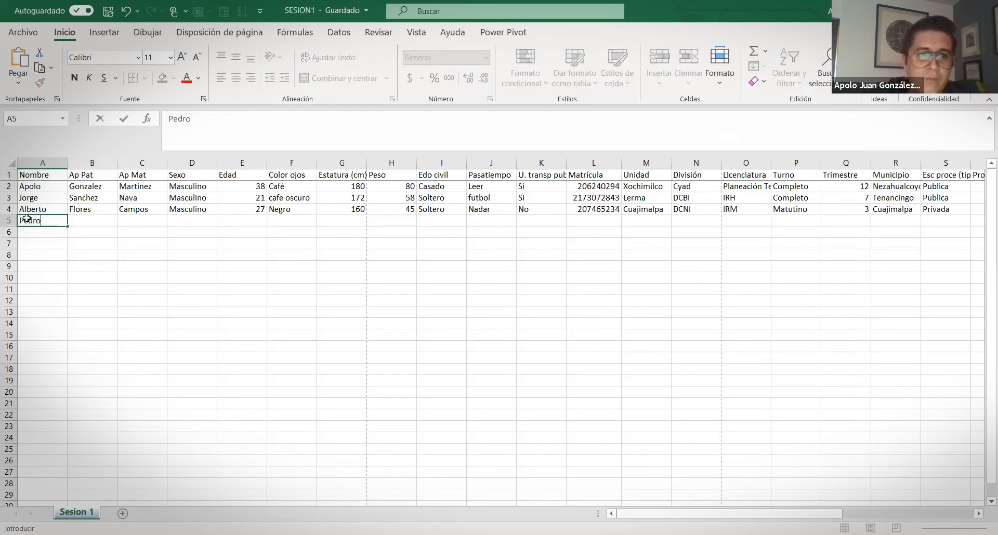
key("Tab")
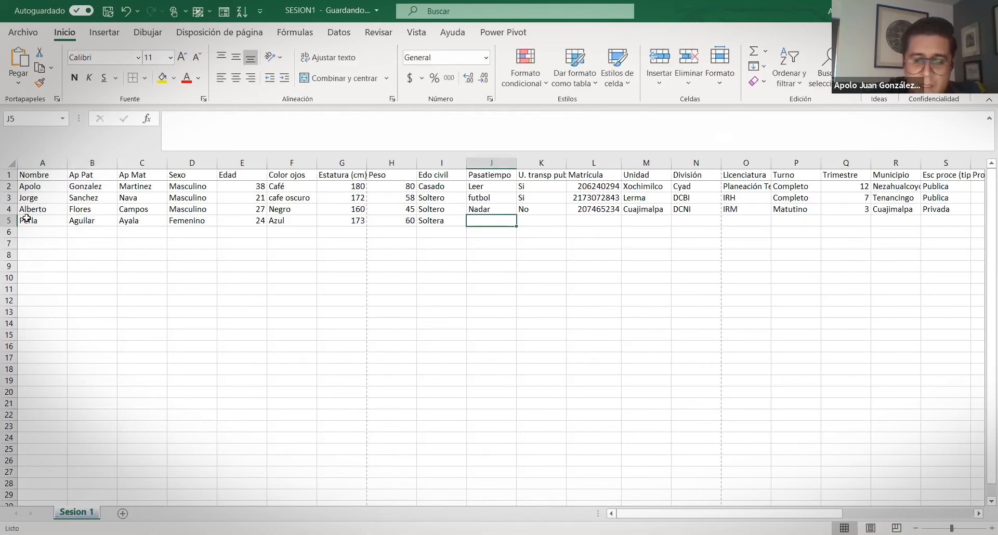
type("Leer")
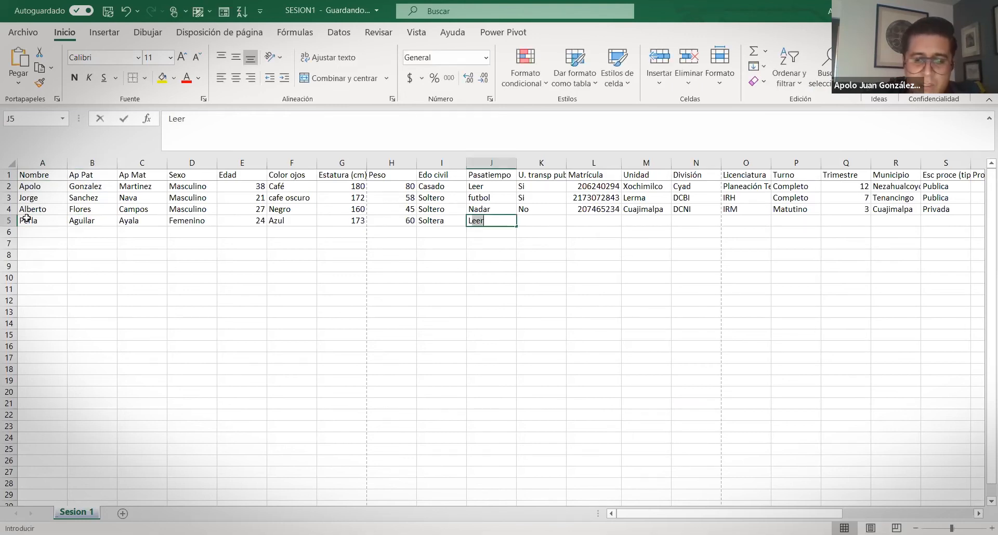
key("Tab")
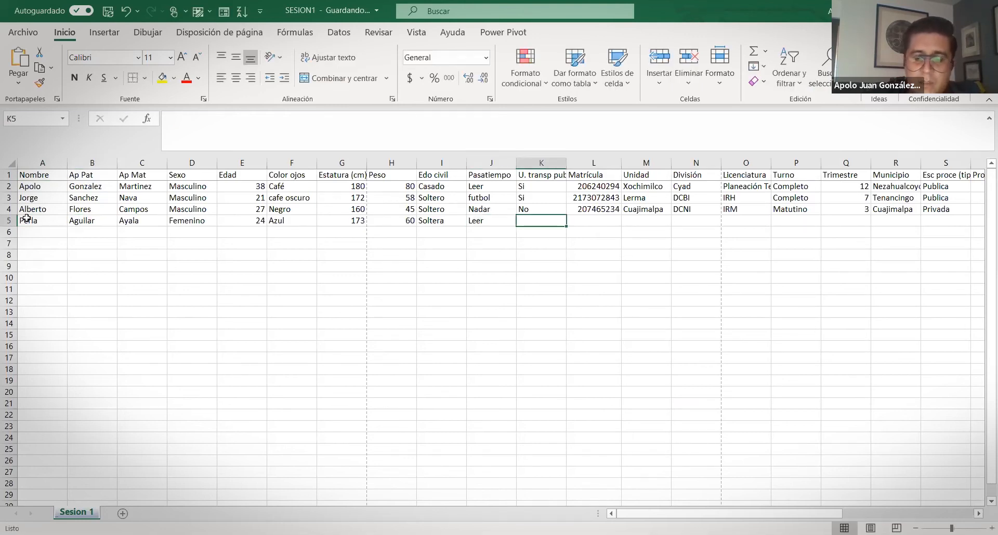
type("Si")
key("Tab")
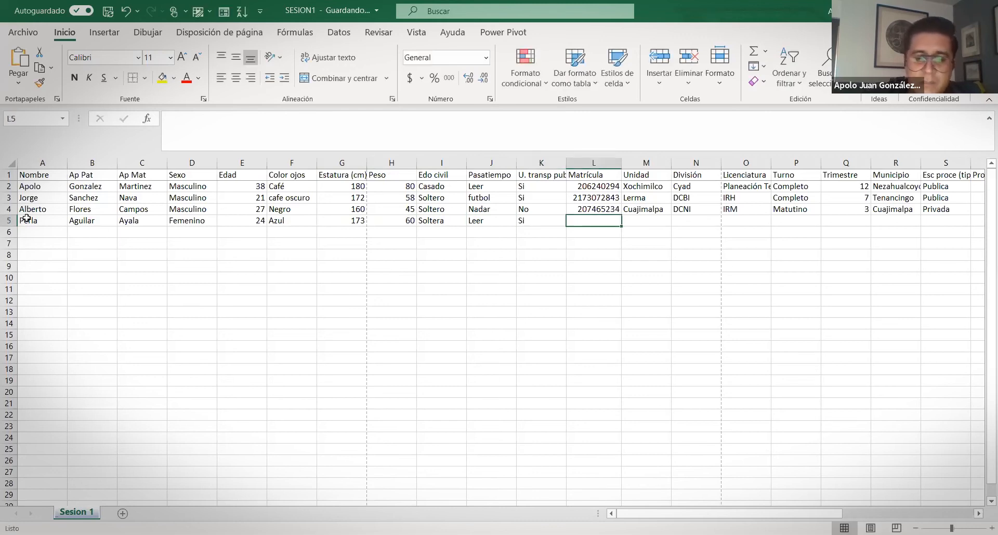
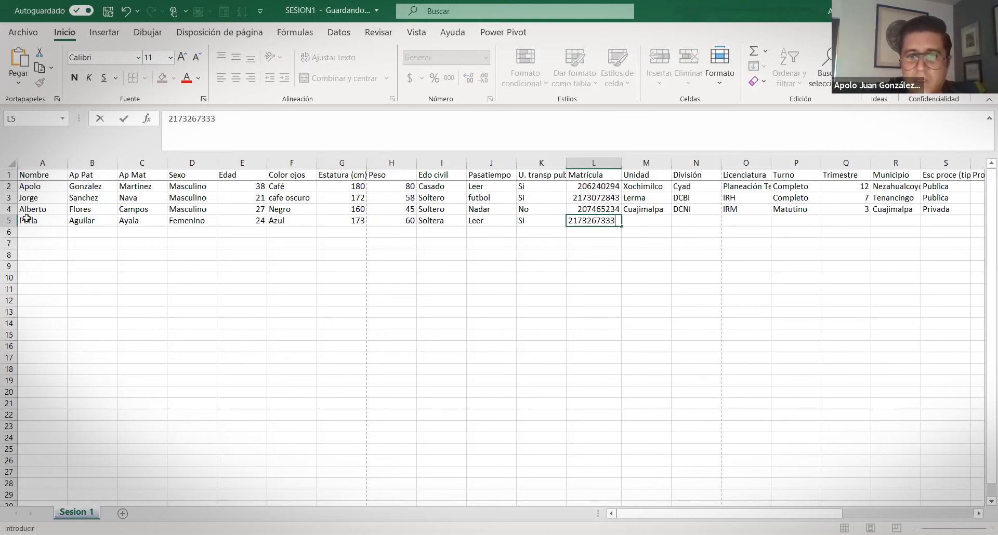
key("Tab")
Fill row 5's Unidad Lerma, División DCBS, Licenciatura BA, Turno Completo and Trimestre 11
type("Ke")
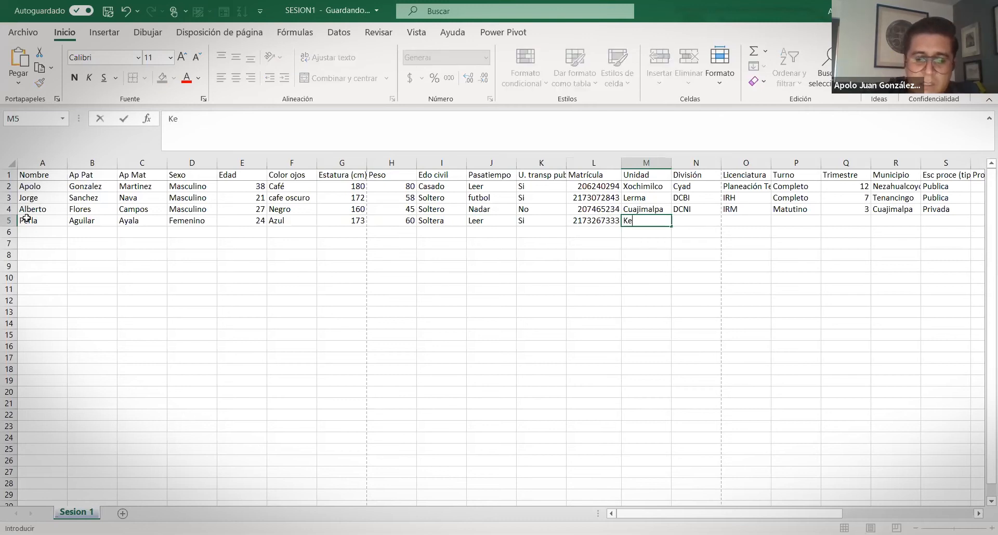
key("BackSpace")
key("BackSpace")
type("Lerma")
key("Tab")
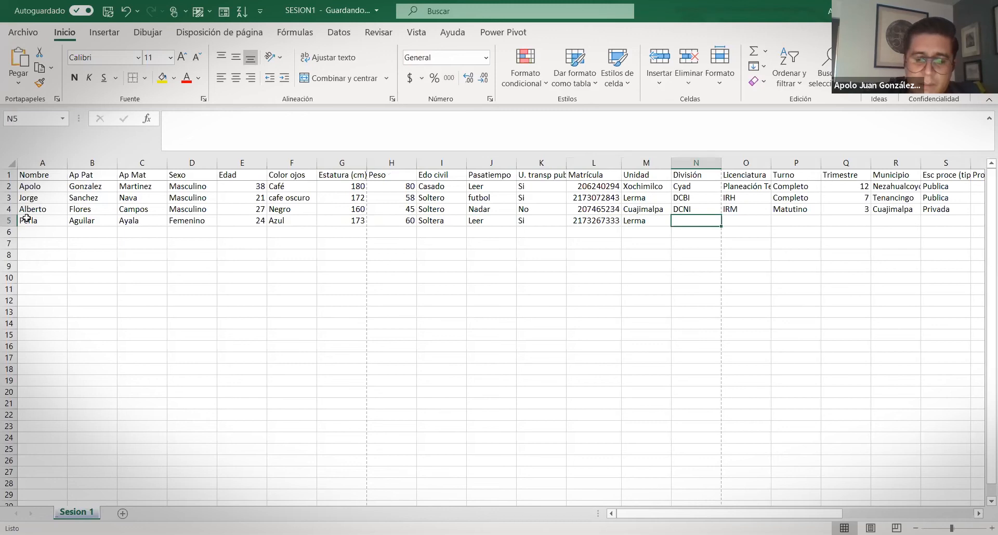
type("CDS")
key("BackSpace")
key("BackSpace")
key("BackSpace")
type("DCBS")
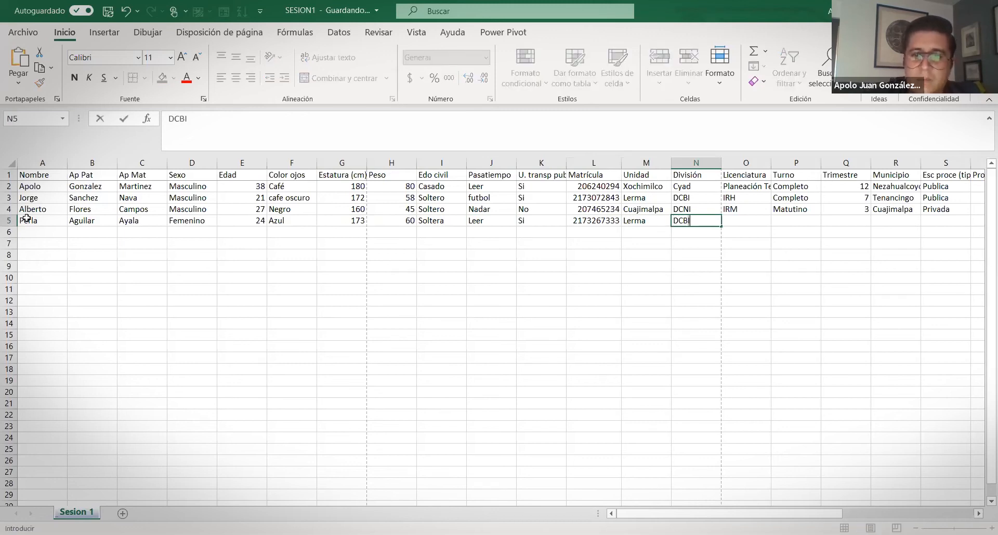
key("Tab")
type("BA")
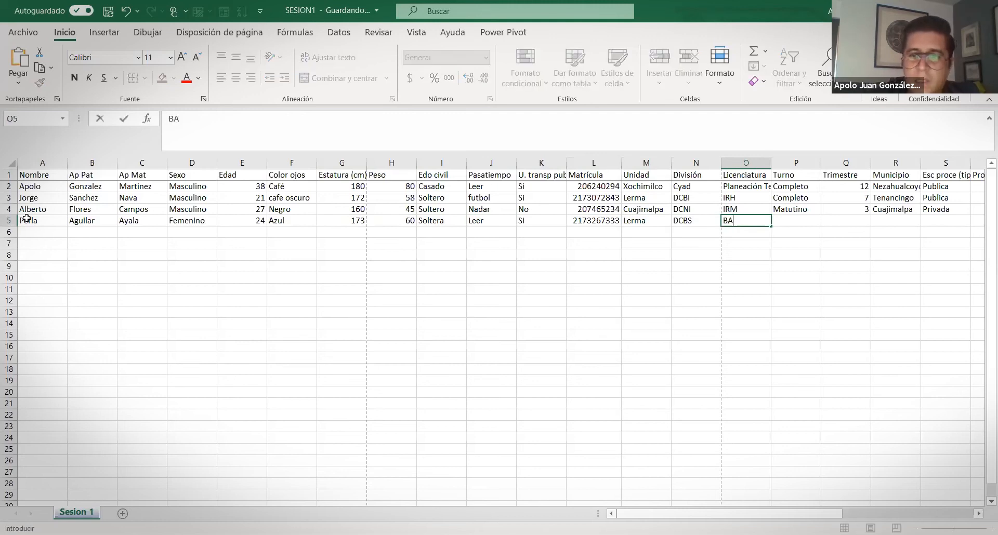
key("Tab")
type("Completo")
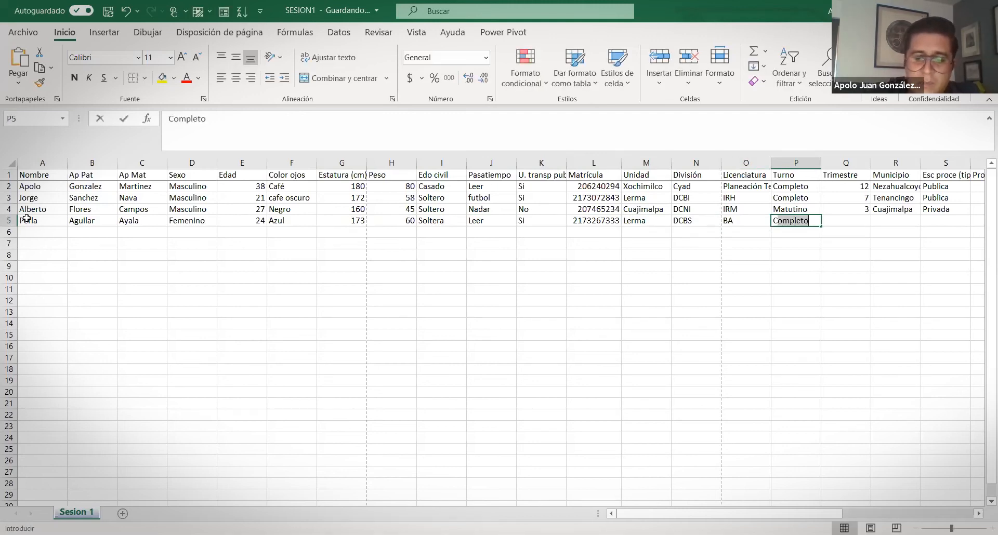
key("Tab")
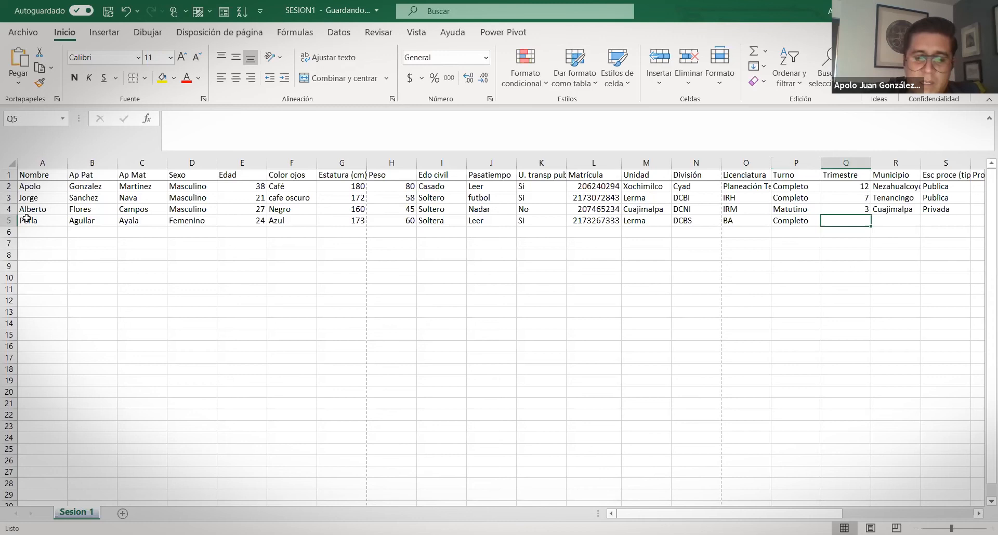
type("11")
key("Tab")
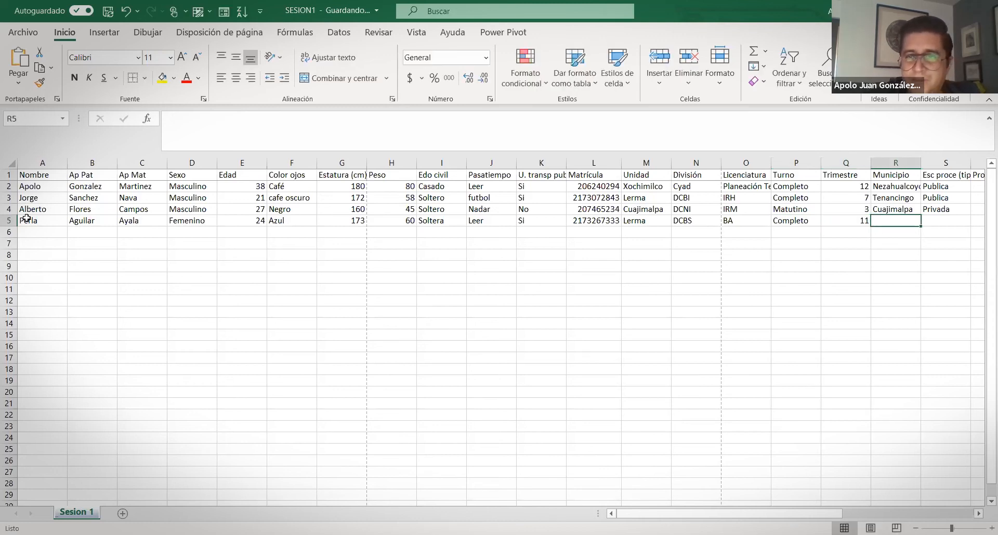
Finish row 5 with Municipio Lerma, Publica school, Prom prepa 7 and Trabaja No
type("Ler")
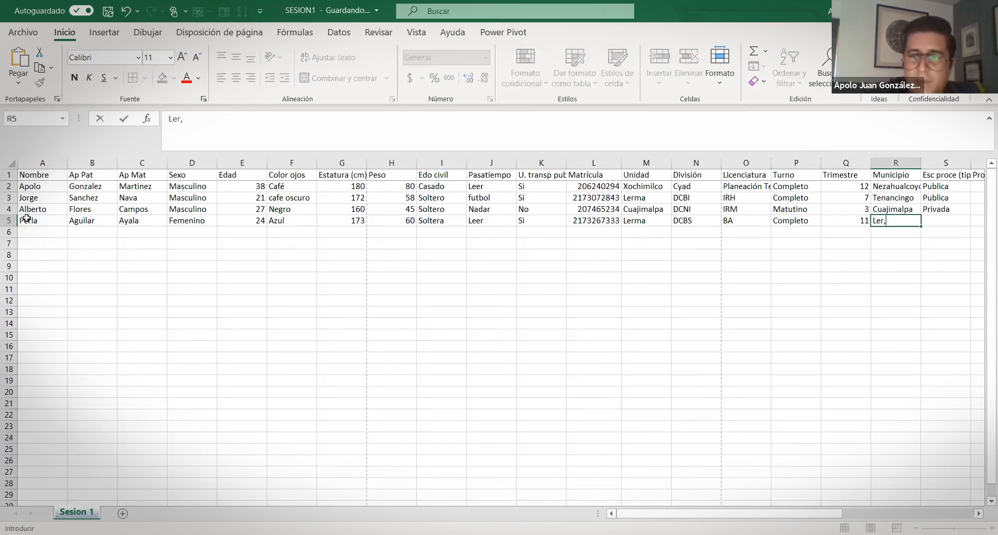
type("ma")
key("Tab")
type("Publica")
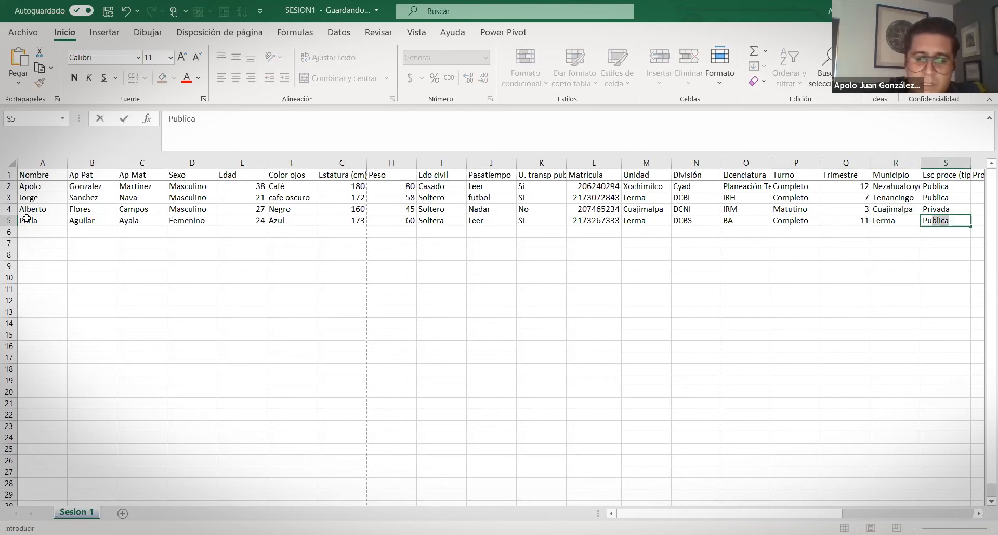
key("Tab")
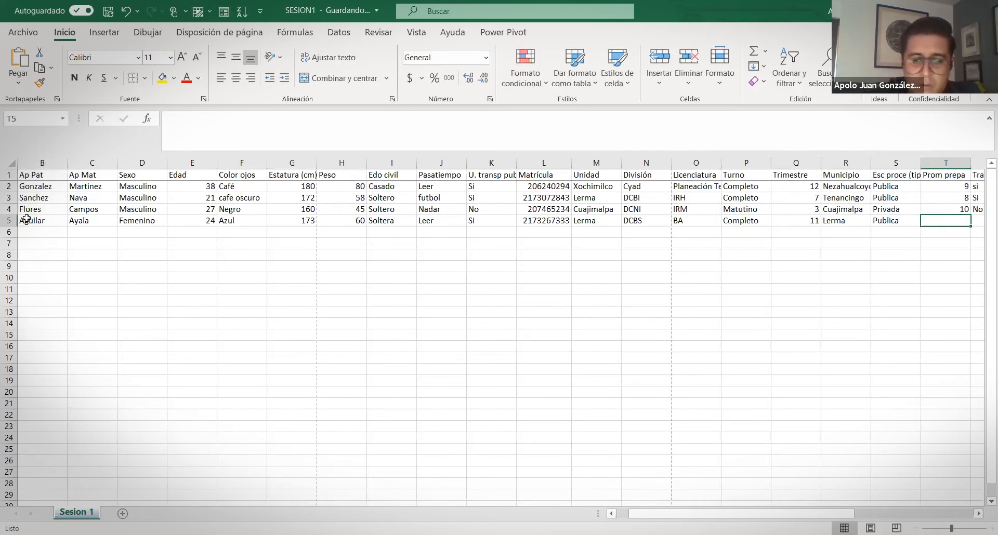
type("7")
key("Tab")
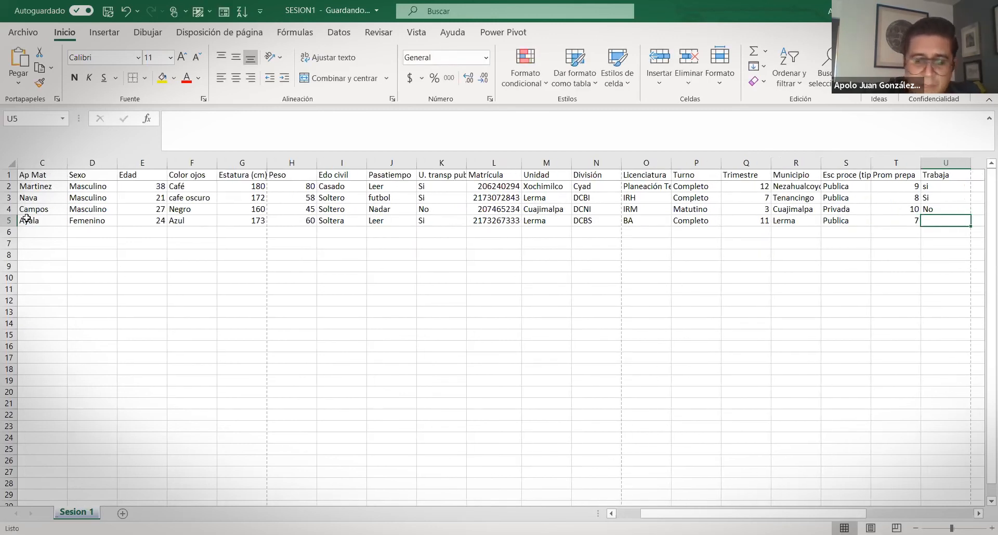
type("No")
key("Left")
key("Left")
key("Left")
key("Left")
key("Left")
key("Left")
key("Left")
key("Left")
key("Left")
key("Left")
key("Left")
key("Left")
key("Left")
key("Left")
key("Left")
key("Left")
key("Left")
key("Left")
key("Left")
key("Left")
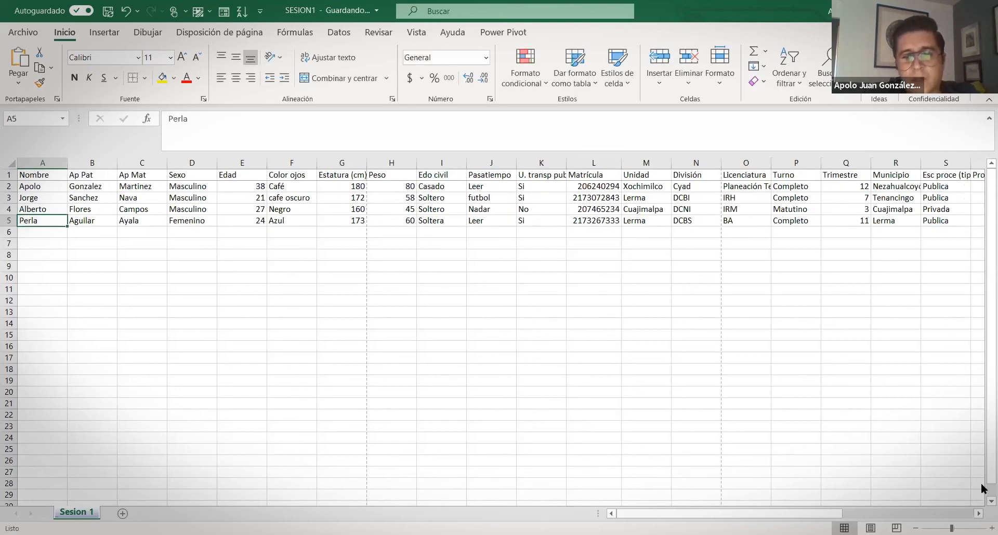
Select the names in A2:A5 for a count, then the ages in E2:E5 to read average 27.5 and sum 110
left_click(36, 187)
left_click_drag(36, 187, 35, 221)
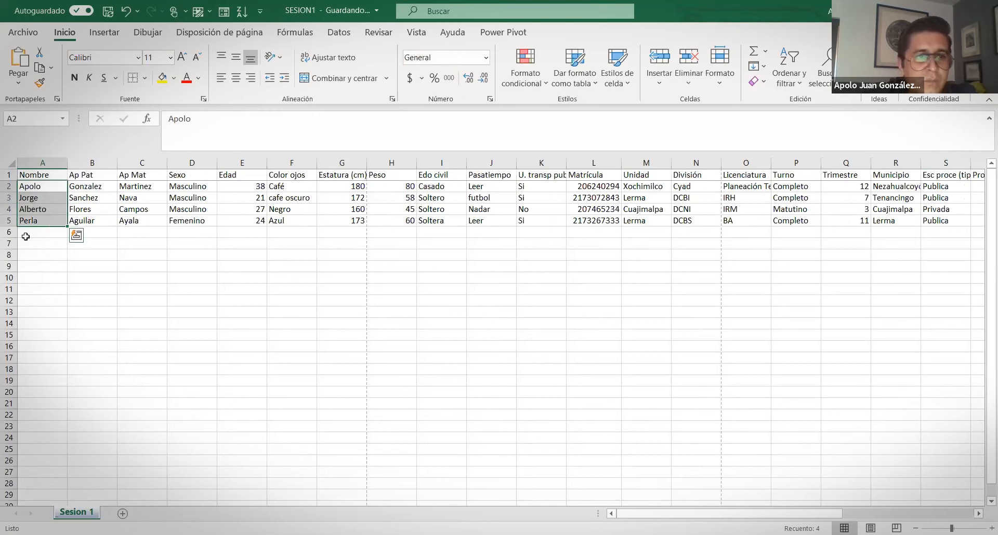
left_click(37, 232)
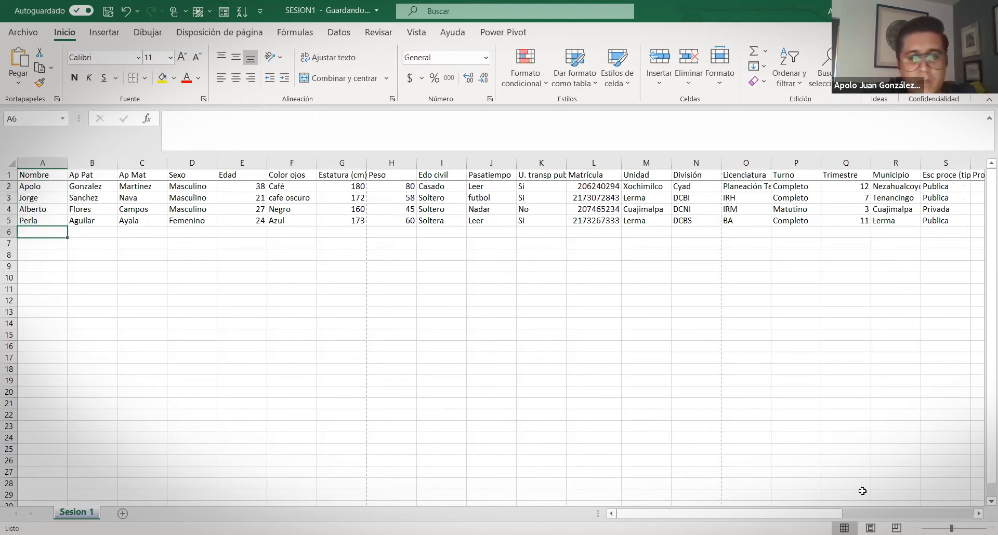
left_click(288, 199)
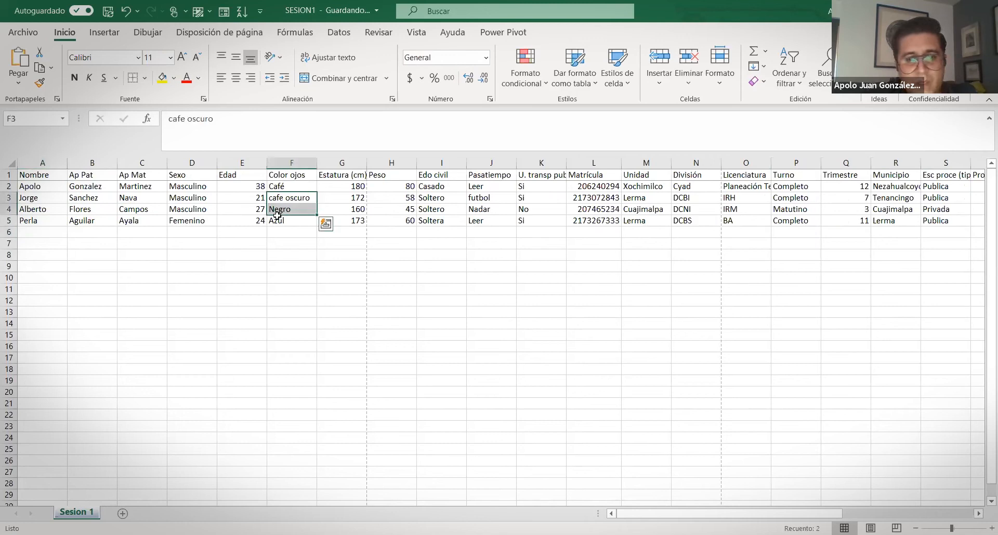
left_click(250, 221)
left_click(247, 234)
left_click(251, 187)
left_click(250, 221, "shift")
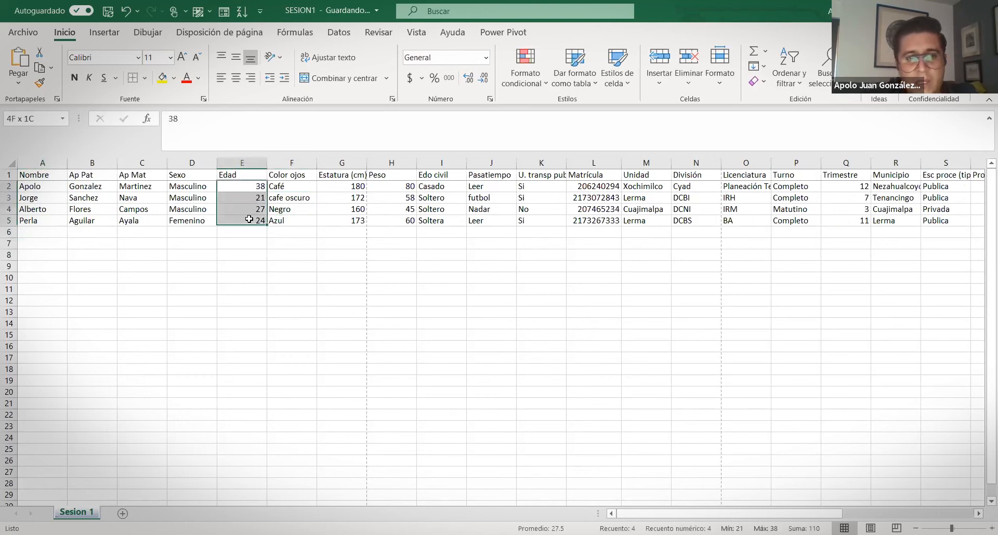
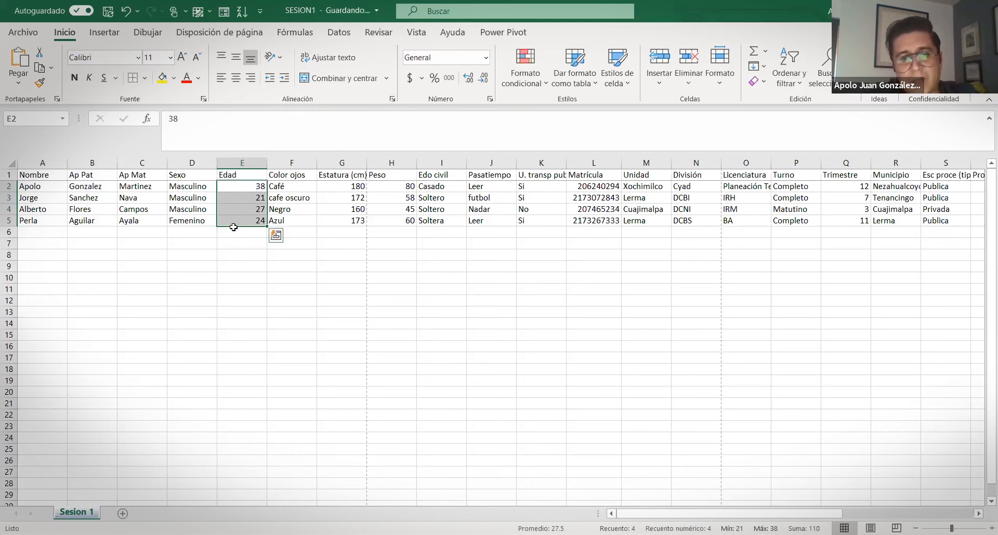
Select the height G2:G5, weight H2:H5 and Trimestre Q2:Q5 values to check their statistics
left_click_drag(352, 186, 352, 220)
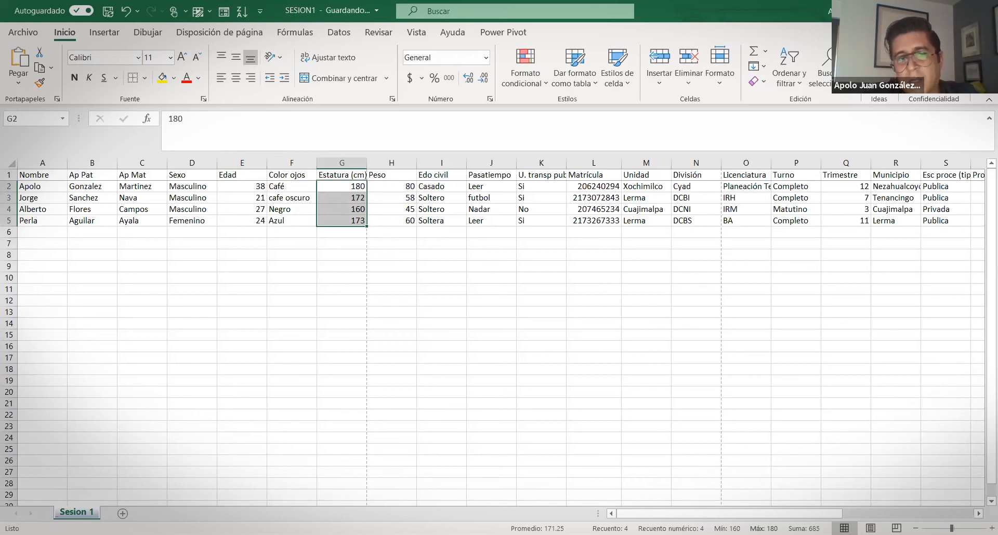
left_click_drag(403, 186, 401, 228)
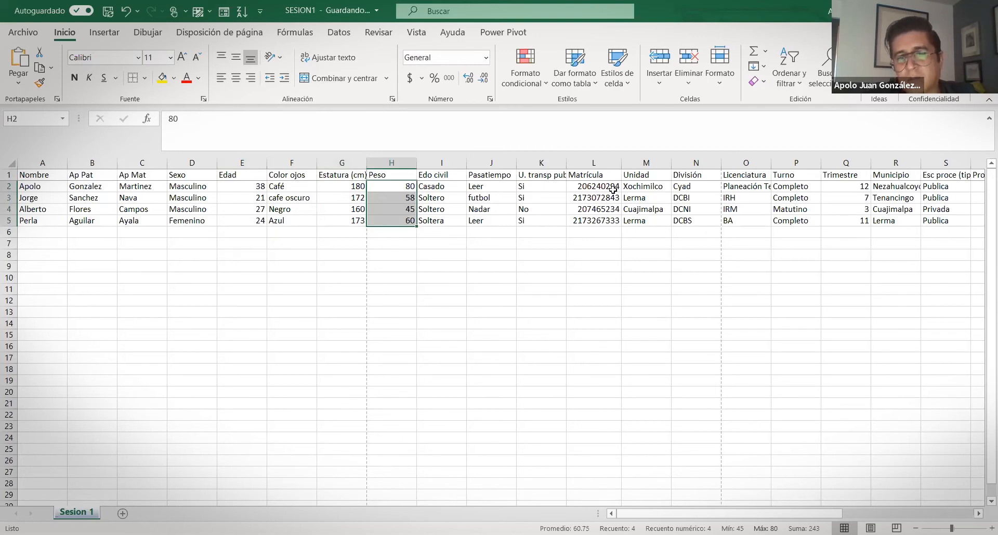
left_click_drag(856, 190, 847, 227)
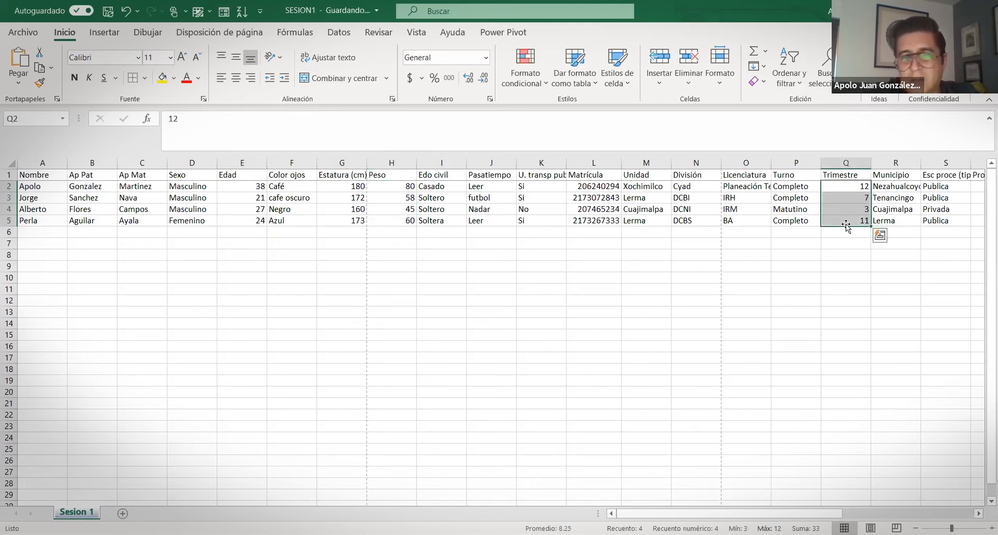
left_click(773, 301)
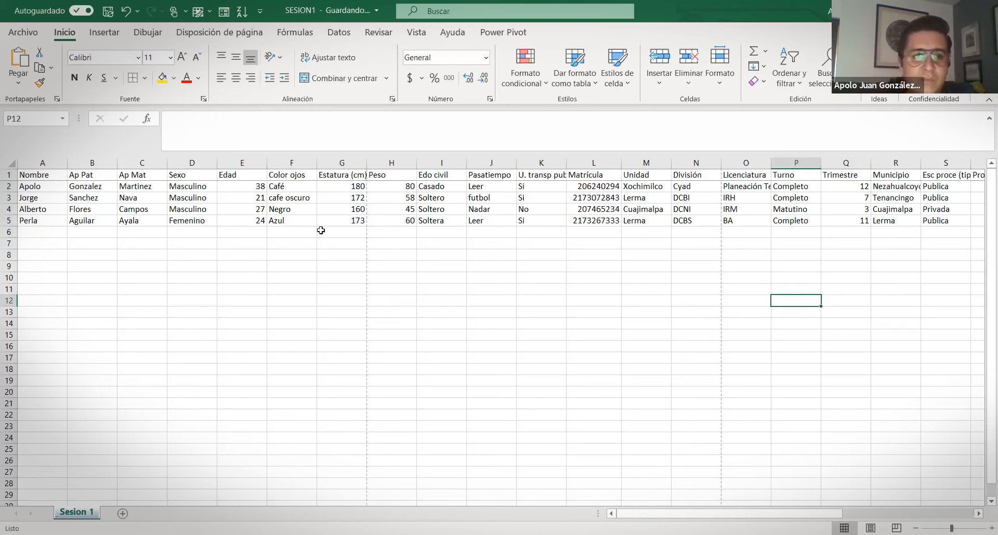
Start a formula in E6 and bring up the Insertar función dialog with recently used functions
left_click(226, 231)
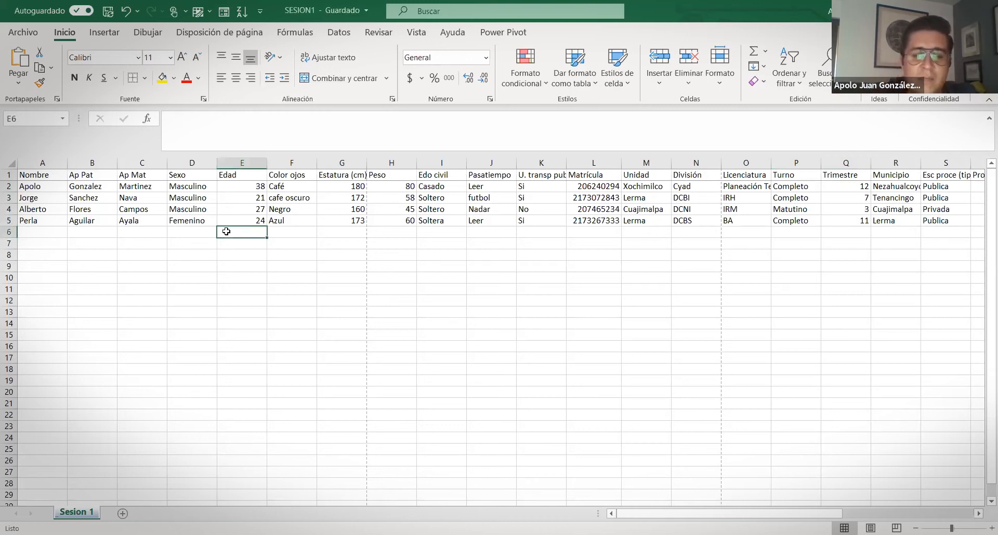
type("=")
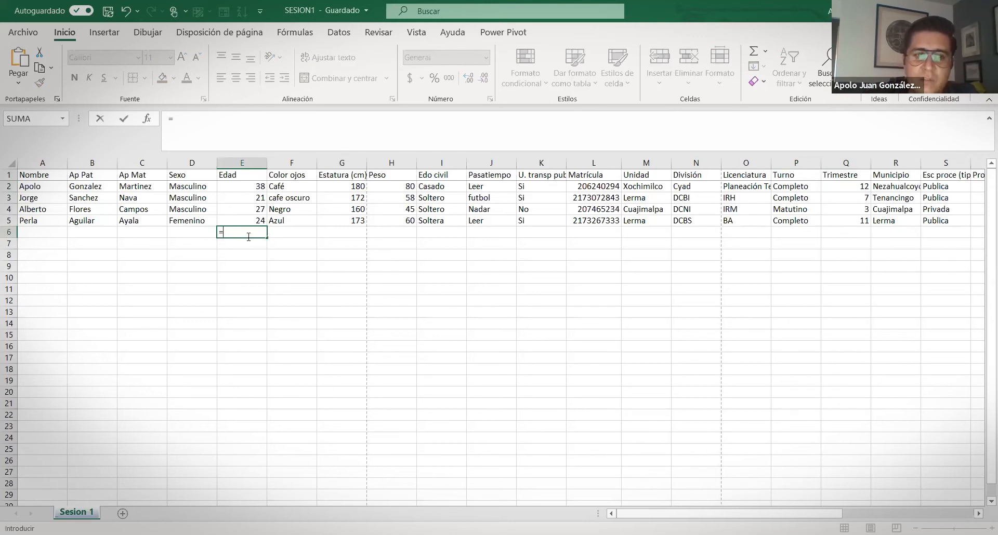
key("Escape")
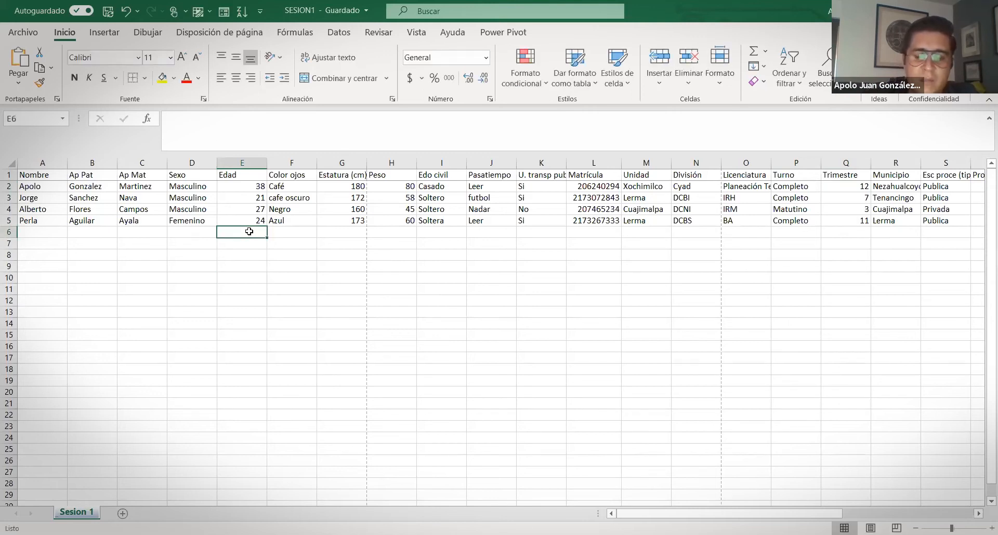
type("=")
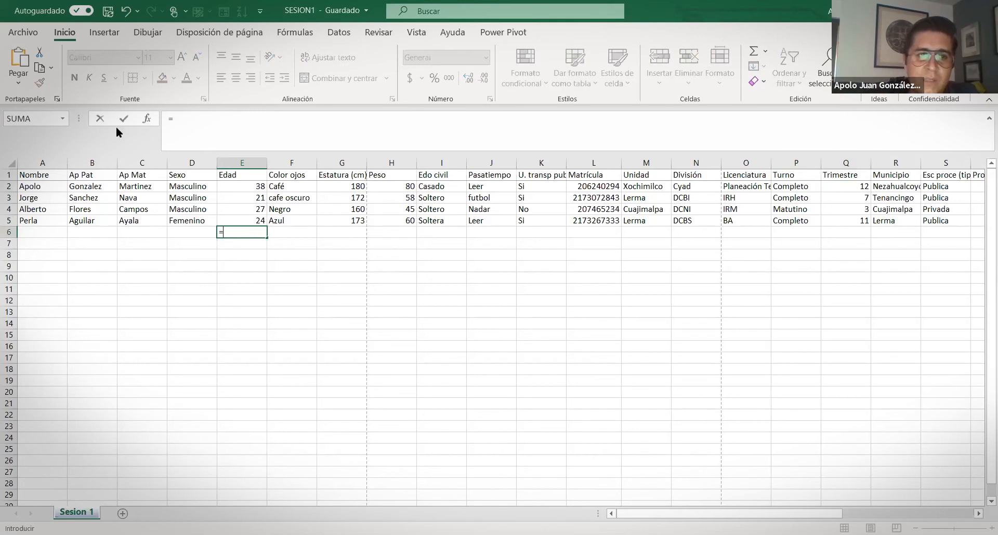
key("shift+F3")
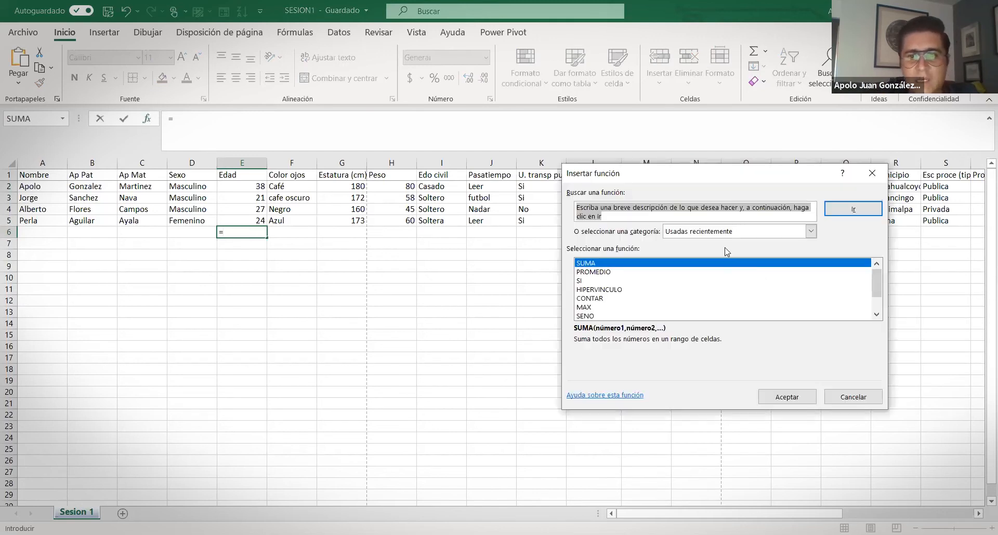
left_click(872, 174)
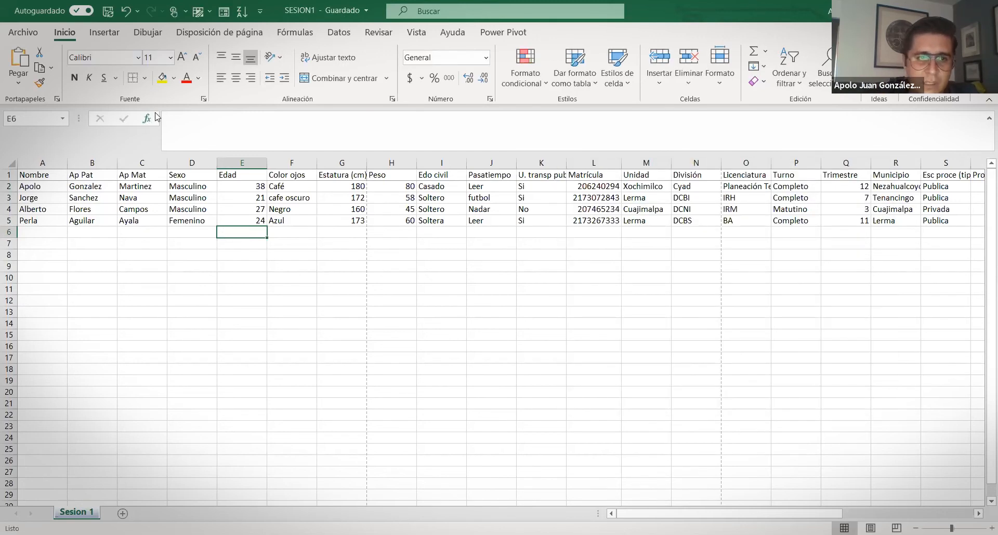
left_click(147, 119)
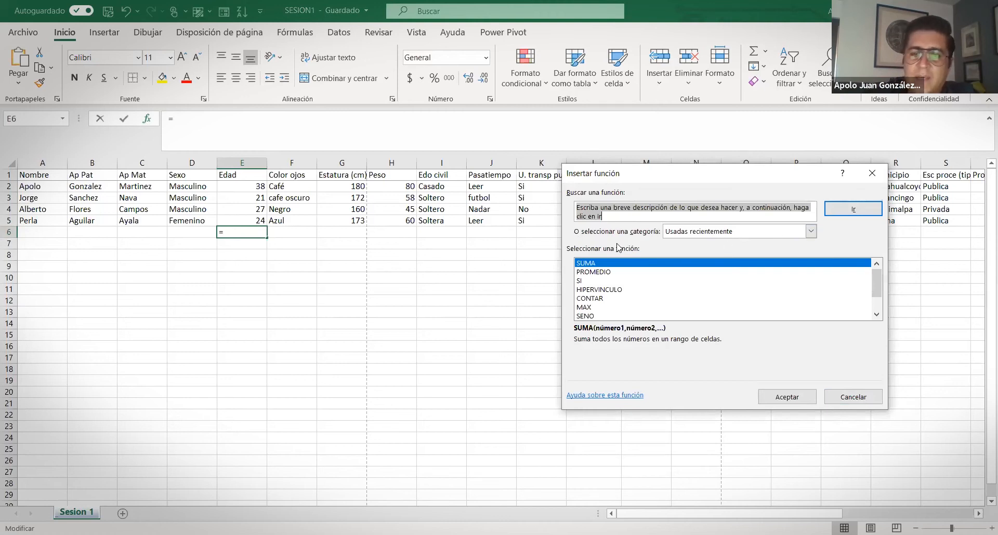
left_click_drag(876, 283, 881, 302)
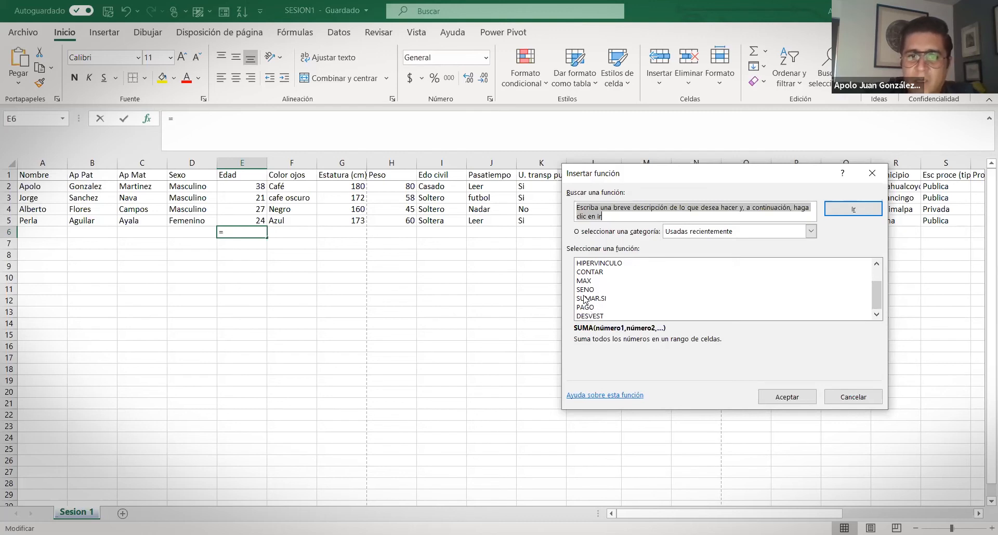
scroll(585, 299, "up", 1)
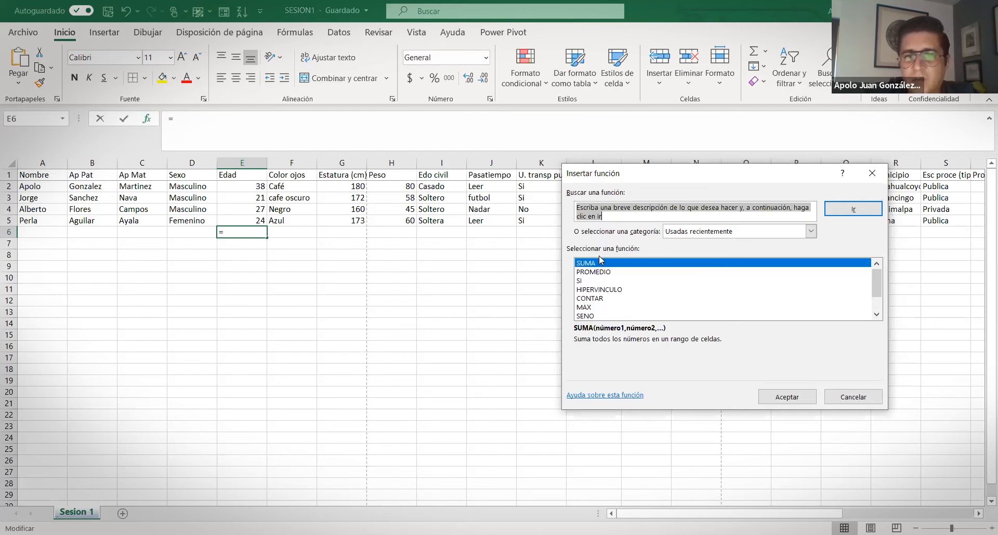
List all functions, then the Financiera category, scrolling through each list
left_click(811, 232)
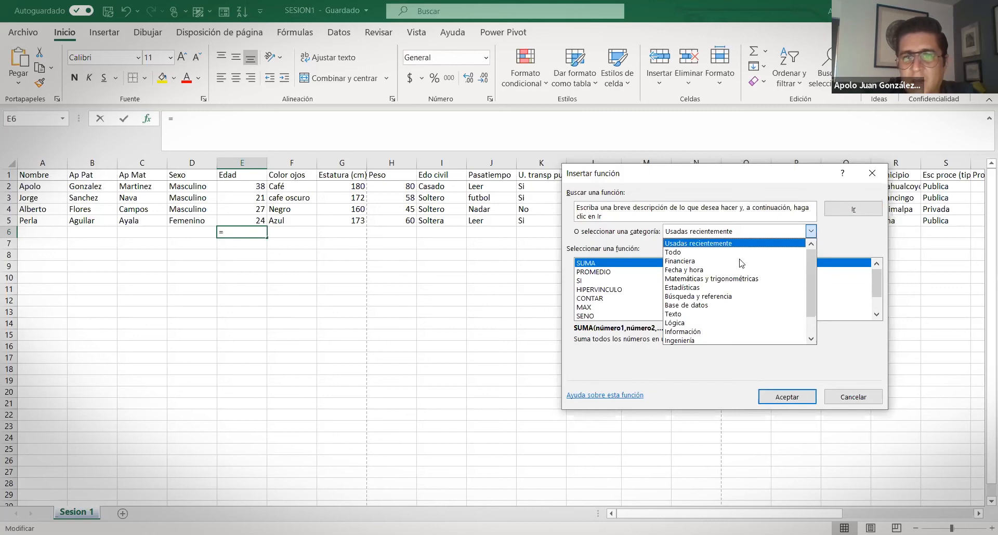
left_click(722, 254)
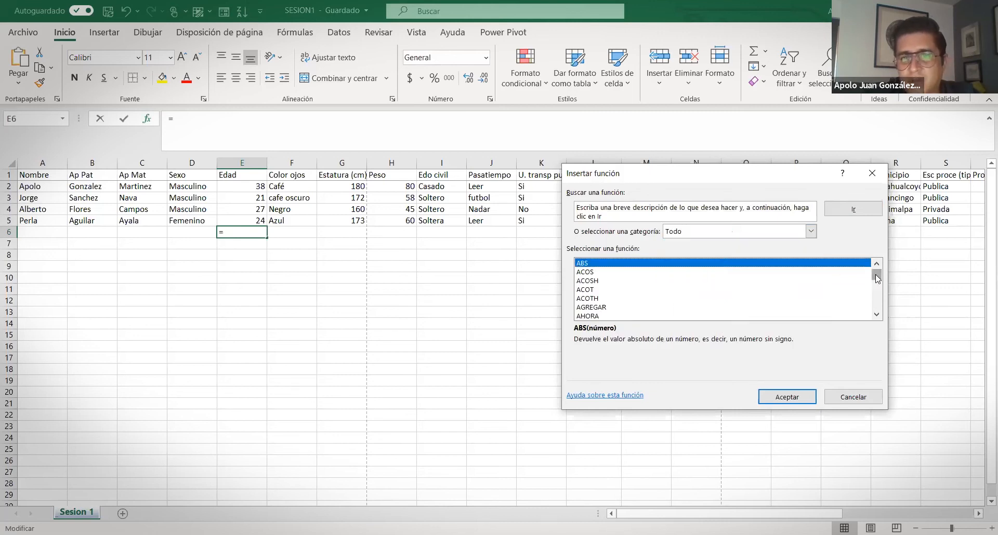
left_click(878, 299)
left_click_drag(878, 299, 877, 275)
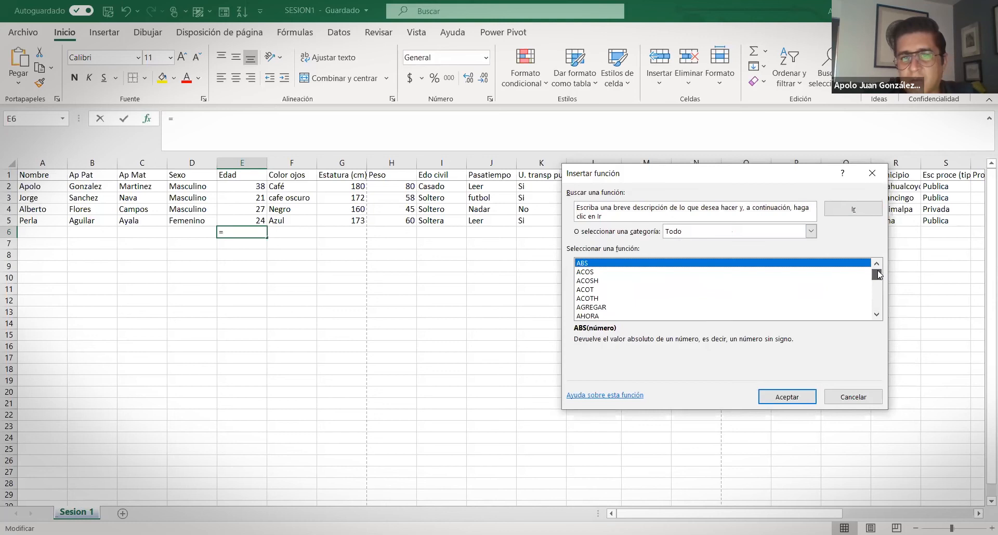
left_click(811, 231)
left_click(741, 261)
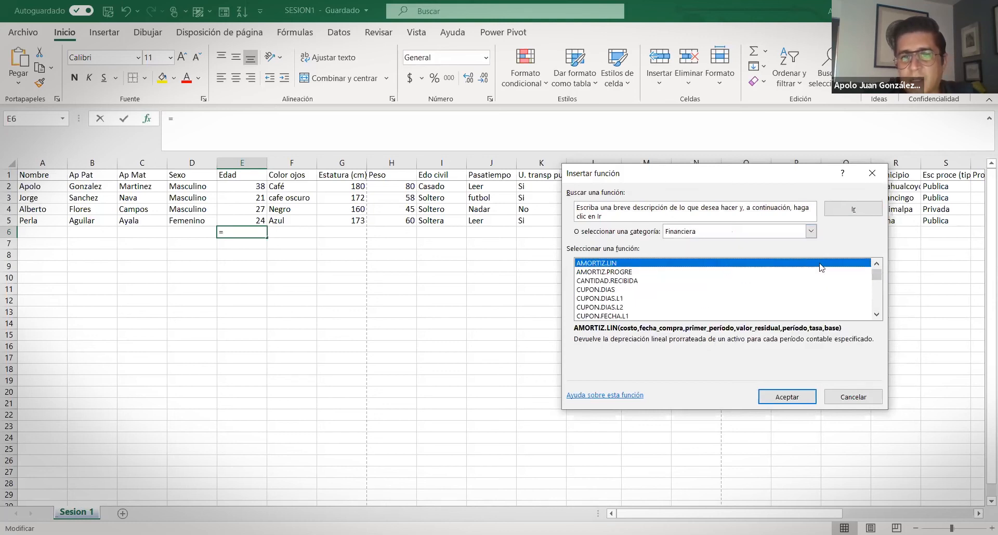
scroll(697, 302, "down", 12)
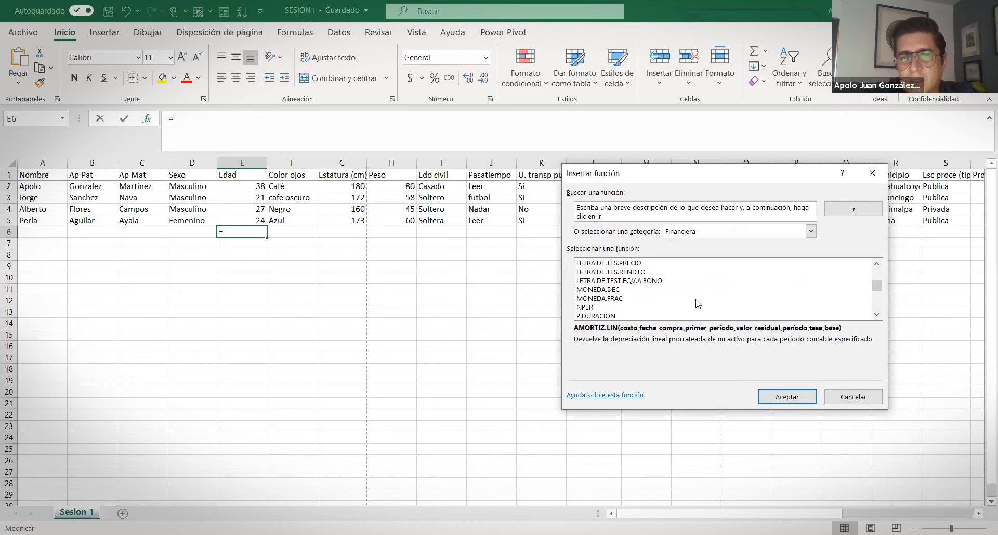
scroll(698, 305, "down", 3)
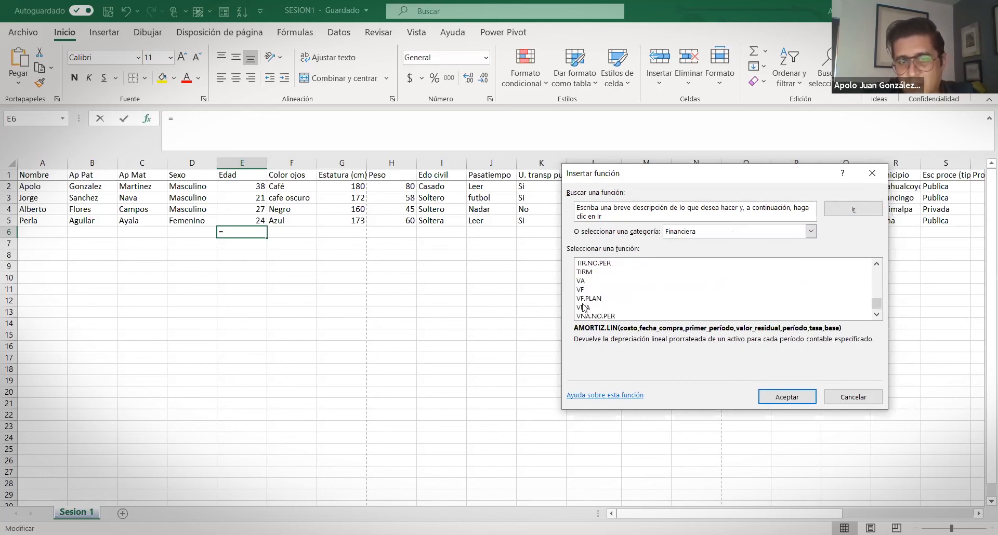
Browse the Fecha y hora, Matemáticas y trigonométricas and Estadísticas categories, scrolling the statistical list
left_click(811, 231)
left_click(723, 268)
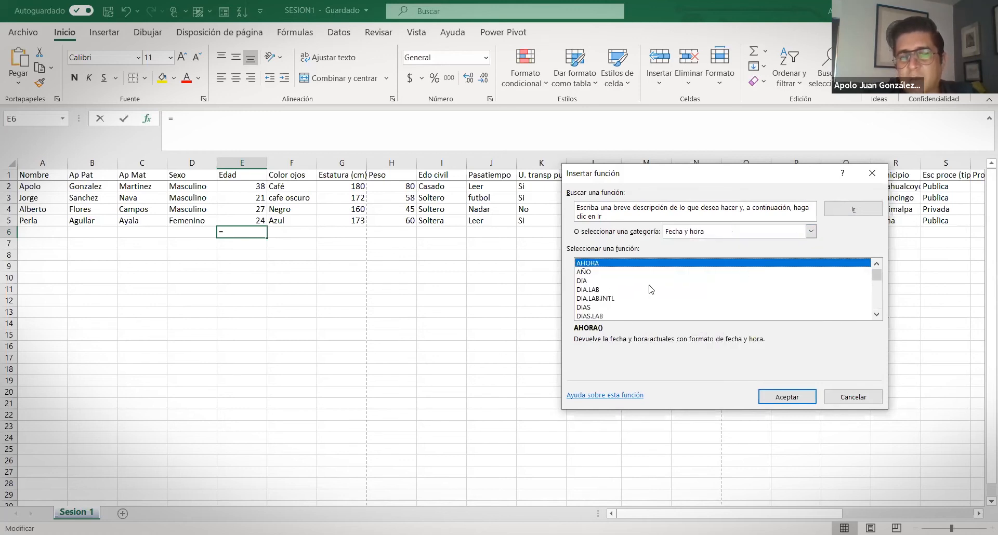
left_click(811, 231)
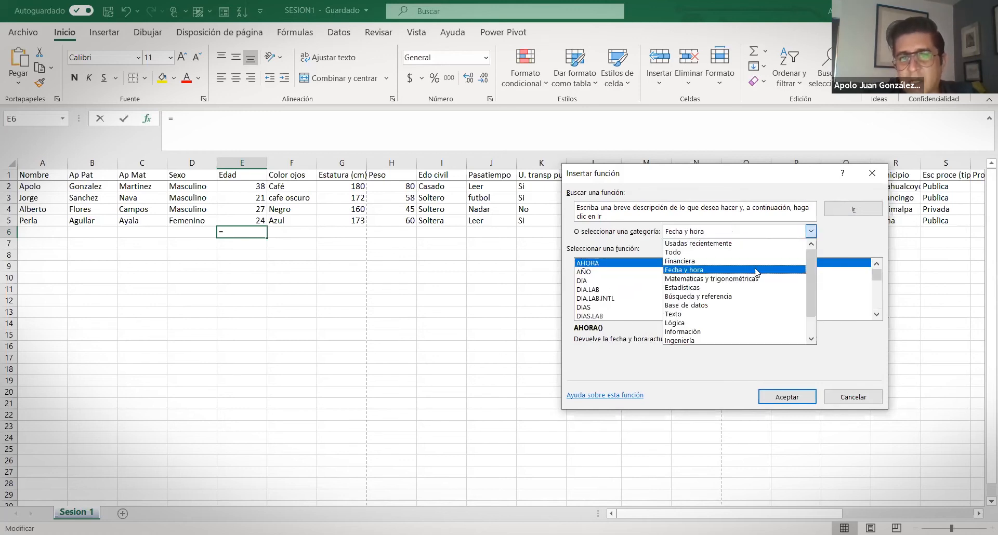
left_click(715, 292)
scroll(718, 289, "down", 20)
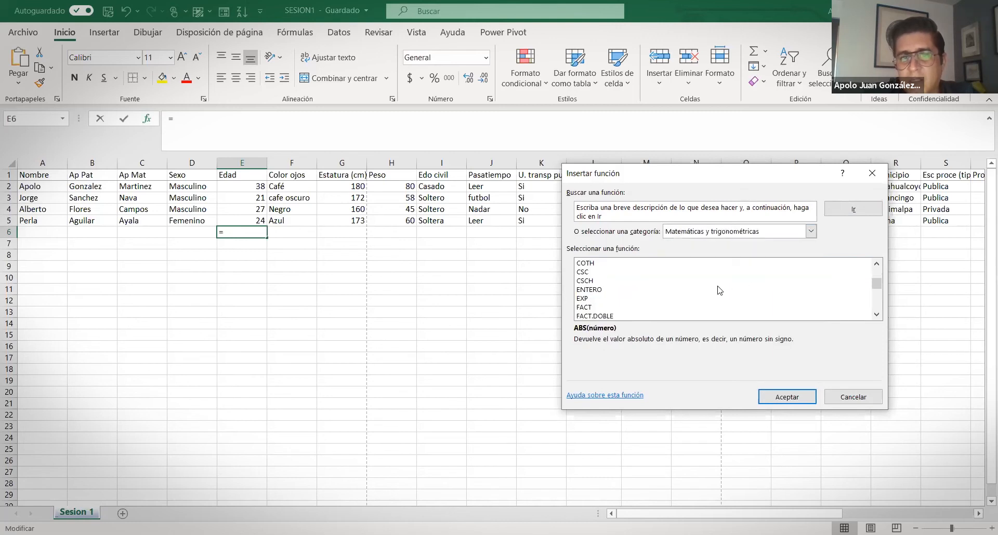
scroll(727, 284, "up", 6)
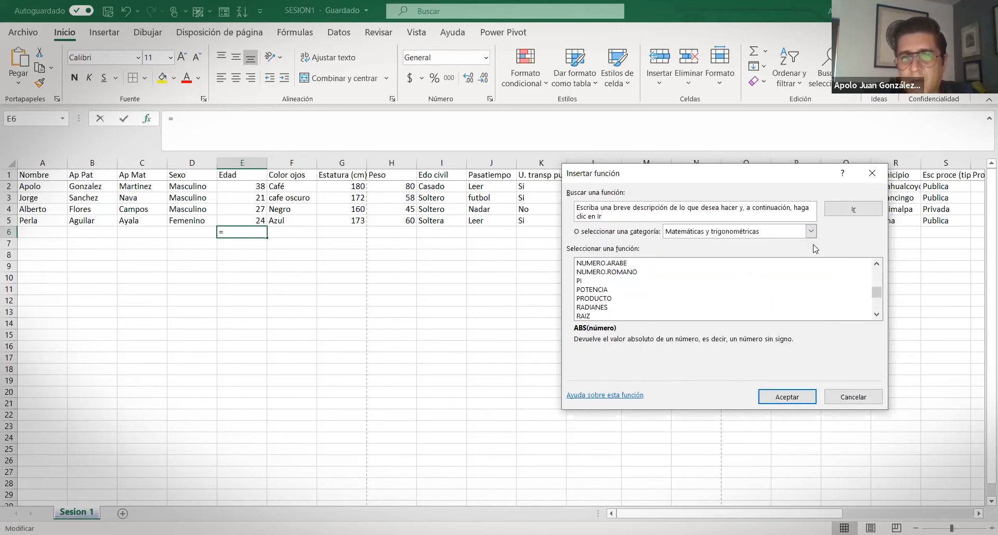
left_click(810, 231)
left_click(706, 288)
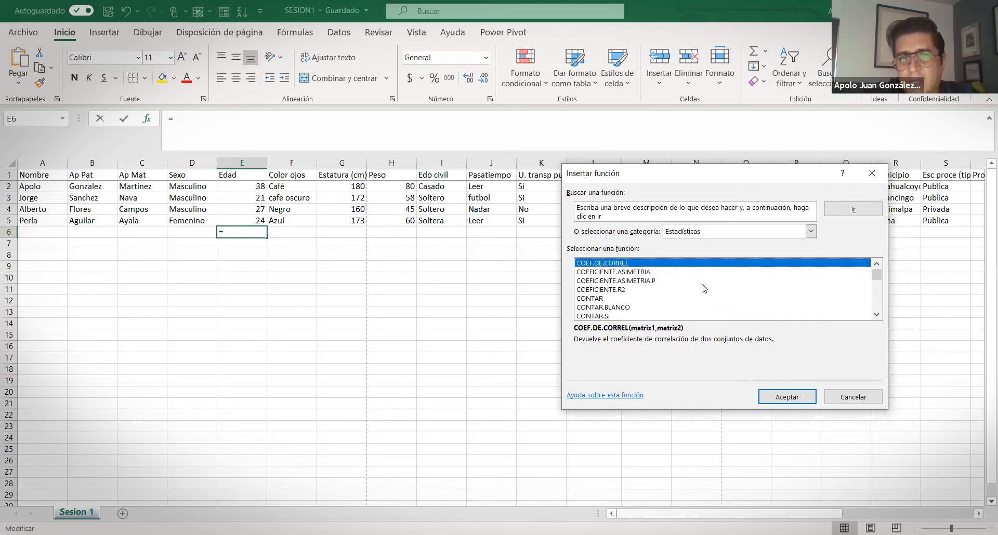
scroll(648, 287, "down", 7)
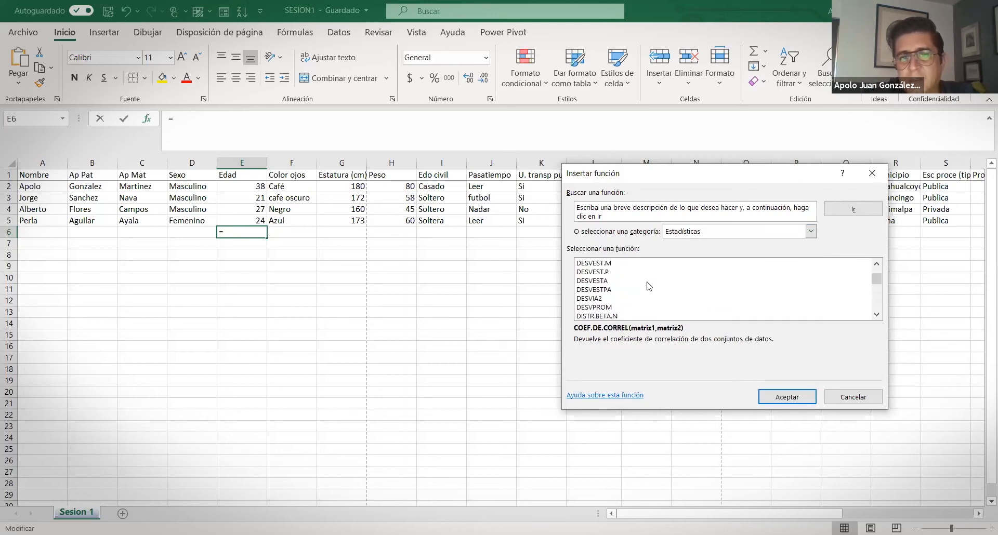
scroll(648, 286, "up", 7)
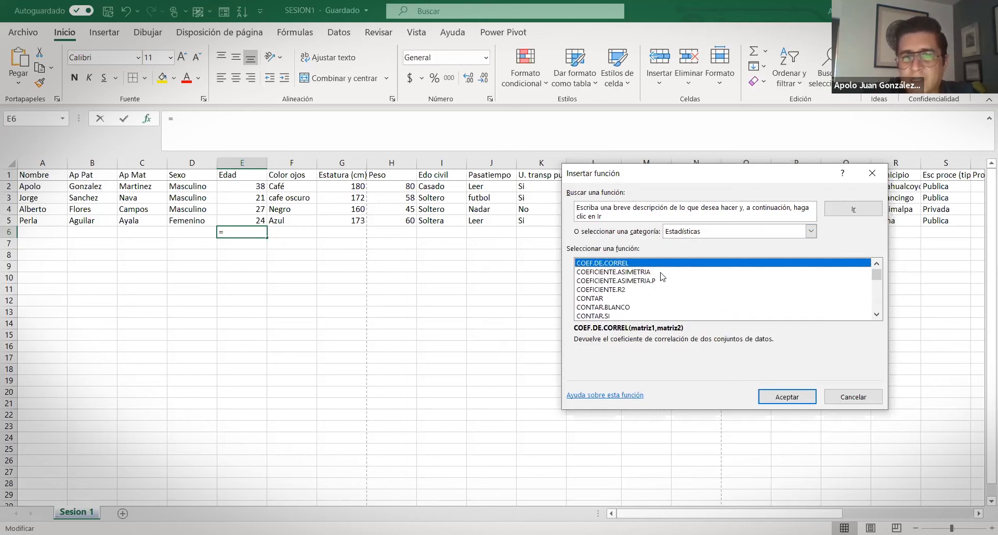
scroll(658, 272, "down", 12)
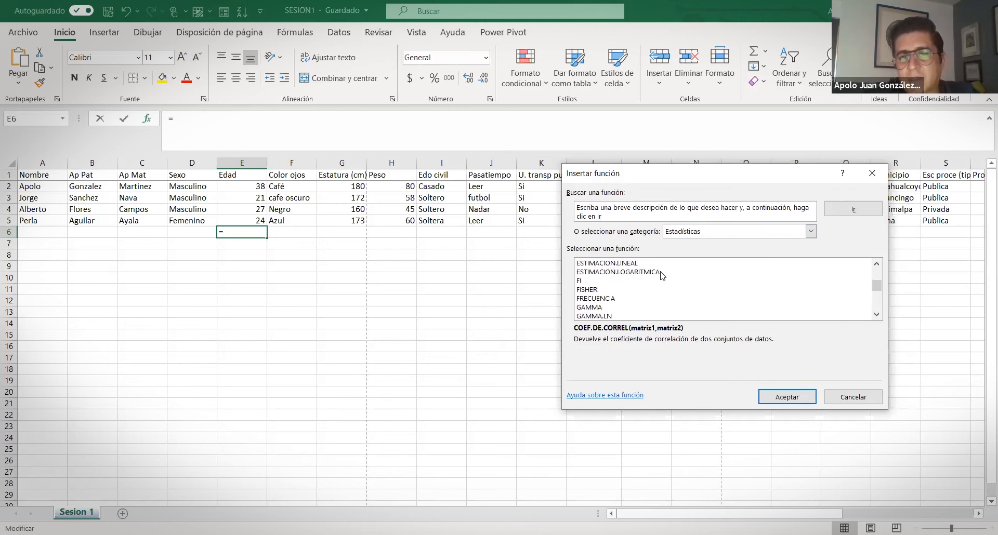
scroll(661, 276, "down", 5)
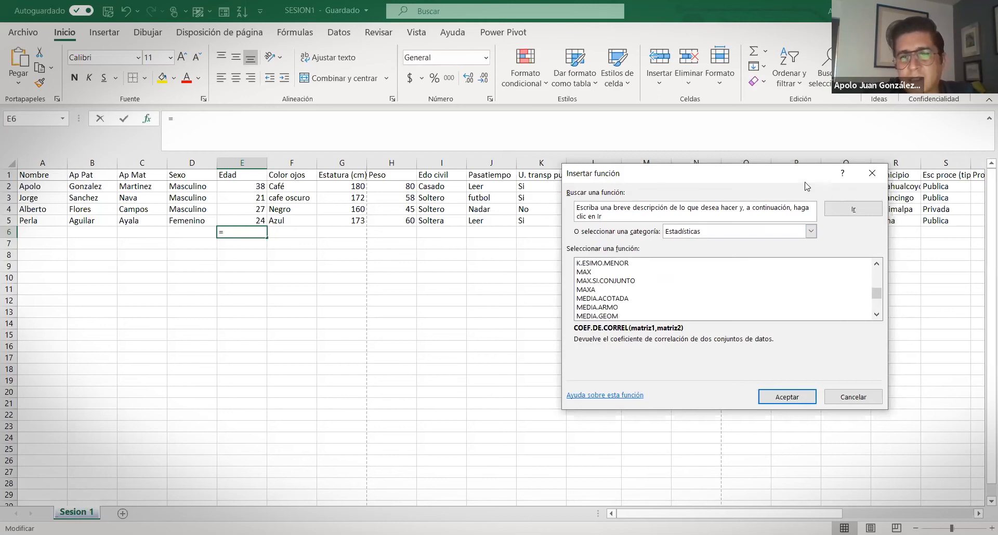
Show and scroll through the Búsqueda y referencia functions
left_click(810, 231)
left_click(729, 297)
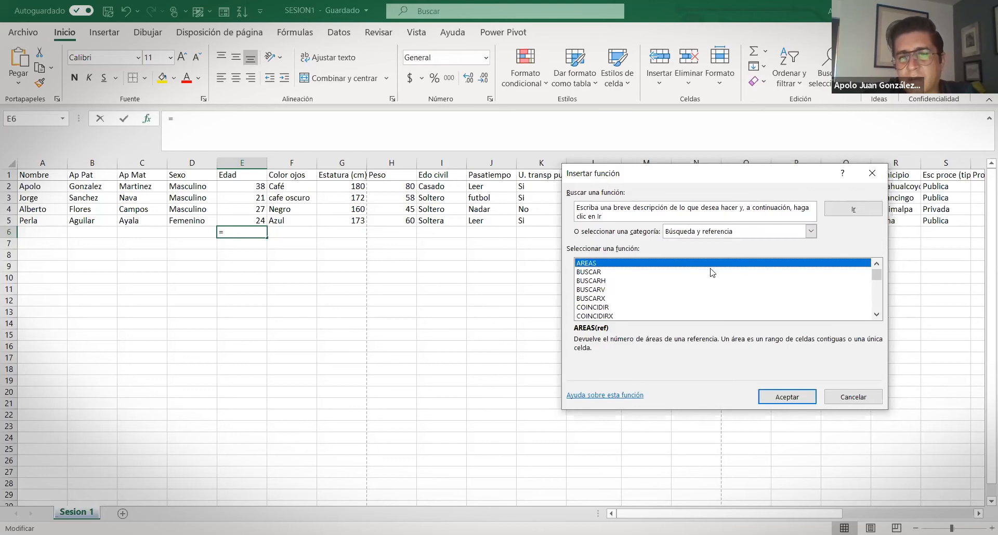
scroll(711, 277, "down", 1)
scroll(711, 277, "up", 1)
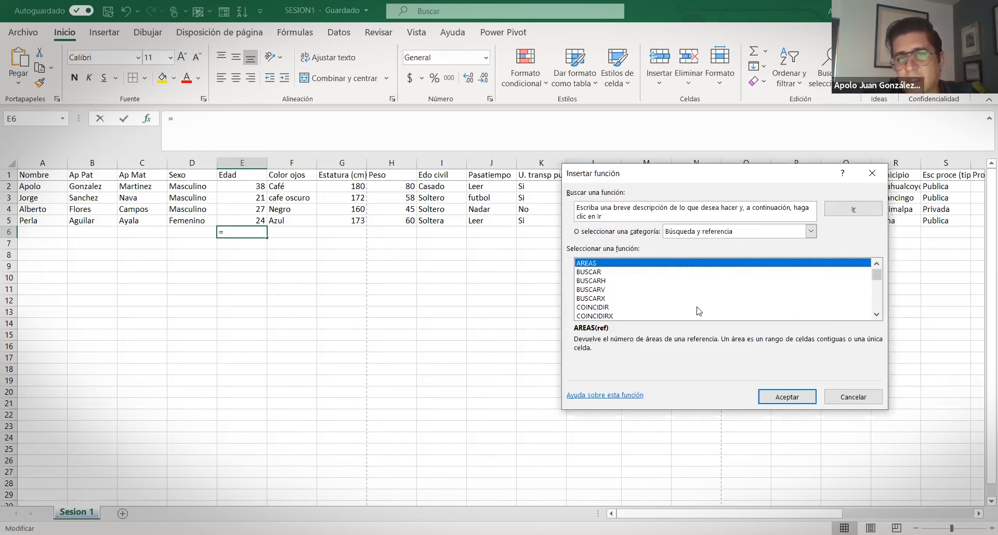
scroll(654, 289, "down", 3)
scroll(654, 287, "down", 4)
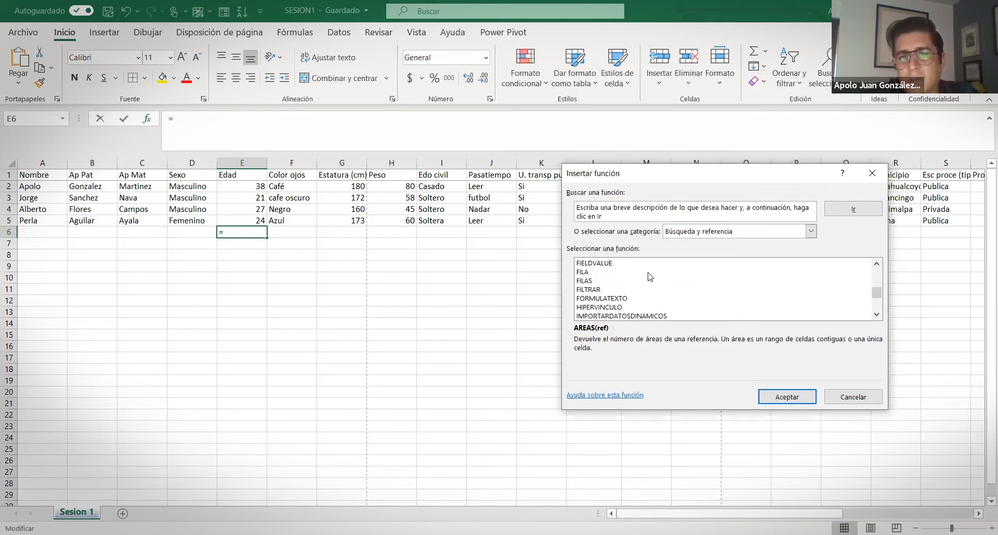
scroll(674, 295, "down", 2)
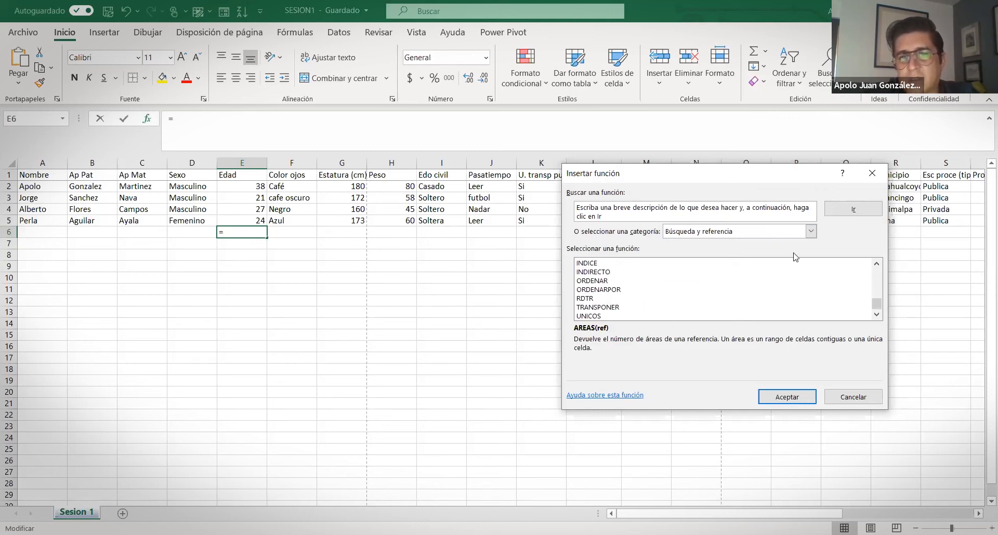
Look at the Base de datos and Texto categories, ending on Lógica
left_click(810, 232)
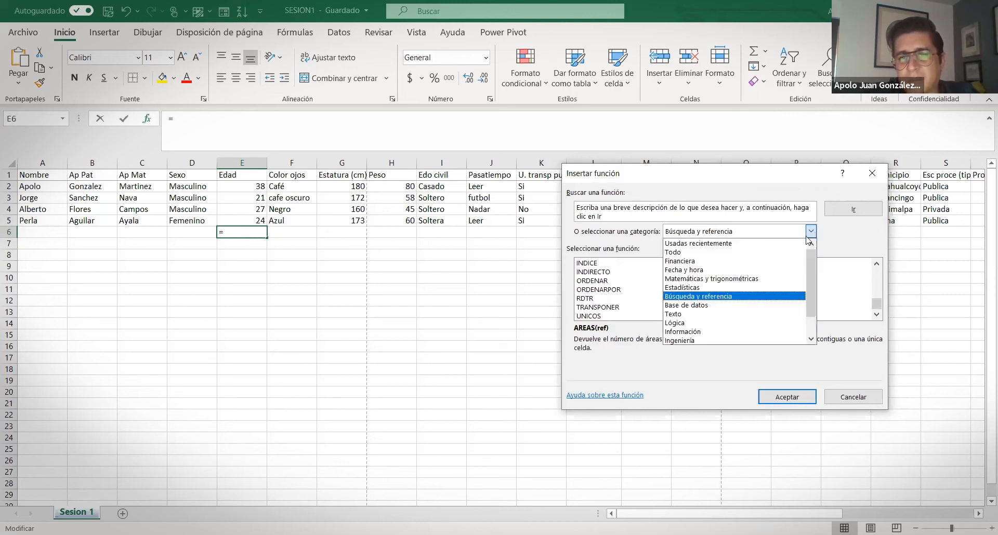
left_click(720, 305)
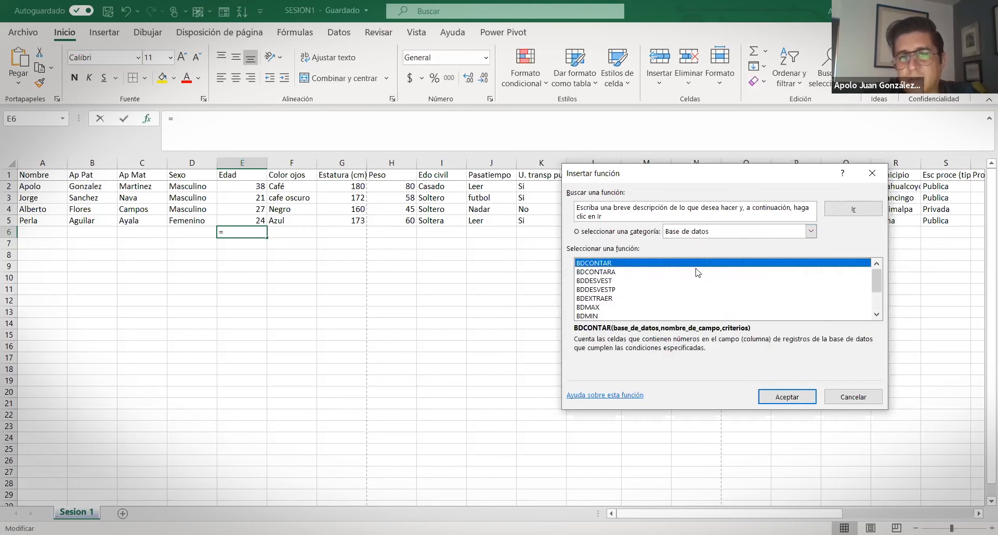
scroll(699, 278, "down", 2)
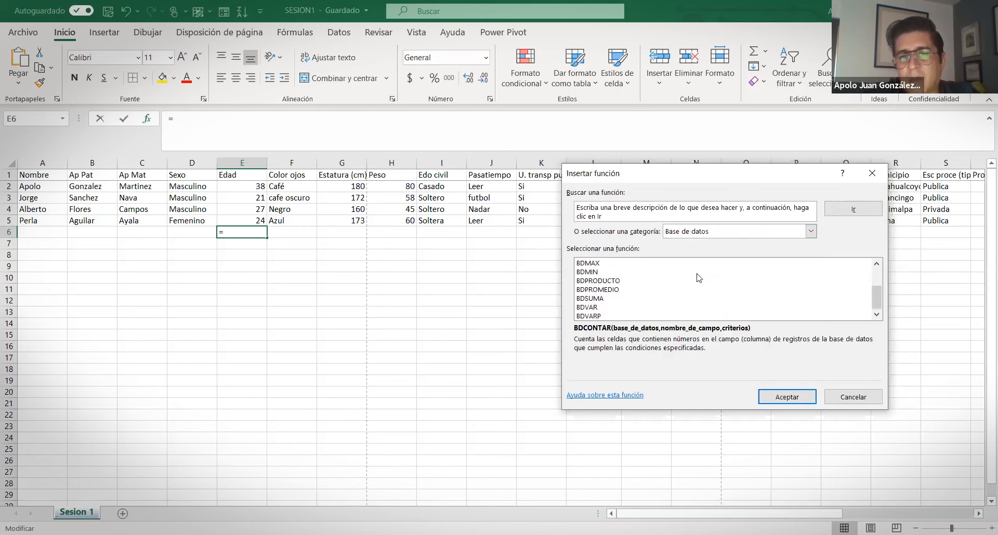
left_click(810, 232)
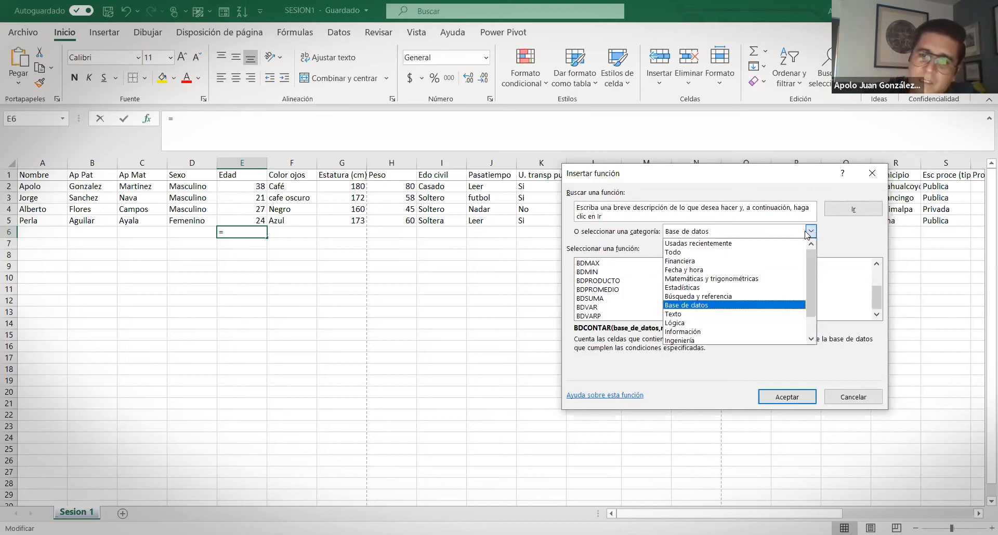
left_click(708, 314)
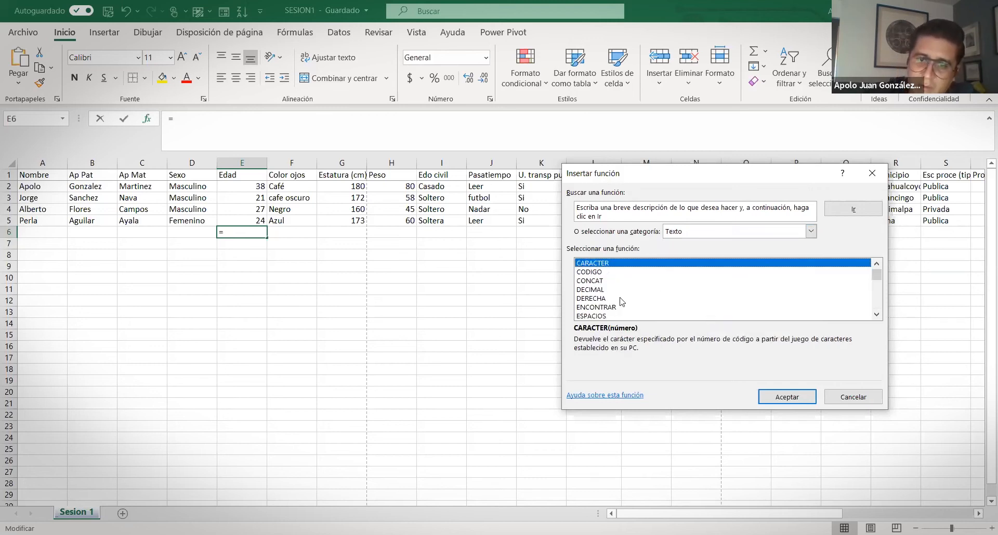
scroll(635, 298, "down", 7)
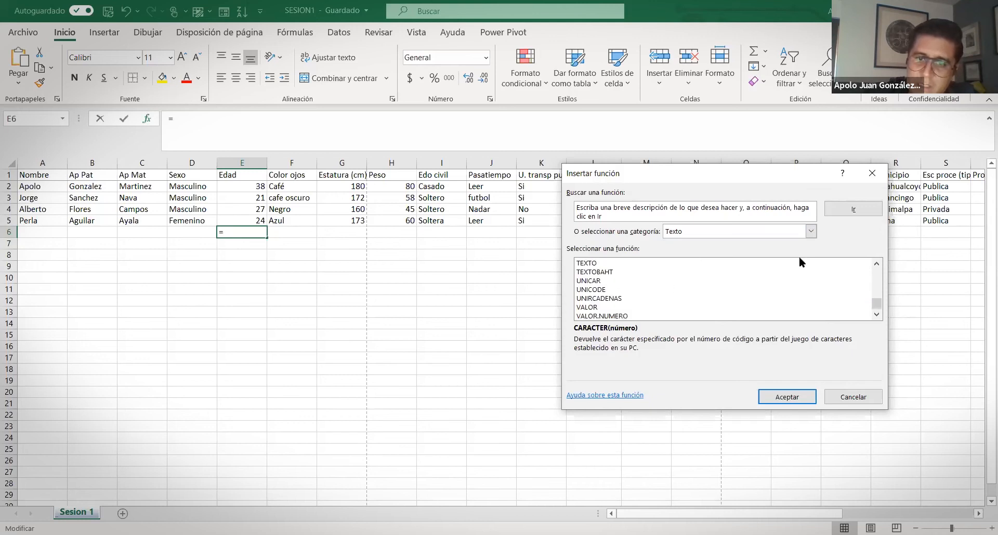
left_click(810, 231)
left_click(693, 323)
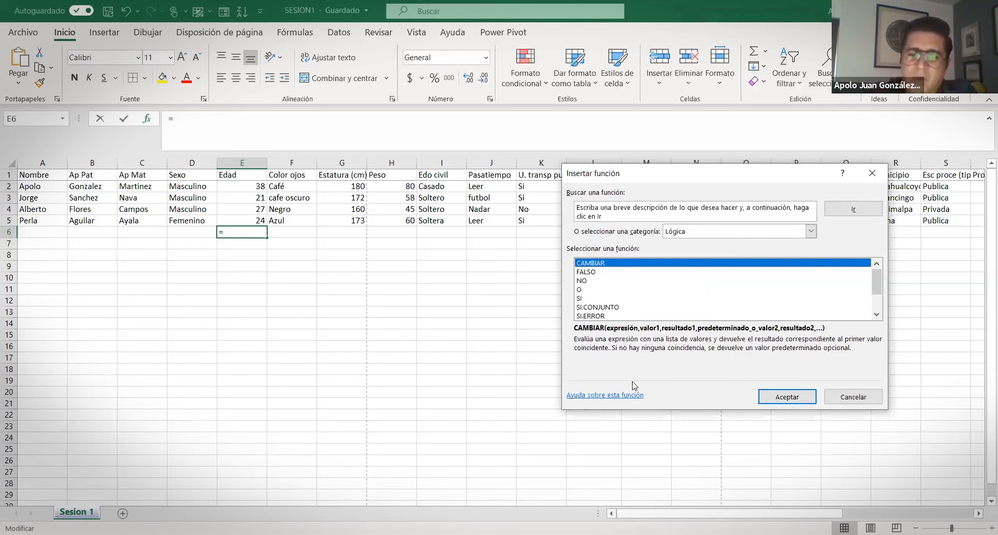
Read the FALSO, NO, O and SI descriptions, close the dialog unused, and select column E
left_click(588, 273)
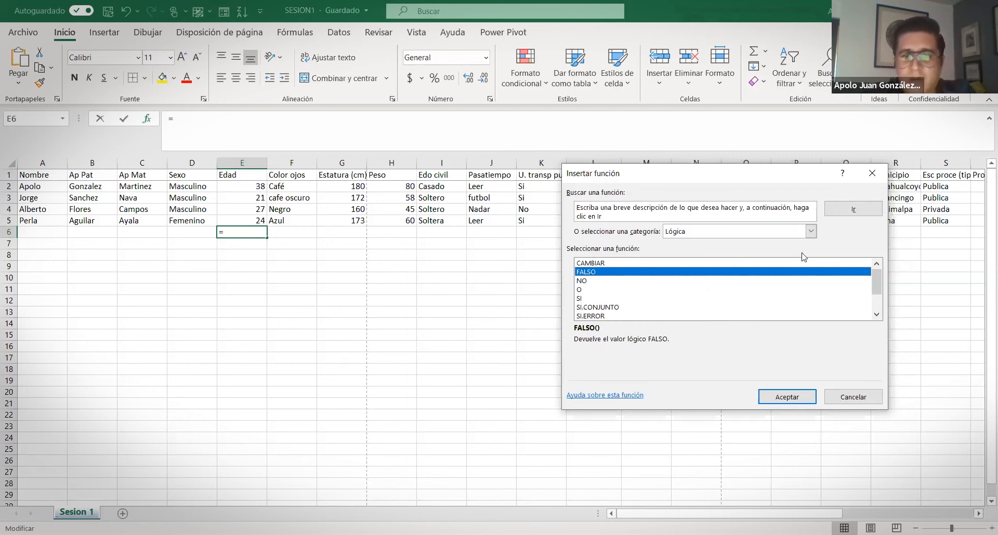
left_click(582, 282)
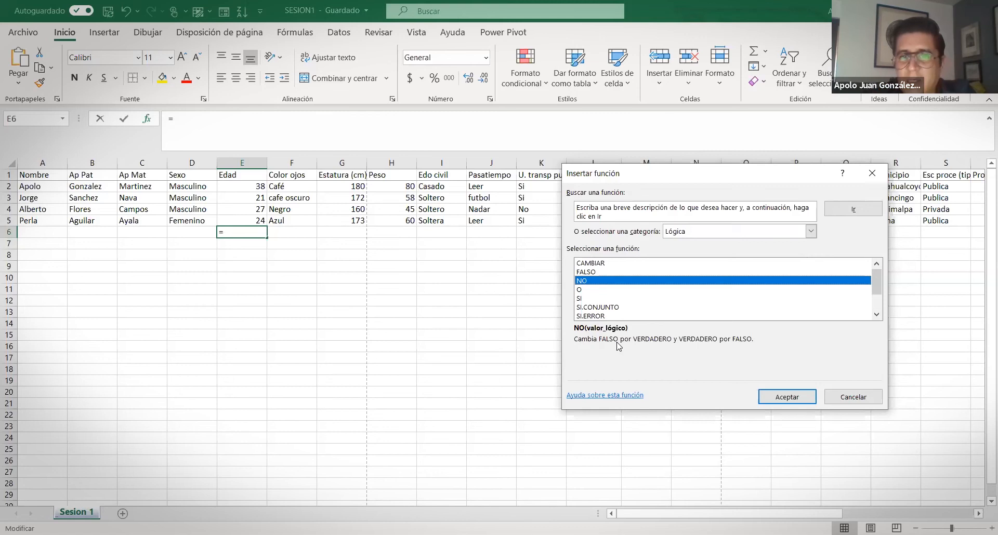
left_click(581, 290)
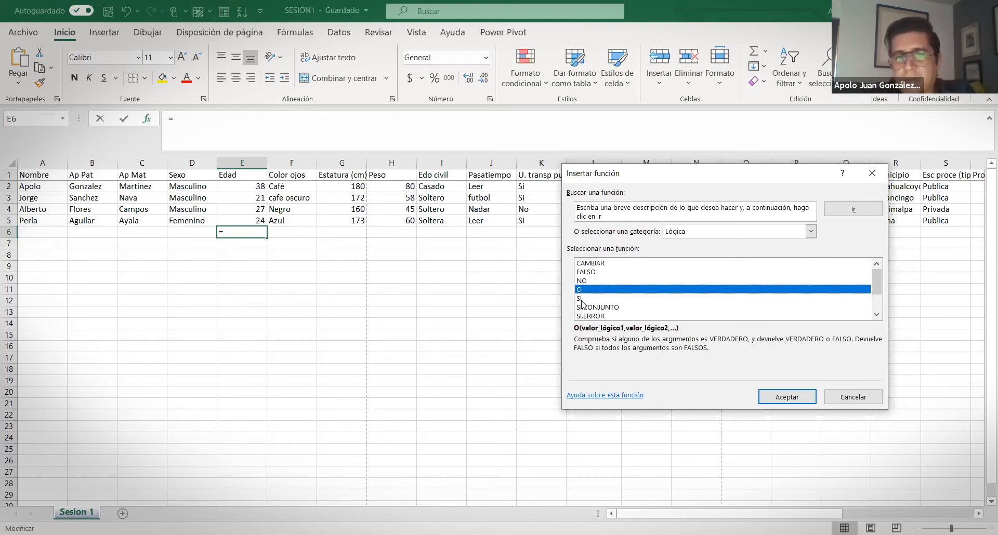
left_click(581, 299)
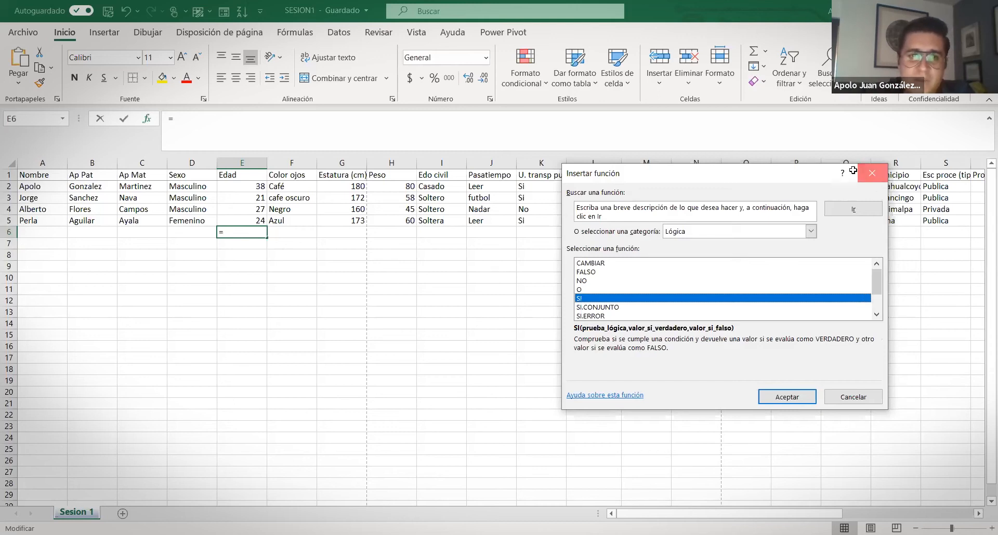
left_click(871, 174)
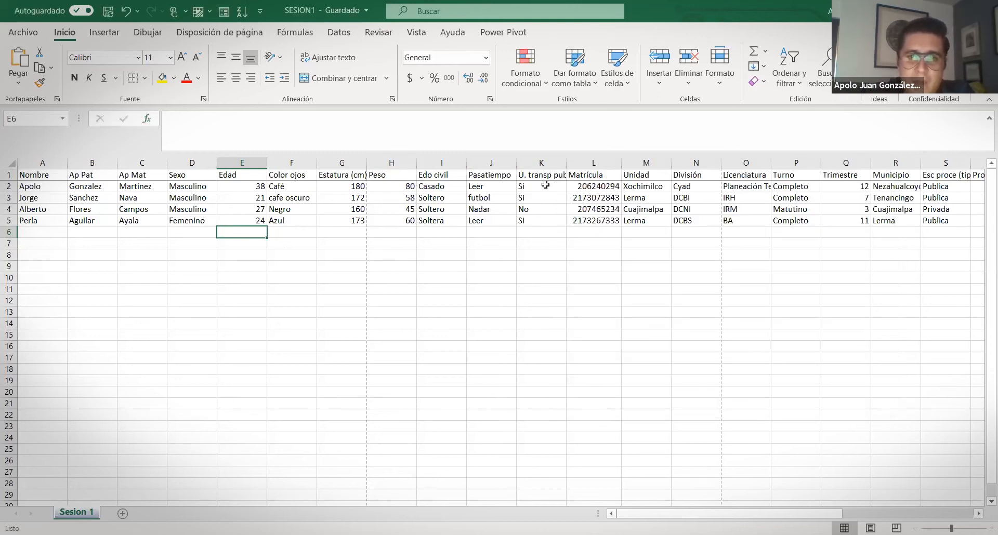
left_click(226, 164)
Insert a blank column before Edad and head it 'Sexo' in E1
right_click(226, 165)
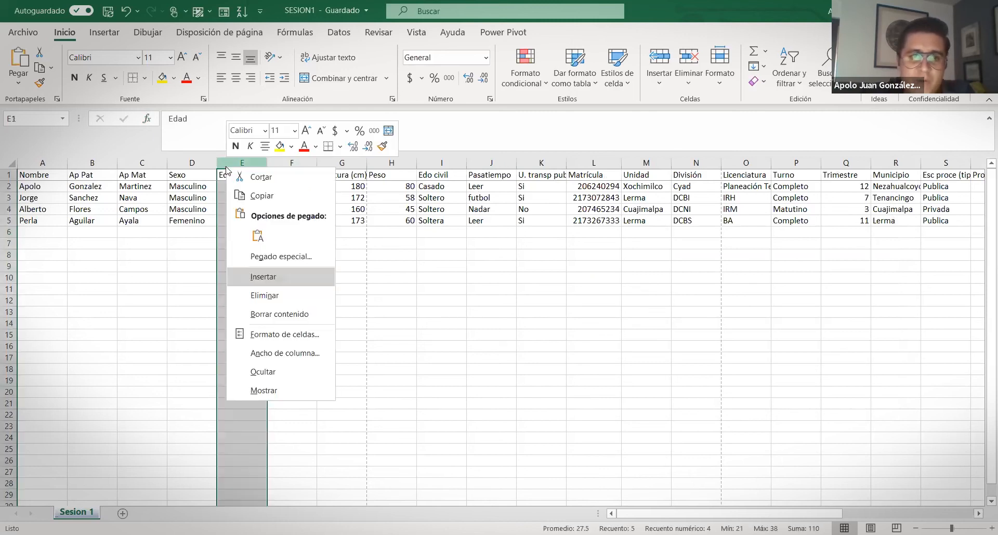
left_click(296, 280)
left_click(200, 188)
left_click_drag(198, 197, 198, 223)
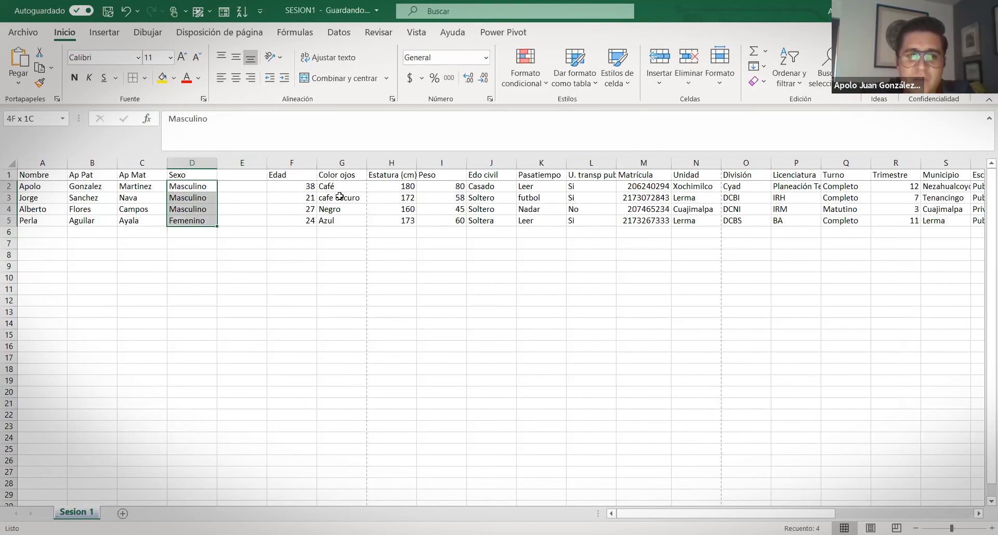
left_click(244, 187)
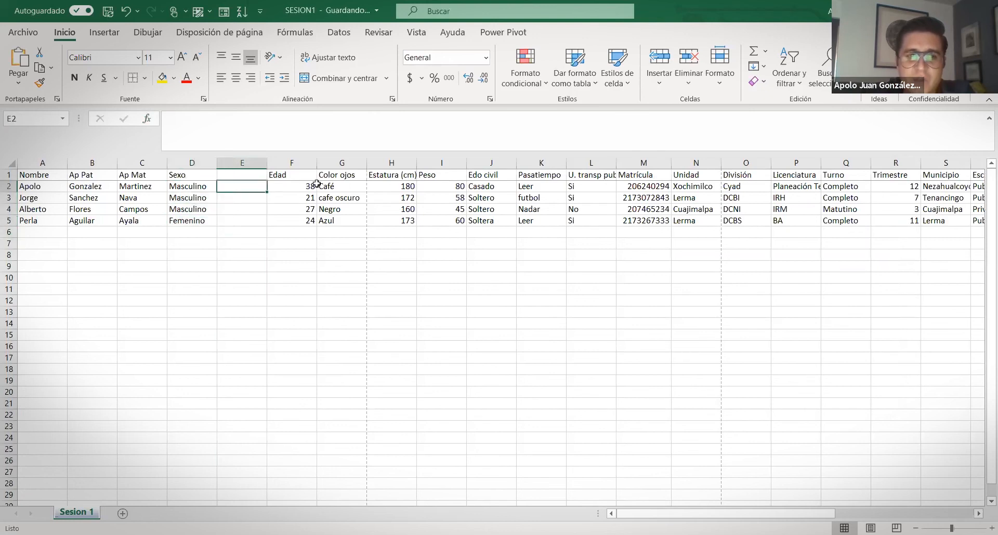
left_click(223, 179)
type("Sexo")
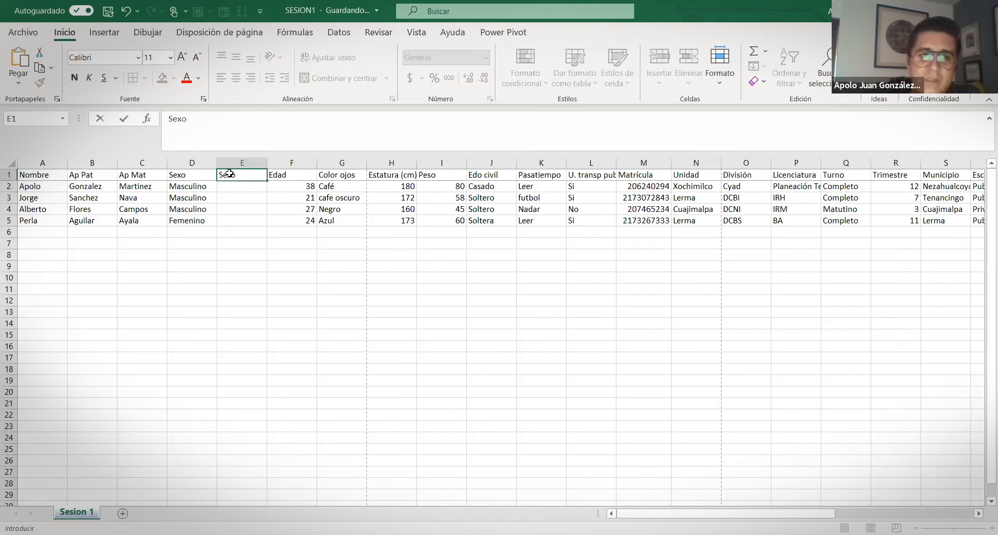
key("Return")
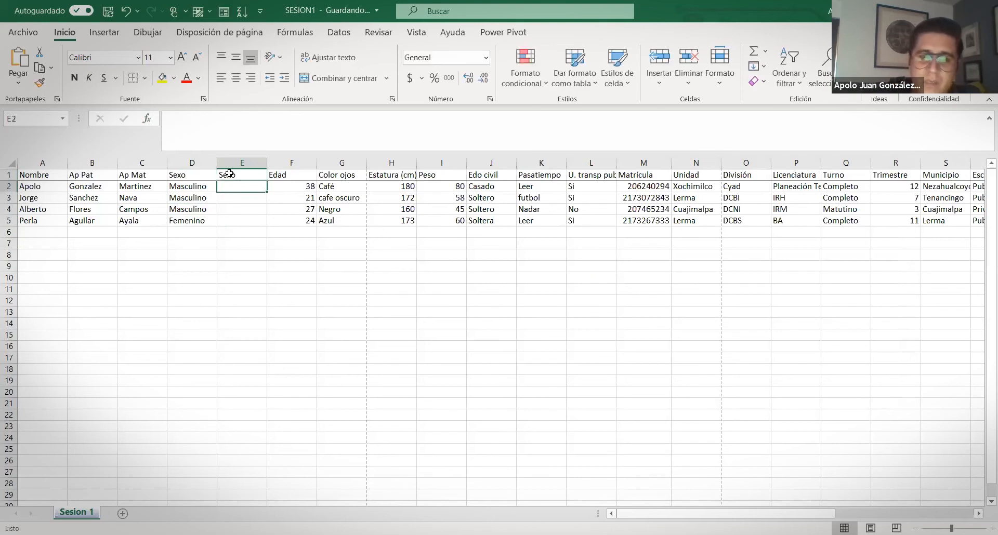
Enter =si(D2,1,0) in E2, which returns #¡VALOR!
type("=")
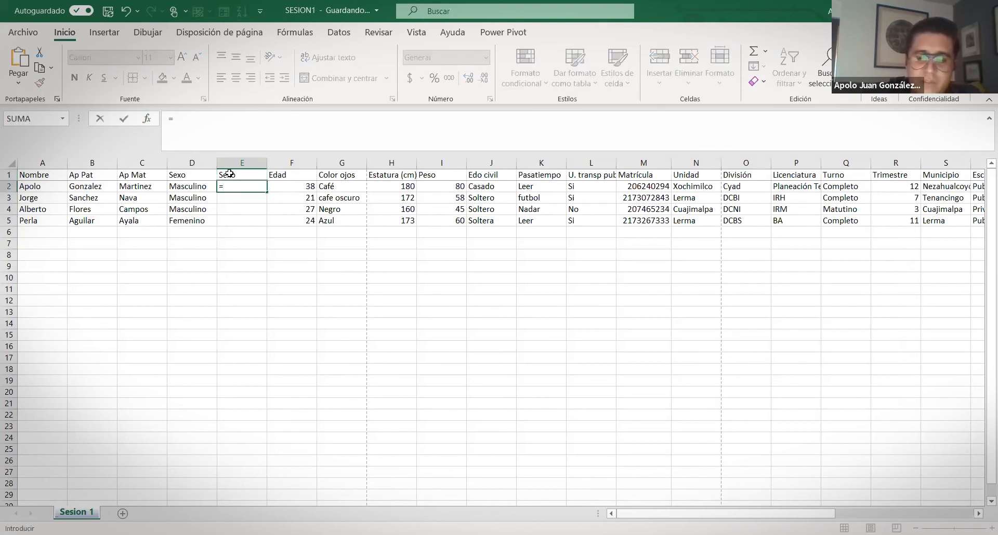
type("si(")
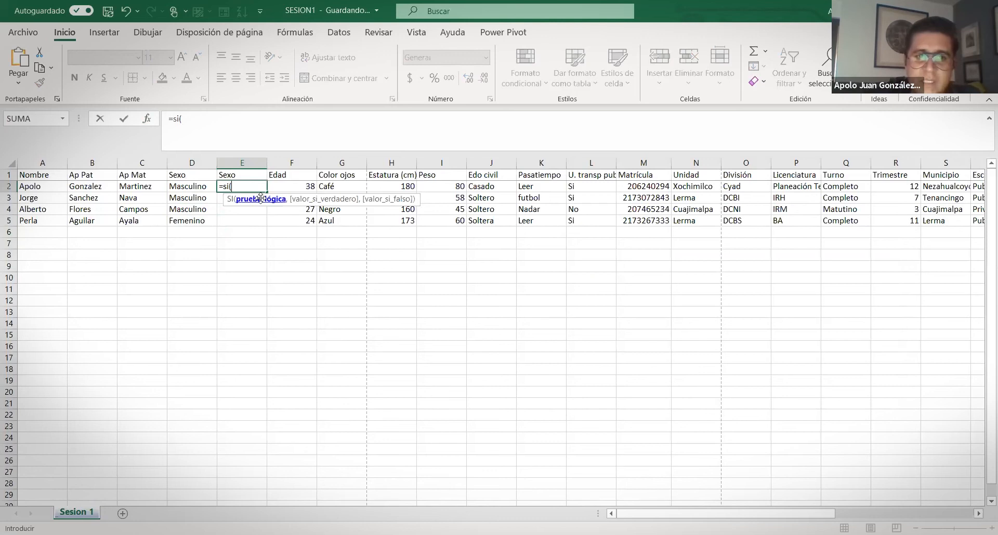
left_click(192, 188)
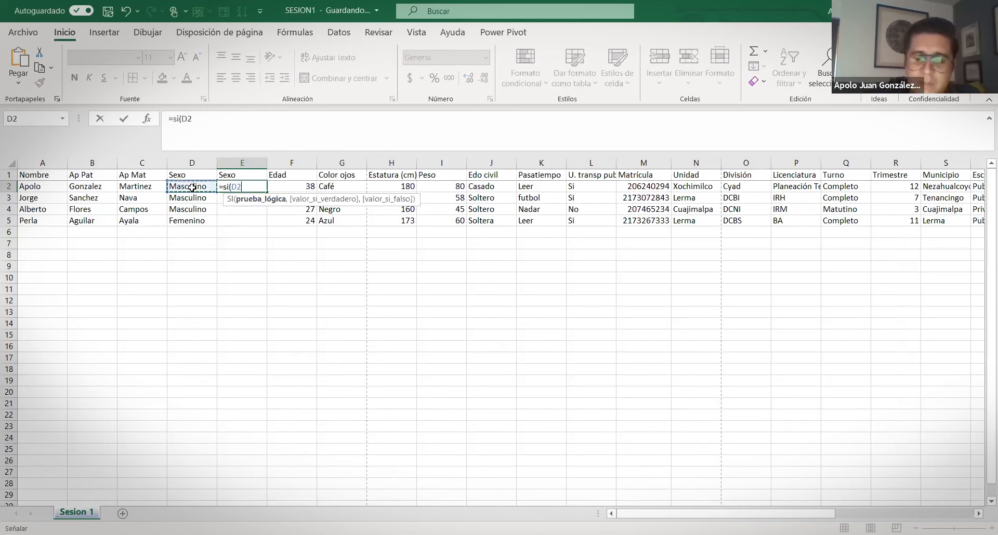
type(",")
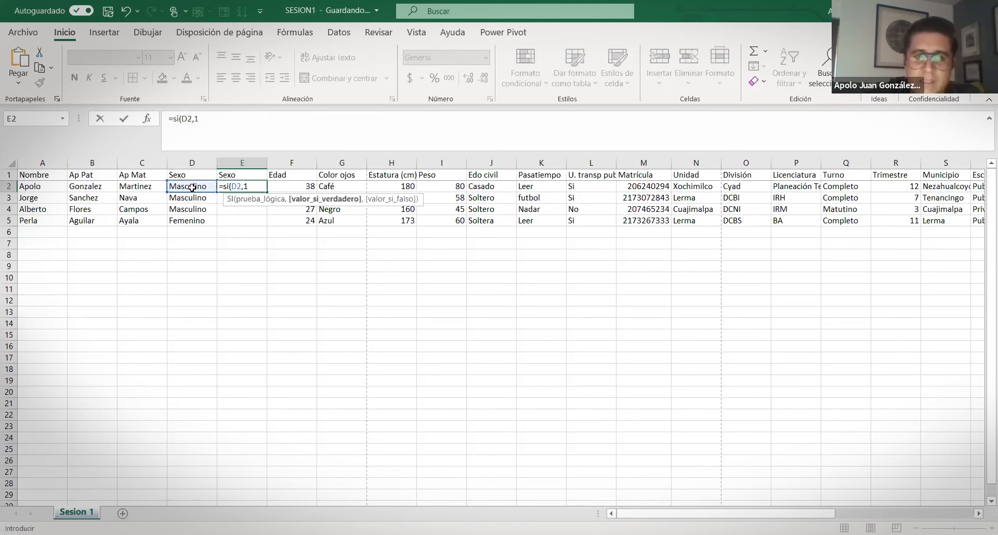
type("1,0)")
key("ctrl+Return")
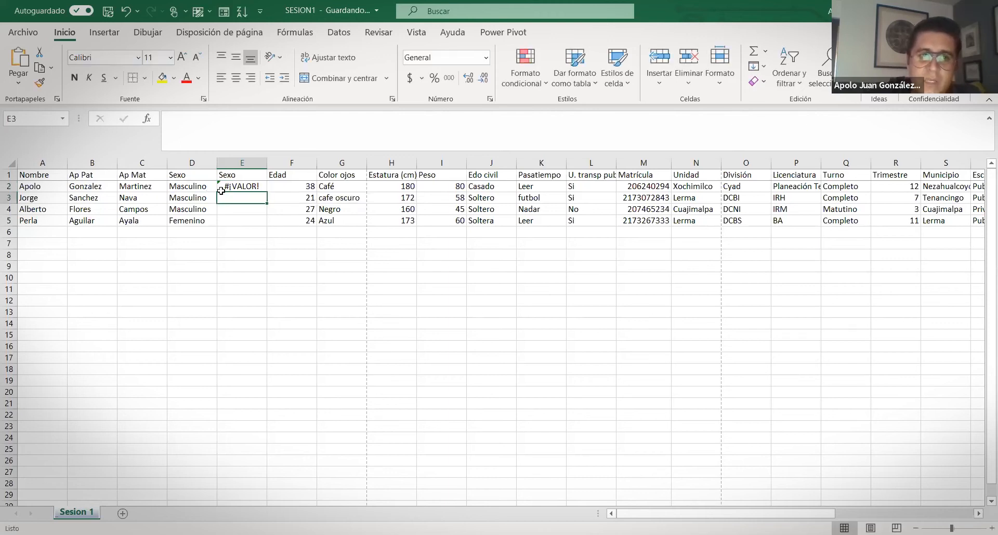
Rebuild E2's formula as =Si(D2,1,0) in the formula bar
left_click(234, 122)
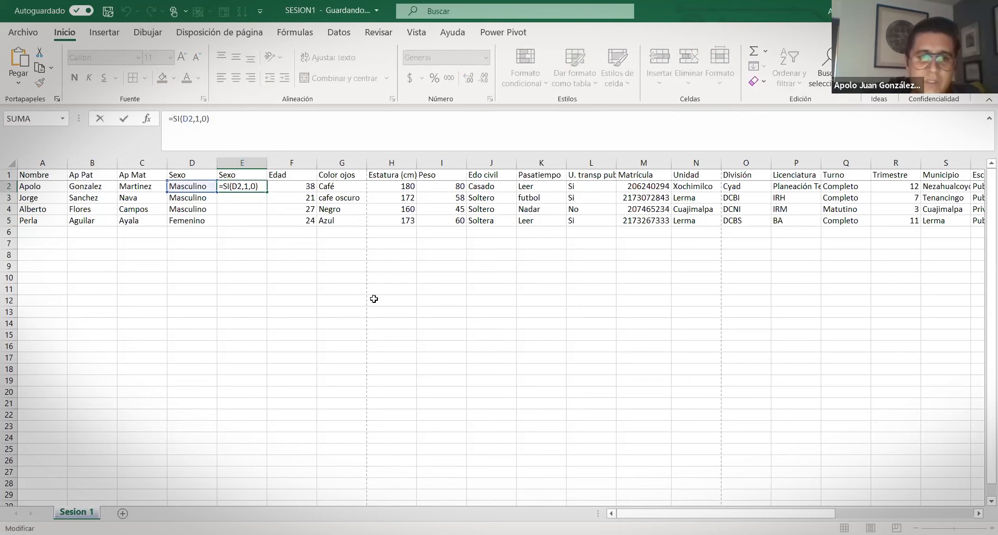
left_click_drag(251, 125, 184, 120)
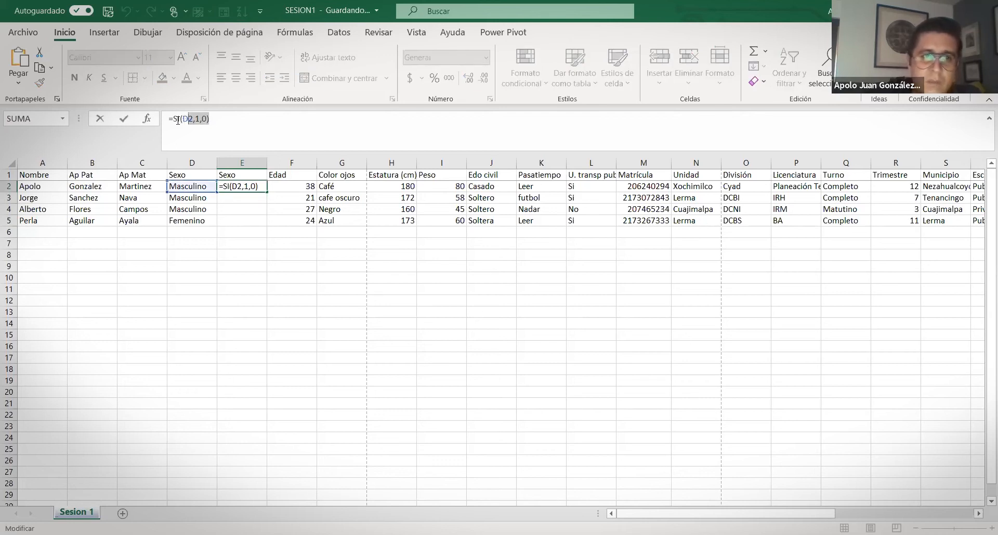
key("BackSpace")
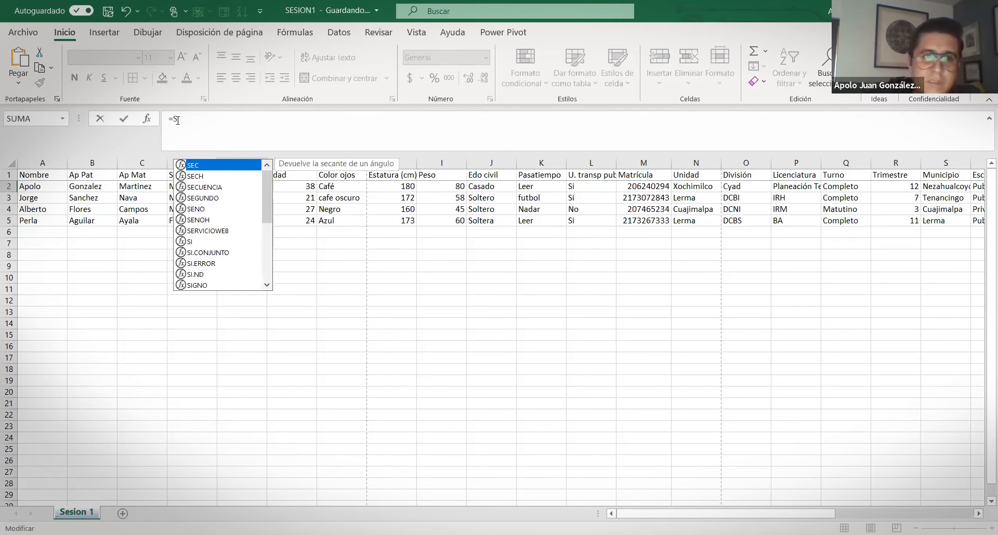
type("i(")
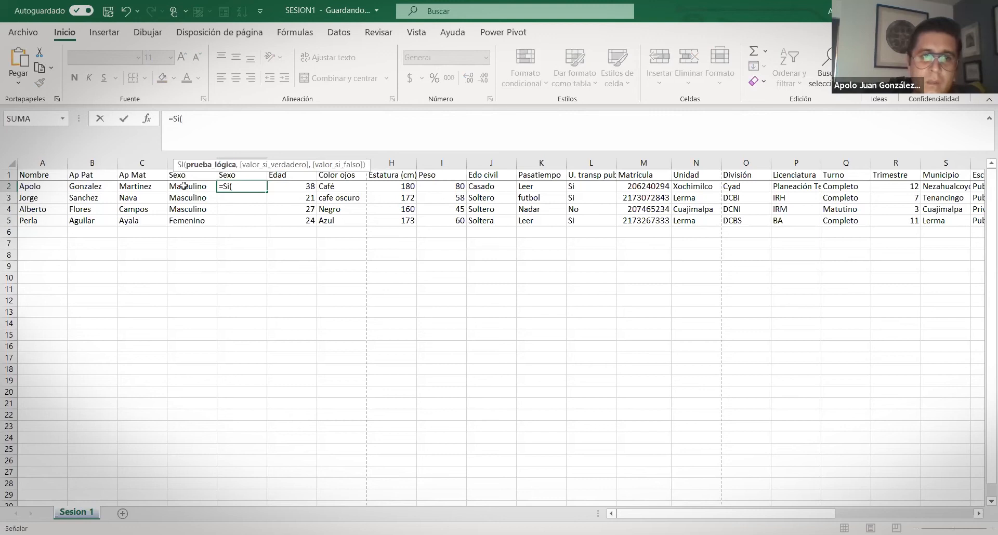
left_click(184, 186)
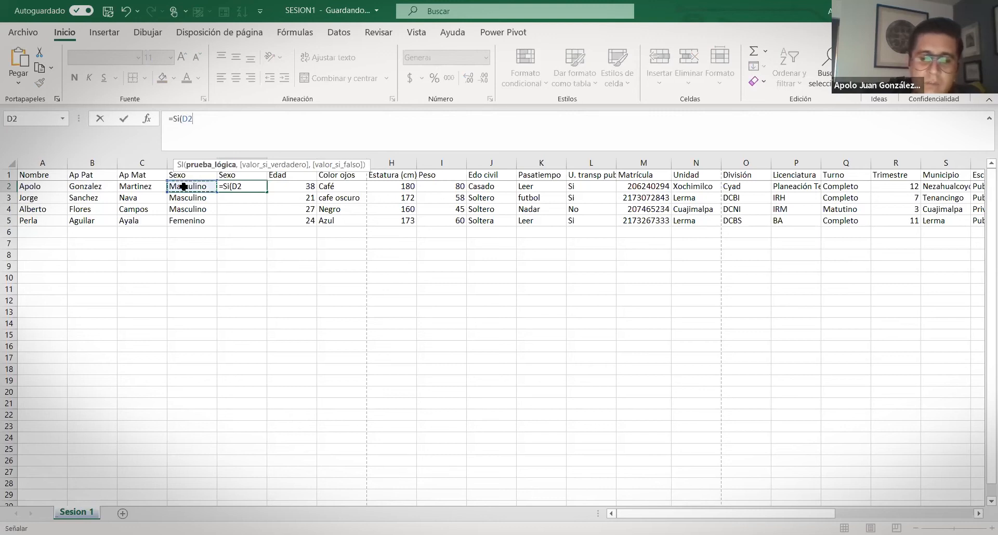
type(",1,0)")
key("Return")
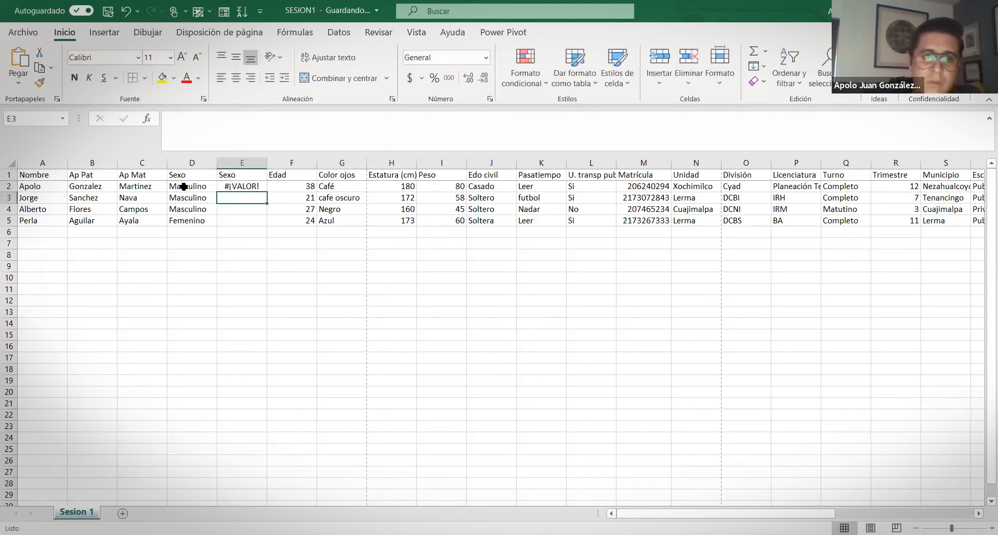
Overwrite E2 with a bare =Si, giving #¿NOMBRE?
left_click(239, 187)
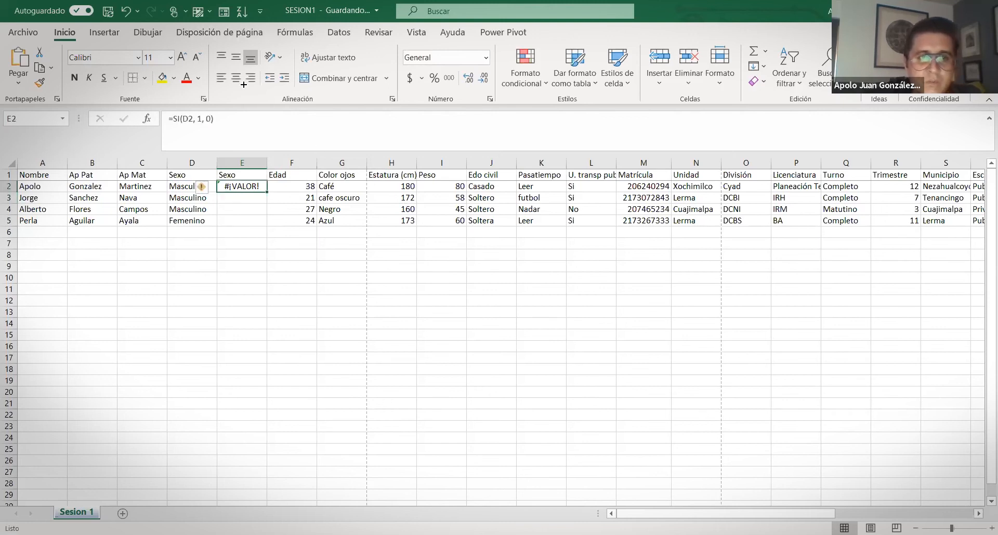
type("=")
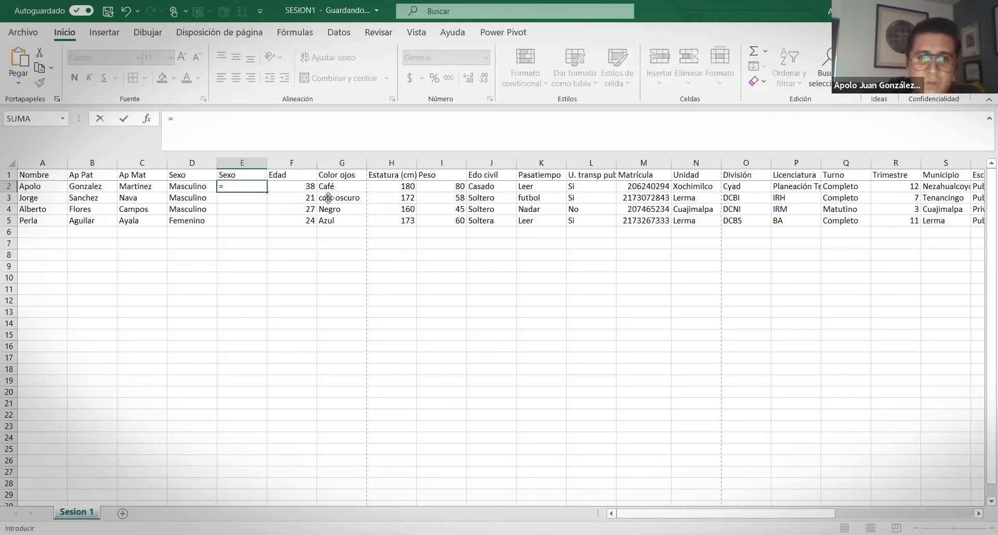
type("Si")
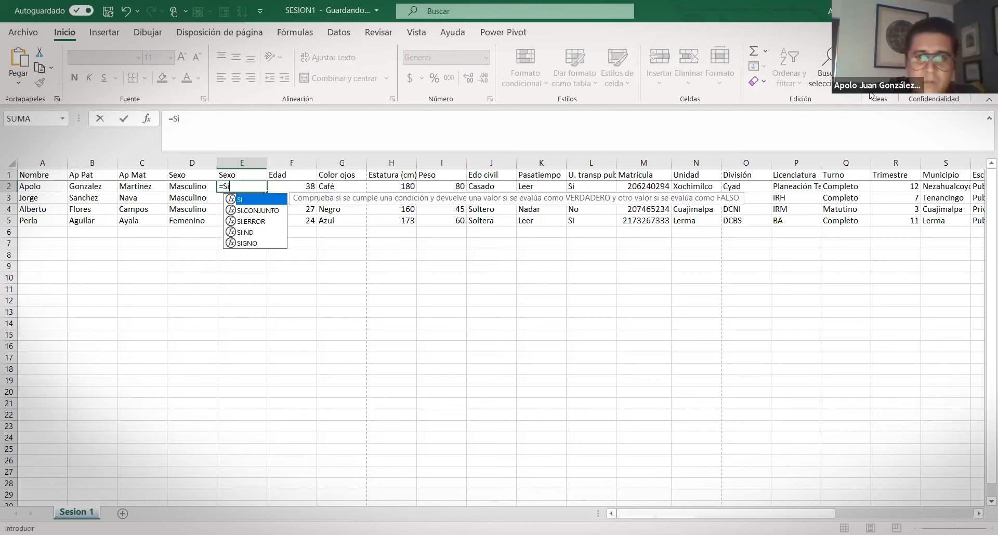
left_click(227, 297)
Search Excel Help for 'funcion si' from the Ayuda tab
left_click(230, 185)
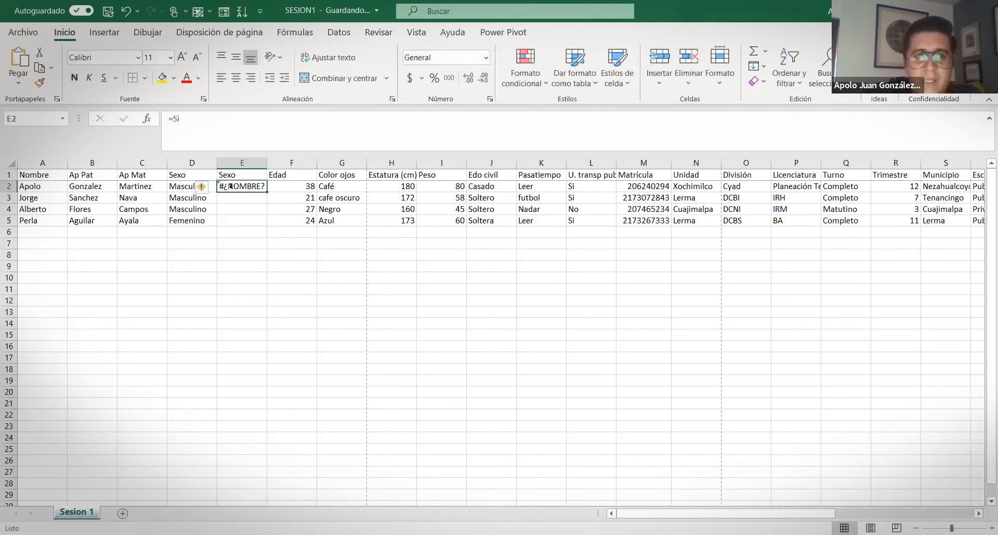
left_click(452, 34)
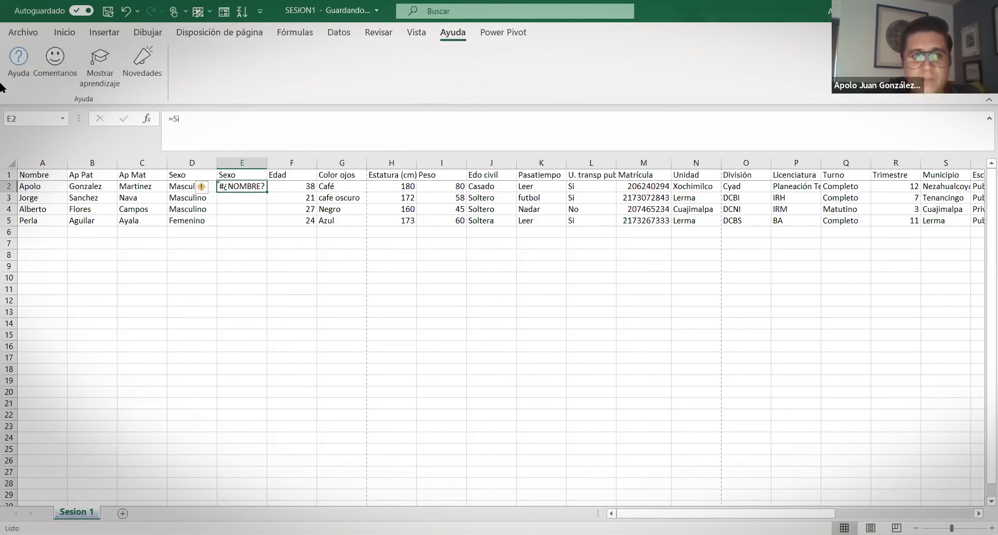
left_click(12, 65)
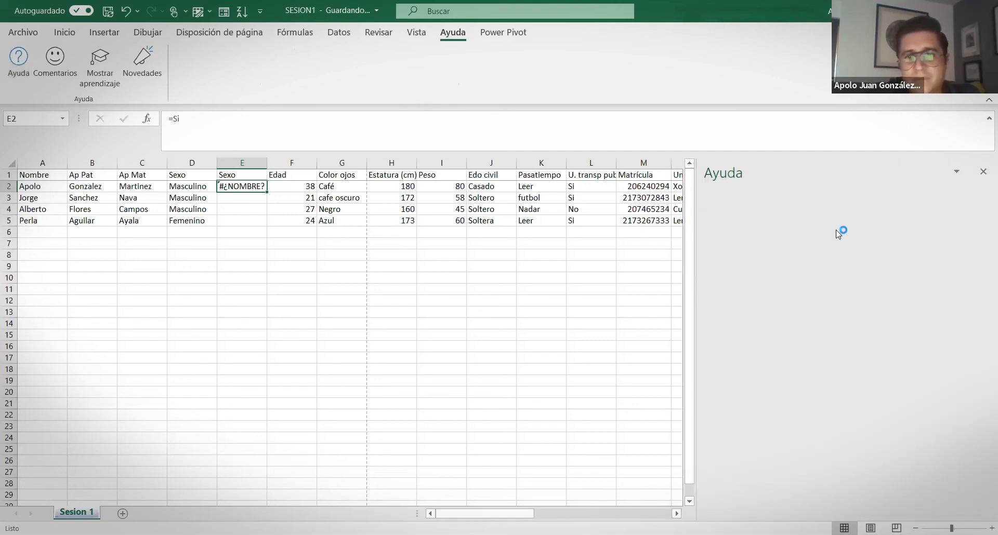
type("funcion si")
left_click(803, 227)
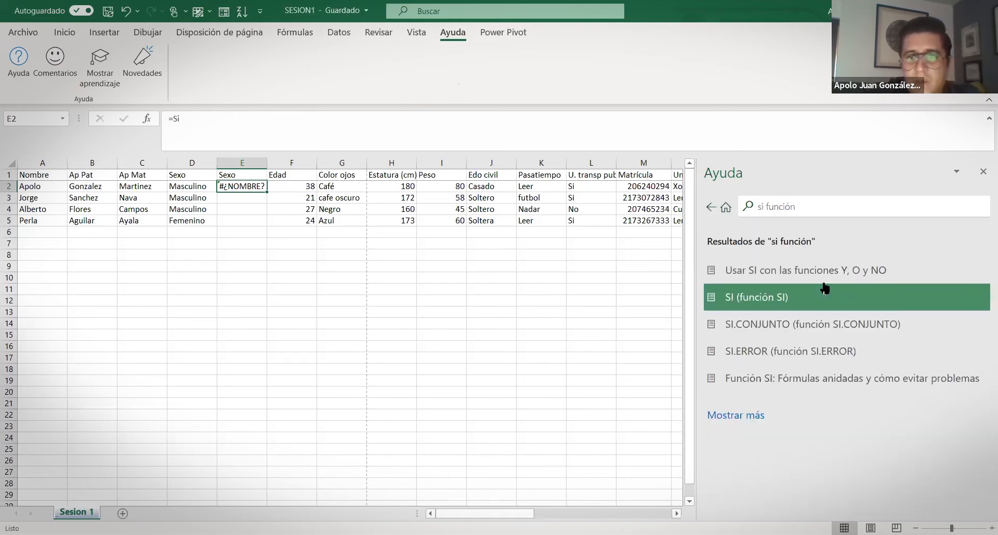
Open the 'SI (función SI)' article, highlight its example =SI(C2="Sí",1,2), and resume editing E2
left_click(770, 299)
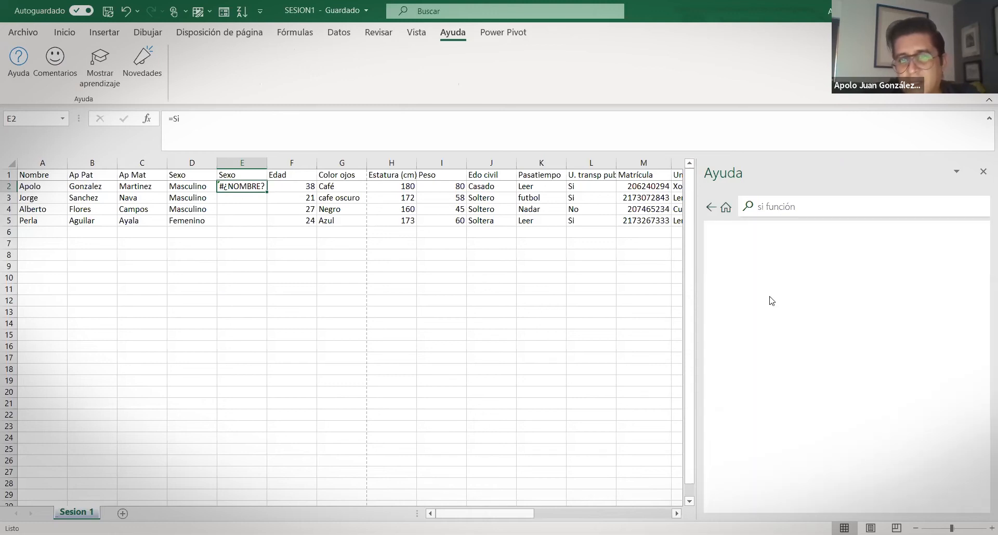
scroll(797, 295, "down", 2)
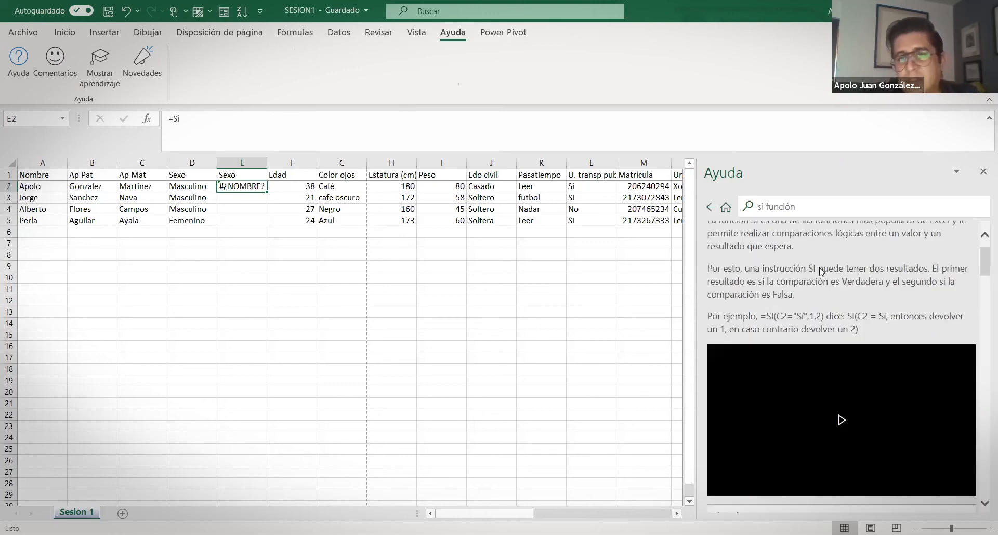
scroll(757, 281, "up", 2)
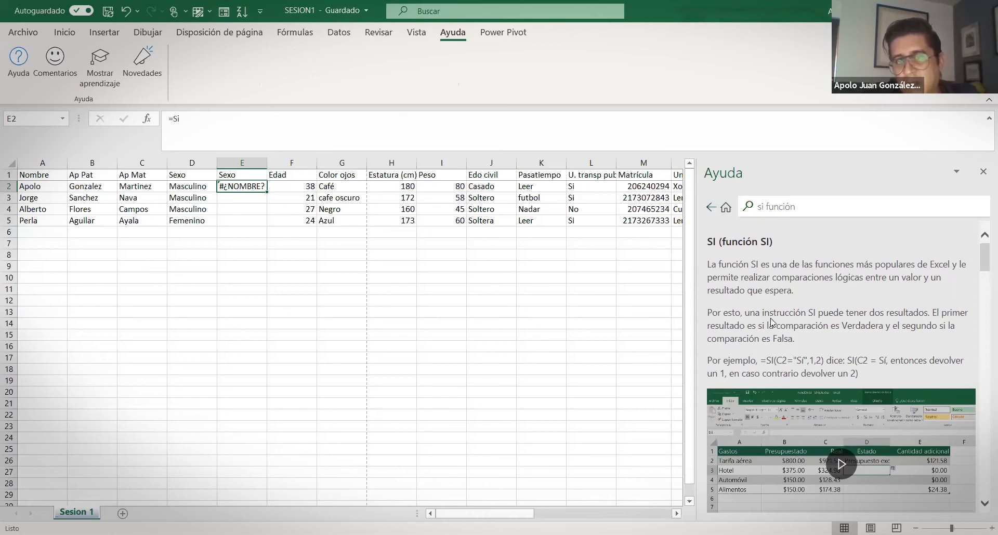
scroll(778, 312, "down", 1)
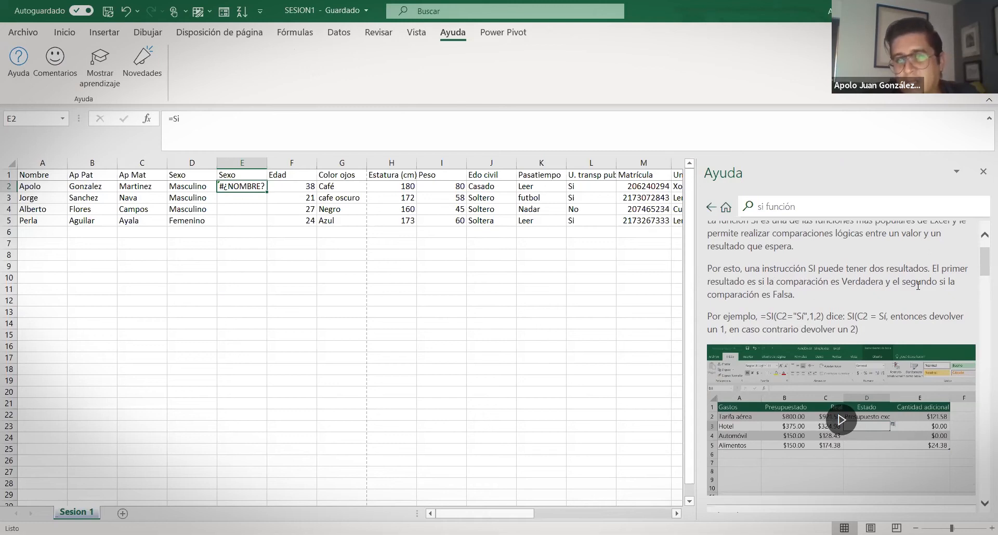
scroll(780, 317, "down", 1)
scroll(734, 311, "up", 1)
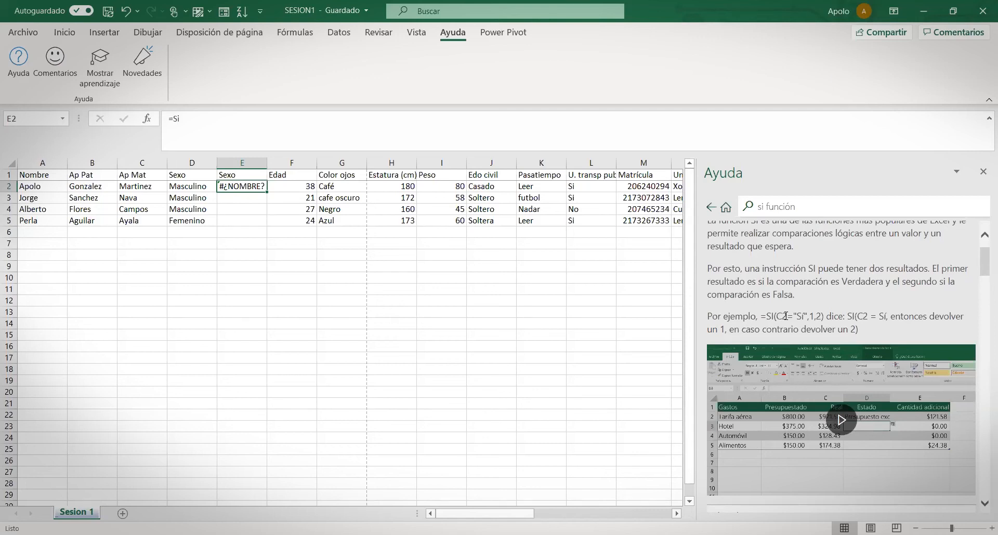
left_click_drag(762, 318, 824, 317)
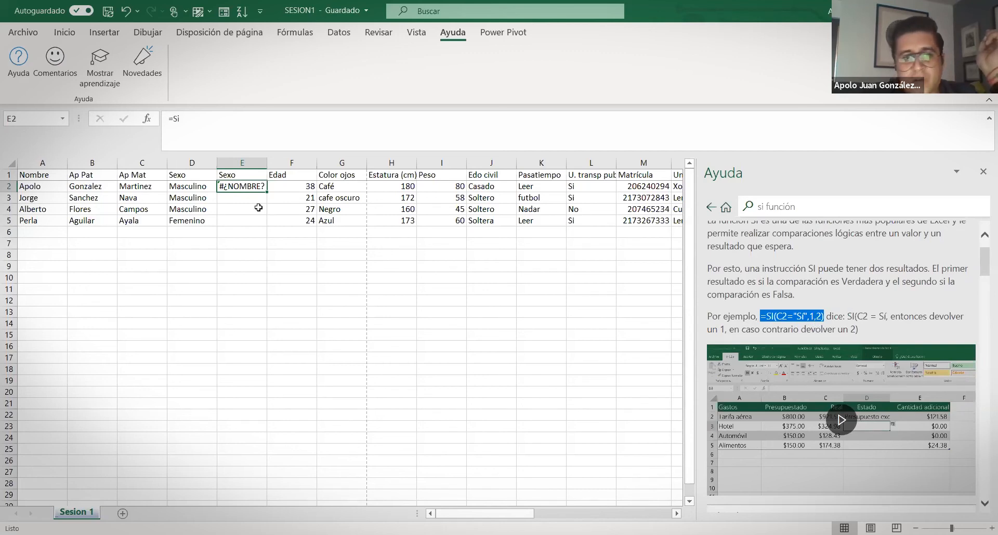
left_click(241, 118)
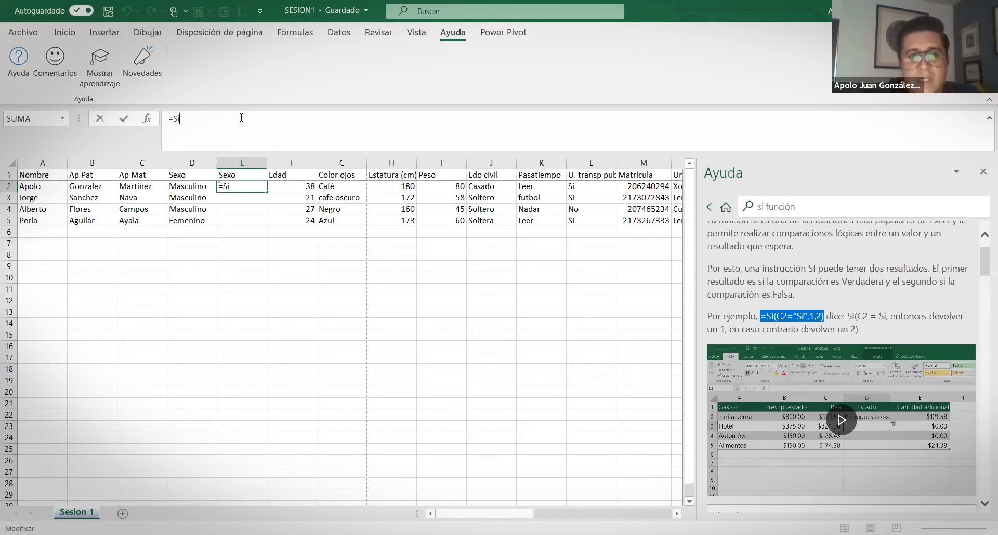
Enter =SI(D2="masculino",1,0) in E2 and fill it down to E5, giving 1, 1, 1, 0
type("(")
left_click(189, 187)
type("=")
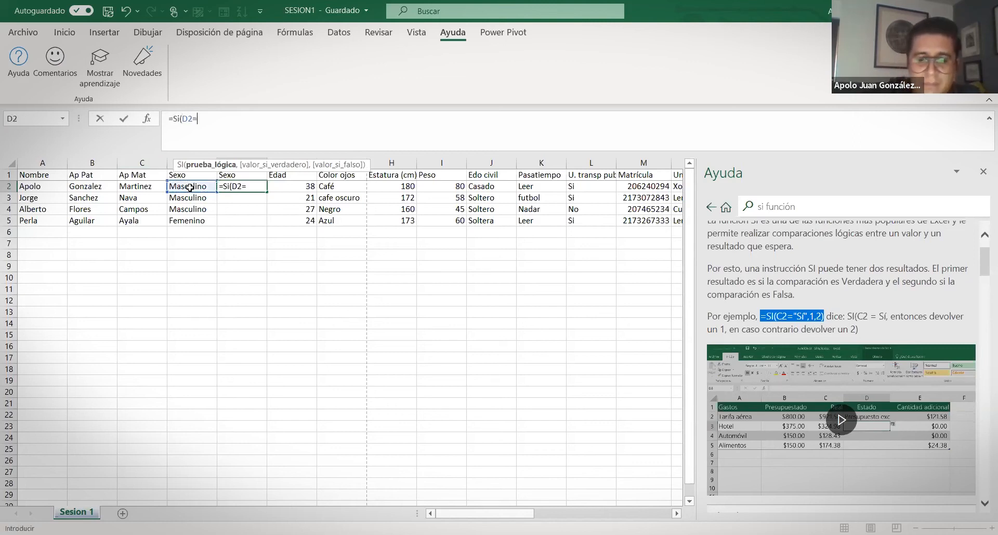
type("\"ma")
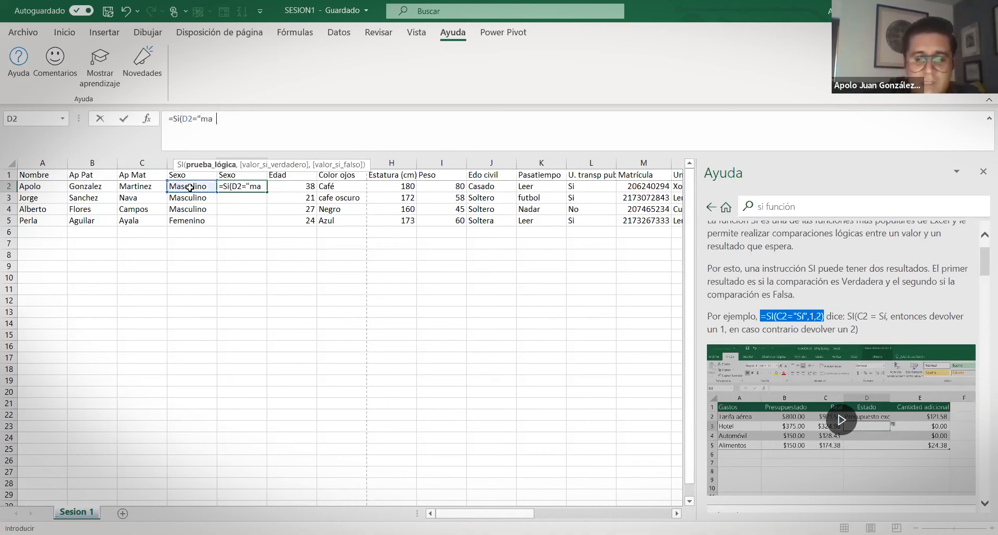
type("sculino\",1,0")
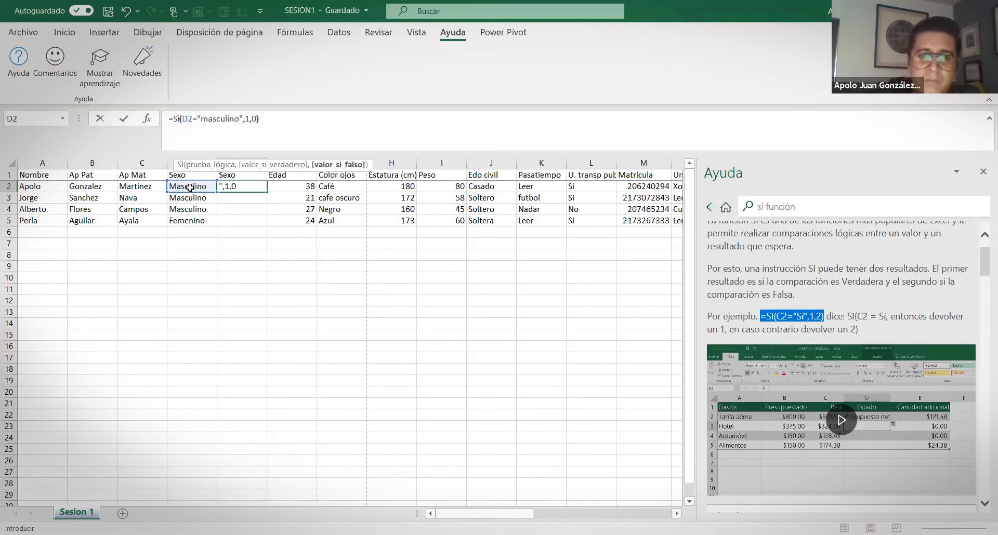
type(")")
key("Return")
left_click(252, 188)
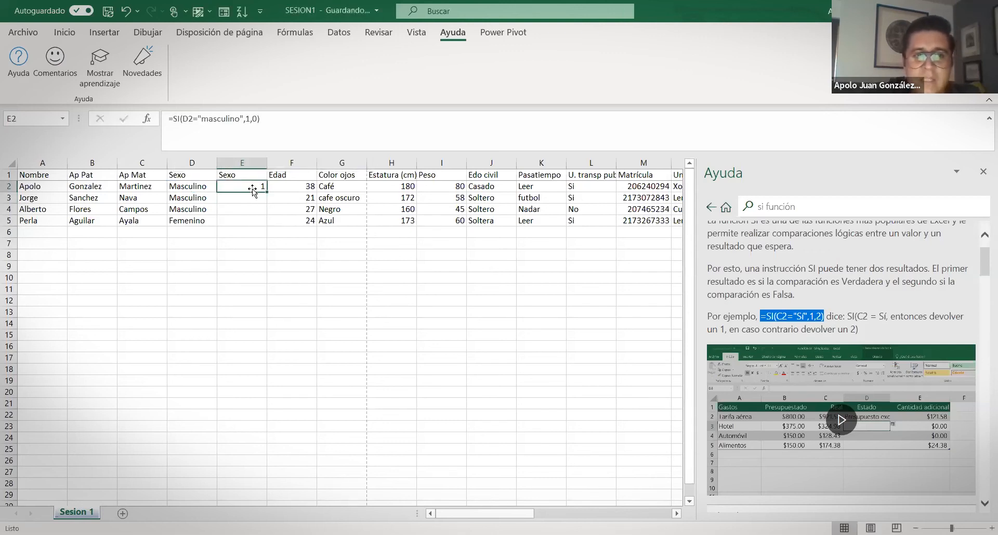
left_click_drag(268, 193, 263, 222)
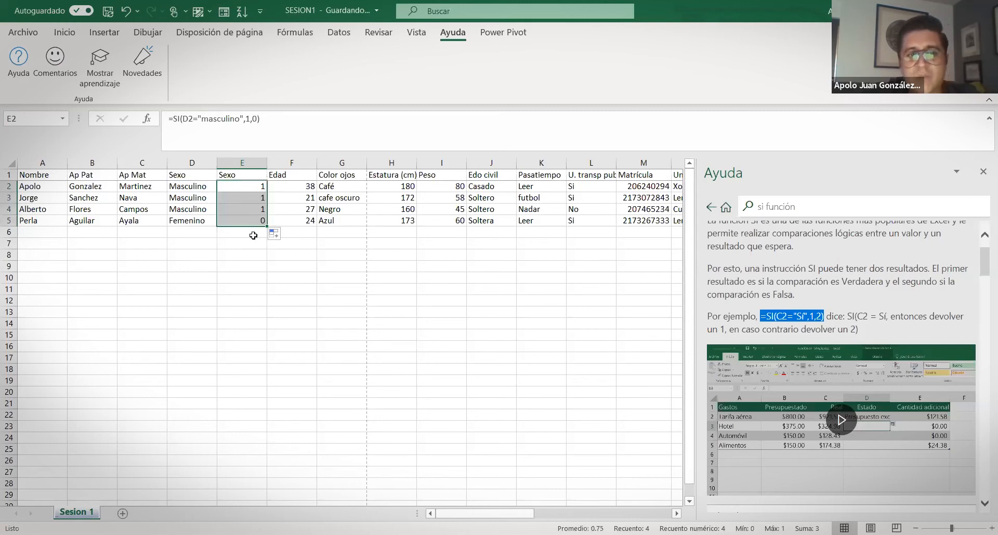
double_click(228, 186)
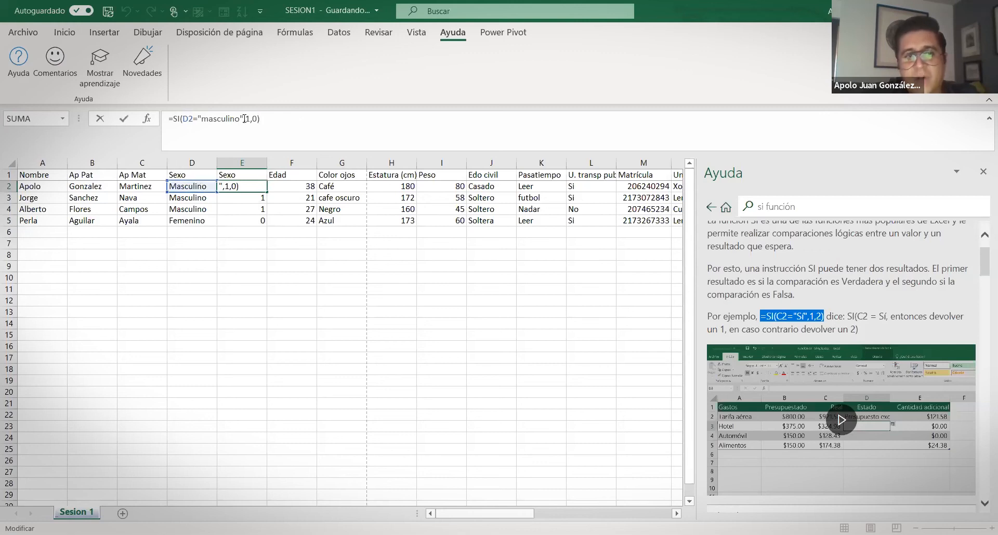
Change E5's formula to =SI(D5="femenino",1,0)
left_click_drag(244, 119, 197, 119)
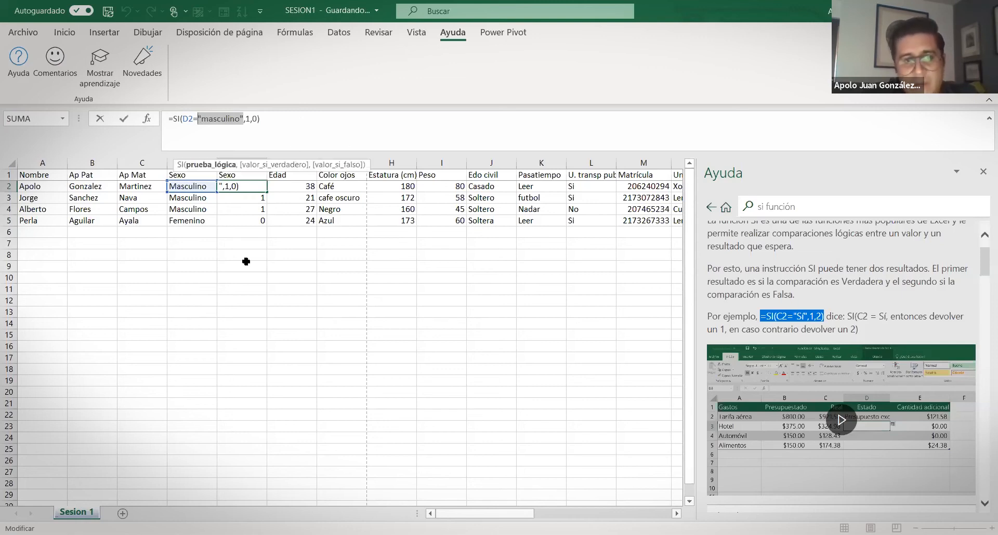
left_click(246, 261)
key("Escape")
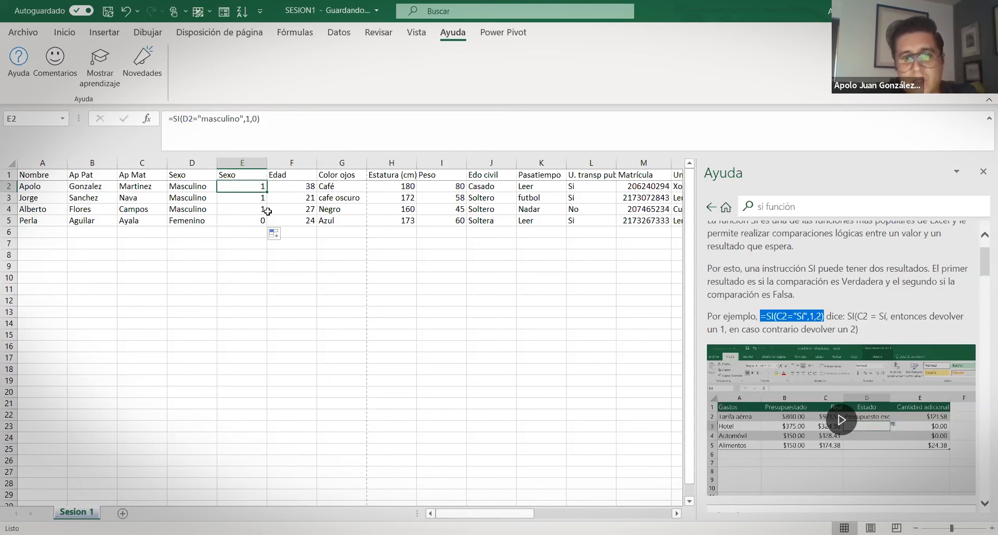
key("Down")
key("Down")
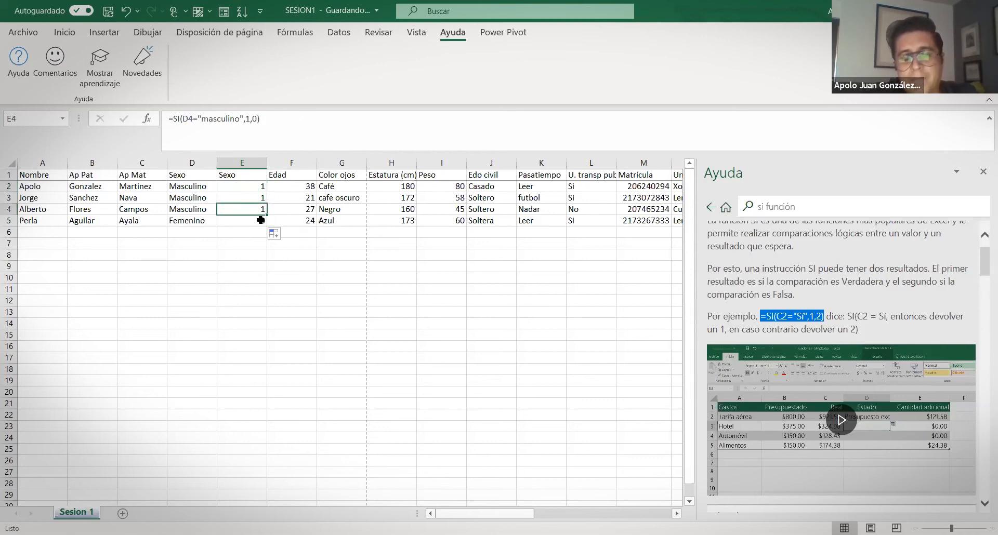
left_click(240, 218)
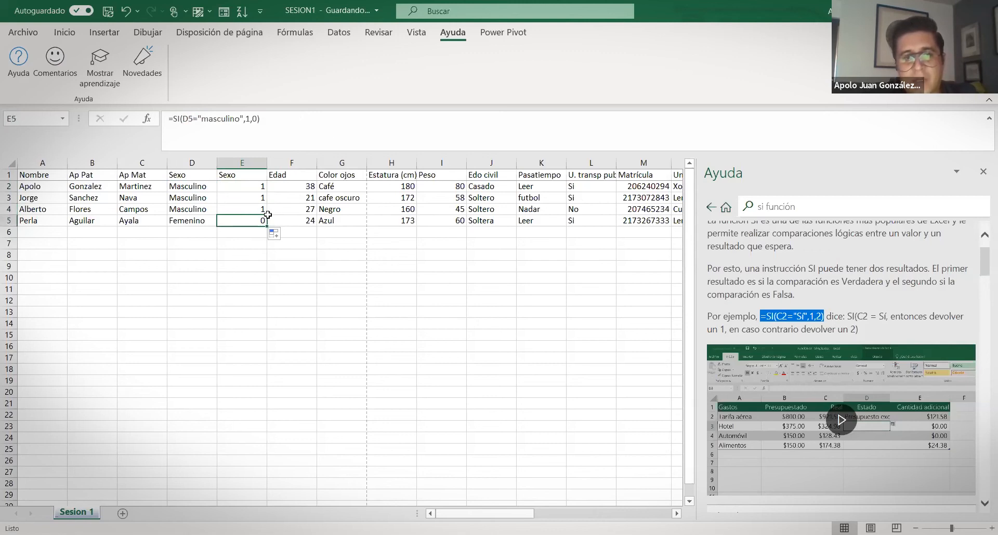
left_click(239, 117)
key("BackSpace")
key("BackSpace")
key("BackSpace")
key("BackSpace")
key("BackSpace")
key("BackSpace")
key("BackSpace")
key("BackSpace")
key("BackSpace")
type("femenino")
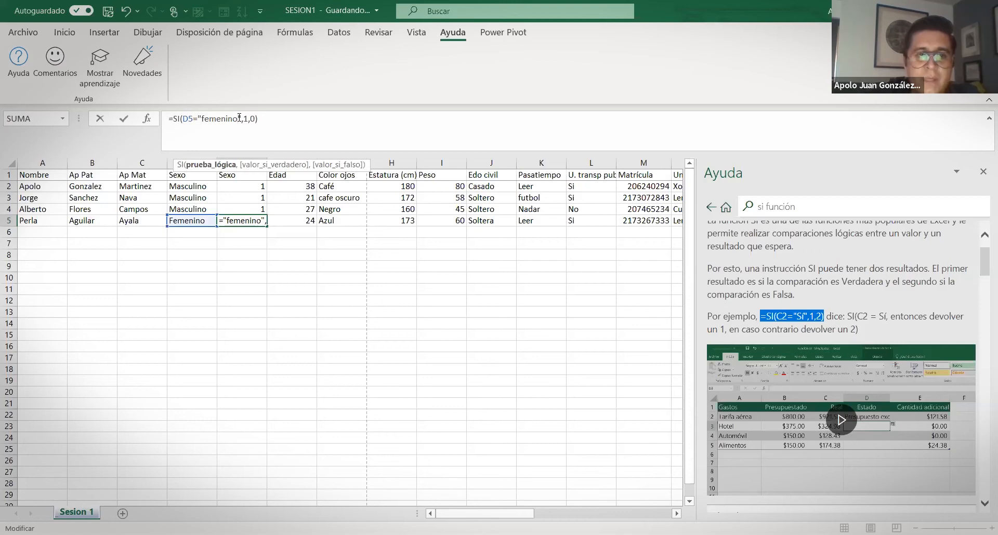
key("Return")
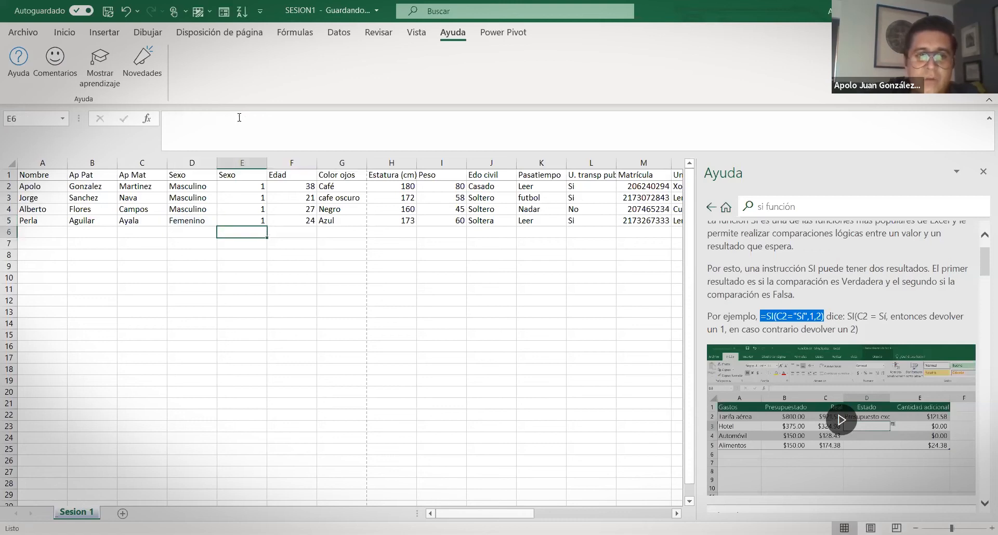
Fill the femenino formula up to E2 and compare the Sexo text in D with the 0/1 results
left_click(255, 221)
left_click_drag(266, 226, 268, 187)
left_click(245, 277)
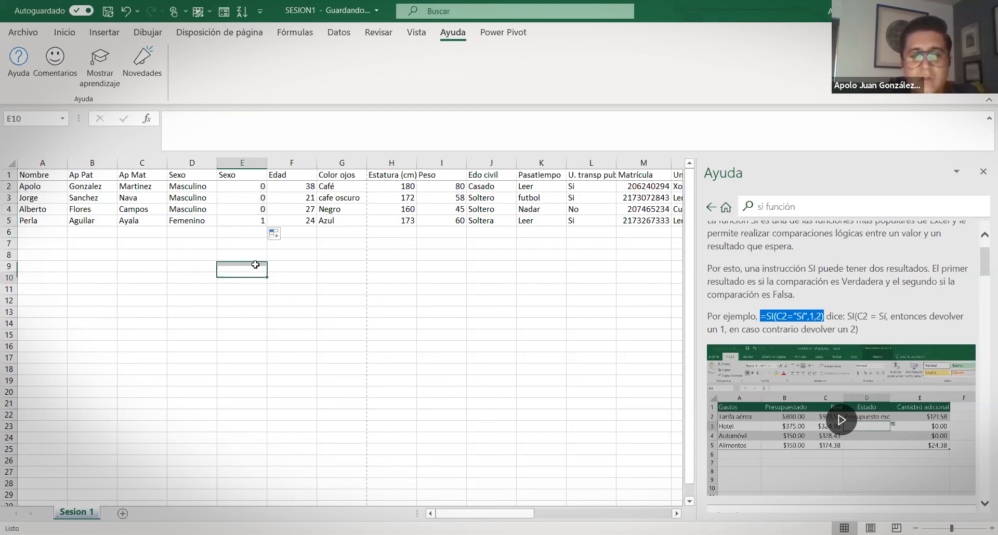
left_click_drag(237, 186, 193, 226)
left_click(191, 177)
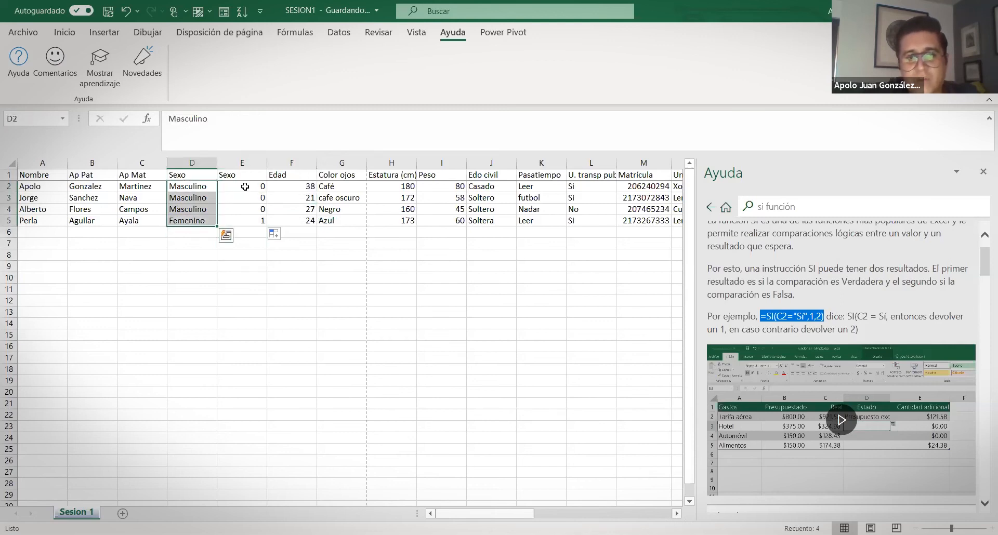
left_click_drag(245, 186, 244, 220)
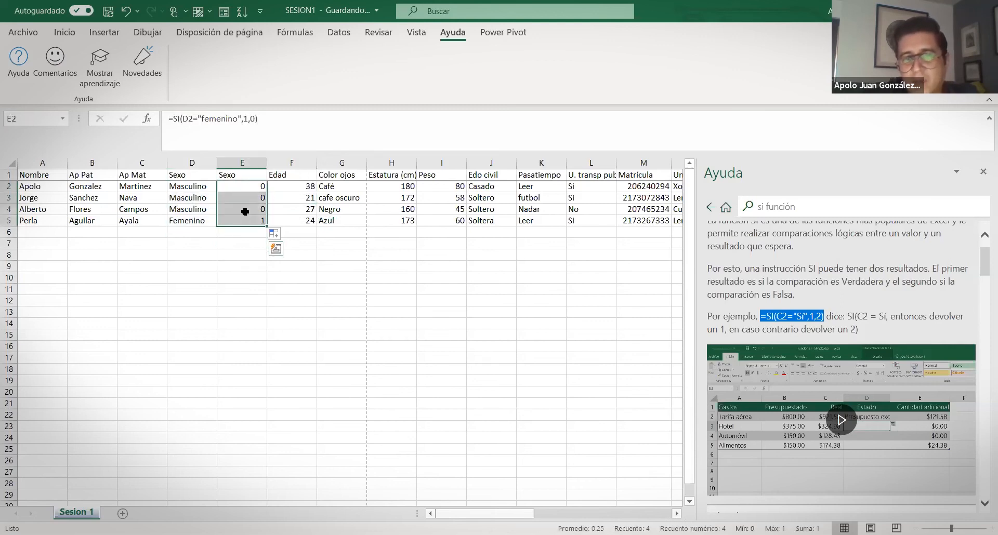
left_click_drag(177, 188, 186, 221)
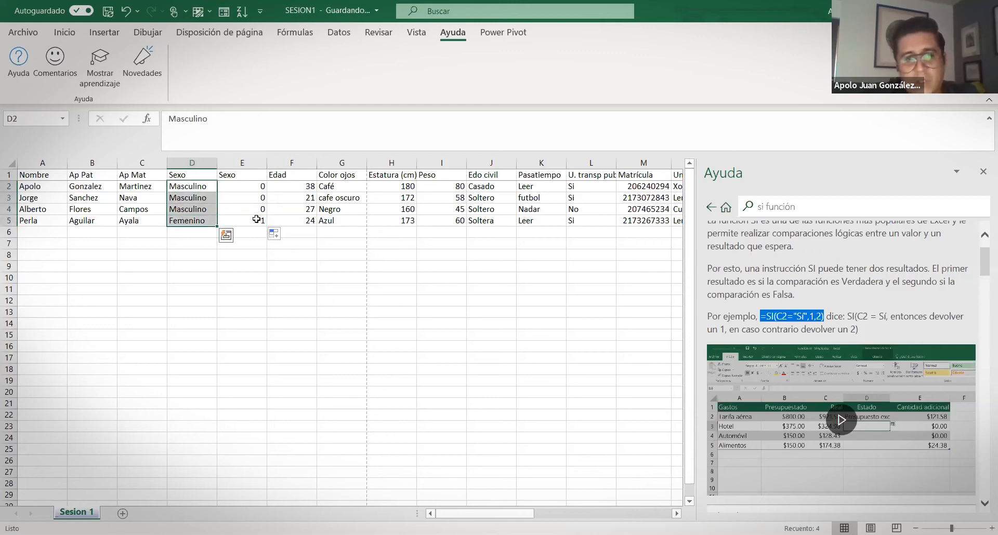
left_click_drag(252, 187, 256, 221)
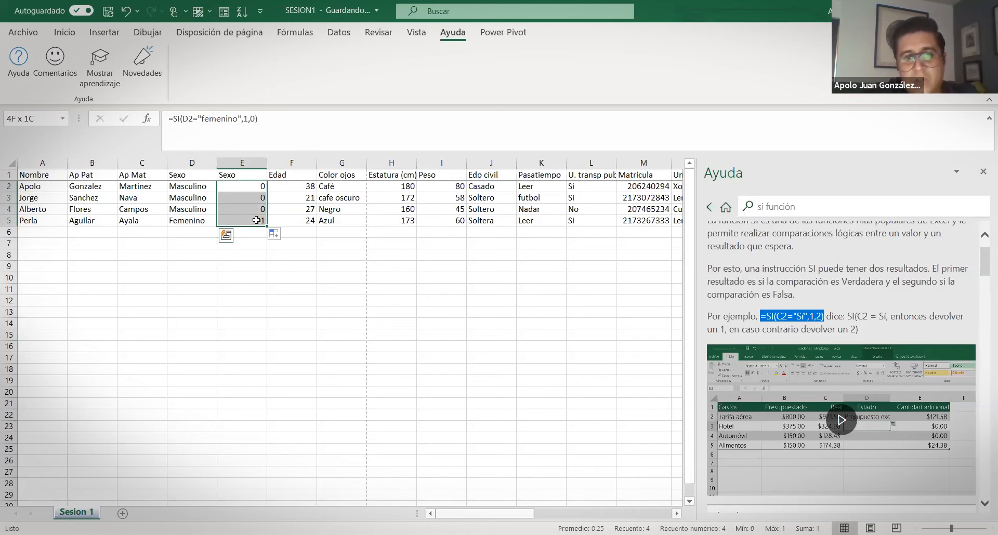
left_click_drag(257, 221, 256, 221)
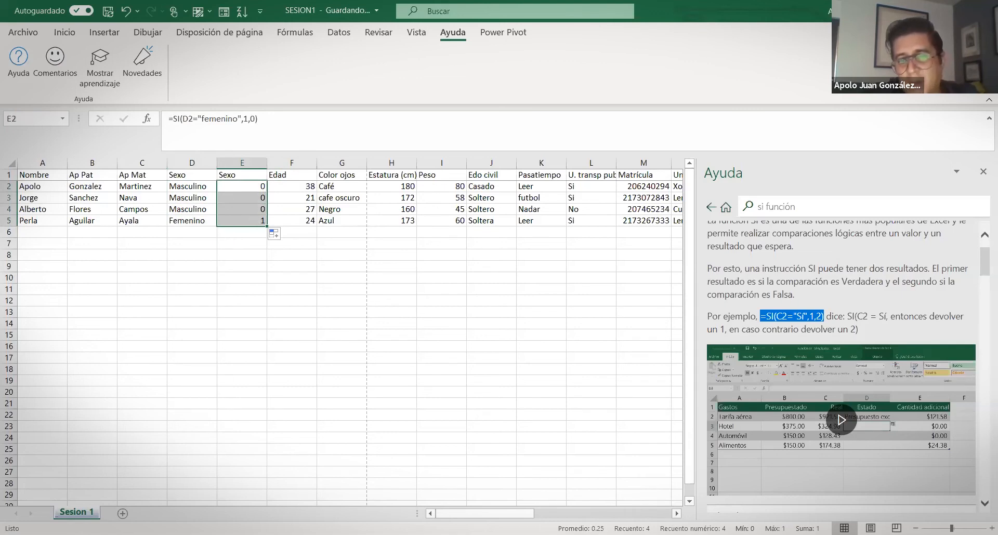
left_click(266, 295)
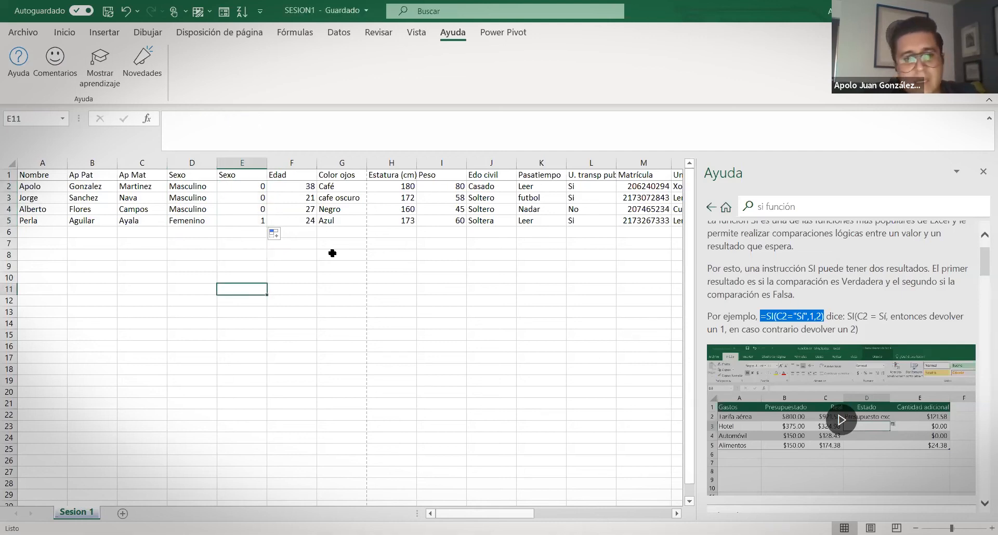
AutoSum the ages F2:F5 into F6, giving 110
left_click(303, 232)
type("=")
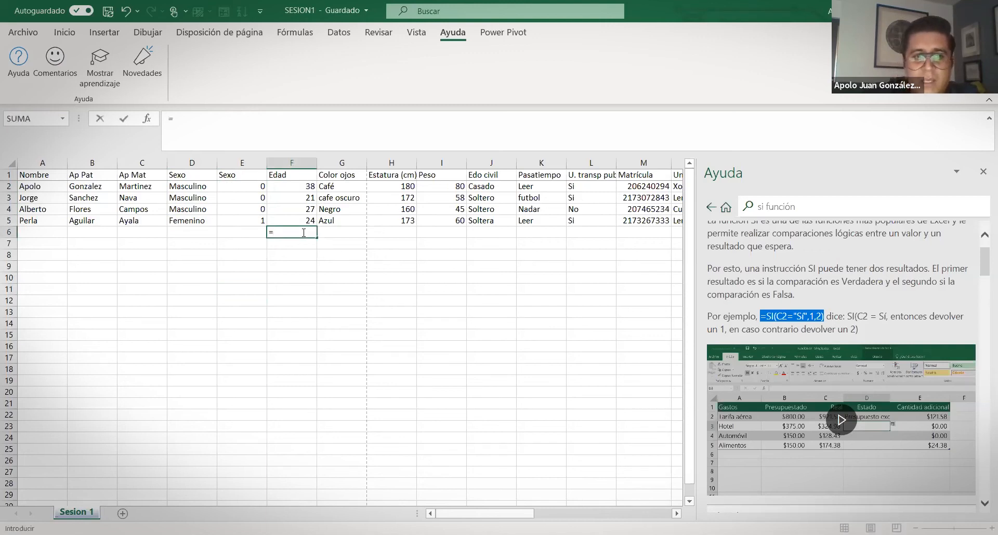
key("Escape")
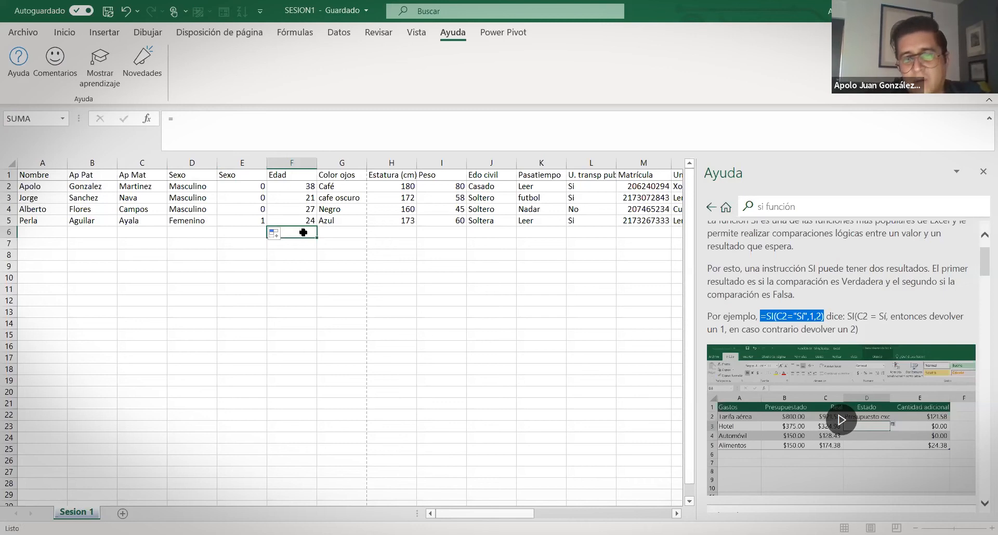
left_click_drag(288, 266, 287, 276)
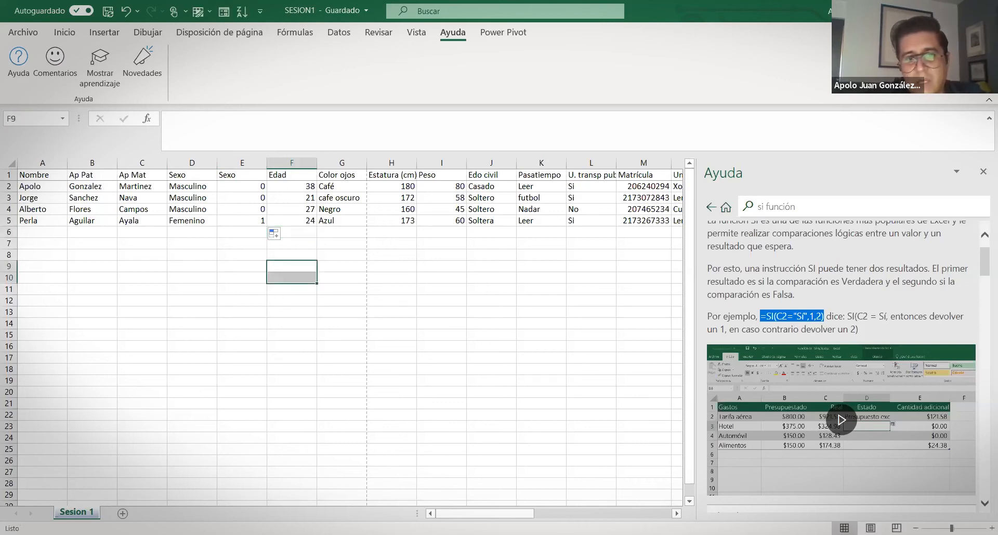
left_click_drag(295, 186, 298, 220)
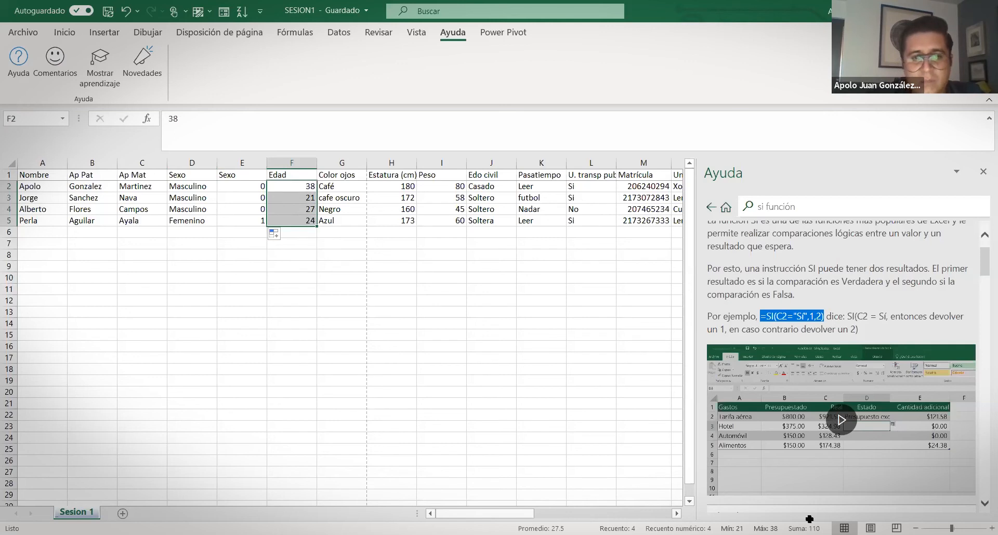
left_click_drag(294, 187, 298, 231)
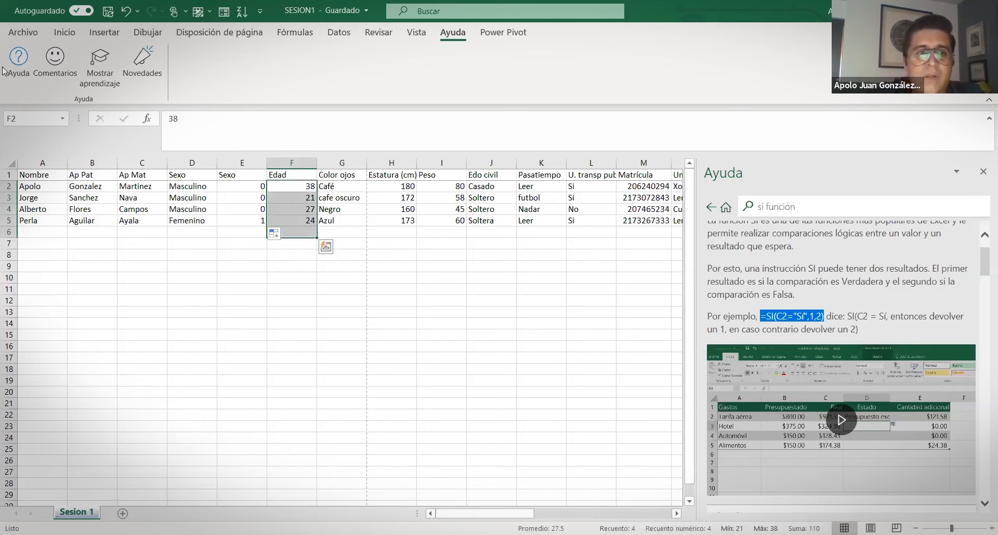
left_click(64, 32)
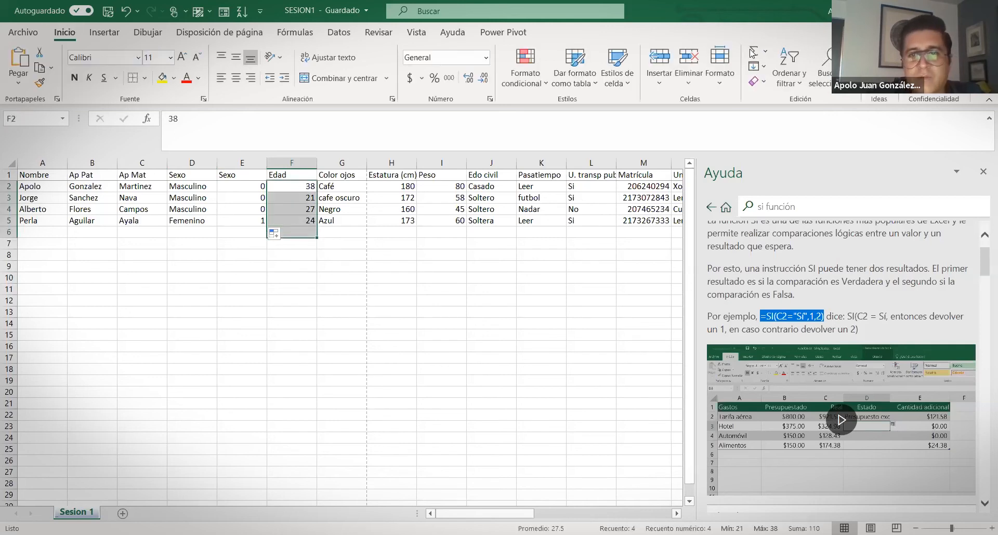
left_click(754, 51)
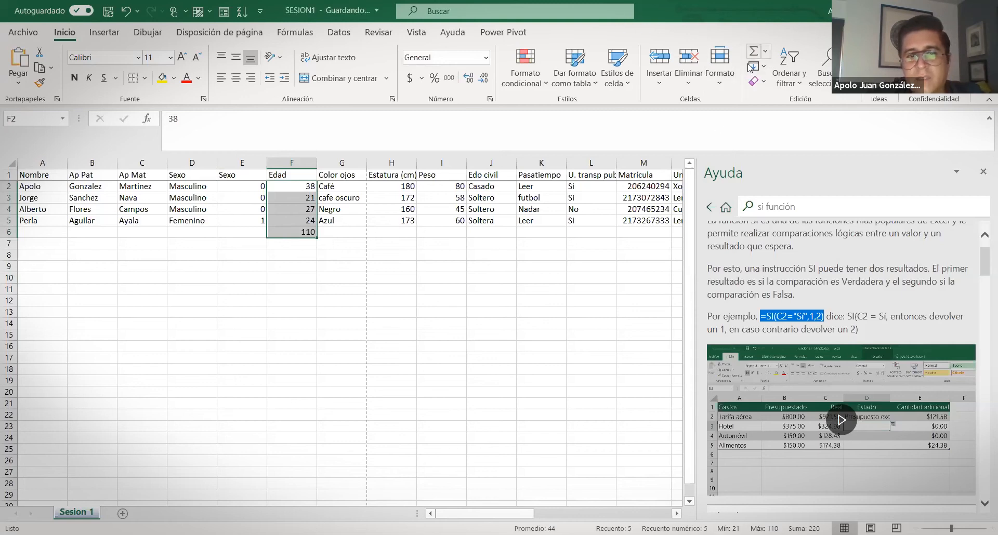
Enter =suma(F2:F5) in F7, also returning 110
left_click(291, 242)
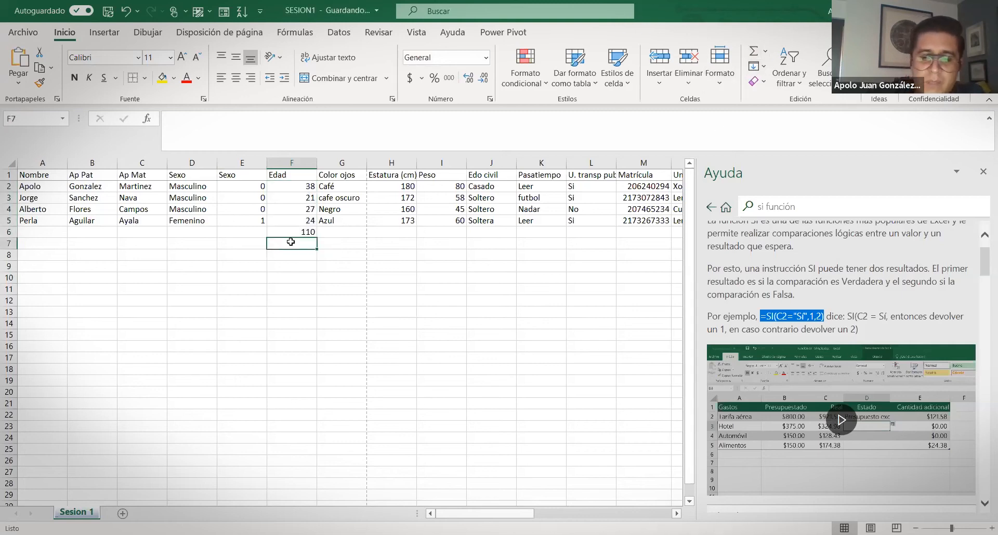
type("=")
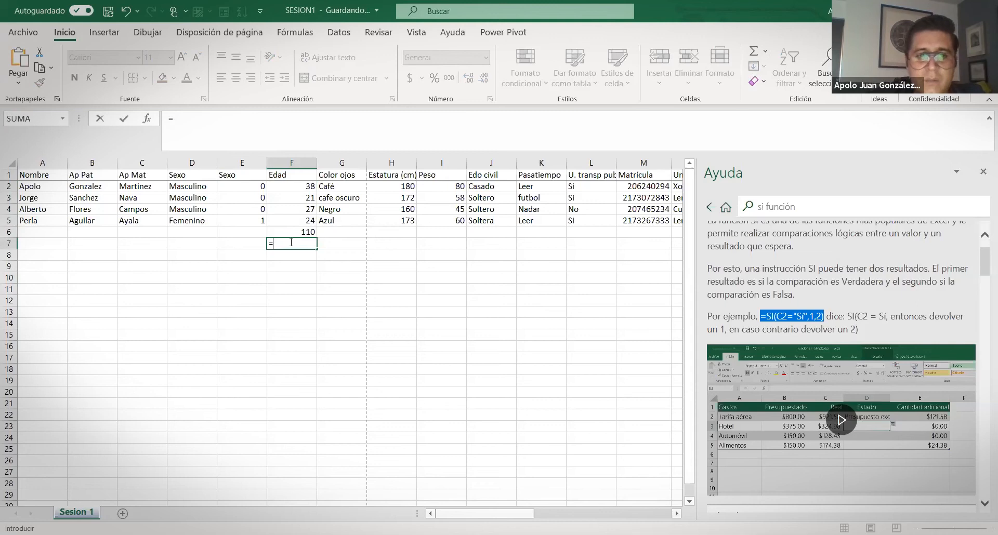
type("suma(")
left_click(305, 185)
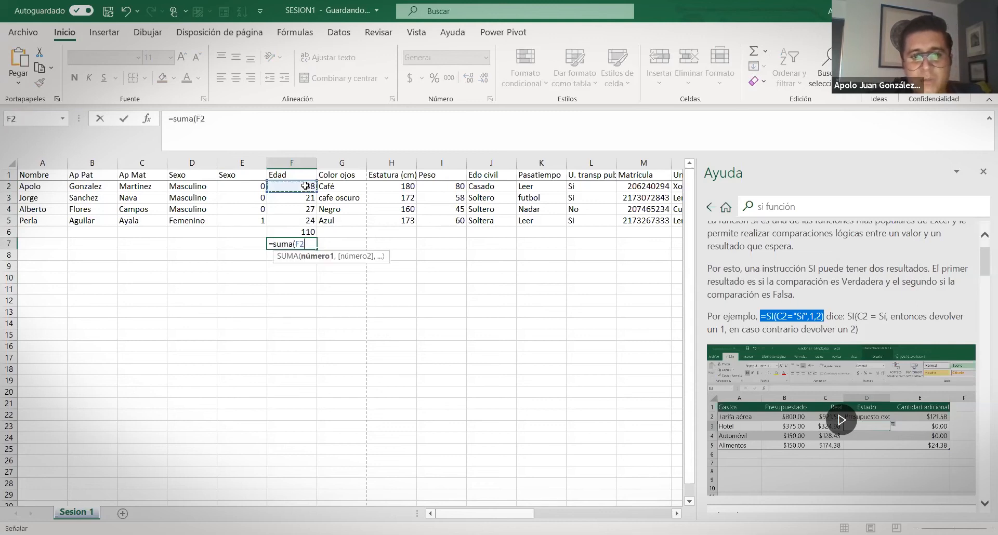
left_click_drag(306, 185, 302, 225)
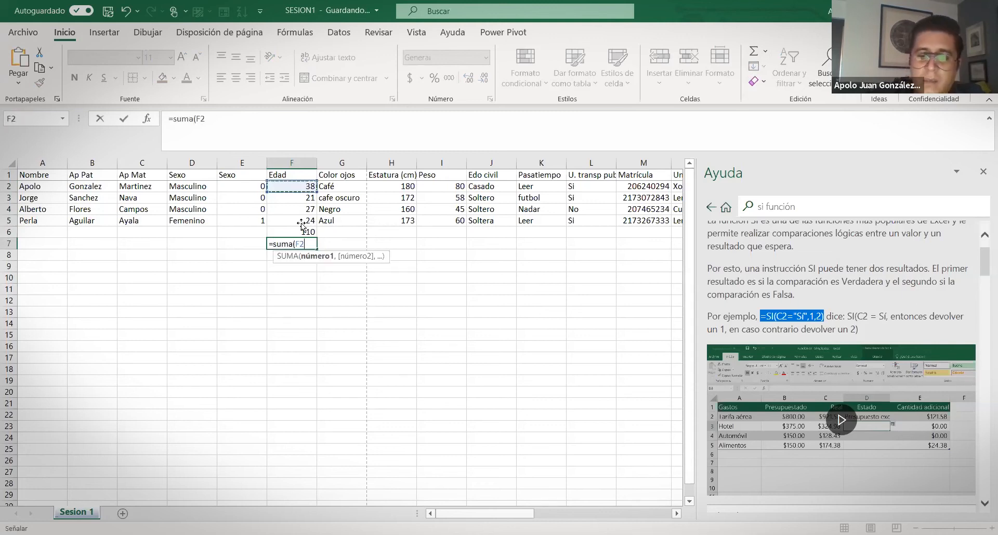
type(")")
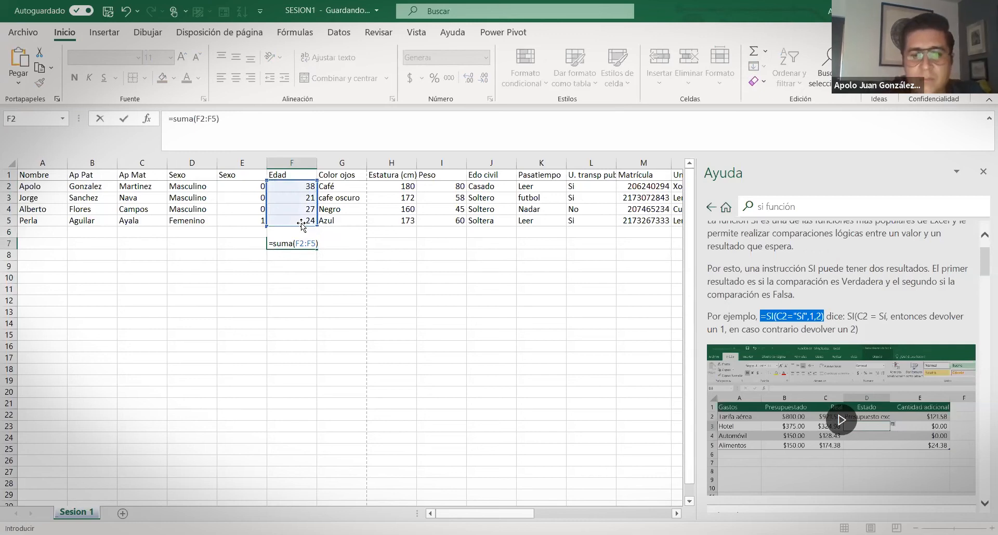
key("Return")
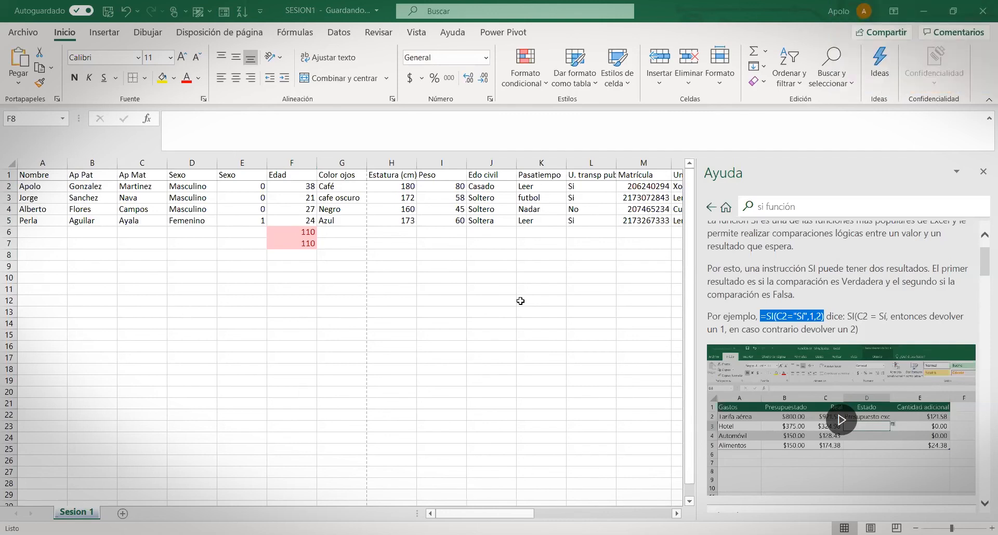
Enter =PROMEDIO(F2:F5) in F9 to show the average age, 27.5
left_click(296, 255)
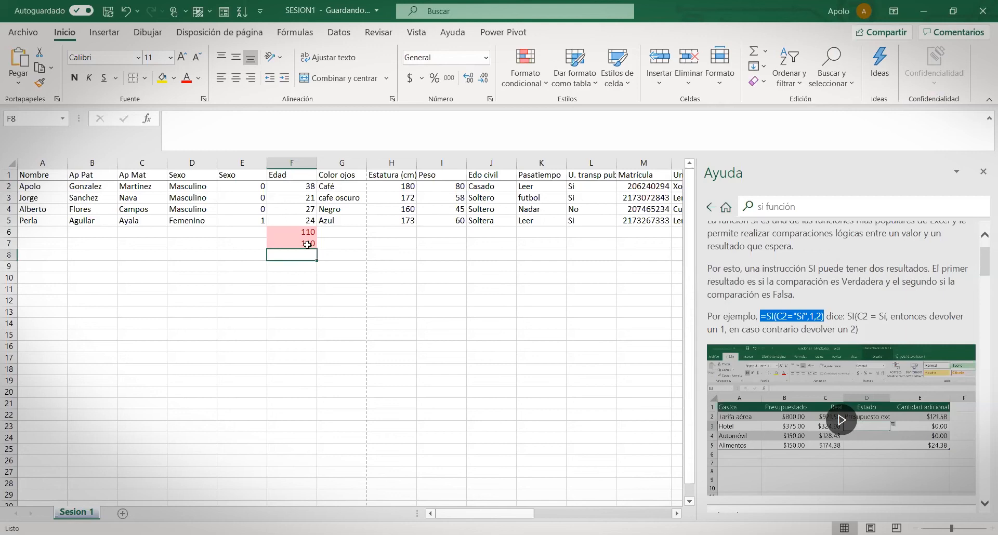
left_click(295, 268)
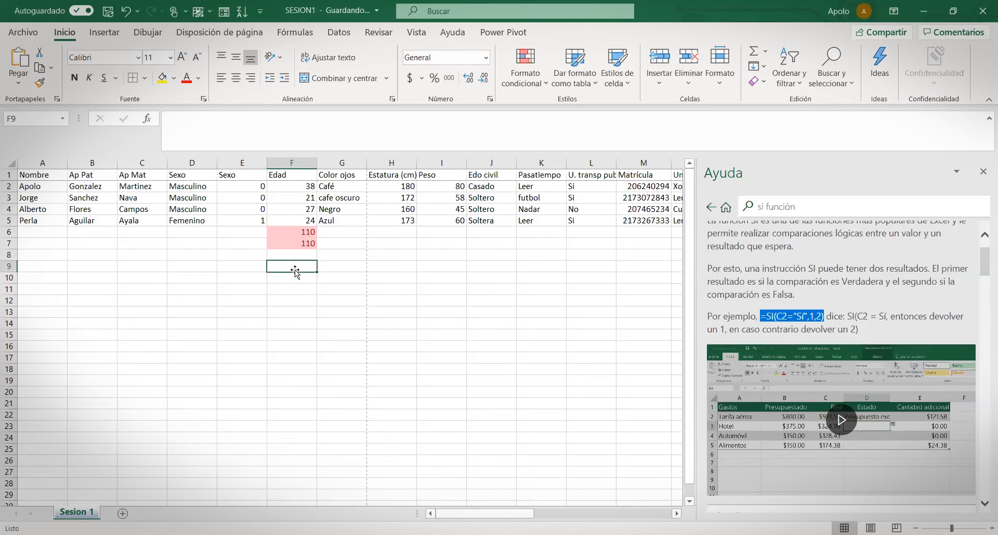
type("=")
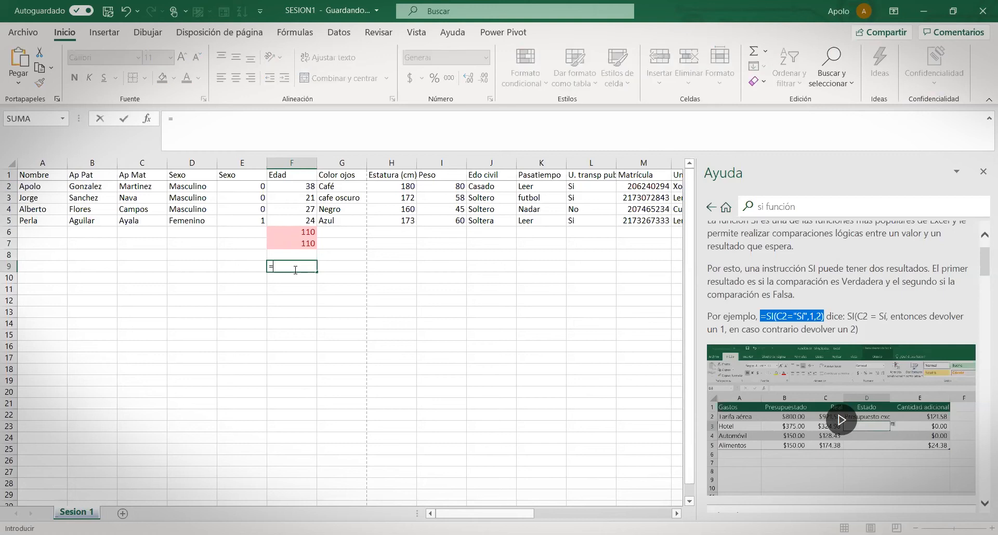
type("promedio(")
left_click(297, 187)
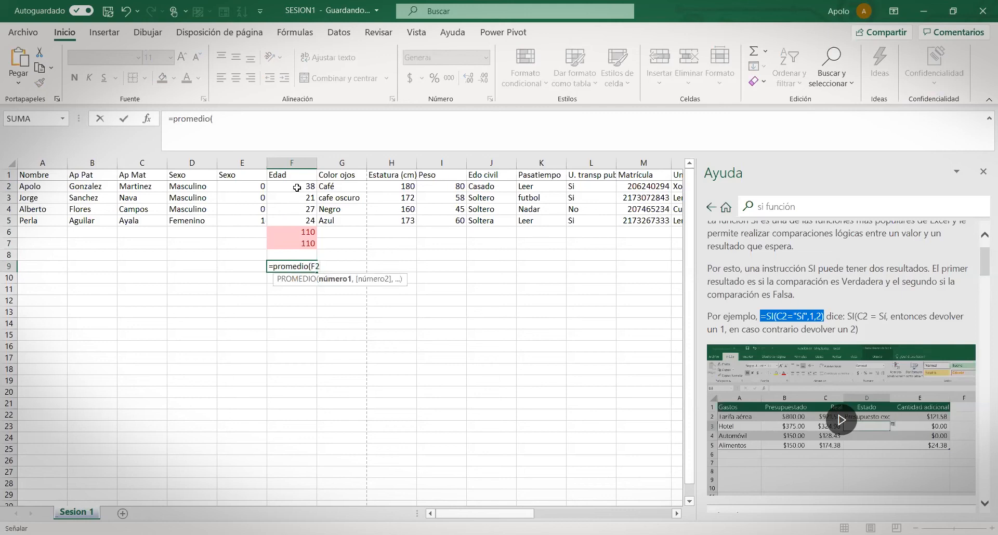
left_click_drag(297, 188, 295, 219)
key("Return")
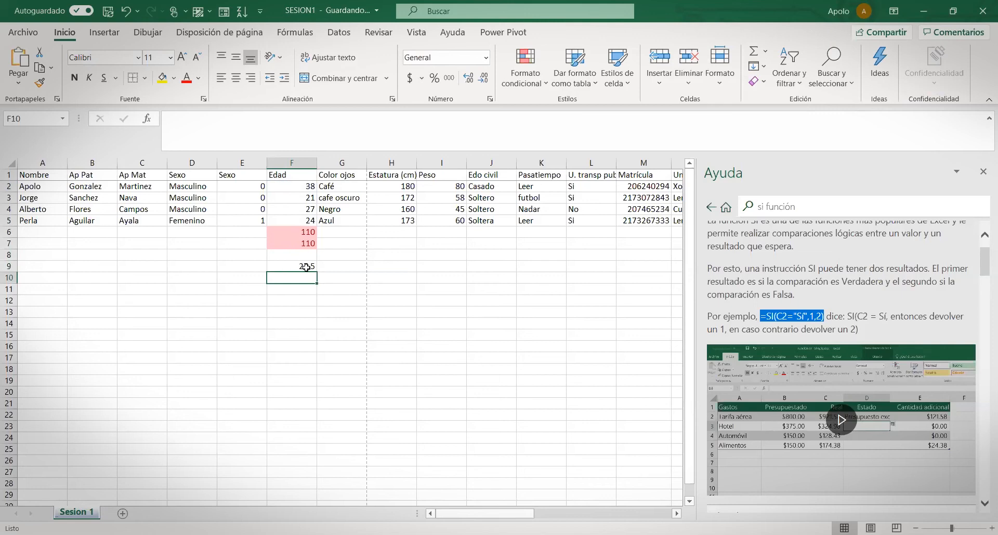
Select the ages F2:F5 to confirm the 27.5 average in the status bar
left_click_drag(295, 190, 297, 218)
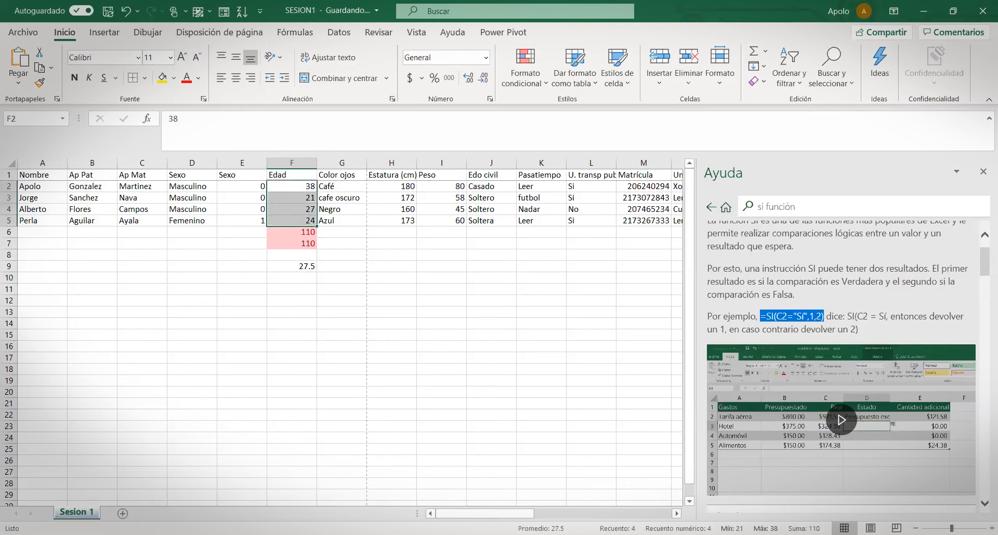
left_click(306, 301)
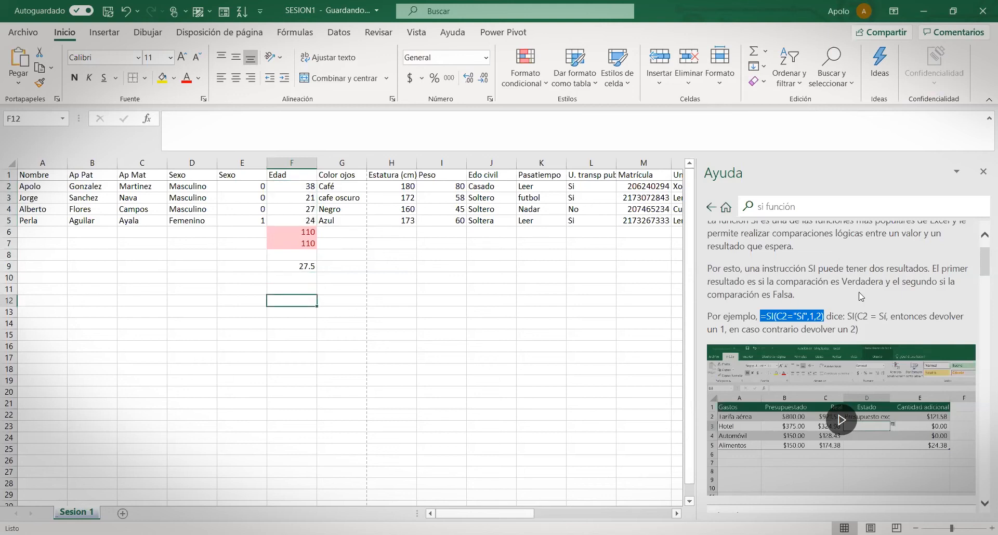
left_click(297, 278)
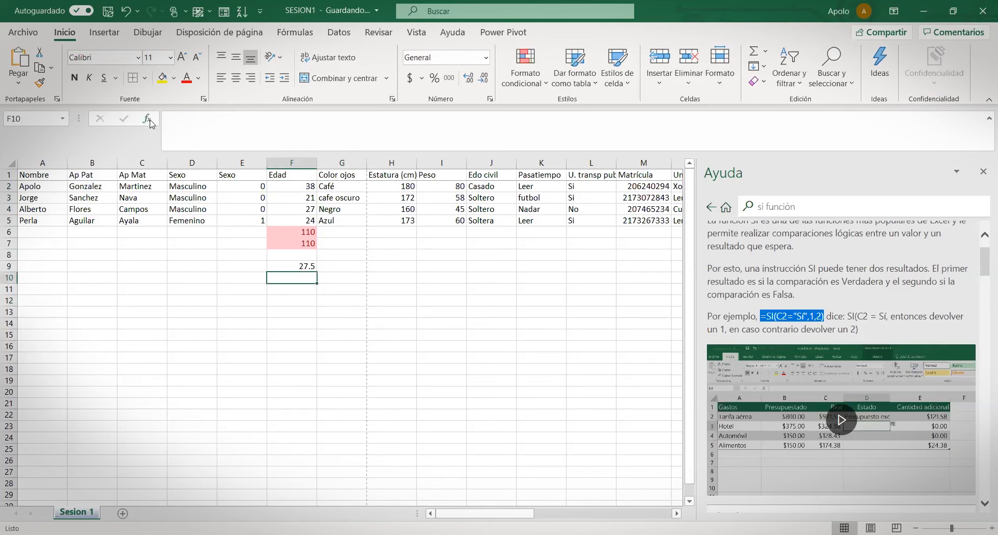
left_click(147, 118)
left_click(811, 232)
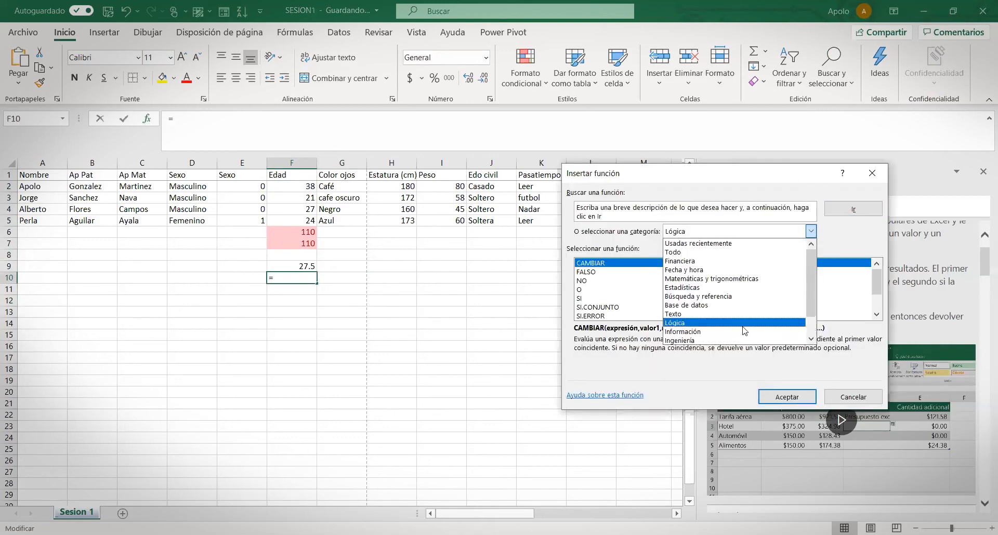
scroll(712, 333, "down", 1)
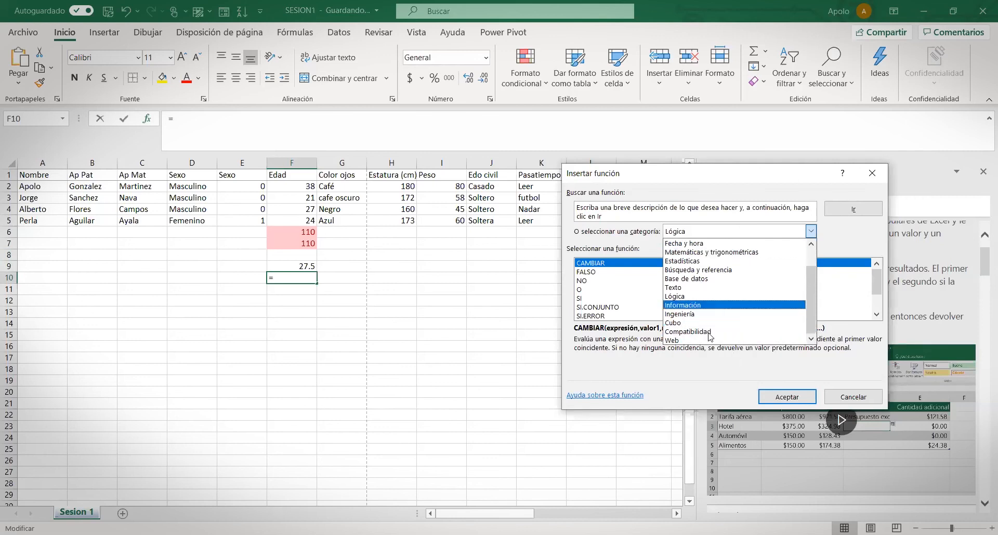
scroll(715, 282, "up", 1)
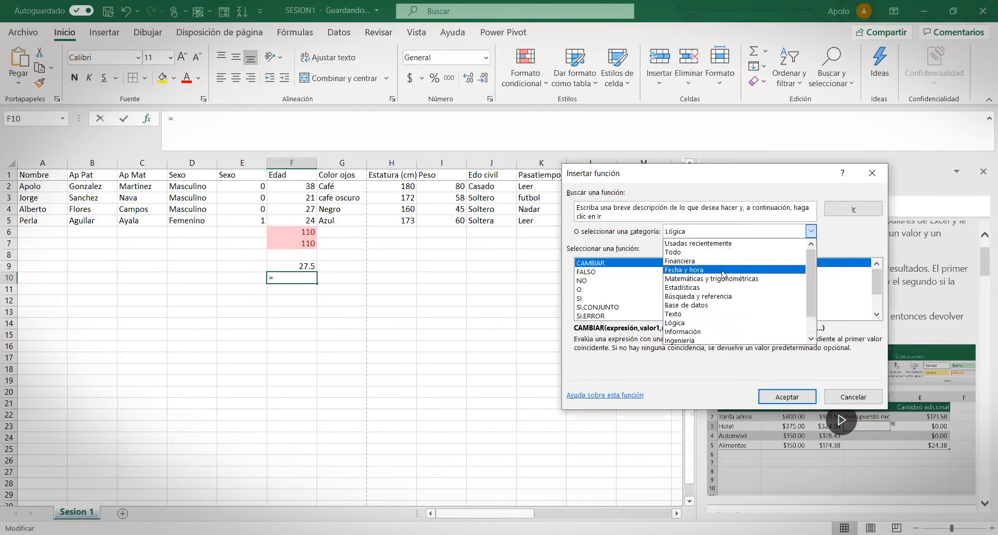
left_click(703, 244)
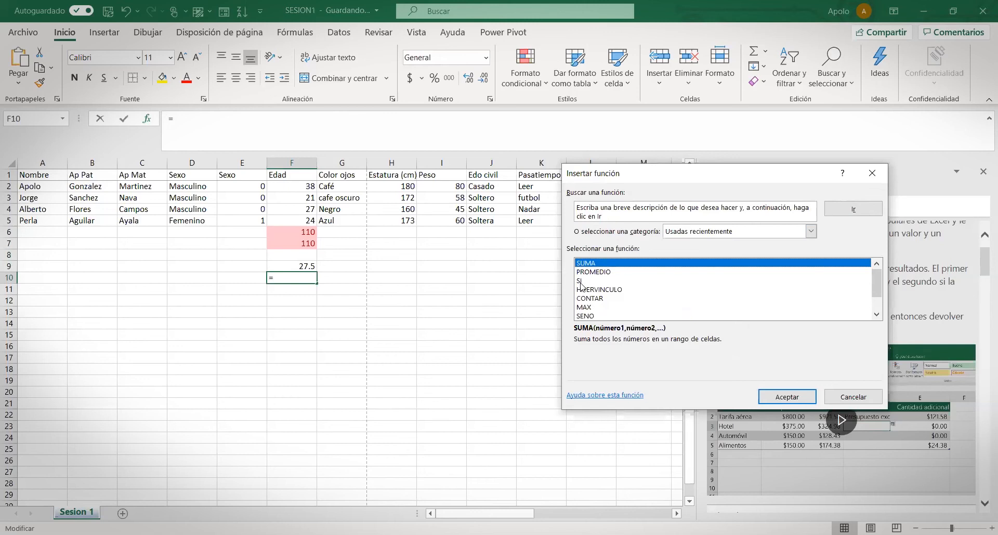
left_click(580, 281)
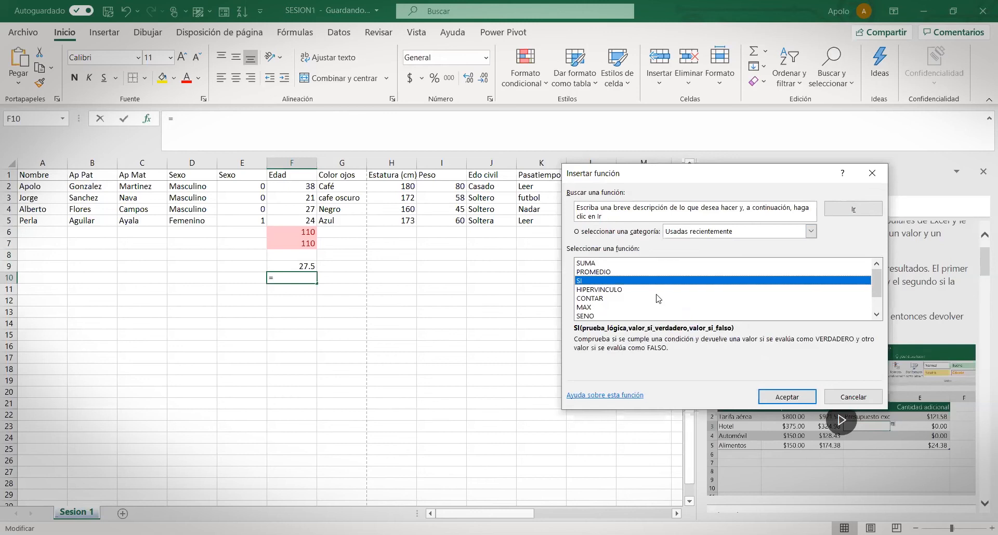
left_click(871, 175)
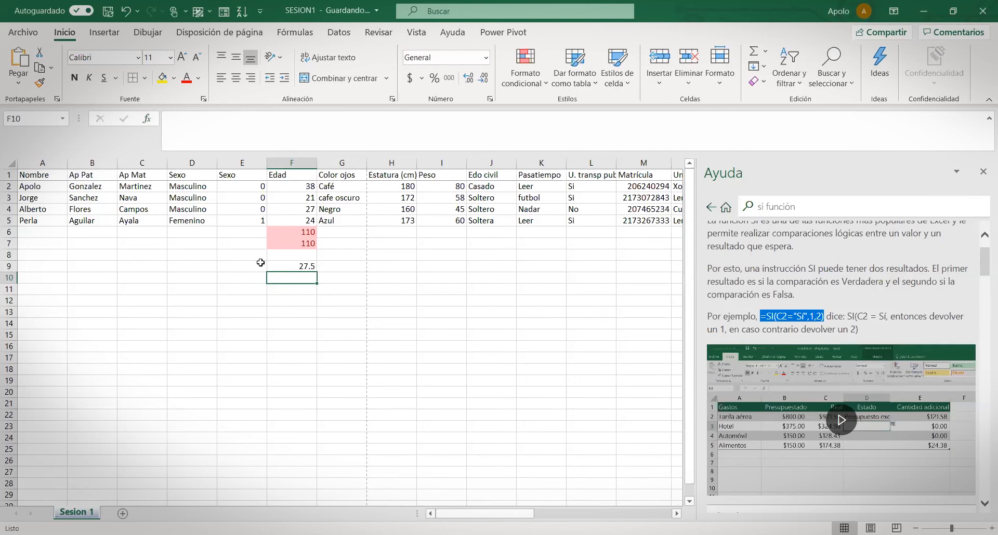
Review the range of the sum formula in F7 and keep it unchanged
left_click(303, 245)
left_click(264, 123)
key("Return")
Enter =PROMEDIO(F2:F5) in F10, giving 27.5 again
left_click(295, 279)
type("=")
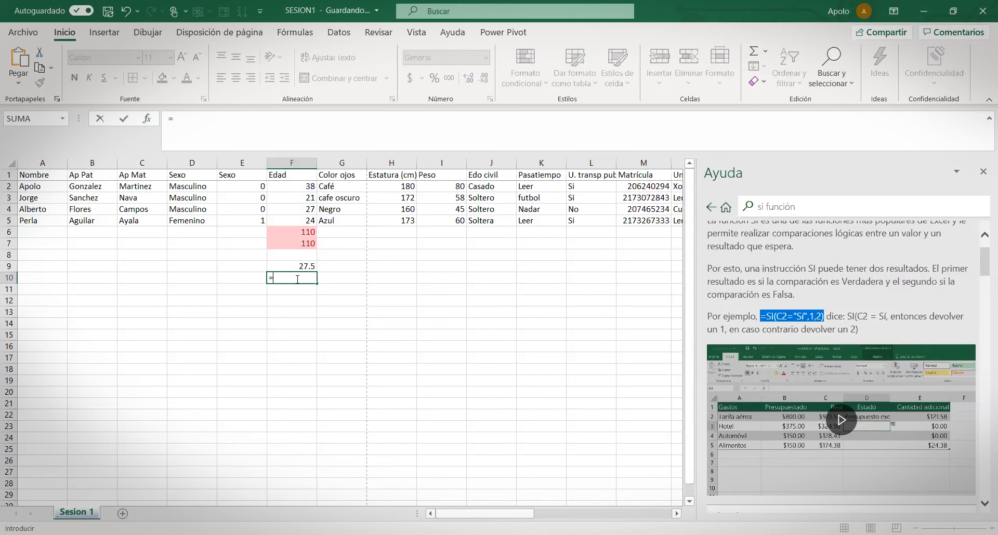
type("p")
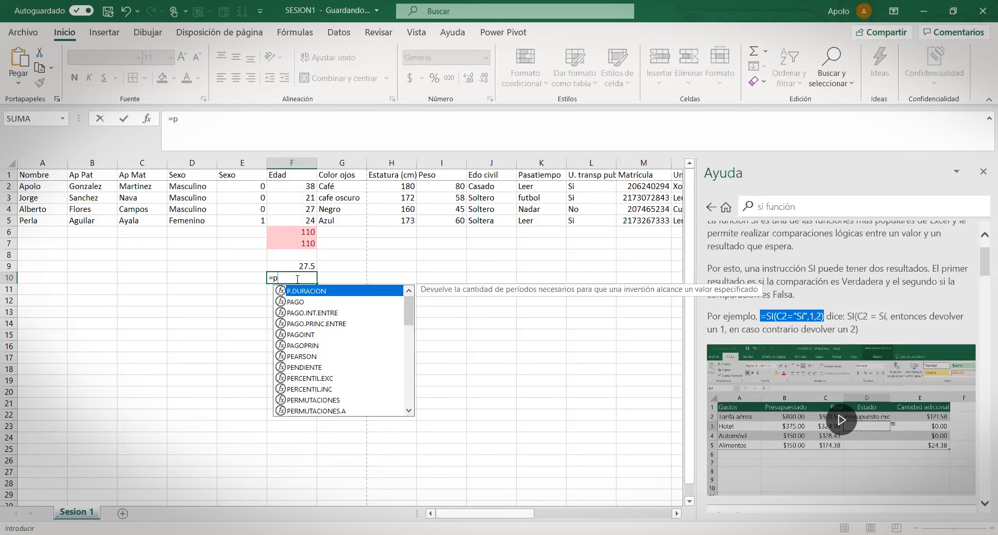
type("romedio(")
left_click_drag(294, 180, 290, 222)
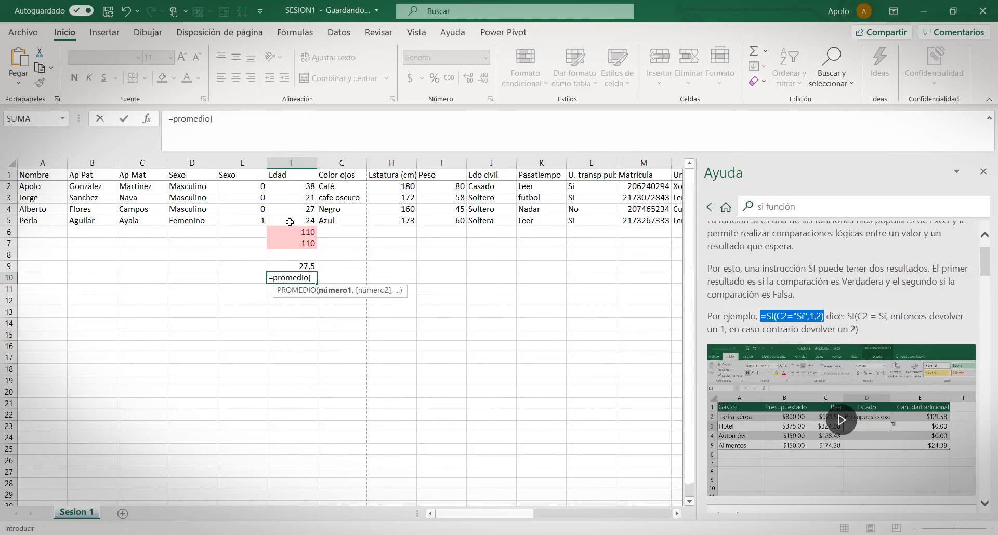
left_click(293, 188)
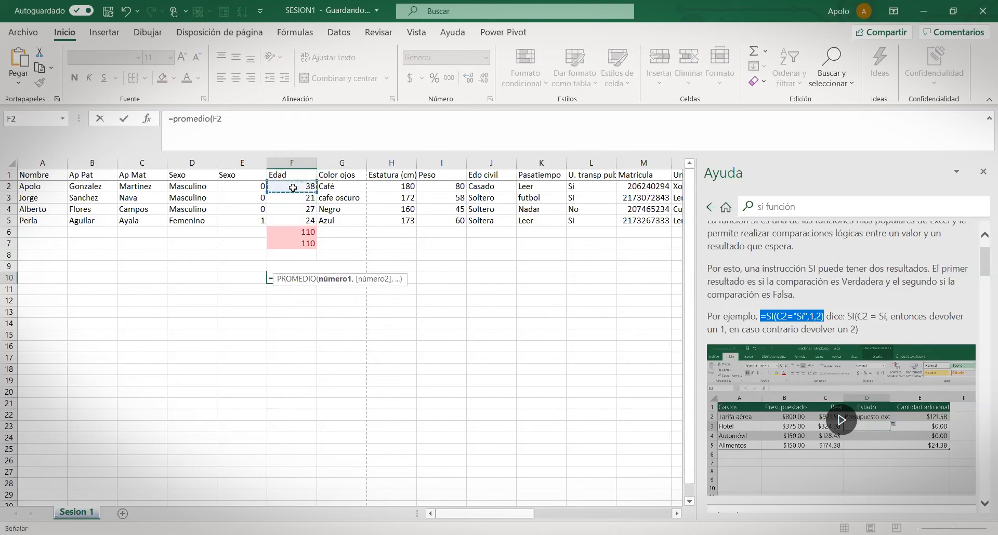
left_click_drag(292, 188, 291, 218)
key("Return")
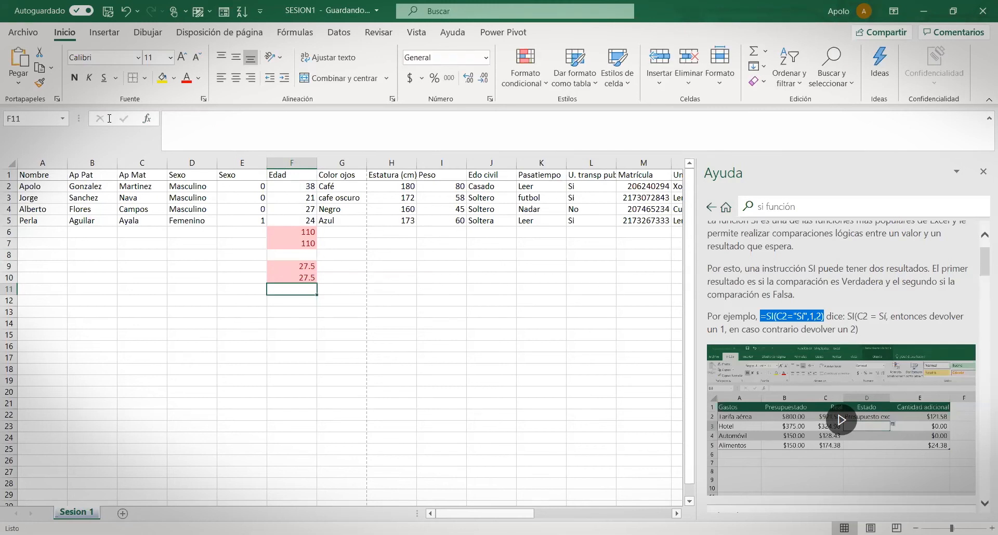
Start a PROMEDIO(F9:F10) in F11 from the function picker, then cancel without inserting
left_click(148, 118)
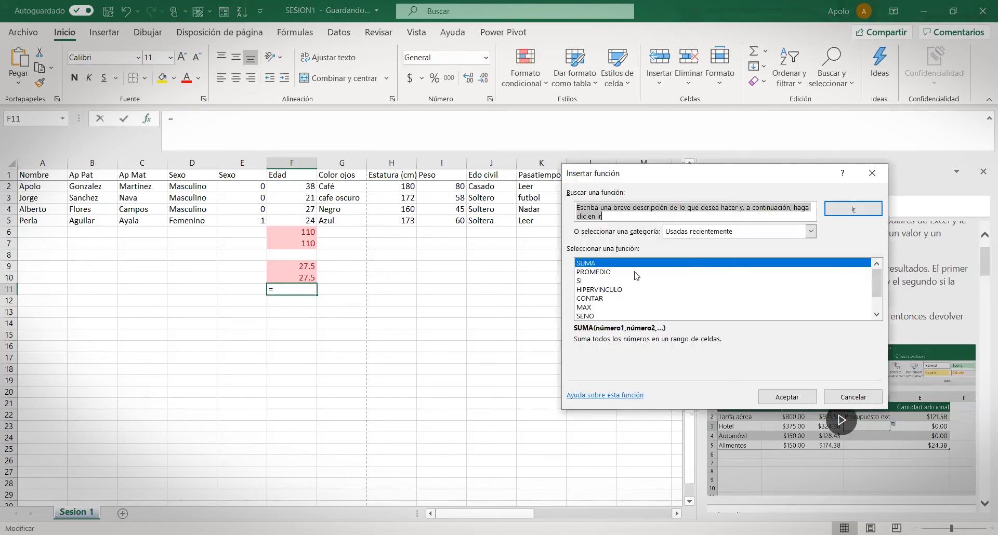
left_click(792, 398)
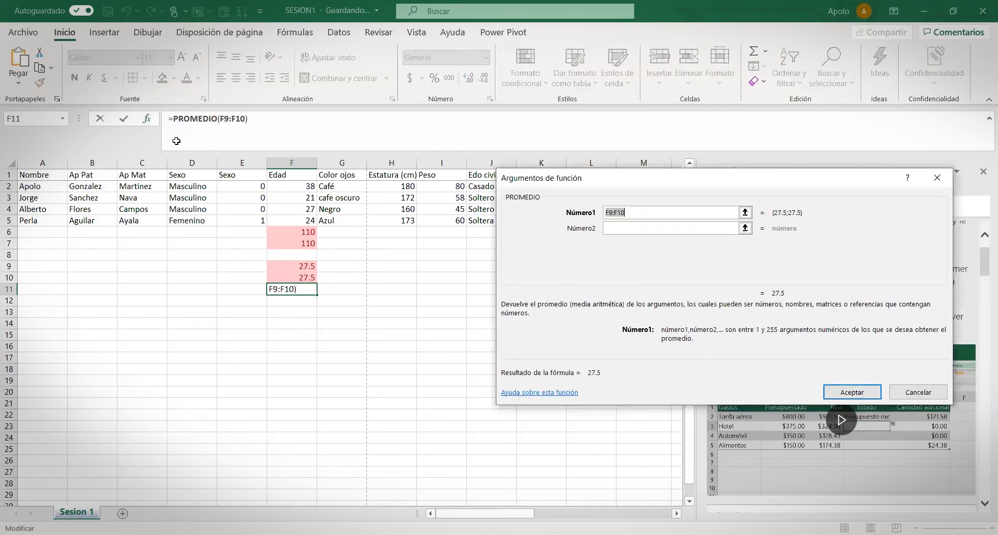
left_click(641, 212)
left_click(910, 397)
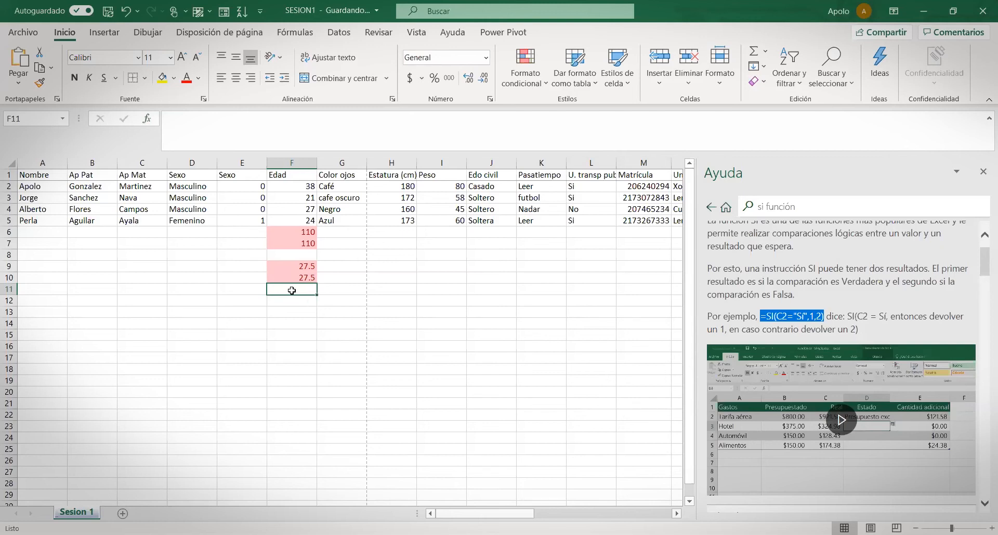
Cancel the formula entries started in cell F11
type("=")
key("Escape")
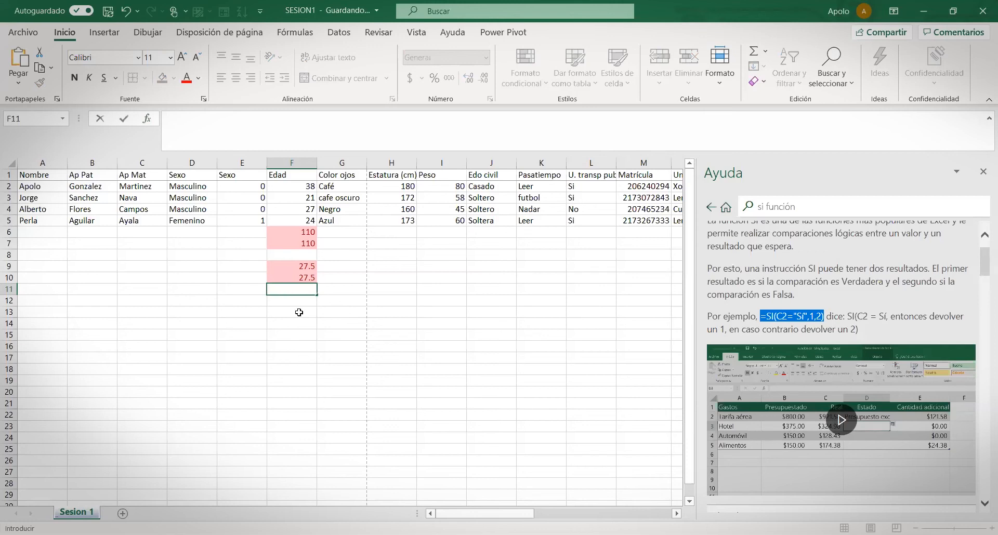
type("=")
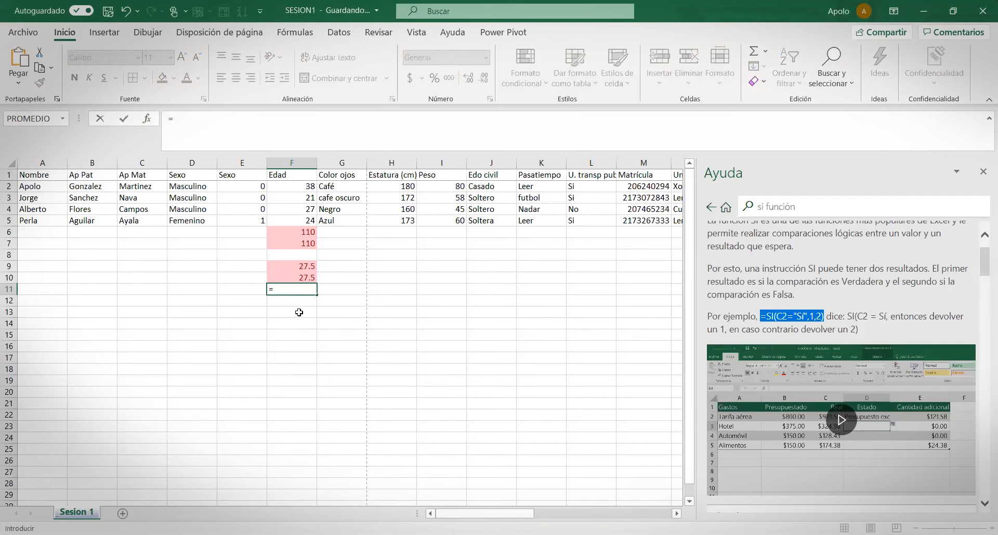
key("Escape")
Search Help for 'contar.si' and read the CONTAR.SI function article
left_click_drag(817, 206, 630, 207)
type("contar.si")
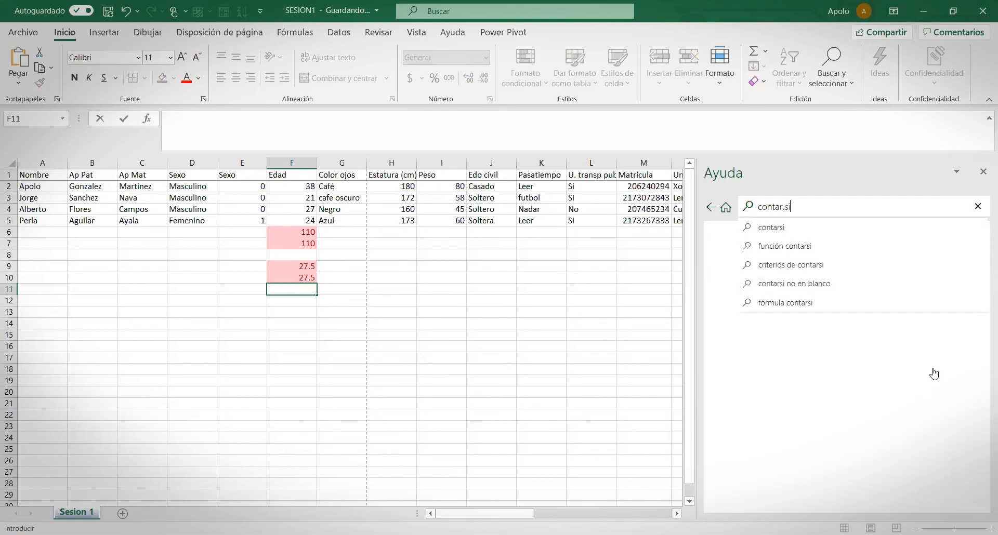
key("Return")
left_click(773, 272)
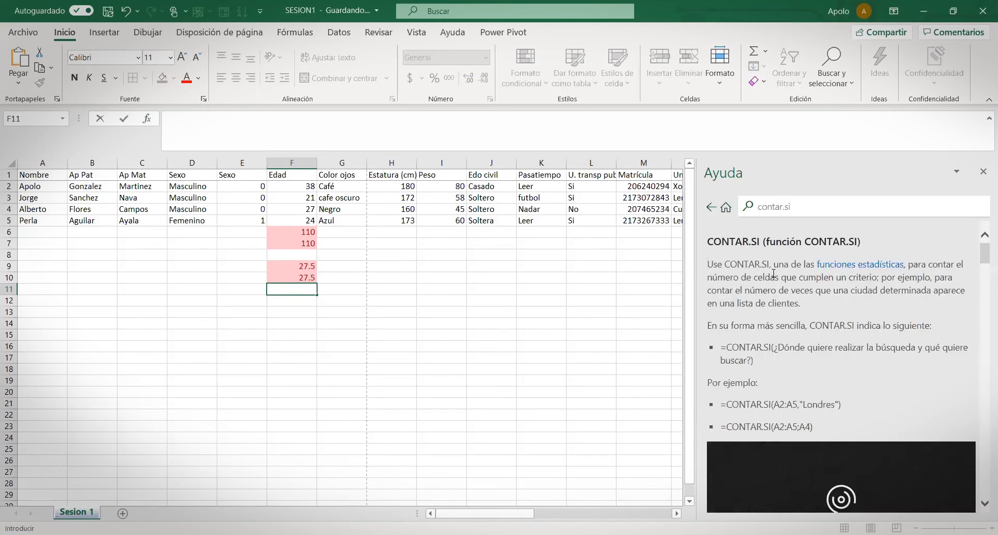
scroll(859, 329, "down", 1)
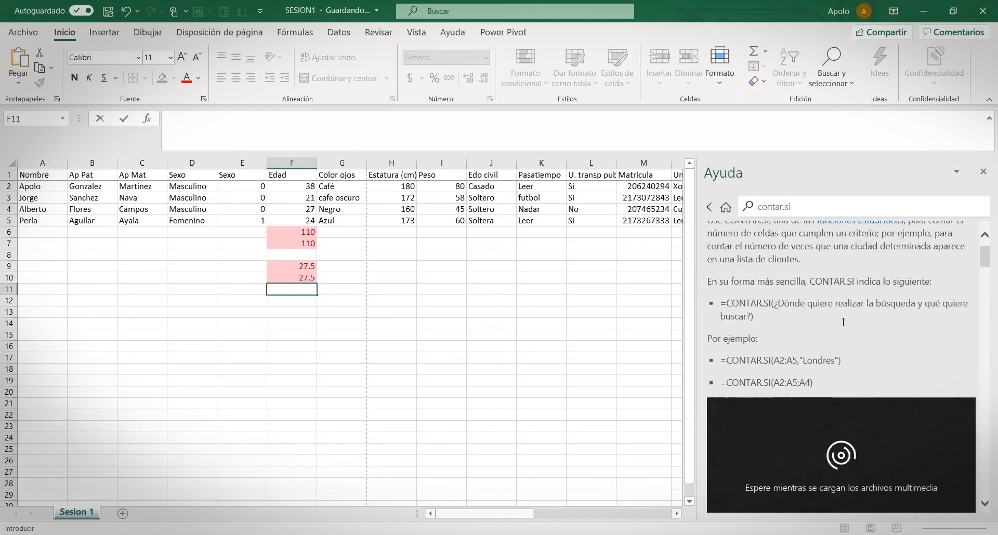
scroll(843, 321, "up", 1)
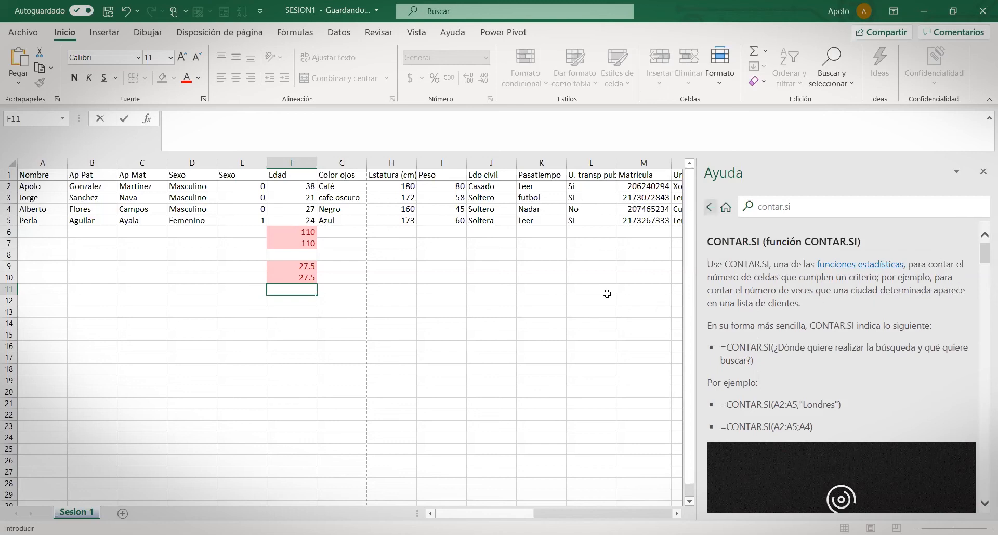
left_click(519, 270)
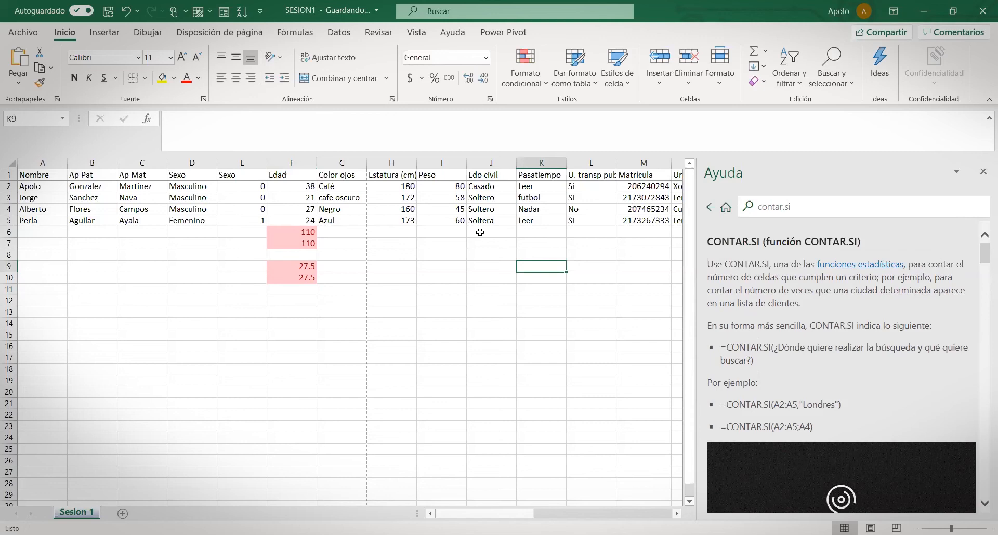
Insert blank rows 6–14 below the four student records
left_click(483, 245)
left_click_drag(478, 185, 483, 219)
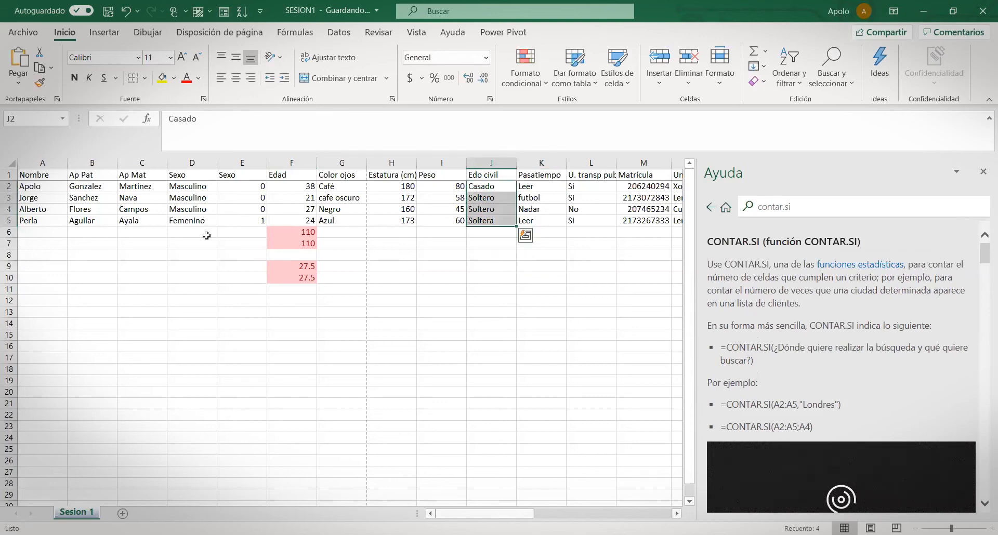
left_click_drag(7, 232, 4, 322)
right_click(4, 322)
left_click(43, 203)
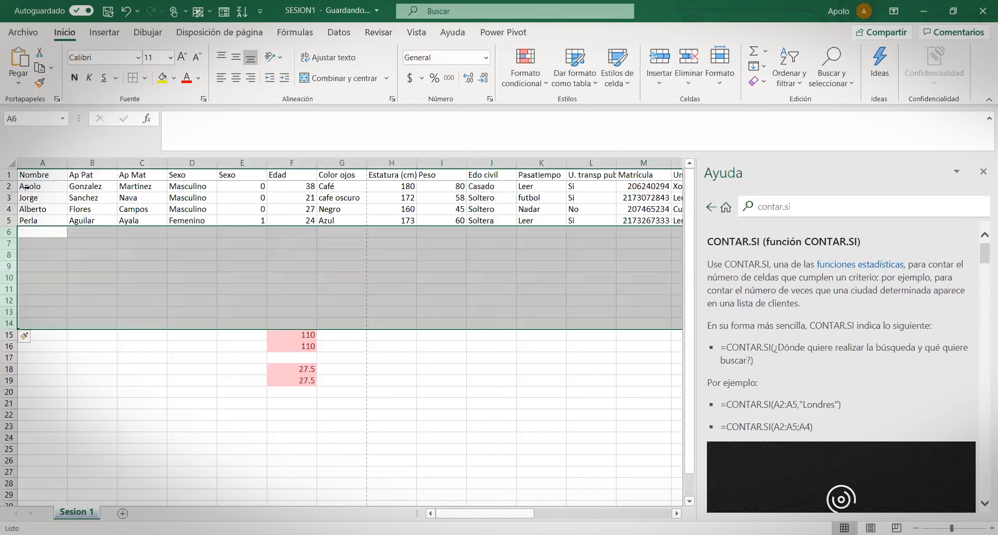
Copy the four records in rows 2–5 and paste them into rows 6–13
left_click(4, 187)
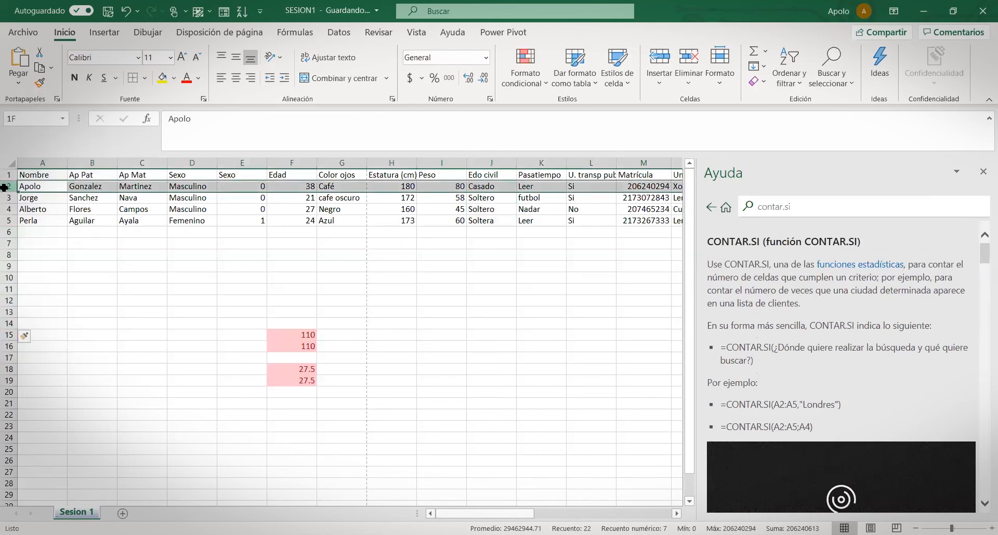
key("ctrl+c")
left_click_drag(4, 187, 6, 312)
left_click(7, 233)
key("ctrl+v")
left_click(142, 369)
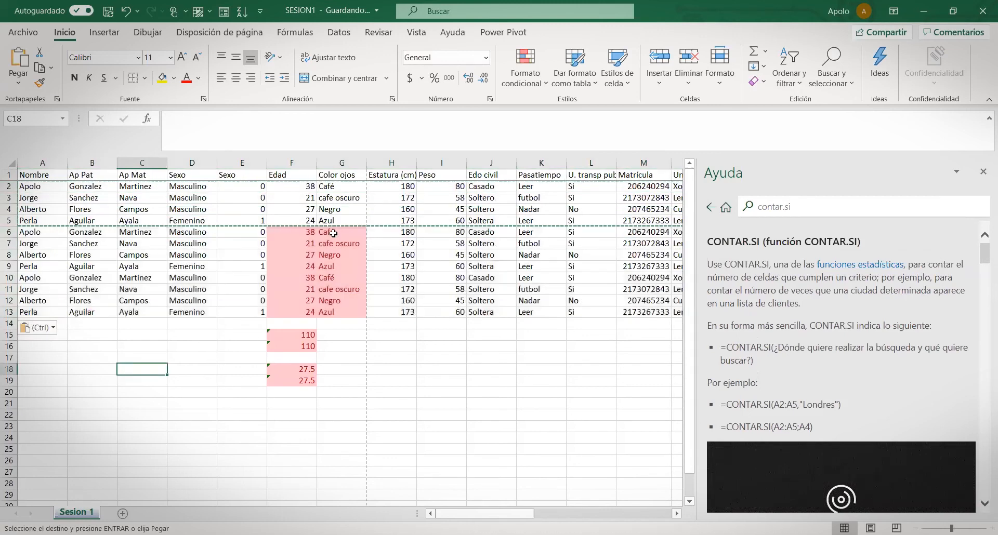
Select F6:G13 and browse fill colours, leaving them unchanged
left_click_drag(286, 235, 353, 311)
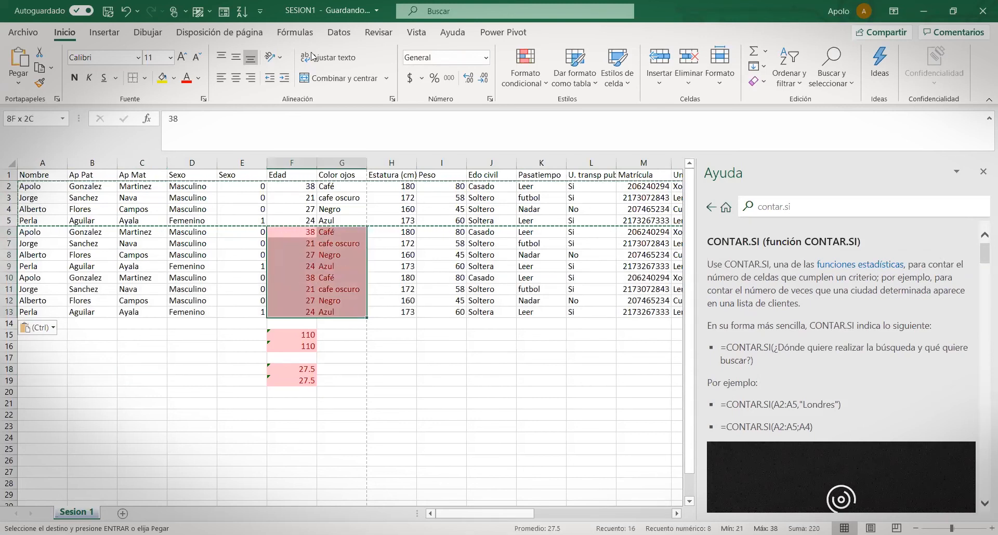
left_click(175, 79)
left_click(437, 345)
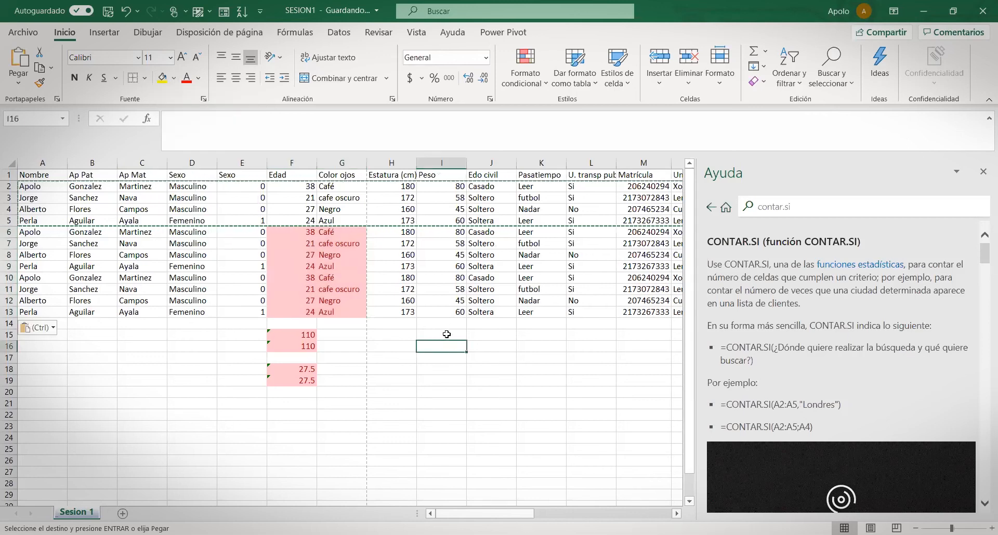
type("=")
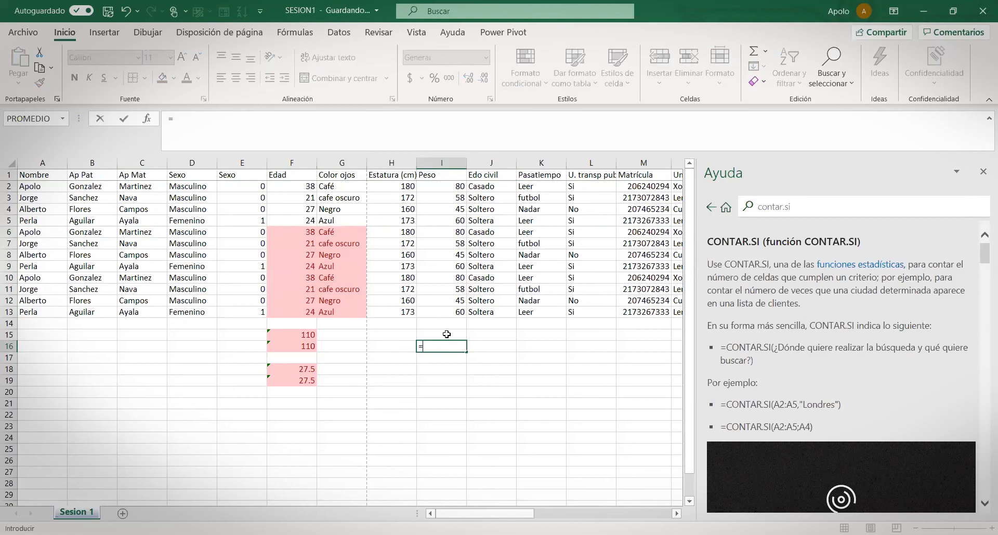
type("contar.si(")
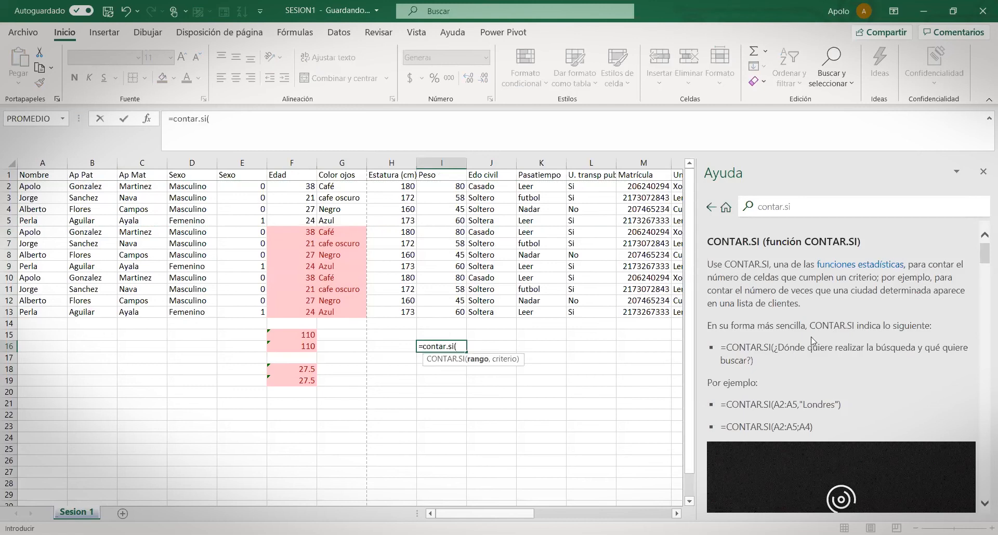
scroll(793, 349, "down", 1)
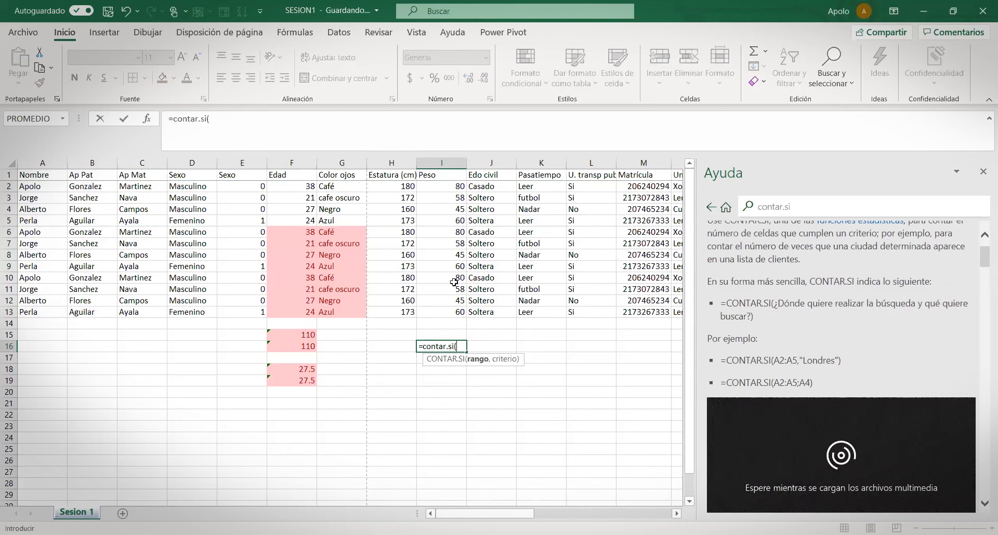
left_click(452, 186)
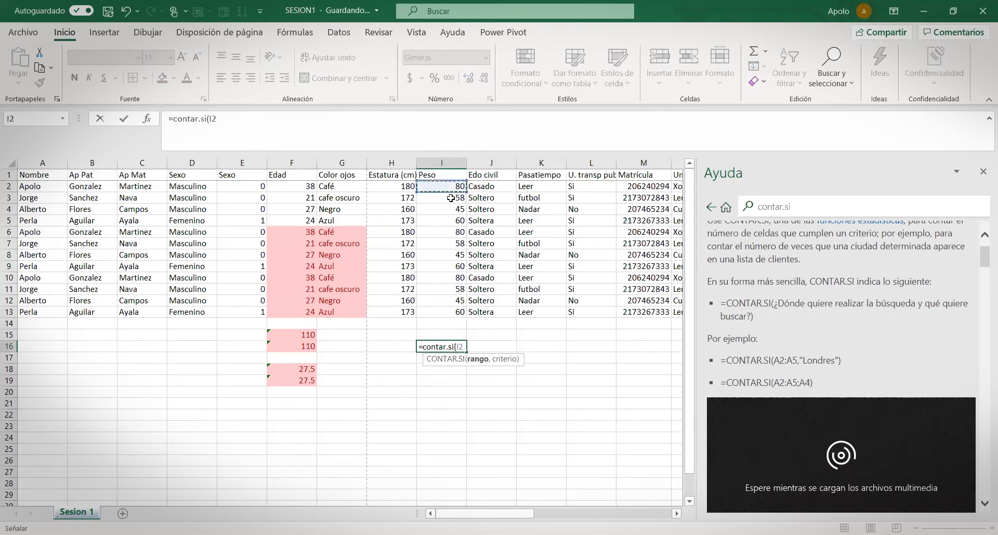
left_click_drag(450, 199, 443, 313)
type(",")
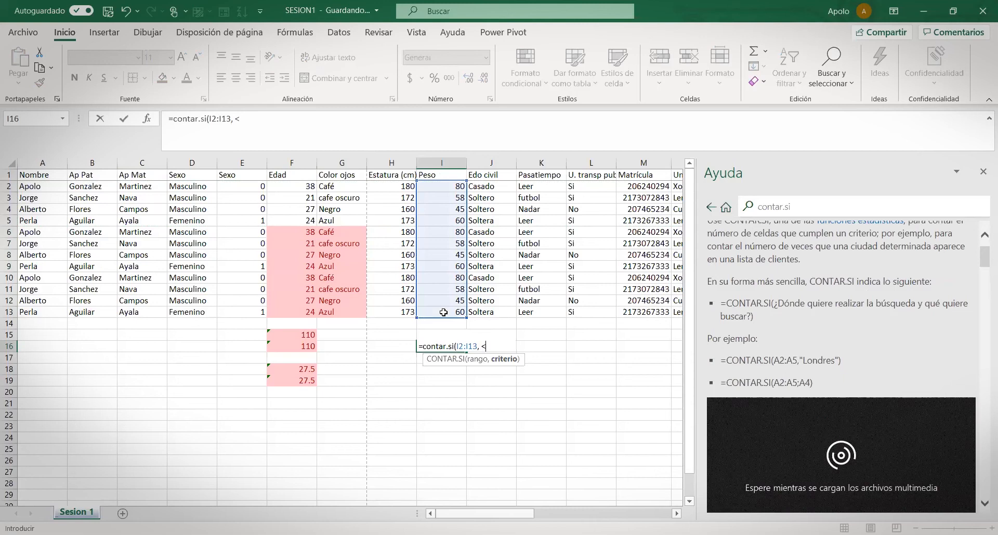
type("<50")
key("BackSpace")
key("BackSpace")
type("60)")
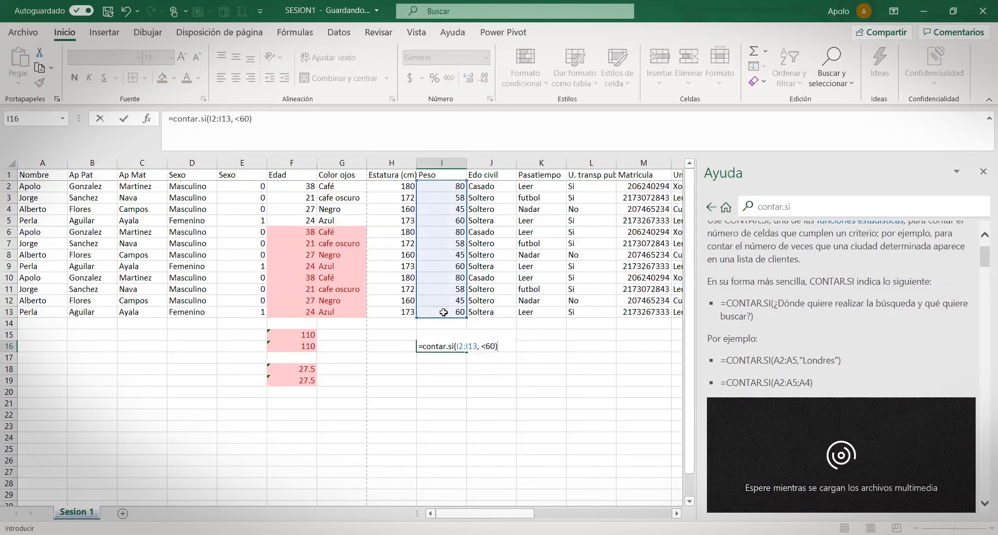
key("Return")
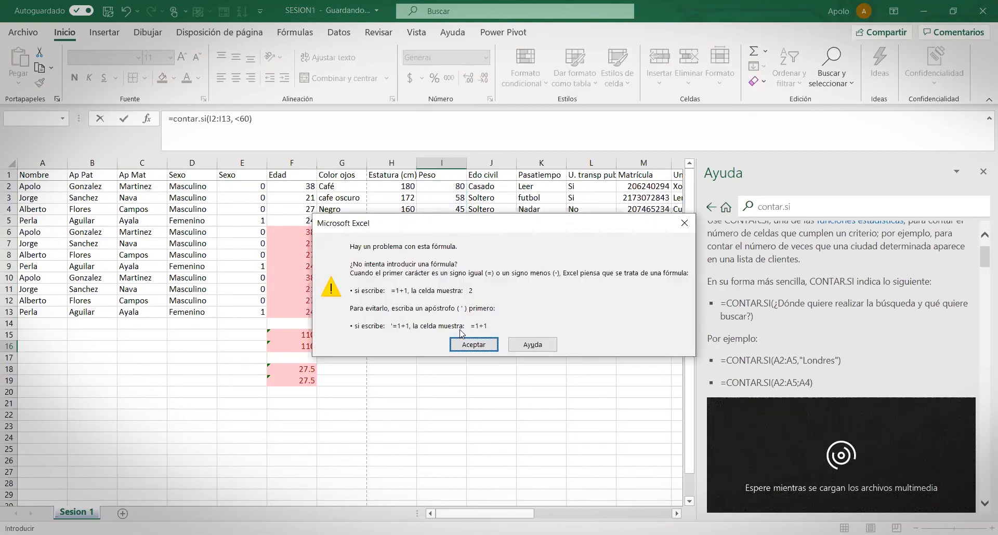
left_click(532, 341)
left_click(491, 345)
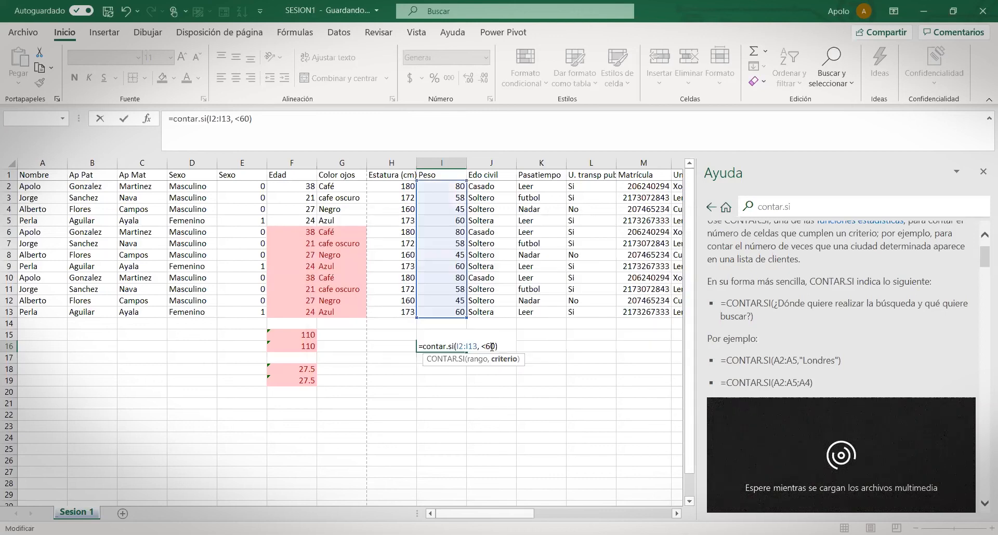
key("BackSpace")
key("BackSpace")
key("BackSpace")
key("BackSpace")
type("=")
type("60")
type("\"")
type("\"")
key("Return")
left_click(496, 343)
scroll(862, 350, "down", 1)
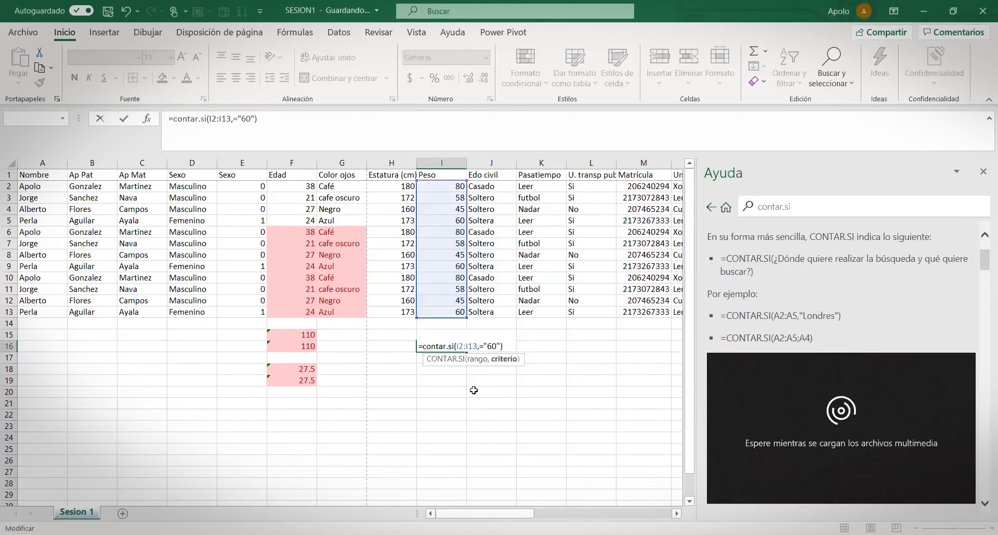
key("Escape")
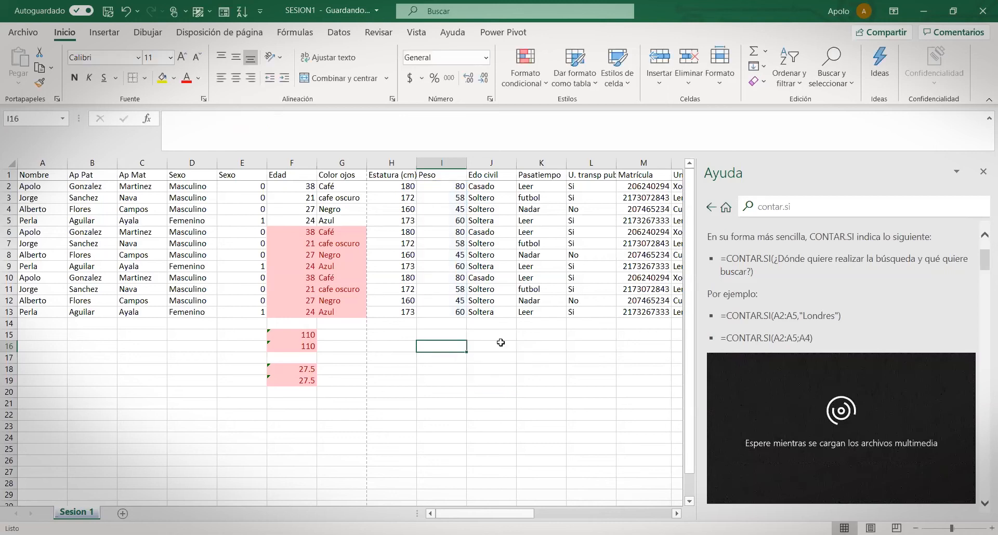
Enter =CONTAR.SI(J2:J13,casado) in J16 to count married entries
left_click(502, 343)
type("=")
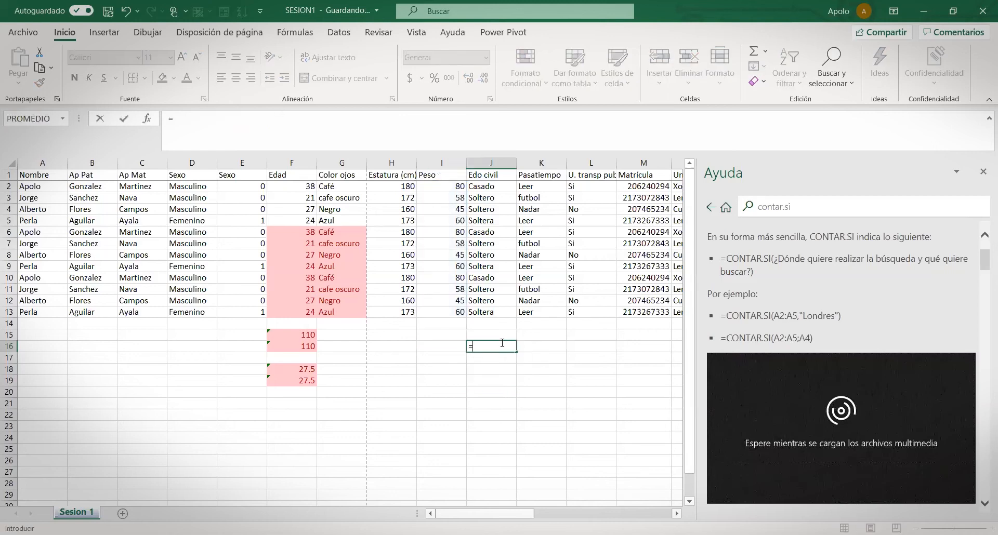
type("contar.si")
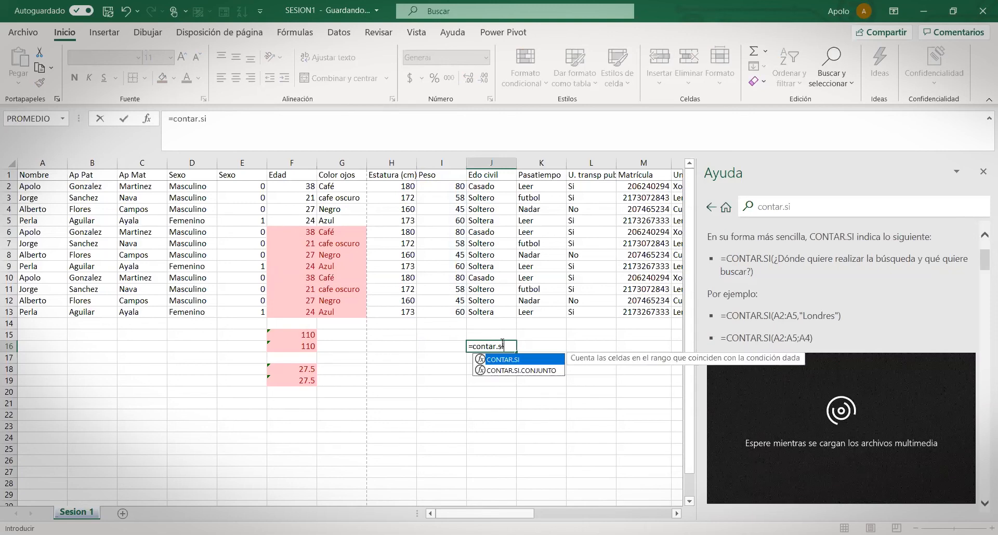
type("(")
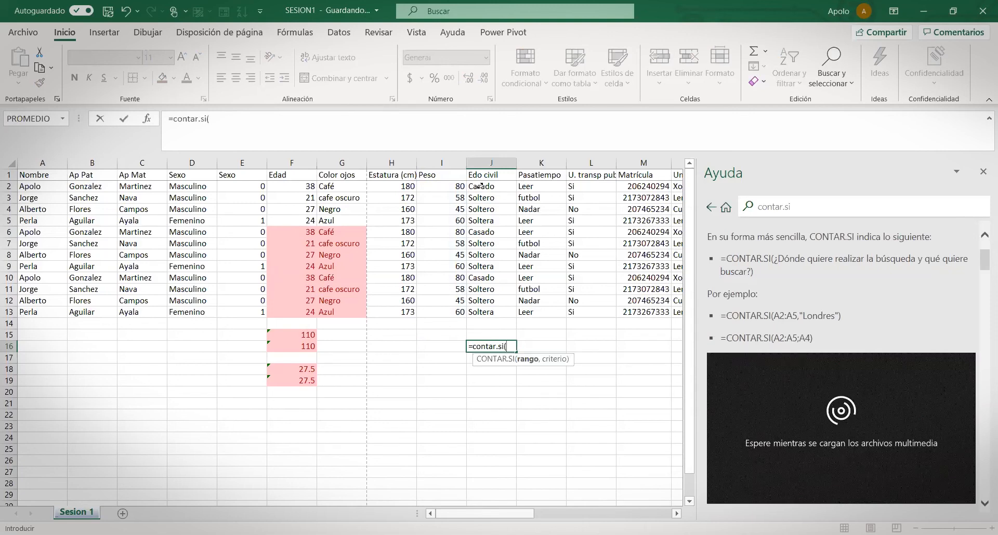
left_click(480, 185)
key("ctrl+shift+Down")
type(",casado")
key("Return")
Put quotes around "casado" in J16's formula so the count returns 3
left_click(485, 344)
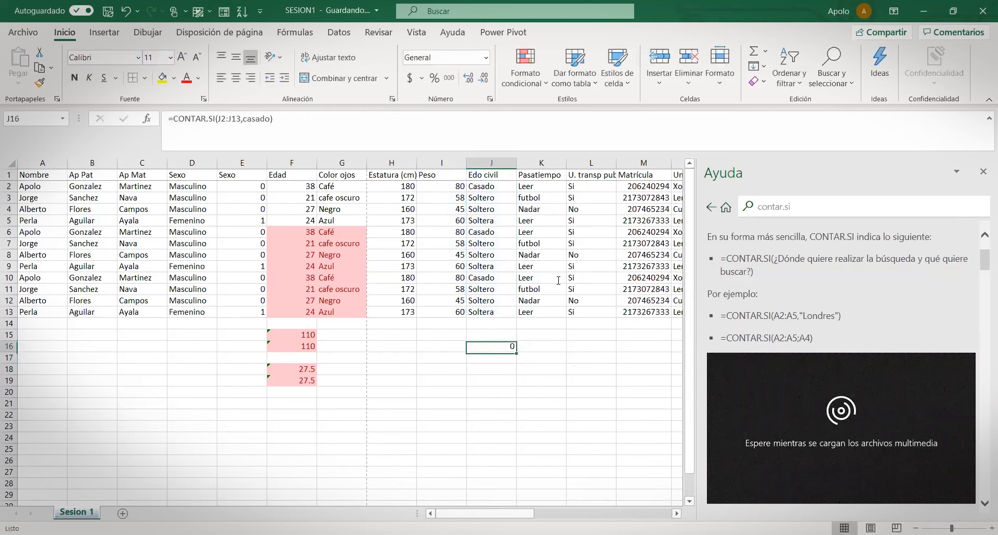
left_click(244, 119)
type("\"")
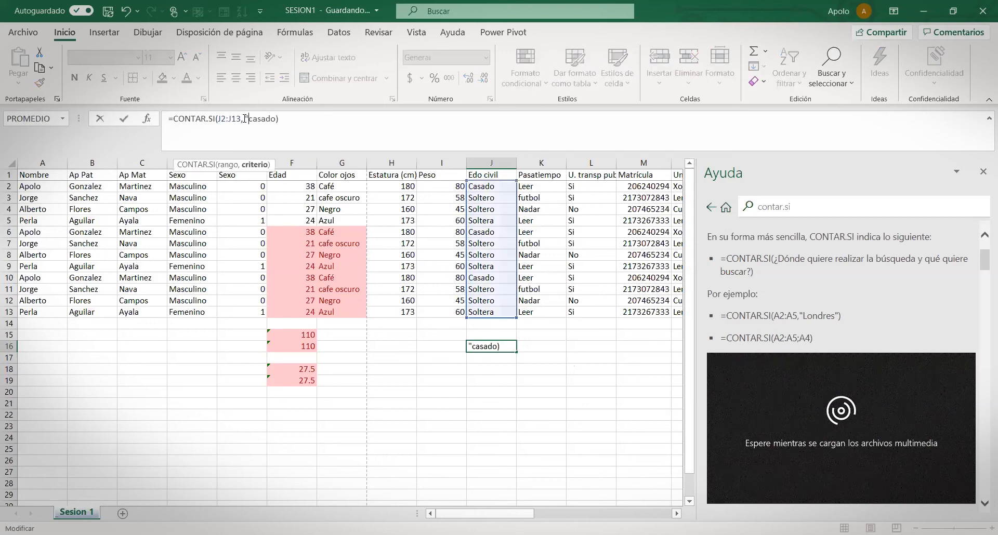
type("\"")
key("Return")
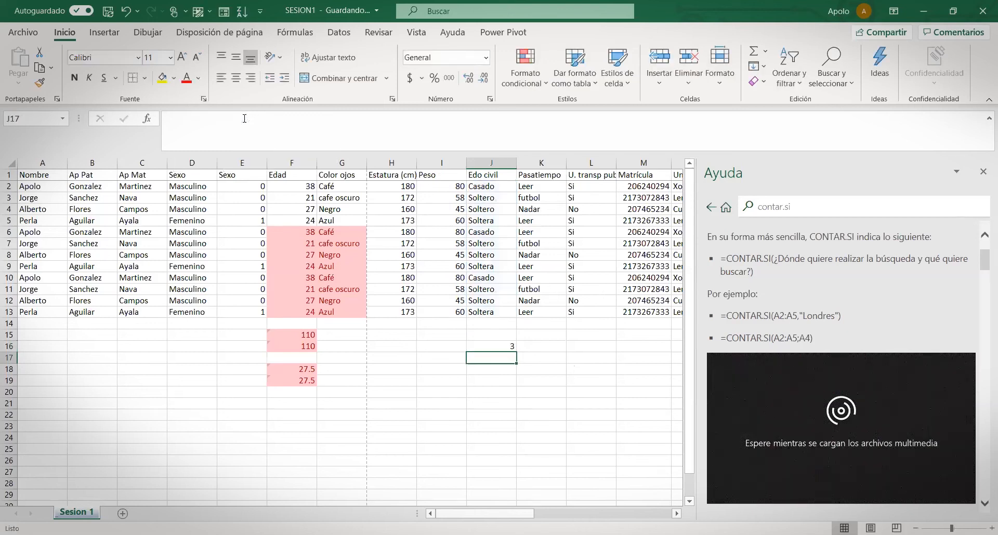
Re-edit J16's formula, pointing it at cell J5, and commit the edit
left_click(508, 347)
key("F2")
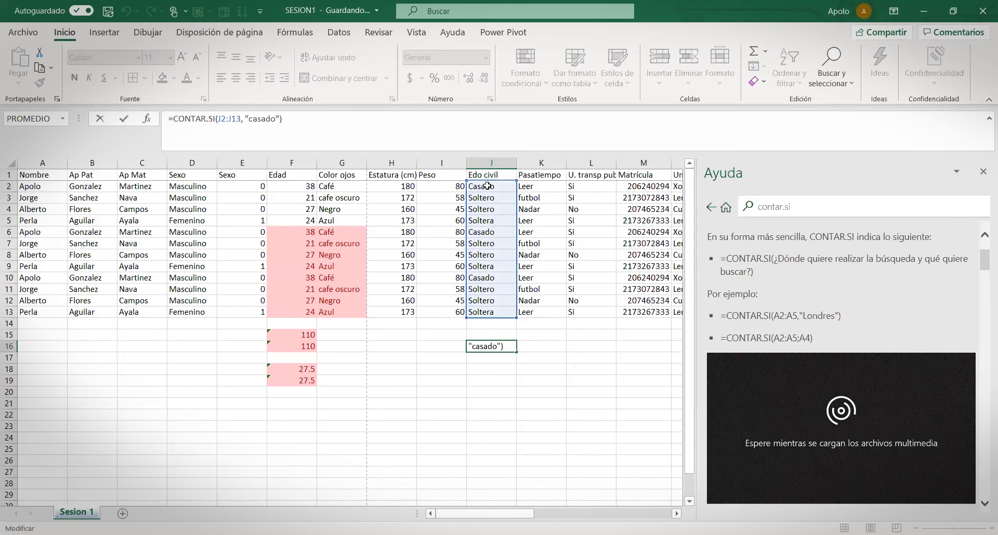
left_click_drag(311, 129, 162, 119)
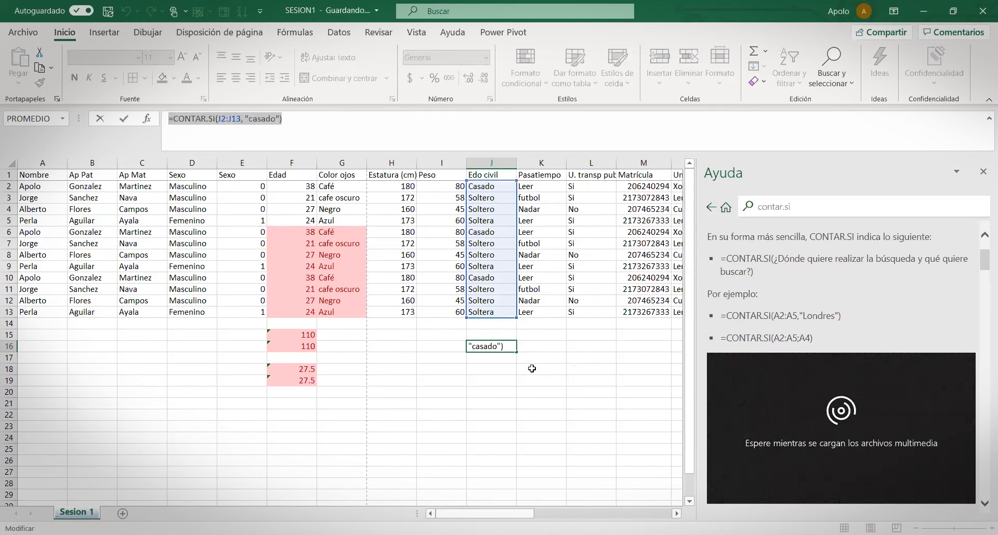
type("=")
left_click(493, 371)
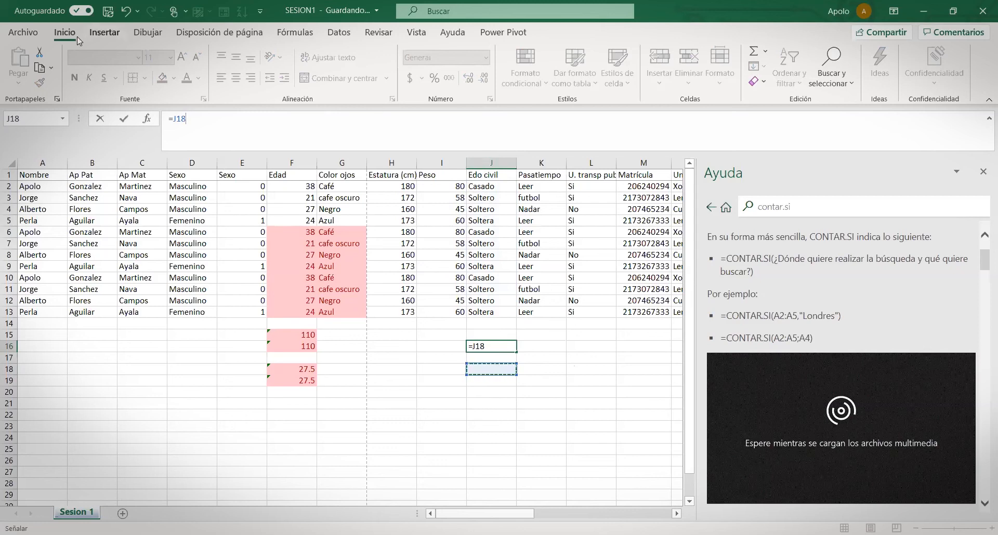
left_click(308, 253)
left_click(482, 221)
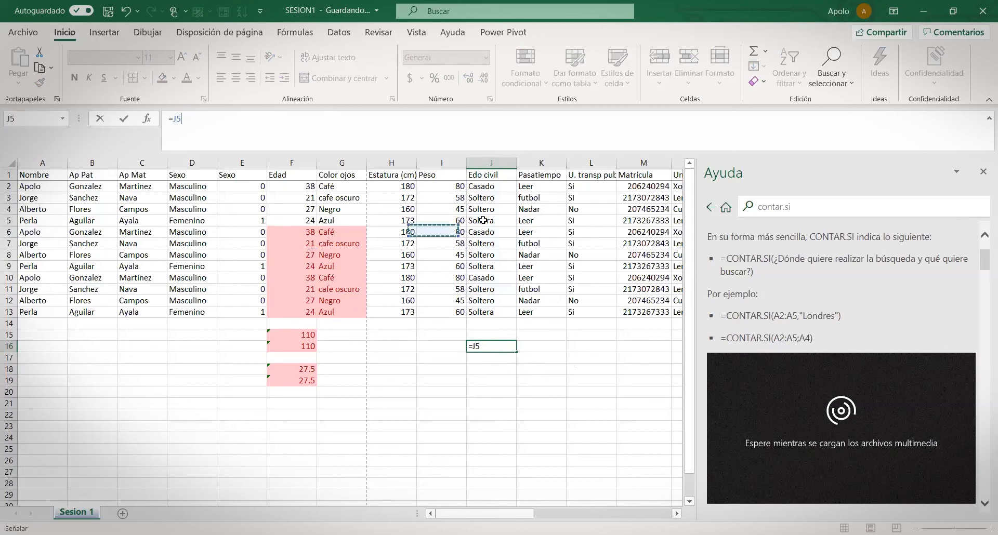
left_click(100, 34)
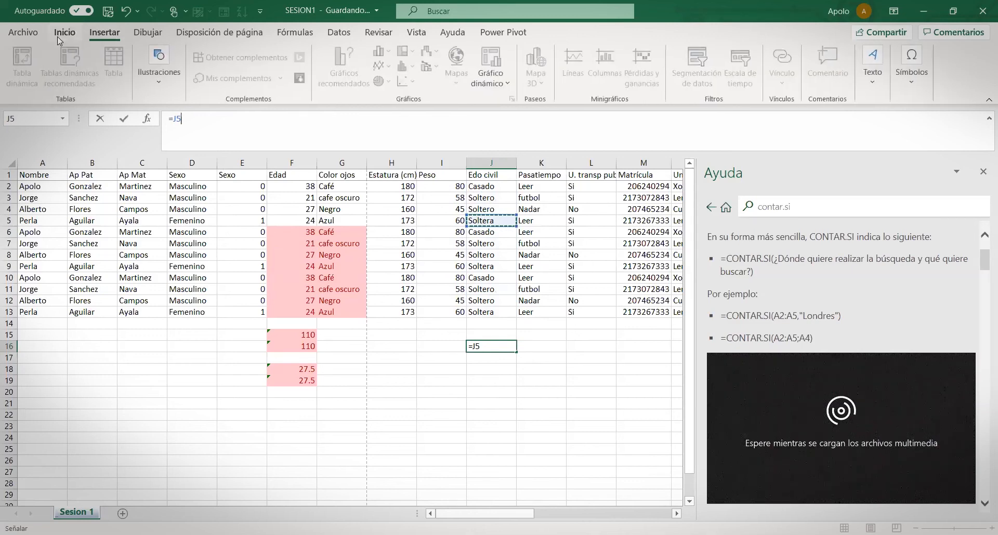
left_click(59, 34)
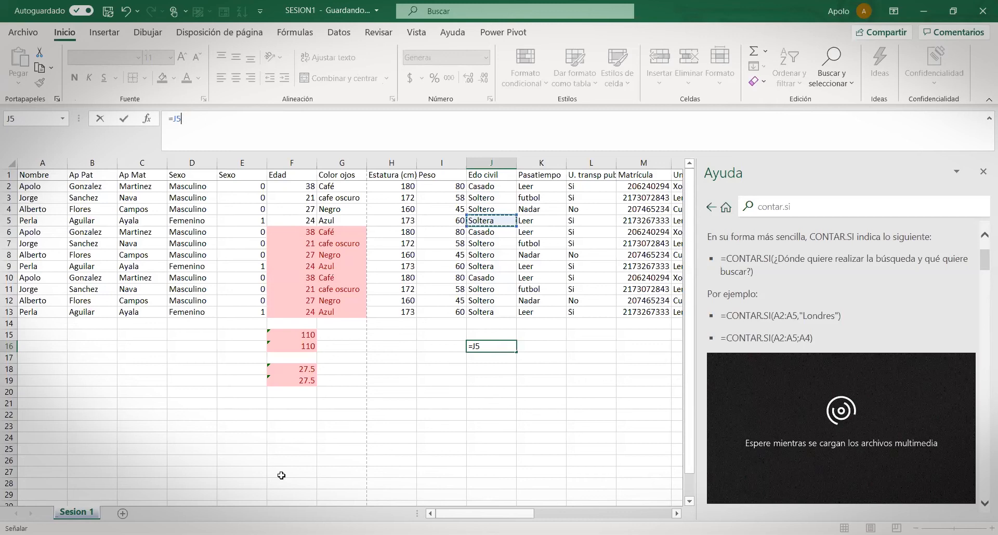
key("Return")
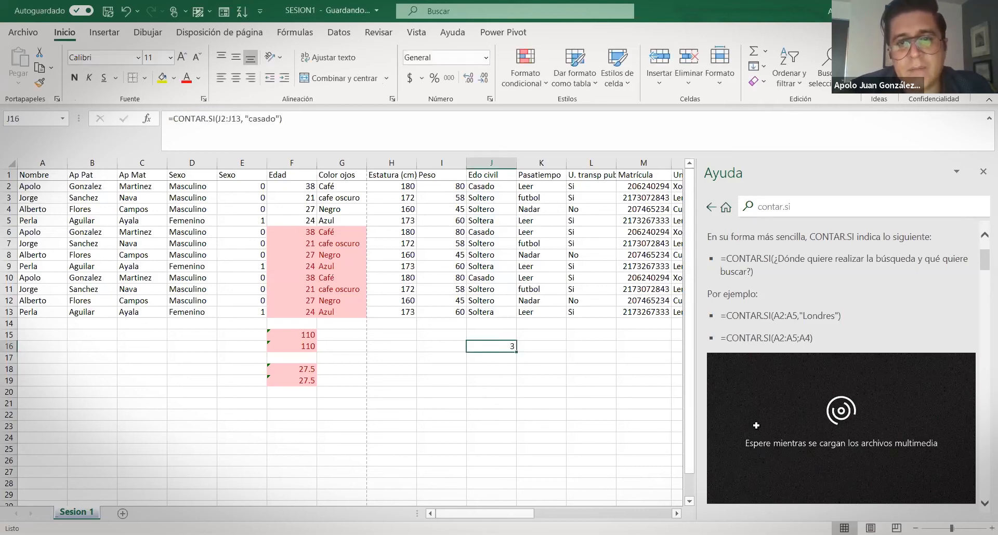
left_click_drag(484, 189, 490, 313)
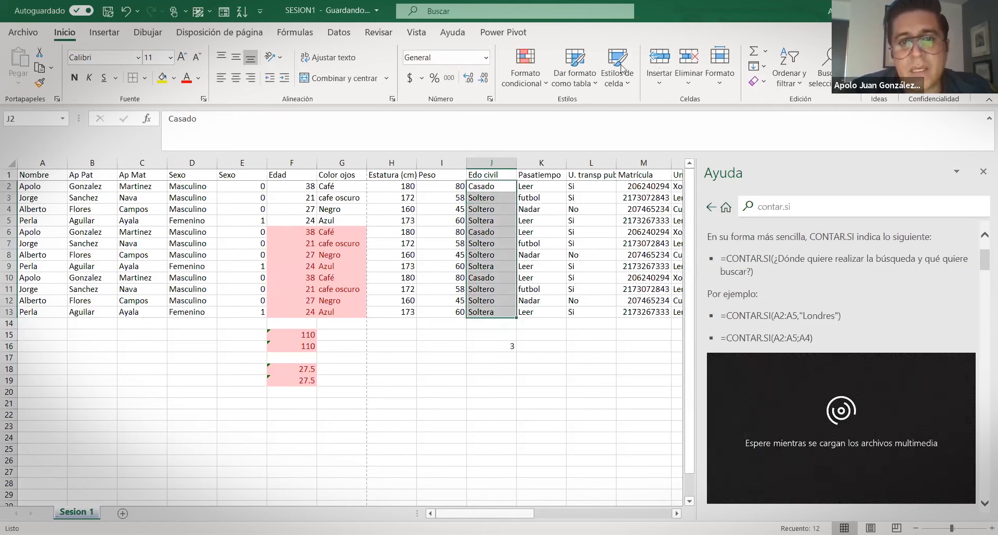
left_click(545, 80)
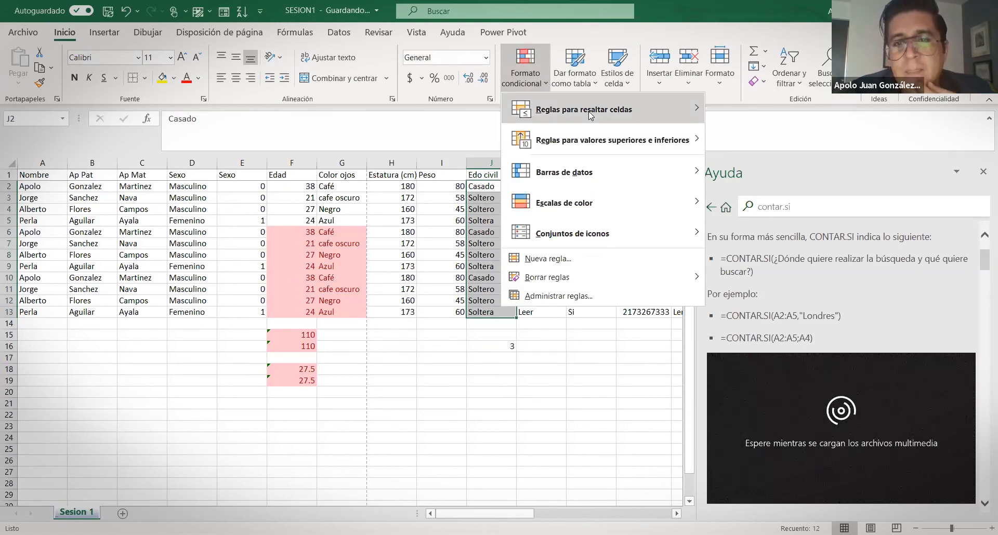
mouse_move(590, 115)
left_click(756, 203)
type("casado")
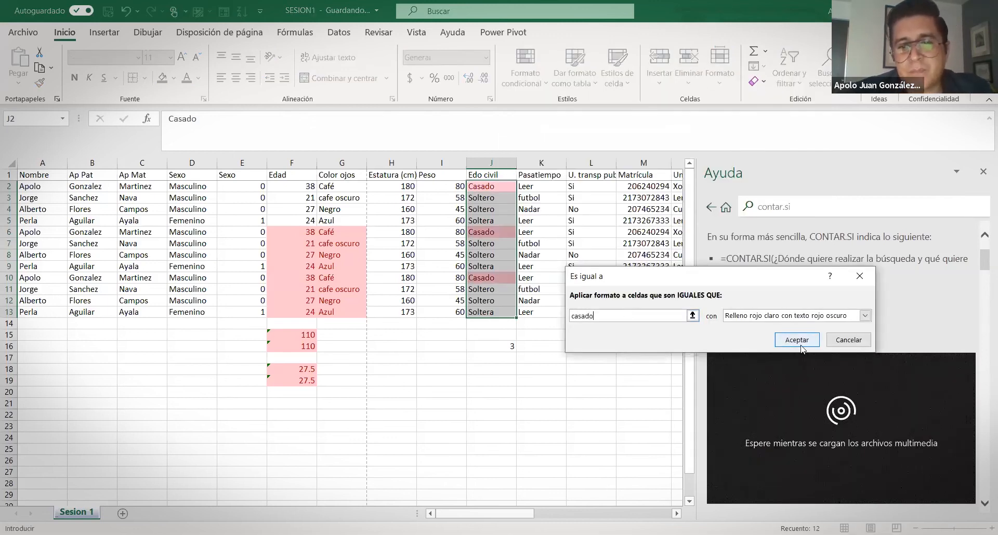
key("Return")
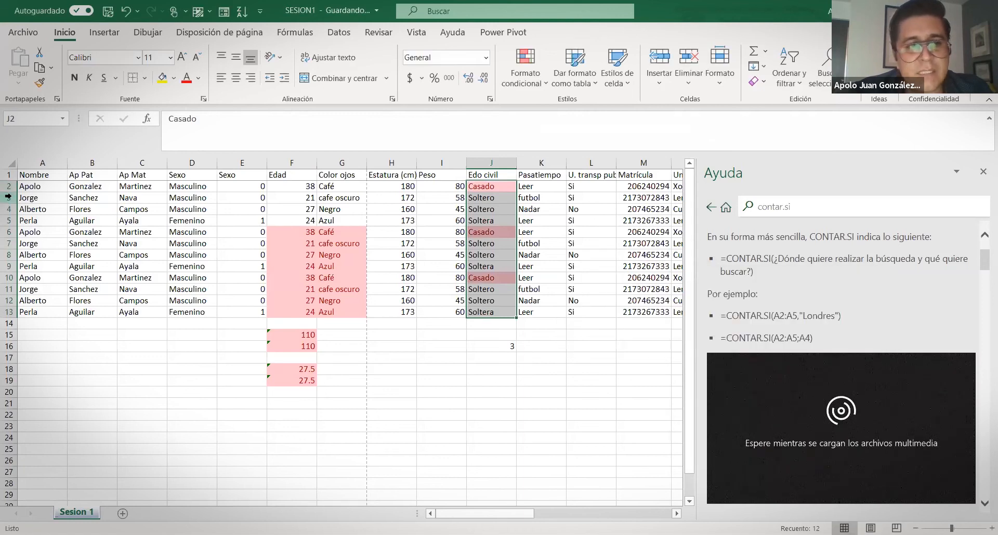
left_click(9, 186)
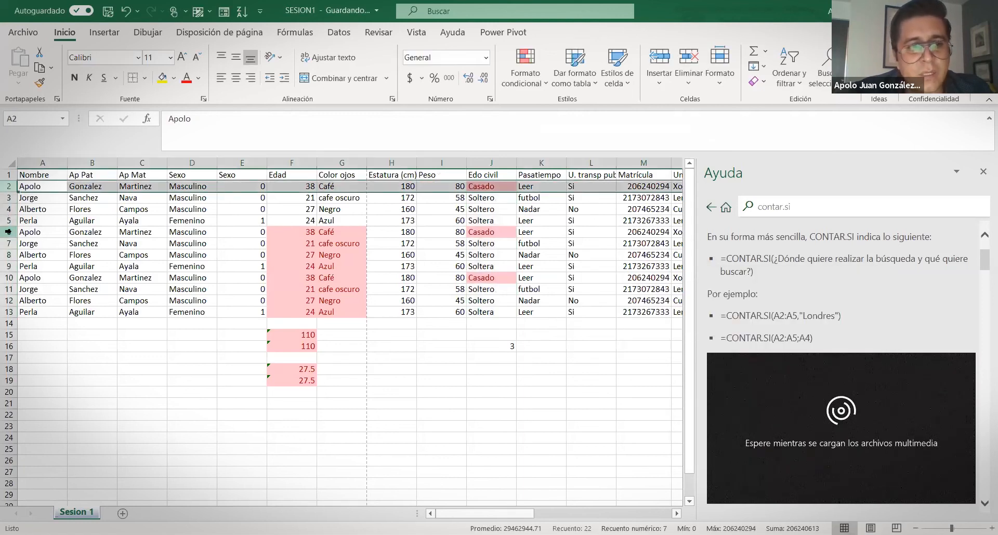
left_click(9, 277)
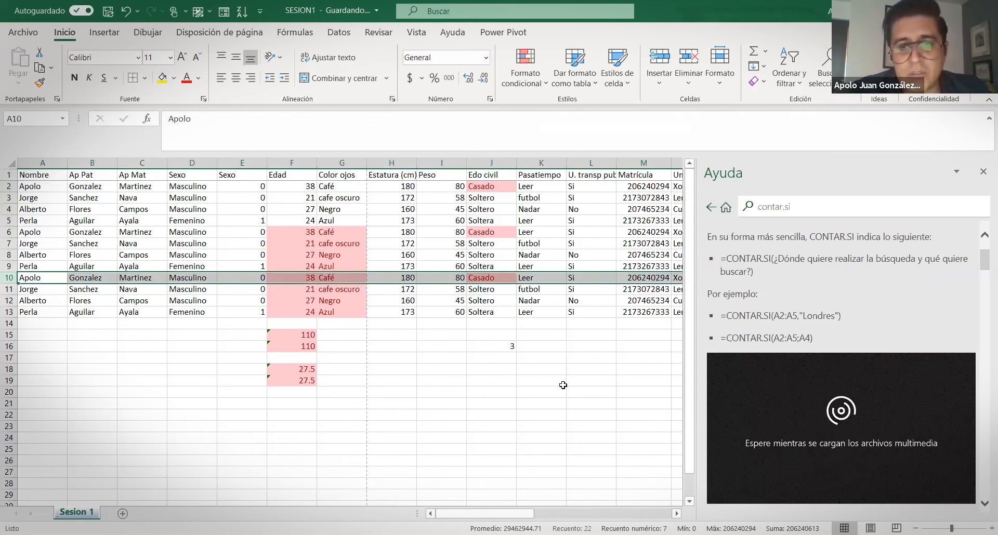
left_click(605, 370)
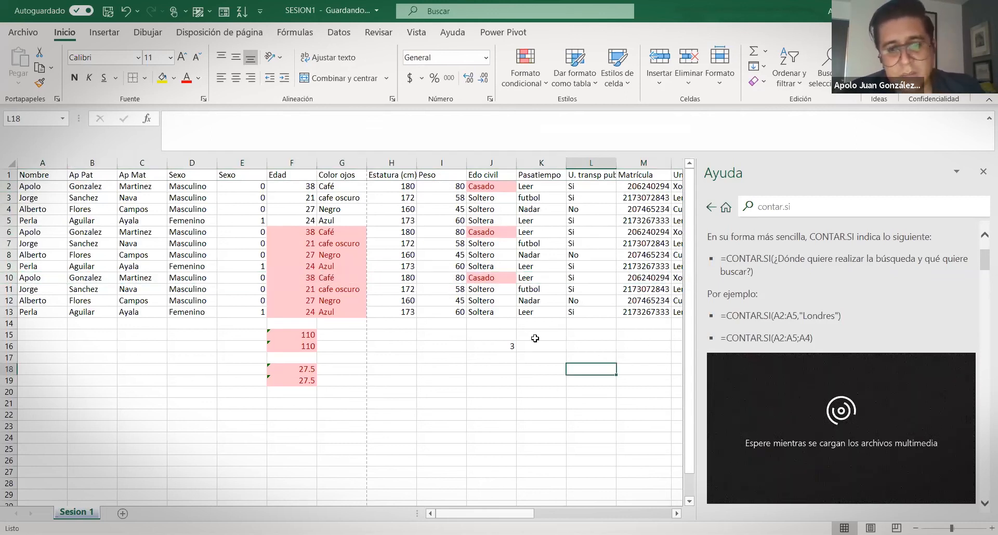
left_click(494, 349)
left_click(293, 116)
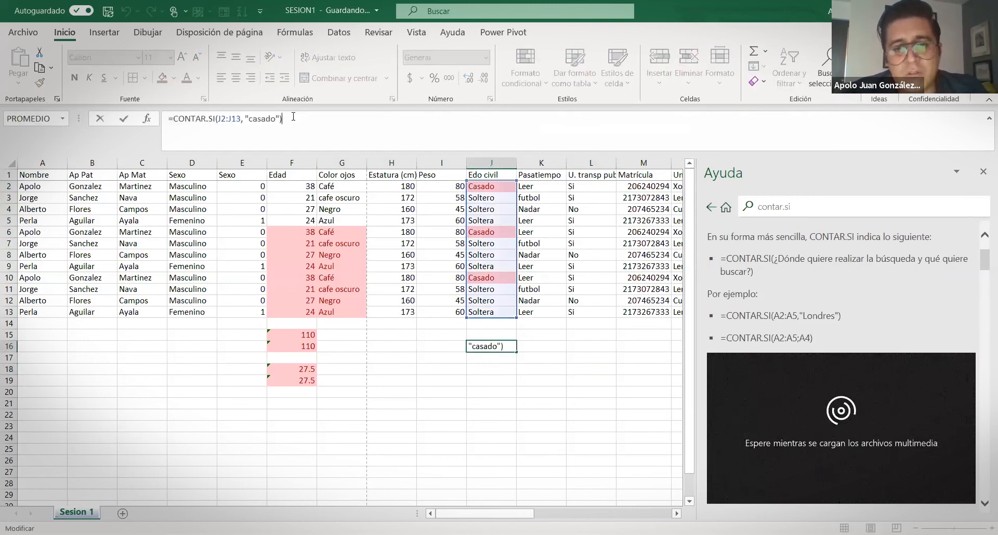
key("Return")
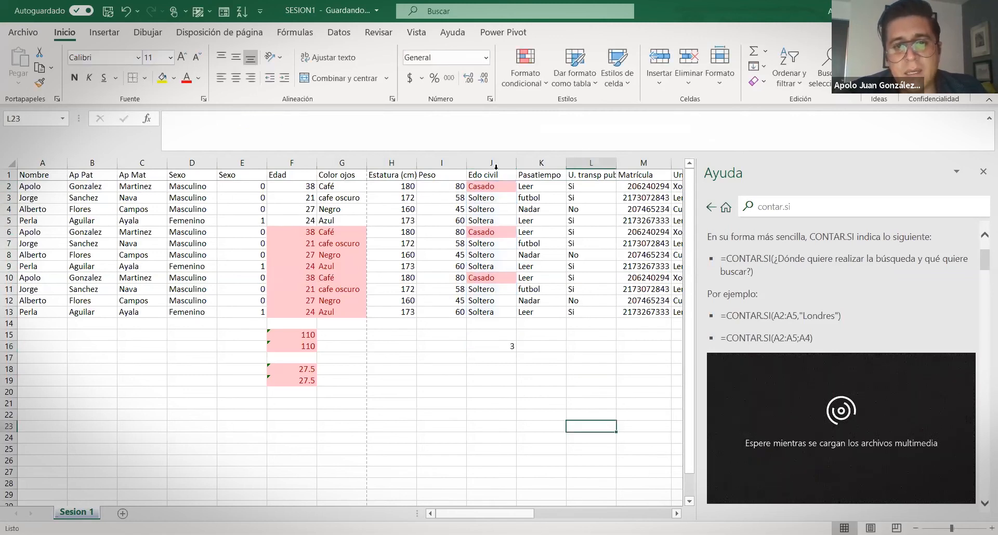
left_click(492, 163)
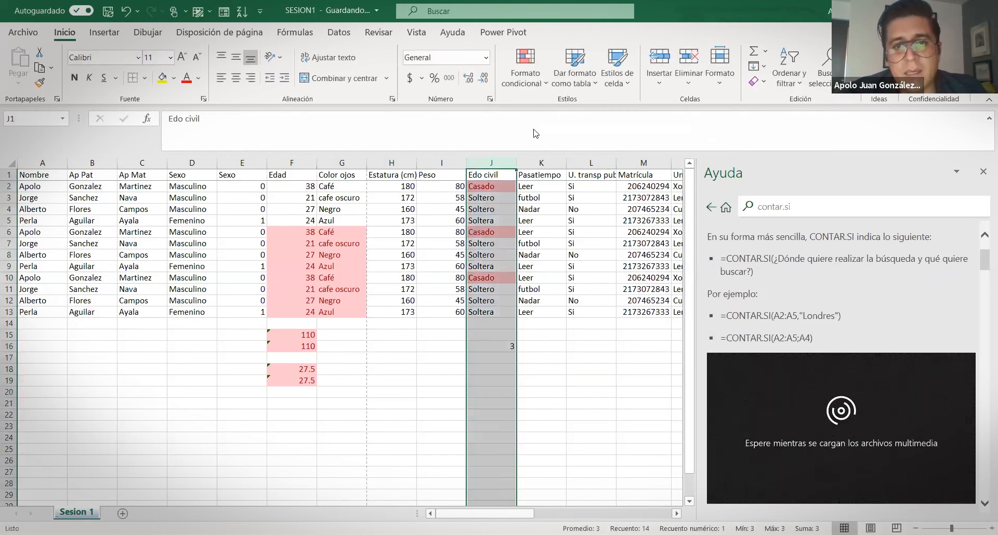
left_click(538, 89)
left_click(9, 187)
left_click(490, 232)
left_click(487, 278)
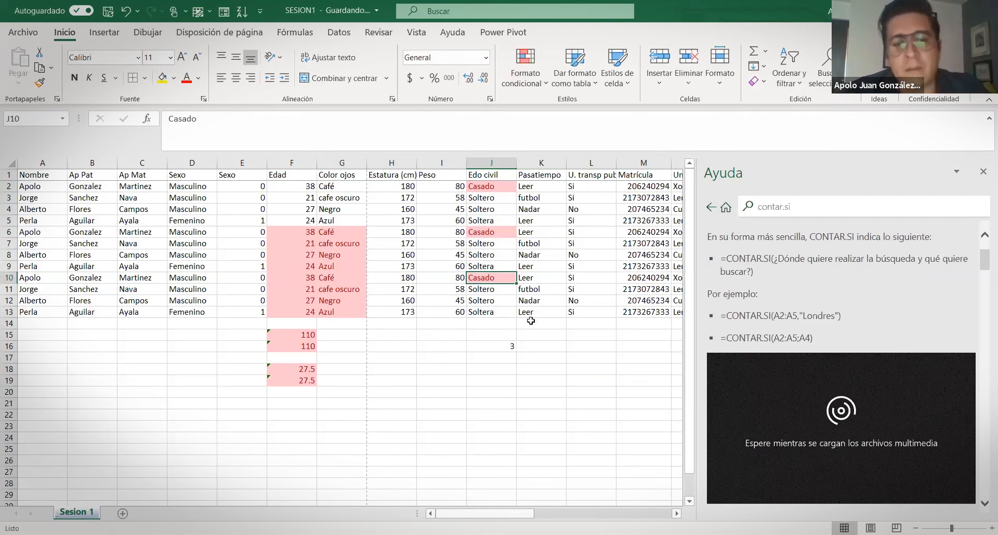
left_click(543, 380)
key("ctrl+z")
key("ctrl+z")
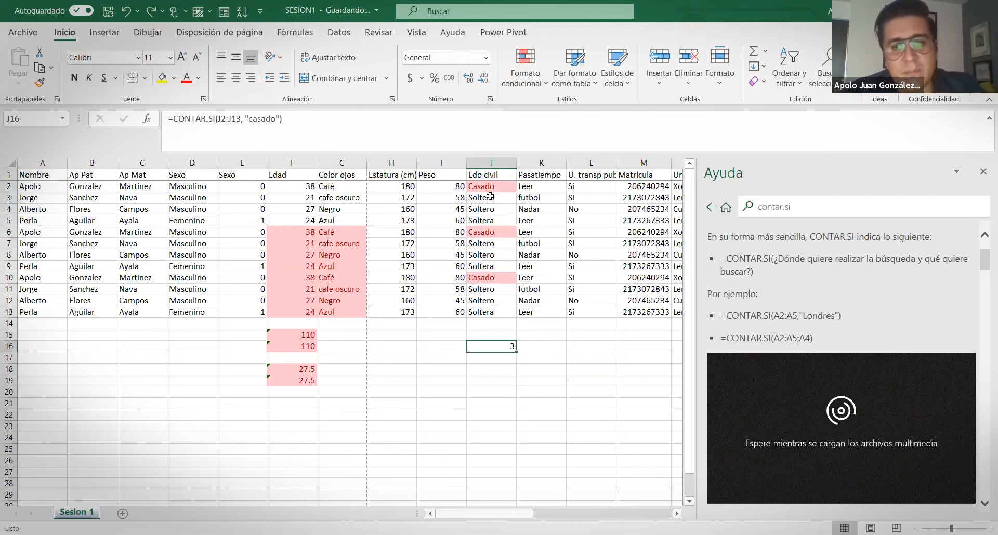
left_click(540, 78)
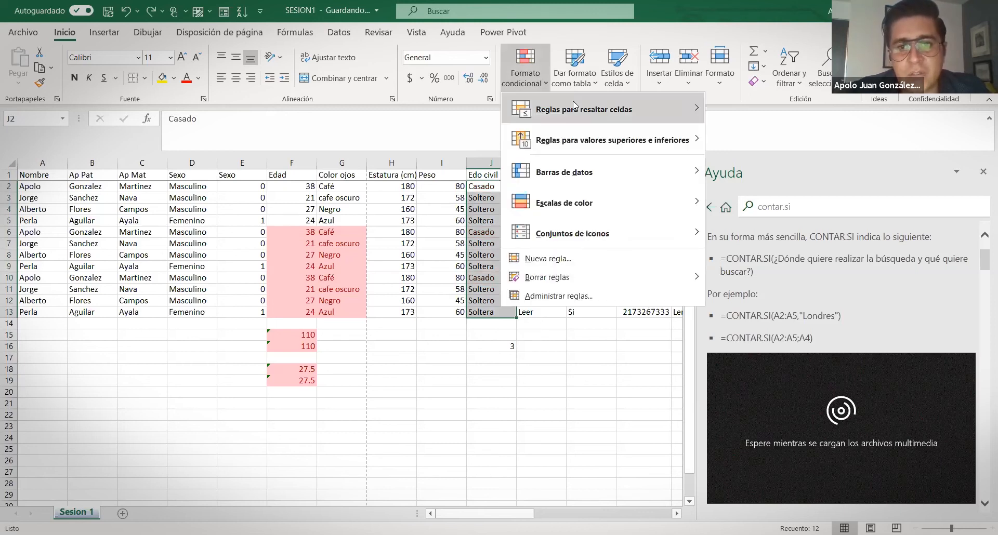
mouse_move(572, 106)
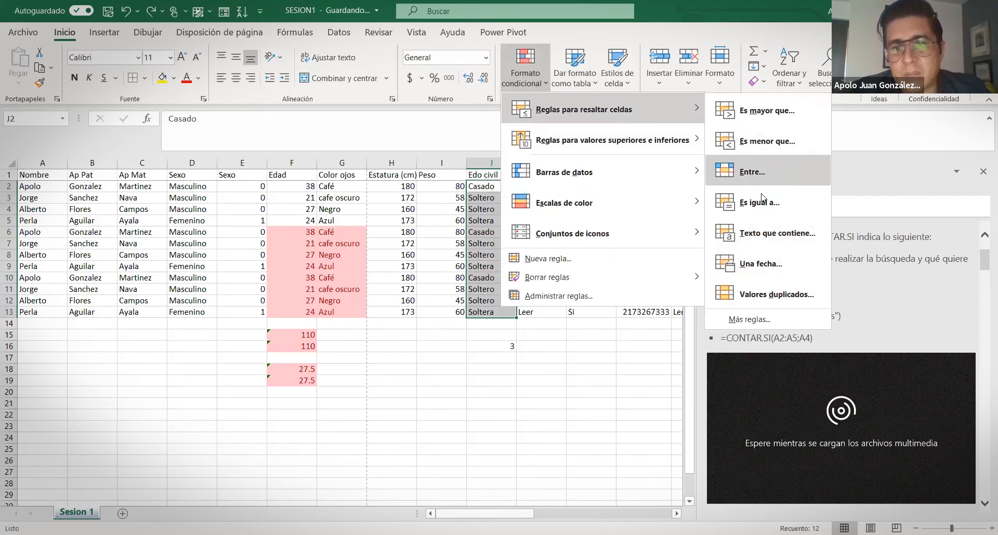
left_click(774, 296)
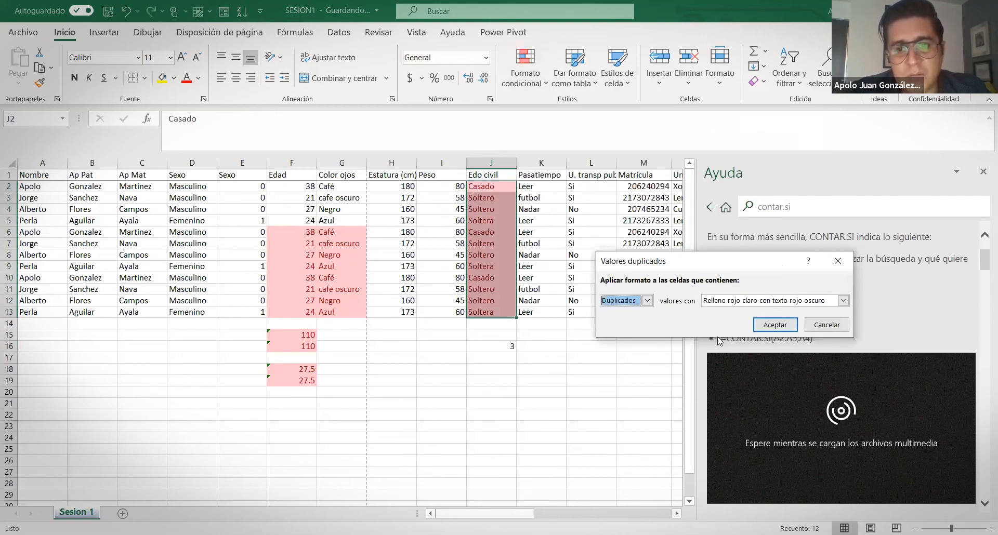
left_click(775, 325)
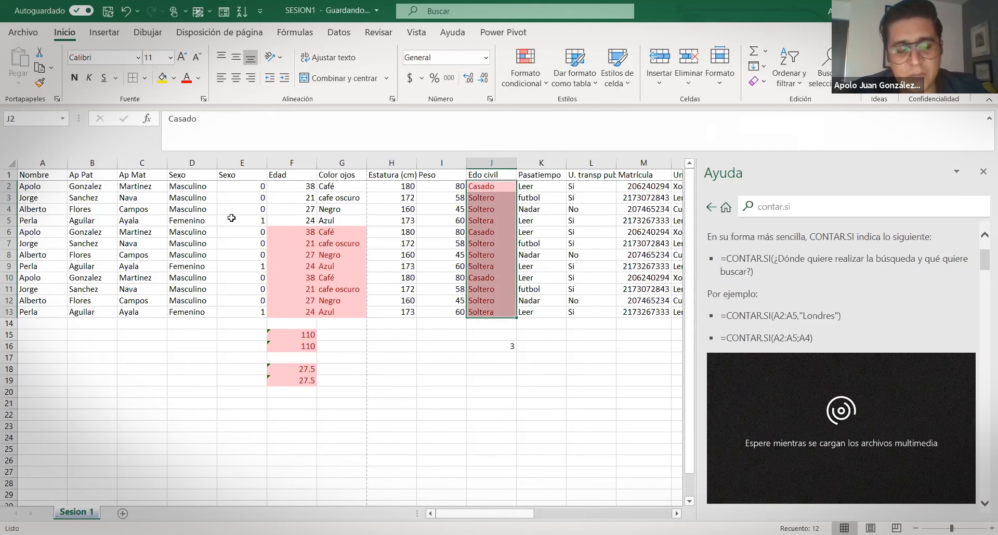
left_click_drag(41, 209, 50, 307)
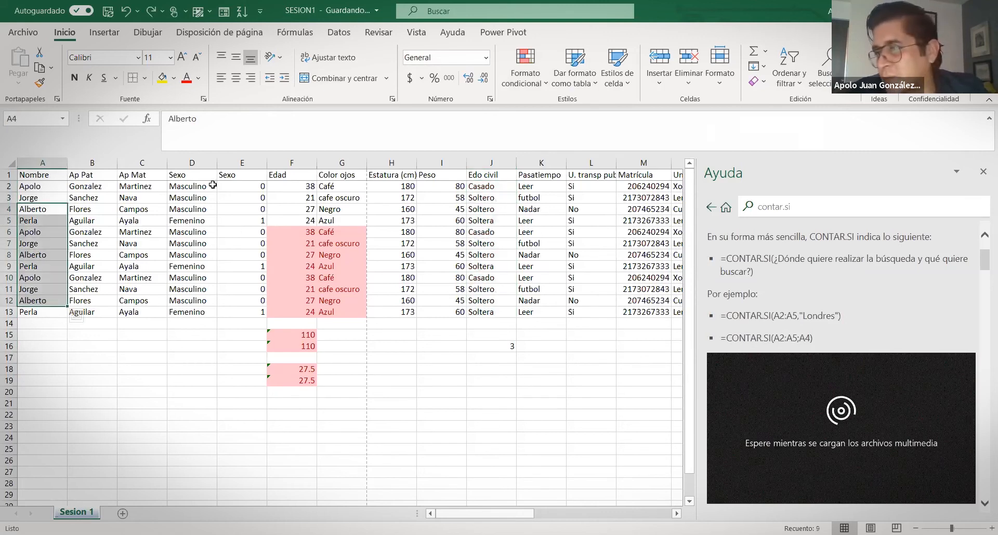
left_click(515, 358)
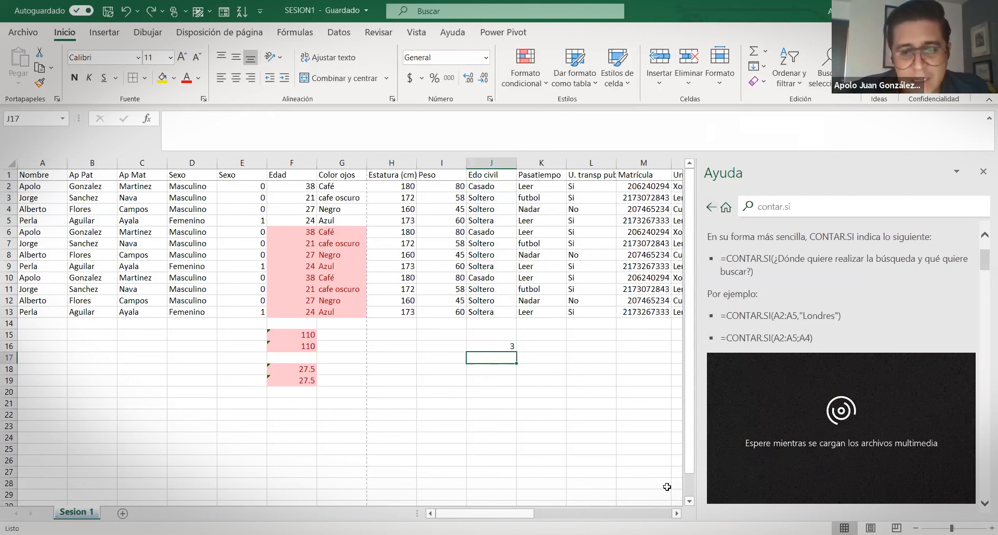
left_click(579, 348)
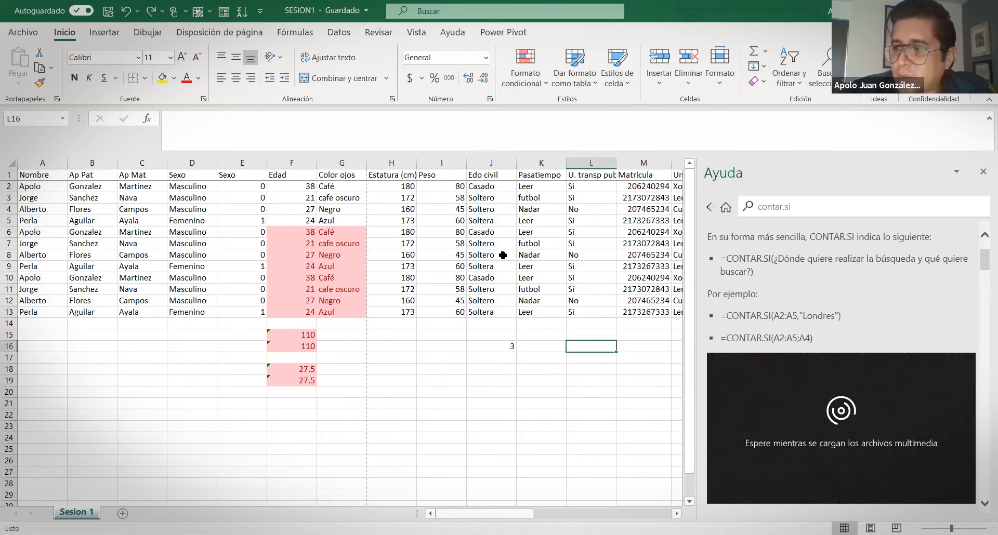
left_click(287, 235)
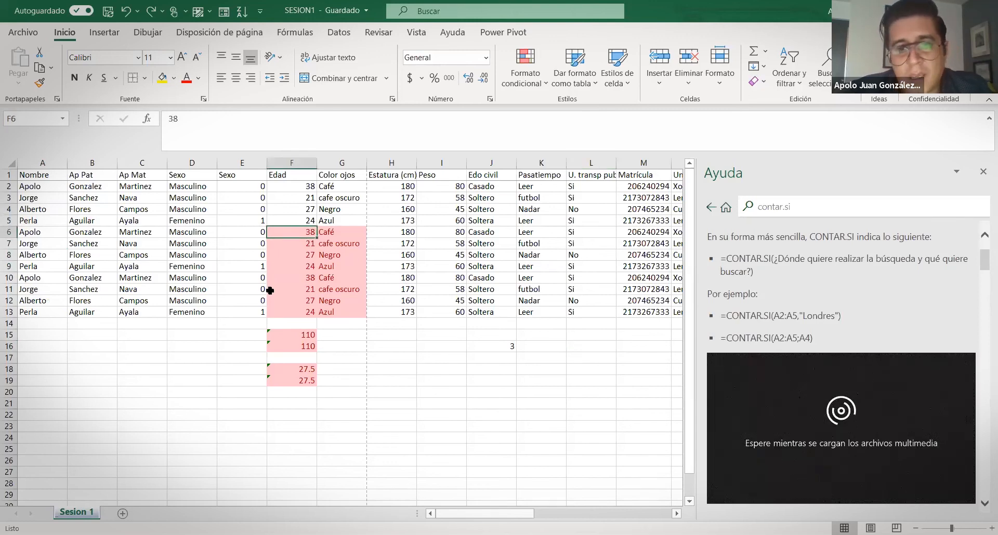
left_click(528, 334)
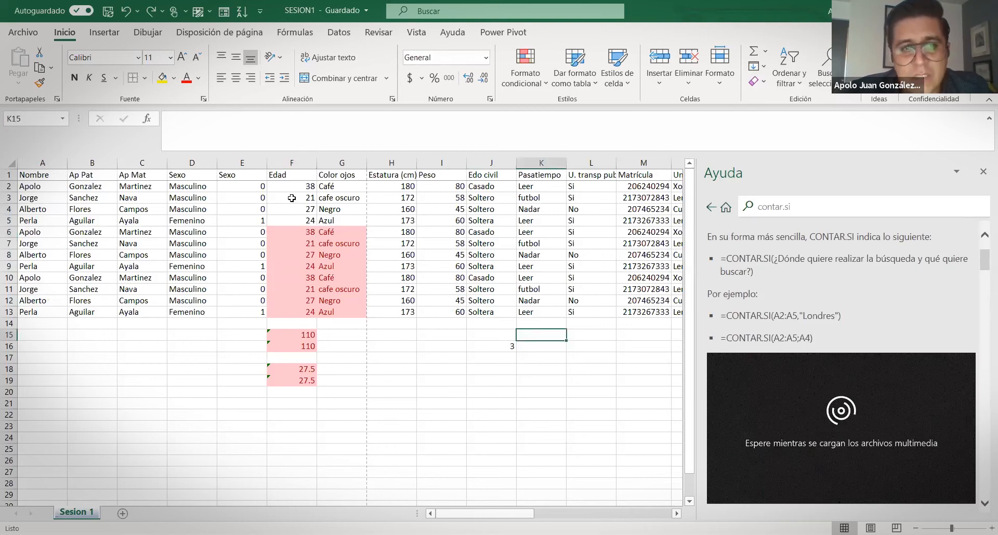
left_click(149, 117)
left_click(811, 232)
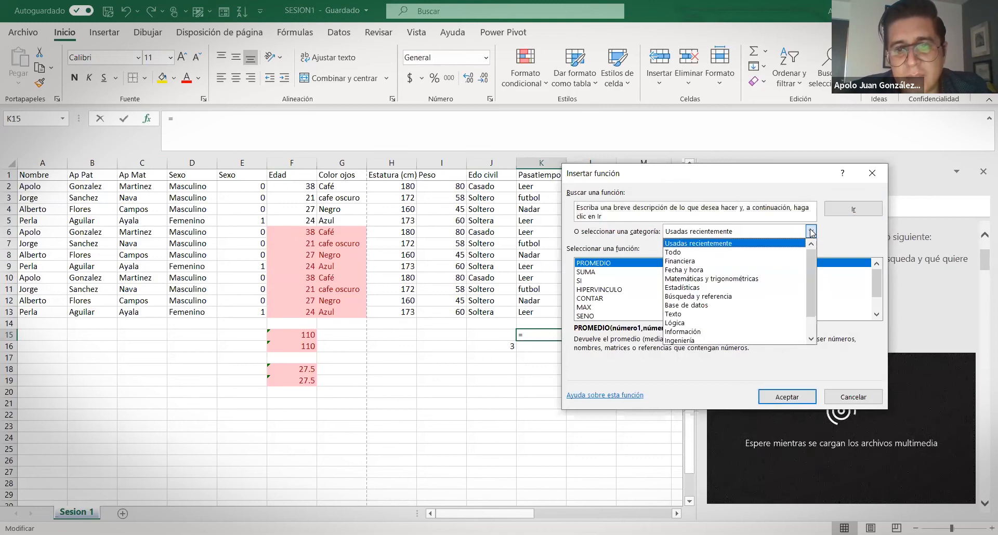
scroll(719, 276, "down", 1)
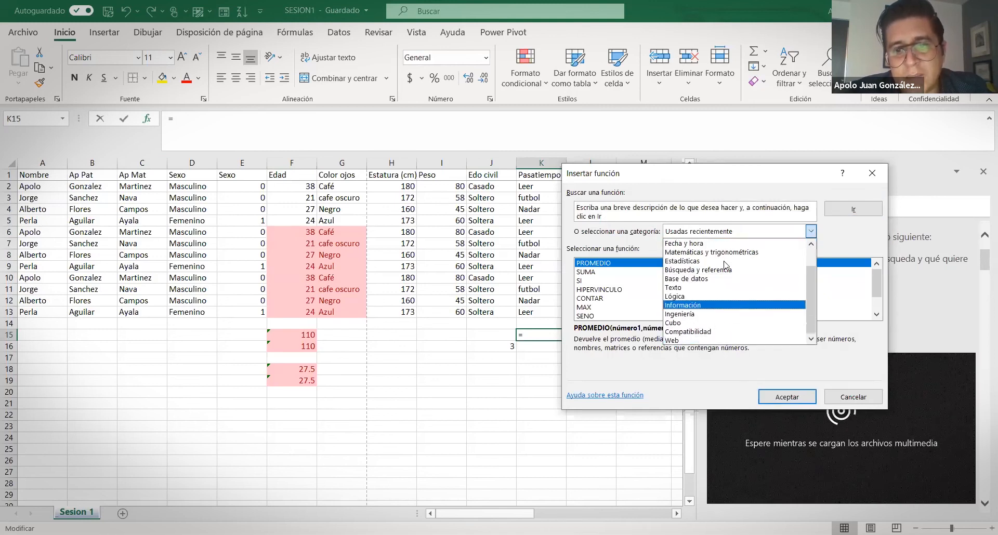
scroll(725, 285, "up", 1)
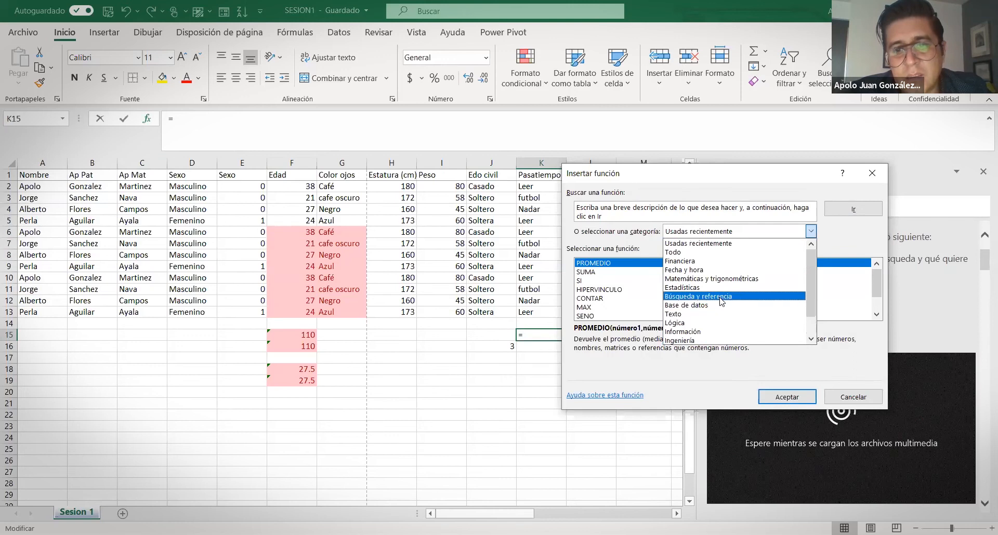
left_click(694, 264)
scroll(657, 297, "down", 10)
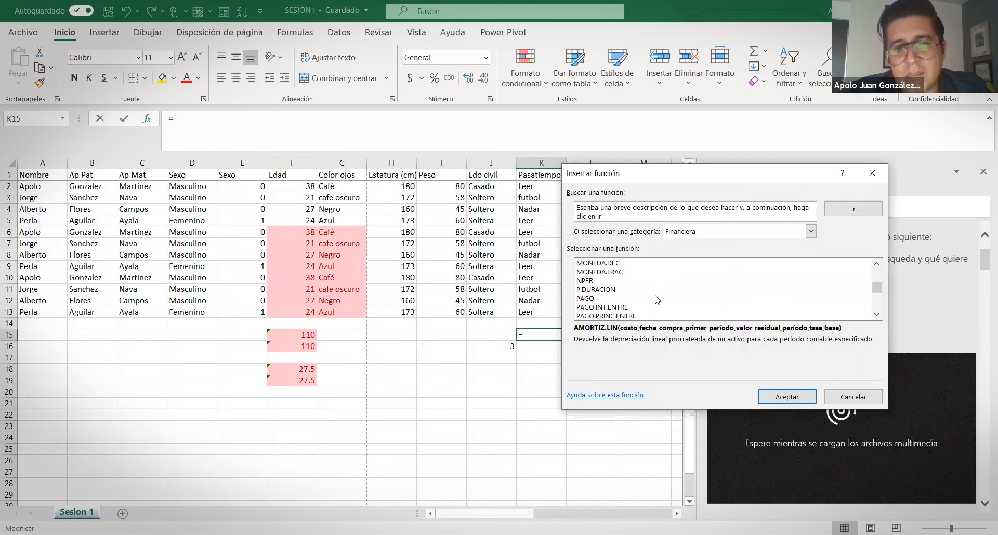
scroll(658, 300, "down", 3)
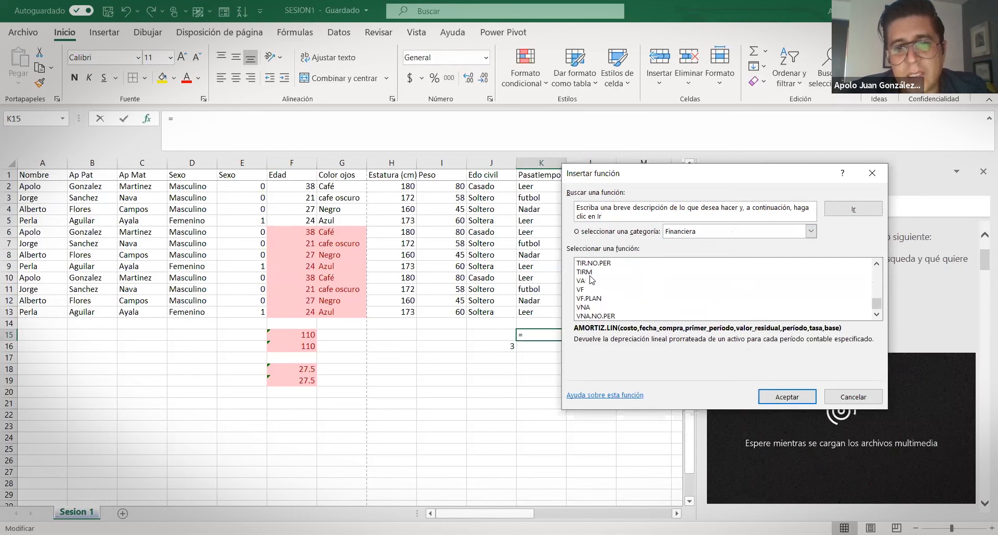
left_click(590, 281)
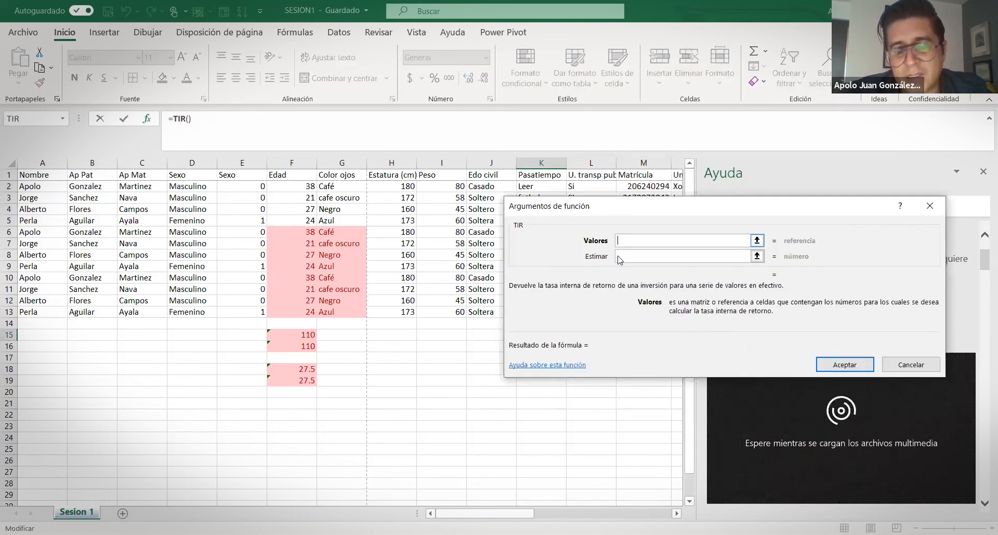
left_click(928, 205)
left_click(533, 349)
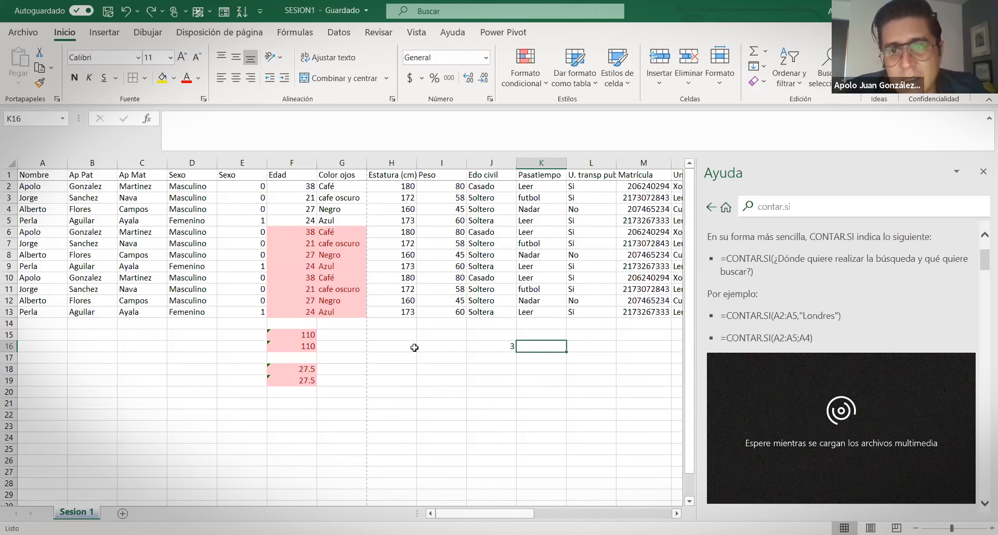
left_click(983, 200)
key("BackSpace")
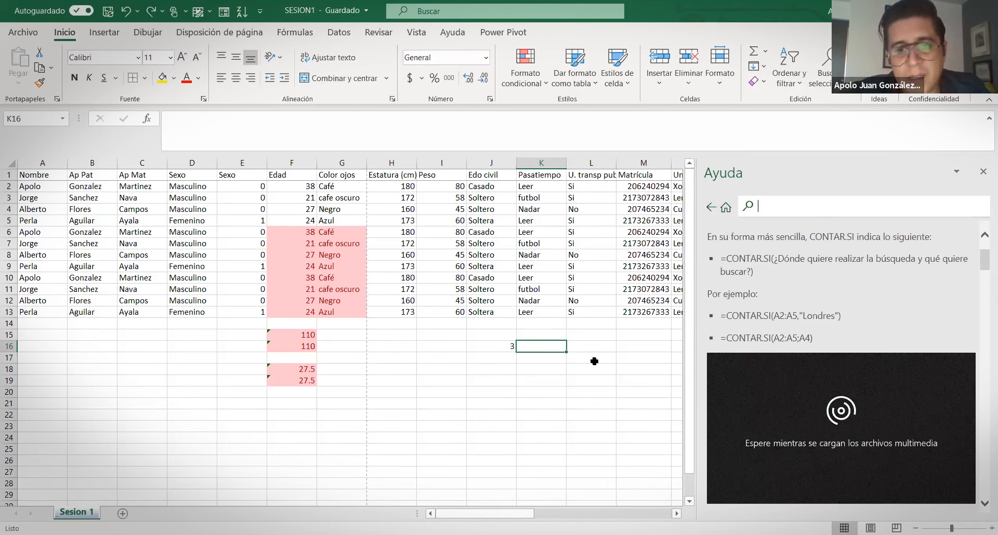
left_click(591, 403)
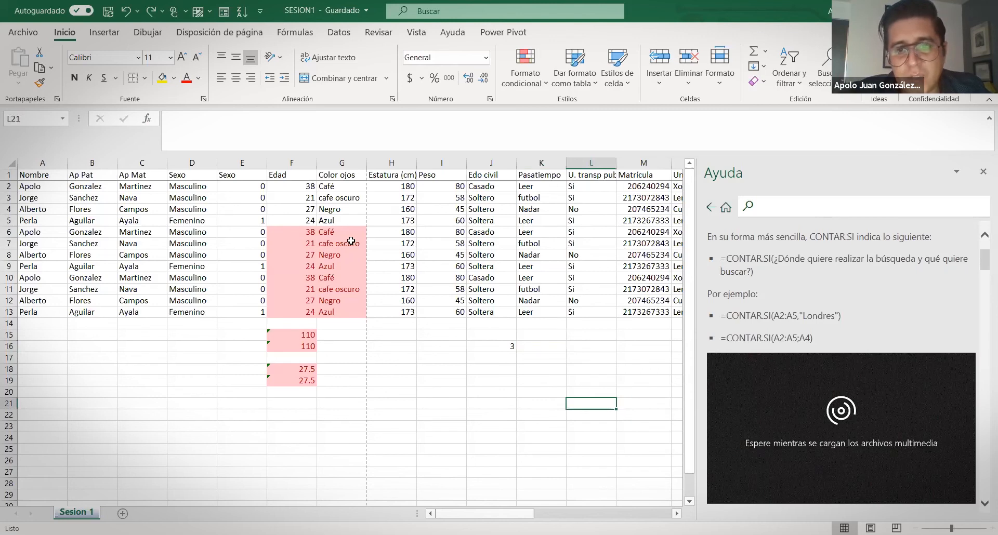
mouse_move(501, 513)
left_mouse_down()
mouse_move(582, 514)
mouse_move(500, 514)
left_mouse_up()
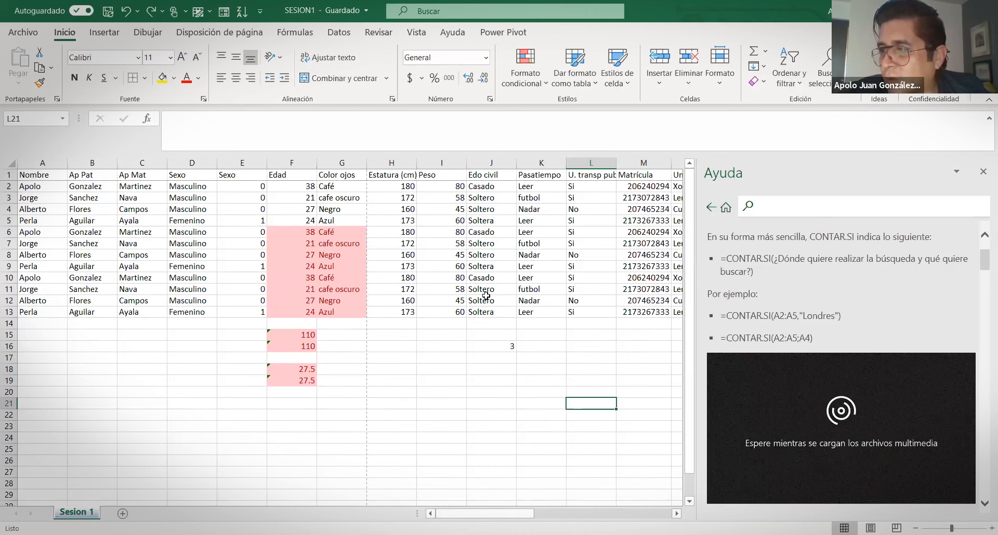
left_click_drag(82, 206, 343, 221)
left_click_drag(575, 256, 575, 255)
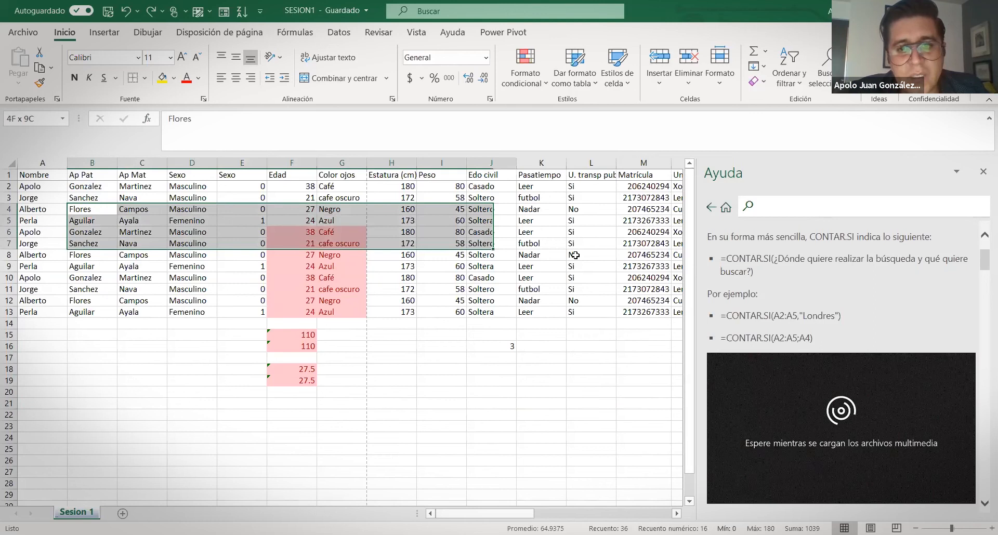
left_click_drag(575, 255, 596, 301)
left_click(584, 350)
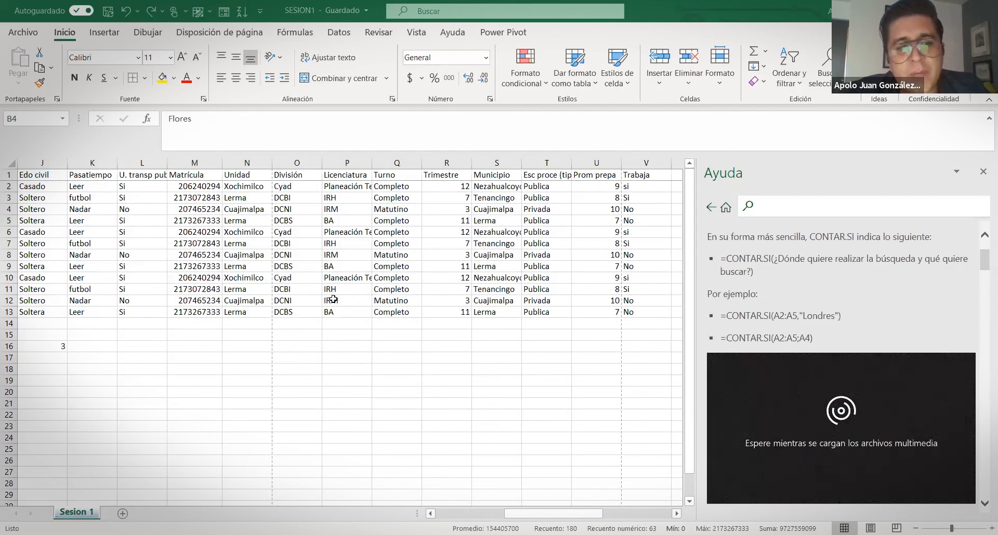
left_click(142, 346)
left_click(455, 517)
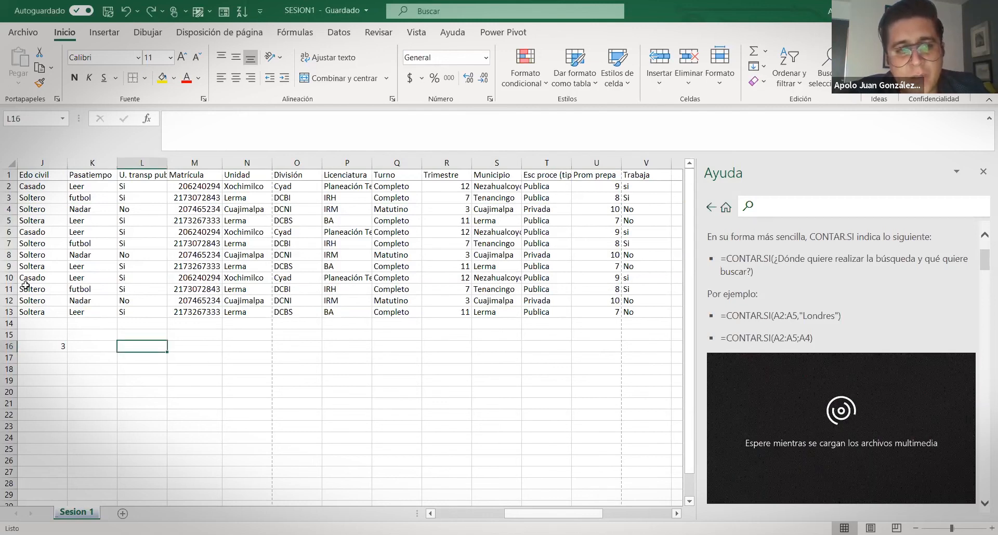
left_click(8, 198)
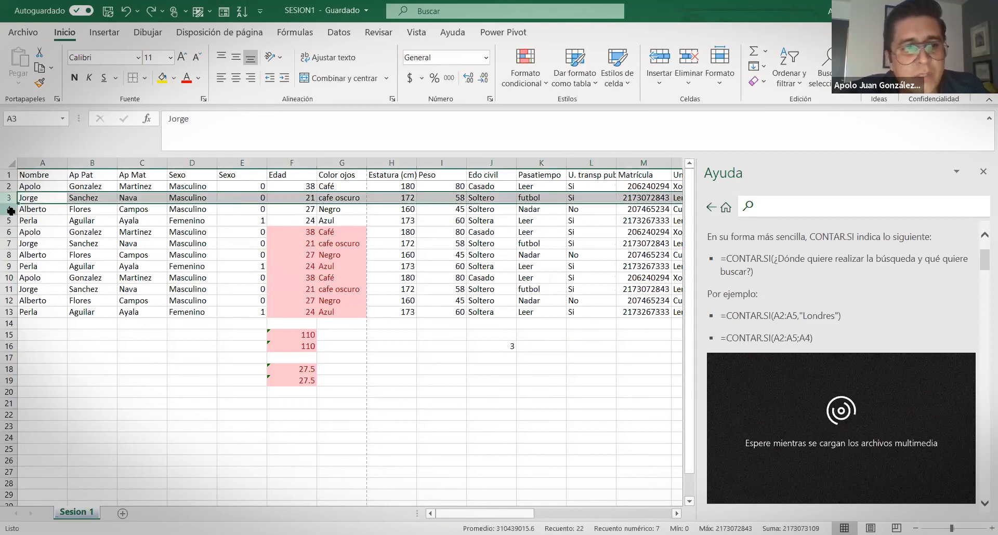
left_click(9, 210)
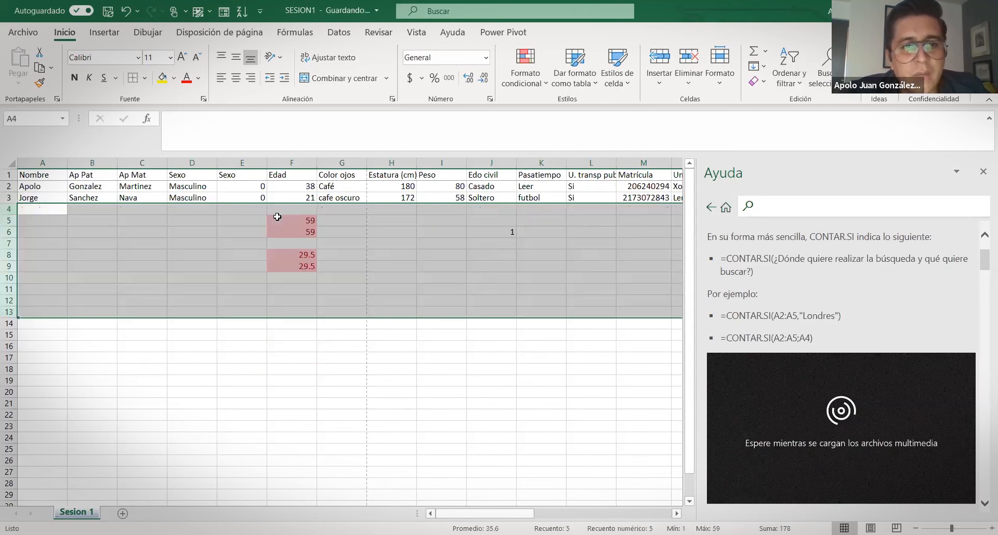
Delete rows 4–13, clear the leftover totals and averages, and close the Ayuda pane
left_click(277, 218)
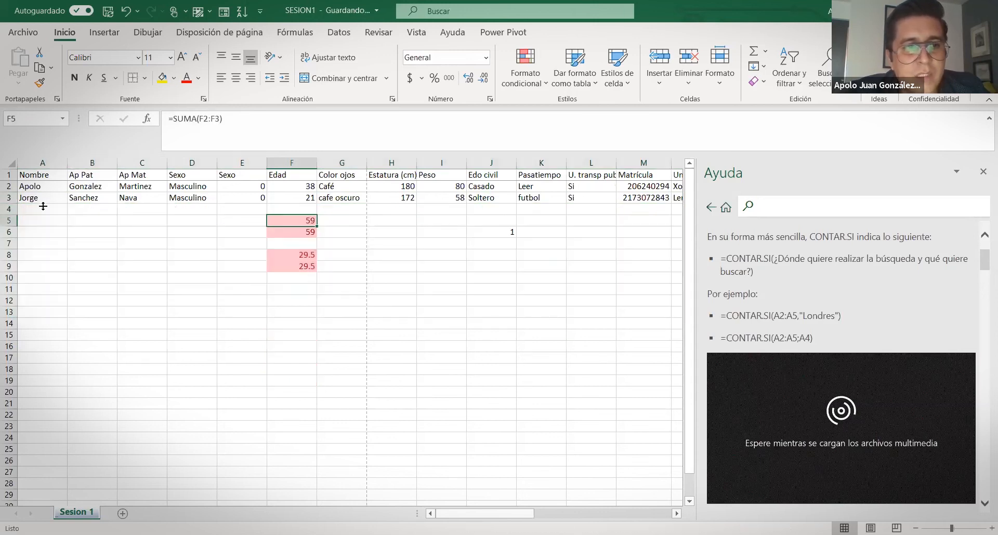
left_click(7, 211)
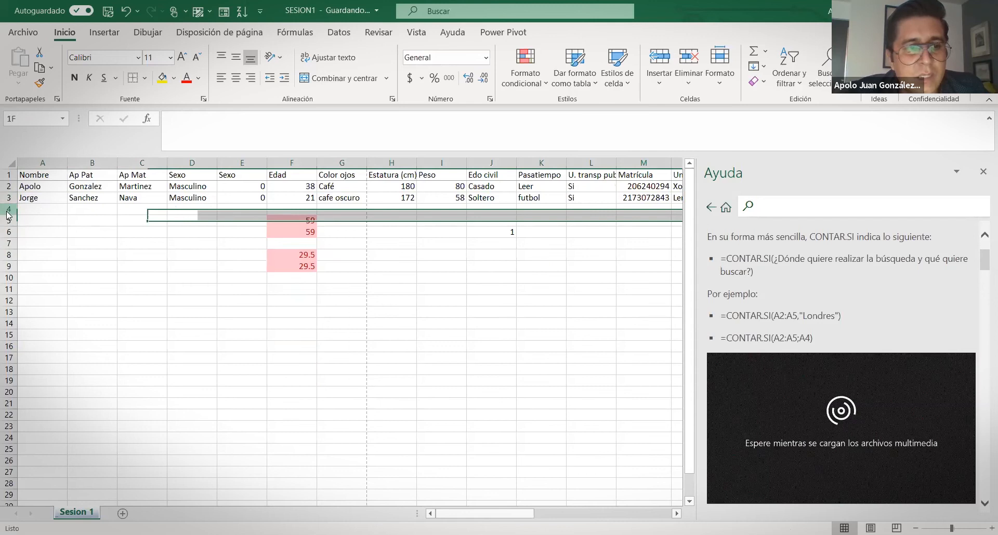
left_click(387, 246)
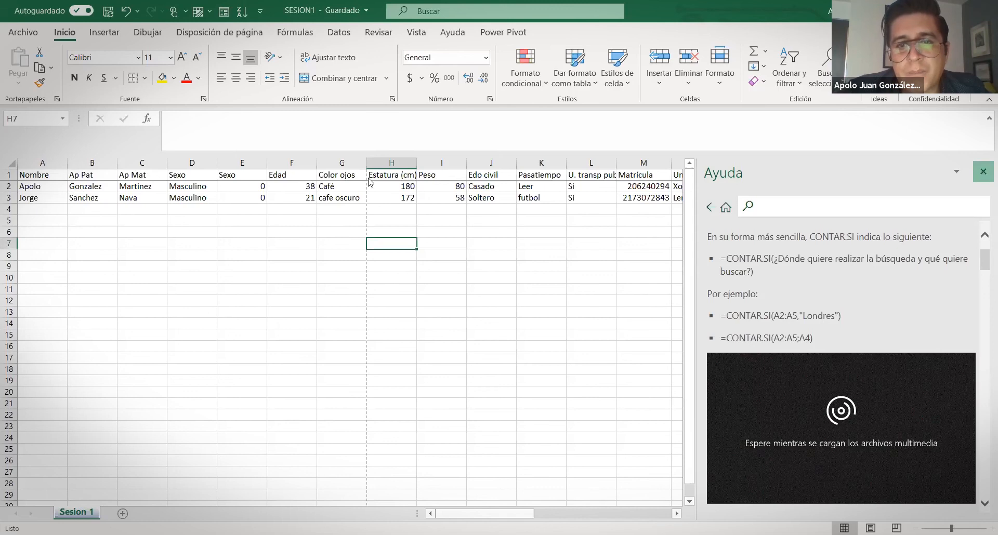
left_click(983, 173)
left_click(8, 175)
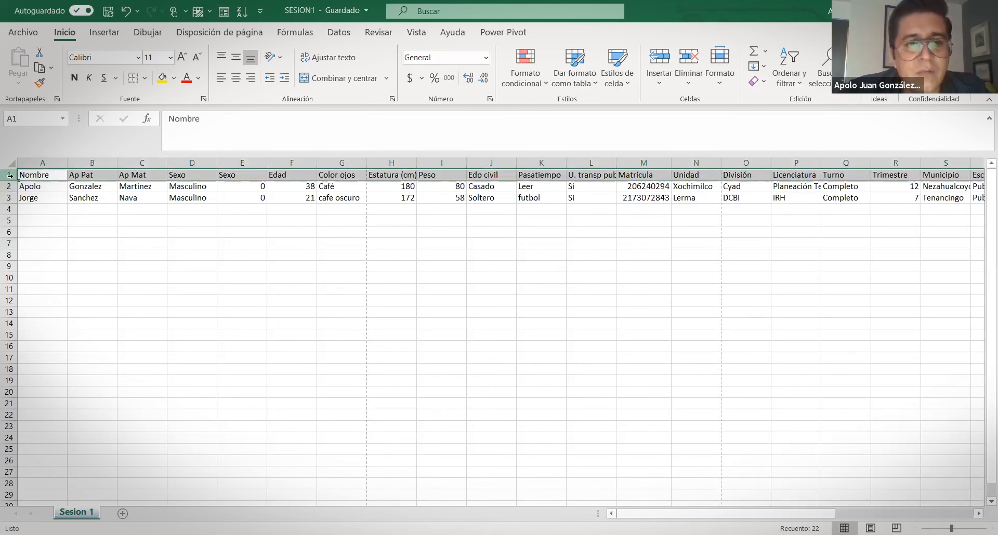
Turn on Filtro for header row 1 via Ordenar y filtrar and Ctrl+Shift+L, dismissing the range warning
left_click(847, 358)
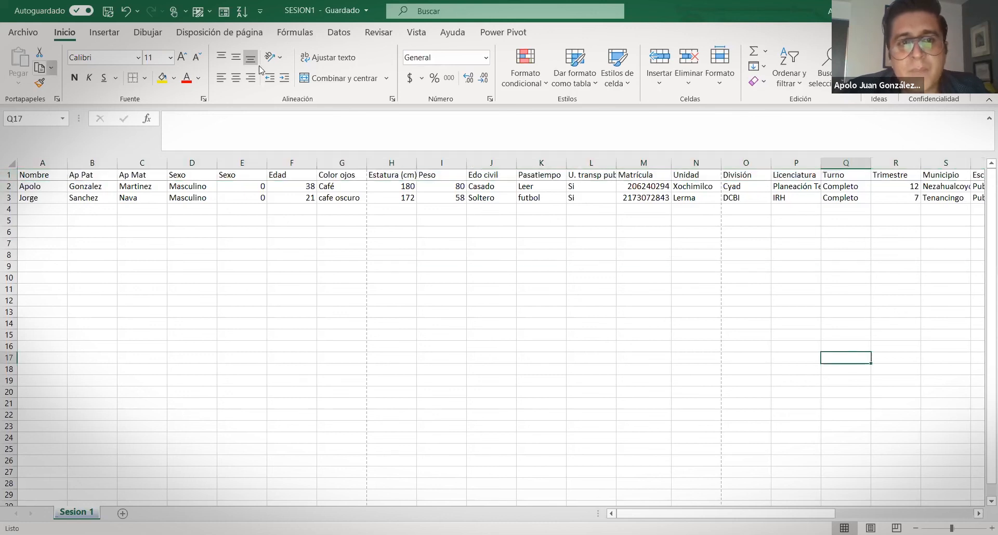
left_click(795, 74)
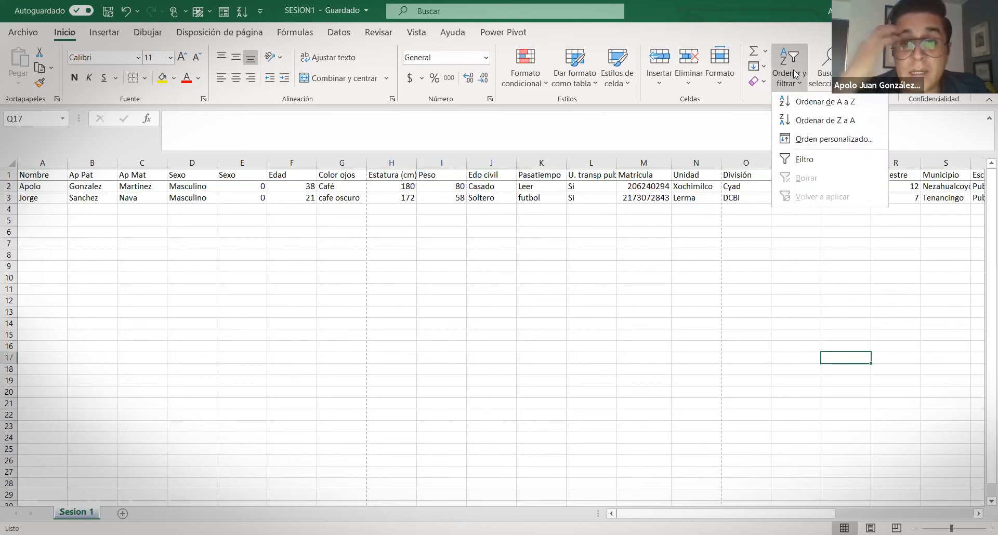
left_click(780, 285)
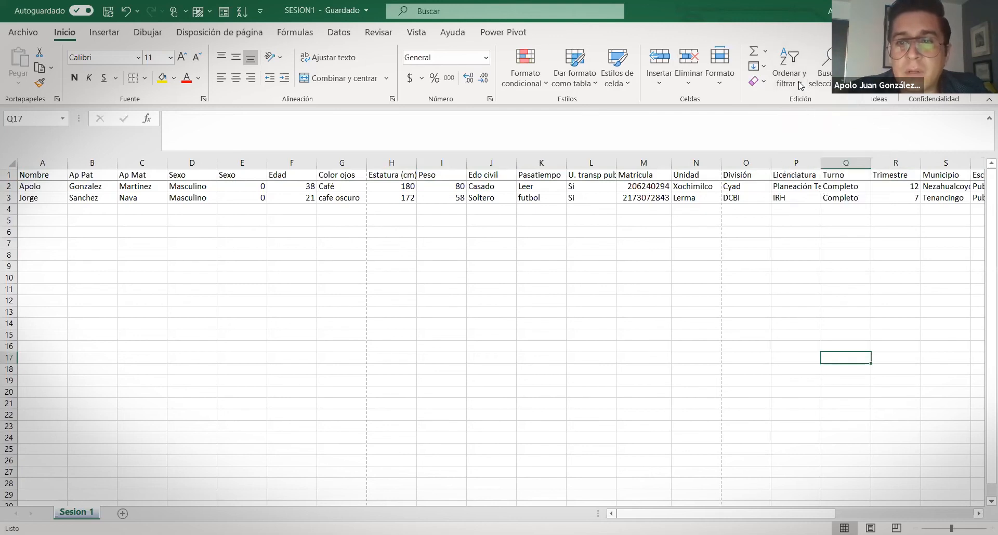
left_click(800, 83)
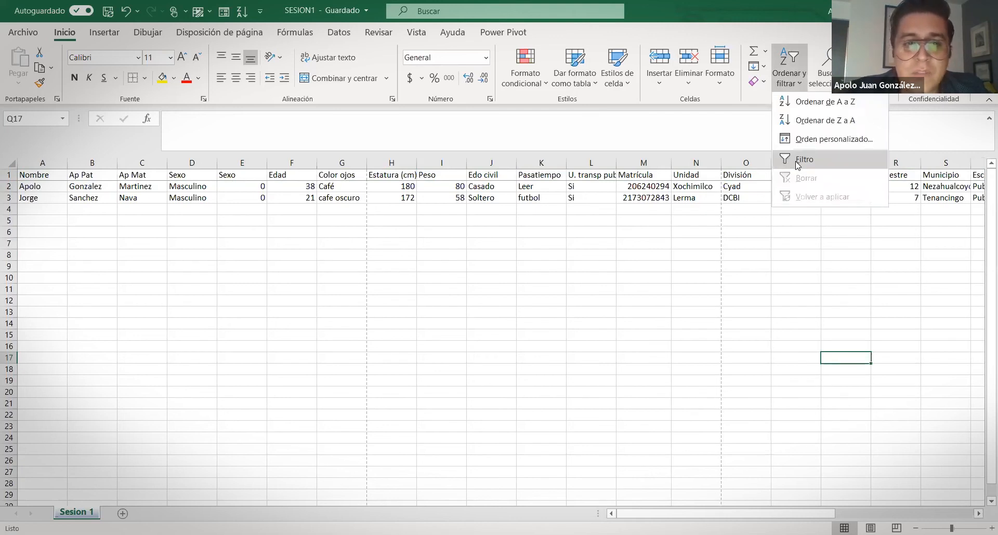
left_click(798, 161)
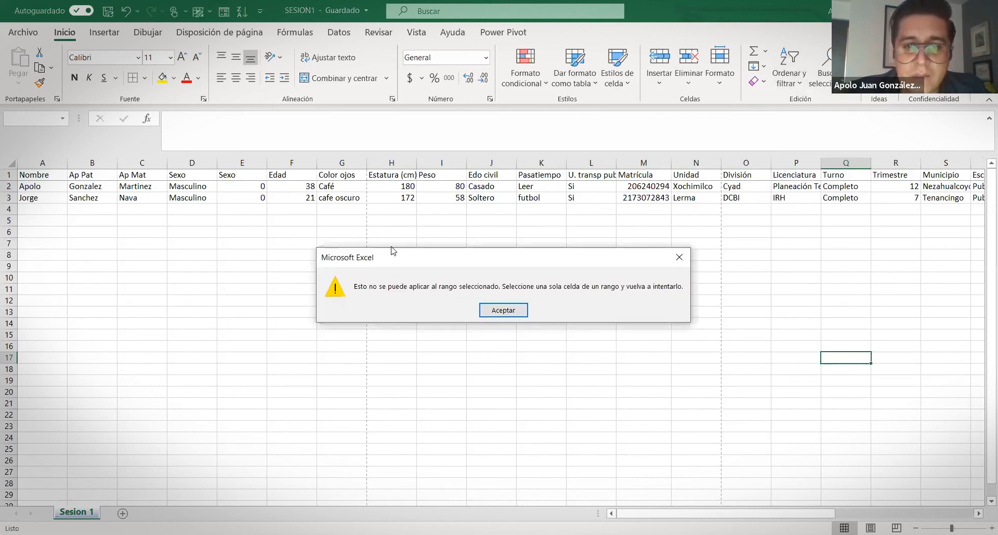
key("Return")
left_click(9, 175)
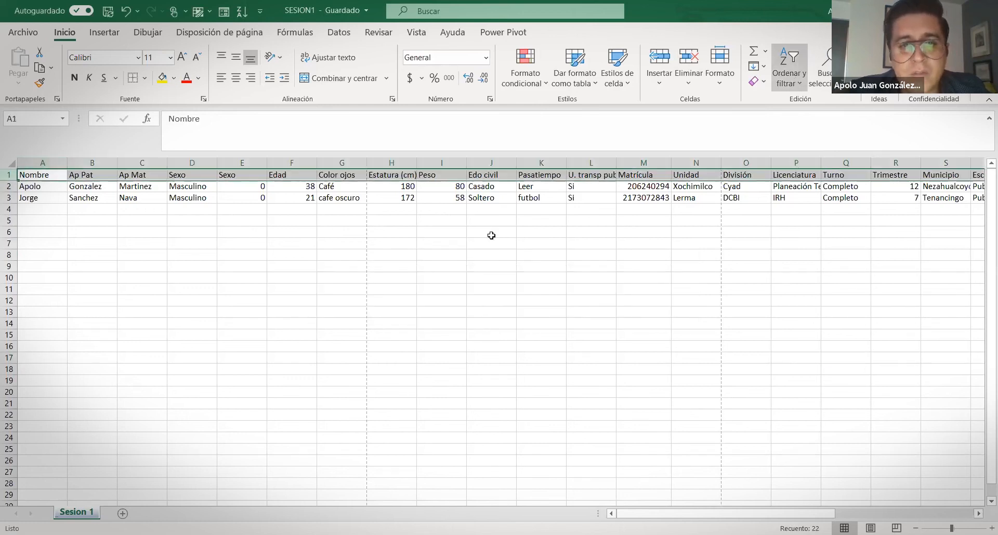
key("ctrl+shift+l")
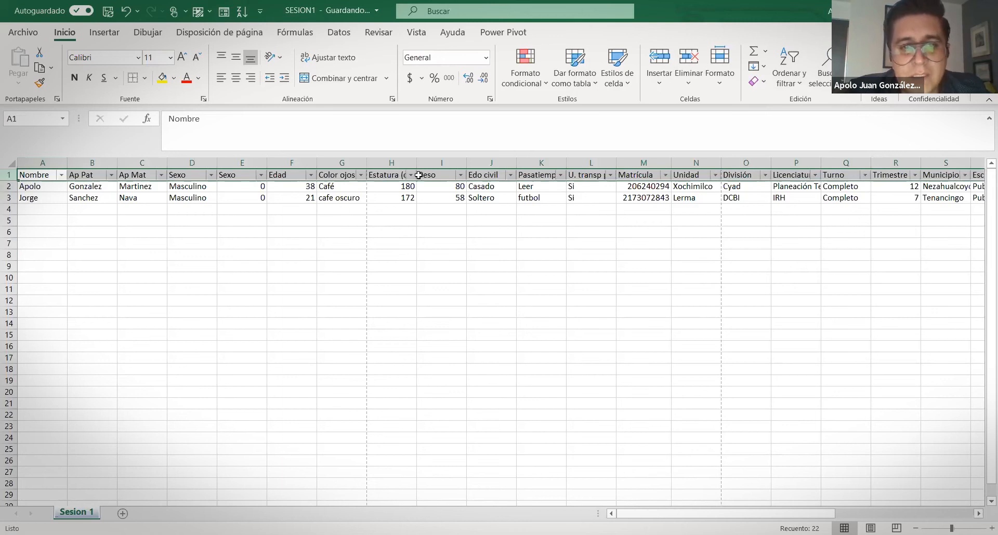
Open and close the Estatura (cm) filter list, then select O7 and open Ordenar y filtrar
left_click(412, 176)
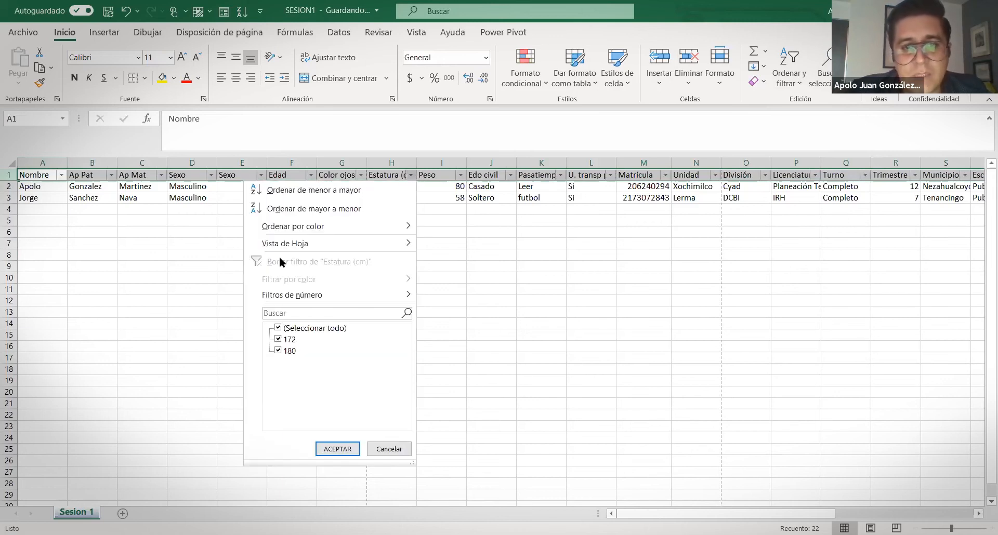
left_click(134, 274)
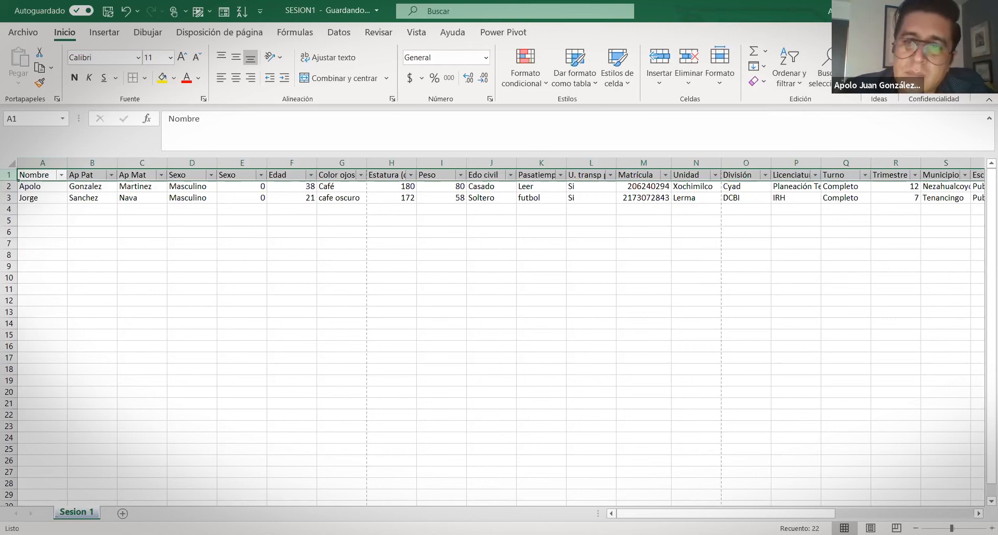
left_click(746, 243)
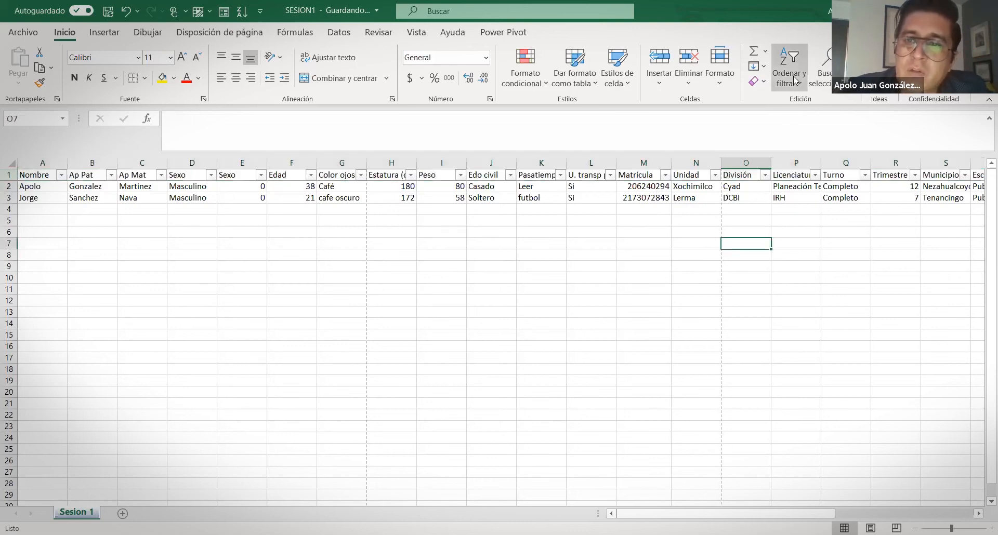
left_click(795, 80)
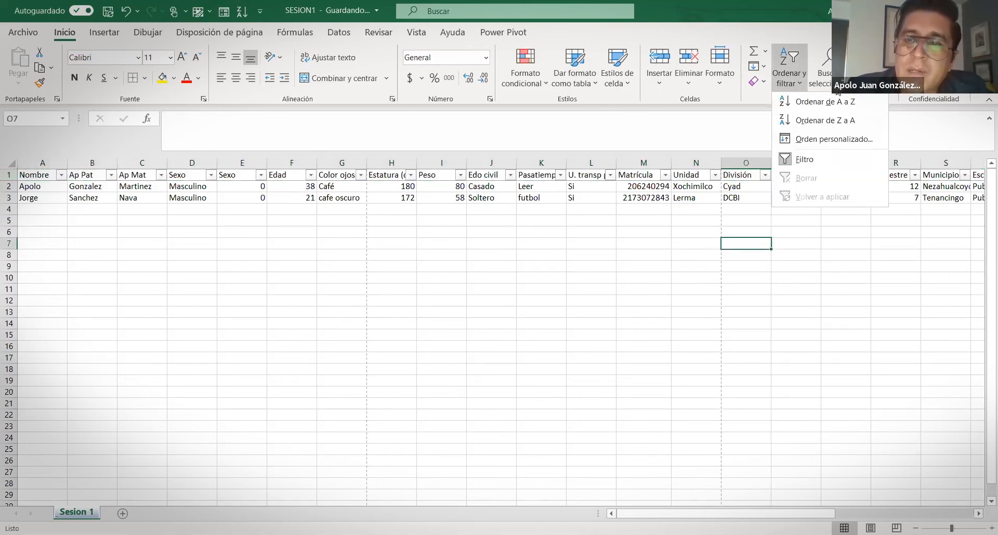
left_click(834, 83)
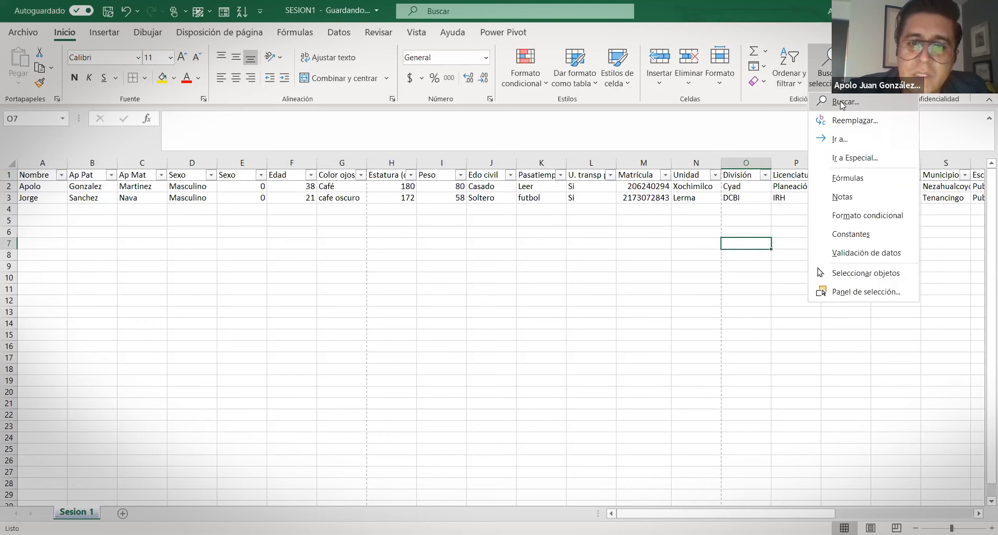
left_click(842, 102)
type("apolo")
key("Return")
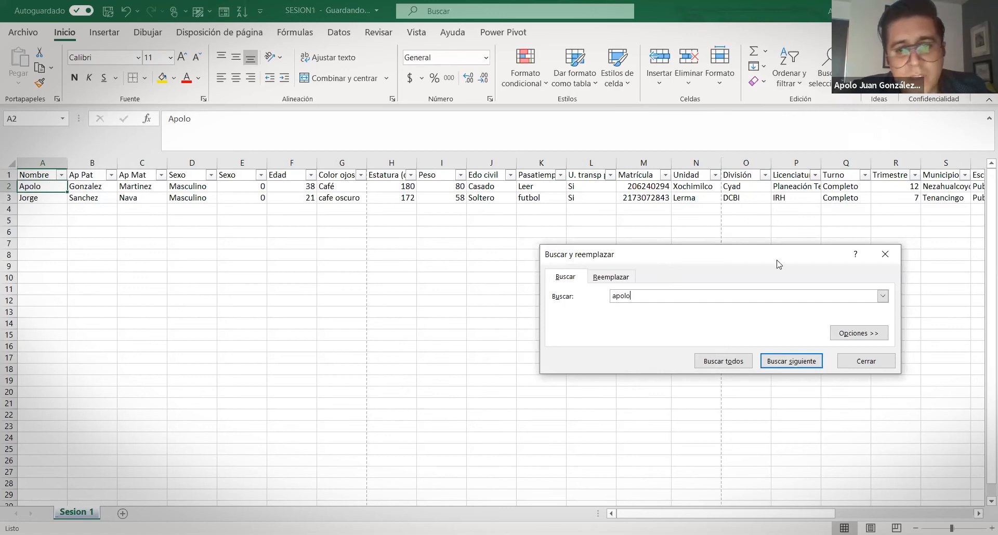
left_click(885, 255)
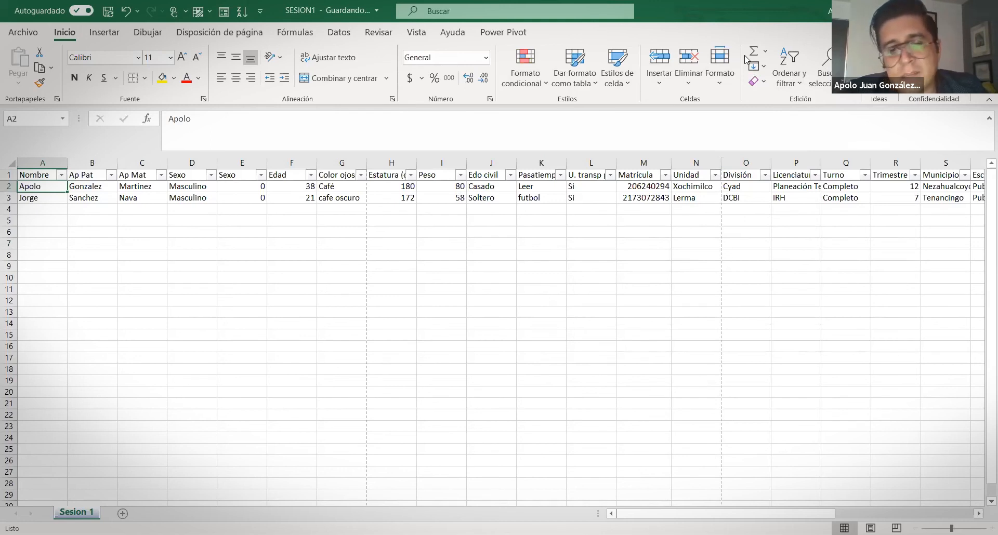
left_click(292, 266)
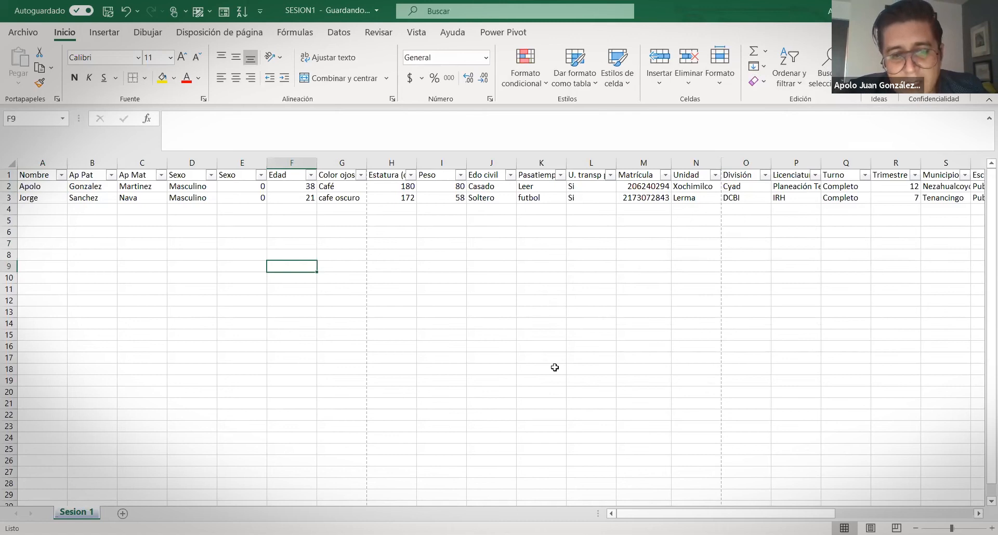
key("alt+Tab")
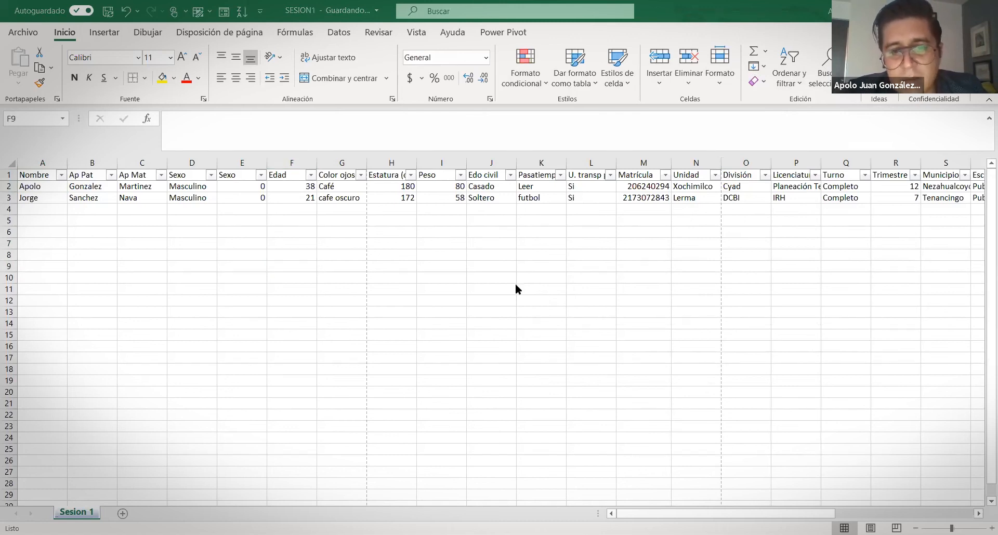
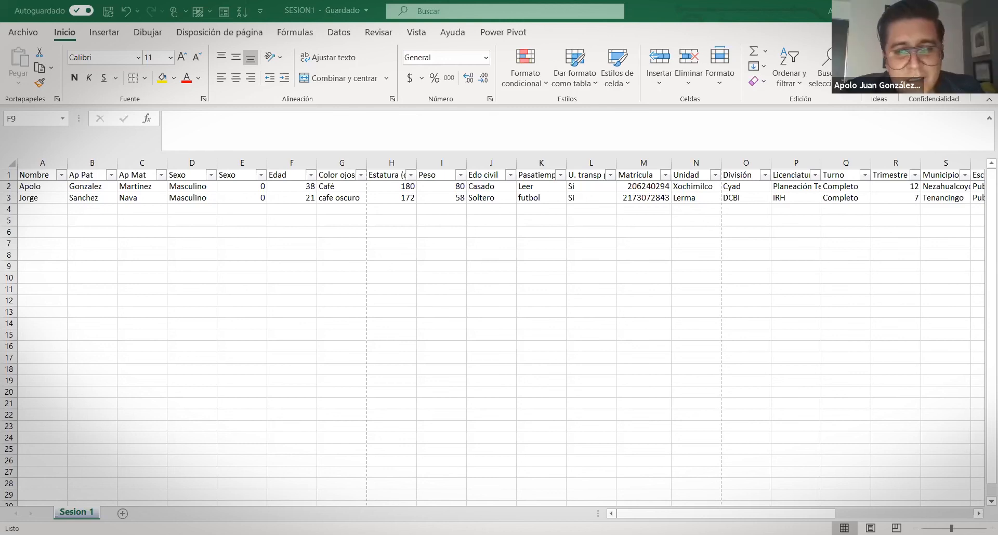
Insert a blank column at column K, between Edo civil and Pasatiempo
left_click(298, 396)
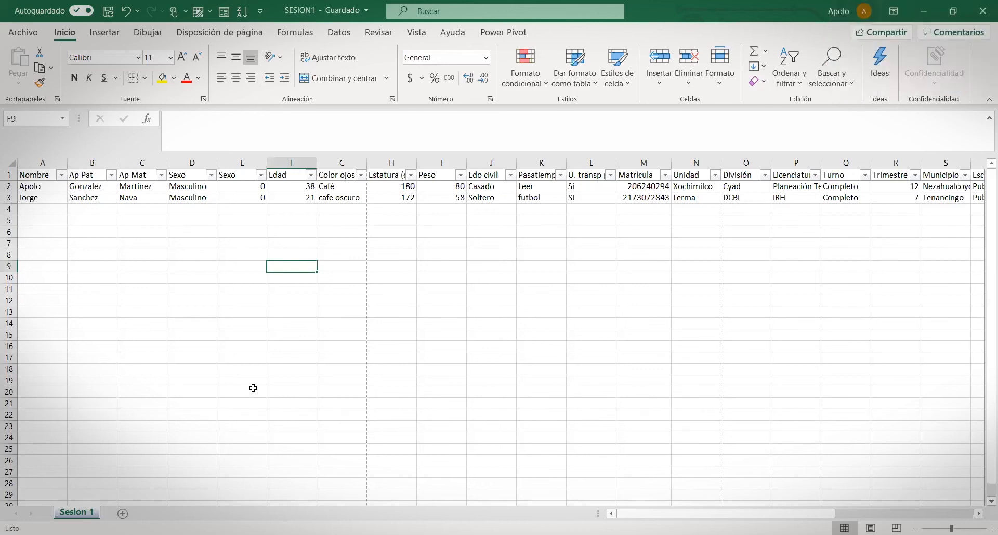
key("ctrl+u")
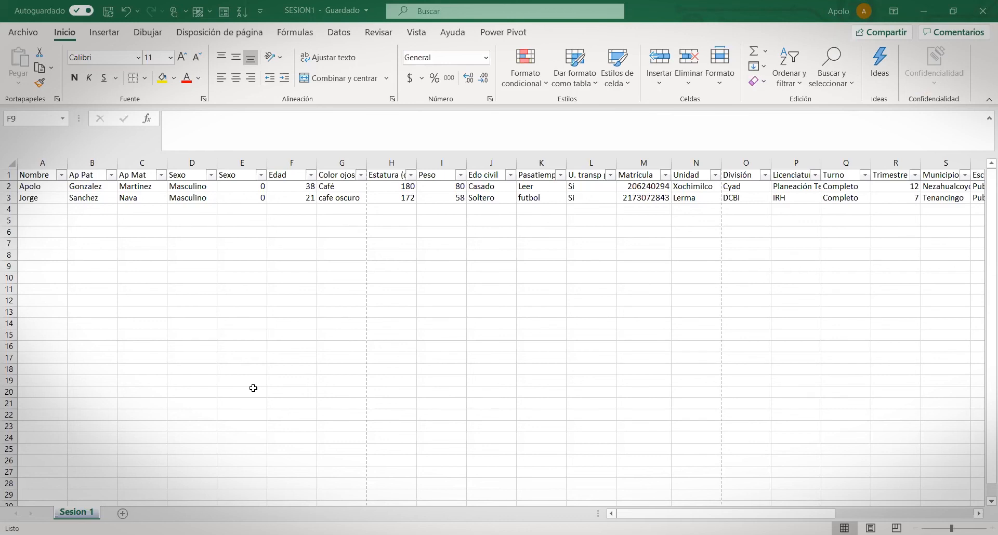
left_click(340, 235)
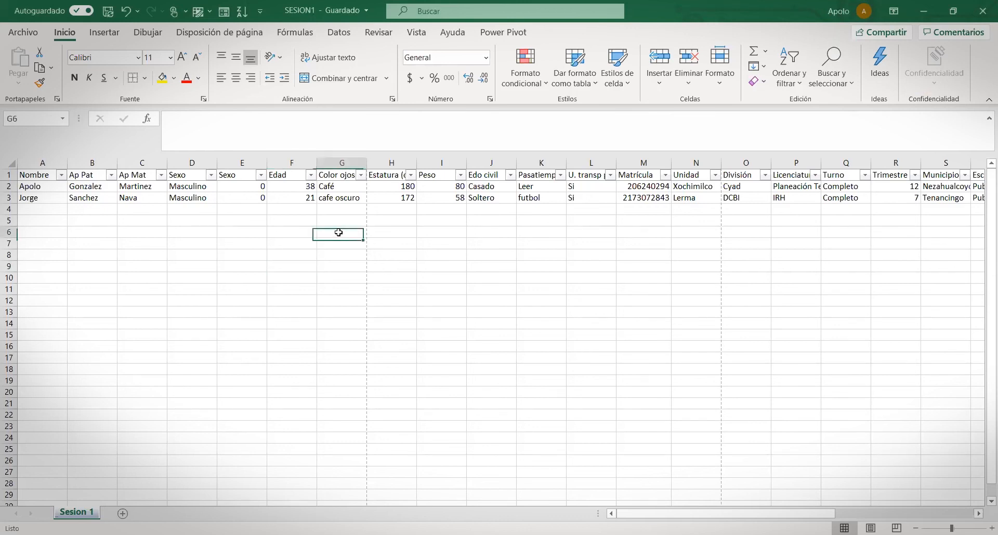
left_click(189, 213)
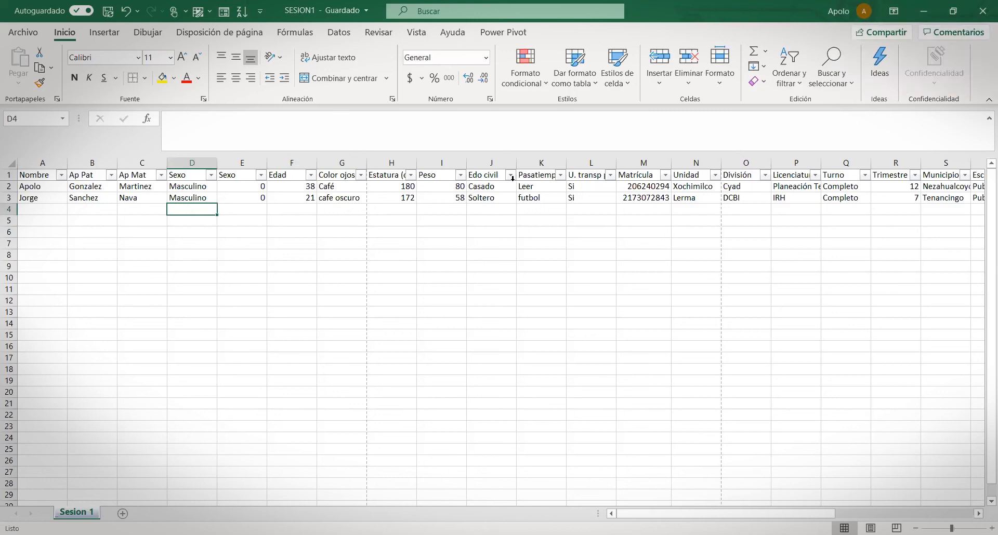
left_click(530, 163)
right_click(531, 163)
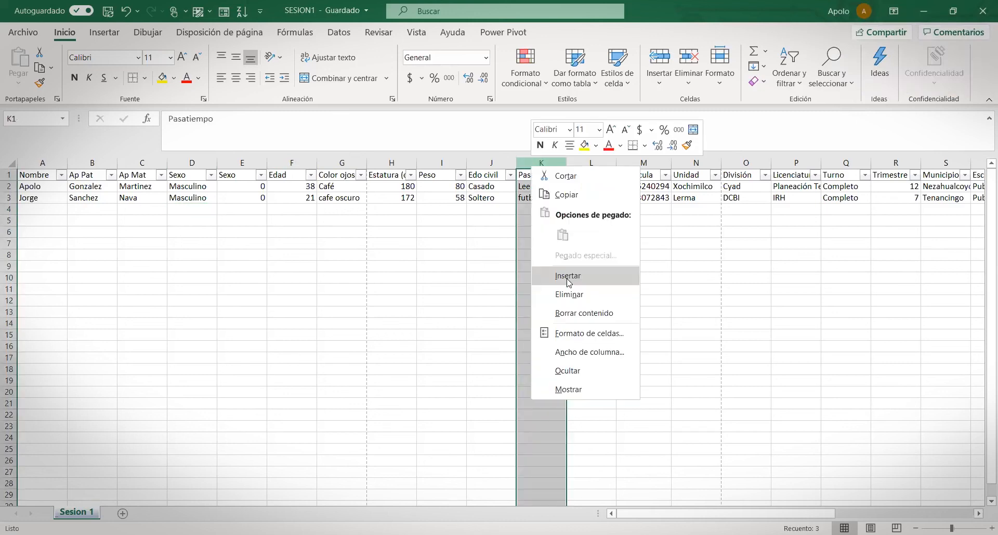
left_click(564, 278)
left_click(539, 189)
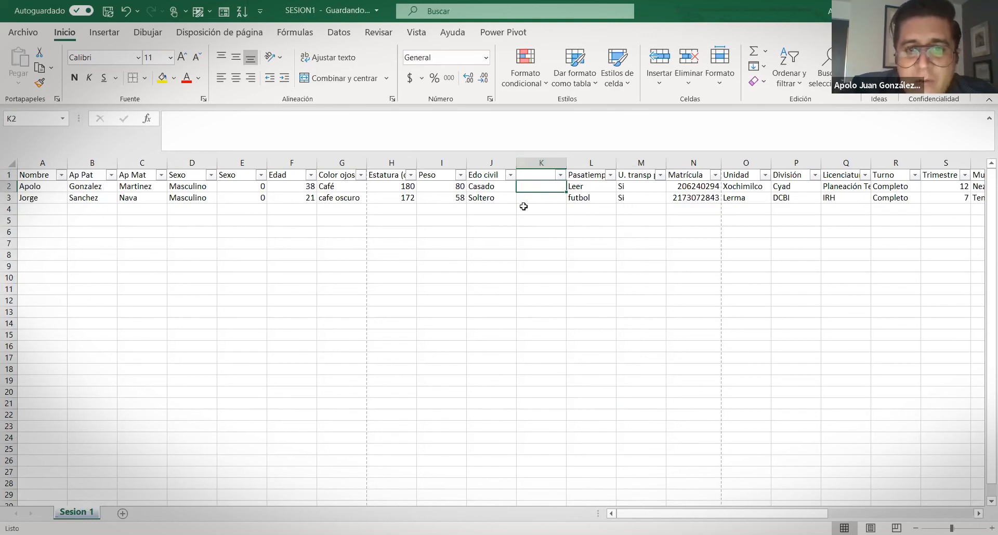
left_click(488, 186)
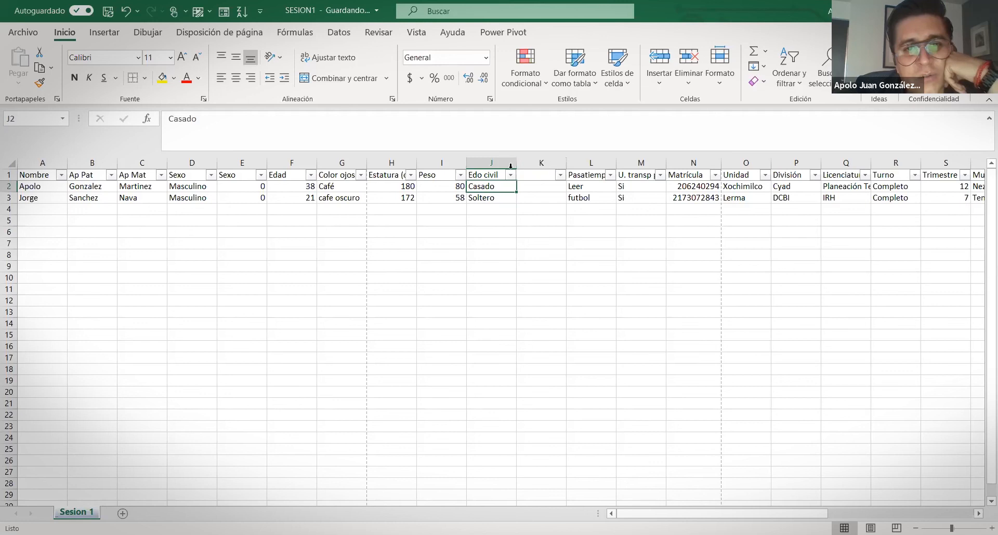
Use Buscar y reemplazar to replace casado with casada, so J2 reads casada
left_click(828, 54)
left_click(855, 121)
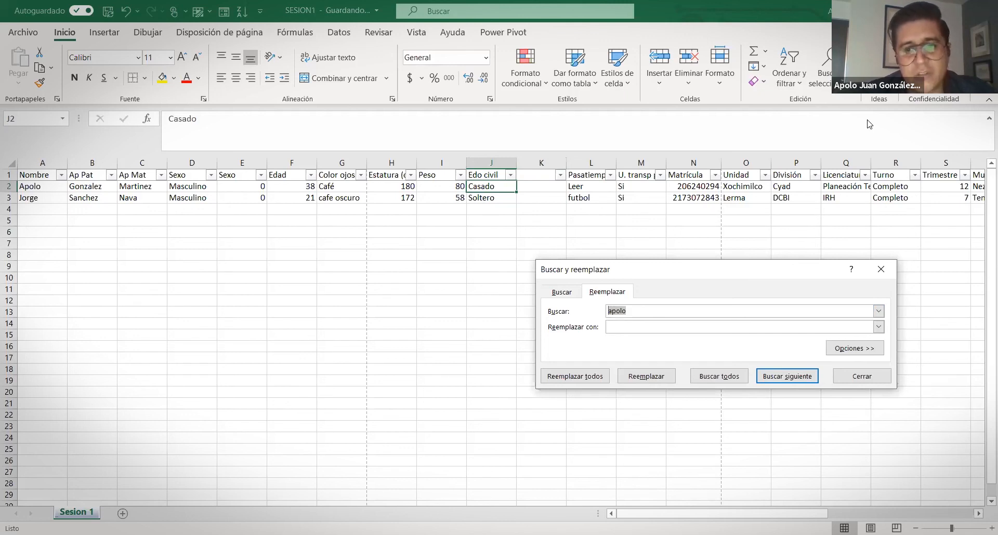
type("cas")
key("BackSpace")
key("BackSpace")
type("asado")
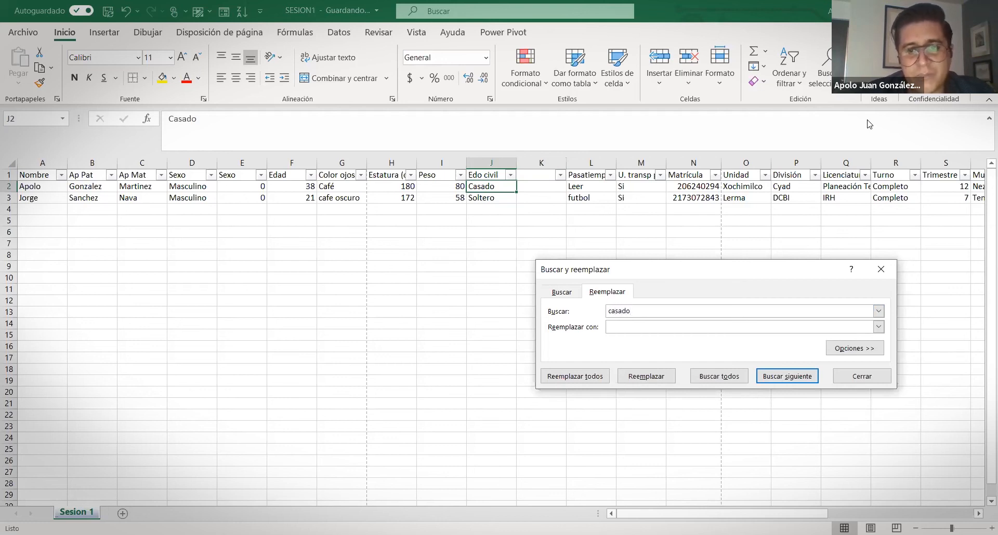
type("casasda")
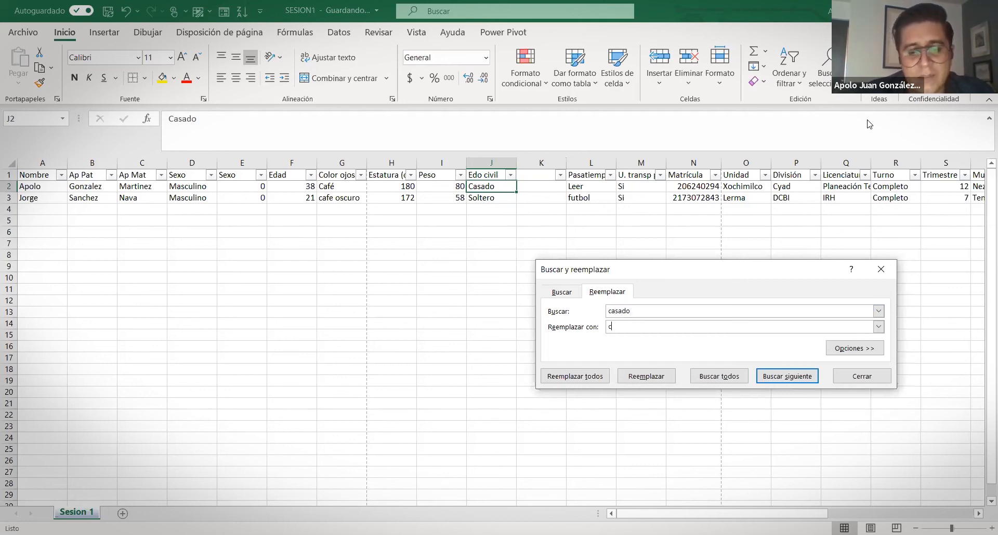
key("BackSpace")
key("BackSpace")
key("BackSpace")
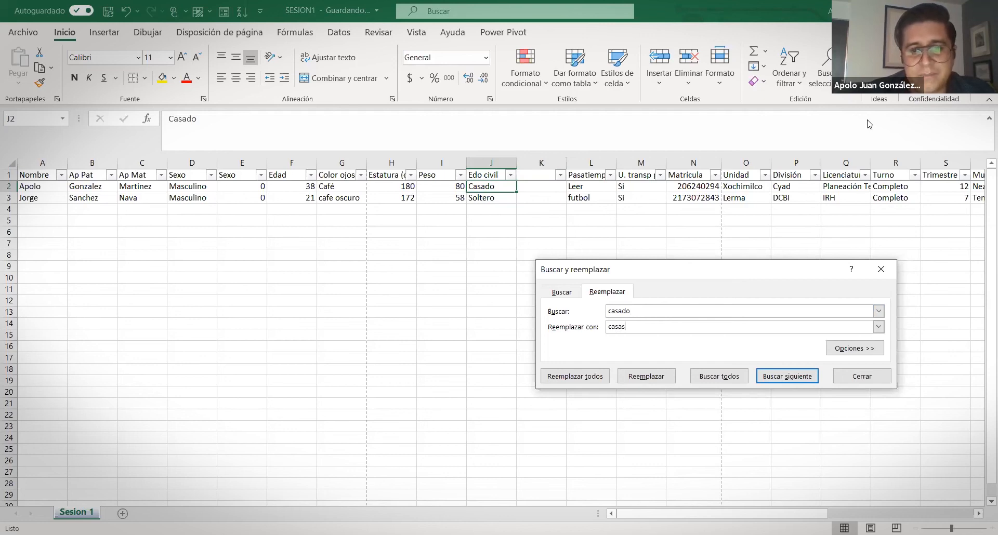
type("da")
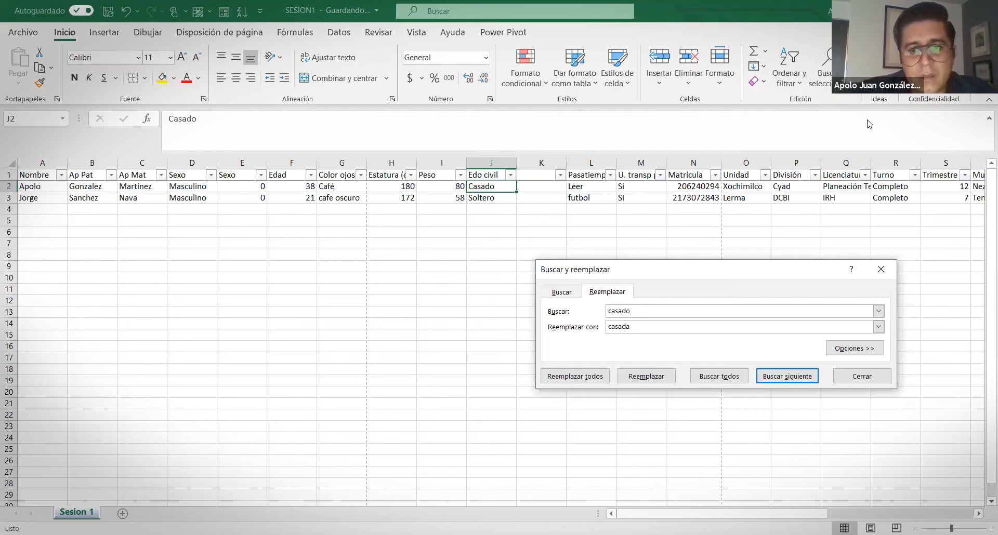
left_click(574, 376)
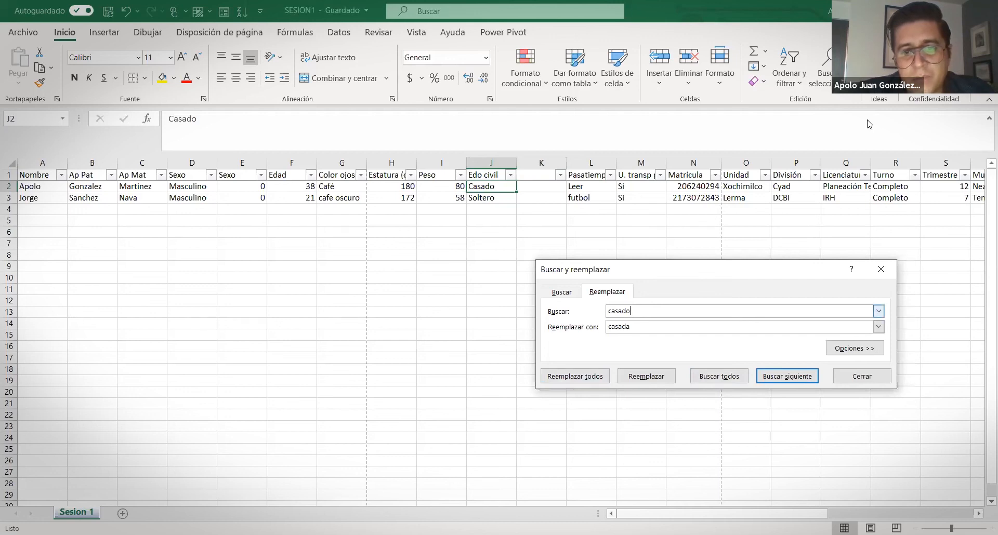
left_click(575, 376)
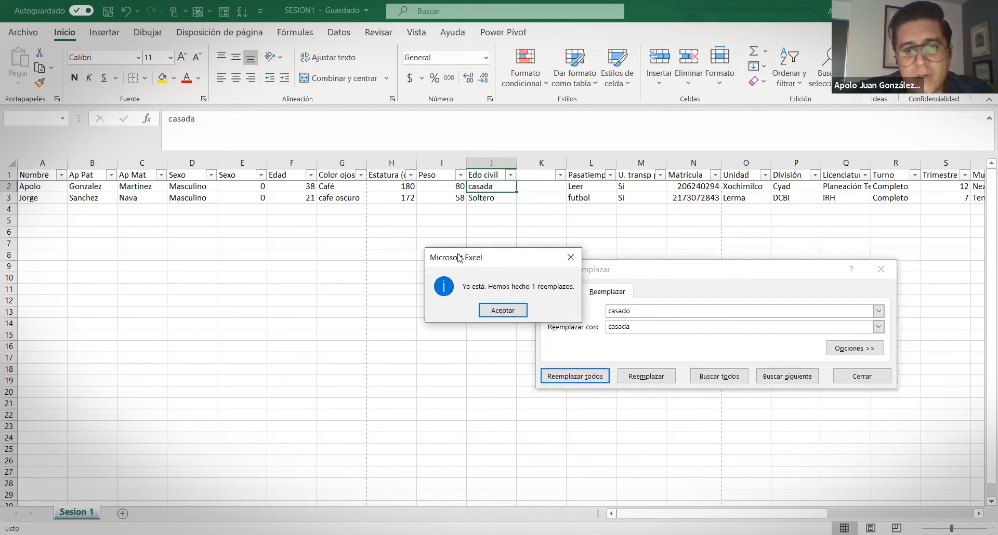
left_click(503, 307)
left_click(495, 187)
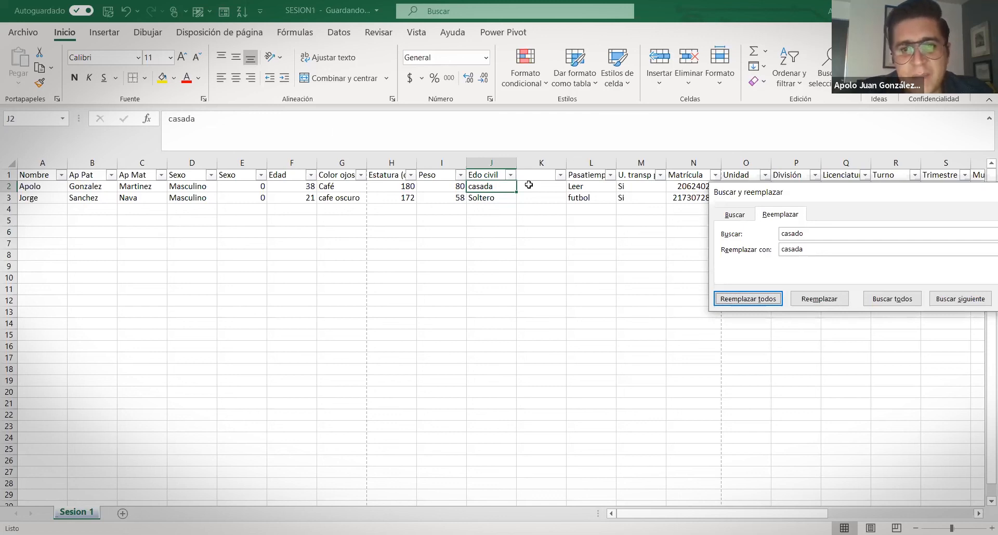
Overwrite J3's Soltero with casado
left_click(477, 198)
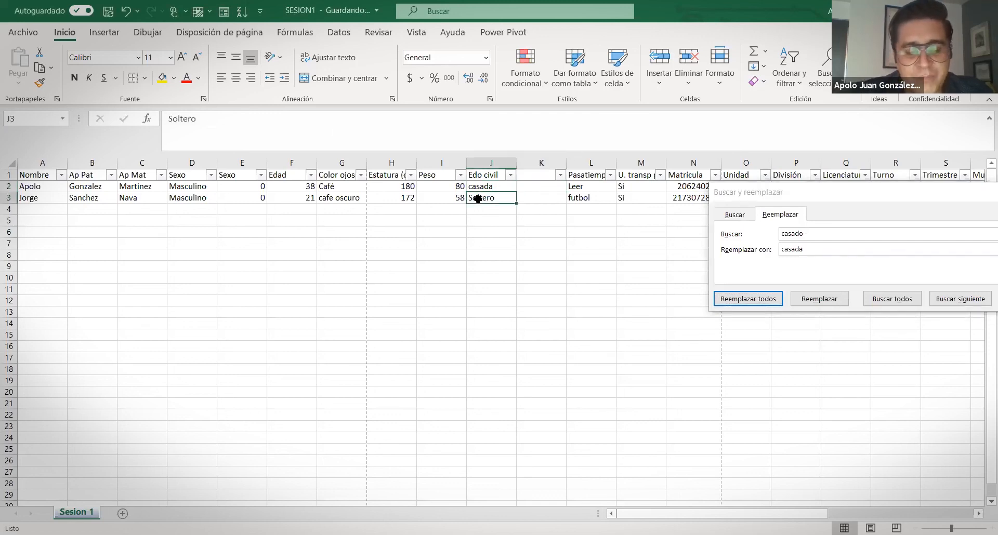
type("casado")
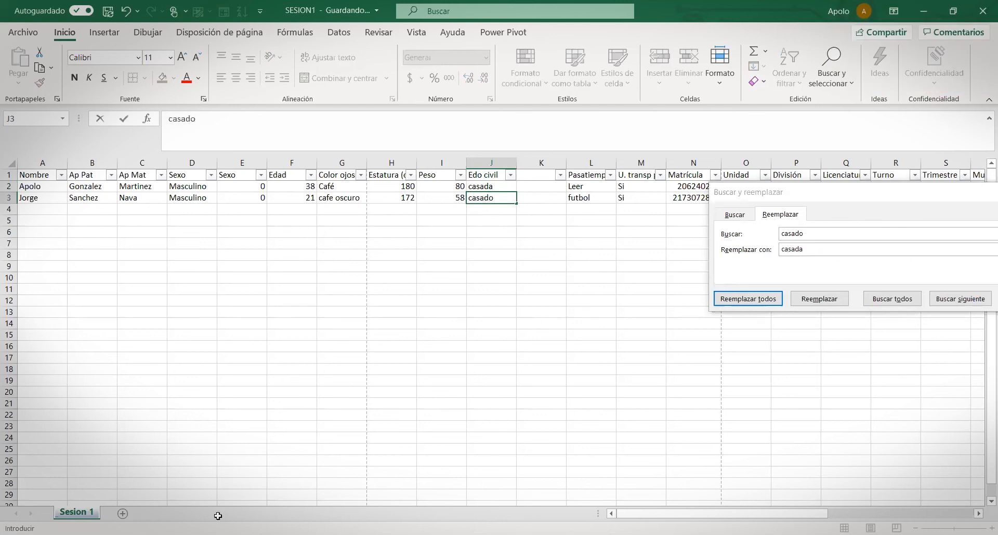
left_click(257, 494)
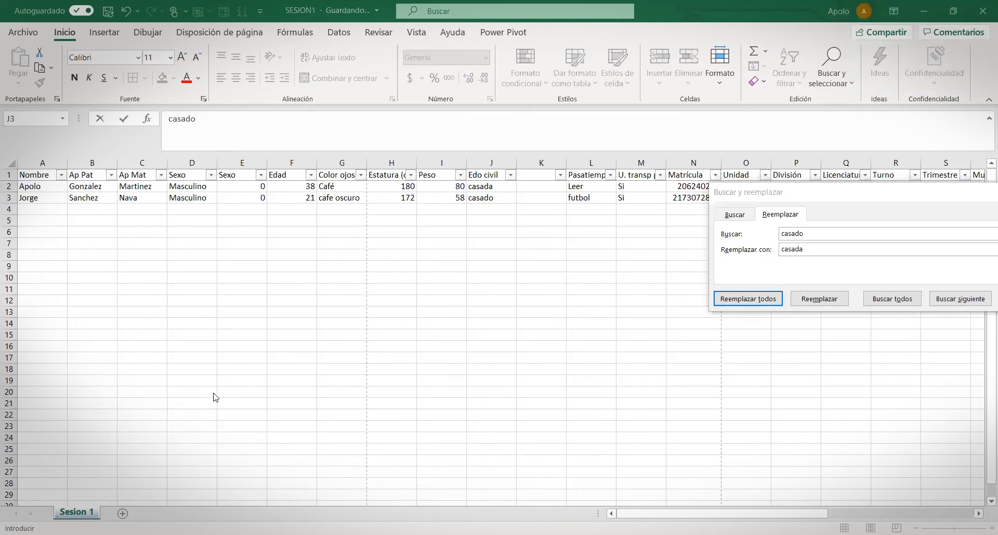
left_click(535, 187)
Enter =CONTAR.SI(J2:J3, "casado") in K2
type("contar.si")
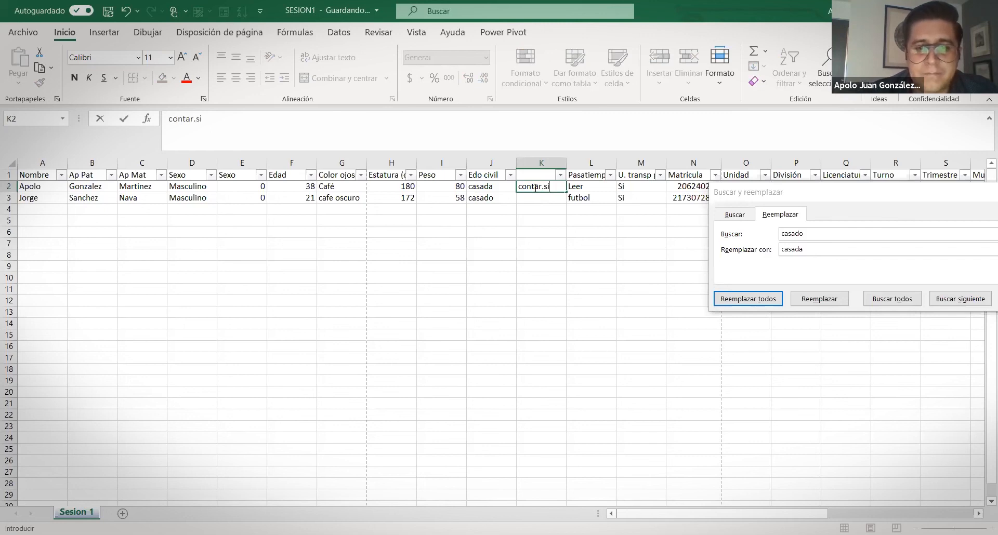
key("BackSpace")
key("BackSpace")
key("BackSpace")
key("BackSpace")
key("BackSpace")
key("BackSpace")
key("BackSpace")
key("BackSpace")
type("=")
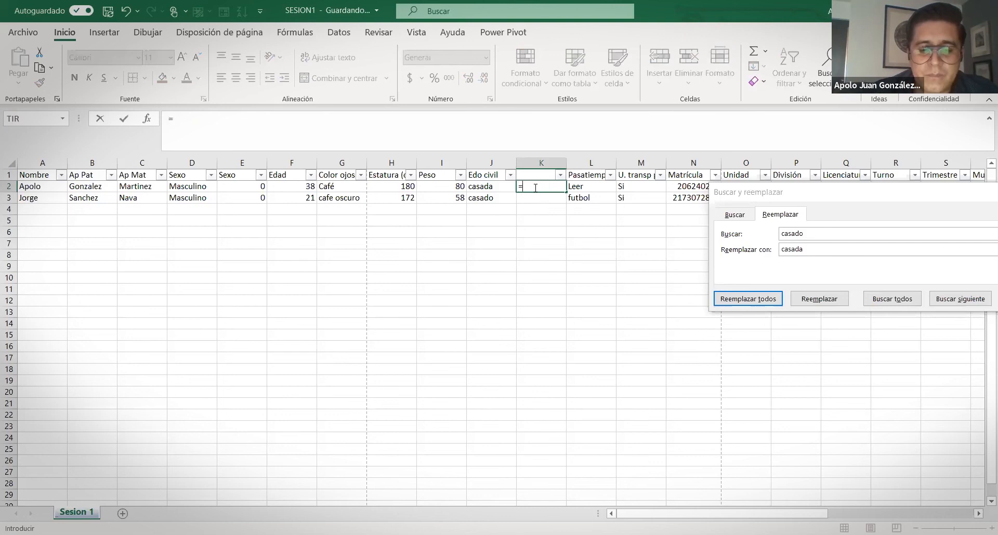
type("contar.")
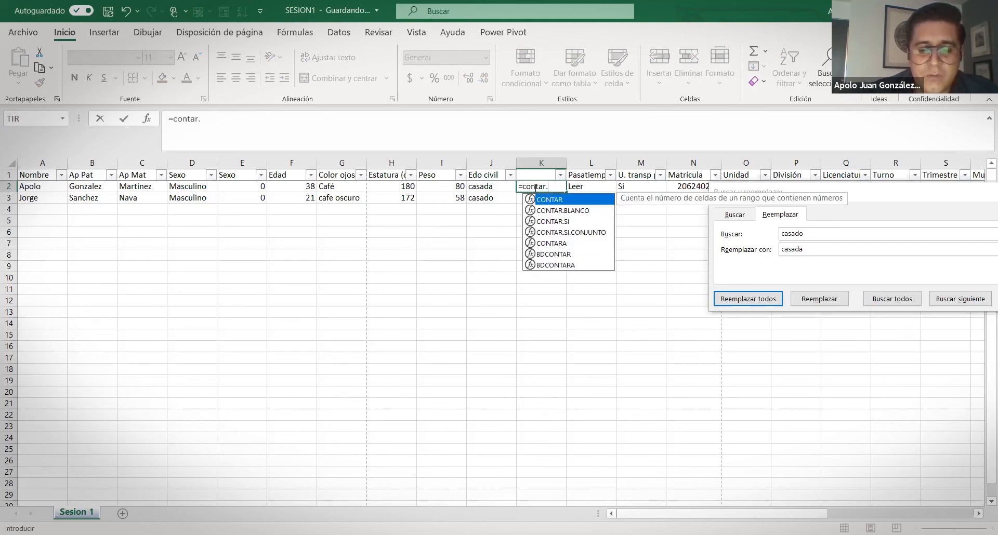
type("so")
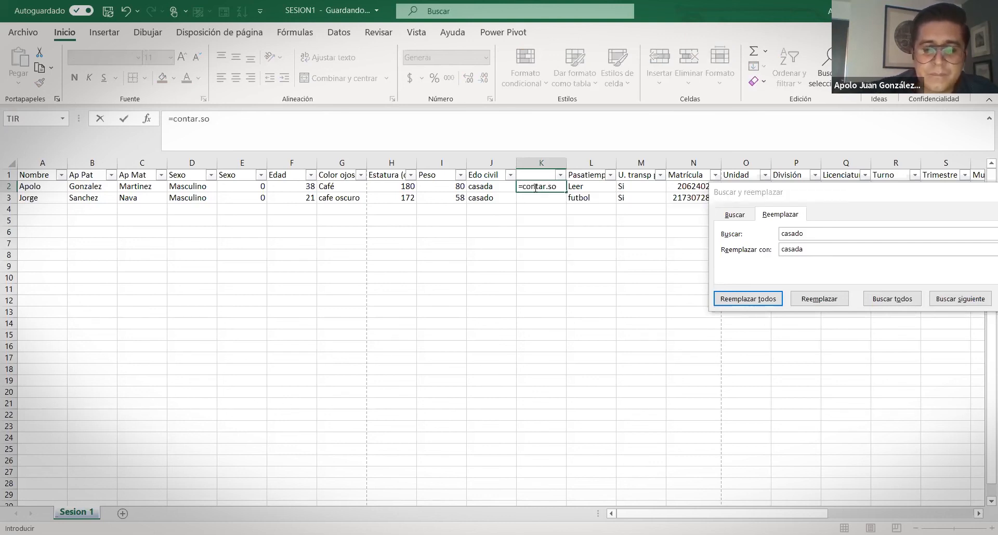
key("BackSpace")
type("i")
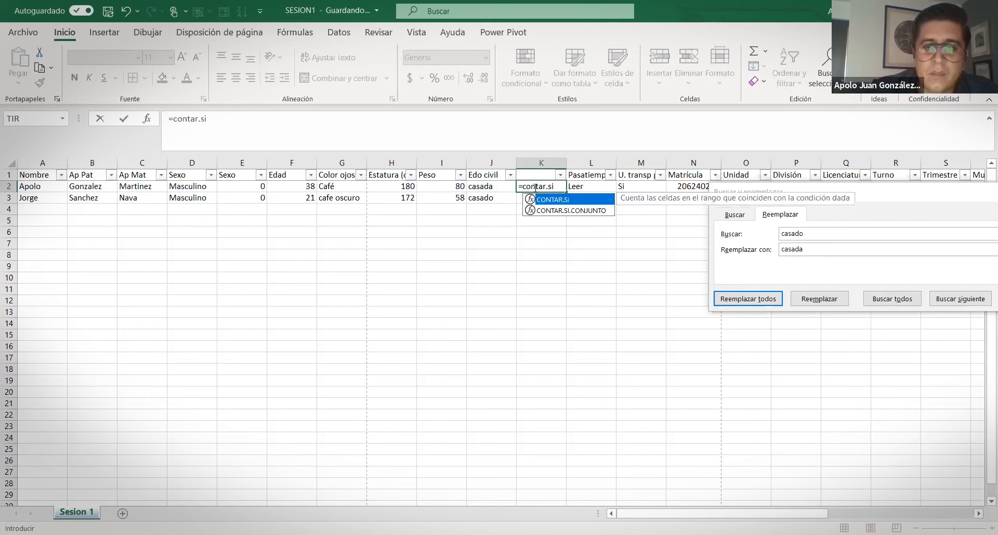
type("U")
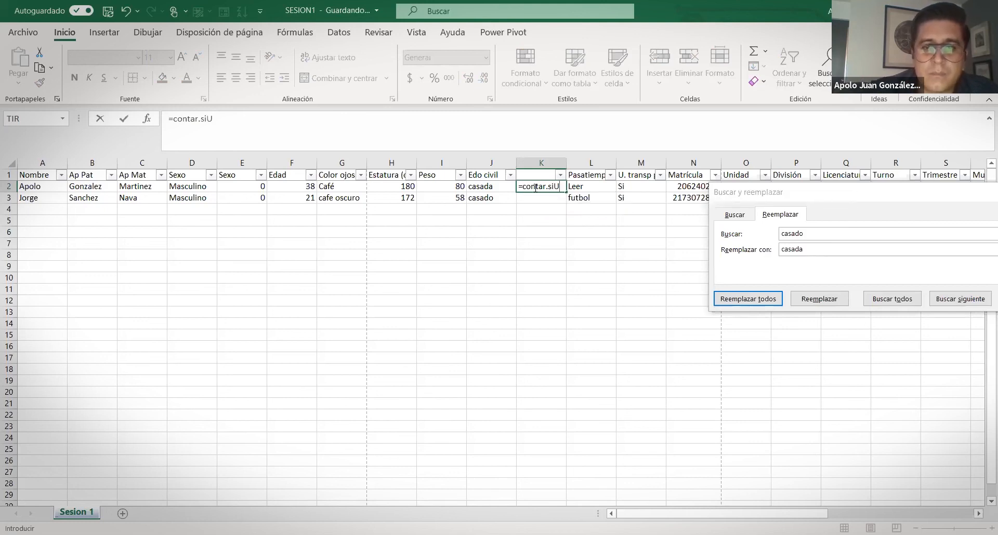
key("BackSpace")
type("(")
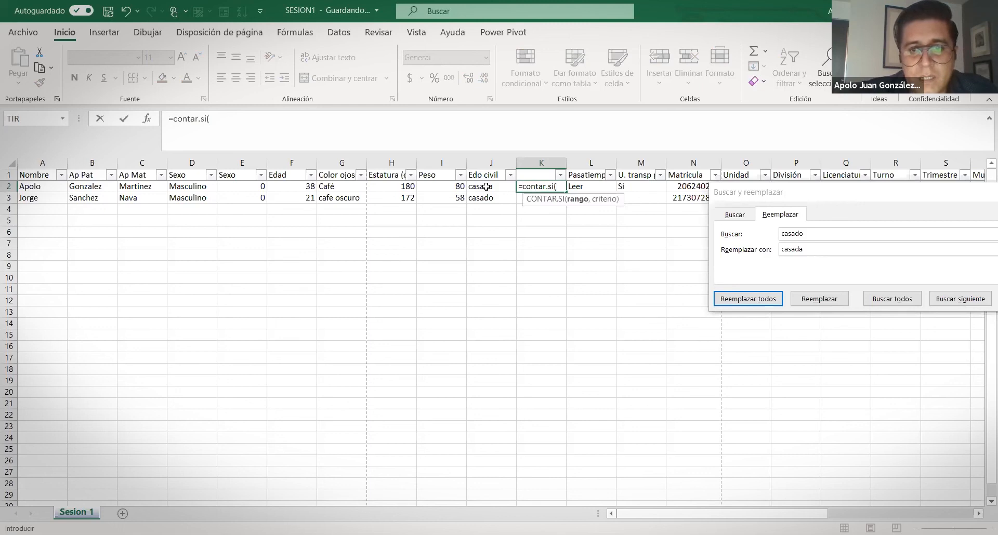
left_click_drag(486, 186, 486, 195)
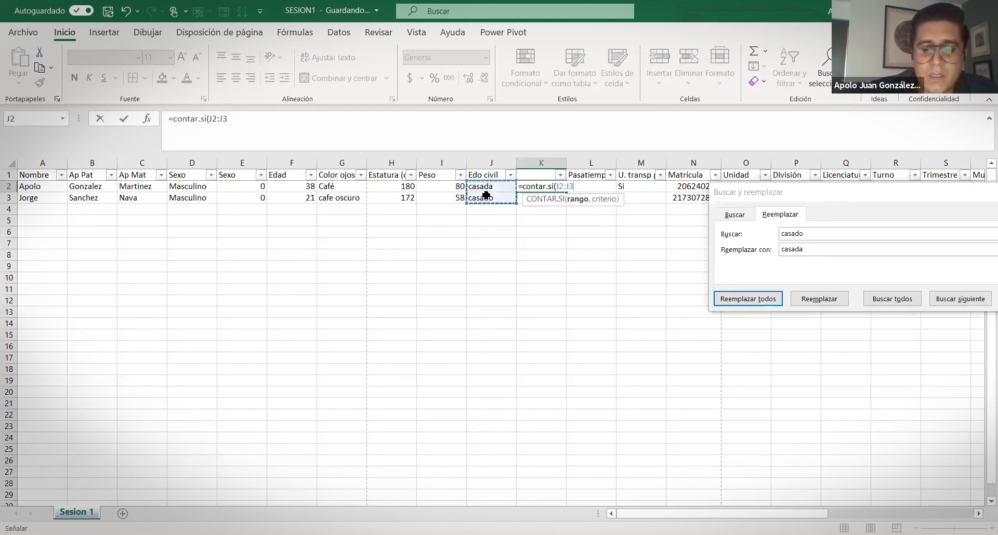
type(", \"casado")
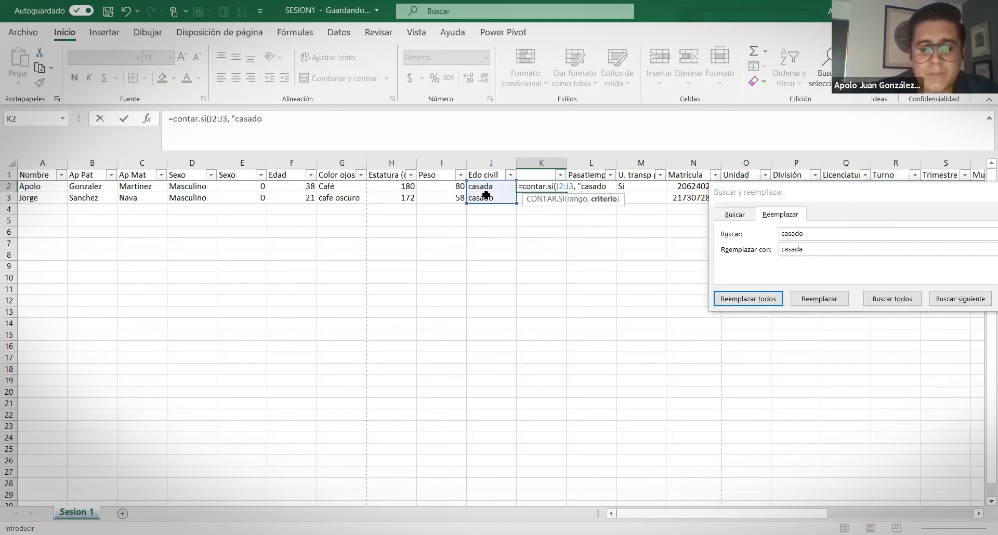
type("\"")
key("Return")
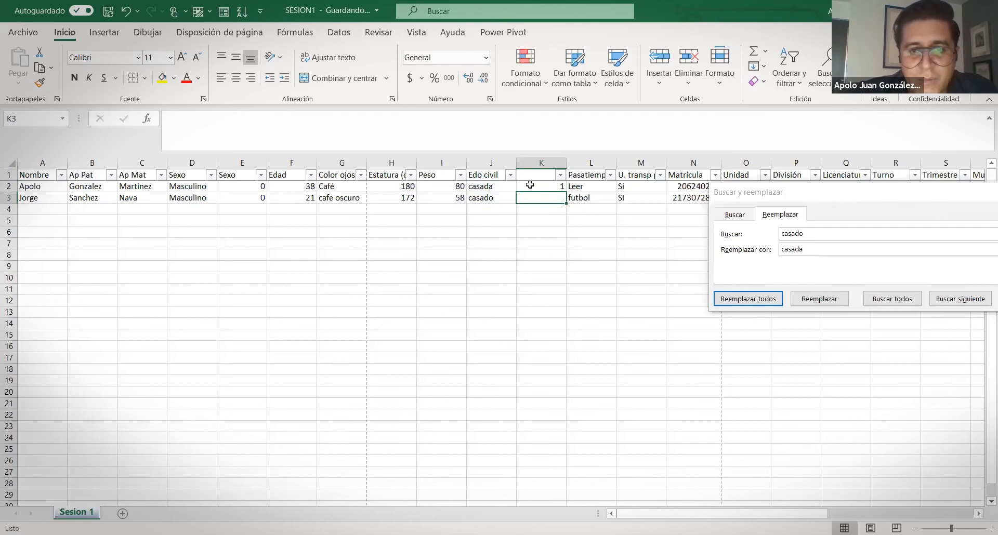
Append +"casada" to K2's criterion and close the Buscar y reemplazar dialog
left_click(530, 184)
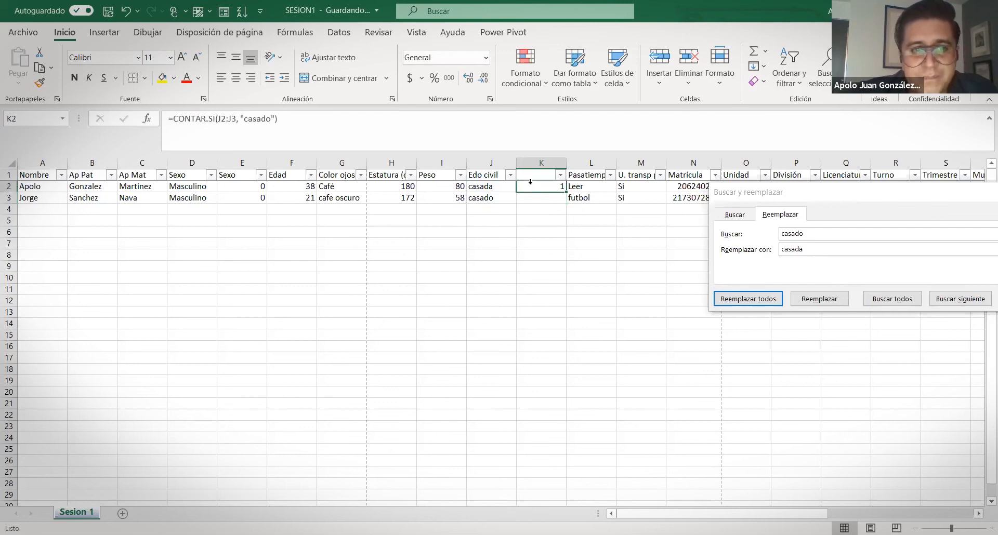
left_click(274, 119)
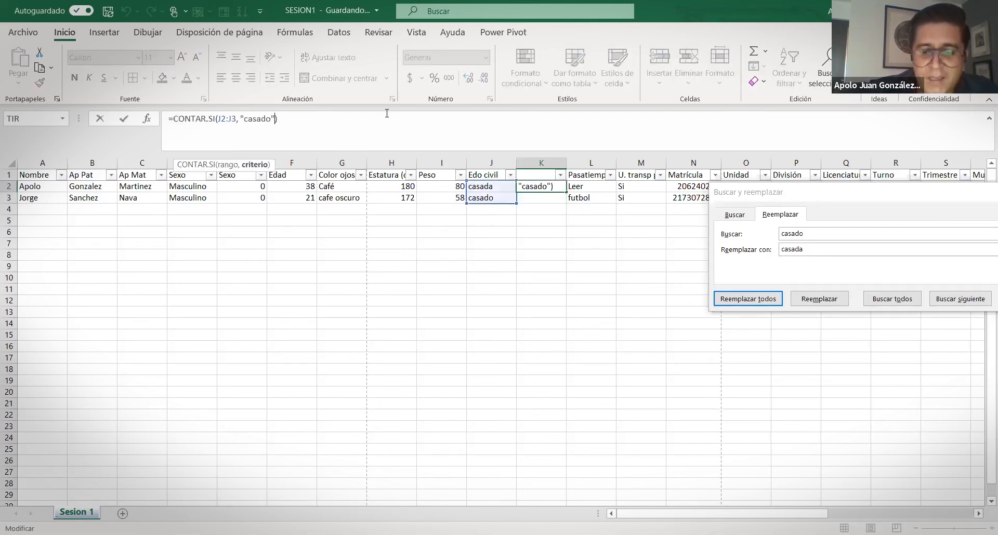
type("+\"casa")
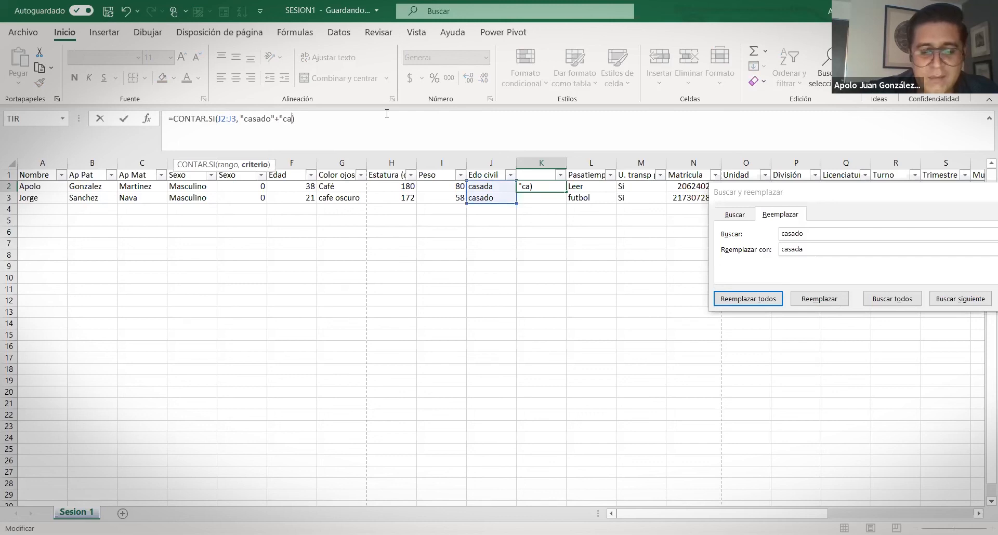
type("da\"")
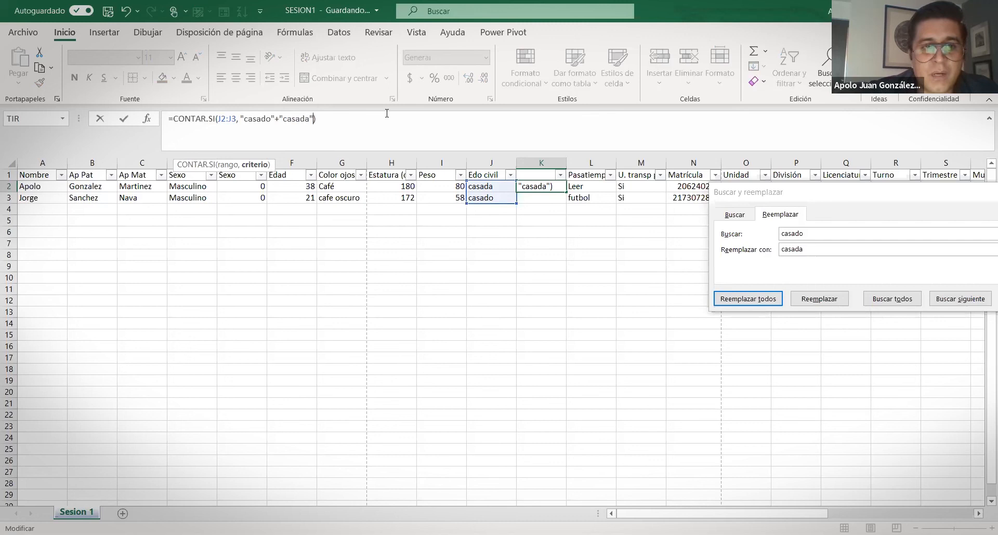
key("Return")
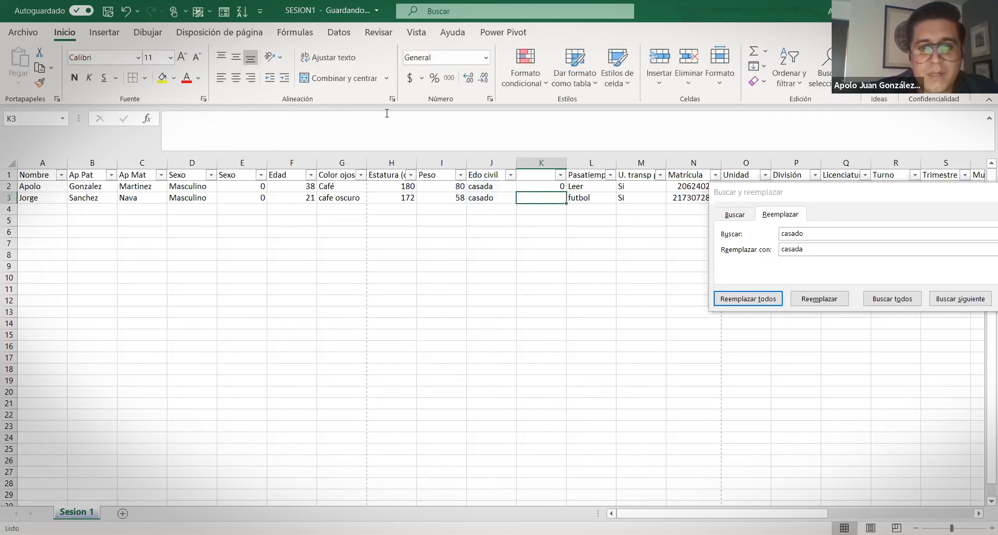
left_click(548, 183)
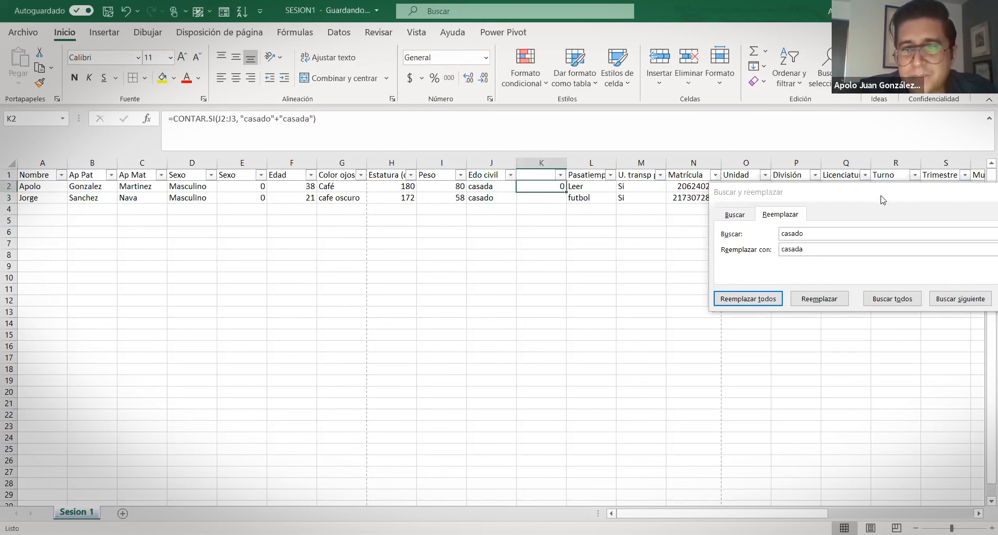
key("Escape")
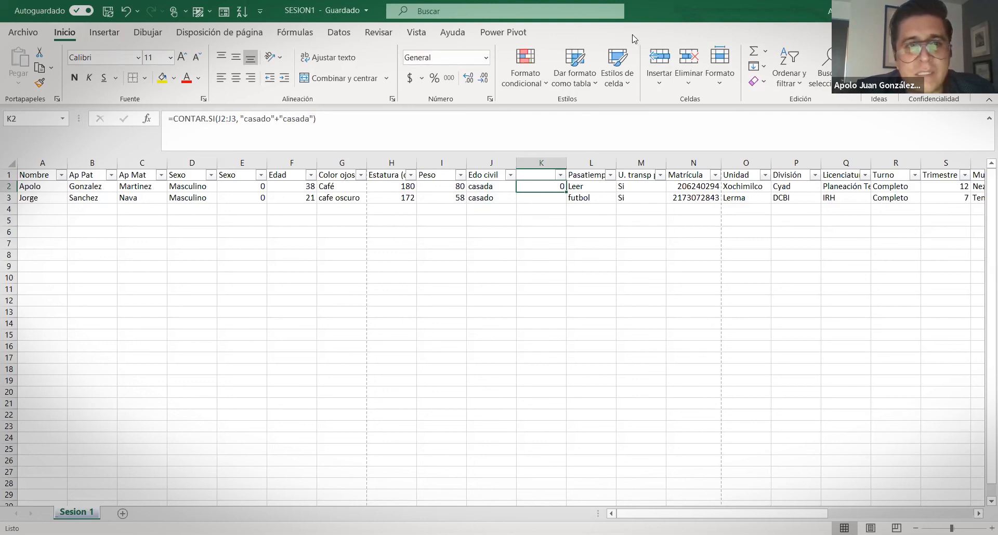
Search Excel Help for 'función contar' and pick the CONTAR.SI result
left_click(453, 32)
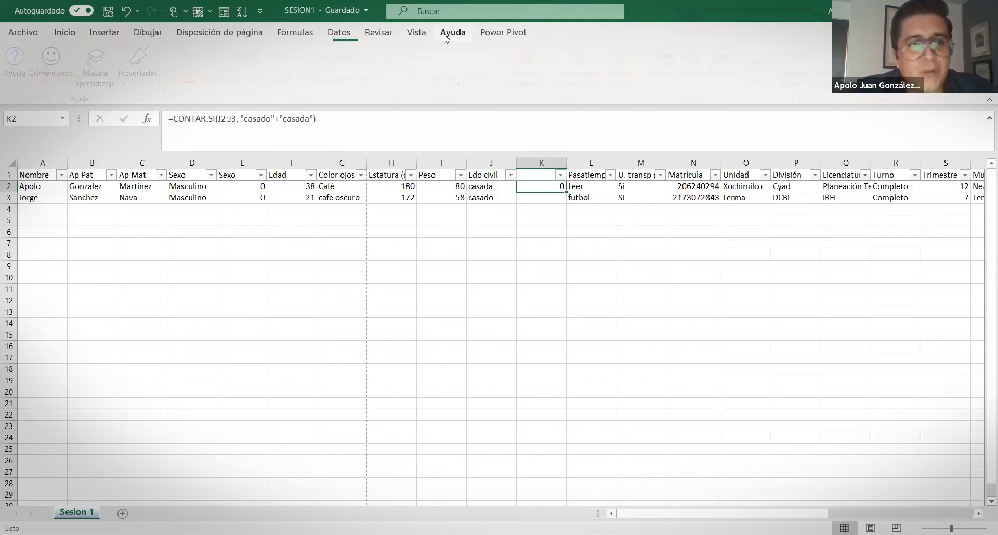
left_click(18, 61)
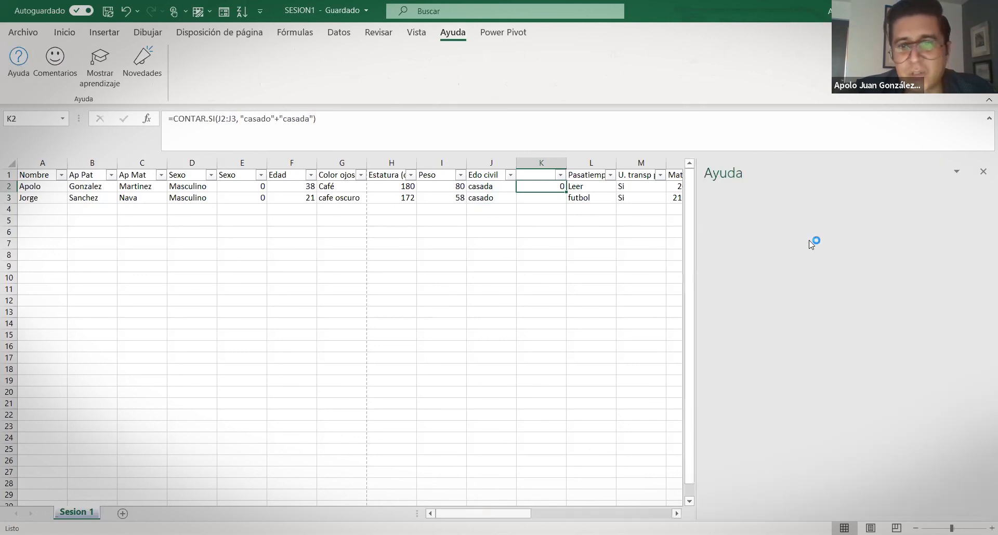
type("cpn")
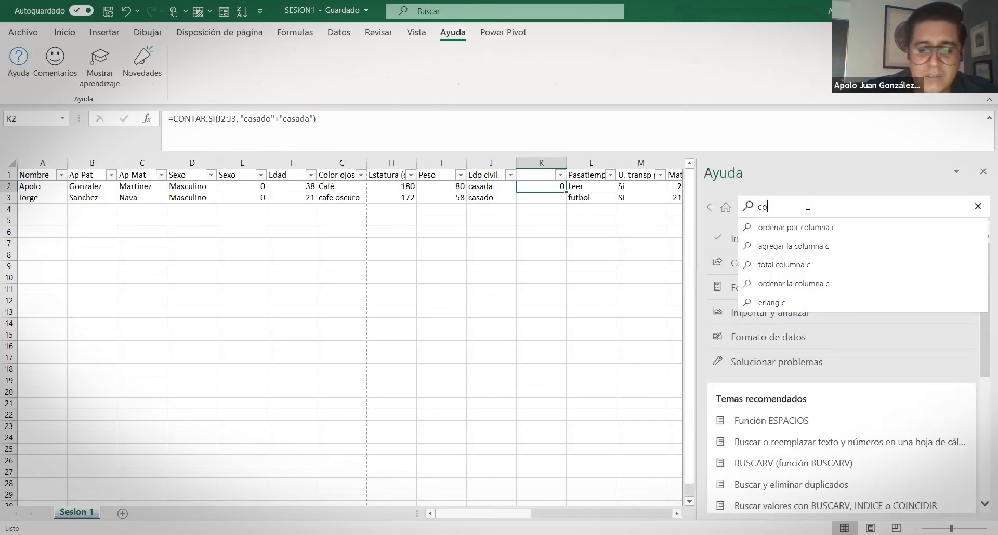
key("BackSpace")
key("BackSpace")
type("ontar")
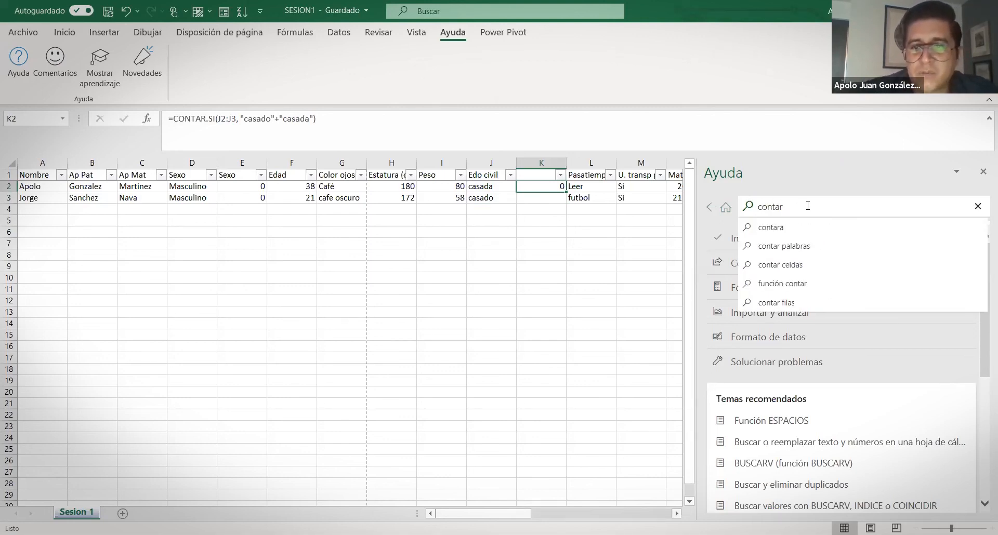
left_click(783, 284)
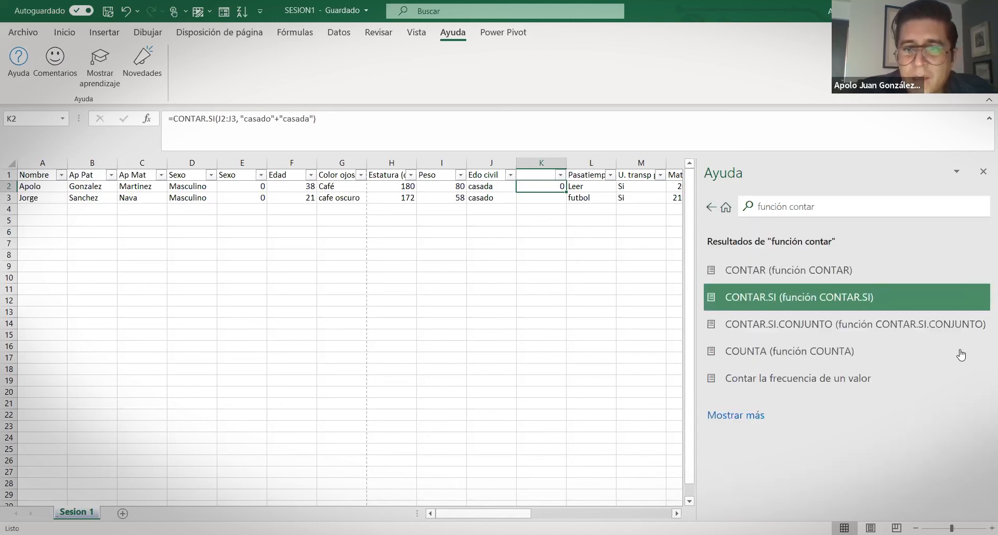
left_click(796, 381)
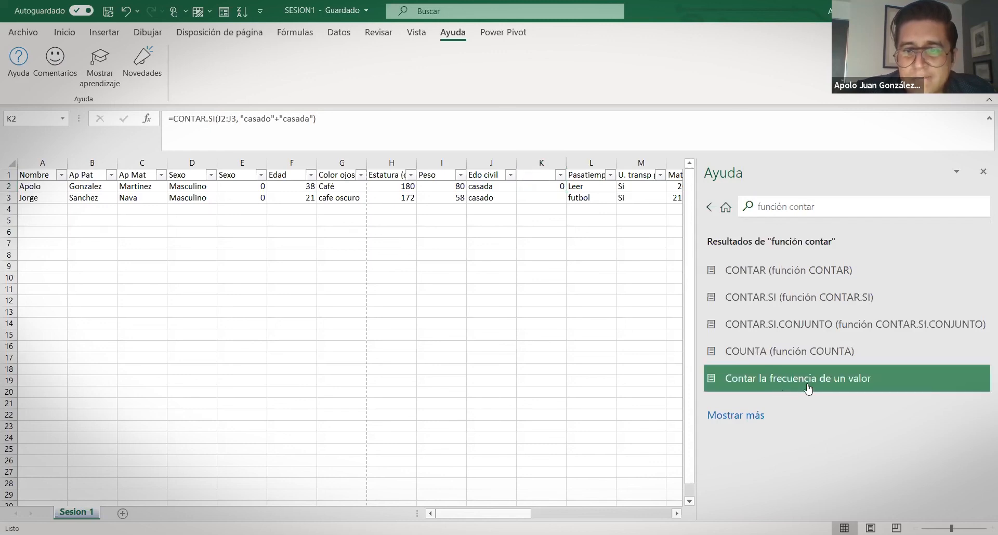
left_click(788, 306)
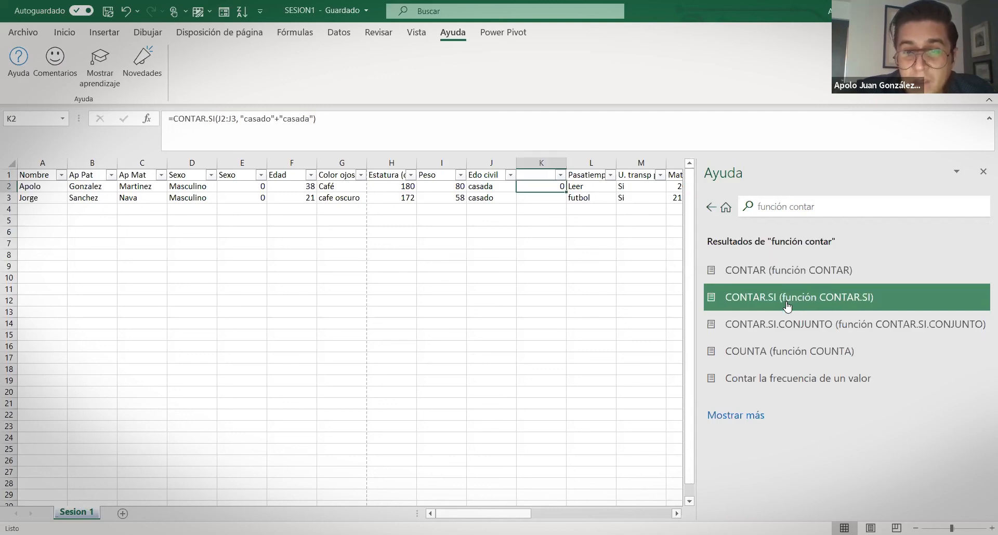
Scroll the CONTAR.SI help article down to its Fórmula/Descripción examples
scroll(884, 356, "down", 2)
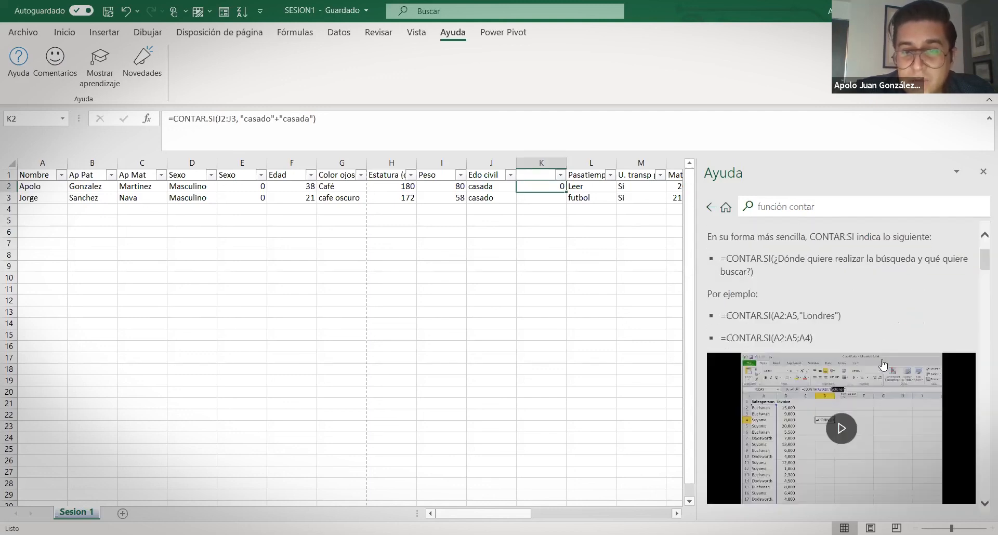
scroll(882, 356, "down", 6)
scroll(884, 364, "down", 5)
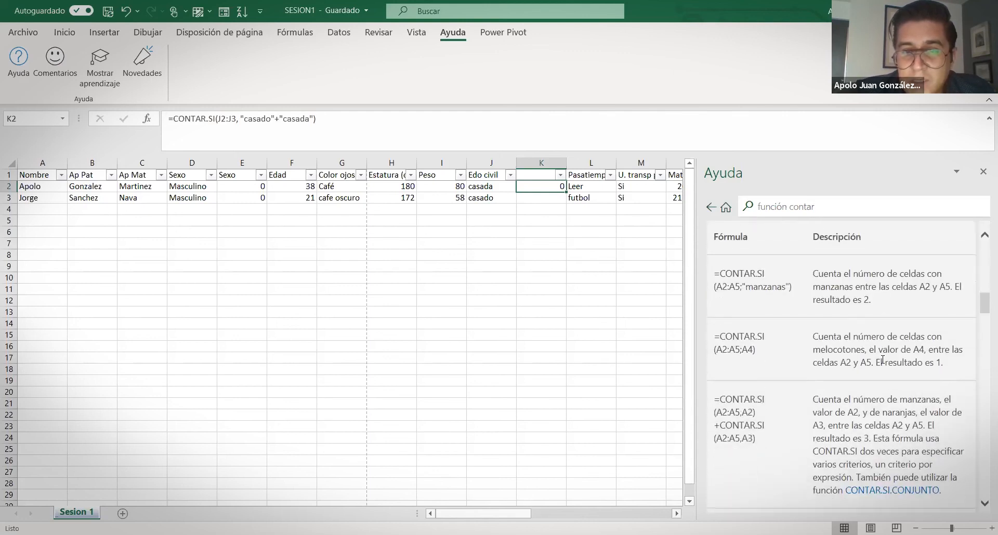
scroll(882, 360, "down", 1)
scroll(882, 359, "down", 1)
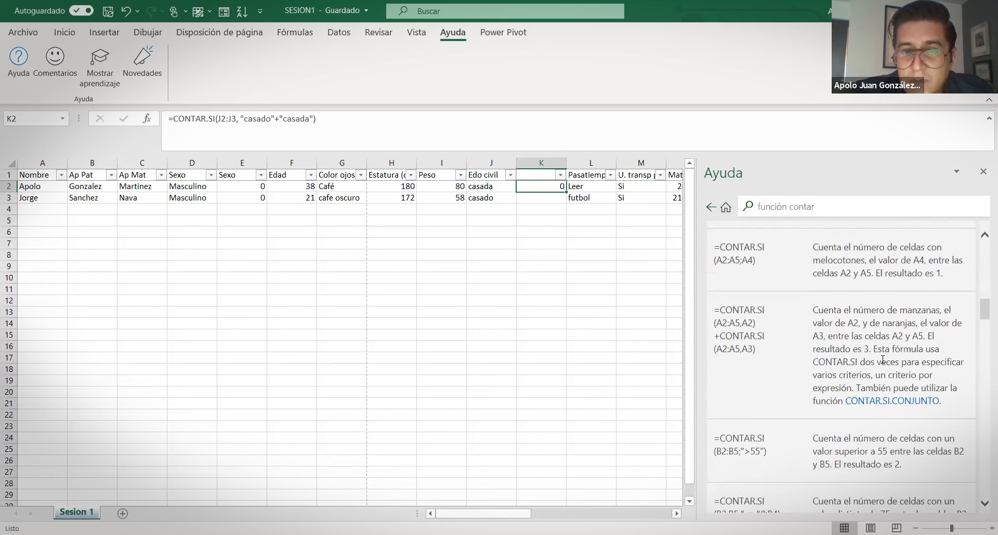
Rewrite K2 as =CONTAR.SI(J2:J3,"casado")+CONTAR.SI(J2:J3,"casada"), giving 2
left_click(351, 125)
key("BackSpace")
key("BackSpace")
key("BackSpace")
key("BackSpace")
key("BackSpace")
key("BackSpace")
key("BackSpace")
key("BackSpace")
key("BackSpace")
key("BackSpace")
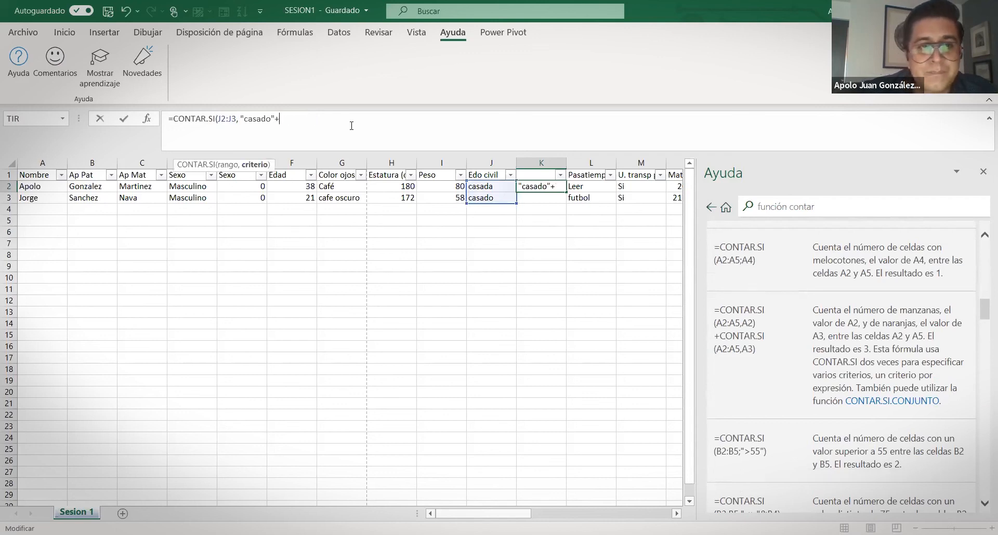
type(")")
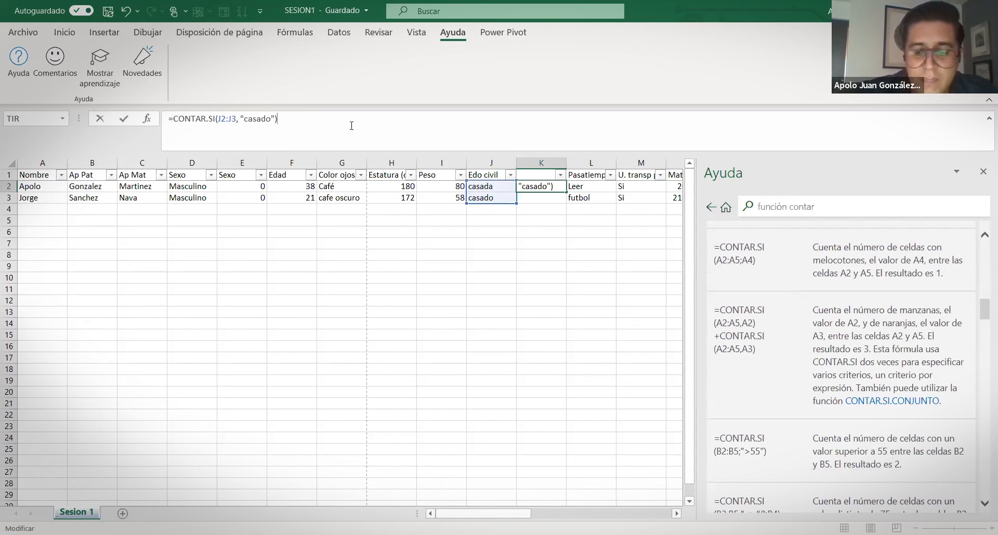
type("+")
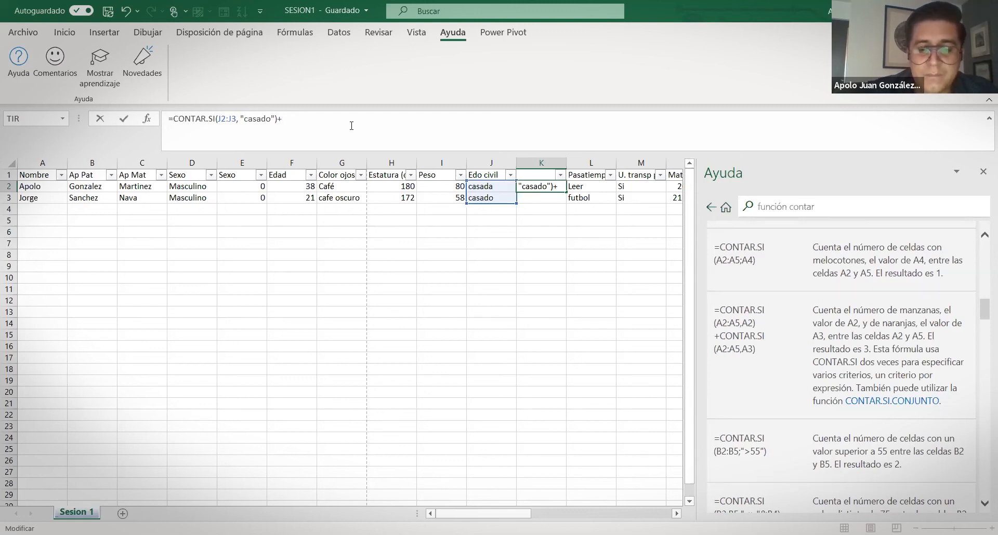
type("contar.si(")
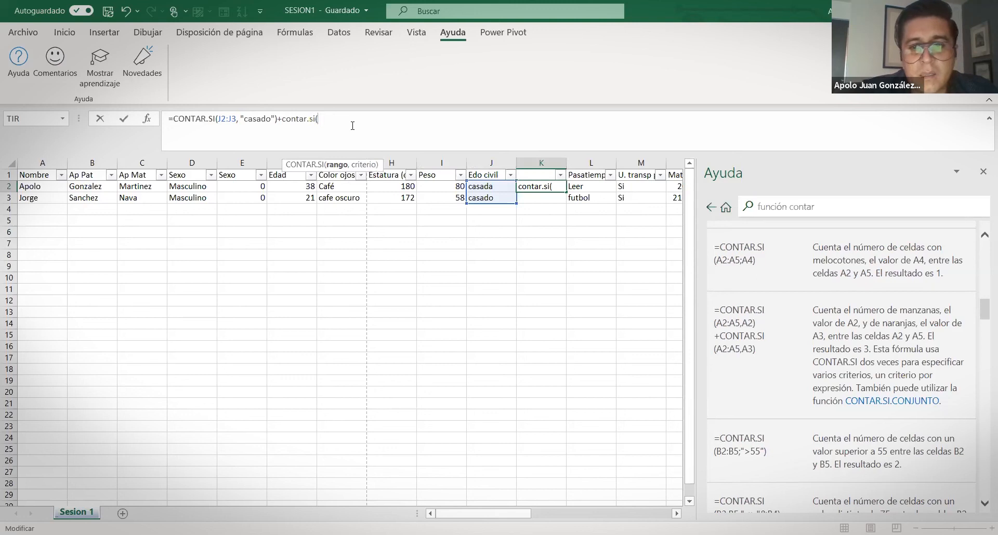
left_click(488, 187)
left_click_drag(489, 190, 489, 198)
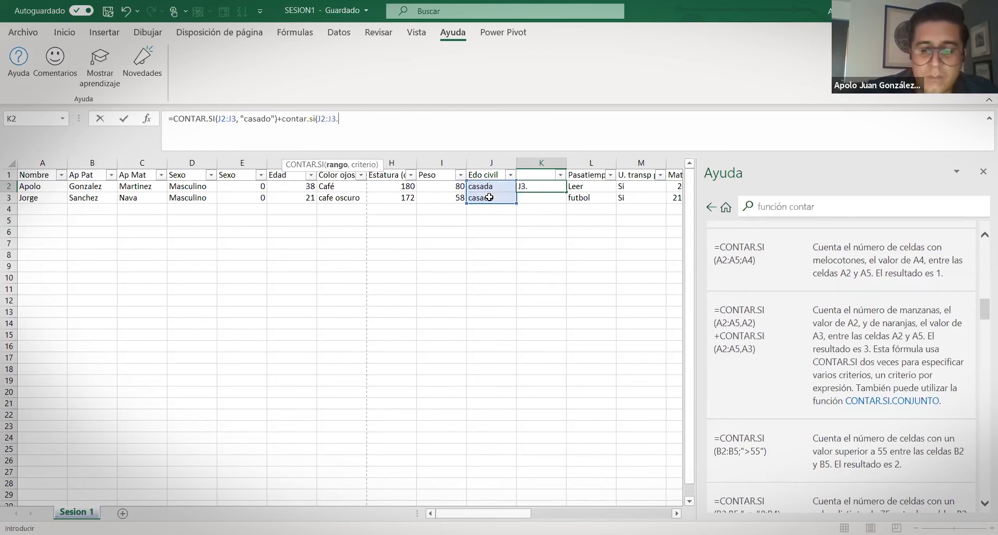
type(",\"casad")
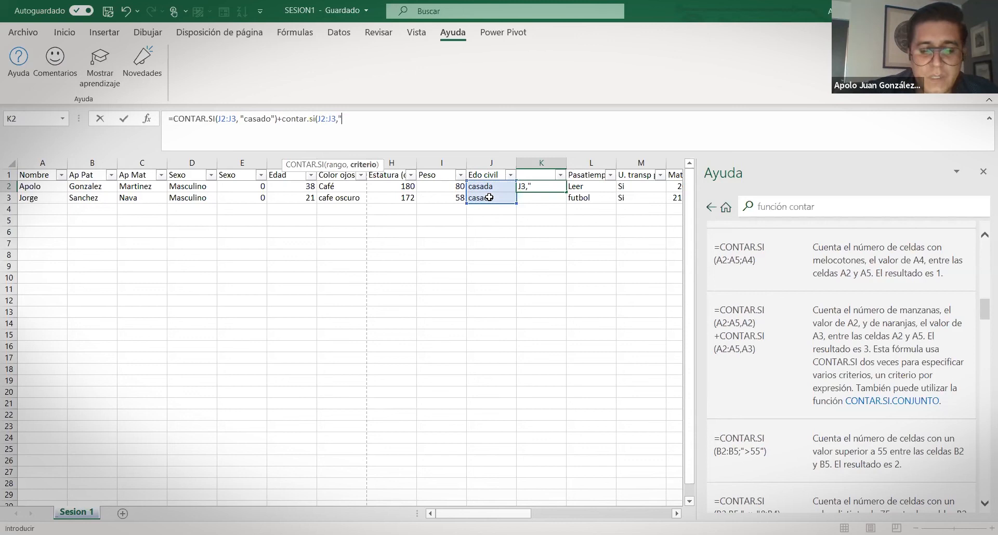
type("a\")")
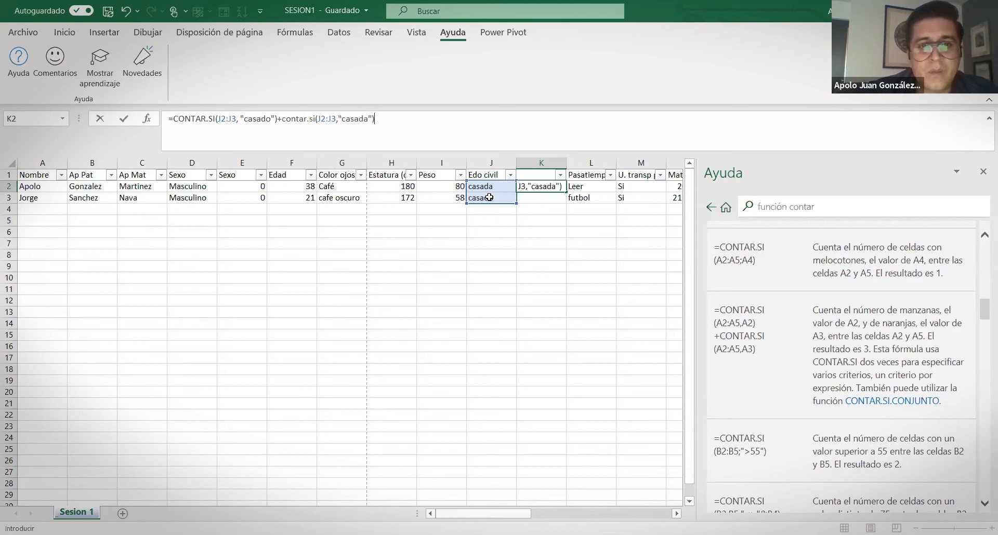
key("Return")
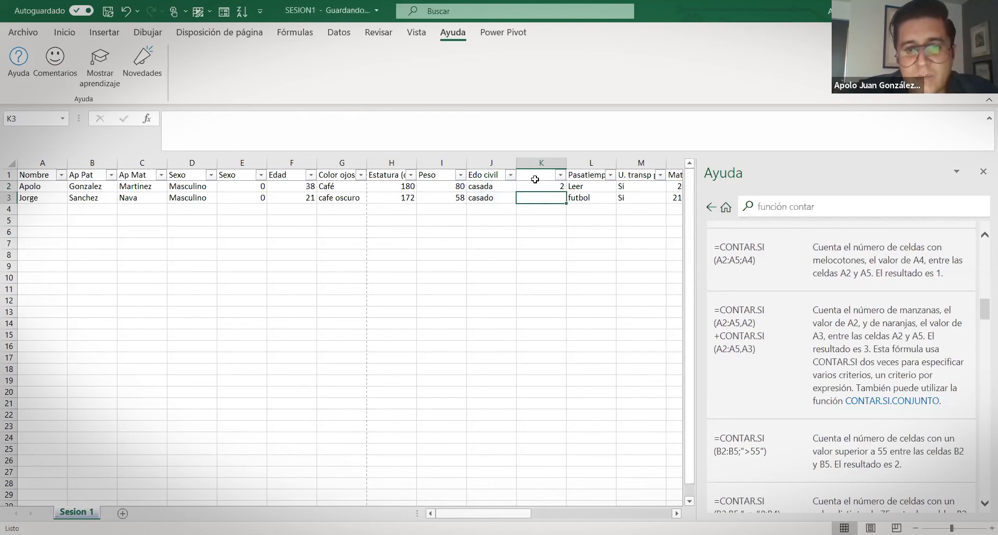
left_click(538, 185)
left_click_drag(484, 189, 485, 197)
left_click(546, 185)
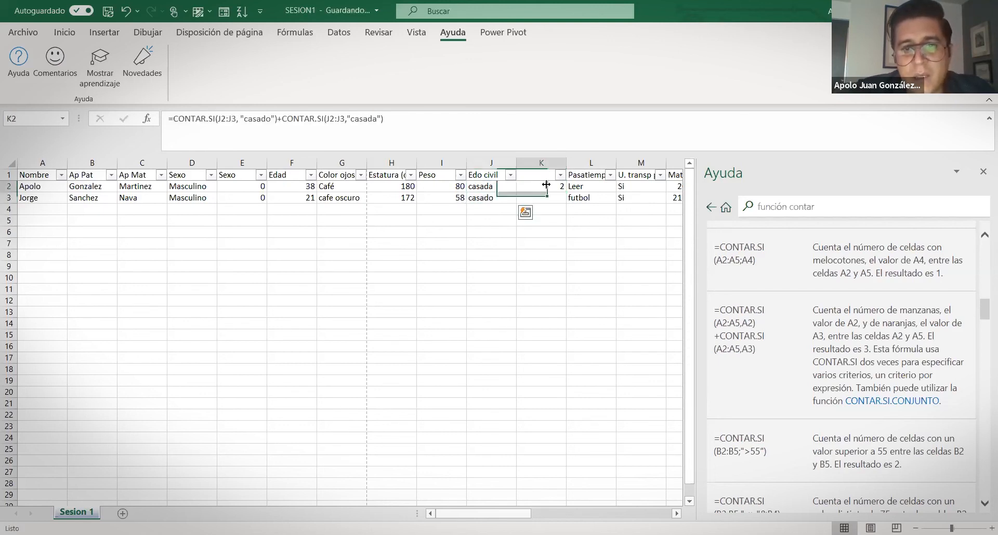
left_click(430, 119)
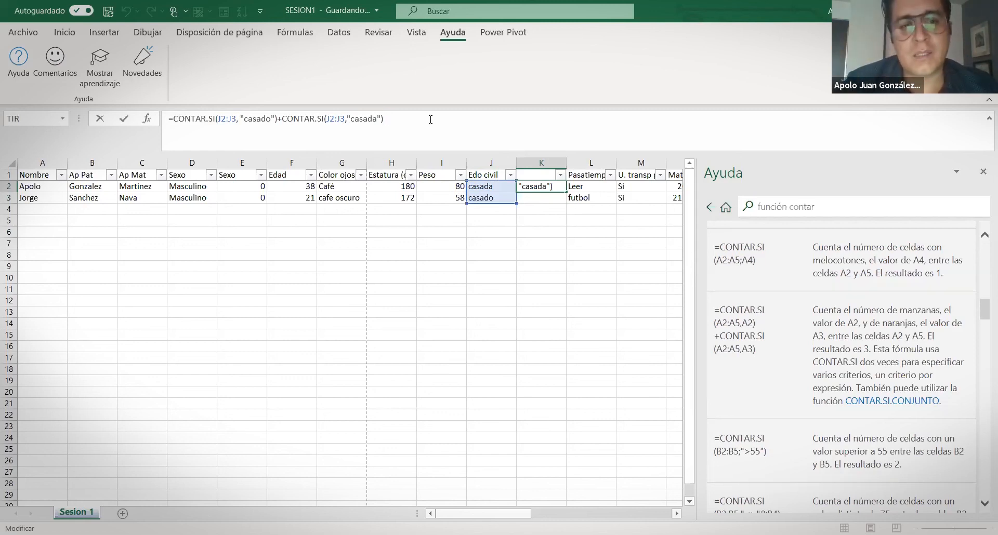
Replace Masculino with Hombre in D2, discarding the stray character typed into D3
left_click(226, 242)
left_click(190, 187)
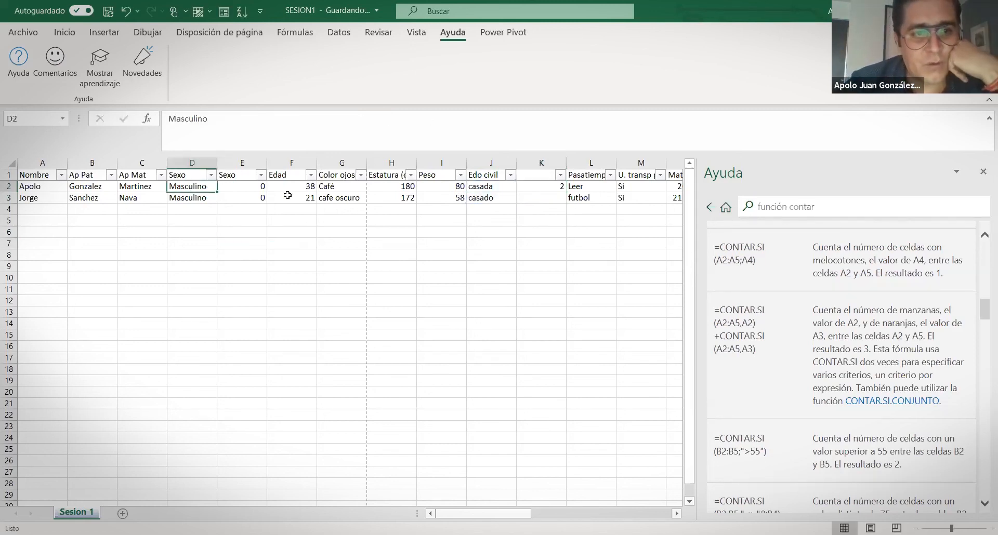
type("Hombre")
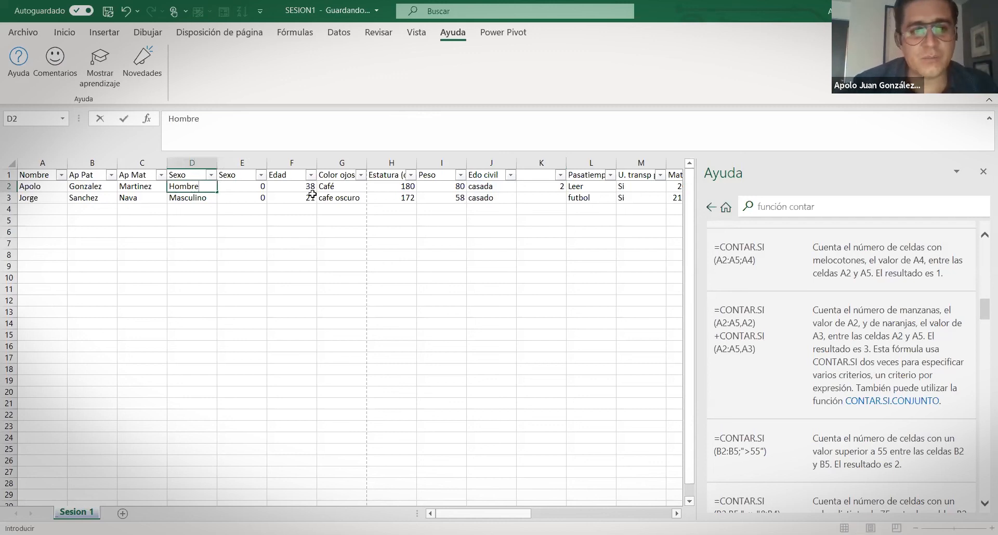
key("Return")
type("}")
key("Escape")
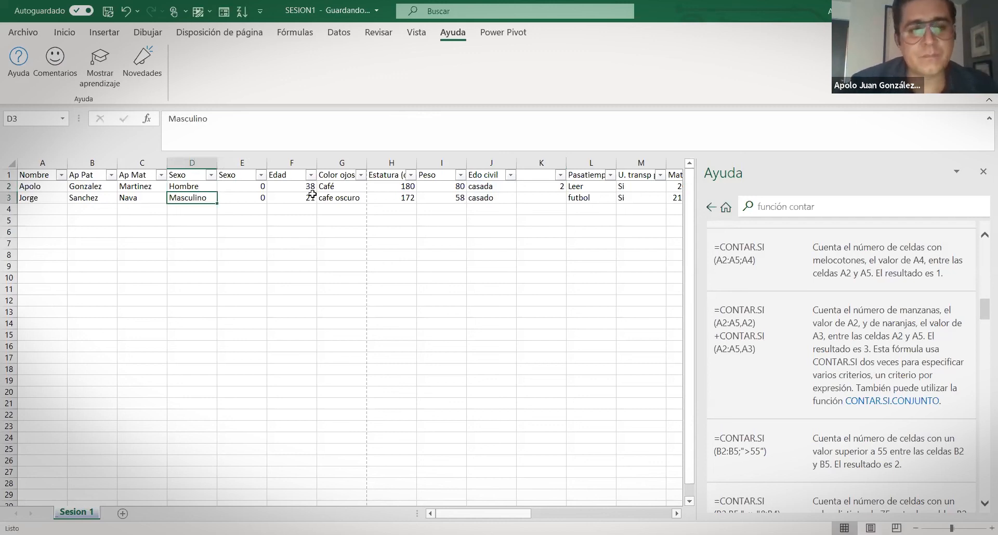
left_click(207, 221)
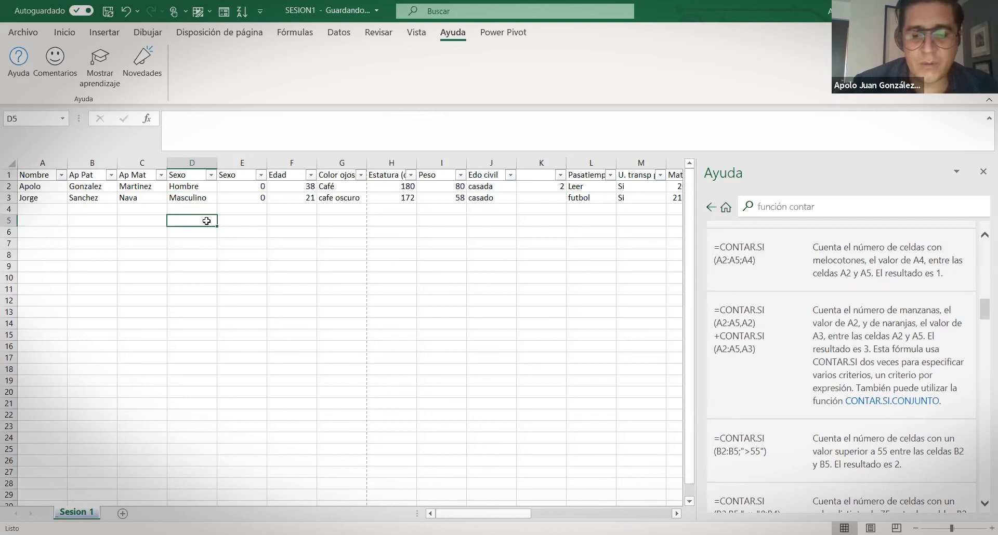
In D5, type =CONTAR.SI(D2:D3,"masculino")+CONTAR.SI(D2:D3,"hombre")
type("=")
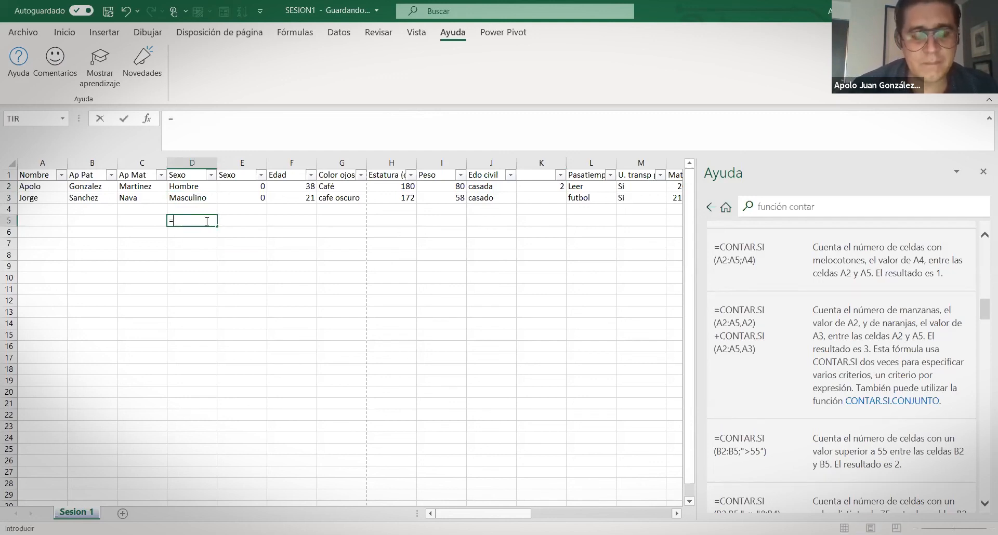
type("contar.si(")
left_click(205, 188)
left_click_drag(205, 189, 206, 197)
type(",\"mascul")
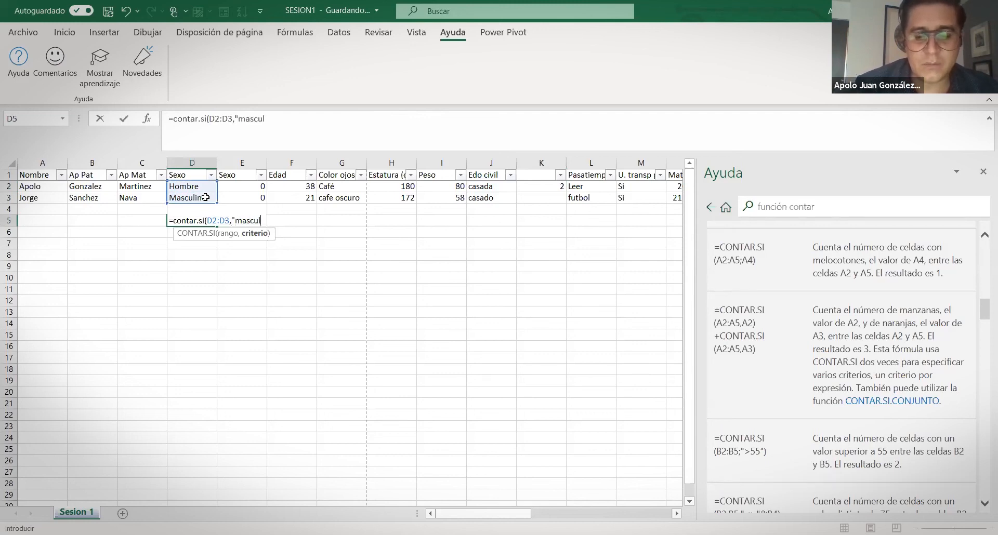
type("ino\")")
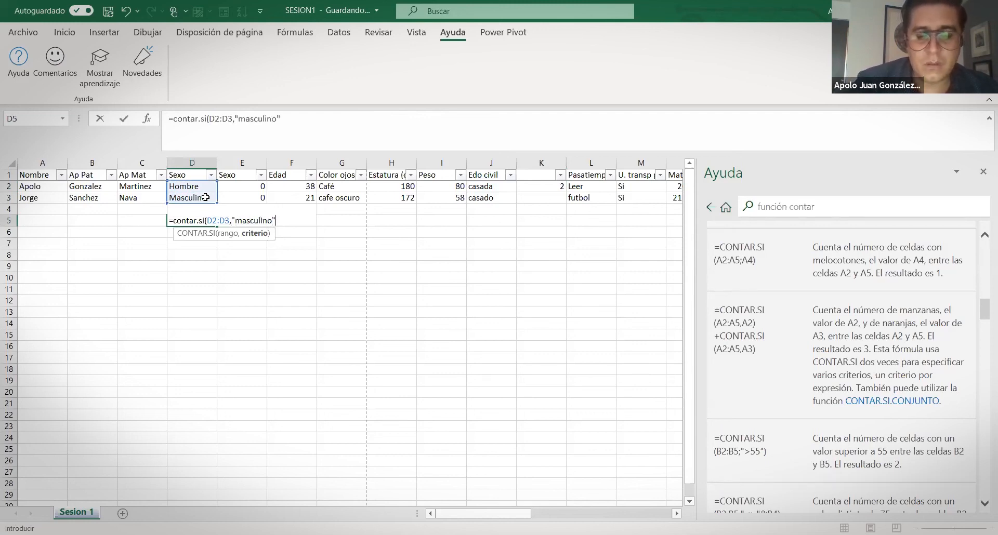
type("+")
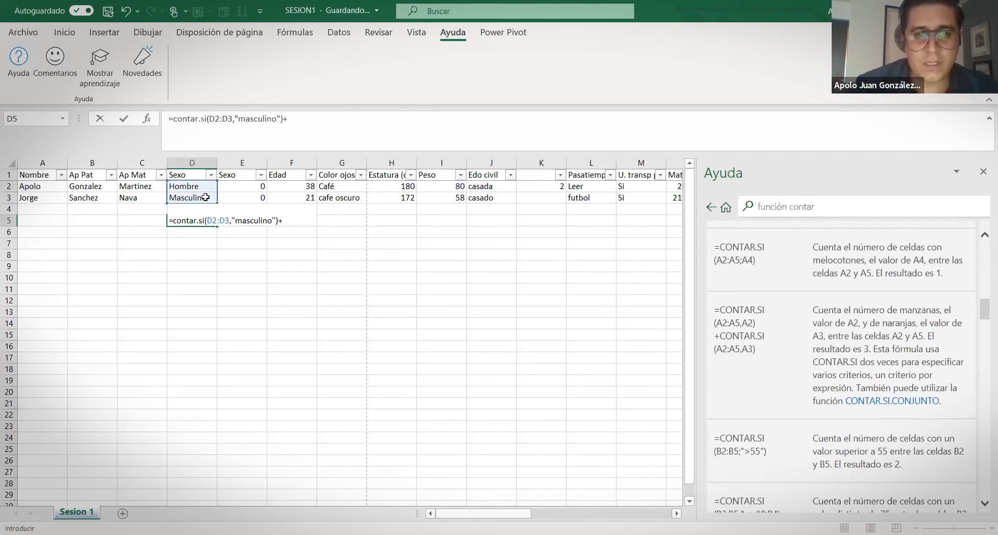
type("contar.si")
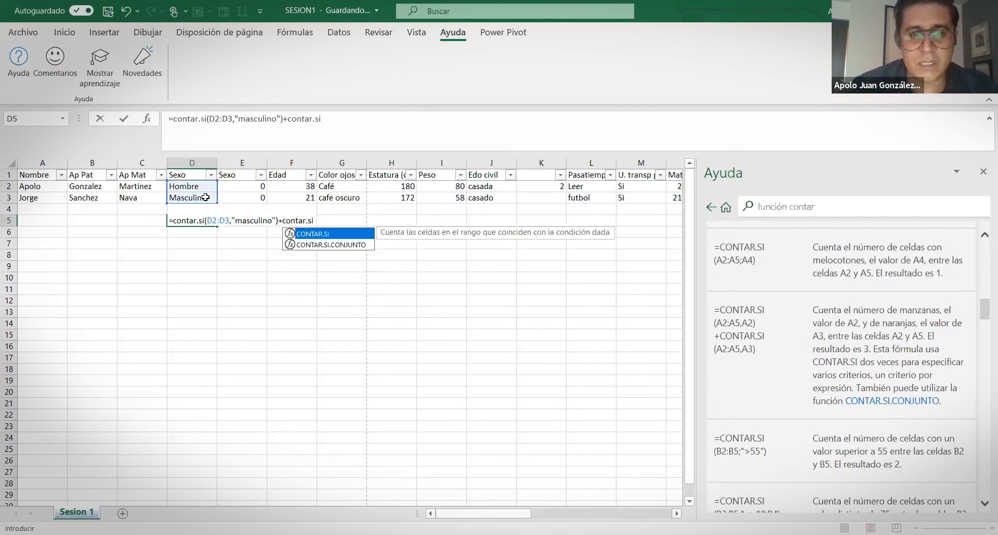
type("(")
left_click_drag(201, 186, 201, 198)
type(",\"")
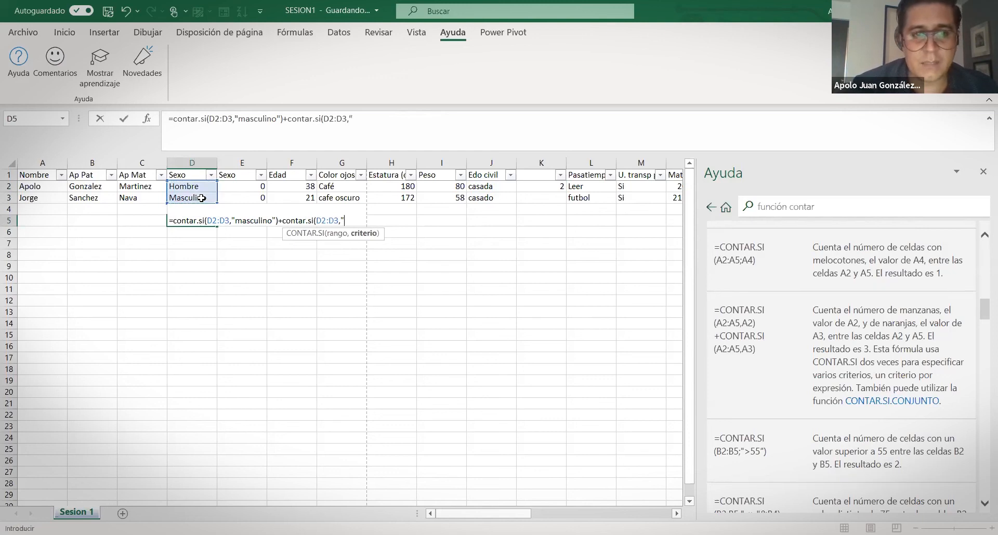
type("hombre")
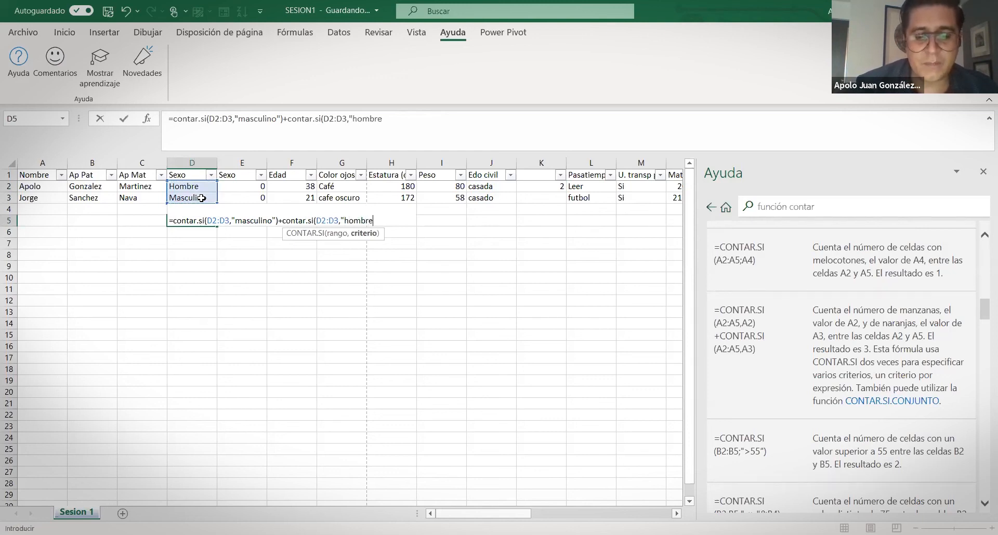
type(")")
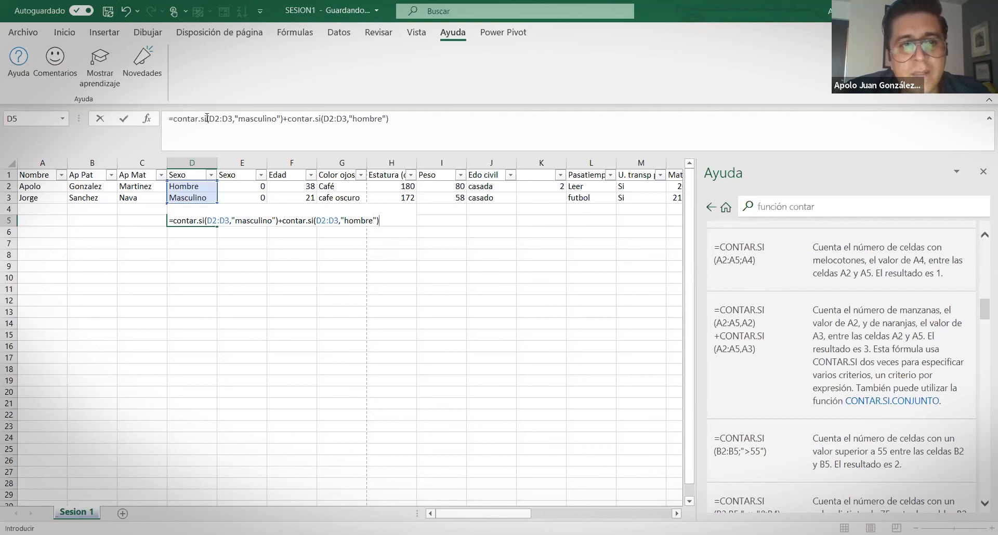
Remove the stray quote after hombre, enter the formula and accept Excel's correction, showing 2
left_click_drag(281, 115, 237, 118)
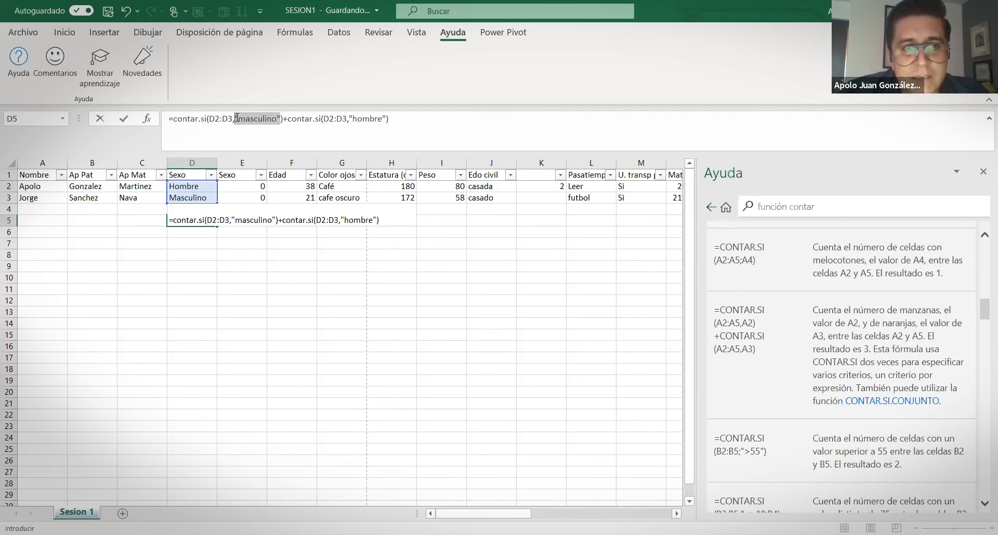
left_click_drag(236, 118, 232, 121)
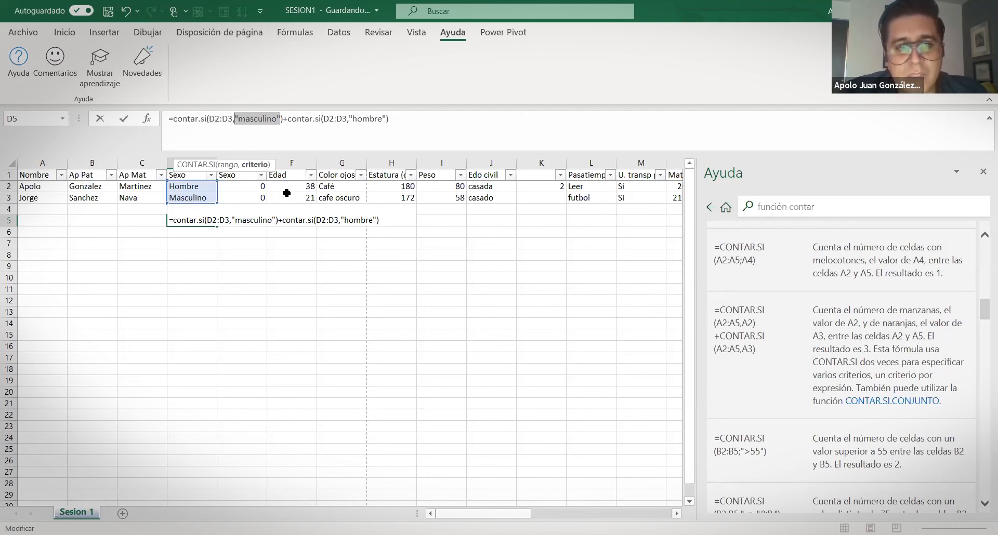
left_click(411, 122)
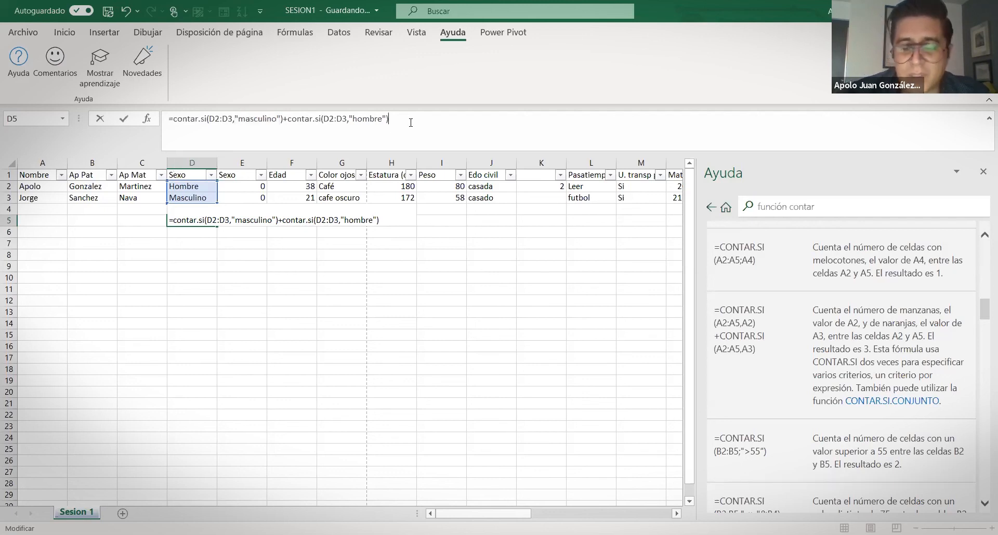
key("Left")
key("BackSpace")
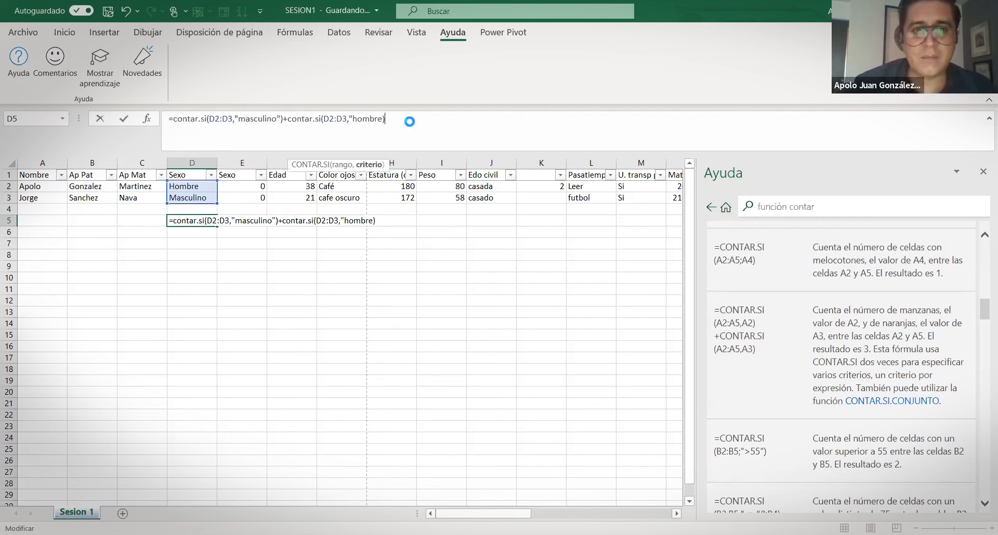
key("Return")
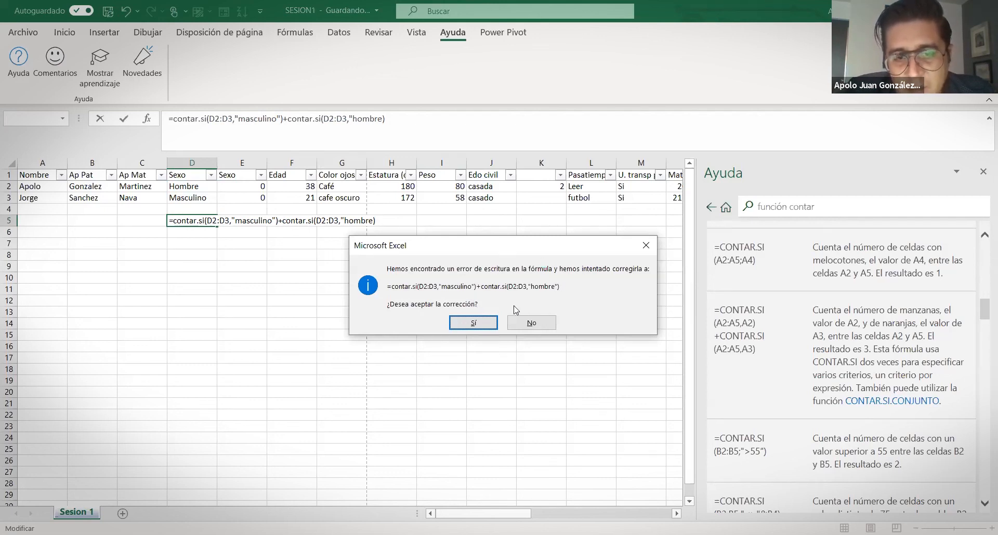
left_click(488, 324)
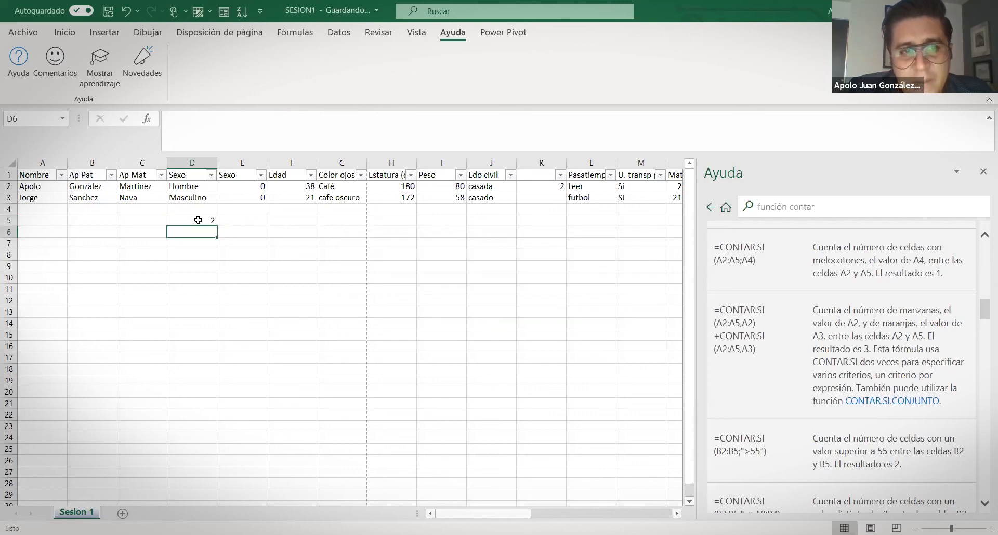
left_click(200, 221)
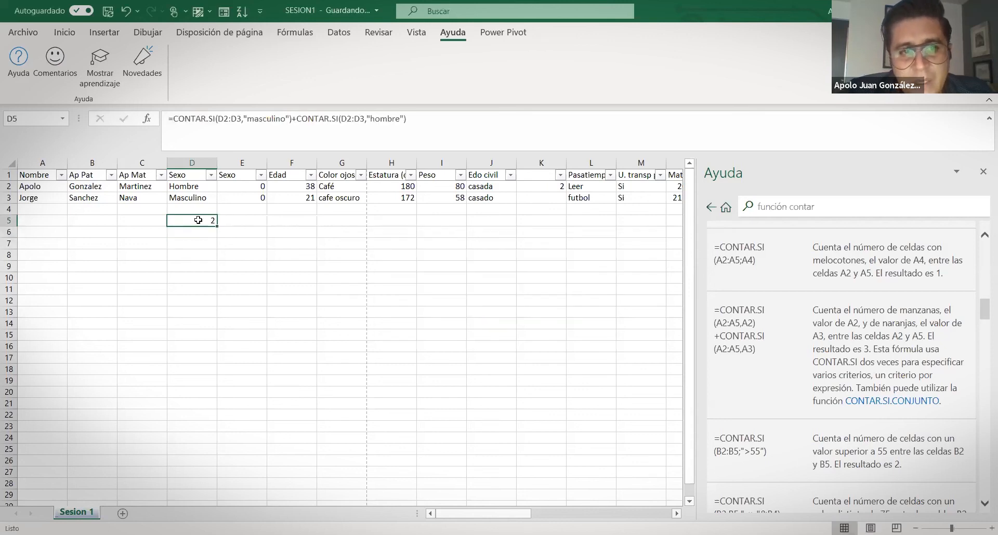
left_click(441, 116)
Select column K and review the distinct Edo civil values in its list
left_click(232, 251)
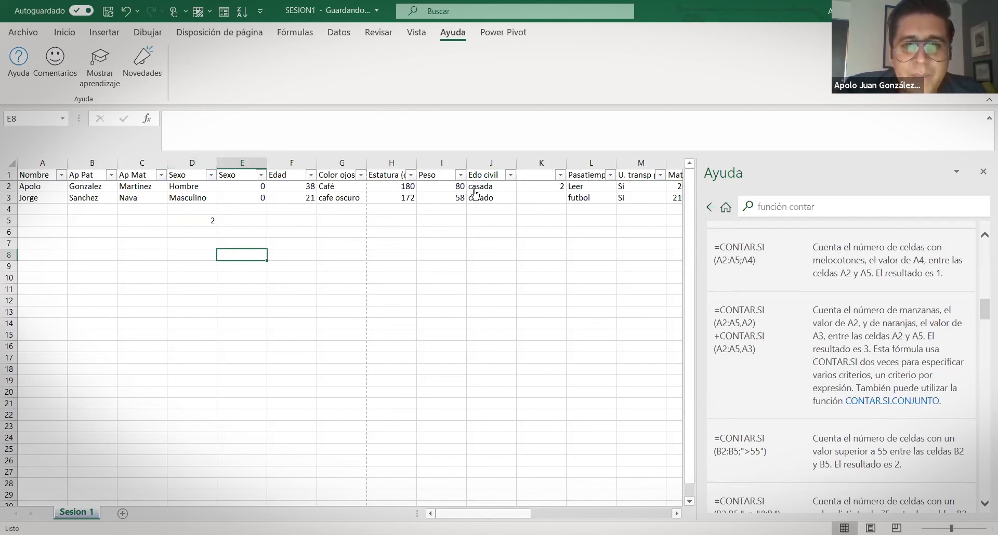
left_click(533, 165)
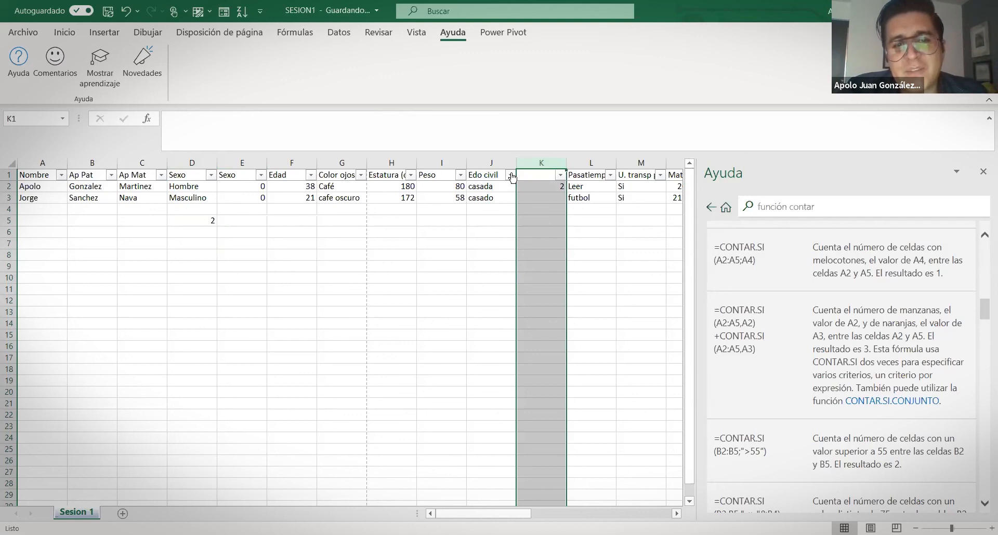
left_click(511, 175)
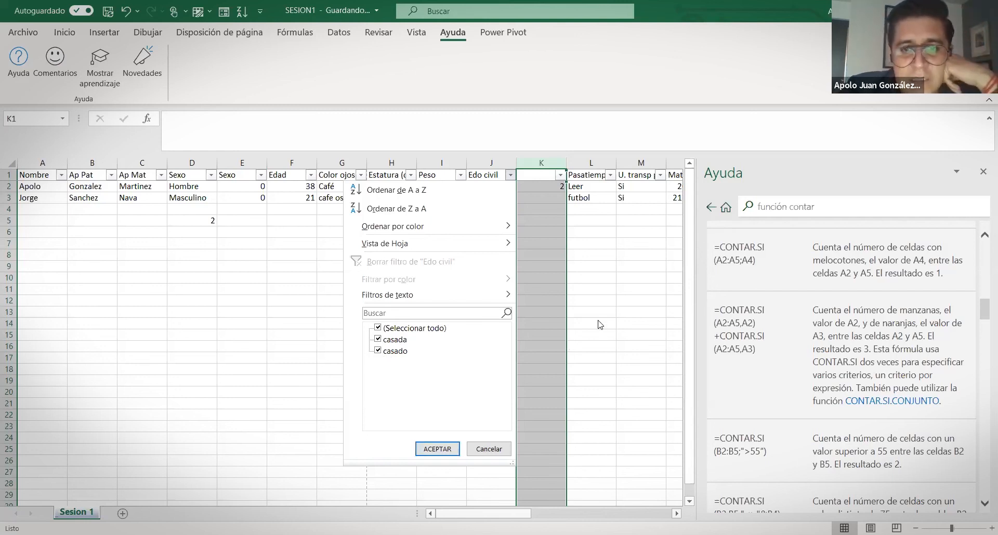
left_click(489, 172)
left_click(83, 186)
Replace all casado with casada via Buscar y reemplazar, raising K2's count to 4
left_click(70, 32)
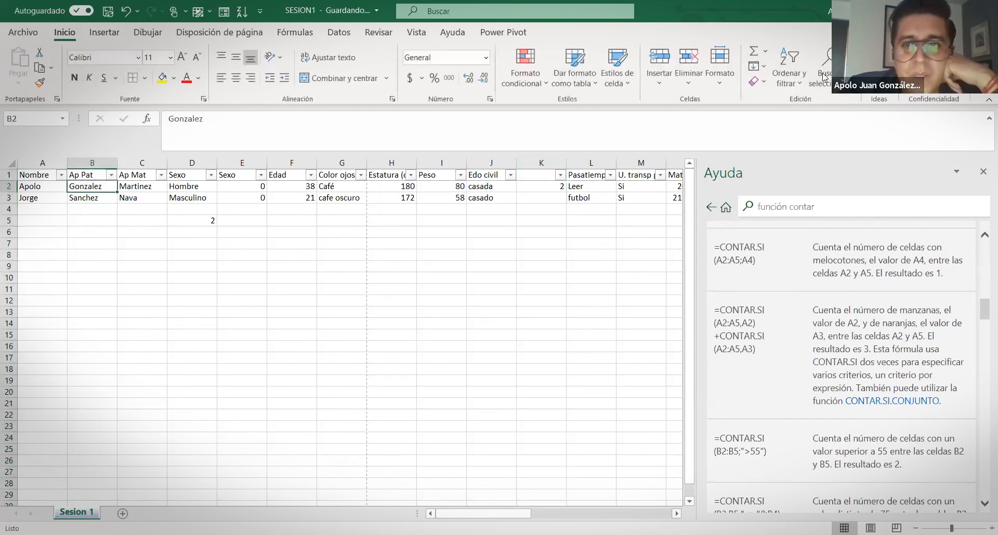
left_click(823, 70)
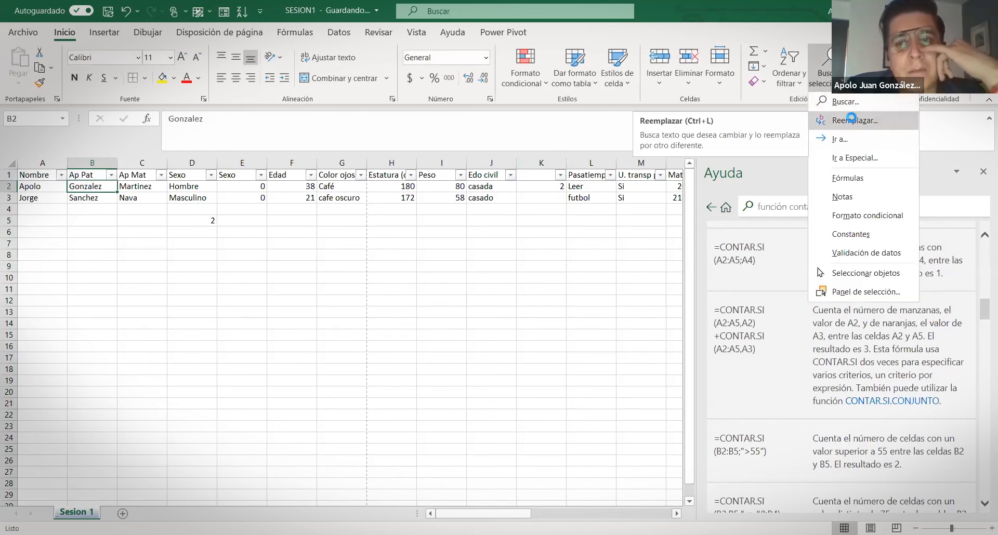
key("ctrl+l")
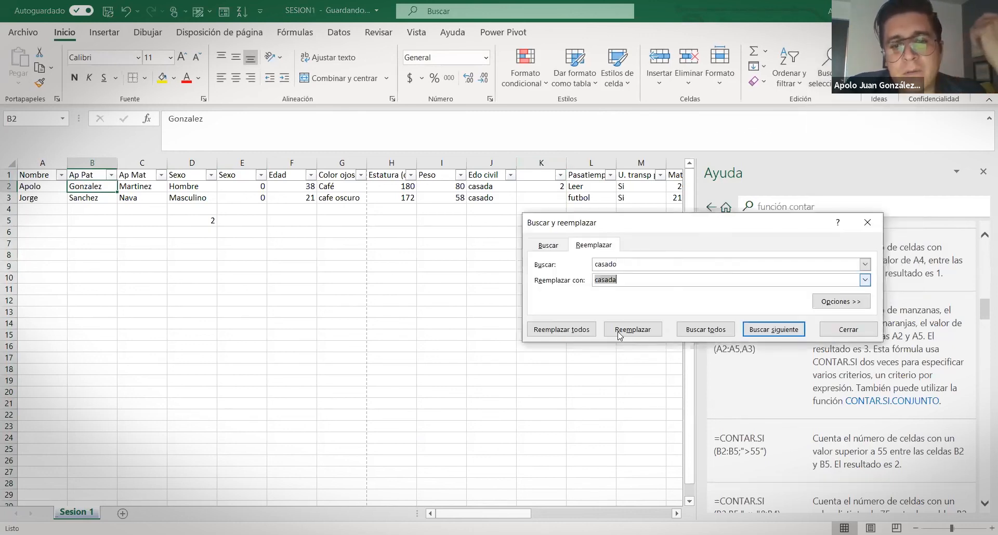
left_click(580, 331)
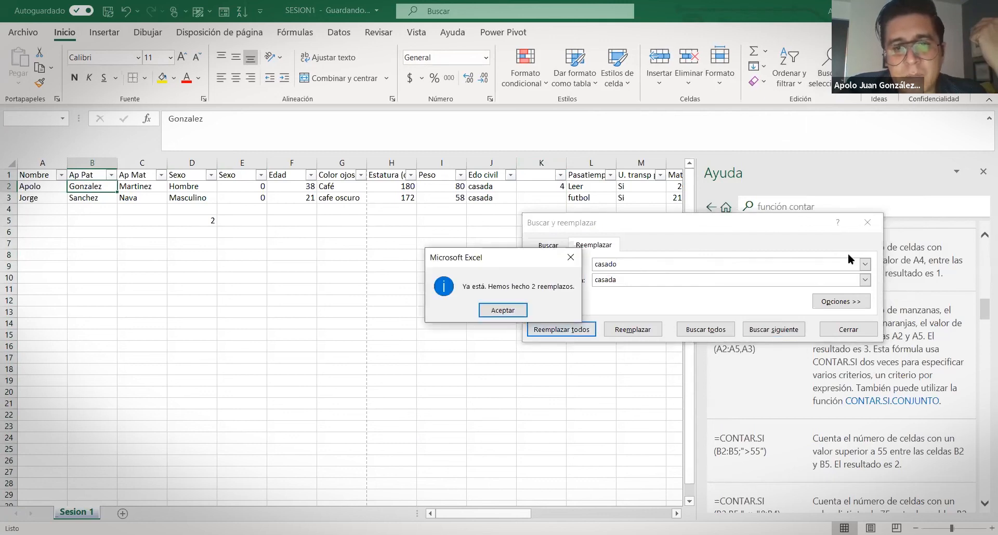
left_click(503, 310)
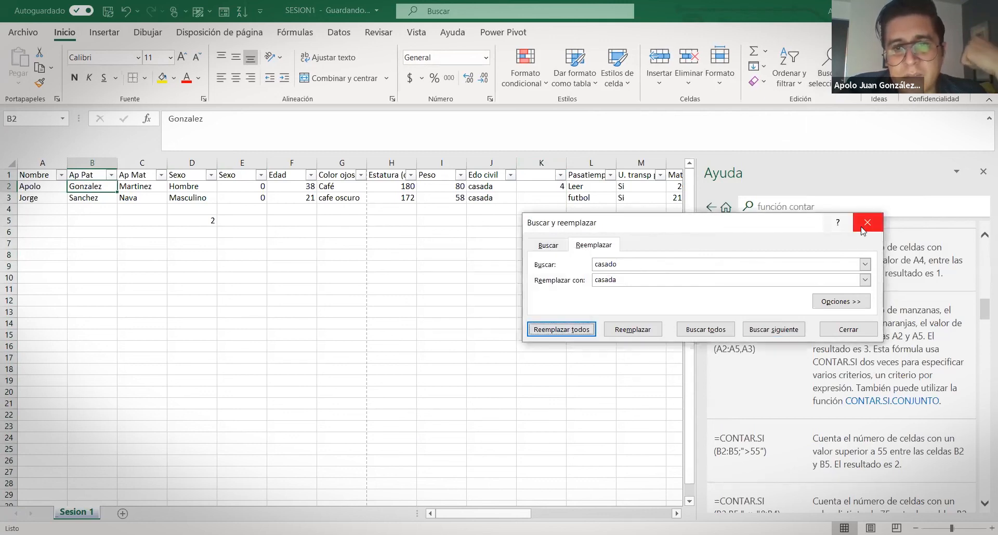
left_click(867, 222)
left_click(477, 249)
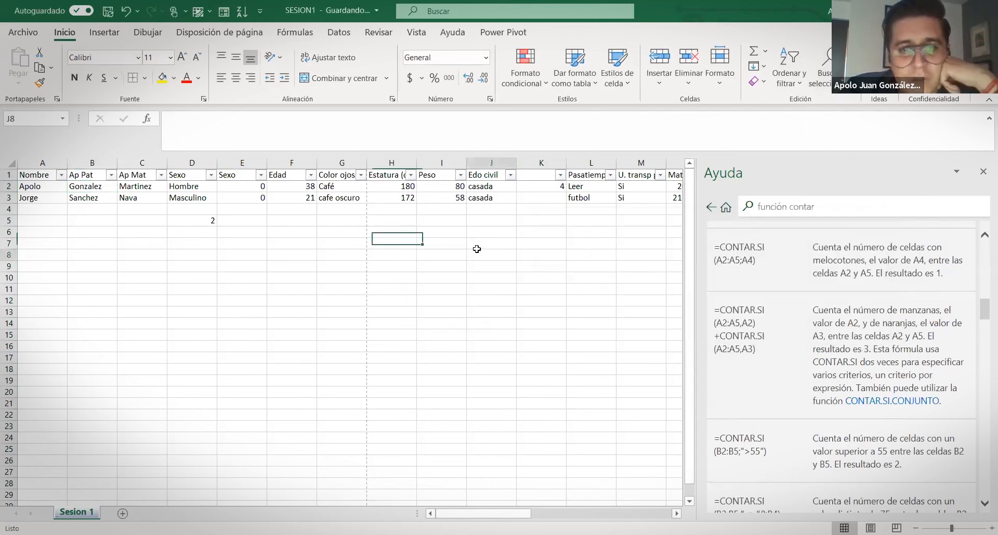
Insert an empty column at K, shifting the casado/casada count formula over to L2
left_click(546, 187)
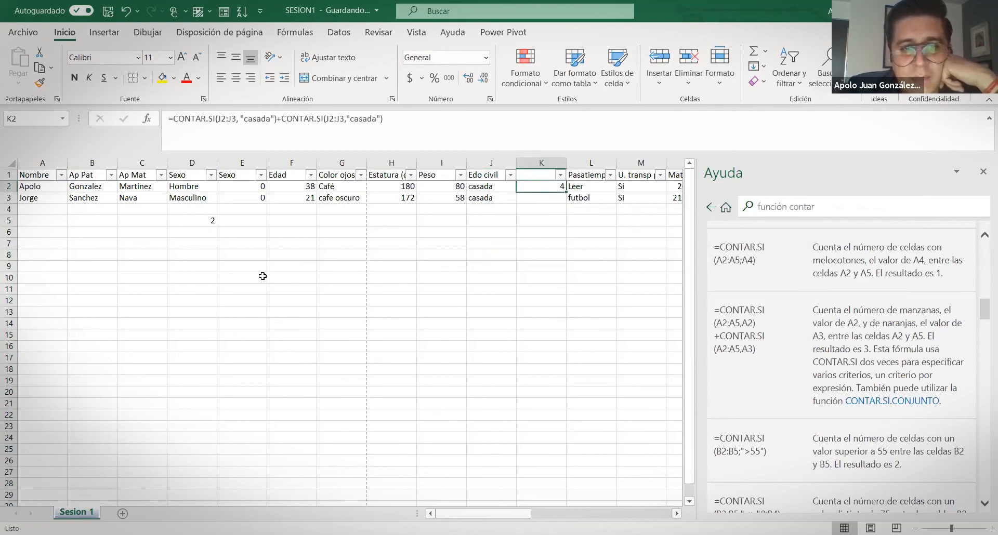
left_click(536, 163)
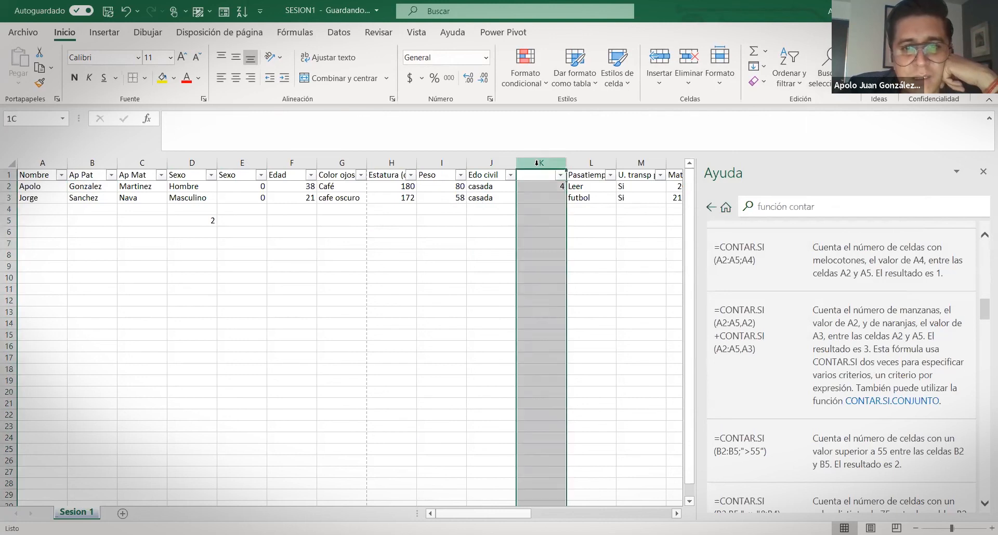
right_click(537, 164)
left_click(591, 284)
left_click(593, 186)
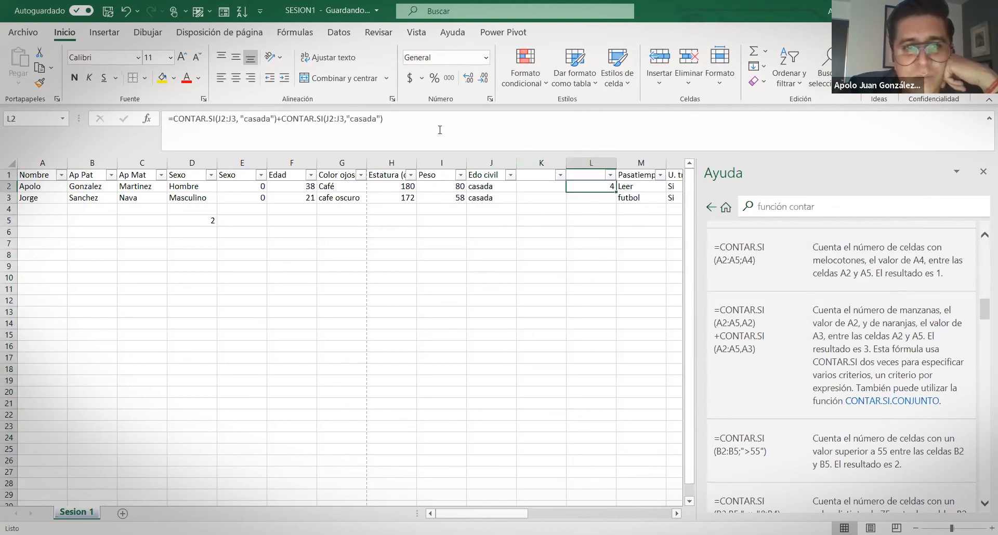
left_click(441, 119)
left_click(563, 266)
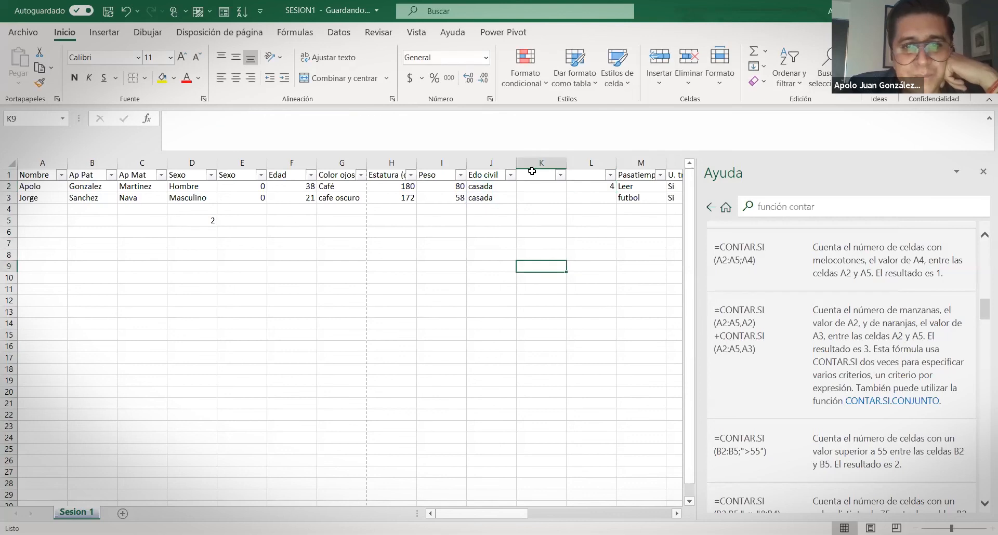
Enter =SI(J2="casada",1,0) in K2 so the first record returns 1
left_click(535, 185)
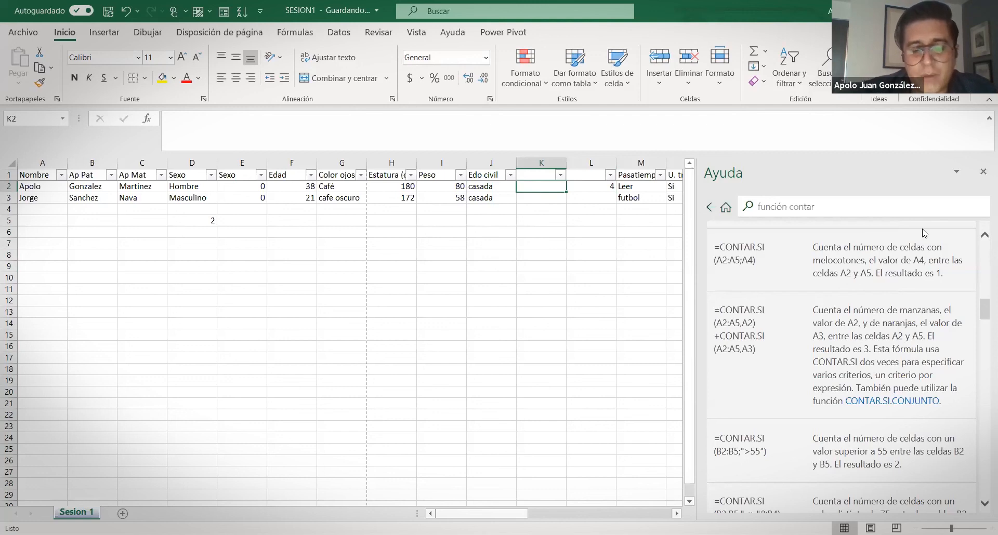
type("=")
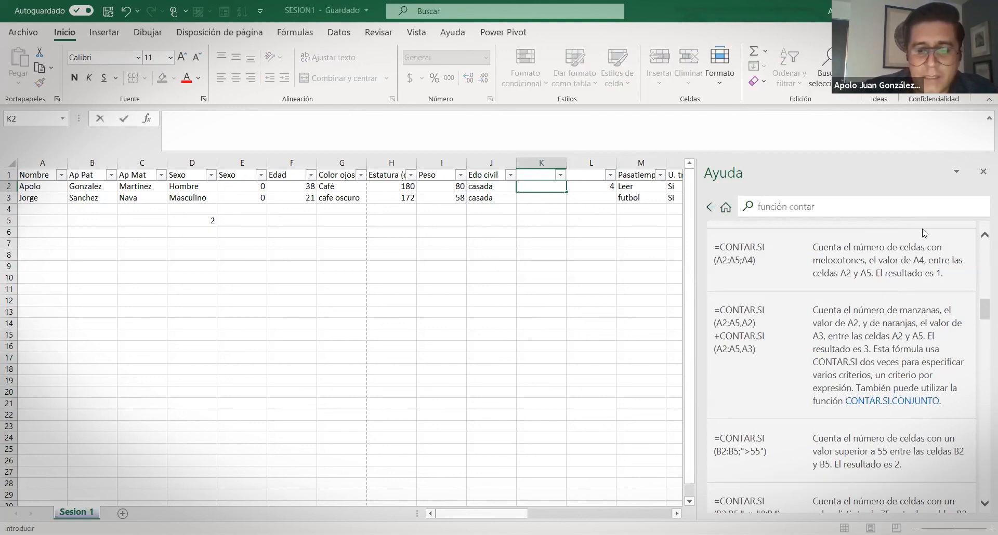
type("si")
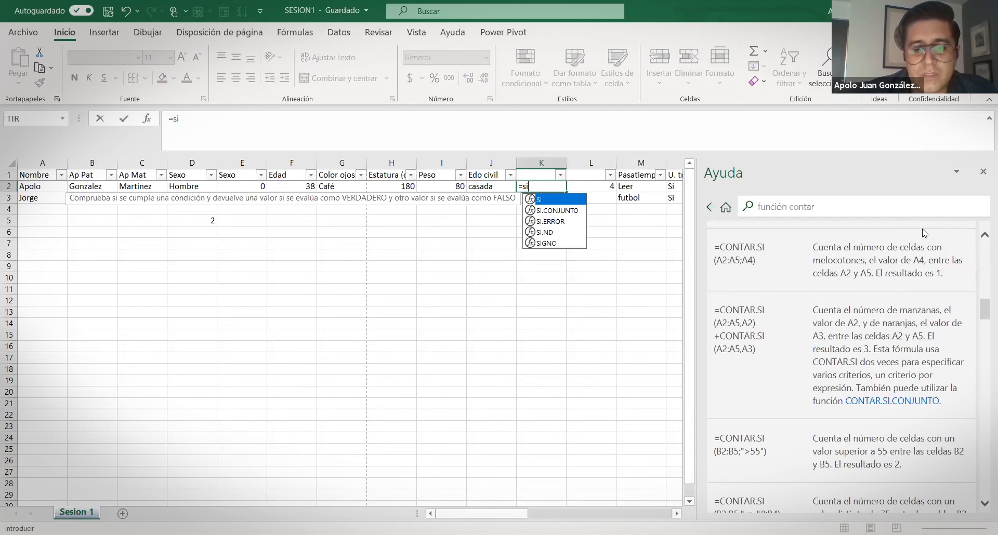
type("(")
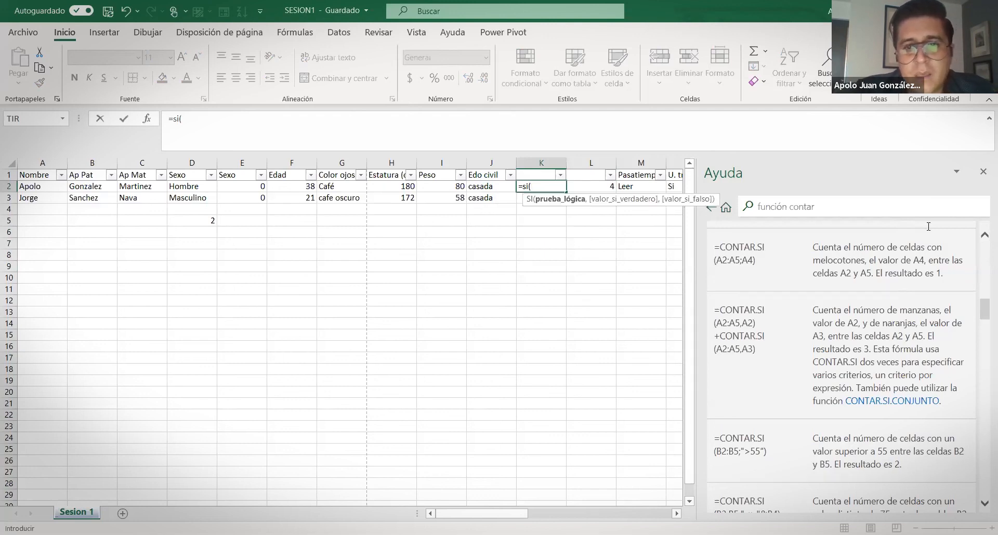
left_click(489, 185)
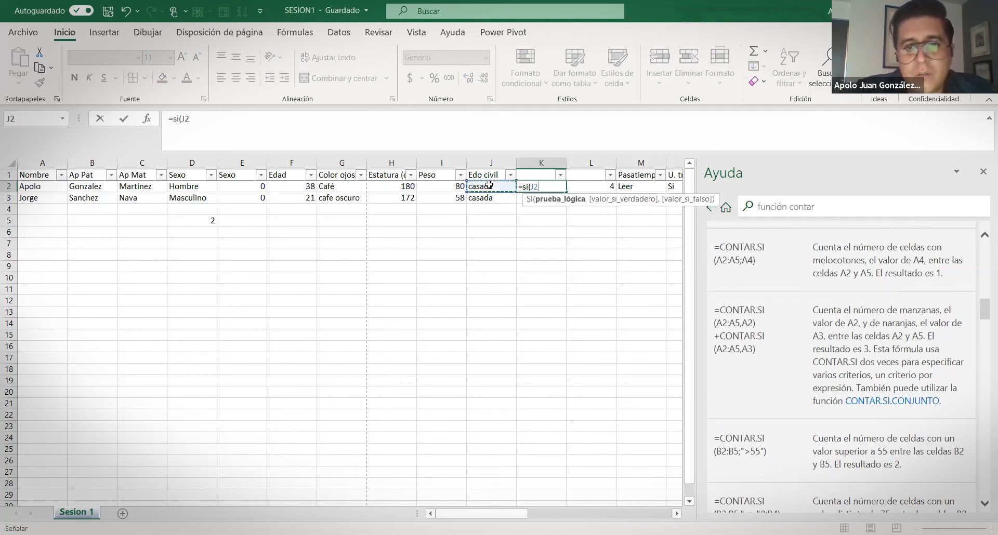
type("=\"casada")
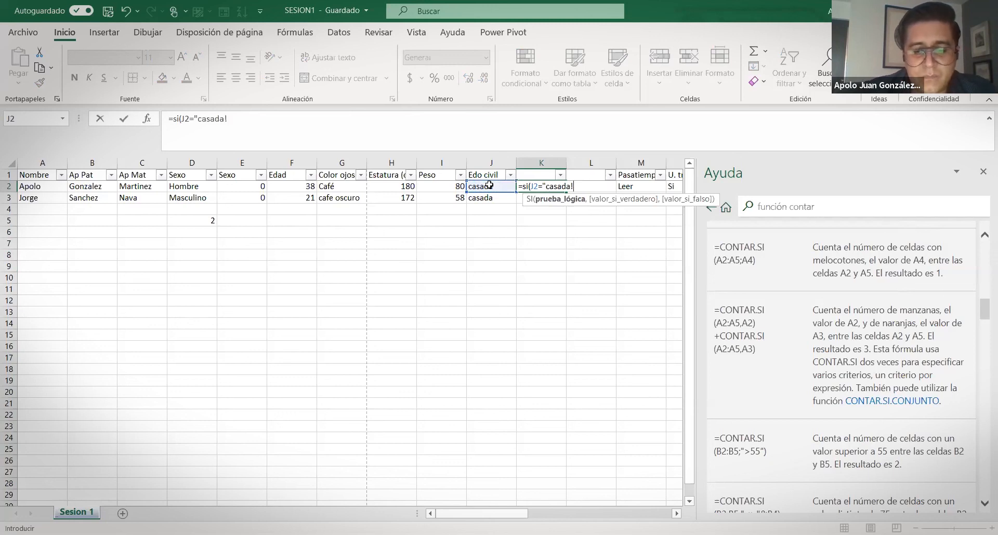
type("\",1")
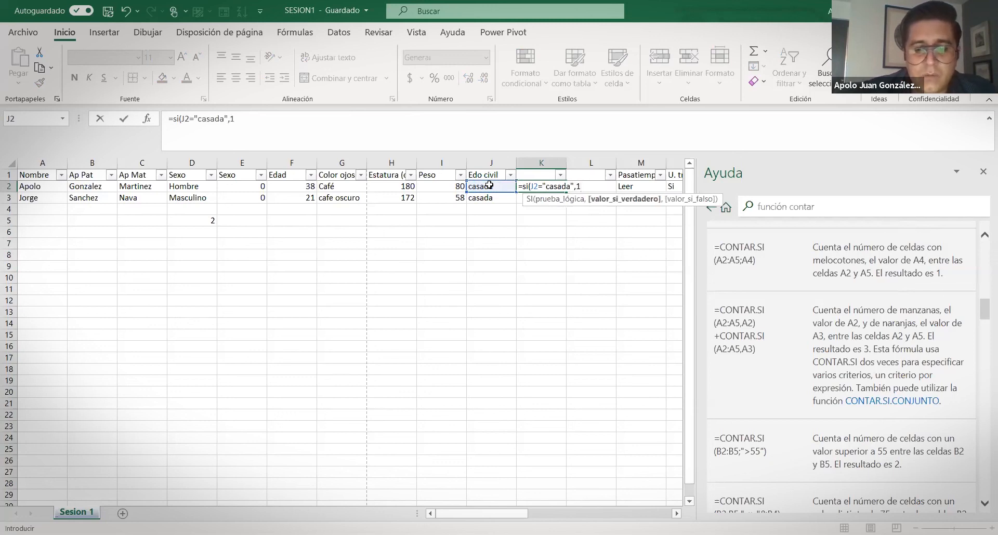
type(",0)")
key("Return")
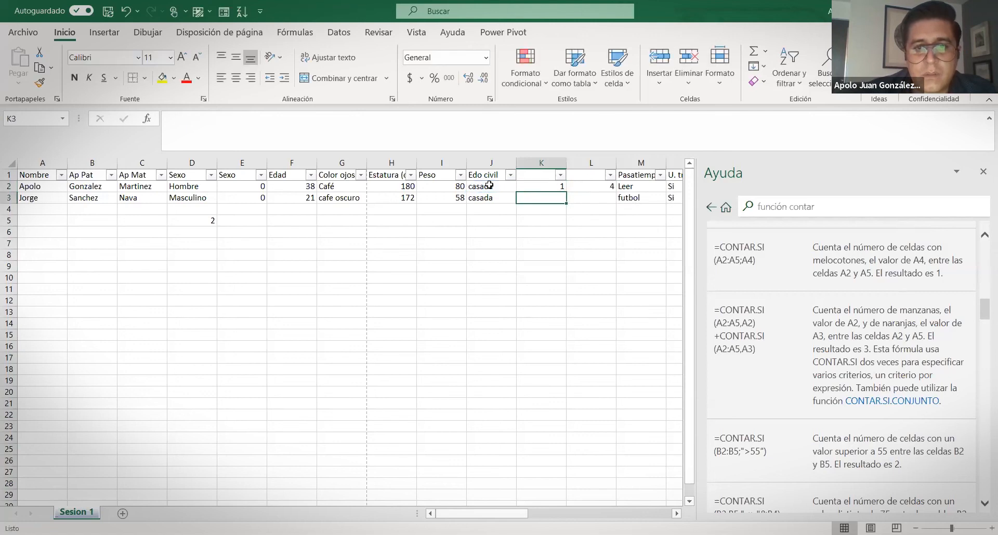
left_click(541, 186)
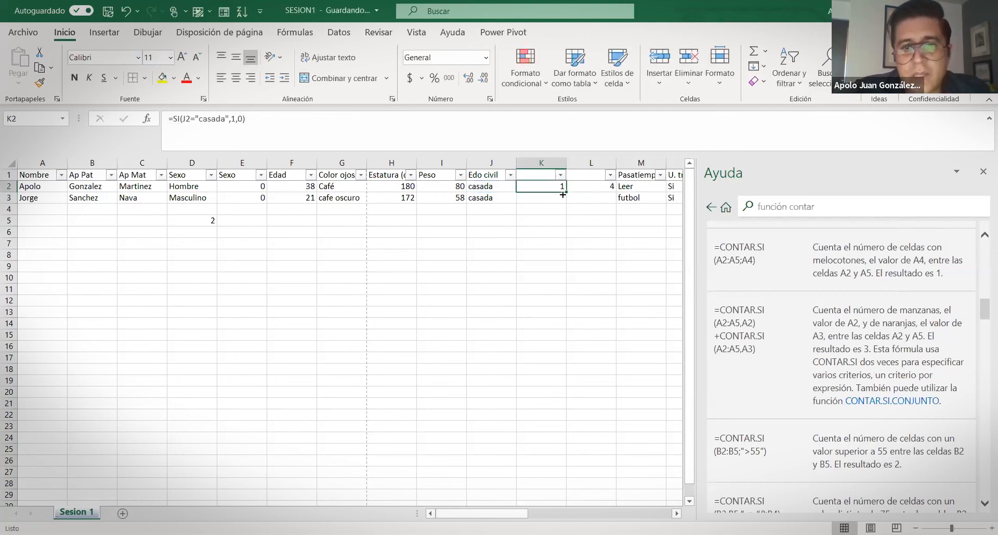
left_click(494, 189)
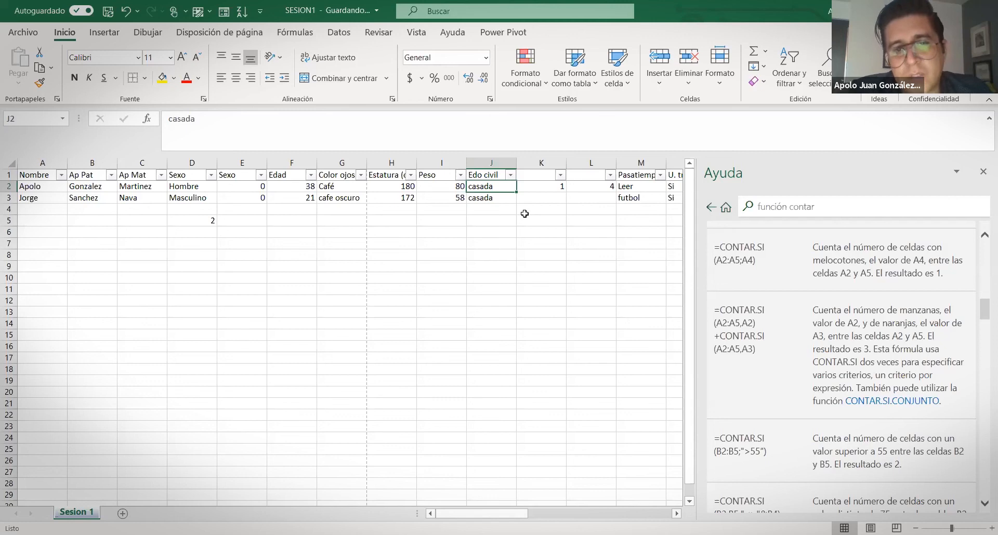
left_click(498, 197, "shift")
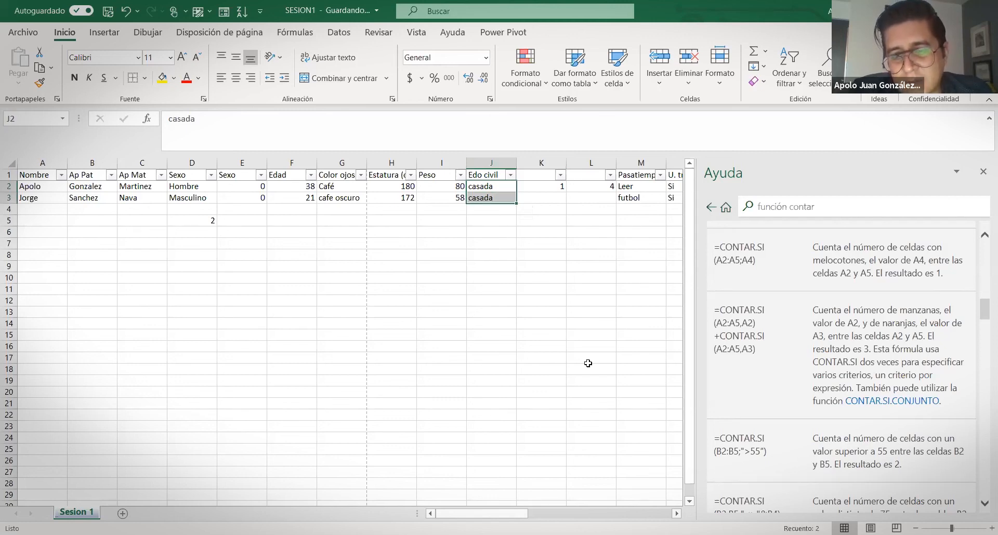
key("alt+Tab")
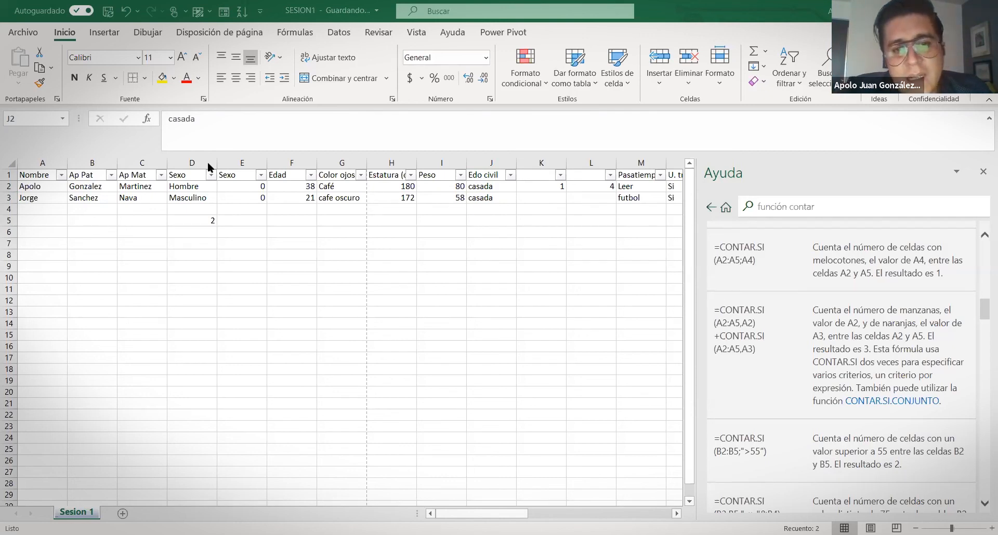
key("shift+Down")
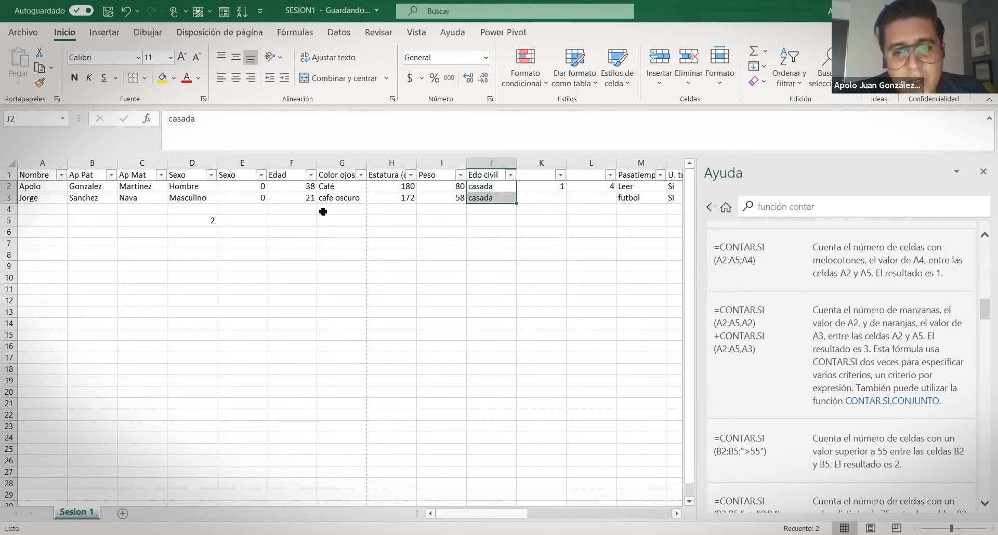
left_click(179, 260)
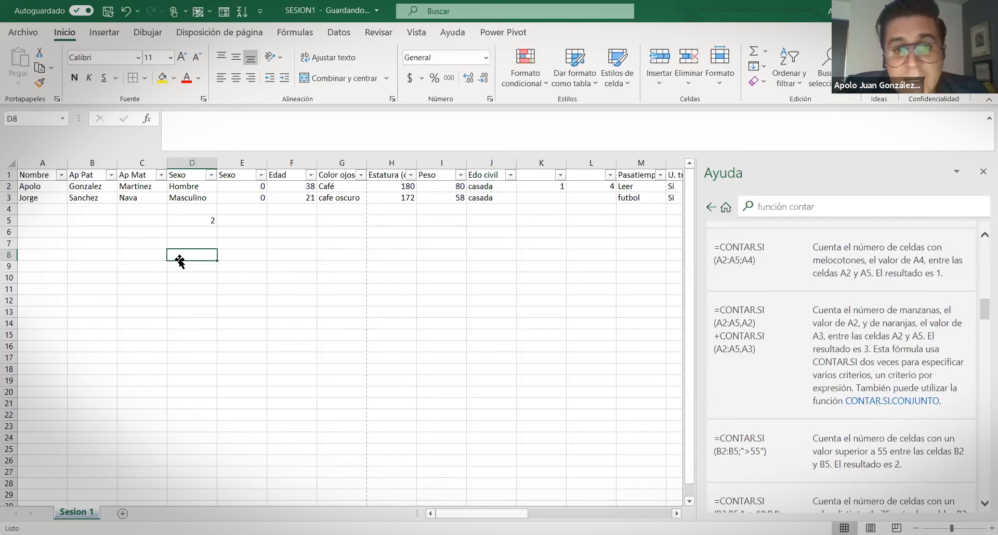
key("alt+Tab")
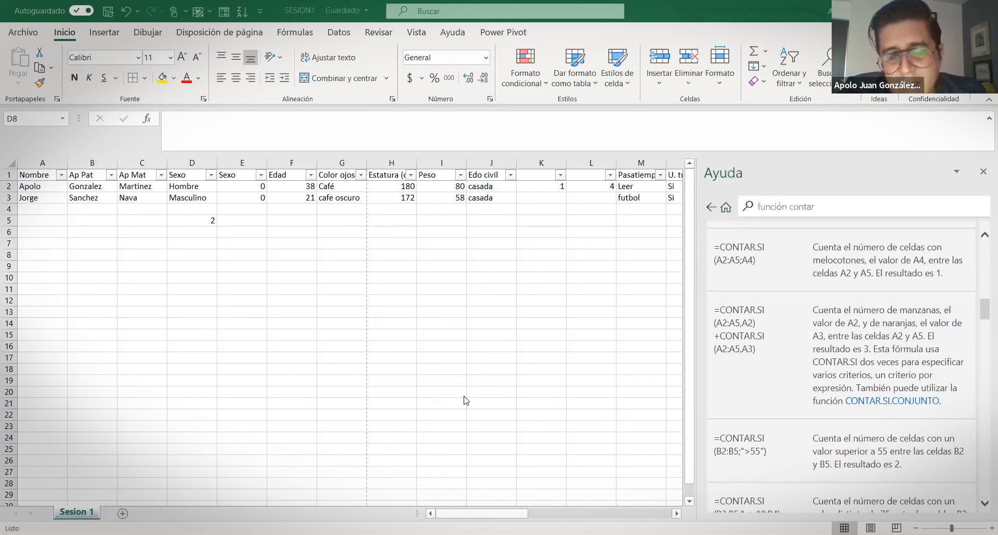
left_click(486, 187)
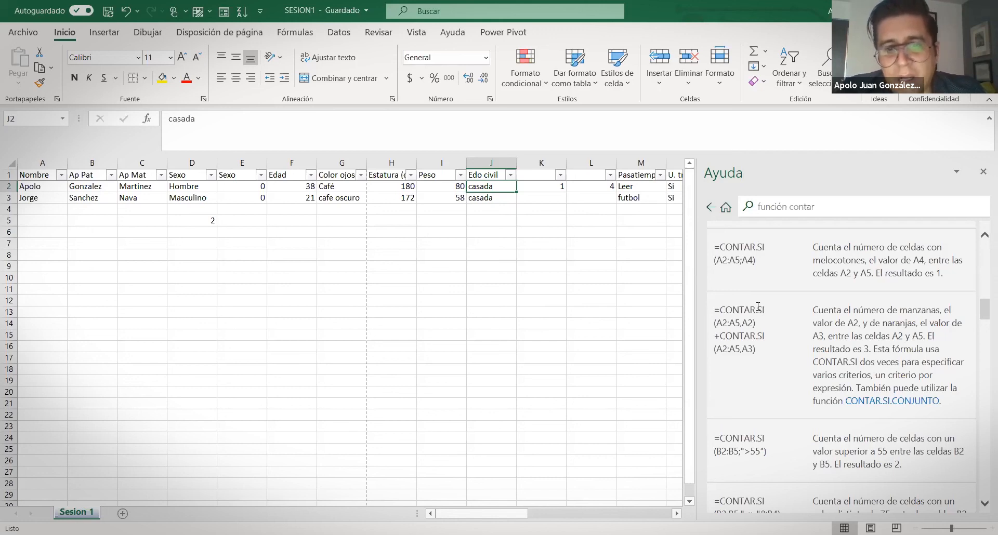
scroll(881, 312, "up", 5)
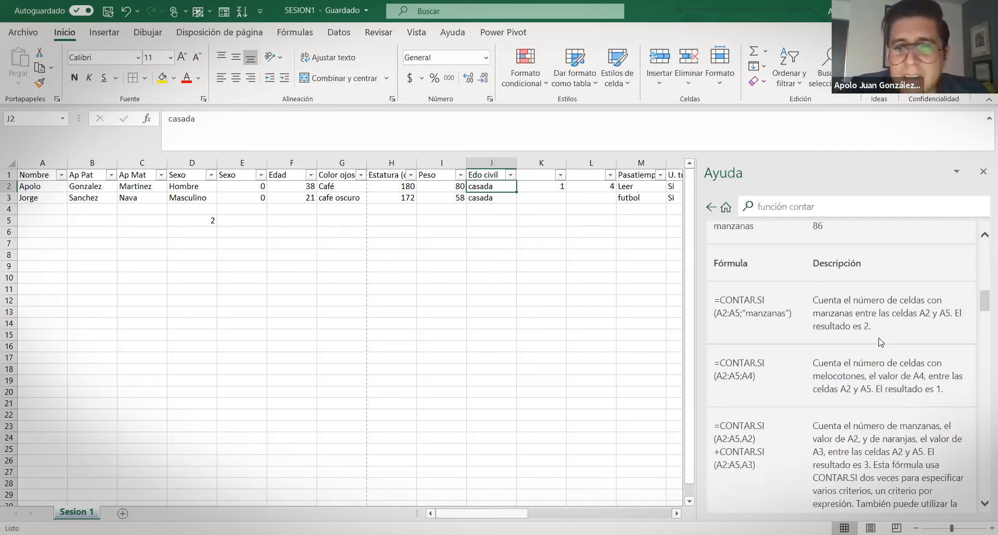
scroll(879, 337, "up", 8)
scroll(832, 364, "down", 3)
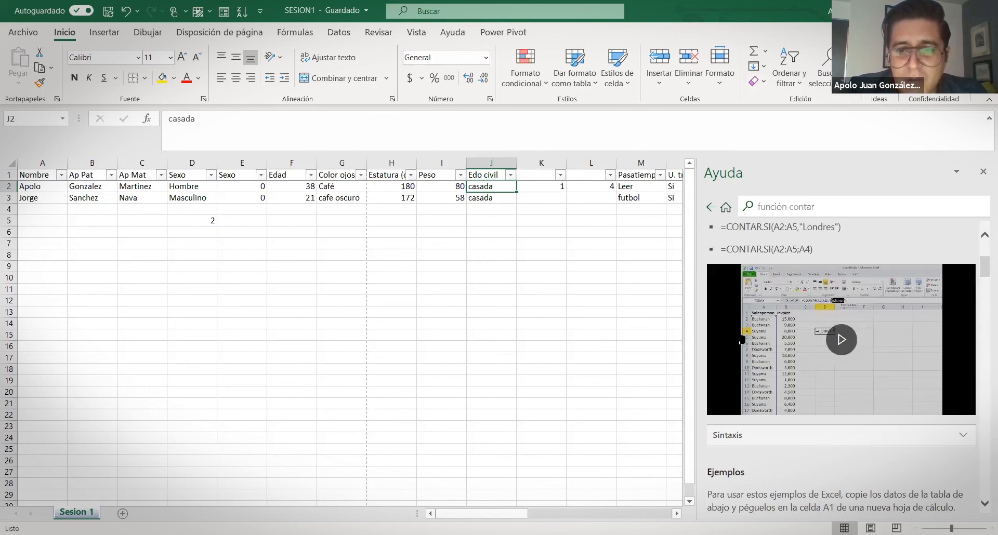
scroll(858, 360, "down", 8)
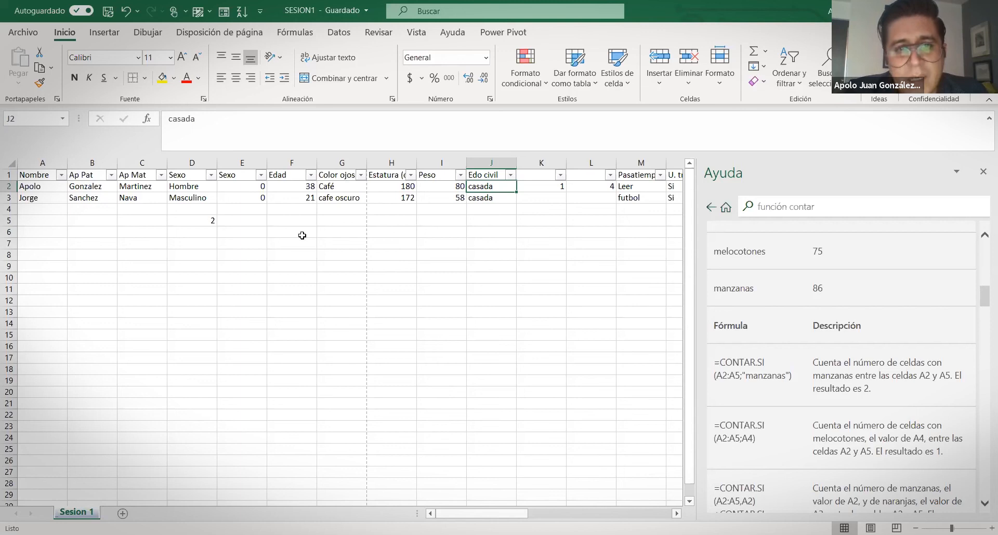
left_click(14, 175)
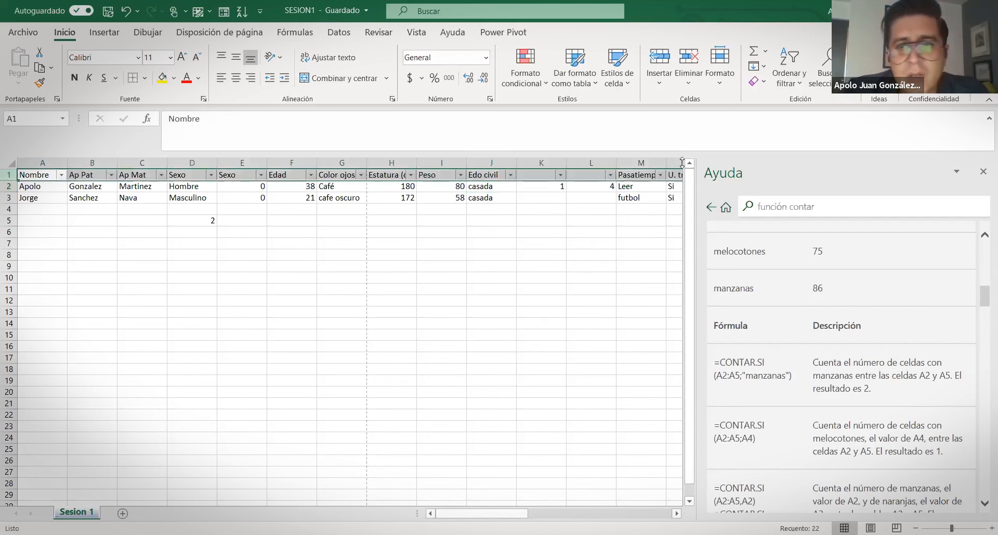
left_click(795, 86)
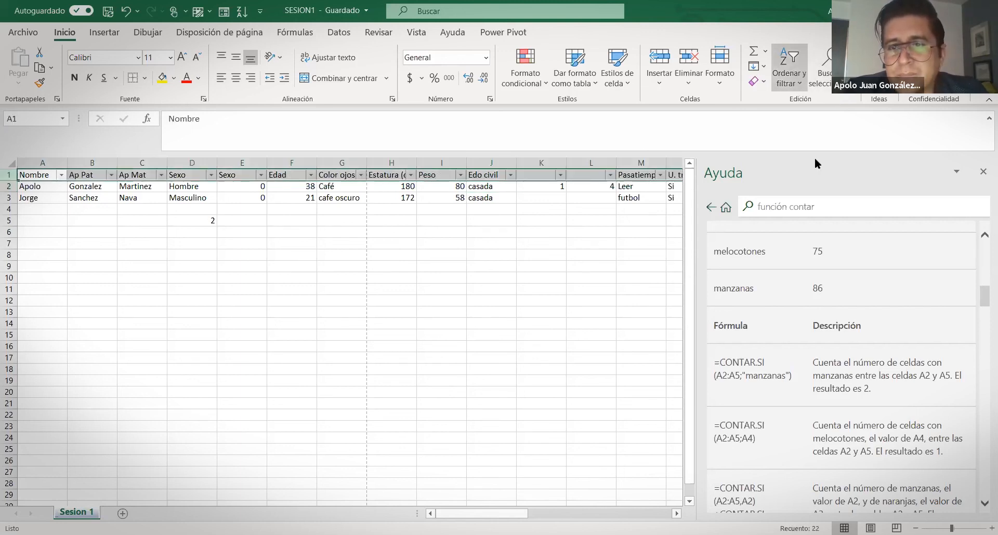
left_click(789, 79)
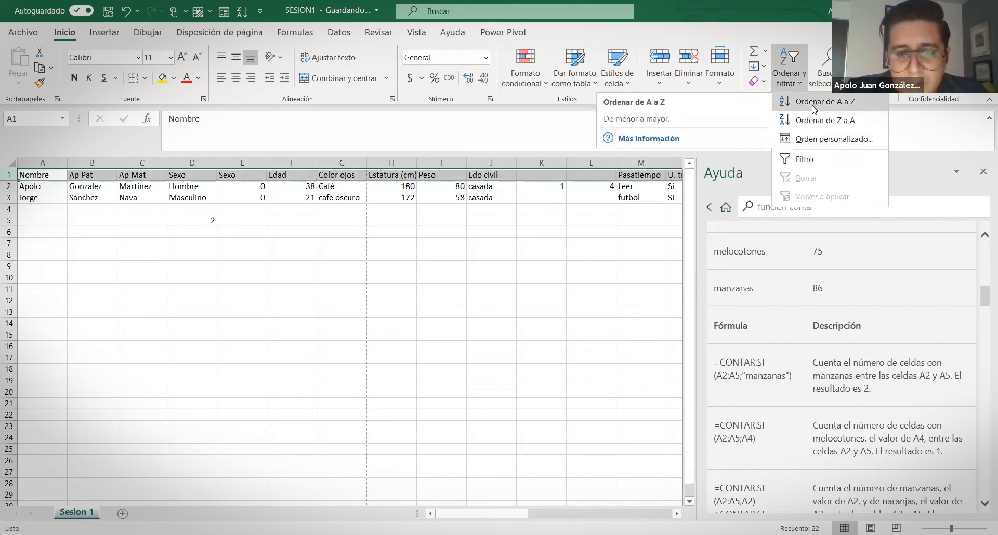
left_click(801, 159)
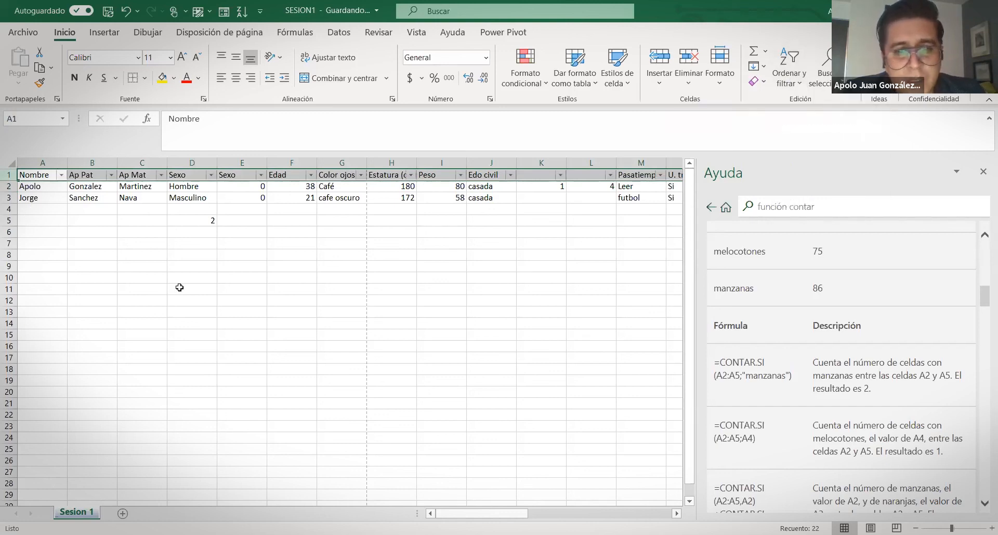
left_click(178, 196)
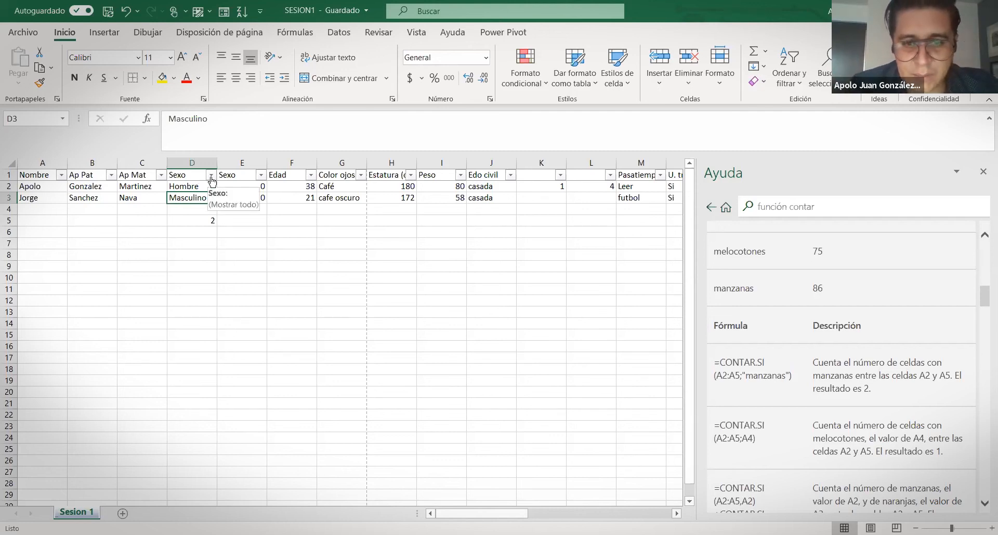
left_click(211, 177)
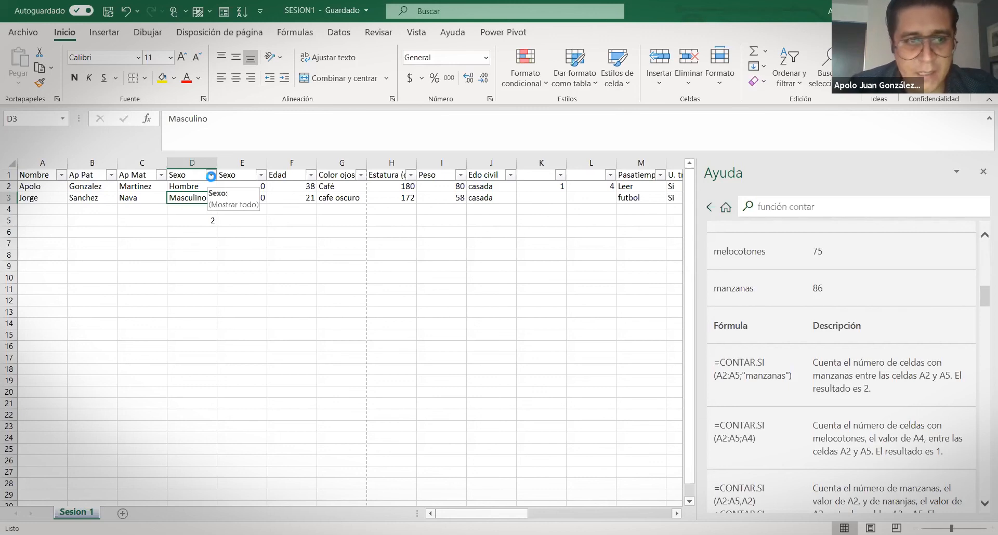
Copy the two records in rows 2–3 and paste them from row 4 down to row 17
left_click(79, 328)
left_click(80, 340)
left_click(78, 340)
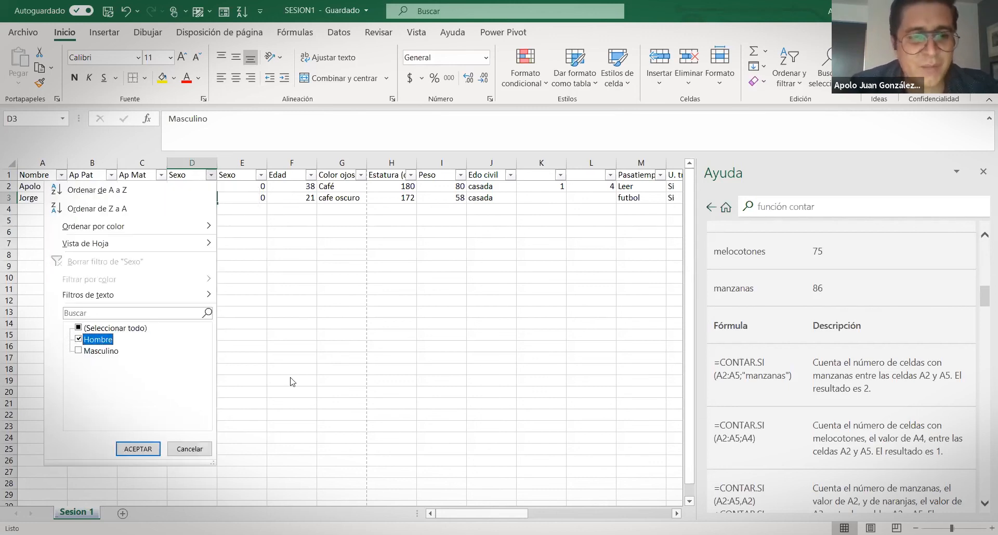
left_click(26, 201)
left_click(9, 186)
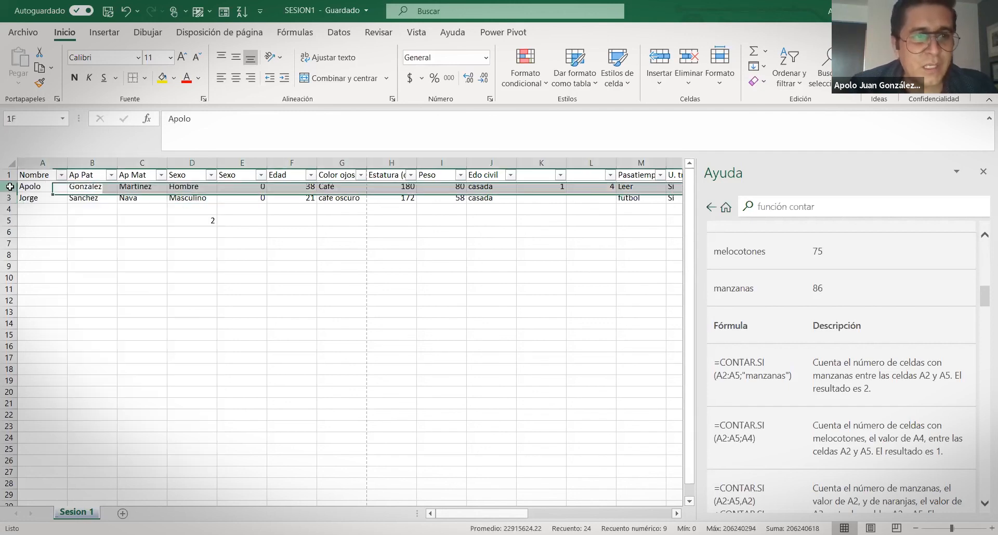
key("shift+Down")
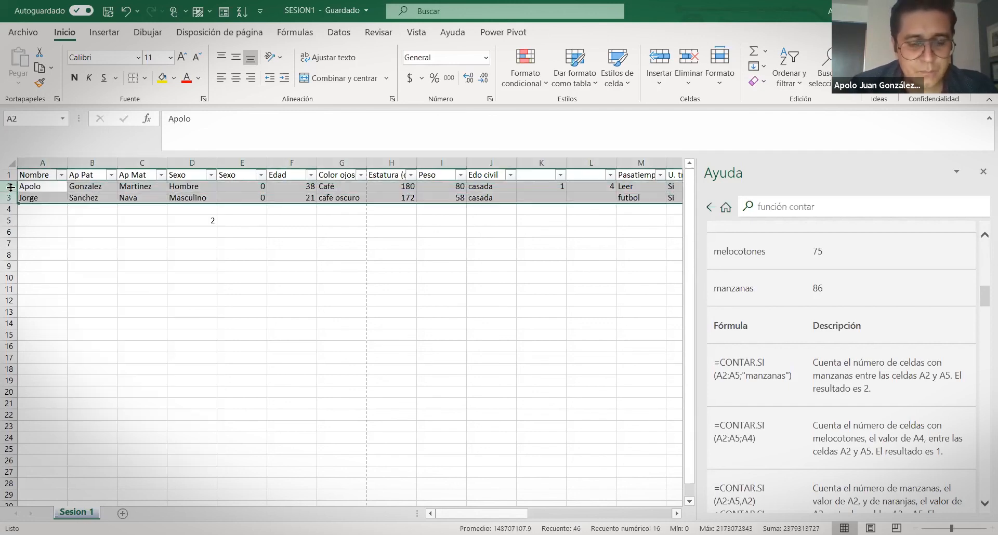
key("ctrl+c")
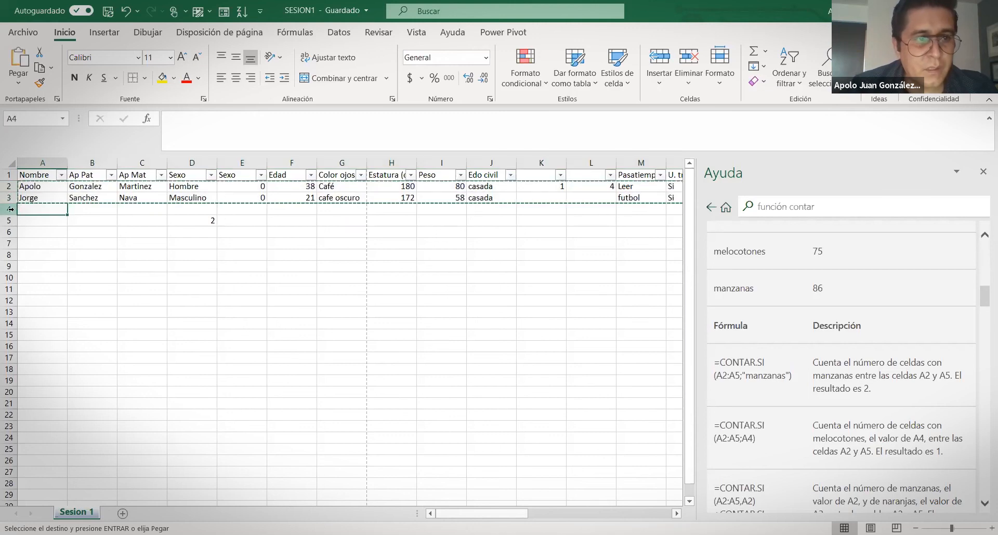
left_click(14, 209)
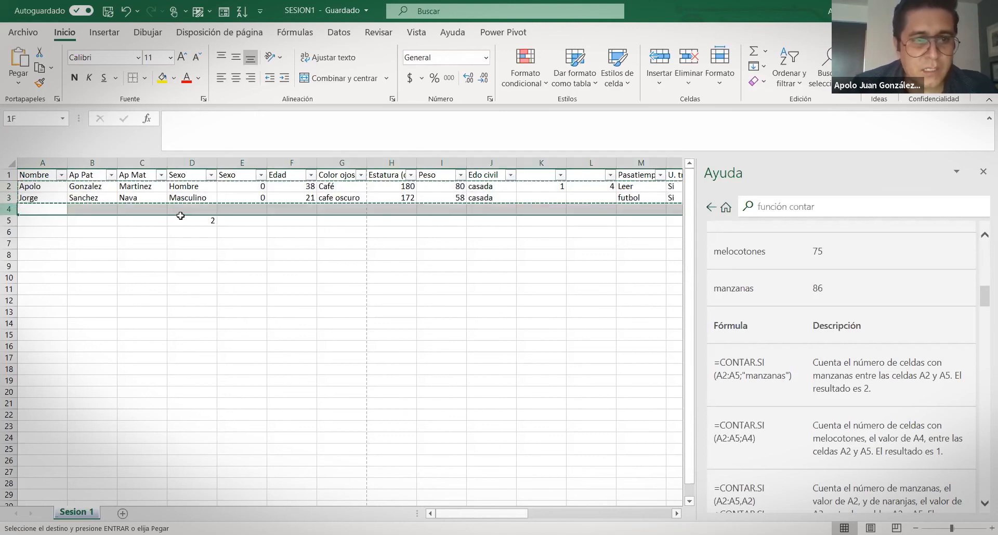
key("ctrl+v")
Change Sexo to Femenino in D5, D9, D14 and D17
left_click(195, 223)
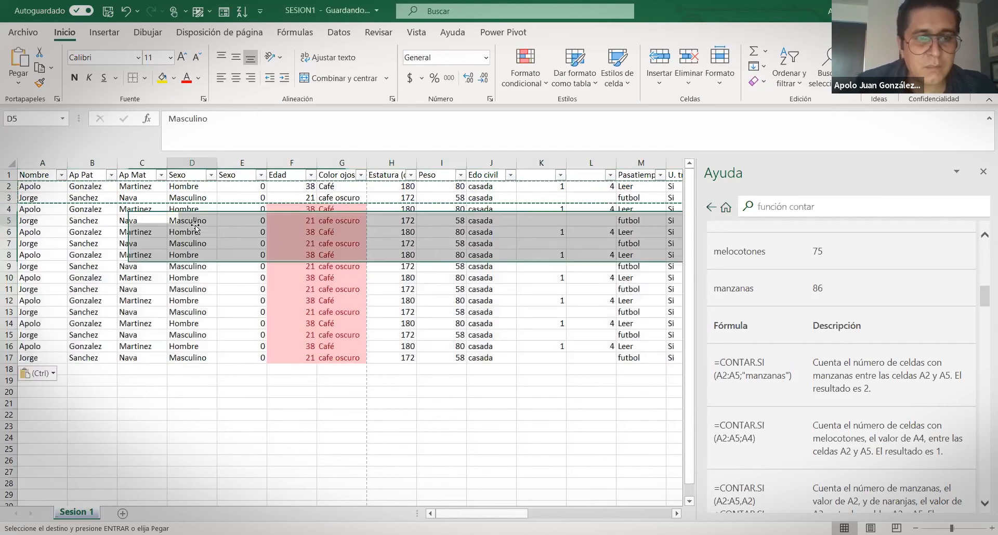
type("Femenin")
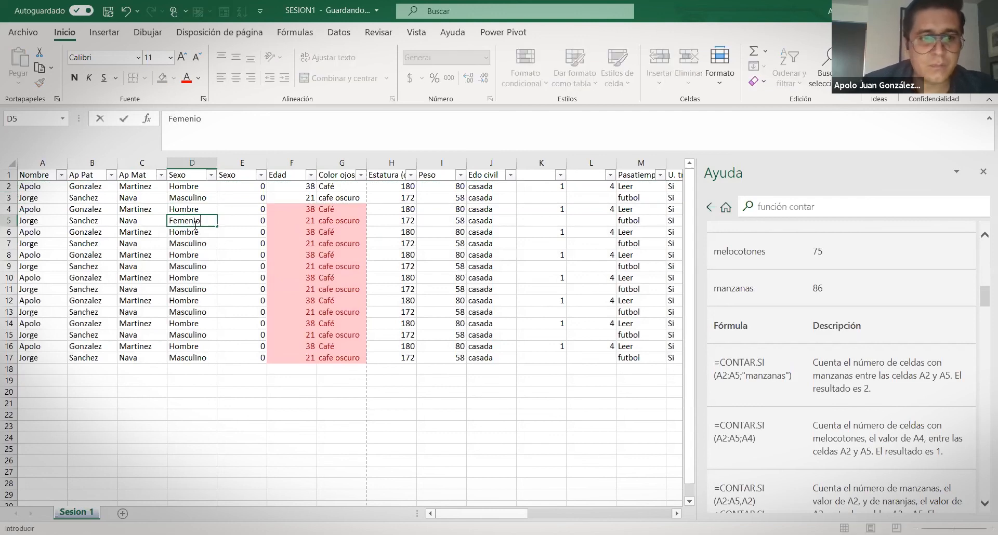
type("o")
key("Return")
key("Down")
key("Down")
key("Down")
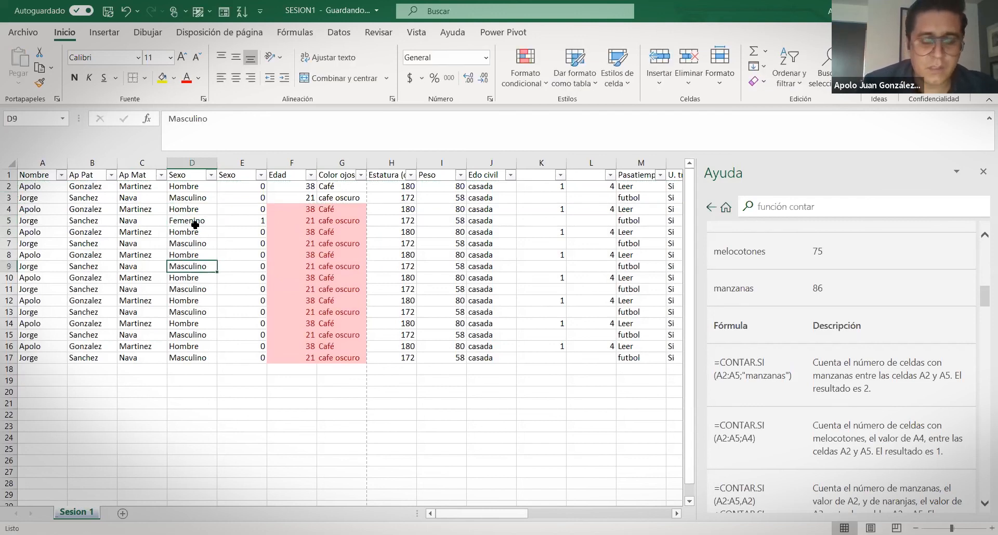
type("Femenino")
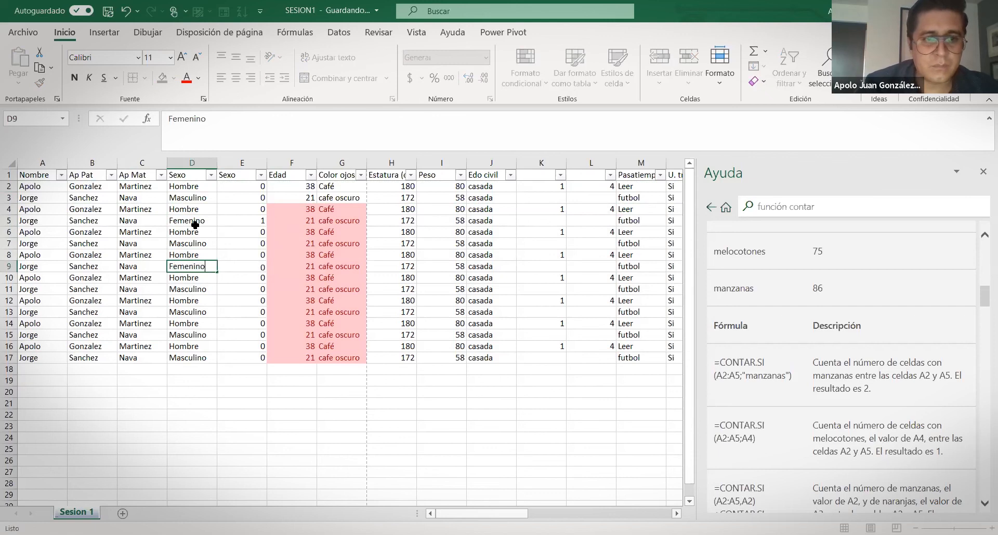
key("Return")
key("Down")
key("Down")
key("Down")
key("Down")
type("Femen")
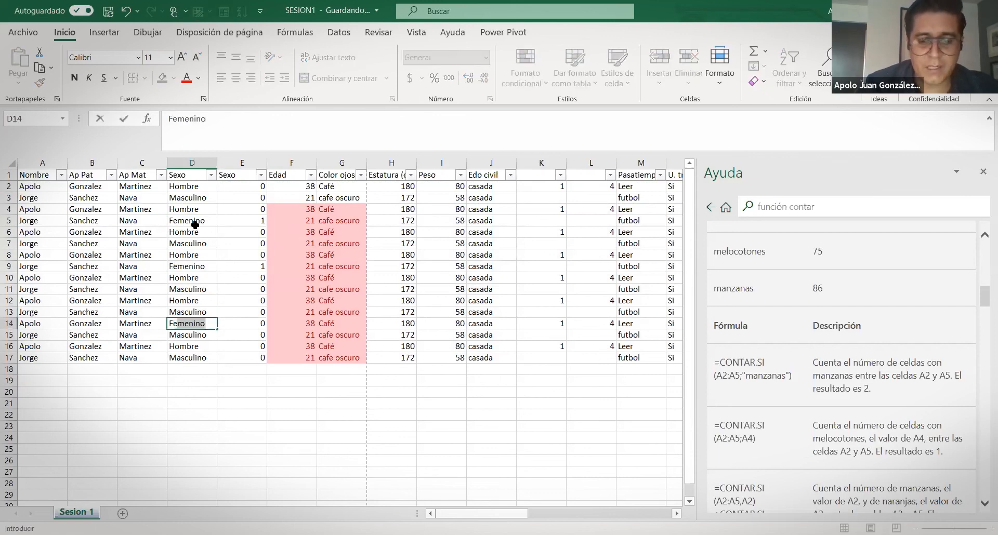
type("ino")
key("Return")
key("Down")
key("Down")
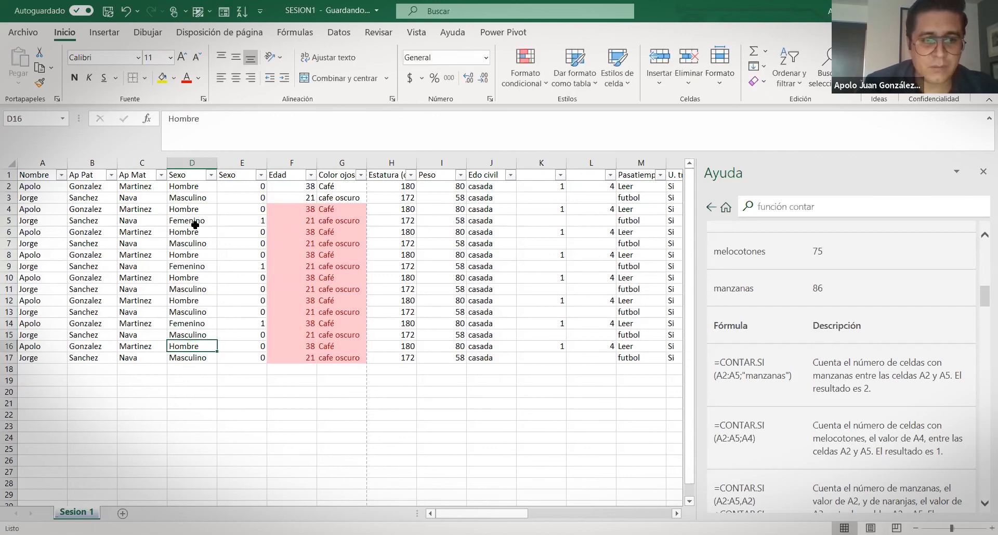
type("Femenino")
key("Return")
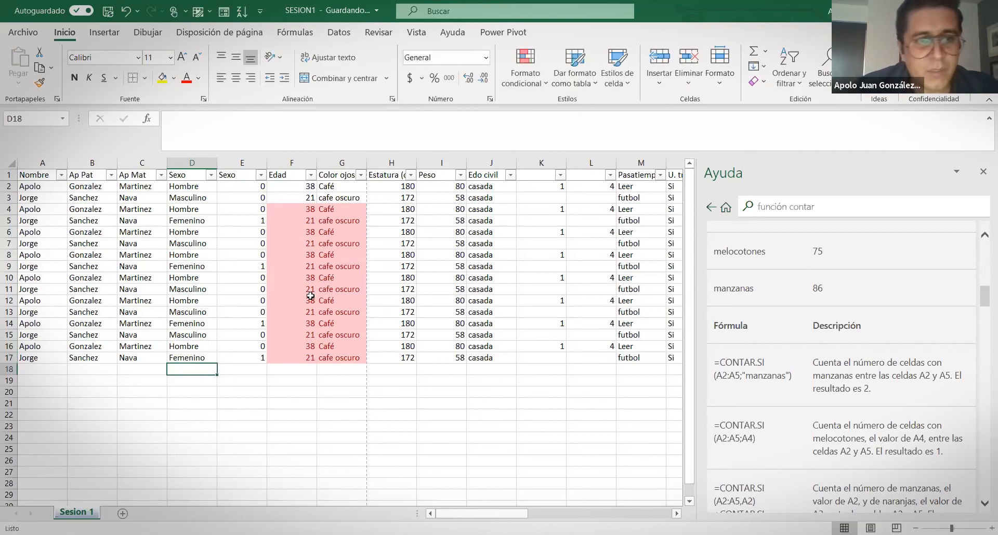
left_click(212, 174)
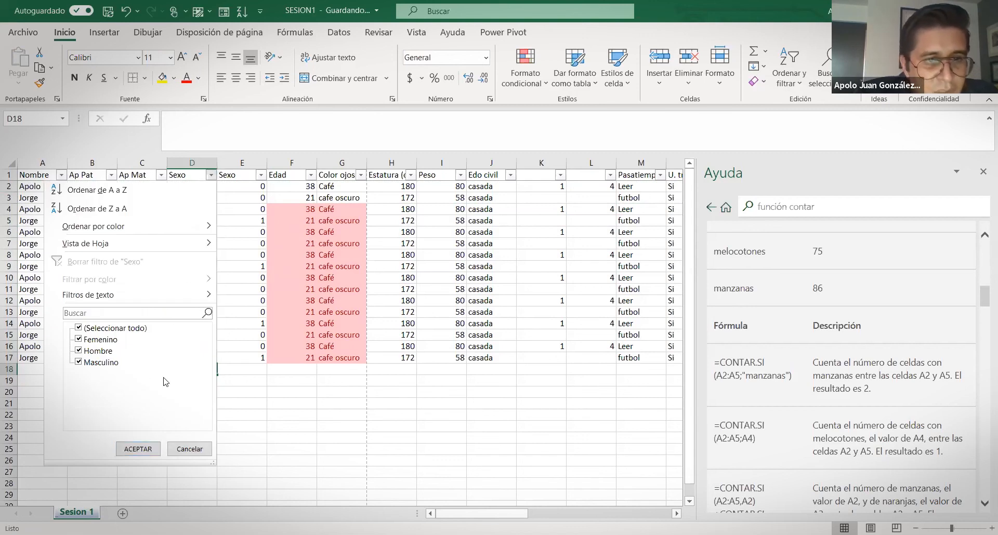
Filter the Sexo column to show only Femenino records
key("Escape")
left_click(200, 213)
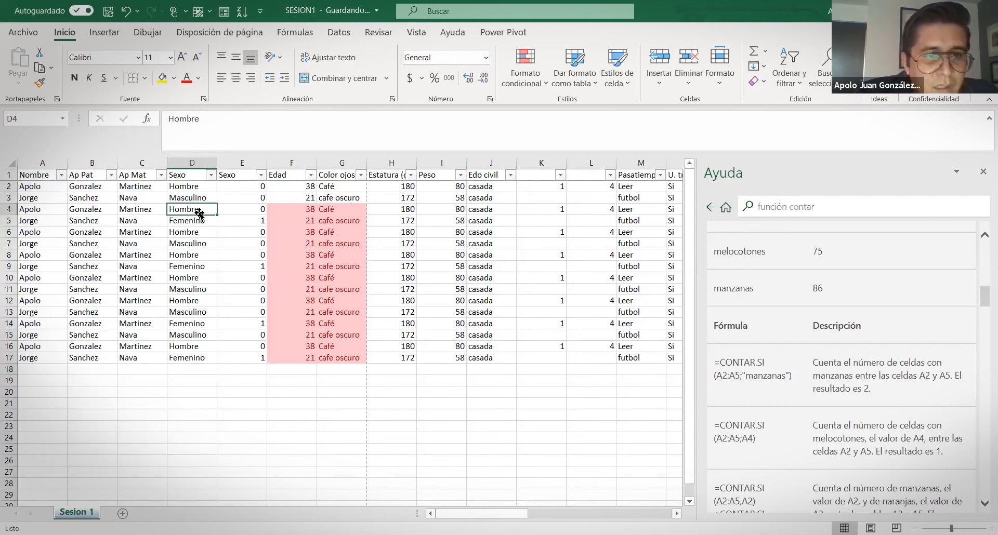
left_click(211, 175)
left_click(78, 328)
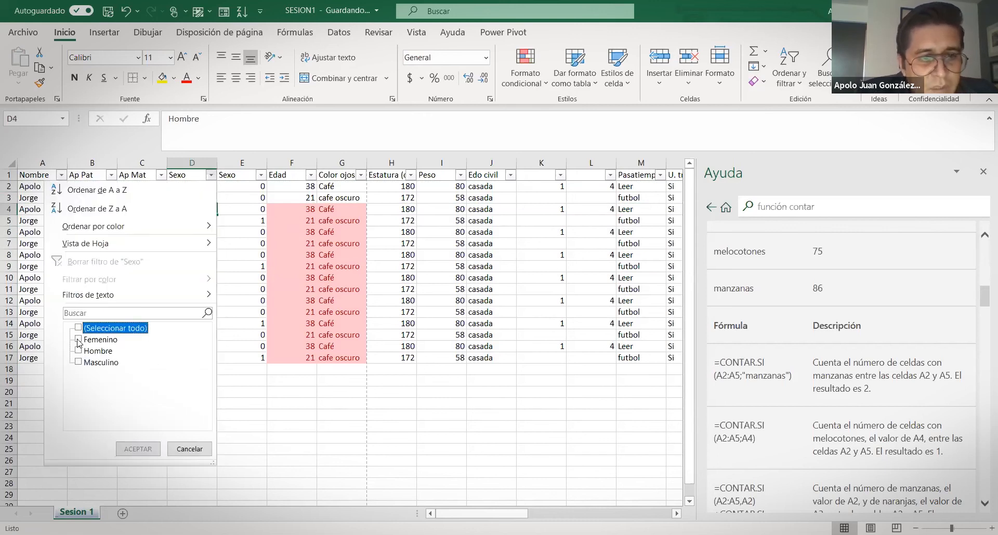
left_click(79, 340)
left_click(128, 450)
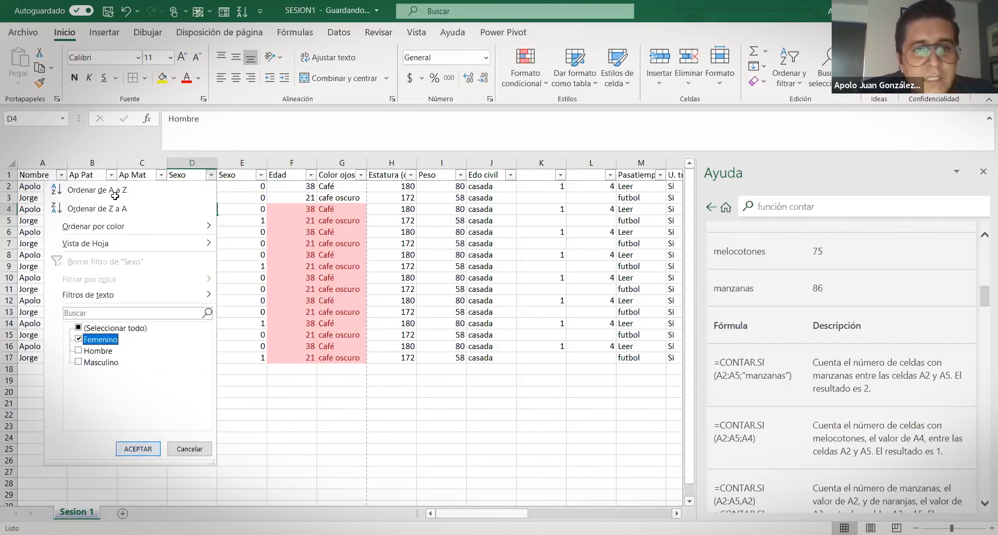
left_click_drag(193, 188, 188, 221)
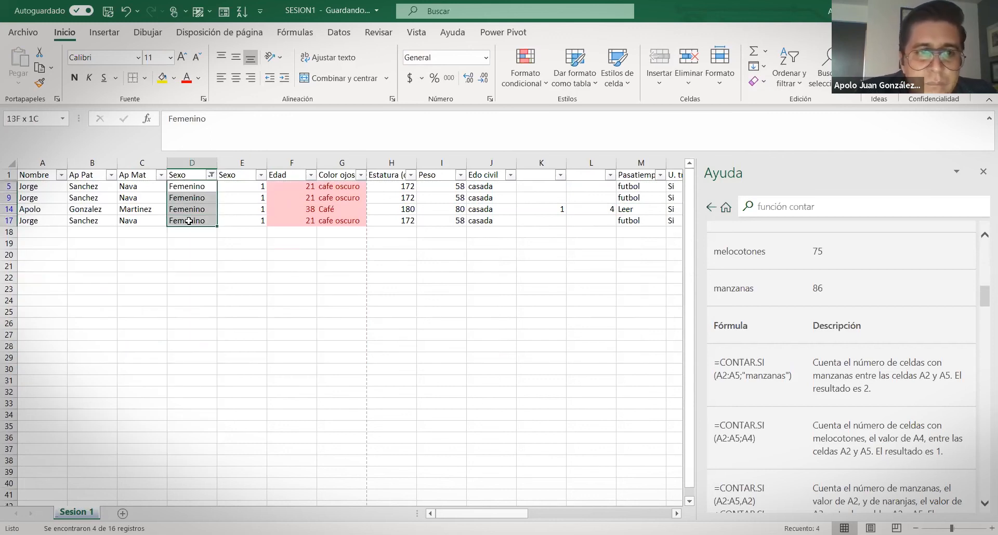
left_click_drag(188, 221, 189, 221)
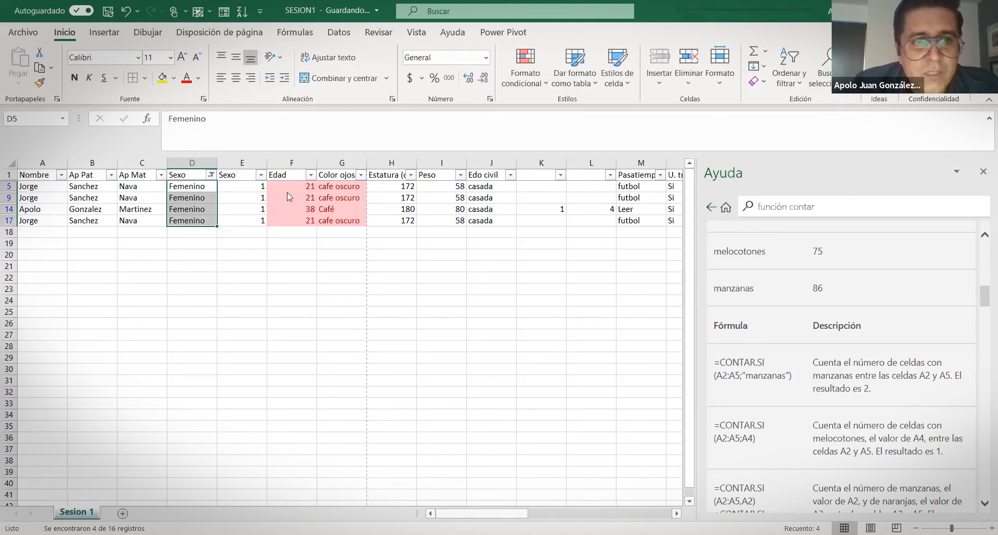
Filter Edad to exclude 38, leaving only age 21 in rows 5, 9 and 17
left_click(311, 177)
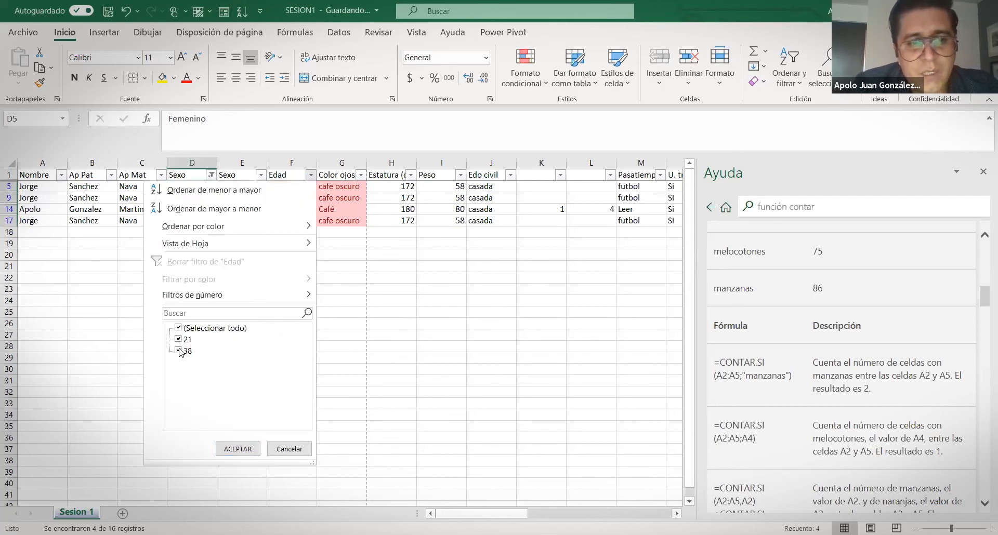
left_click(178, 352)
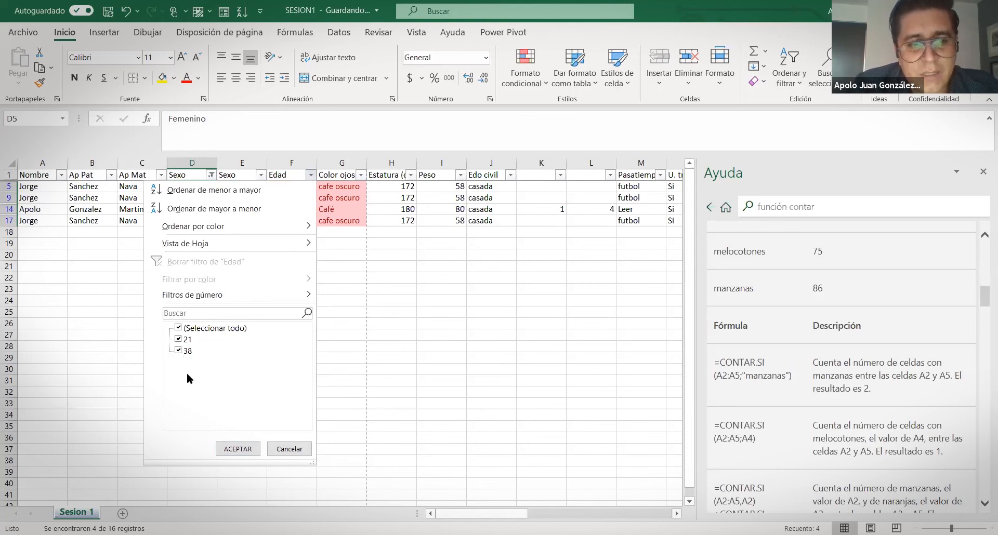
left_click(242, 448)
left_click_drag(23, 189, 512, 211)
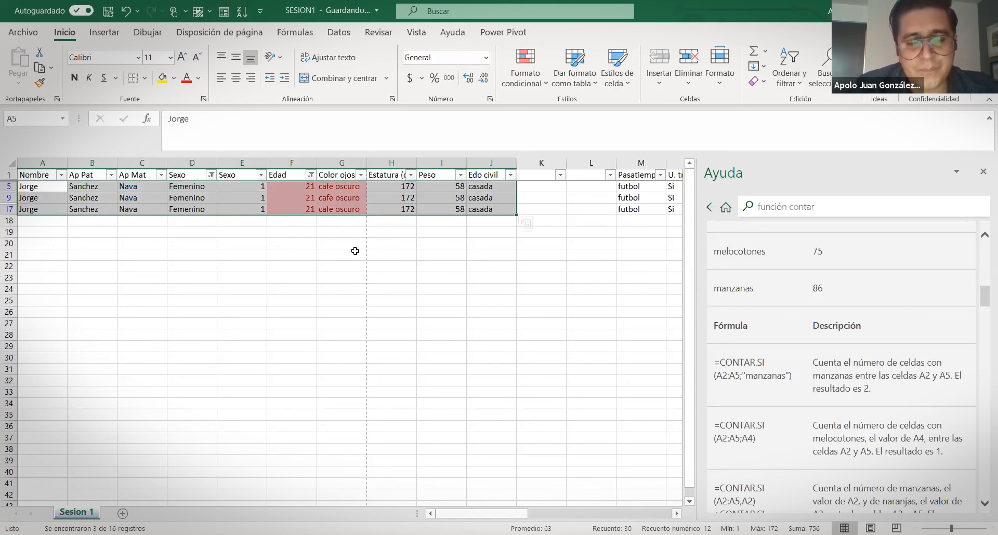
Set row 5's Estatura to 165 and enter 180, then filter Estatura to exclude 165
left_click(410, 187)
type("165")
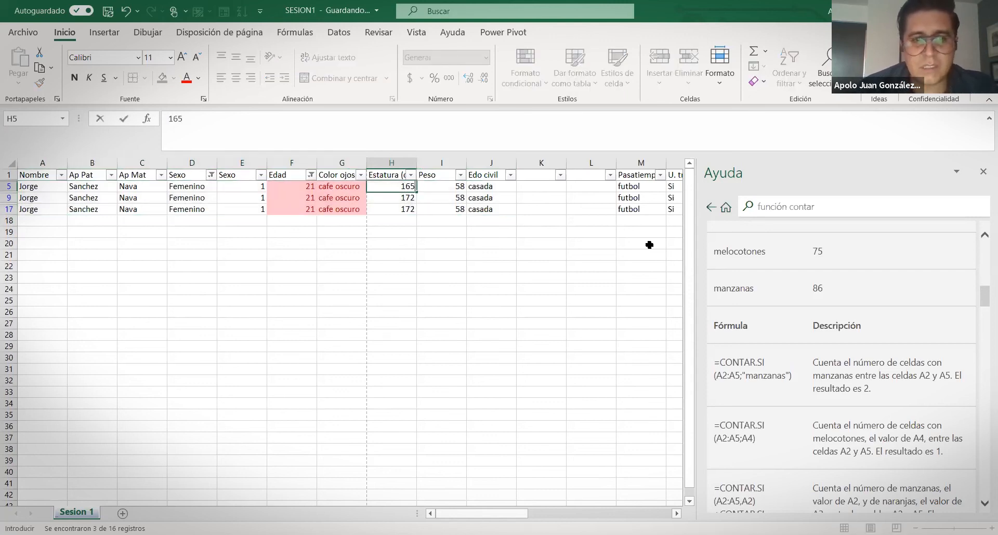
key("Return")
key("Return")
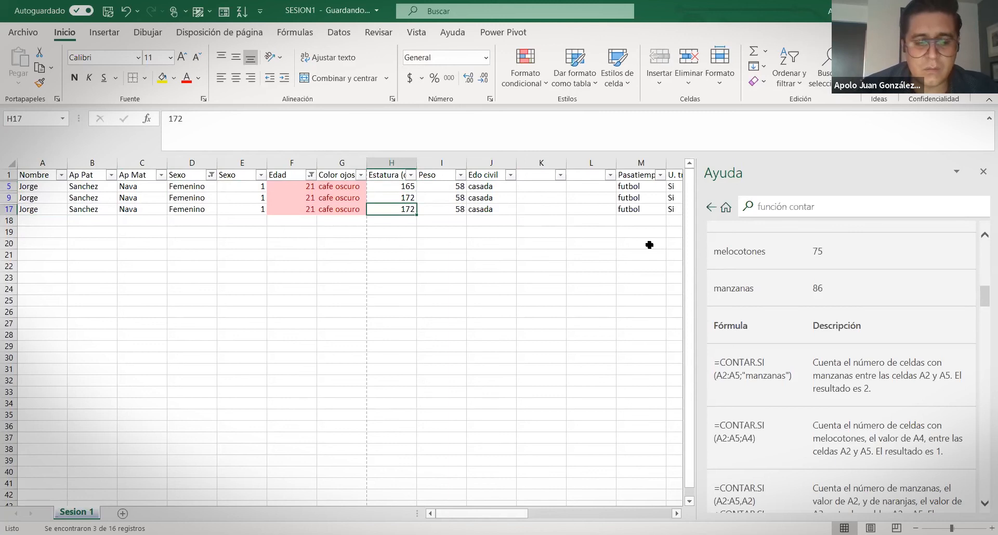
type("180")
key("Return")
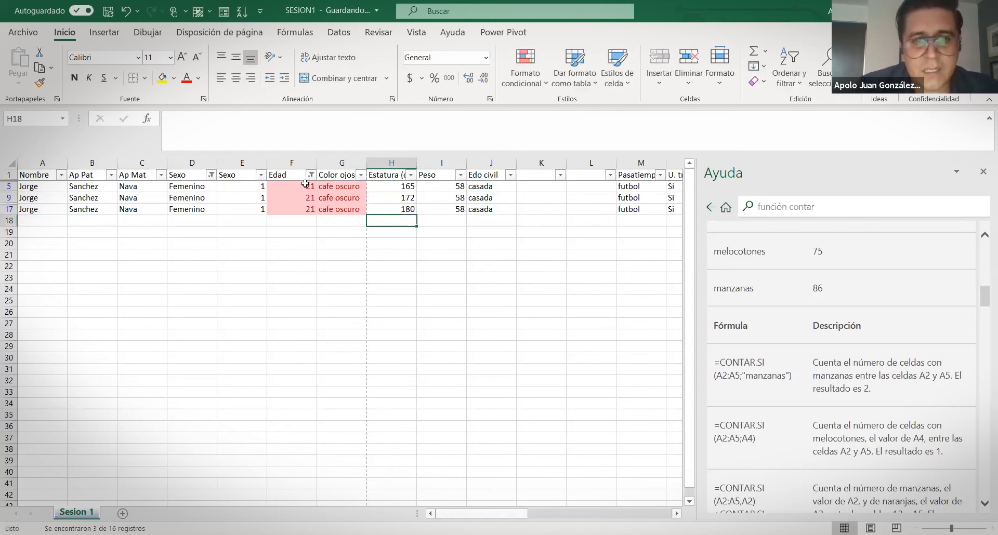
left_click(411, 175)
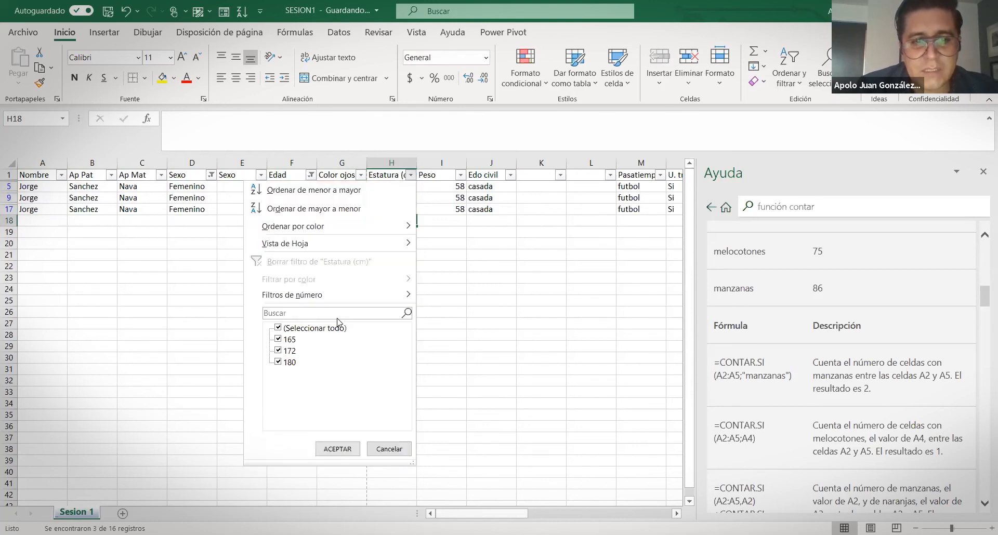
left_click(278, 341)
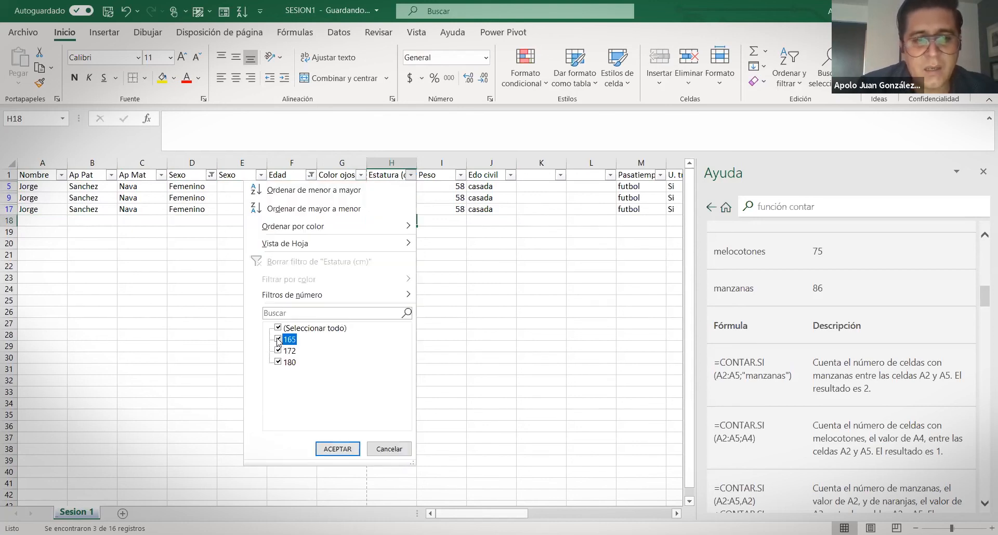
left_click(333, 450)
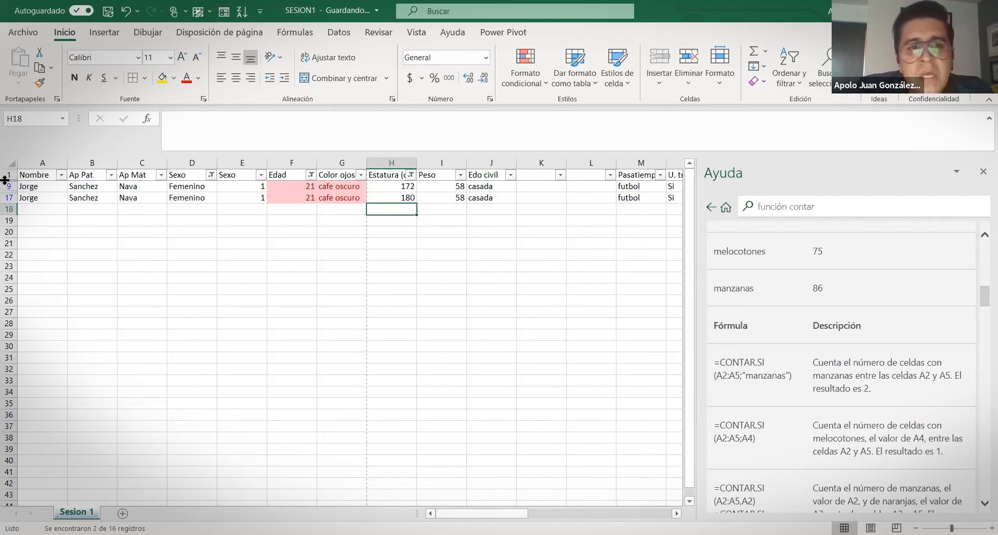
Review the Nombre, Ap Pat, Edad and Estatura filter lists without changing them
left_click(61, 176)
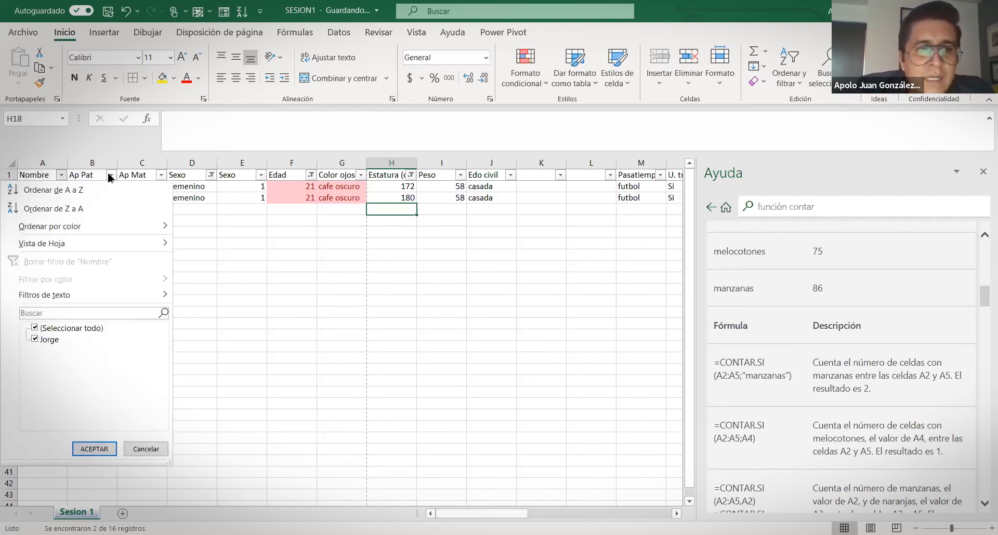
left_click(111, 177)
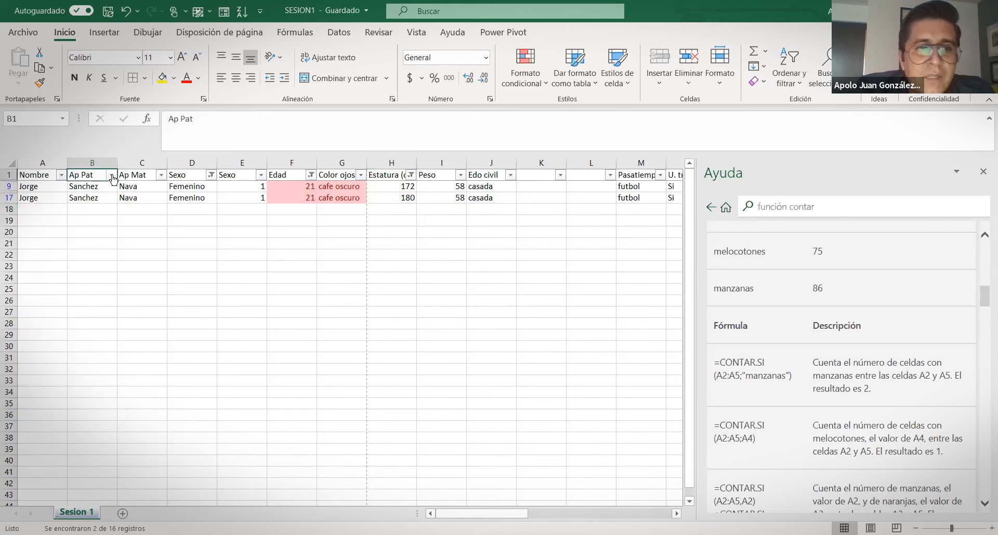
left_click(111, 176)
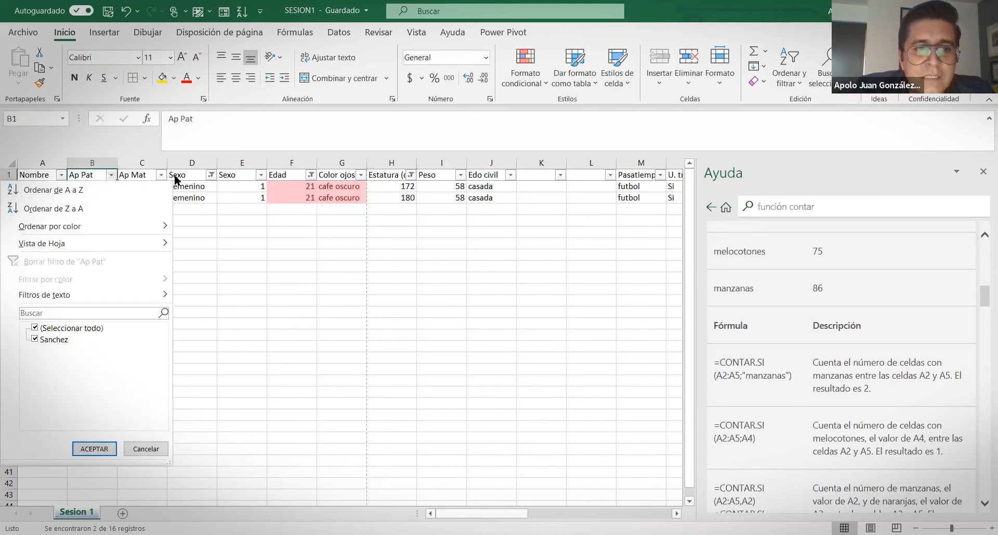
left_click(211, 175)
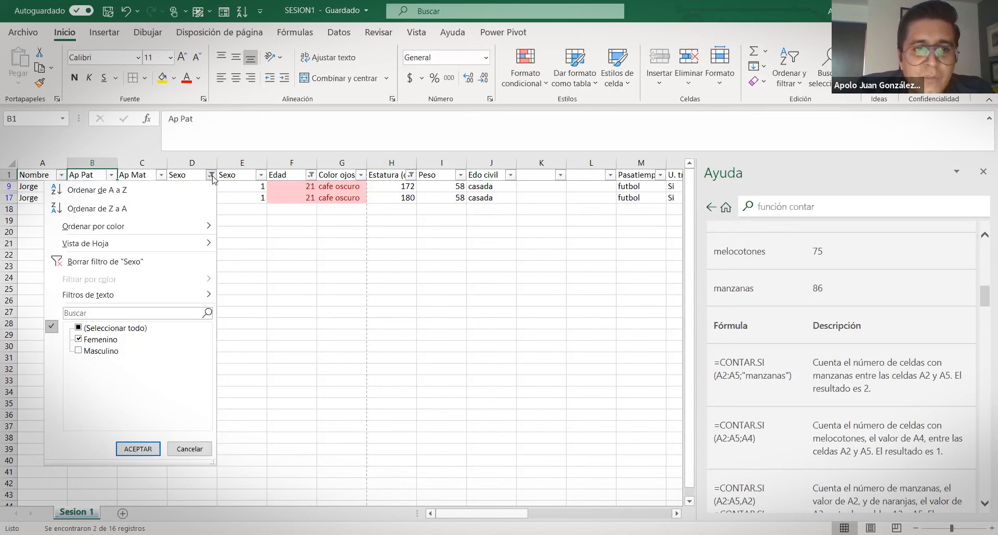
left_click(311, 177)
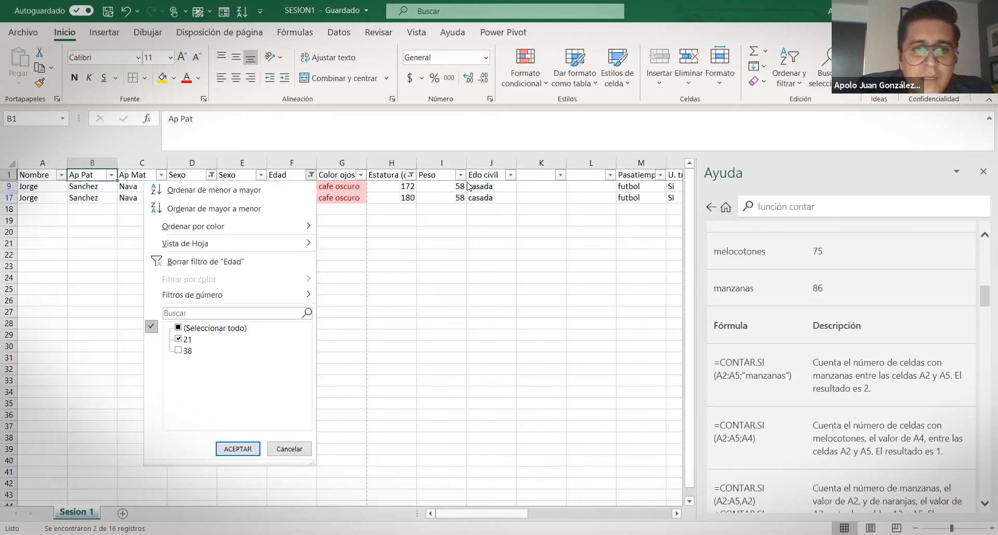
left_click(412, 177)
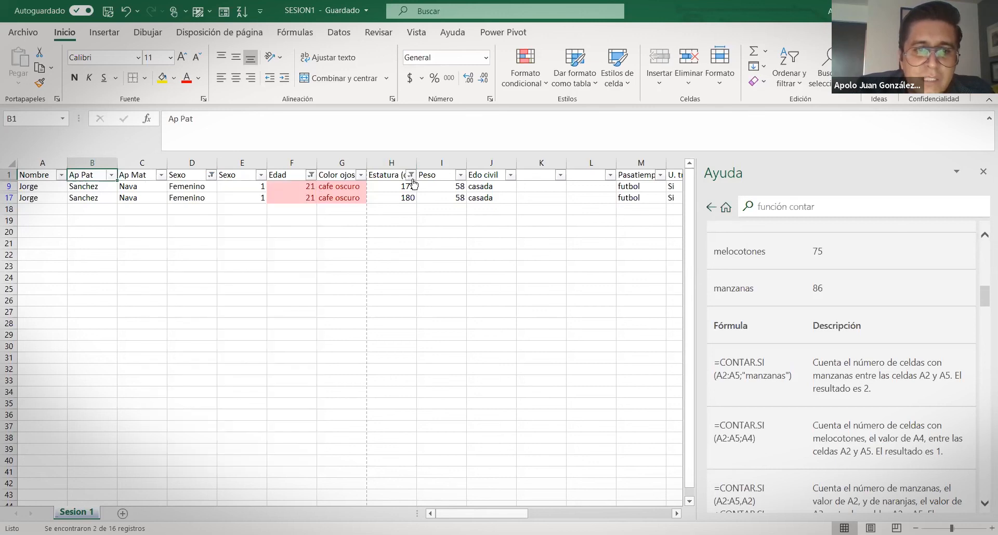
left_click(413, 180)
left_click(159, 333)
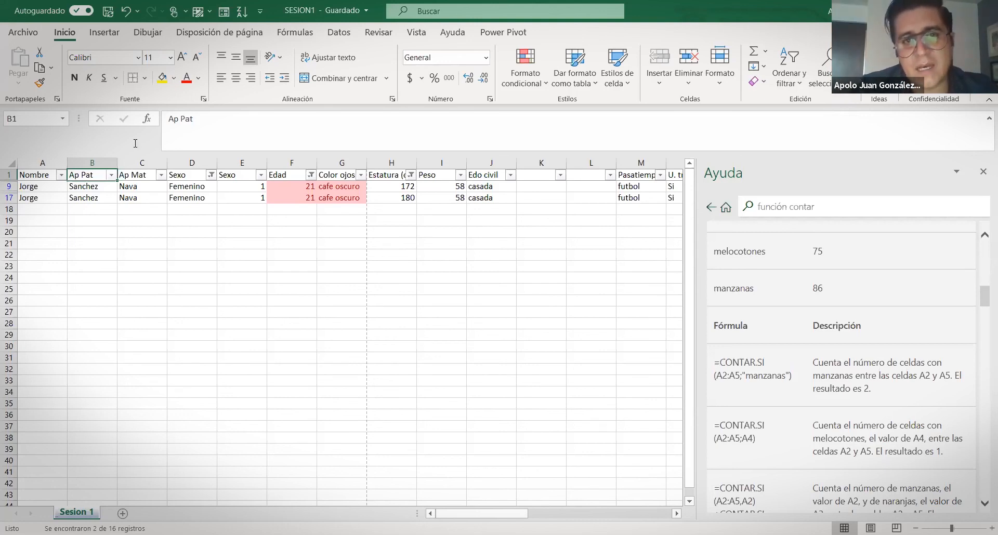
left_click(503, 32)
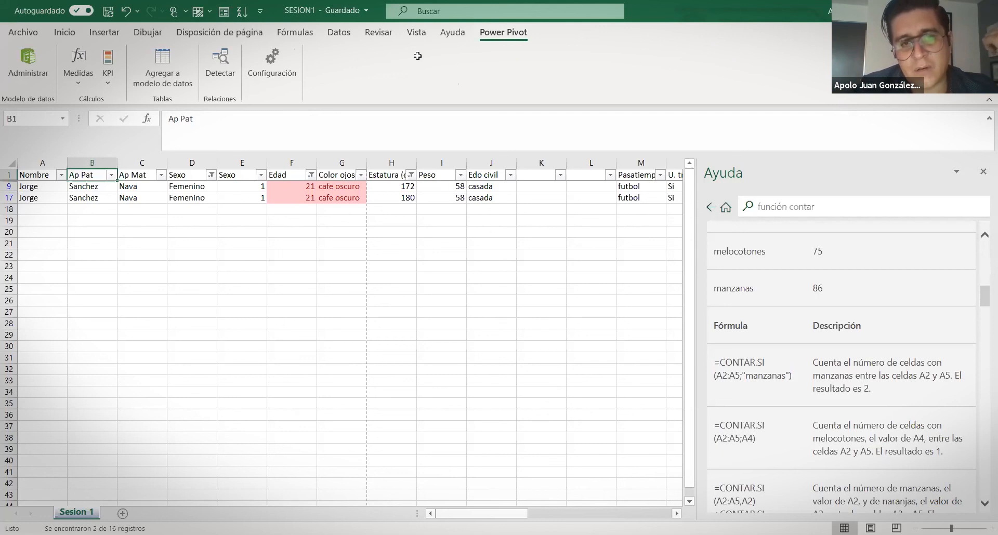
left_click(28, 213)
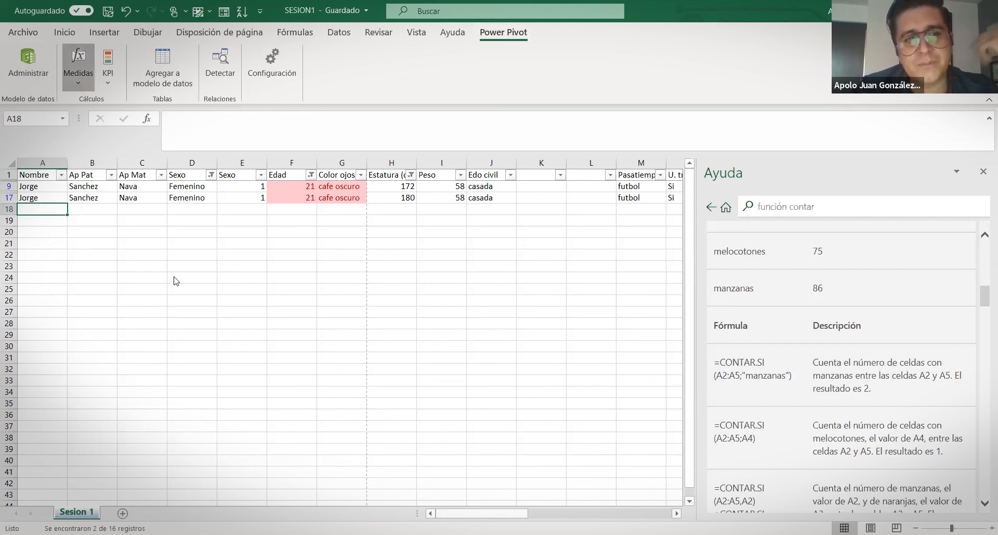
left_click(59, 33)
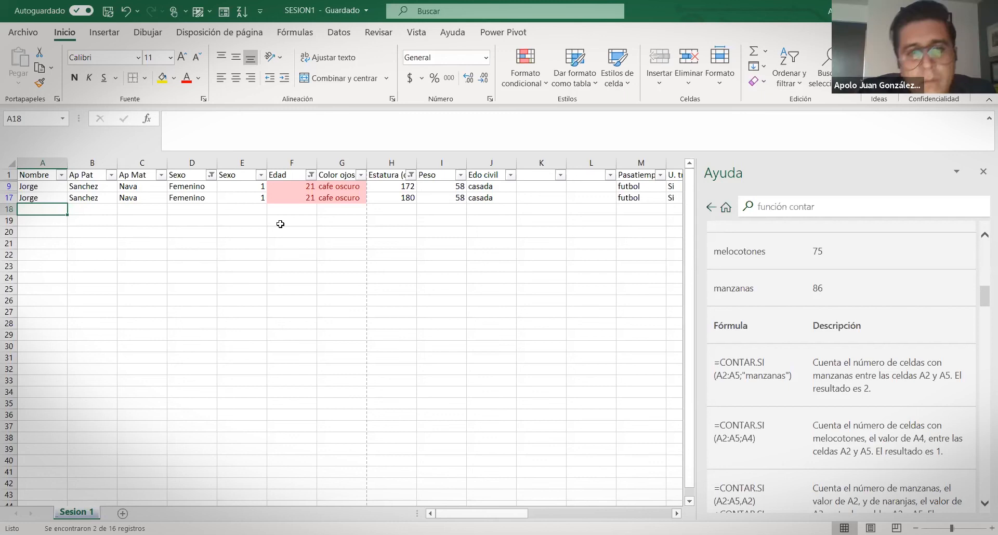
Select the header row and switch Filtro off so rows 2–17 all reappear
left_click(195, 278)
left_click(29, 179)
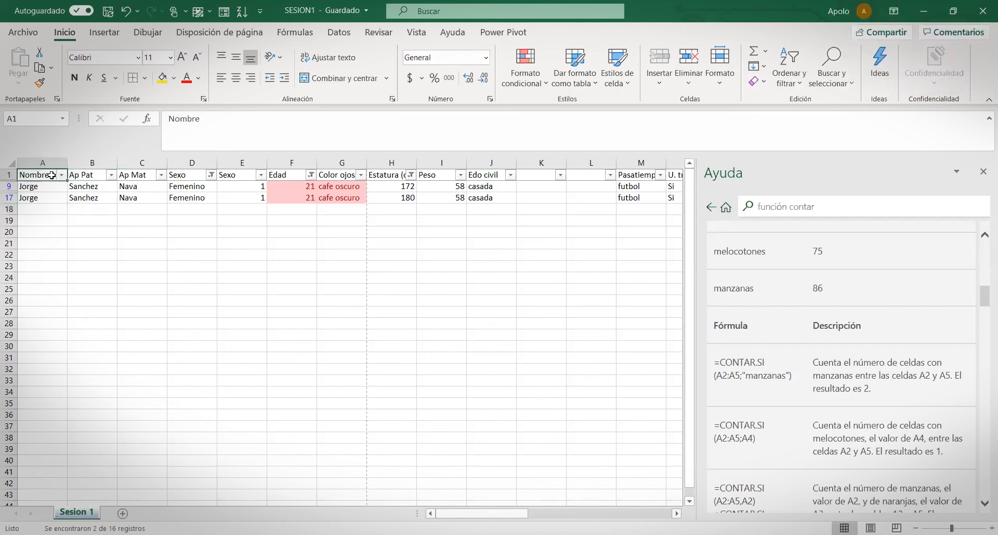
left_click(85, 176)
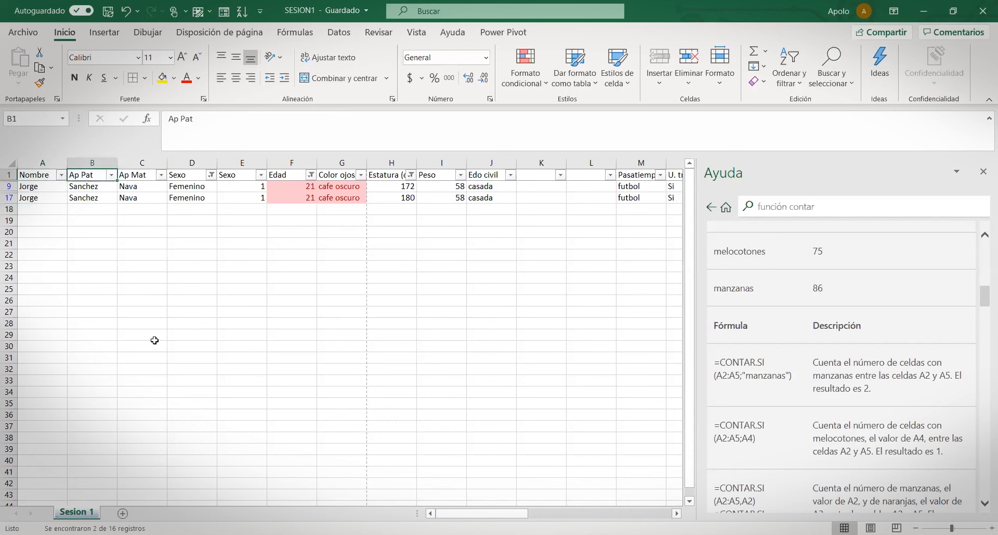
left_click(129, 244)
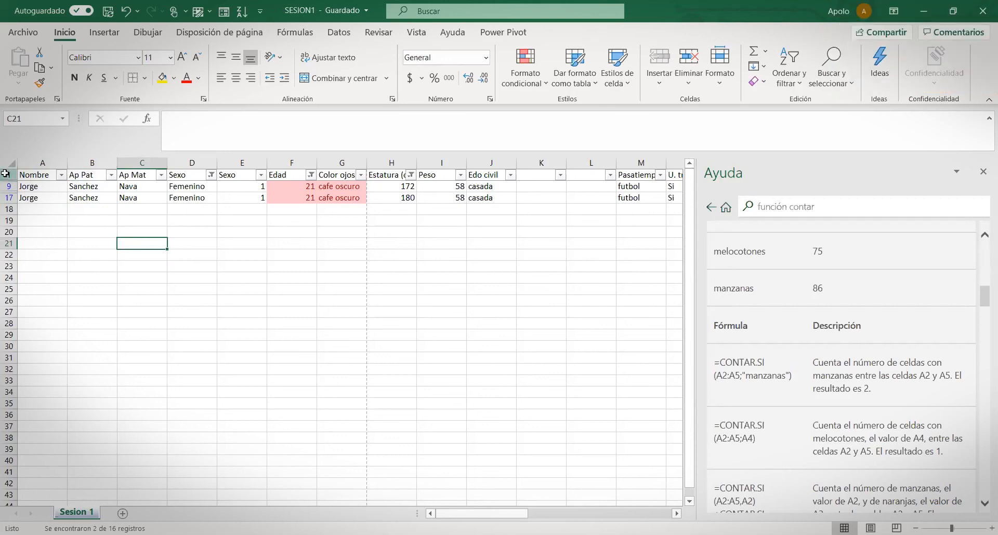
left_click(5, 174)
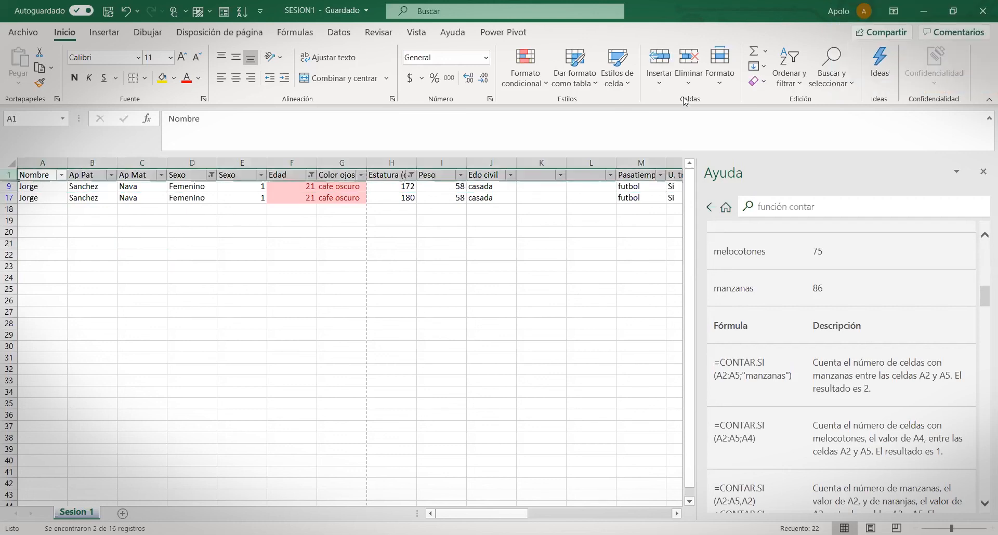
left_click(798, 88)
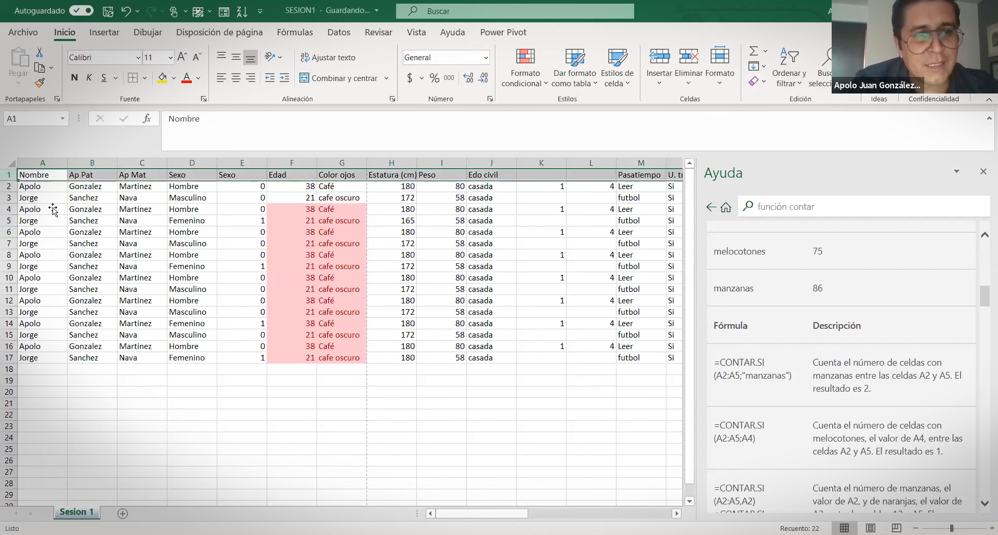
Try the Formulario button on rows 2–17, dismiss the column-label warnings, and close the Ayuda pane
left_click(53, 209)
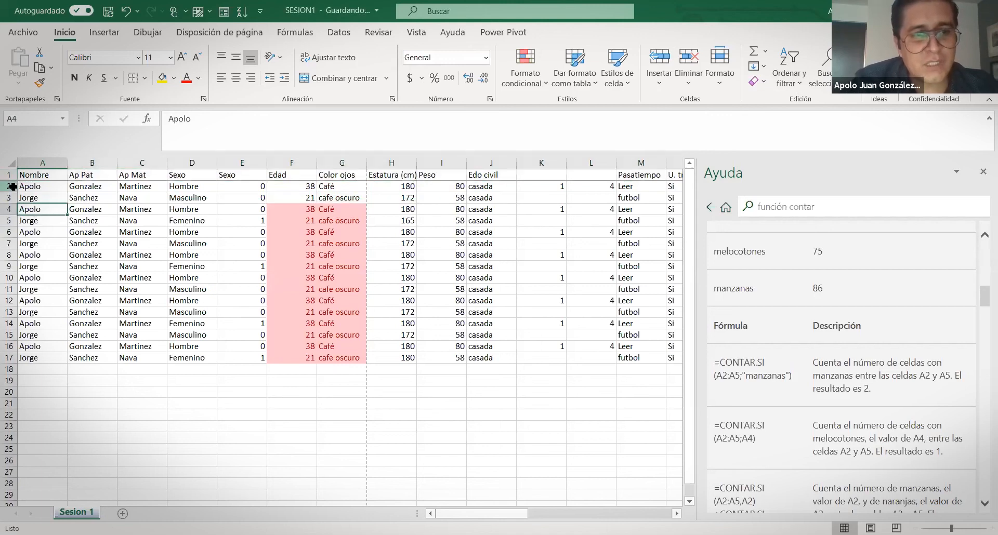
left_click_drag(10, 186, 8, 359)
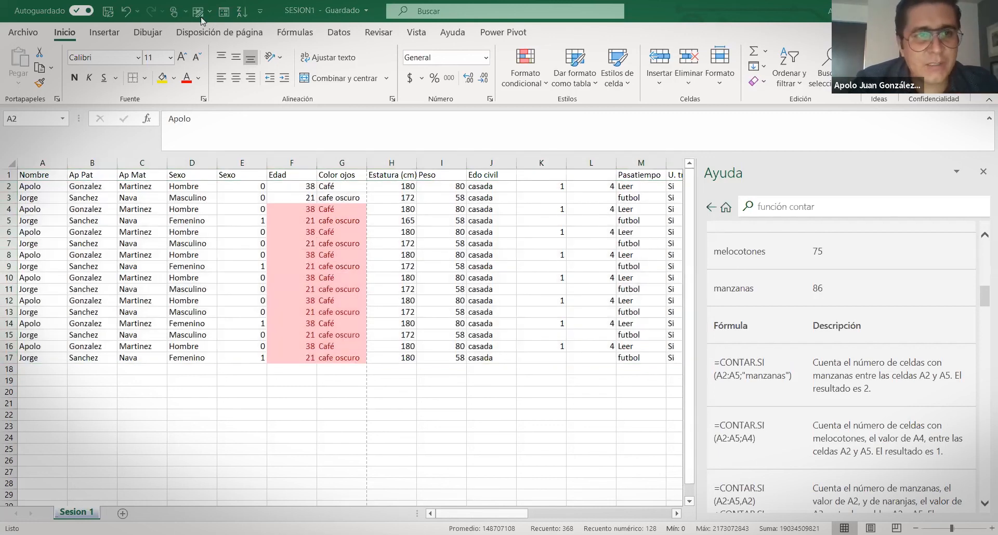
left_click(228, 14)
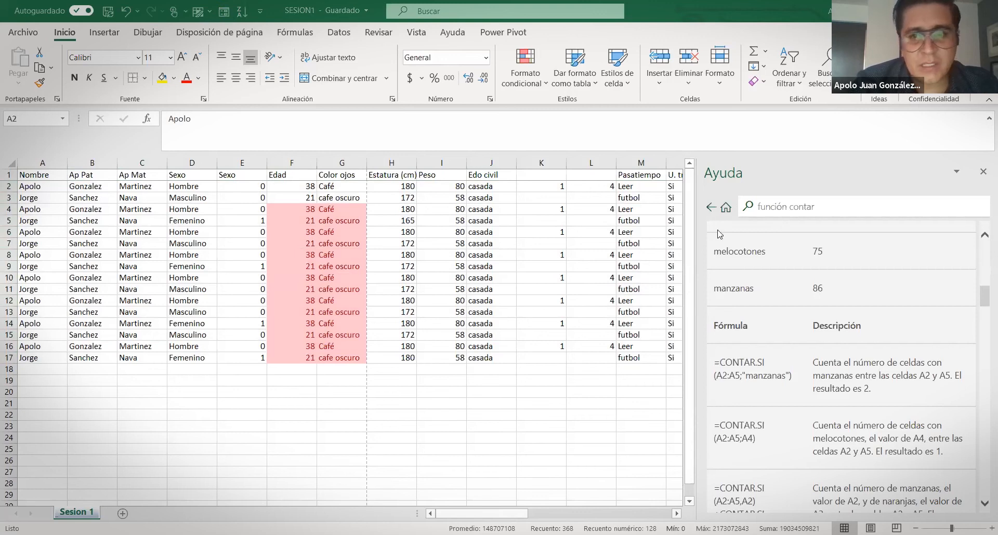
left_click(717, 241)
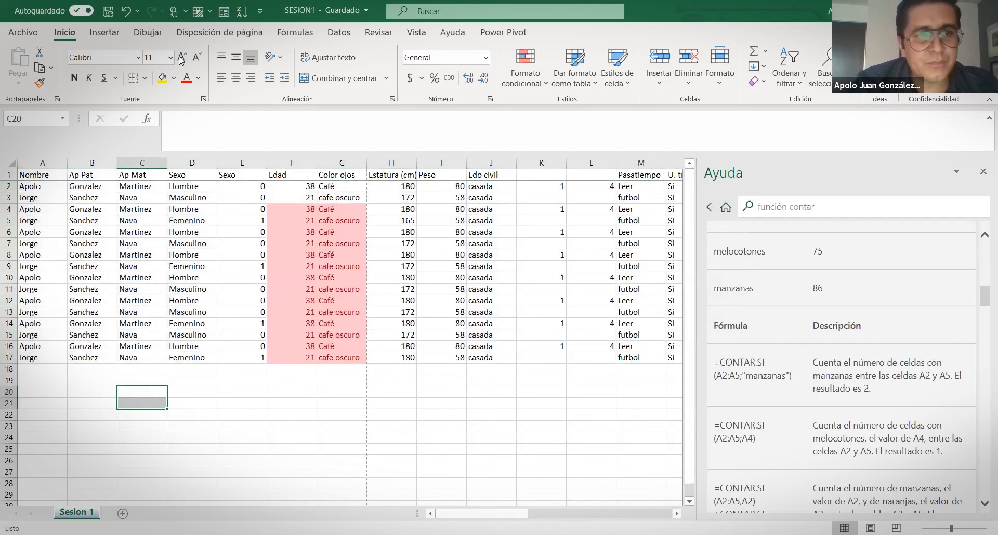
left_click(222, 15)
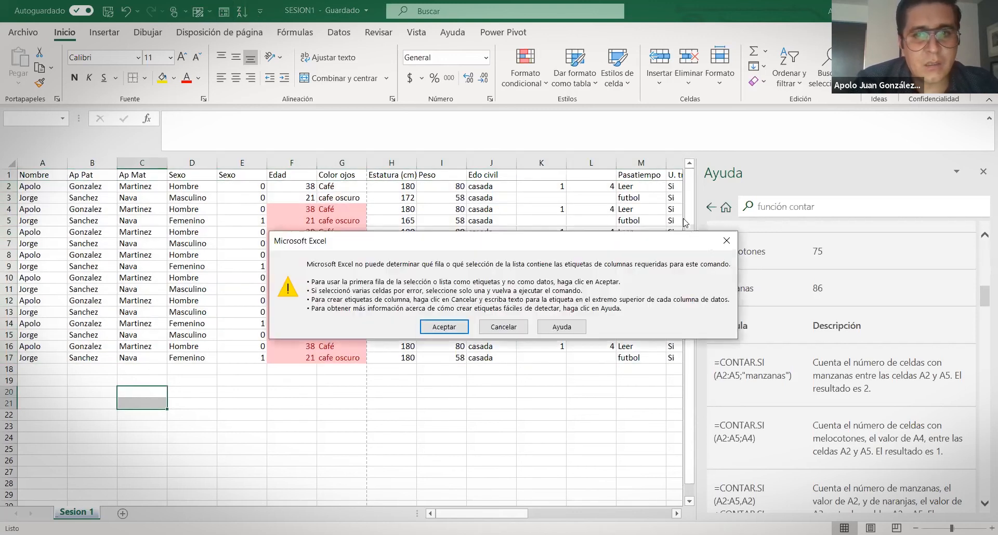
left_click(719, 240)
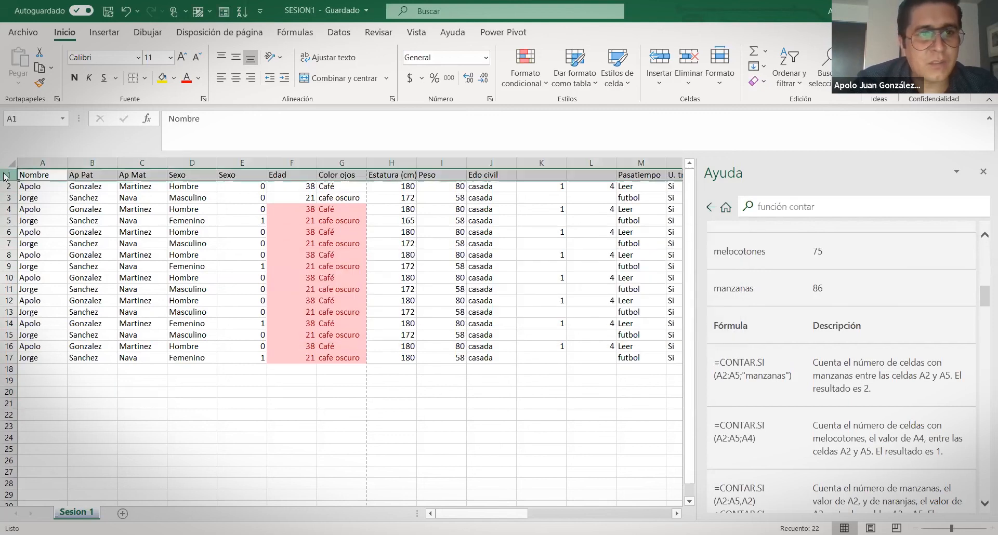
left_click(223, 15)
key("Escape")
left_click(255, 373)
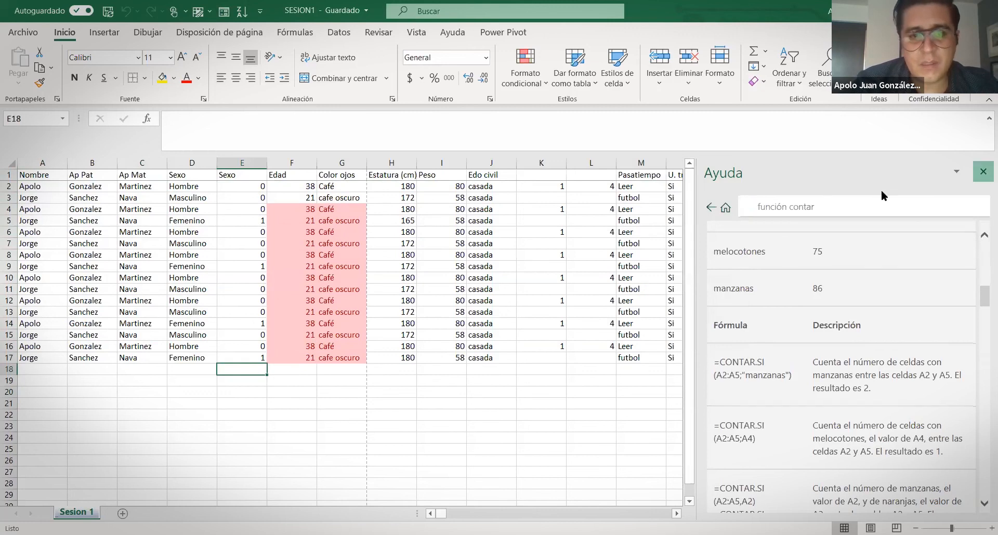
left_click(983, 171)
left_click(307, 382)
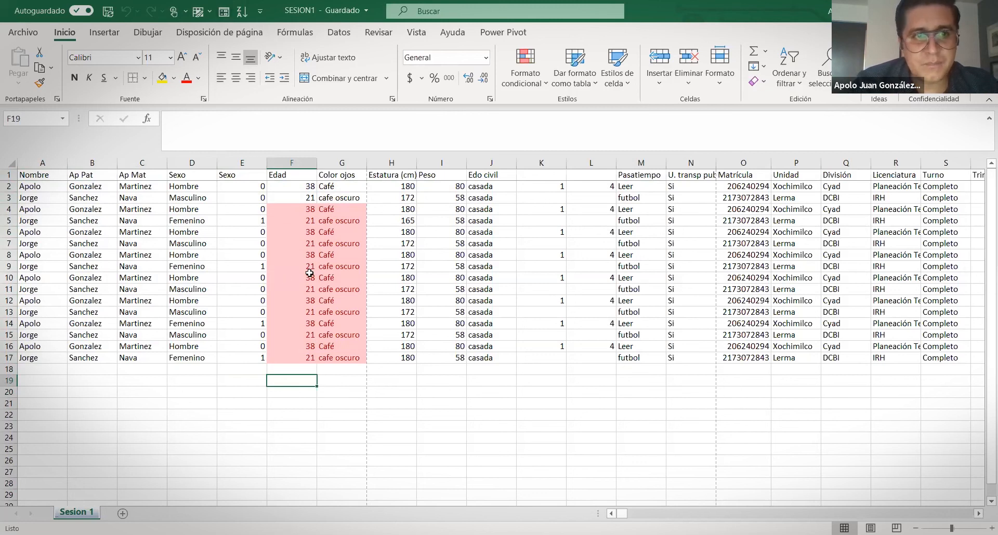
Select header row A1:X1 and open the data form, accepting the first row as labels
left_click(221, 11)
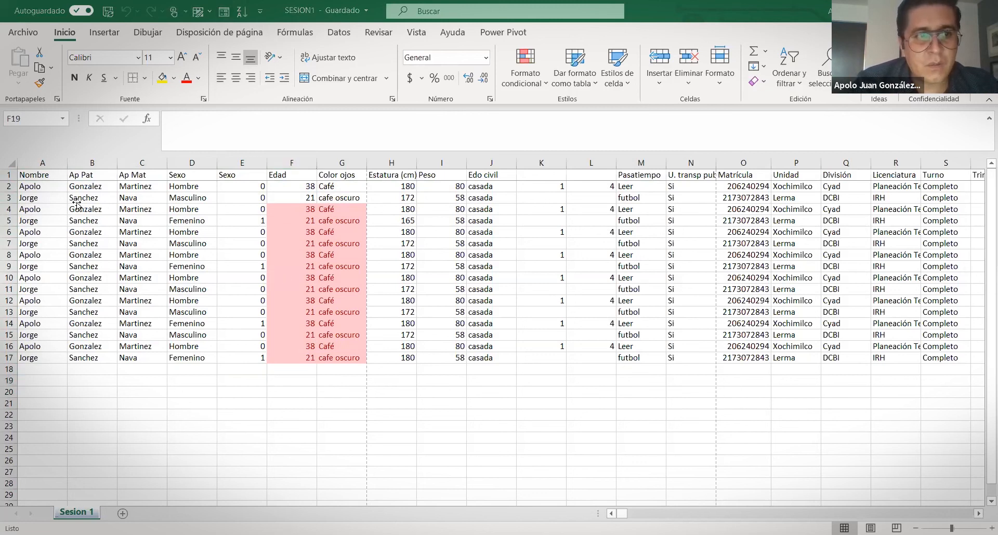
left_click(50, 177)
left_click(225, 11)
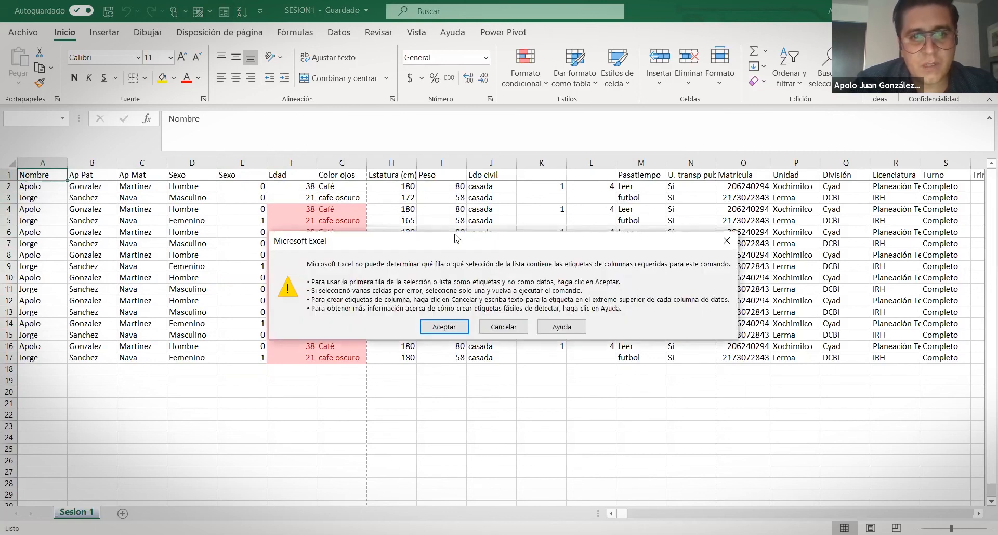
left_click(503, 326)
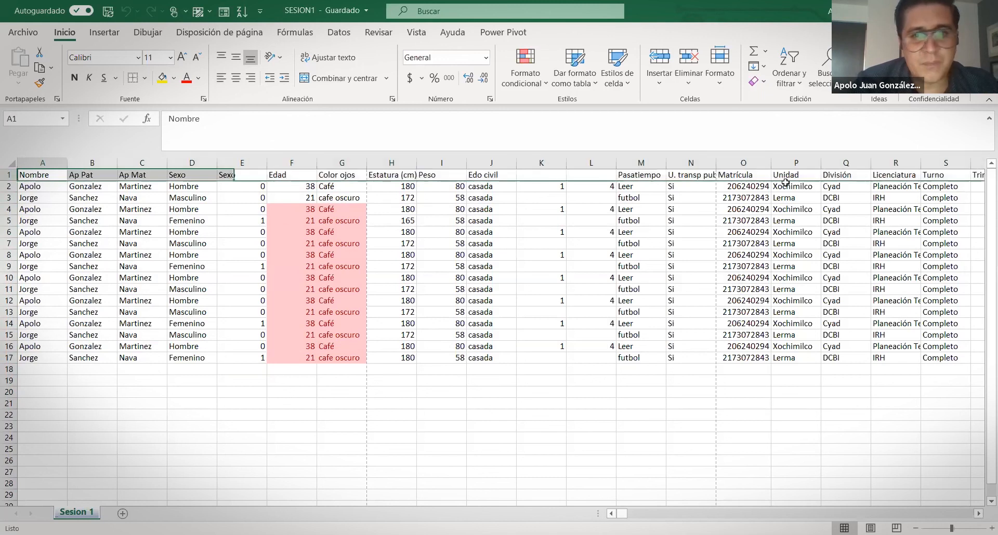
key("ctrl+shift+Right")
key("ctrl+shift+Right")
left_click_drag(985, 182, 985, 183)
left_click(221, 15)
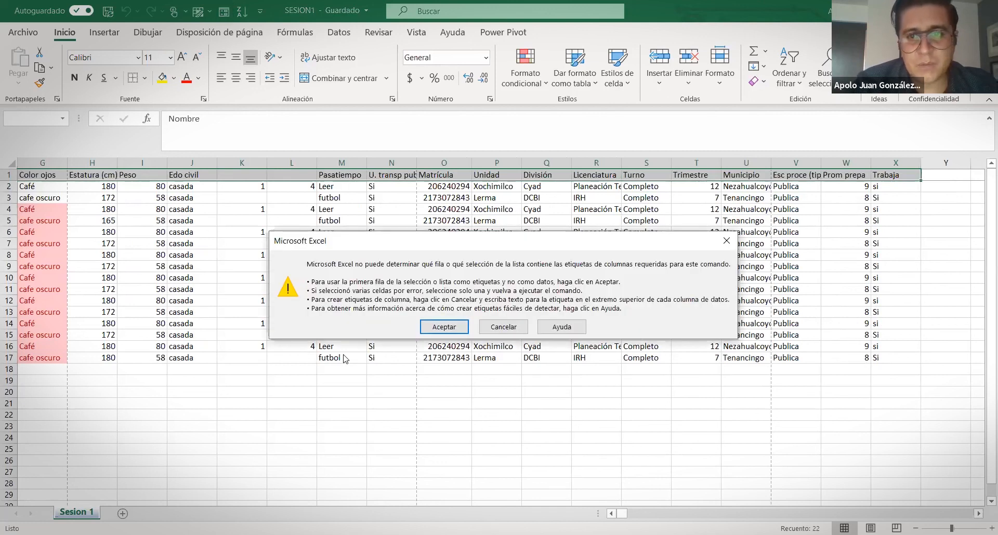
key("Return")
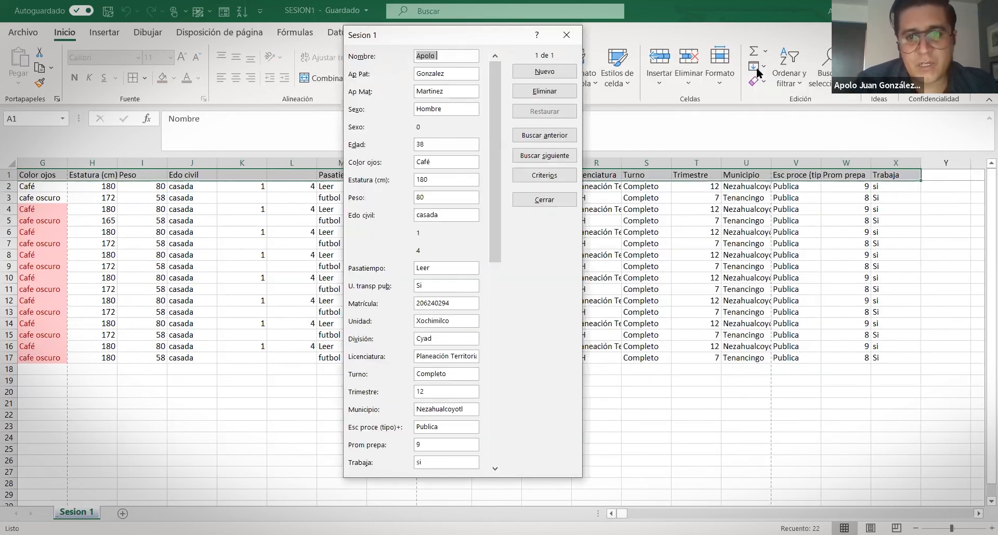
key("alt+Tab")
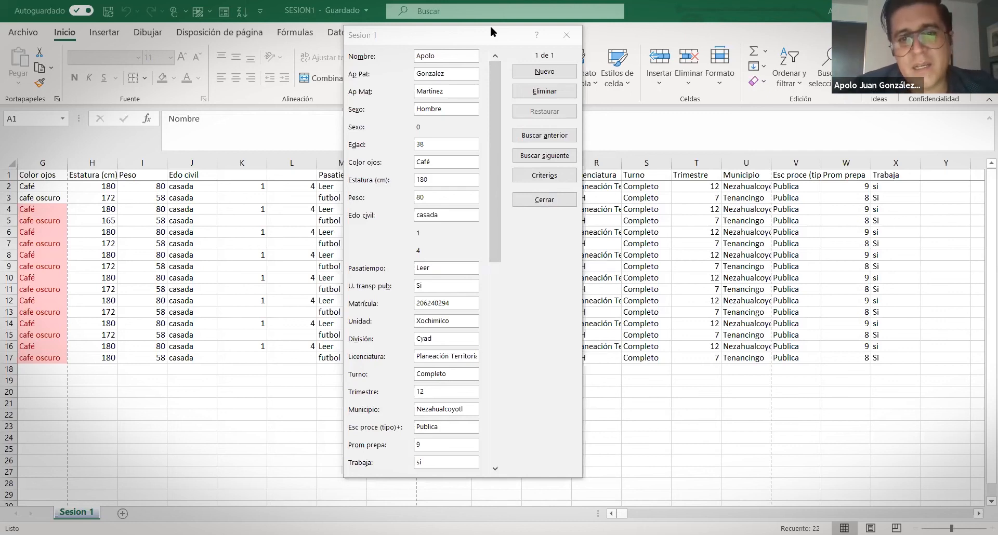
Move the data form aside, then close it with Esc to return to the Sesion 1 sheet
left_click_drag(491, 29, 490, 26)
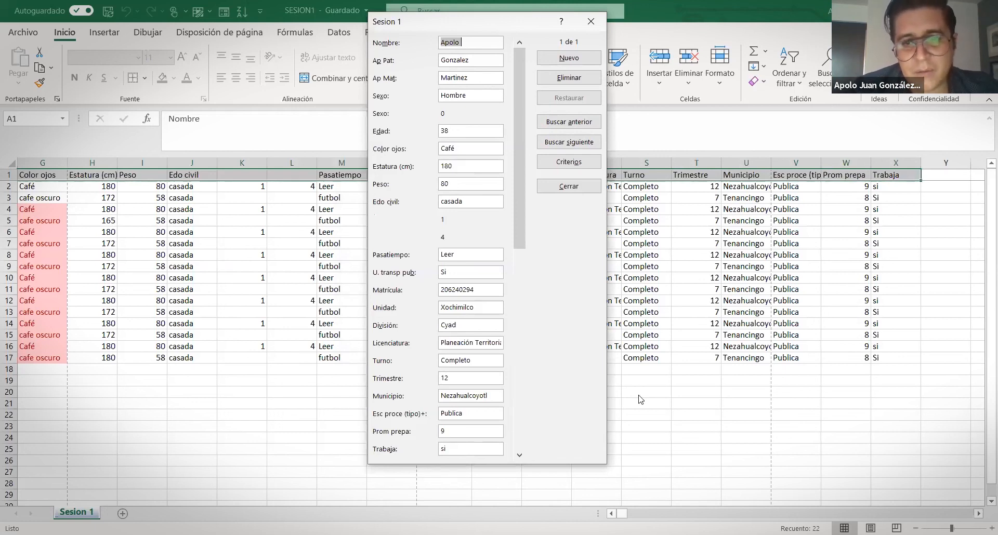
left_click_drag(488, 21, 461, 10)
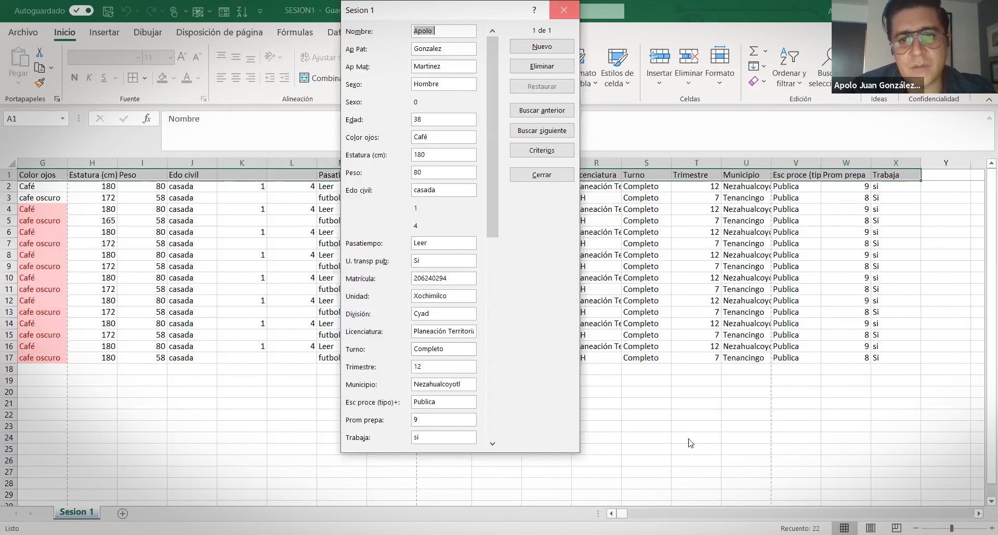
key("Escape")
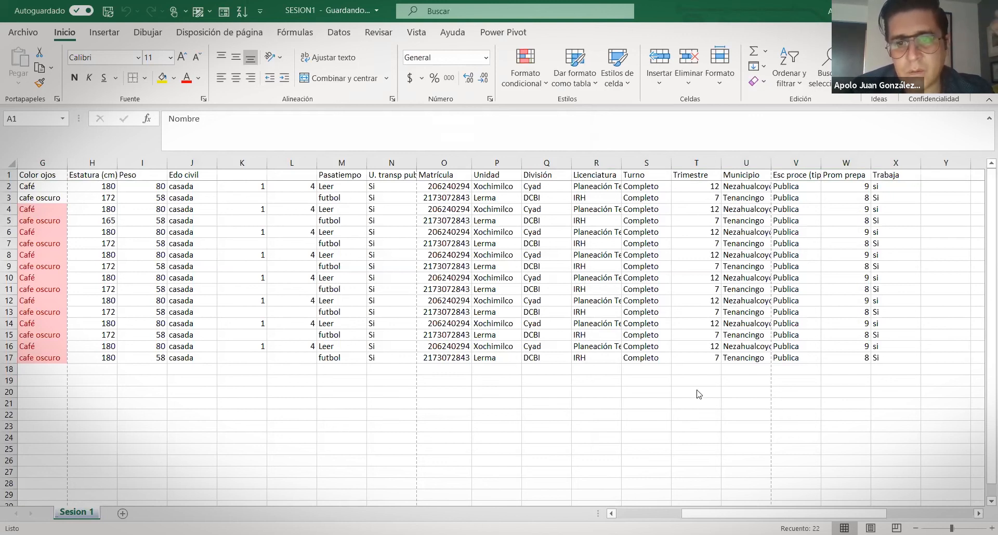
key("ctrl+shift+Right")
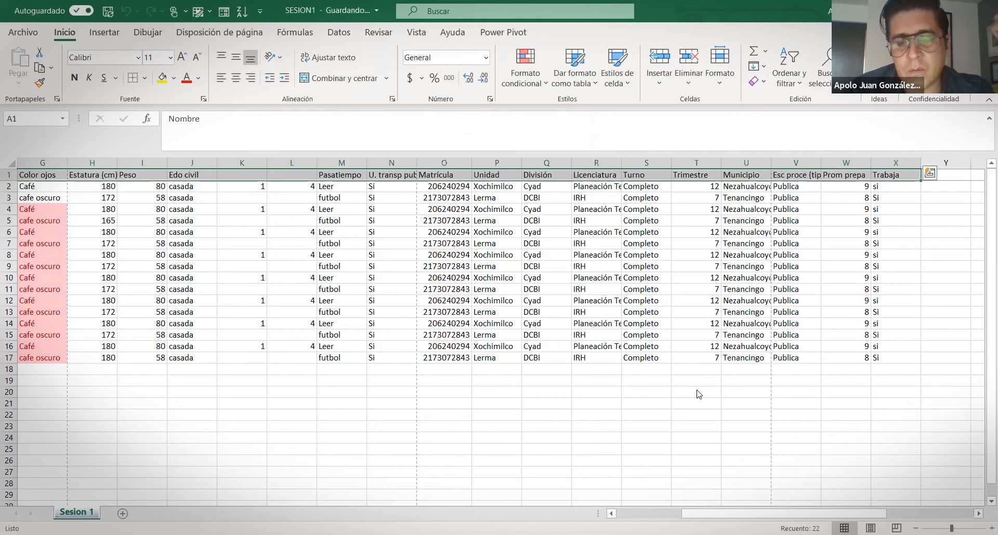
key("alt+Tab")
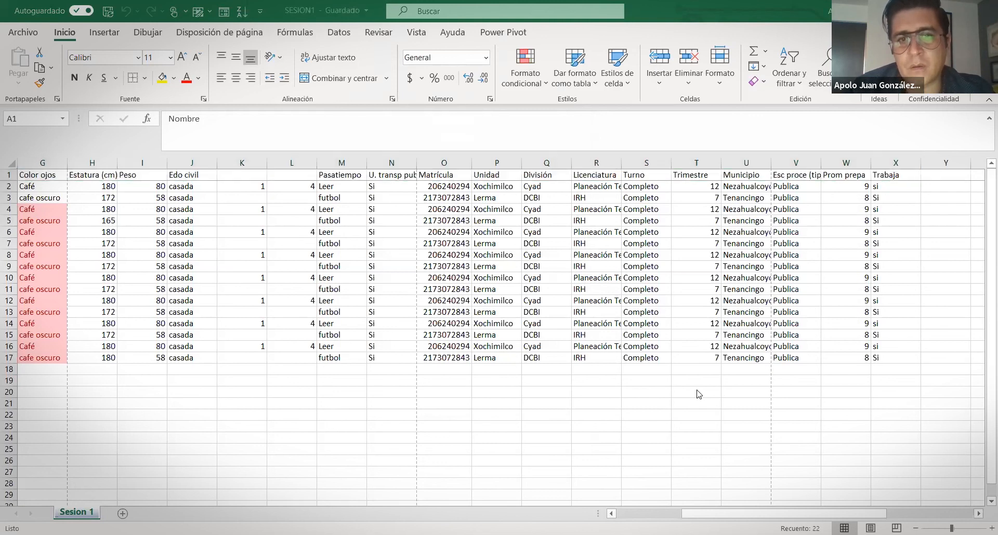